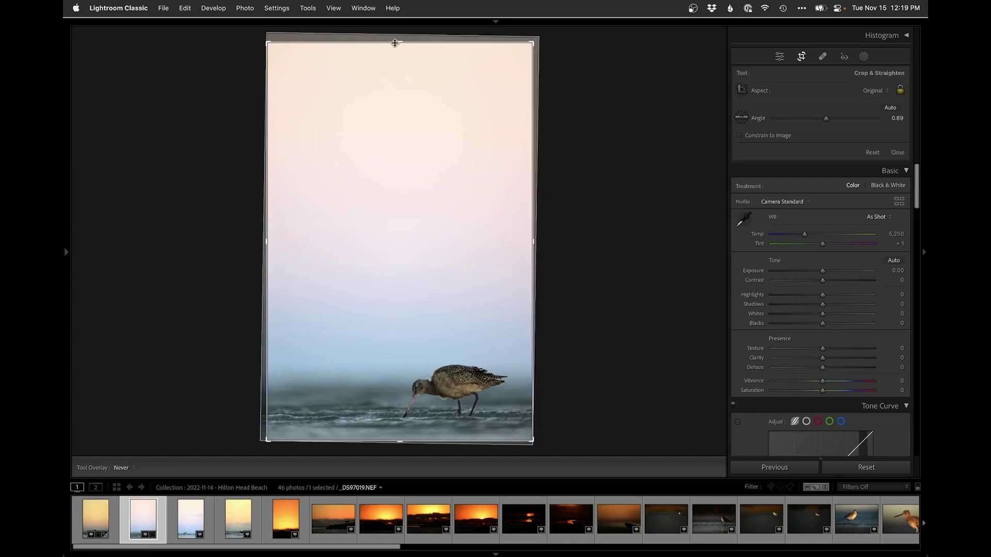
# - Tighten the straightened crop around the shorebird photo, and set Shadows to +53 and Blacks to -39
pyautogui.moveTo(394, 44); pyautogui.dragTo(394, 54)
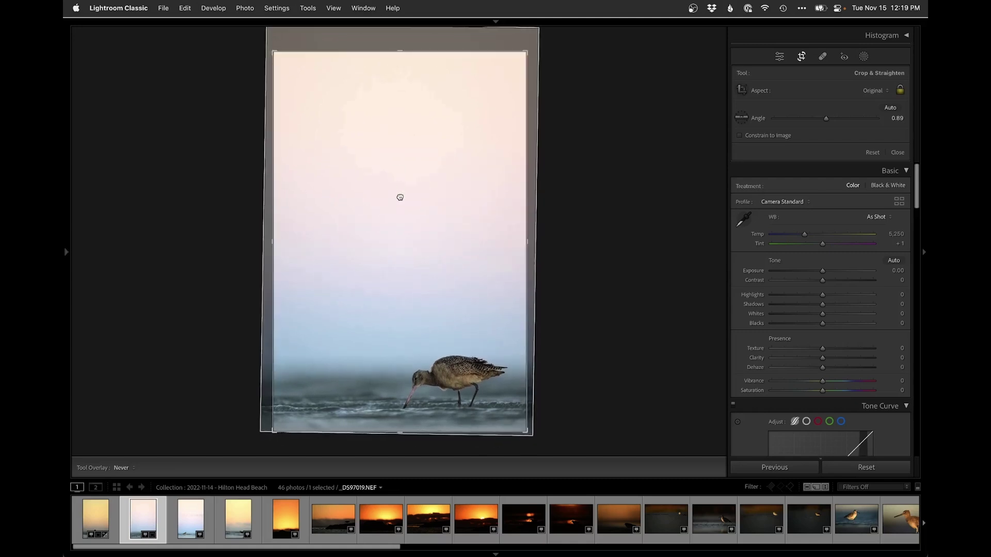
pyautogui.doubleClick(399, 197)
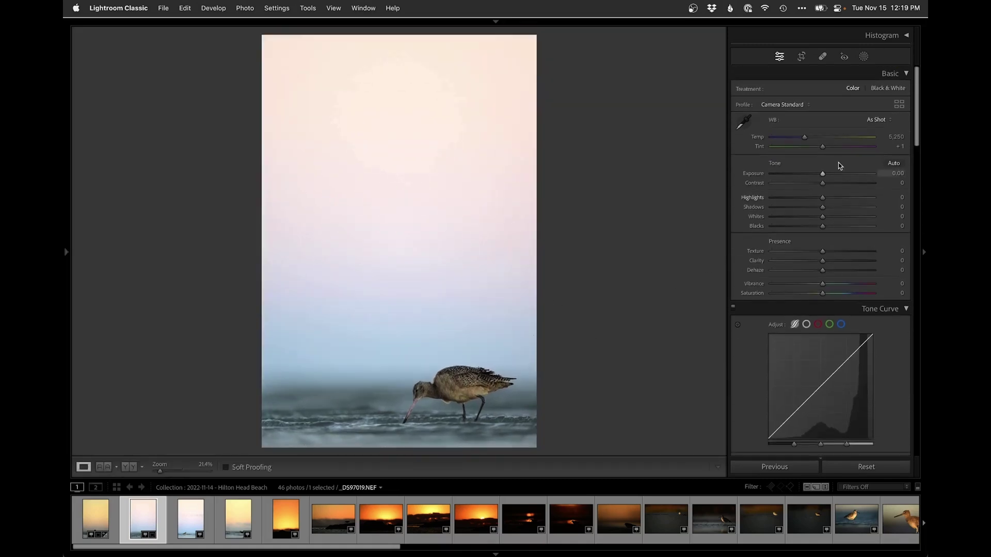
pyautogui.moveTo(839, 216); pyautogui.dragTo(851, 209)
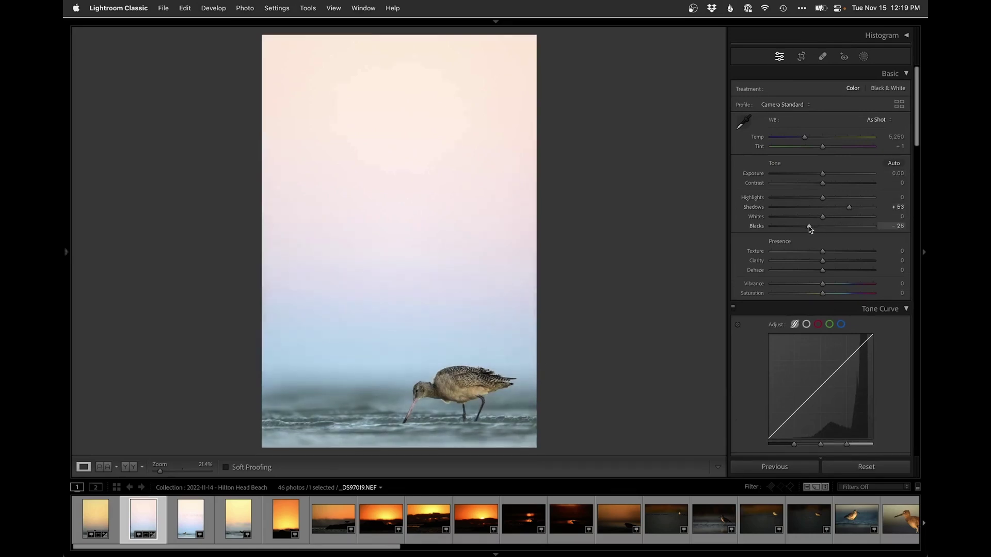
pyautogui.moveTo(808, 228); pyautogui.dragTo(804, 231)
# - Create a Select Subject mask on the bird and warm it by setting Temp to 10
pyautogui.click(863, 56)
pyautogui.click(769, 102)
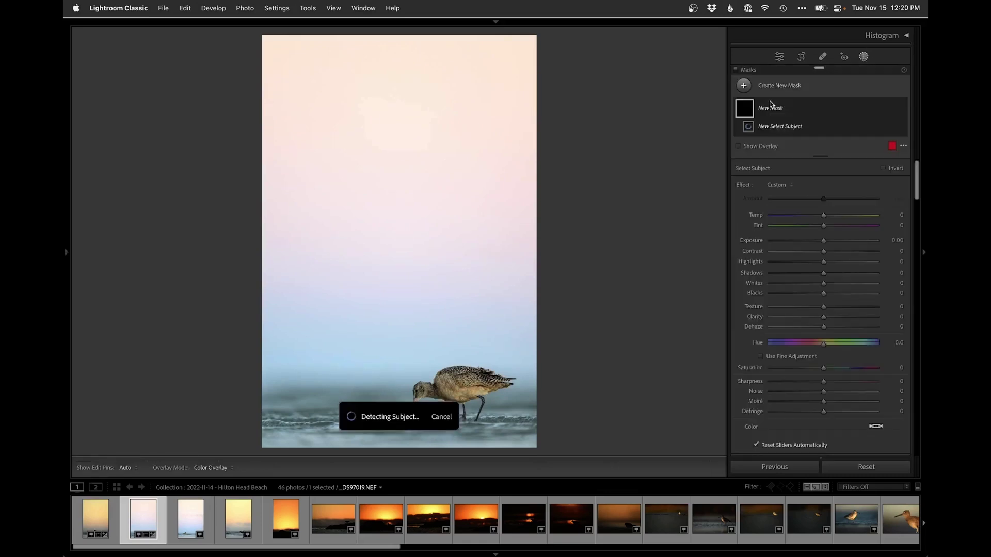
pyautogui.click(829, 227)
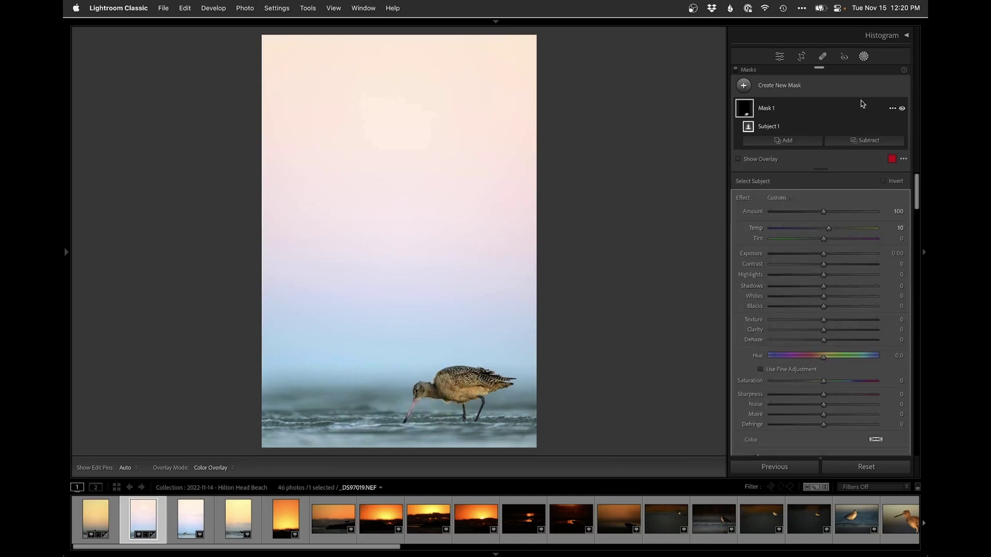
# - Create a second subject mask on the bird and intersect it with a radial gradient centred on its head
pyautogui.click(812, 88)
pyautogui.click(800, 106)
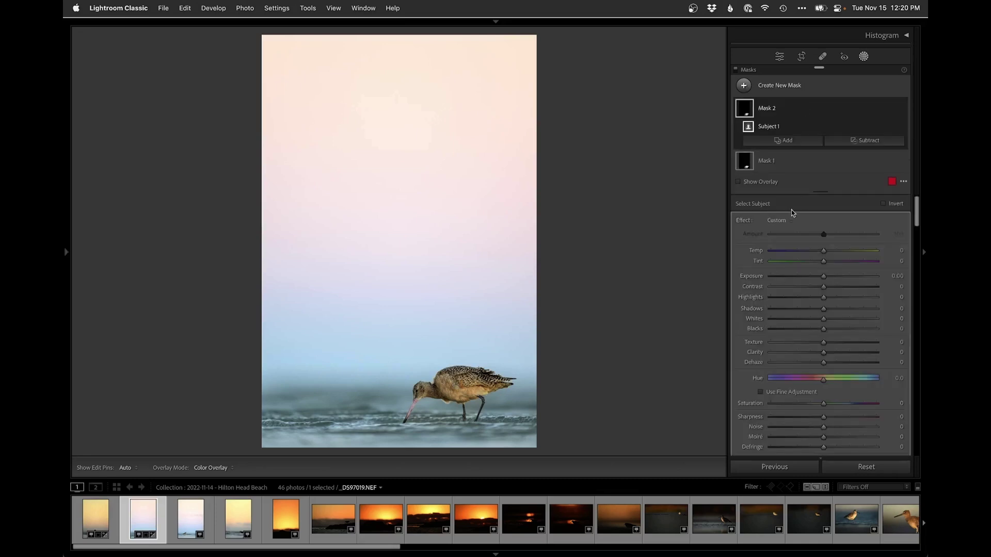
pyautogui.click(890, 109)
pyautogui.moveTo(861, 156)
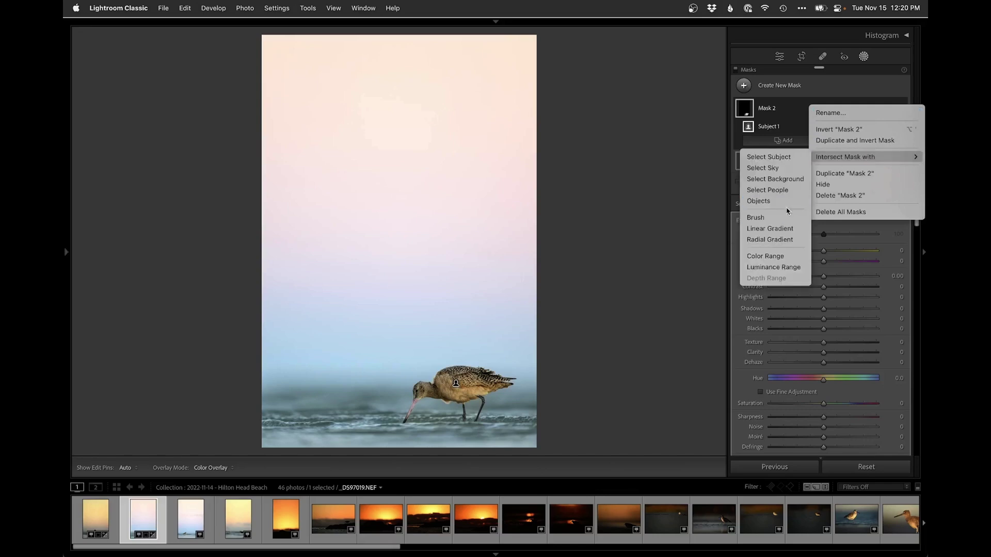
pyautogui.click(777, 240)
pyautogui.moveTo(422, 391); pyautogui.dragTo(441, 409)
# - Brighten the bird's head mask with Temp 6, Tint 5, Exposure 0.63, Shadows 26 and Blacks -20
pyautogui.press('z')
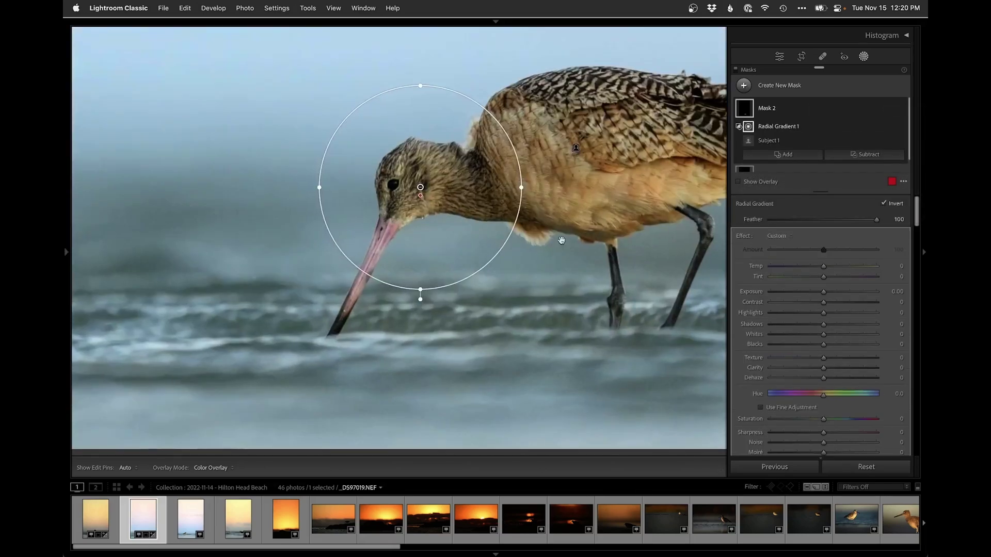
pyautogui.moveTo(824, 292)
pyautogui.mouseDown()
pyautogui.moveTo(824, 265)
pyautogui.moveTo(826, 278)
pyautogui.mouseUp()
pyautogui.moveTo(823, 324); pyautogui.dragTo(816, 345)
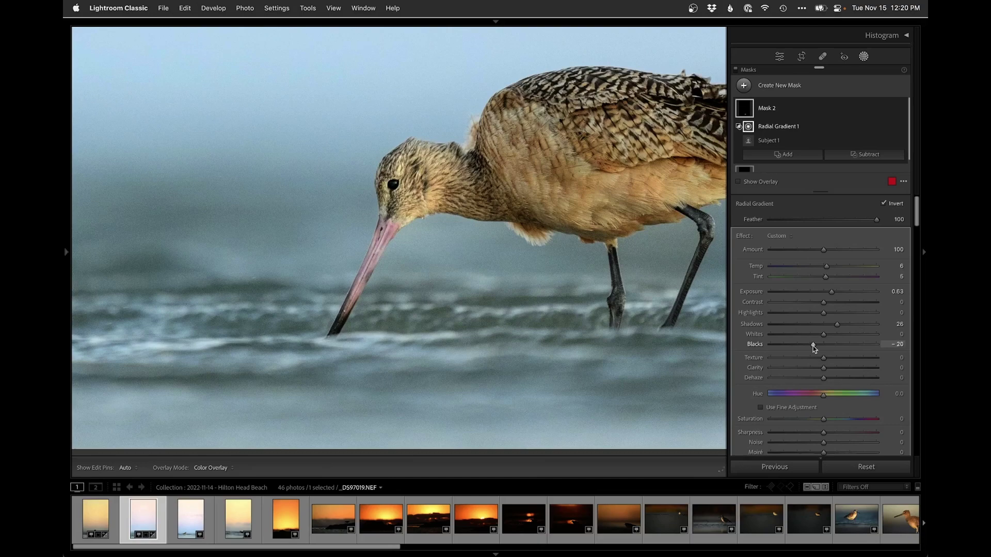
pyautogui.press('z')
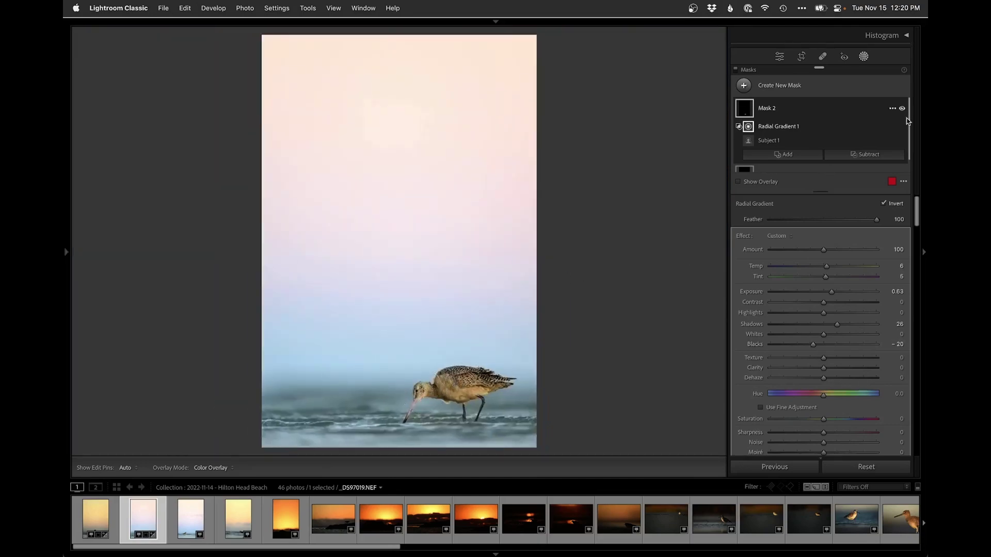
# - Compare the photo with and without the head mask, and reduce the mask's Exposure to 0.36
pyautogui.click(902, 109)
pyautogui.click(902, 108)
pyautogui.click(902, 109)
pyautogui.click(902, 108)
pyautogui.moveTo(831, 294); pyautogui.dragTo(828, 295)
# - Create a linear gradient mask ending at the horizon and subtract a second linear gradient covering the upper sky
pyautogui.click(761, 86)
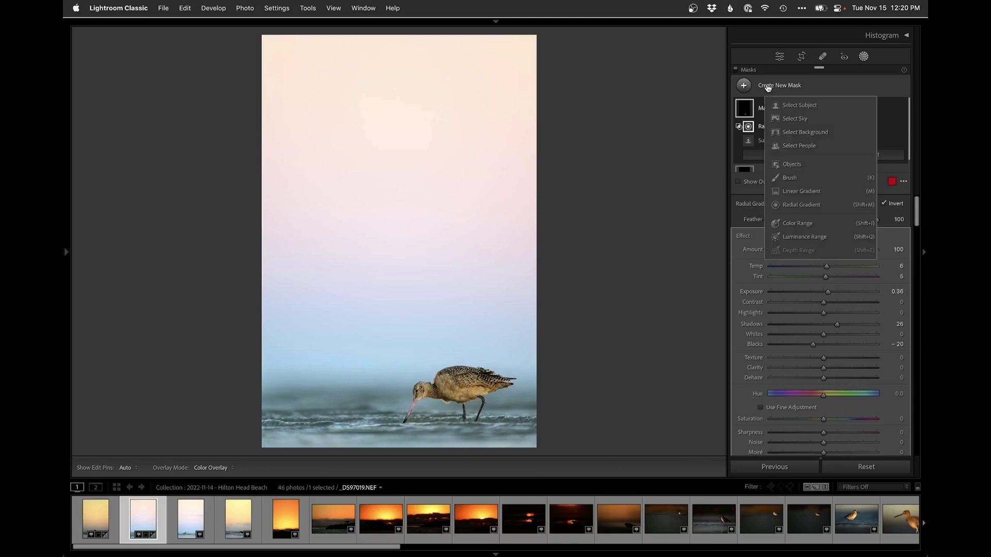
pyautogui.click(792, 191)
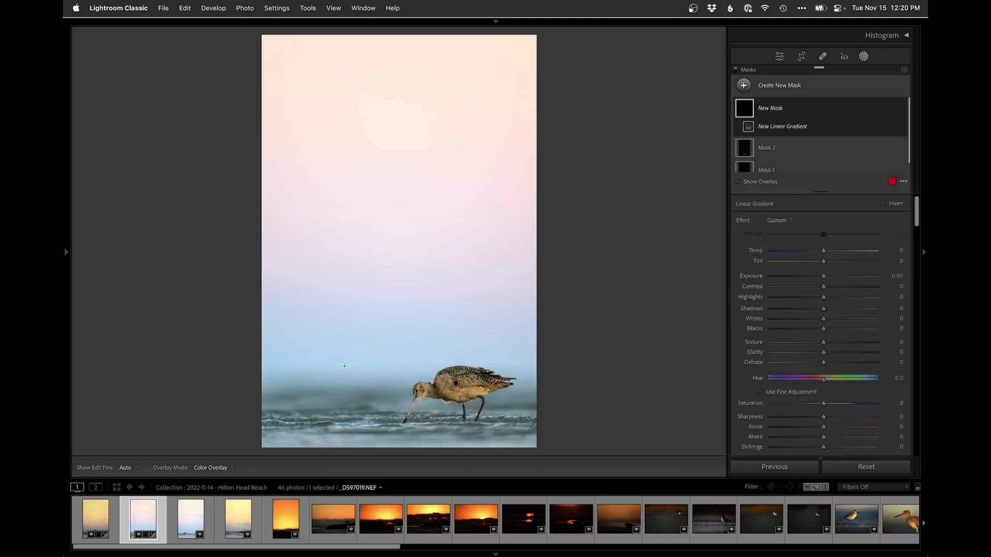
pyautogui.moveTo(370, 374)
pyautogui.mouseDown()
pyautogui.moveTo(370, 405)
pyautogui.moveTo(371, 365)
pyautogui.mouseUp()
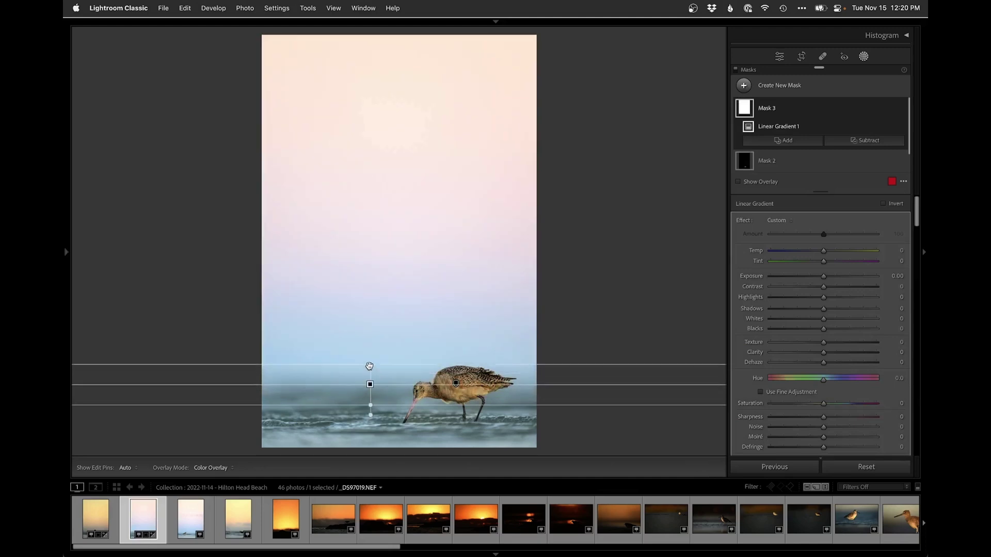
pyautogui.click(865, 140)
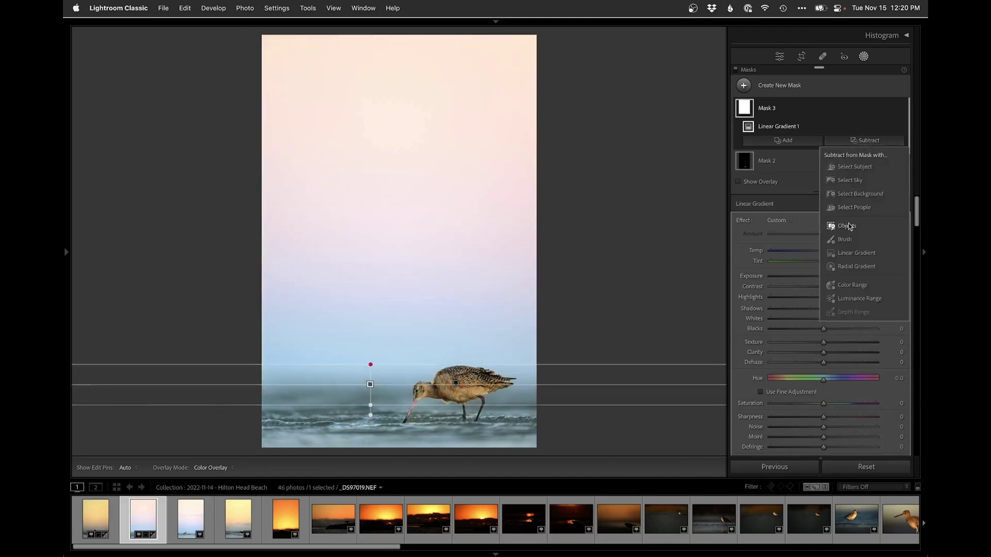
pyautogui.click(848, 252)
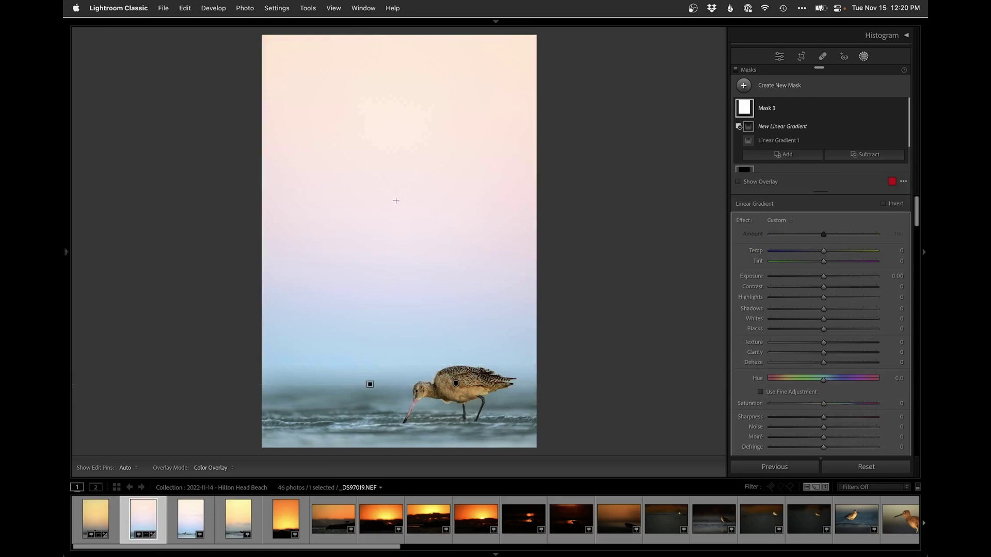
pyautogui.moveTo(396, 203); pyautogui.dragTo(396, 360)
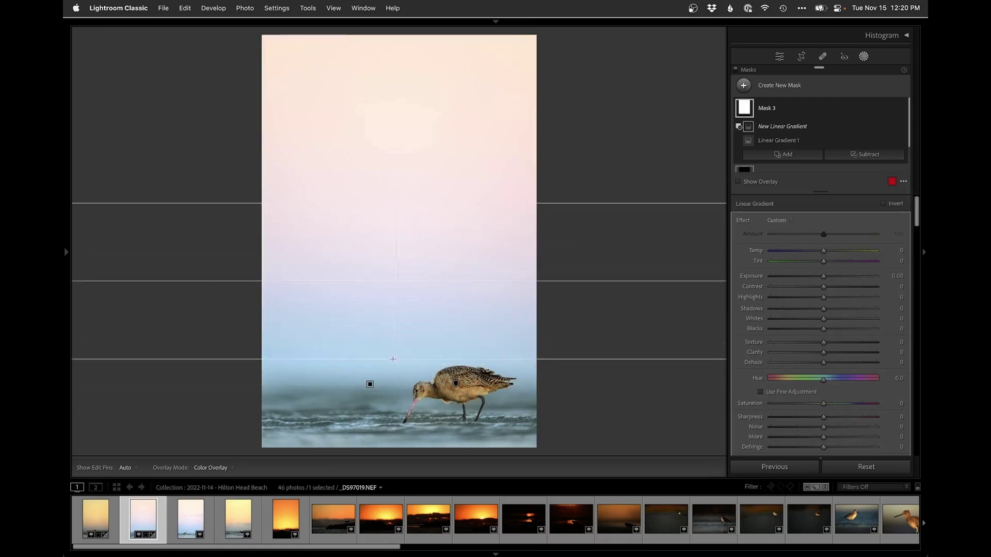
# - Subtract the subject from the lower-sky gradient mask and cool the mask by setting Temp to -9
pyautogui.click(847, 159)
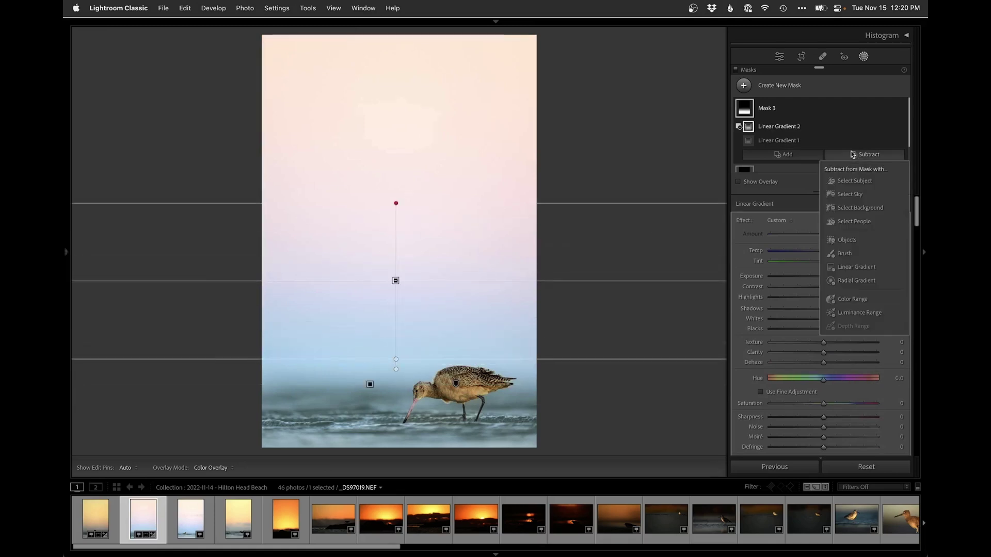
pyautogui.click(856, 183)
pyautogui.moveTo(745, 108)
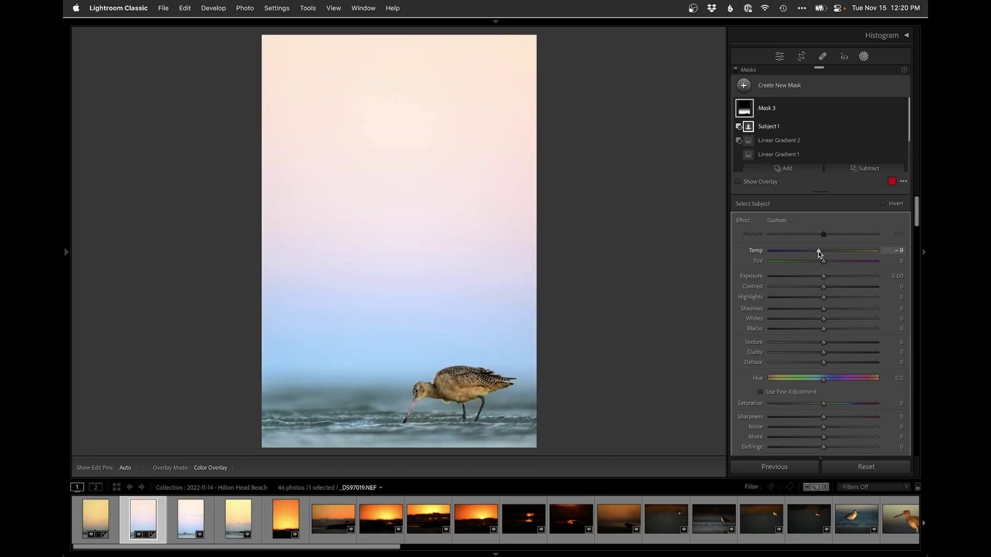
# - Create a linear gradient mask over the upper sky, fading out mid-frame, and set its Tint to 15
pyautogui.press('m')
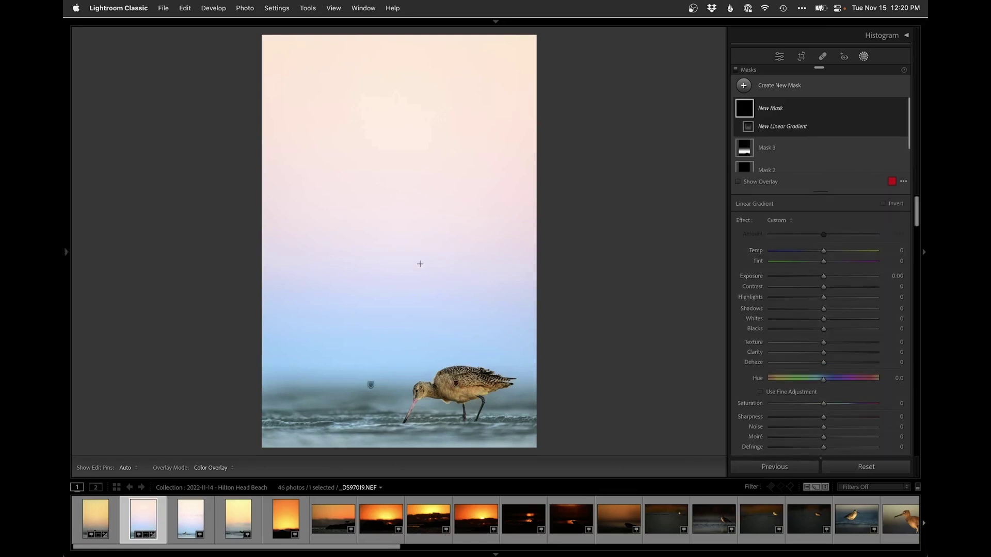
pyautogui.moveTo(395, 224); pyautogui.dragTo(396, 317)
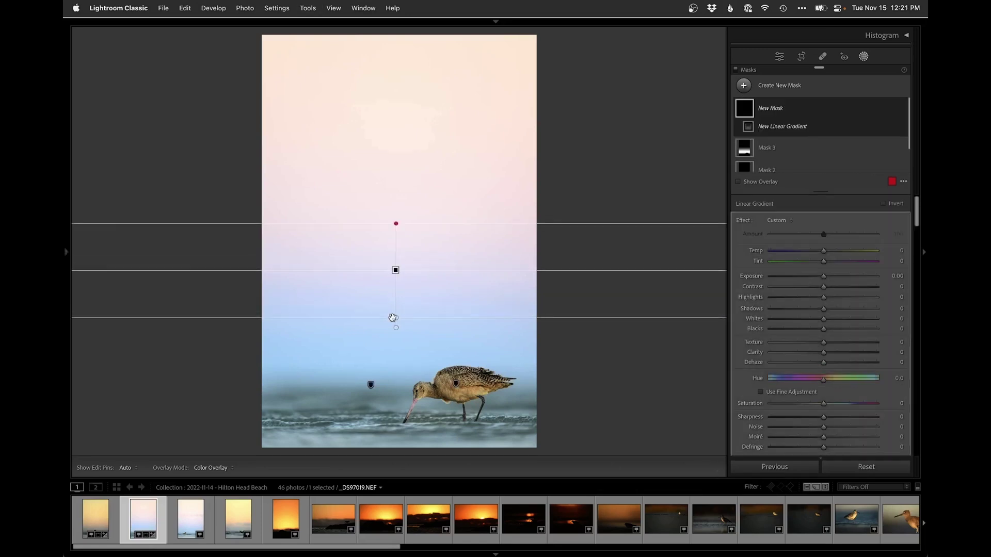
pyautogui.moveTo(828, 263); pyautogui.dragTo(830, 262)
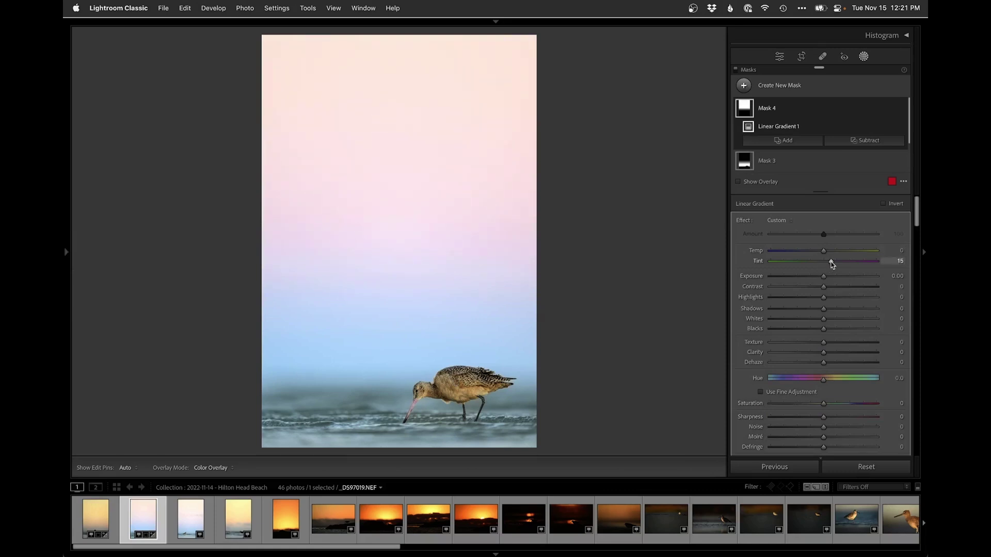
# - Create a linear gradient mask fading from the top edge to the middle of the sky and warm its Temp
pyautogui.press('m')
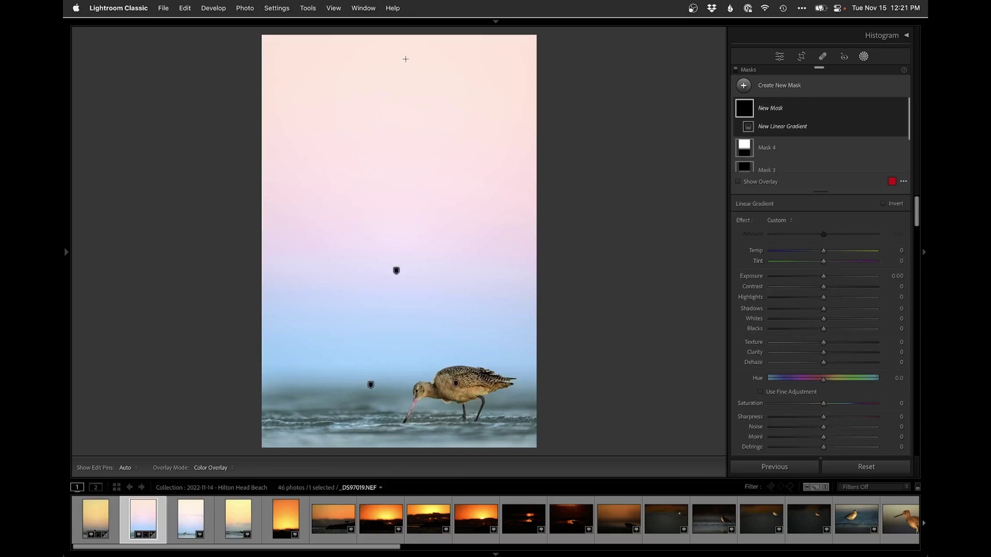
pyautogui.moveTo(404, 34); pyautogui.dragTo(404, 231)
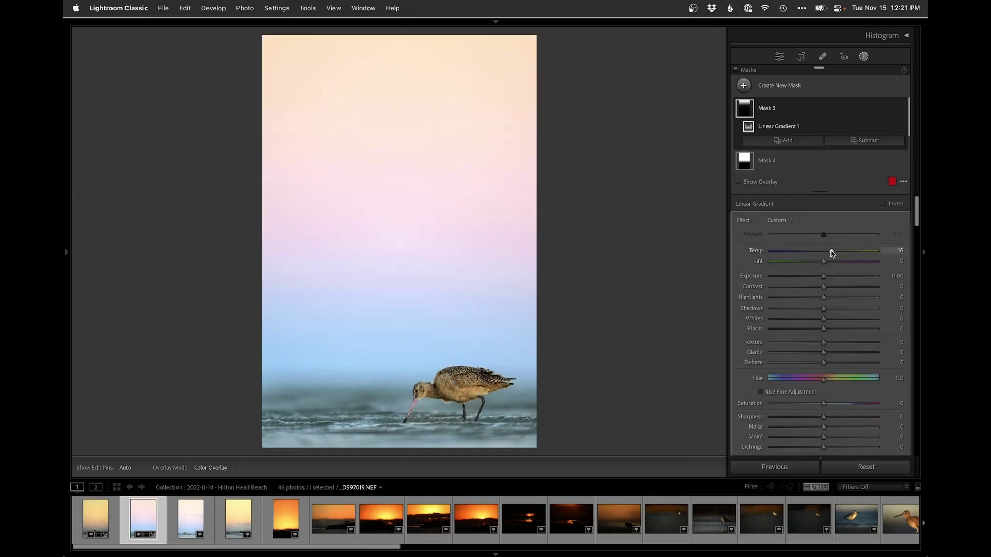
pyautogui.doubleClick(828, 250)
pyautogui.press('m')
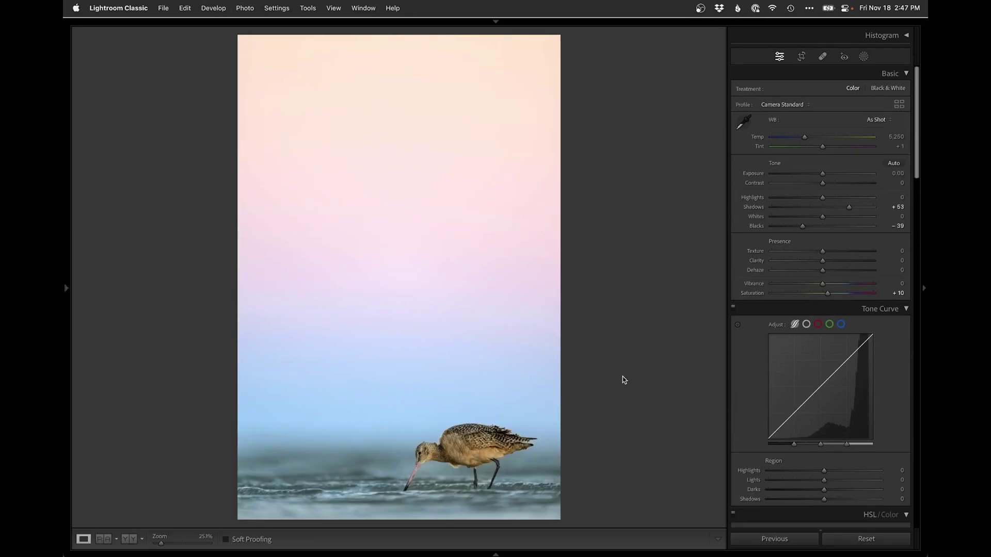
# - Open the adjusted photo in Photoshop for further editing
pyautogui.press('super+e')
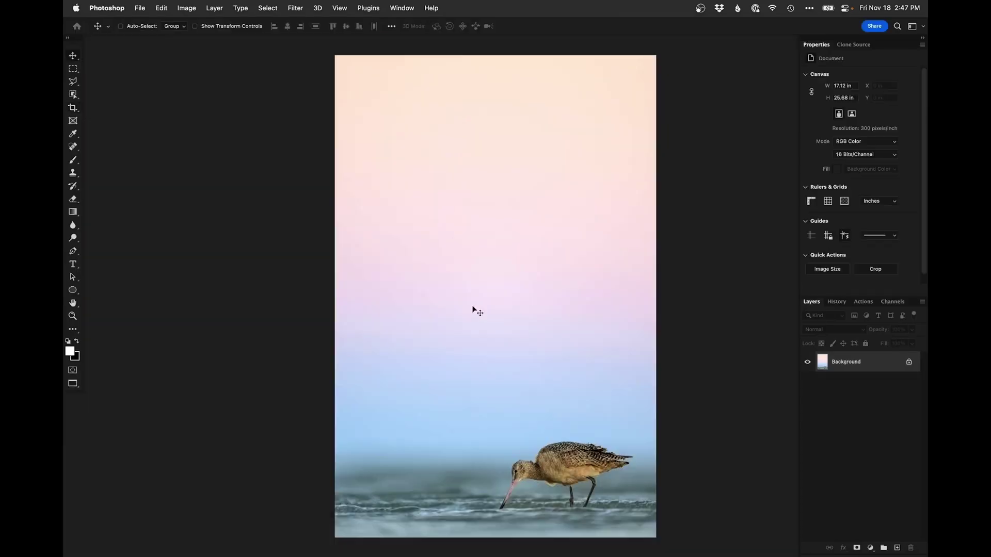
pyautogui.moveTo(564, 480); pyautogui.dragTo(517, 379)
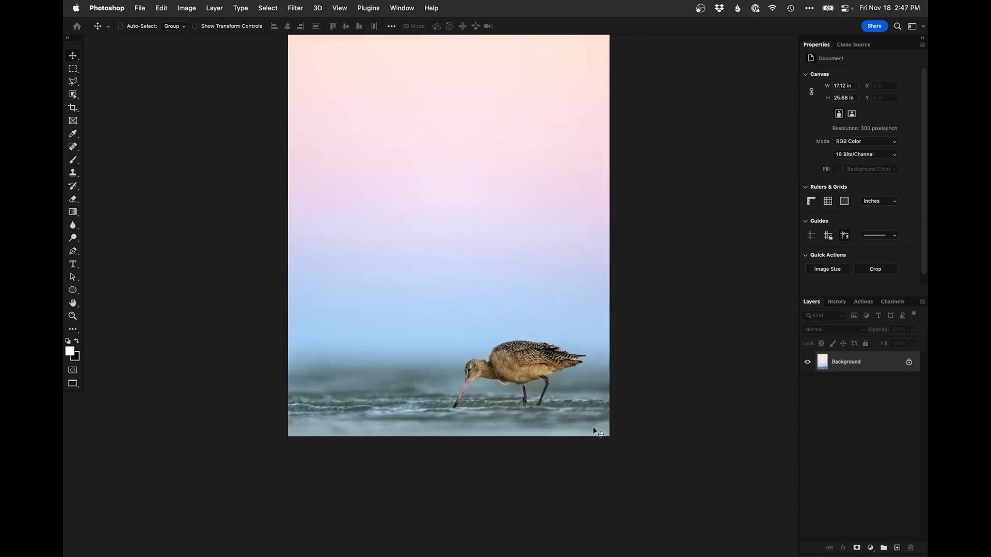
# - Add a darkening Curves adjustment layer with a point at input 218, output 192, and invert its mask to black
pyautogui.click(871, 549)
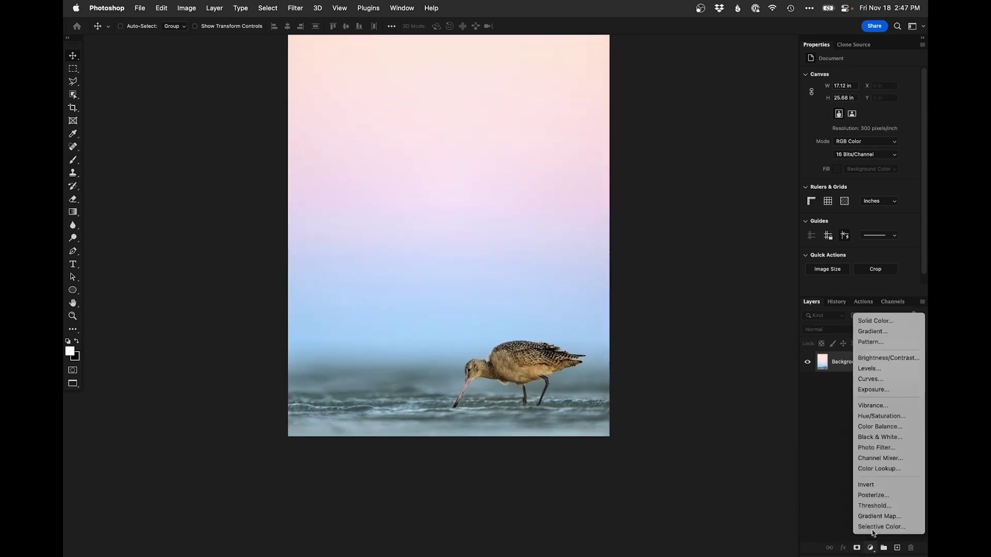
pyautogui.click(875, 379)
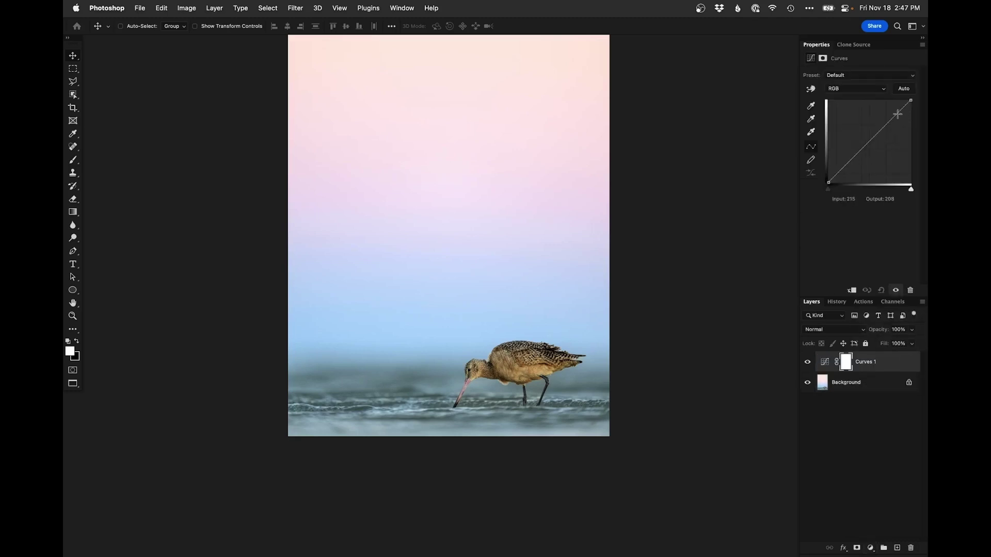
pyautogui.moveTo(899, 112); pyautogui.dragTo(898, 121)
pyautogui.press('super+i')
# - Paint white on the Curves mask along the water at the photo's bottom edge to darken the foreground
pyautogui.press('b')
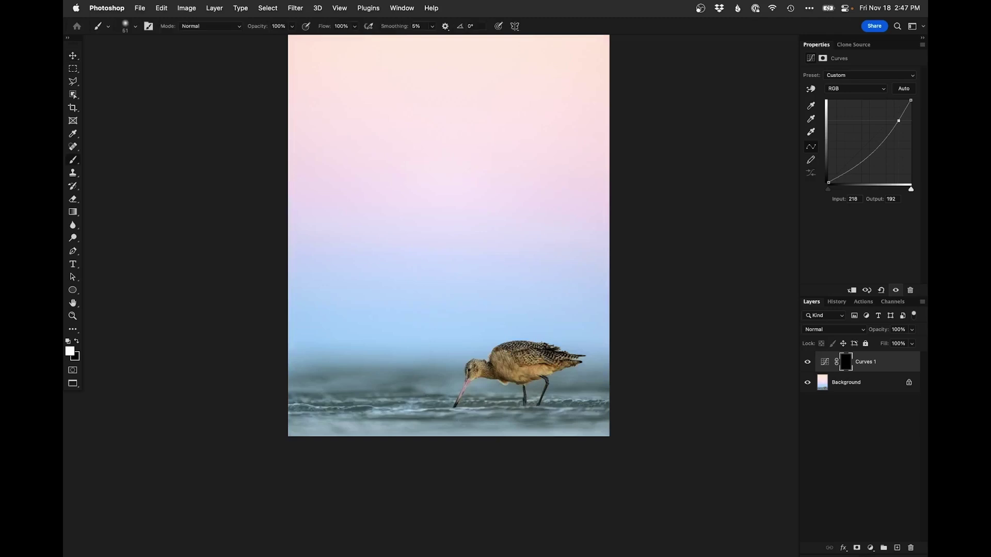
pyautogui.rightClick(442, 419)
pyautogui.click(456, 468)
pyautogui.press('Return')
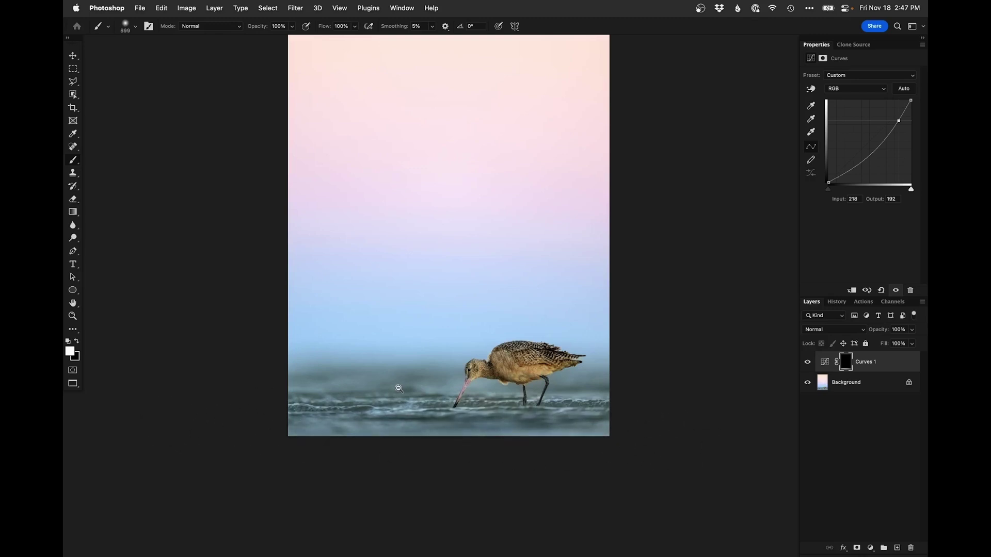
# - Paint white across the sky on the Curves mask with a larger soft brush to darken and deepen the sky
pyautogui.scroll(-1, 395, 405)
pyautogui.moveTo(407, 357); pyautogui.dragTo(514, 355)
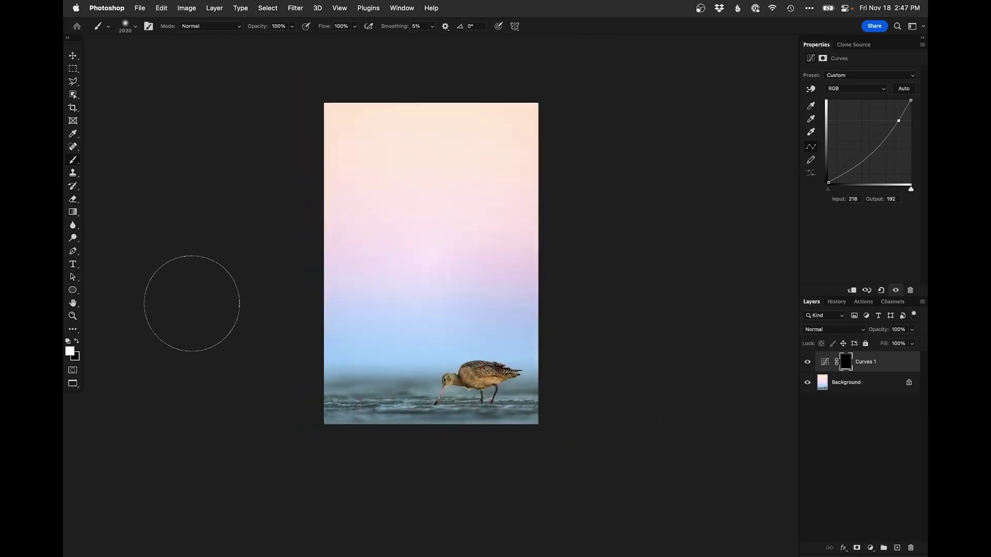
pyautogui.moveTo(645, 248)
pyautogui.mouseDown()
pyautogui.moveTo(686, 206)
pyautogui.moveTo(588, 157)
pyautogui.moveTo(556, 126)
pyautogui.mouseUp()
pyautogui.moveTo(496, 327); pyautogui.dragTo(444, 326)
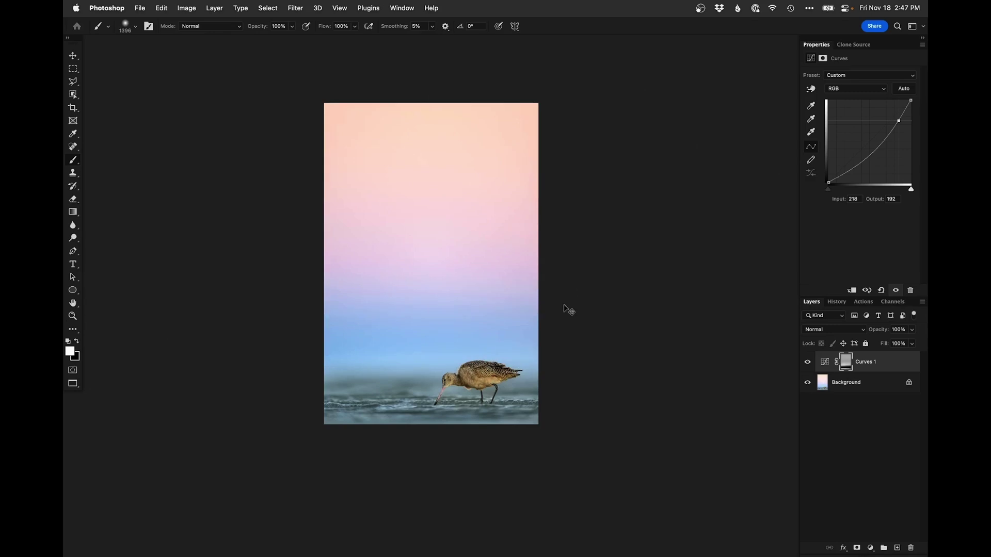
# - Check the darkening around the bird and add a second Curves adjustment layer above the first
pyautogui.keyDown('super'); pyautogui.click(473, 383); pyautogui.keyUp('super')
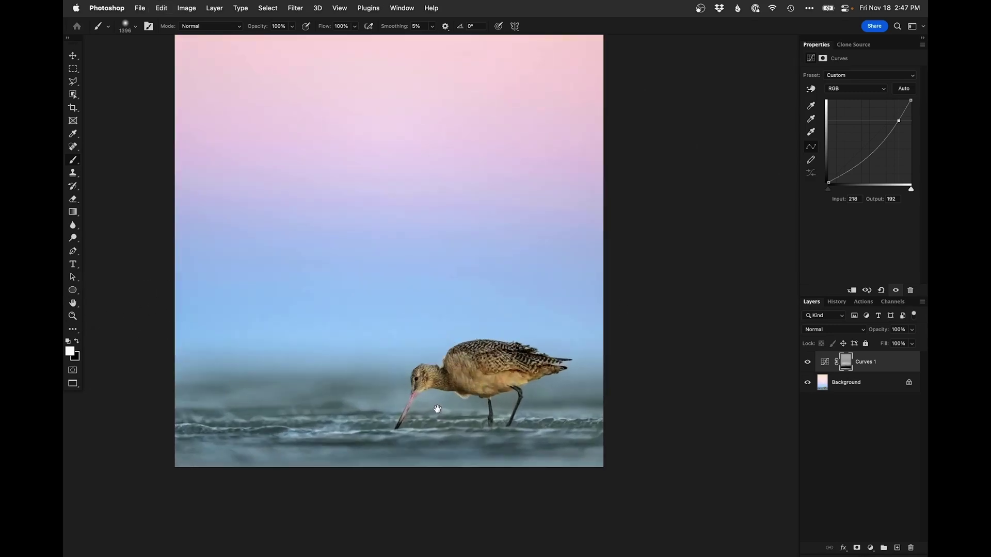
pyautogui.scroll(-2, 433, 402)
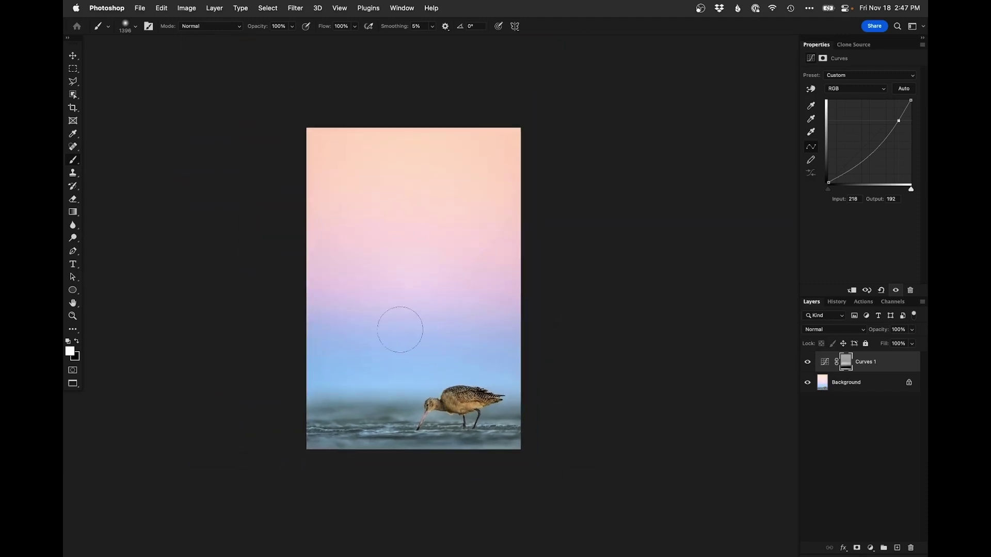
pyautogui.press('super+m')
pyautogui.press('Return')
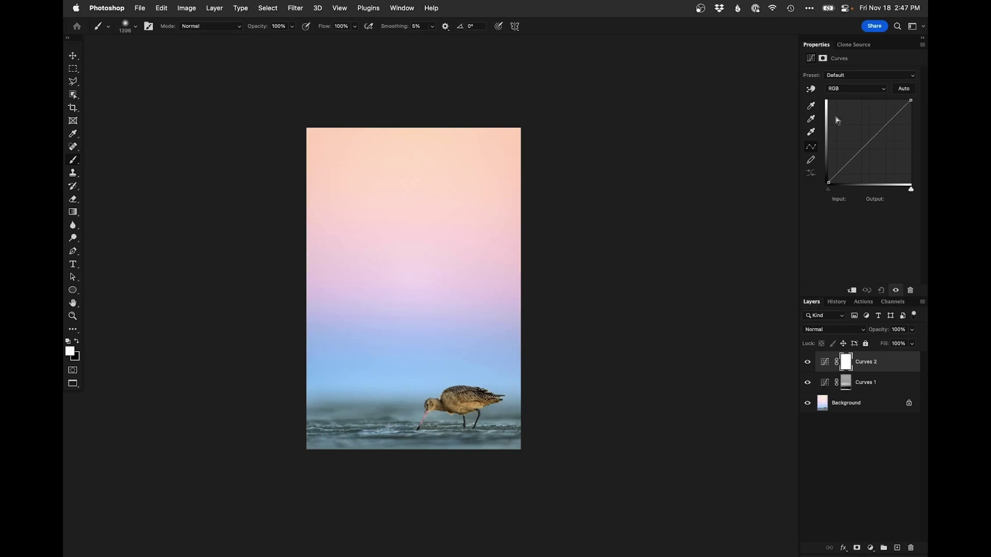
# - Try darkening the whole photo with a Curves 2 point at input 107, output 66, and undo that layer
pyautogui.moveTo(860, 157); pyautogui.dragTo(863, 161)
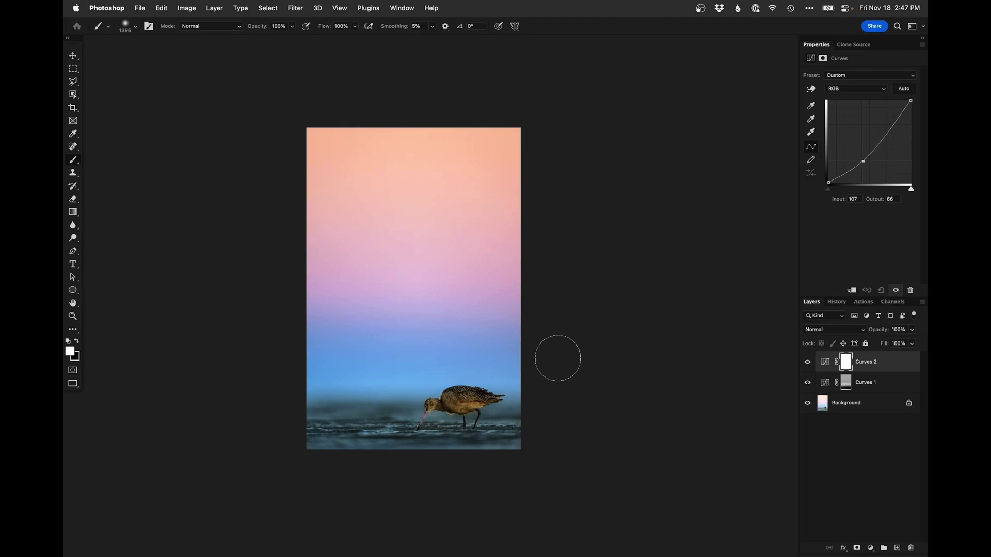
pyautogui.press('super+z')
pyautogui.press('super+z')
pyautogui.hotkey('ctrl', 'z')
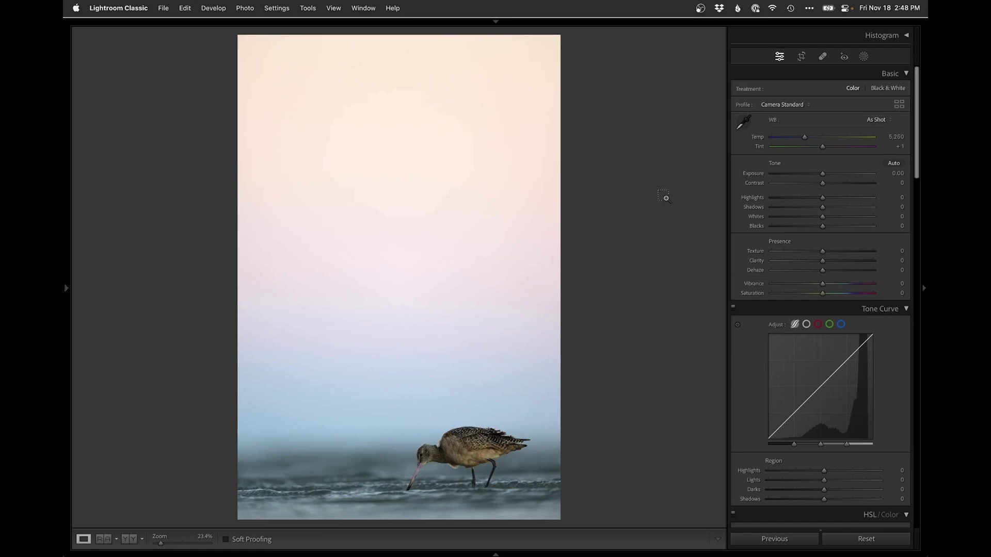
pyautogui.press('super+z')
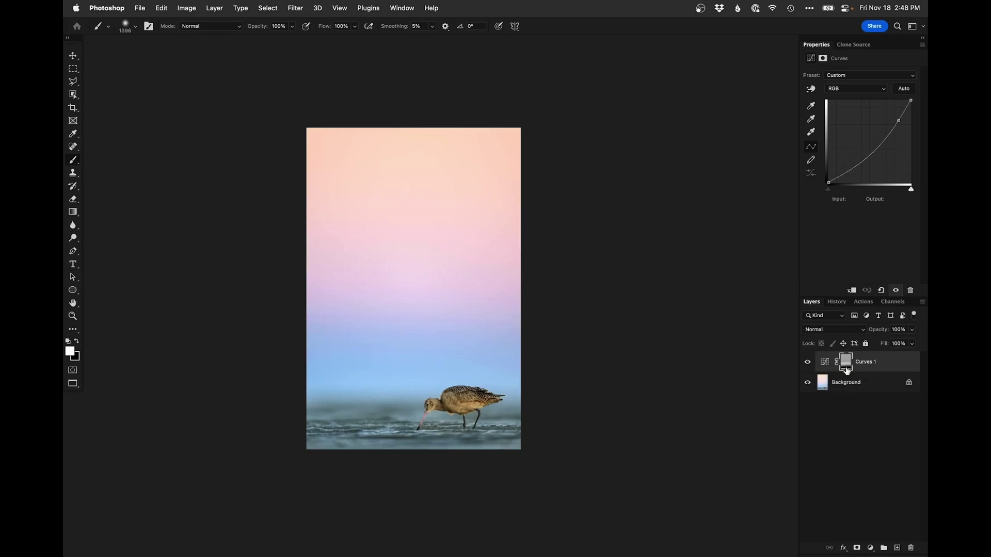
# - Paint black across the sky on the Curves 1 mask with a large soft brush to ease the darkening, and compare the layer on and off
pyautogui.moveTo(424, 305); pyautogui.dragTo(460, 305)
pyautogui.press('x')
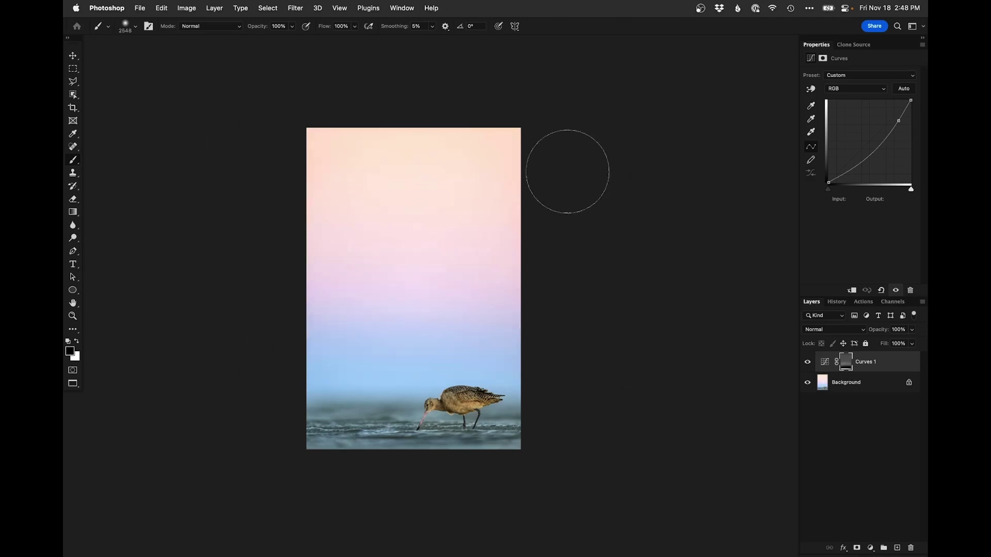
pyautogui.keyDown('ctrl'); pyautogui.keyDown('alt'); pyautogui.moveTo(502, 343); pyautogui.dragTo(447, 339); pyautogui.keyUp('alt'); pyautogui.keyUp('ctrl')
pyautogui.click(807, 362)
pyautogui.click(807, 363)
# - Add a brightening Curves adjustment layer for the bird with raised highlights and a shadow point at input 51, output 56, and invert its mask
pyautogui.keyDown('super'); pyautogui.click(453, 408); pyautogui.keyUp('super')
pyautogui.keyDown('super'); pyautogui.click(452, 412); pyautogui.keyUp('super')
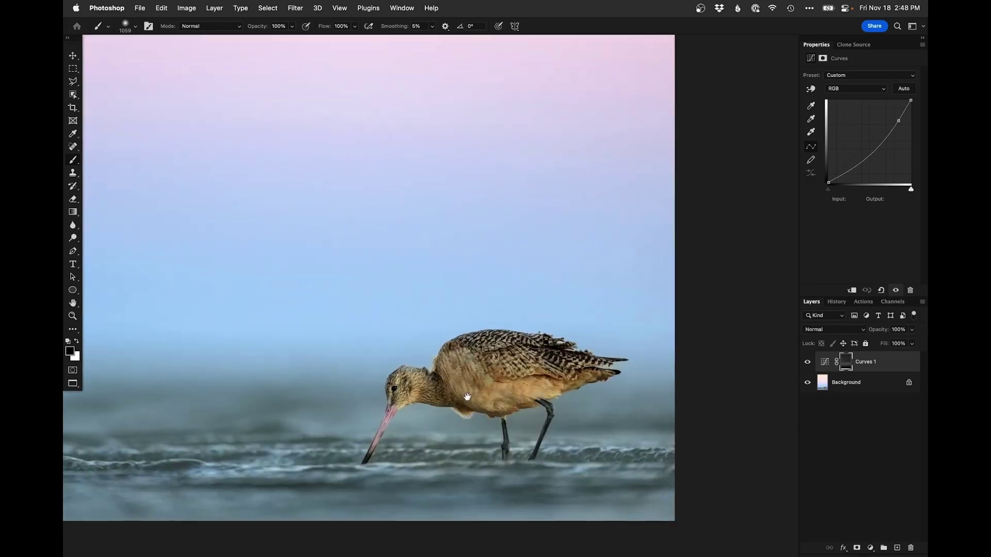
pyautogui.keyDown('super'); pyautogui.click(443, 400); pyautogui.keyUp('super')
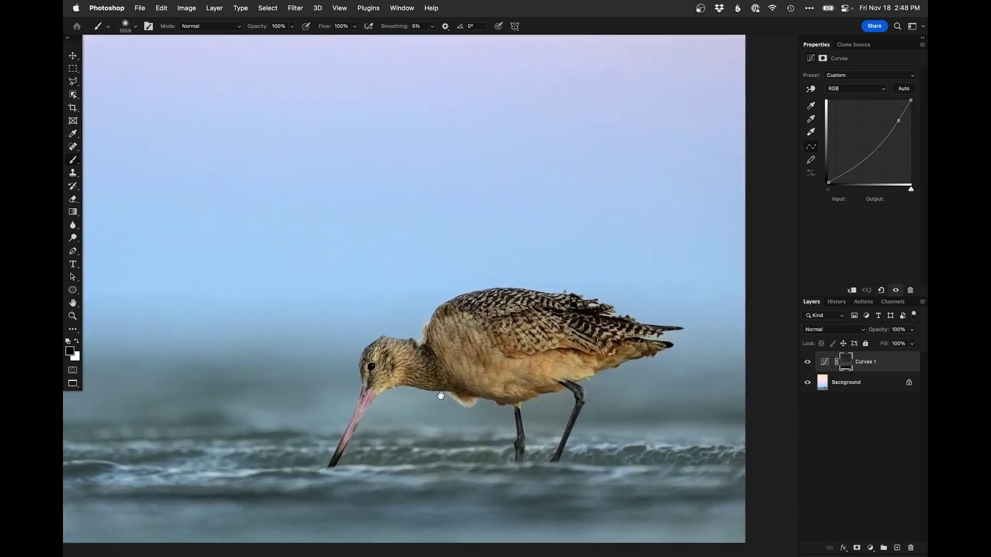
pyautogui.press('super+m')
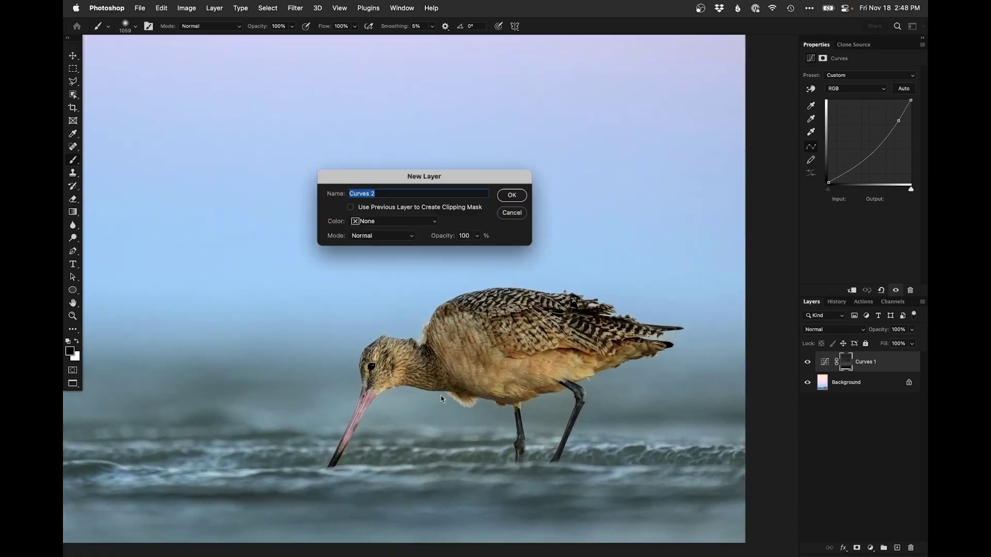
pyautogui.click(518, 200)
pyautogui.moveTo(883, 128); pyautogui.dragTo(878, 119)
pyautogui.click(844, 162)
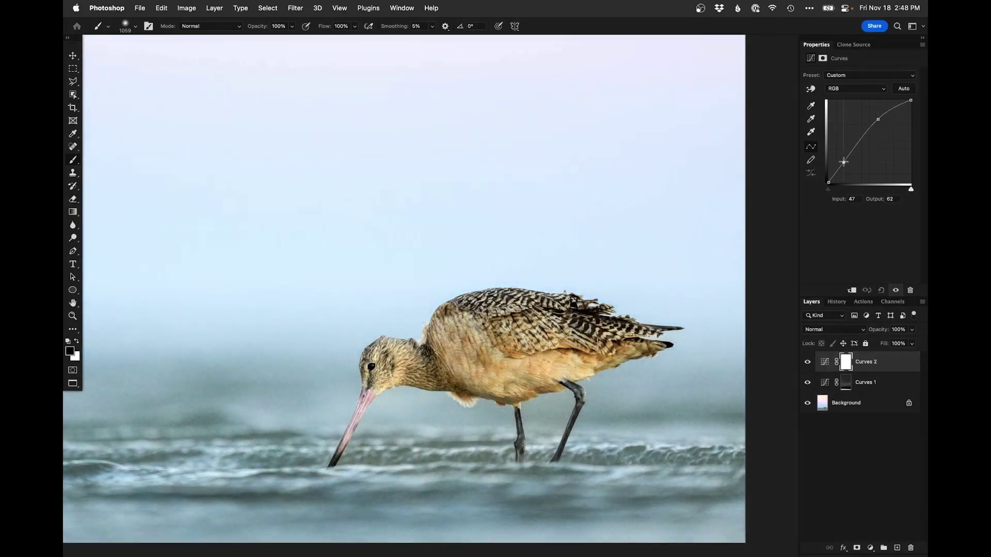
pyautogui.moveTo(844, 162); pyautogui.dragTo(845, 164)
pyautogui.press('super+i')
# - Paint white on the Curves 2 mask over the bird's head, body and bill with small soft brushes to brighten it
pyautogui.keyDown('ctrl'); pyautogui.keyDown('alt'); pyautogui.moveTo(441, 376); pyautogui.dragTo(269, 371); pyautogui.keyUp('alt'); pyautogui.keyUp('ctrl')
pyautogui.press('x')
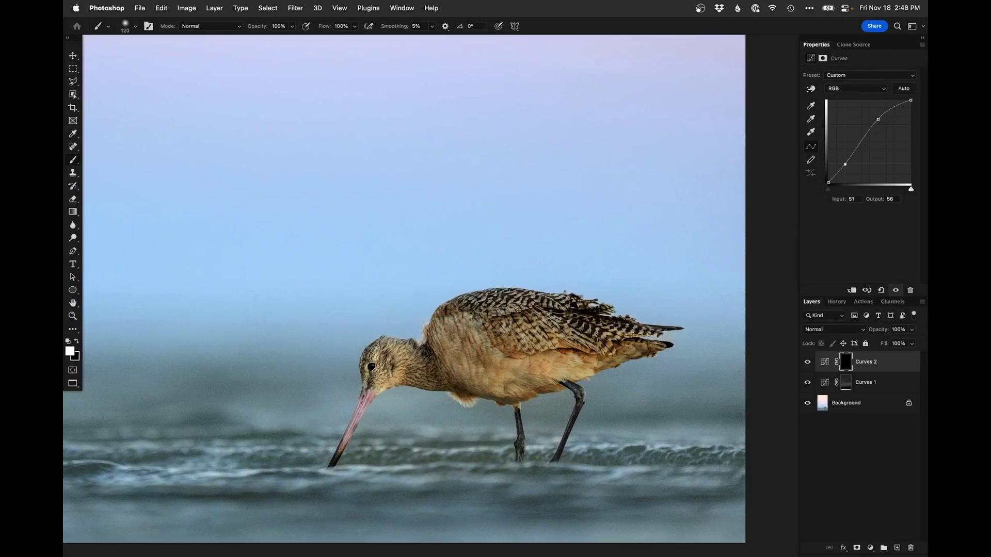
pyautogui.moveTo(397, 357); pyautogui.dragTo(403, 373)
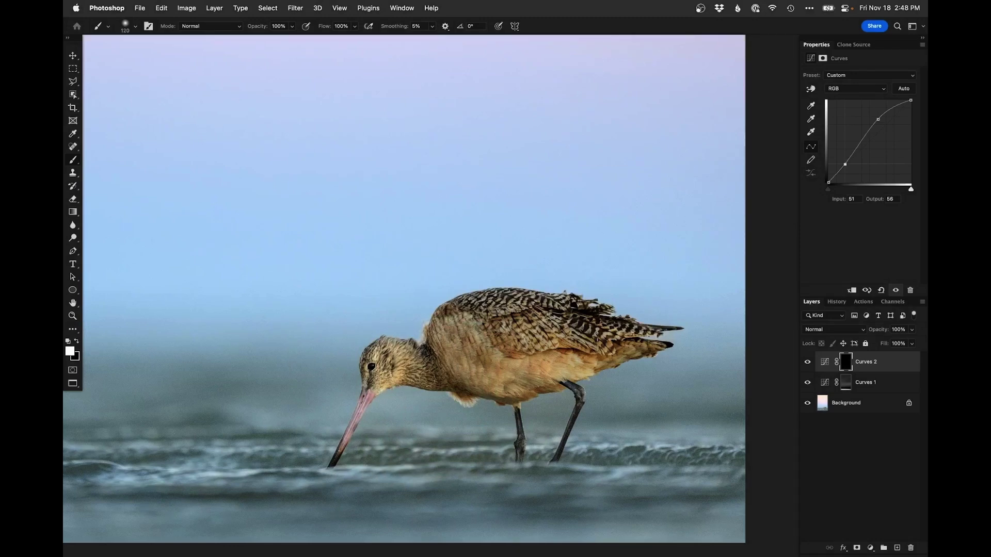
pyautogui.moveTo(456, 331)
pyautogui.mouseDown()
pyautogui.moveTo(458, 356)
pyautogui.moveTo(487, 358)
pyautogui.moveTo(470, 326)
pyautogui.moveTo(455, 342)
pyautogui.moveTo(496, 366)
pyautogui.moveTo(503, 315)
pyautogui.moveTo(546, 330)
pyautogui.moveTo(577, 359)
pyautogui.moveTo(508, 372)
pyautogui.moveTo(511, 387)
pyautogui.moveTo(570, 361)
pyautogui.mouseUp()
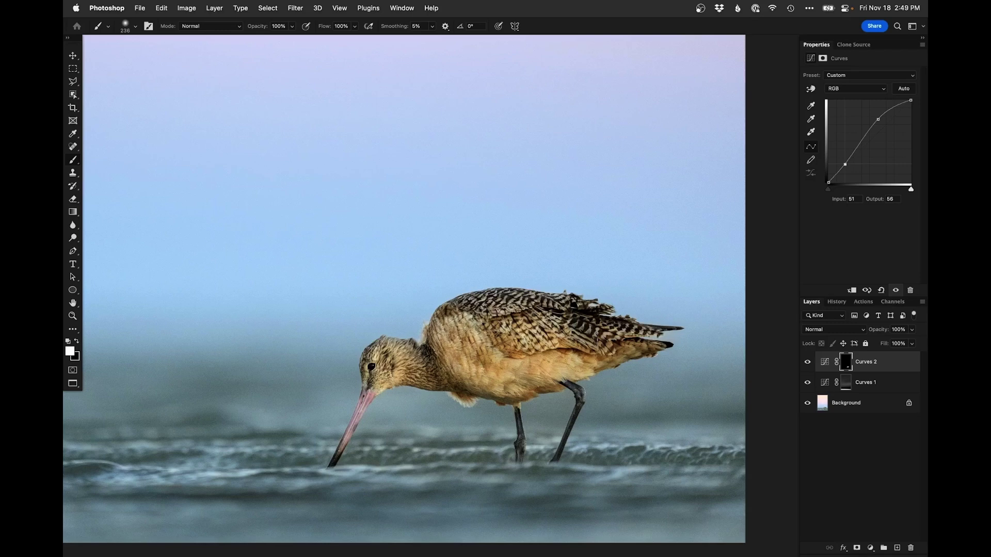
pyautogui.moveTo(377, 398); pyautogui.dragTo(351, 401)
pyautogui.moveTo(377, 362); pyautogui.dragTo(387, 362)
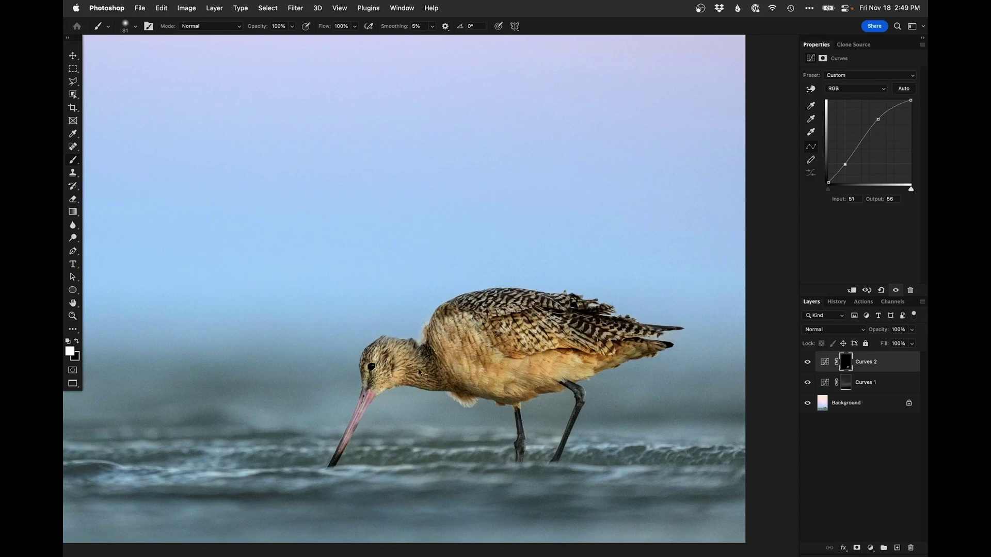
pyautogui.press('super+m')
pyautogui.press('Return')
pyautogui.hotkey('alt', '3')
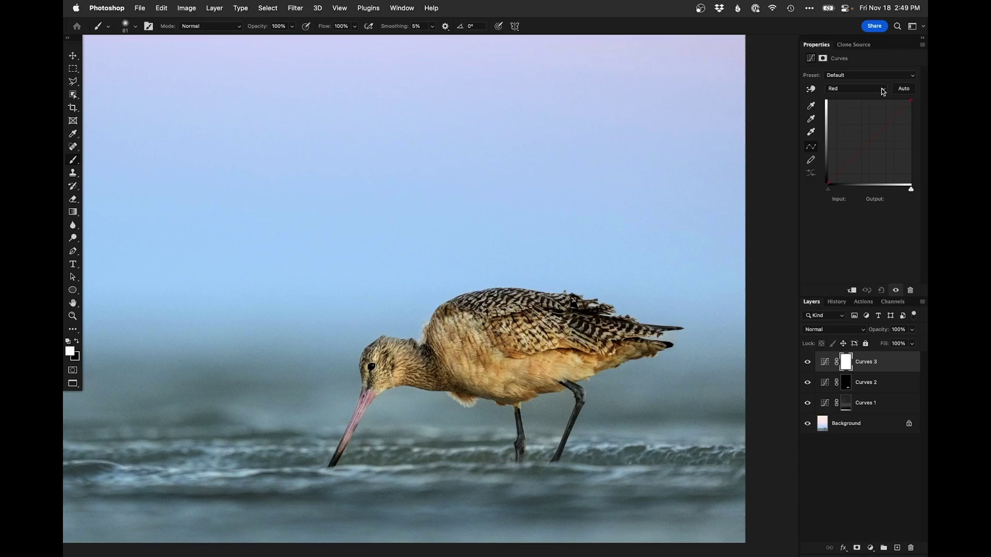
pyautogui.press('BackSpace')
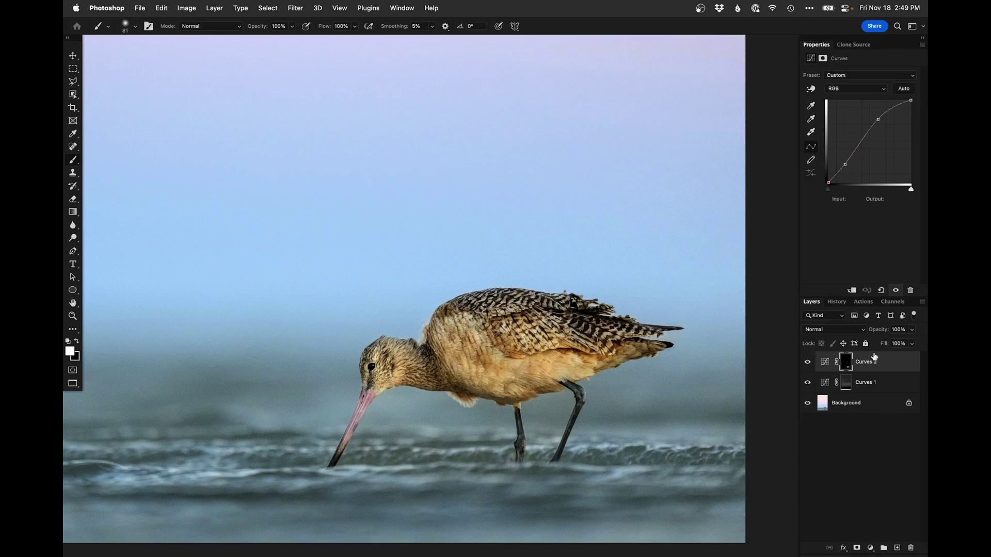
# - Add a third Curves adjustment layer and raise its Red channel with a point at input 167, output 171
pyautogui.click(871, 548)
pyautogui.click(871, 380)
pyautogui.click(867, 89)
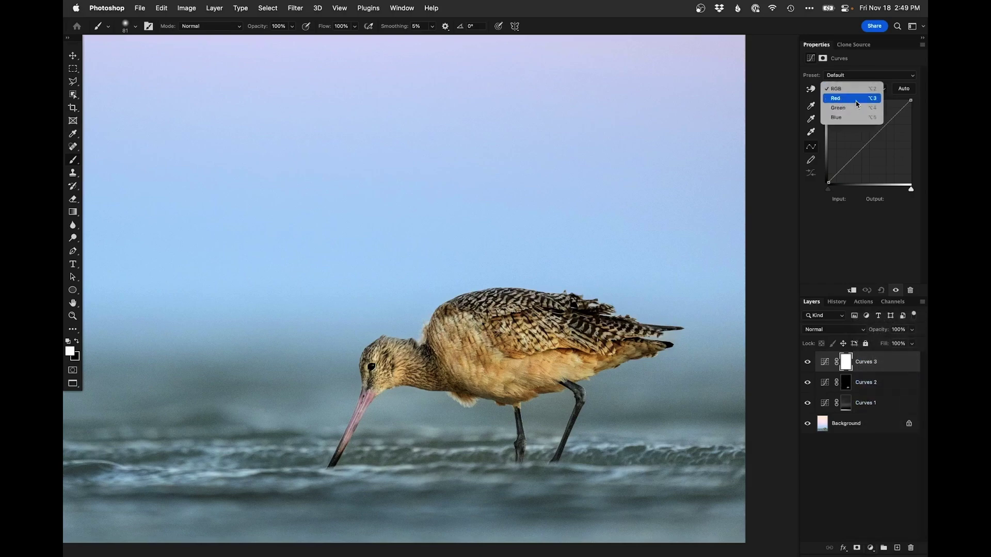
pyautogui.click(860, 99)
pyautogui.moveTo(884, 126); pyautogui.dragTo(883, 125)
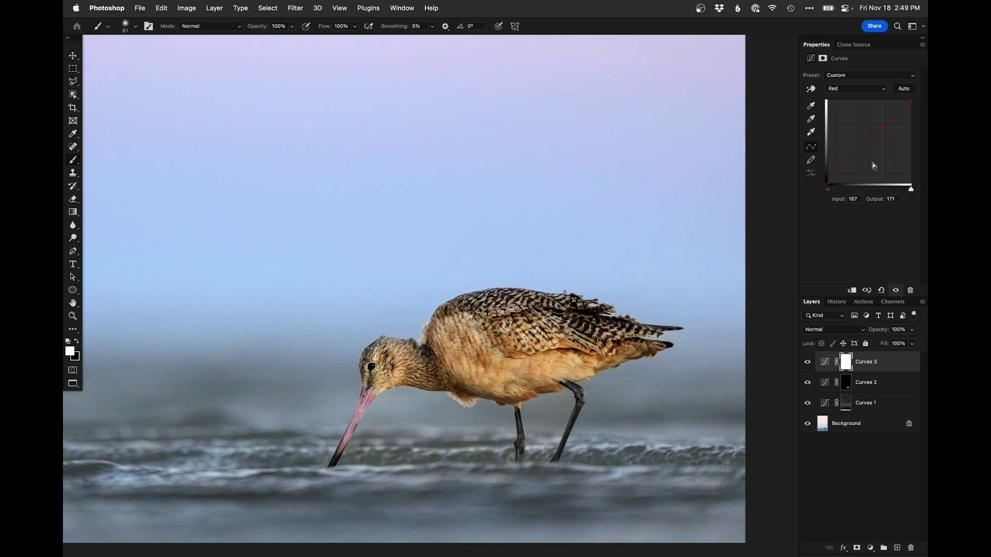
# - Invert the Curves 3 mask to black and paint white along the bird's bill with a small brush to warm it
pyautogui.press('super+i')
pyautogui.keyDown('super'); pyautogui.click(365, 407); pyautogui.keyUp('super')
pyautogui.moveTo(376, 407); pyautogui.dragTo(347, 404)
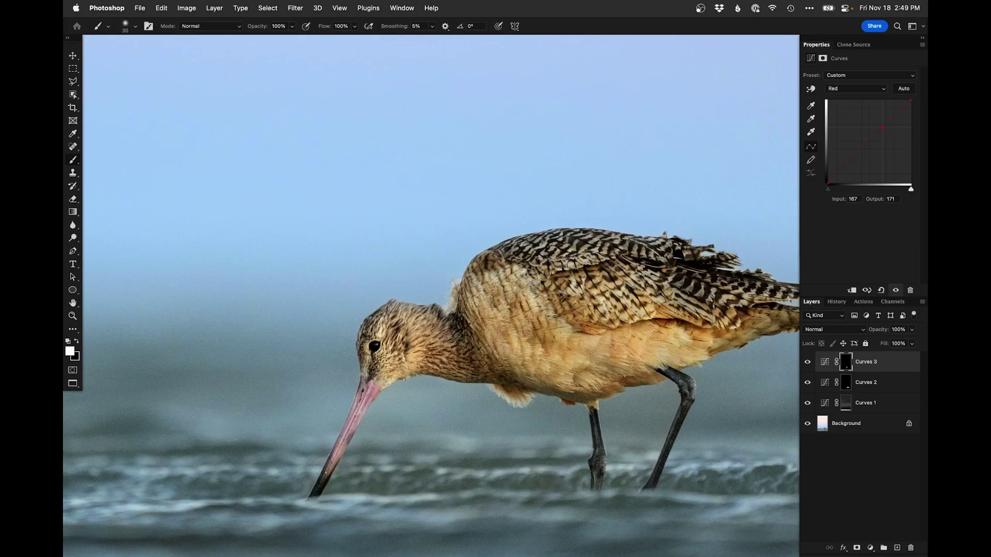
# - Add a Curves adjustment layer with a point at input 120, output 186, and paint it onto the bird's eye through an inverted mask
pyautogui.scroll(1, 379, 357)
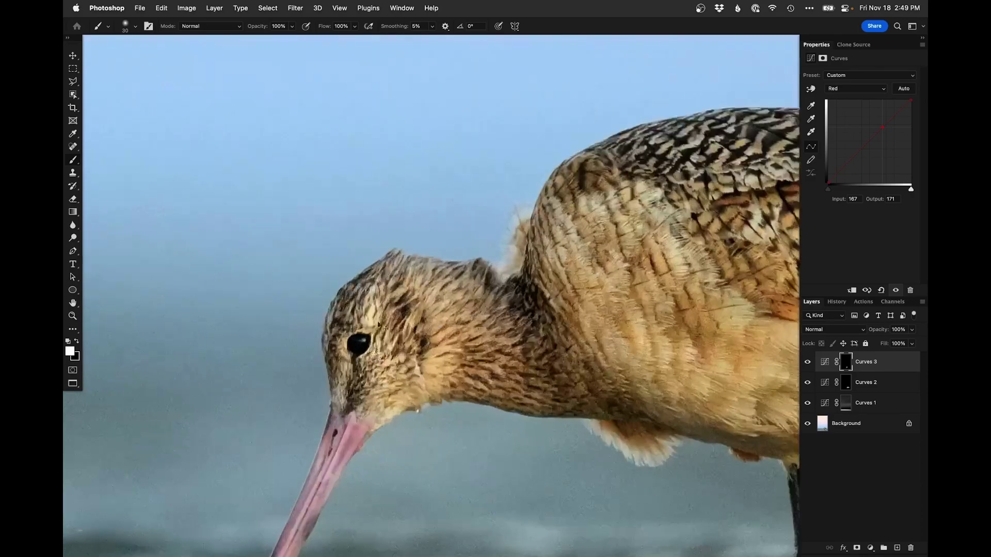
pyautogui.click(857, 548)
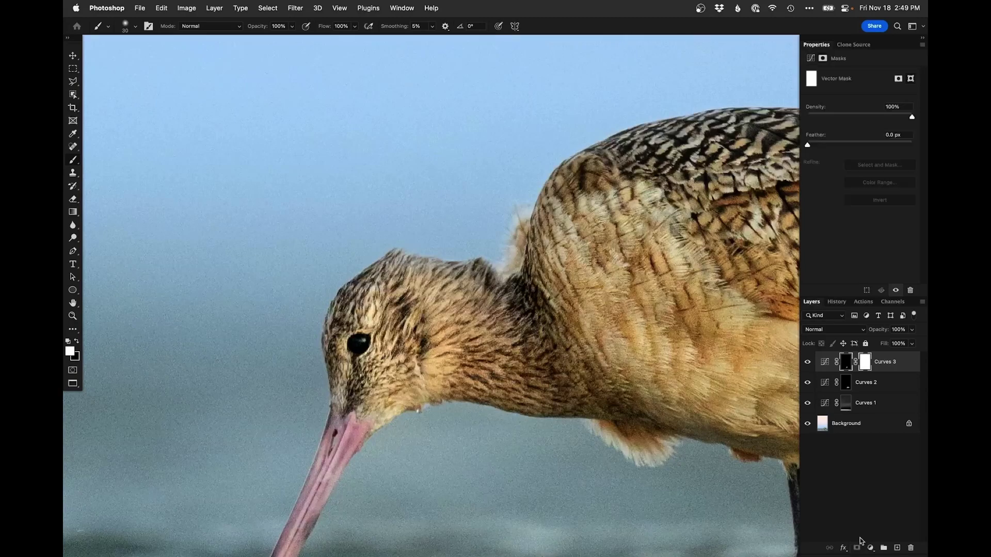
pyautogui.click(864, 548)
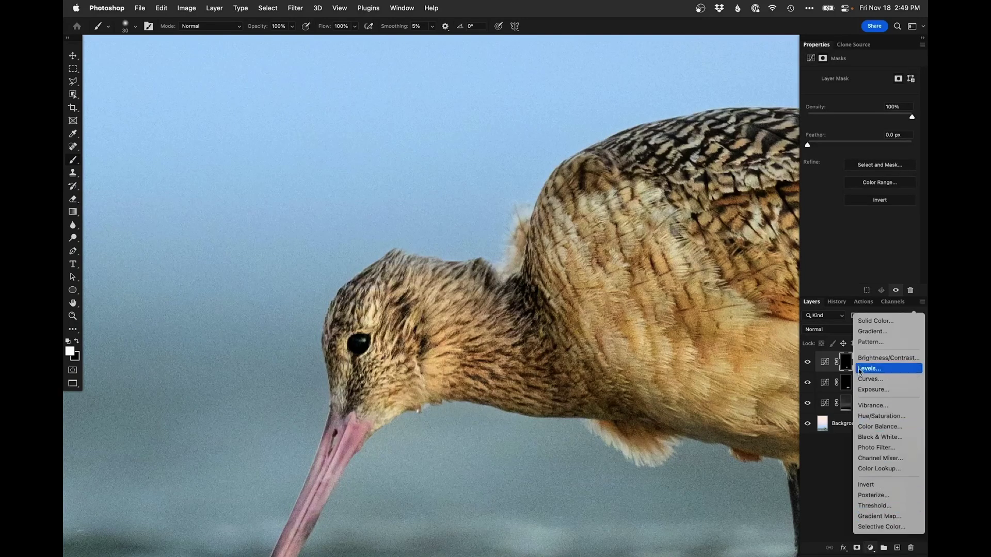
pyautogui.click(877, 381)
pyautogui.moveTo(871, 127); pyautogui.dragTo(867, 123)
pyautogui.press('super+i')
pyautogui.moveTo(359, 344); pyautogui.dragTo(351, 344)
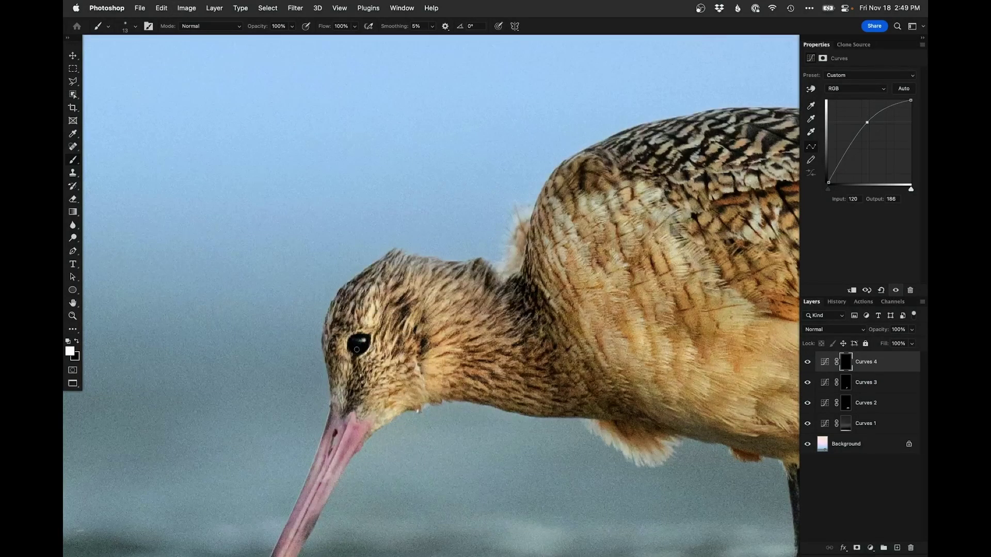
# - Compare the fully edited photo with the Background layer alone and save the file
pyautogui.press('super+0')
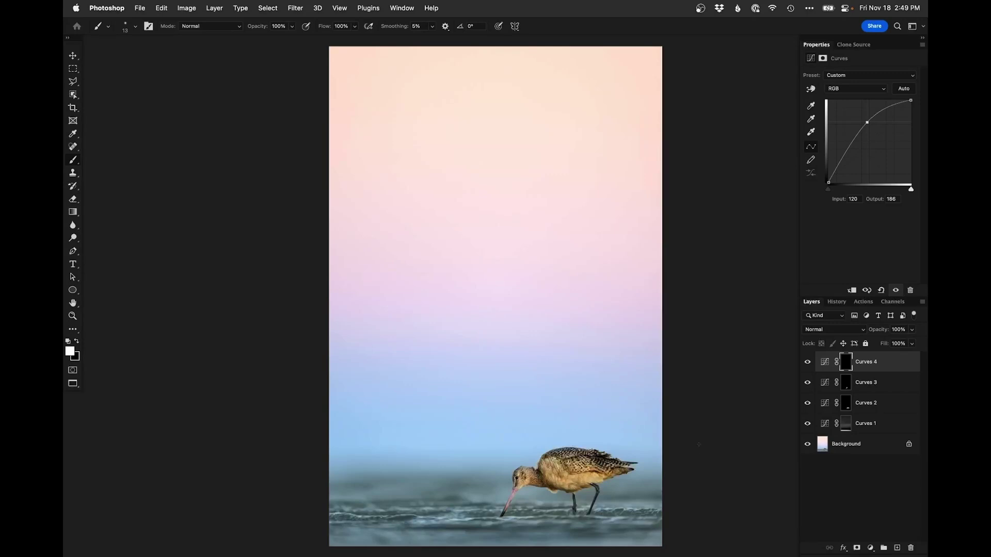
pyautogui.keyDown('alt'); pyautogui.click(807, 444); pyautogui.keyUp('alt')
pyautogui.keyDown('alt'); pyautogui.click(808, 445); pyautogui.keyUp('alt')
pyautogui.keyDown('alt'); pyautogui.click(808, 446); pyautogui.keyUp('alt')
pyautogui.keyDown('alt'); pyautogui.click(807, 446); pyautogui.keyUp('alt')
pyautogui.press('super+s')
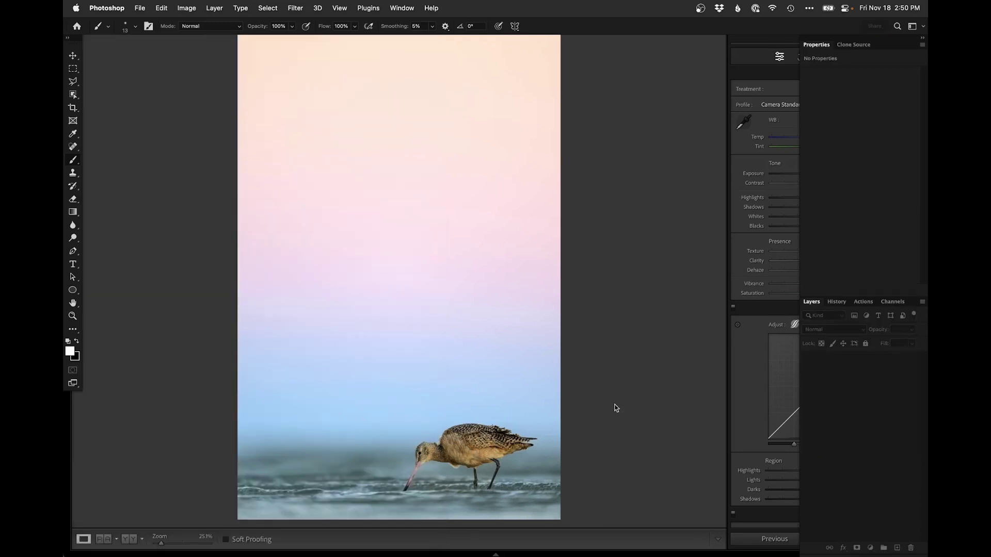
# - Switch to Lightroom Classic, reset the shorebird photo's original NEF, and compare it beside the edited PSD in Survey view
pyautogui.press('super+Tab')
pyautogui.press('g')
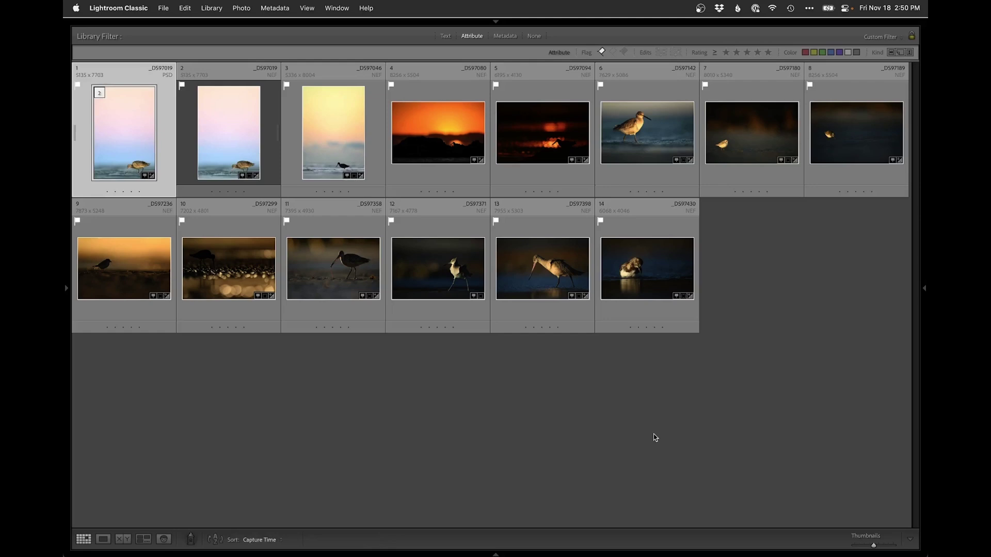
pyautogui.press('Right')
pyautogui.press('d')
pyautogui.click(864, 539)
pyautogui.press('g')
pyautogui.keyDown('super'); pyautogui.click(146, 144); pyautogui.keyUp('super')
pyautogui.press('n')
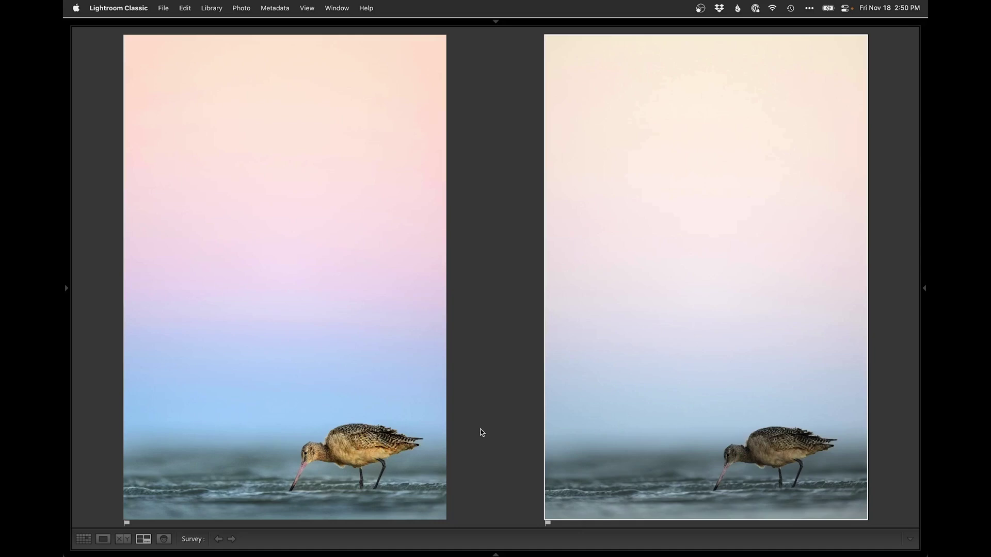
# - Undo the reset on the original NEF and return to the photo grid
pyautogui.press('d')
pyautogui.press('super+z')
pyautogui.press('g')
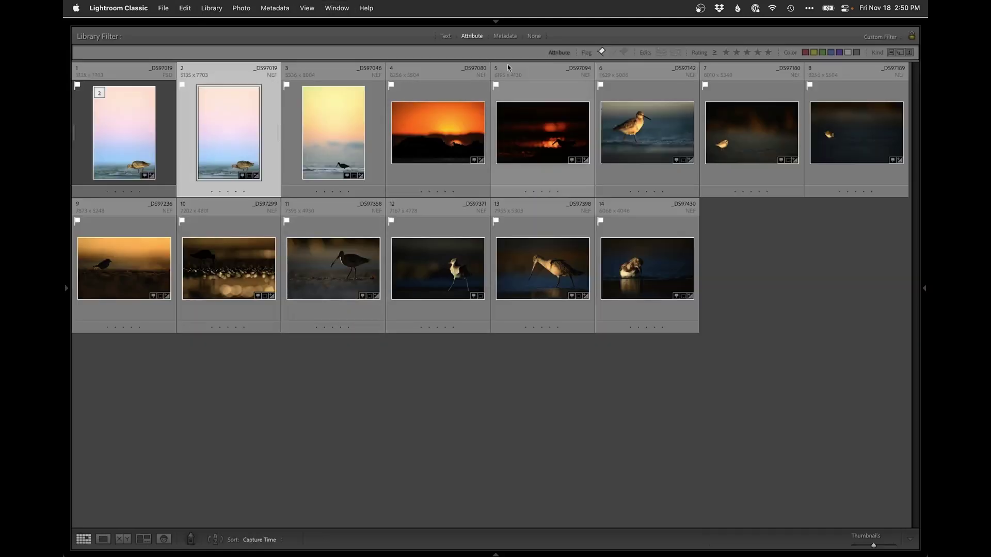
pyautogui.click(700, 8)
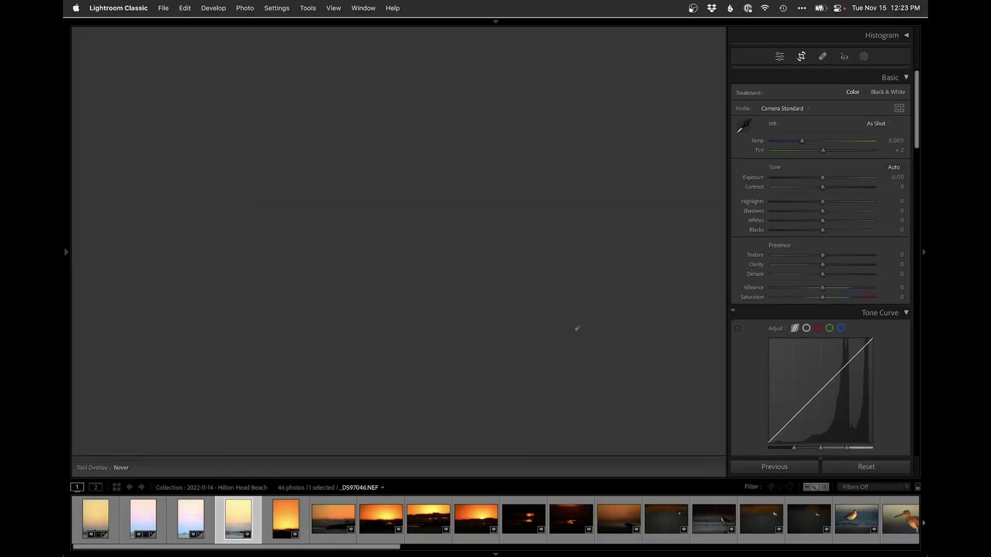
# - Examine the crop framing of the yellow-sky shorebird photo and inspect the silhouetted bird at 100% zoom
pyautogui.press('r')
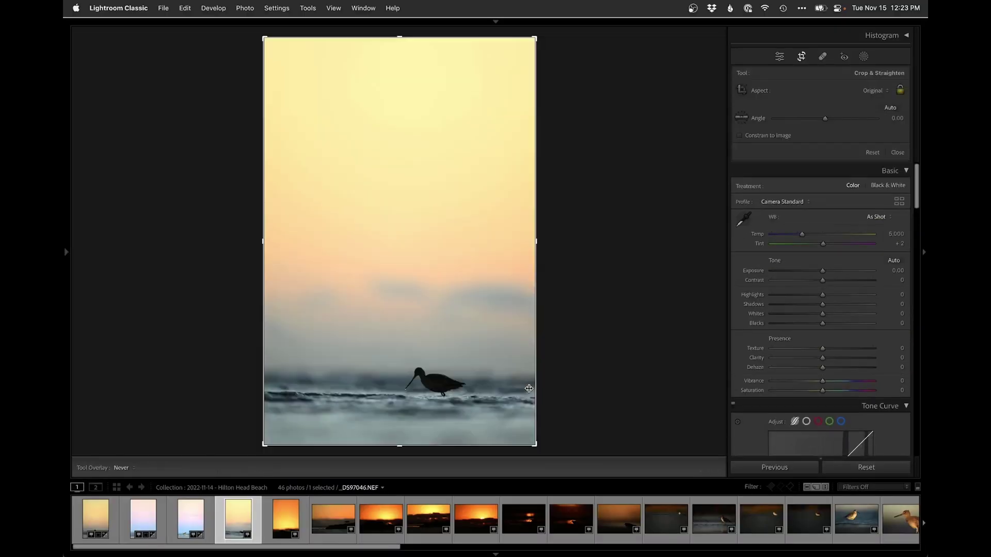
pyautogui.moveTo(523, 399); pyautogui.dragTo(245, 393)
pyautogui.press('Return')
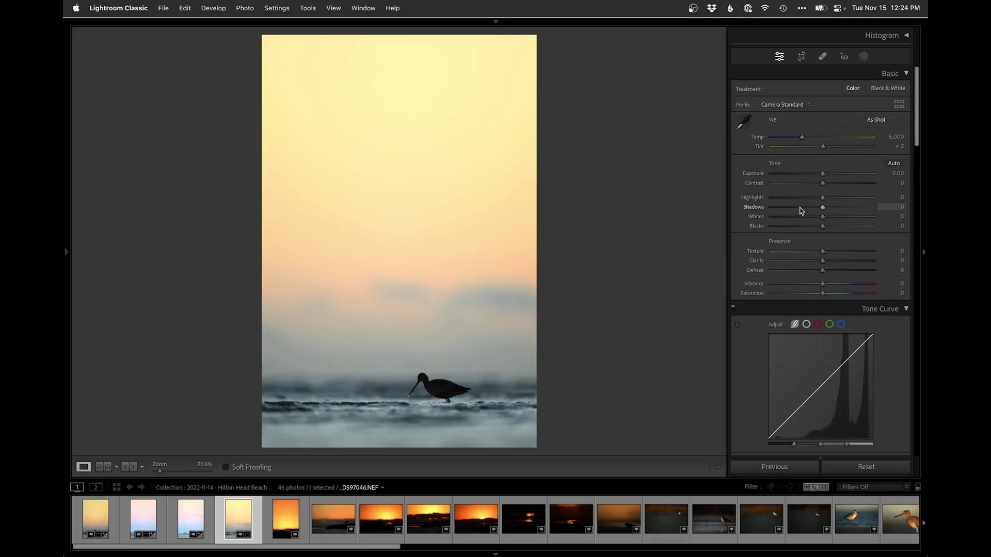
pyautogui.click(450, 386)
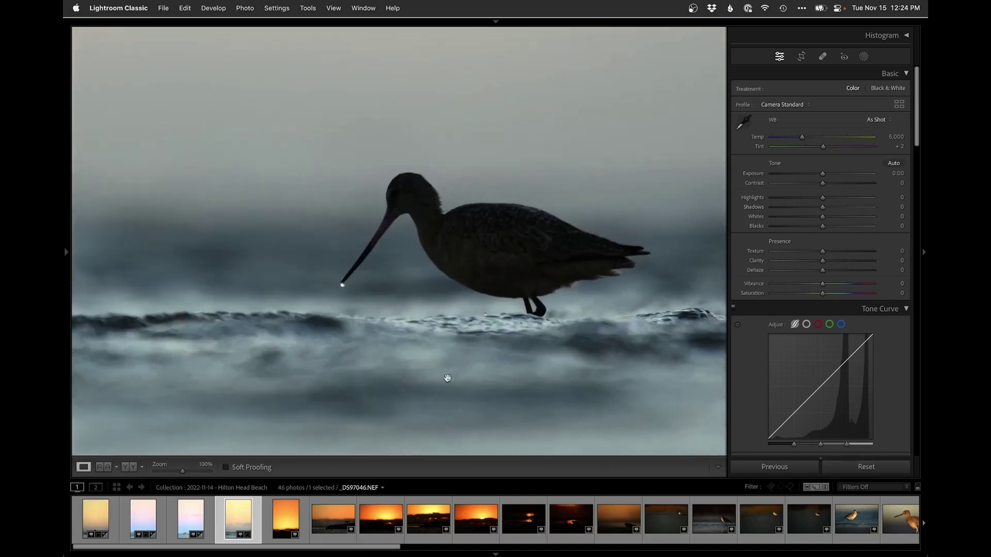
pyautogui.click(446, 247)
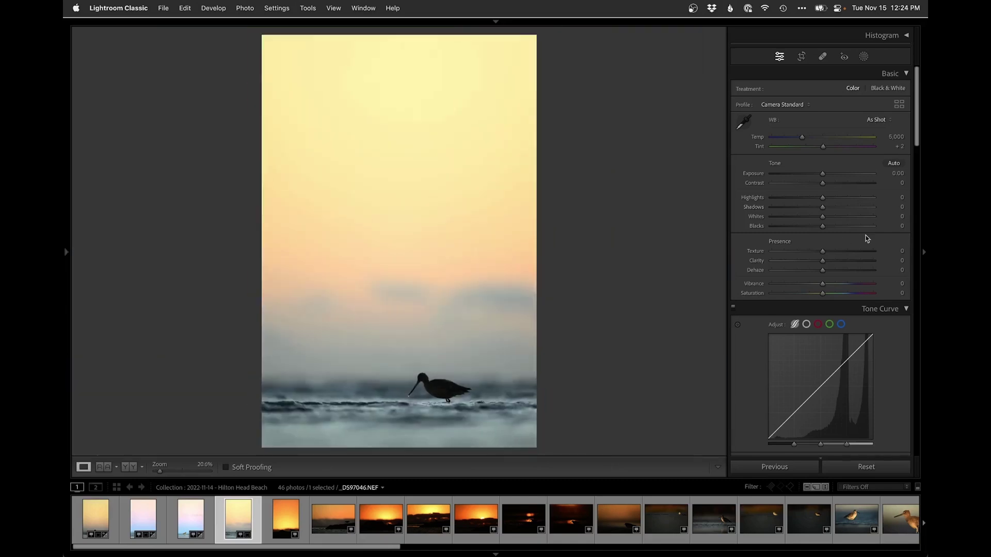
# - Try lifting the whole photo's Shadows to +67, and undo the change
pyautogui.click(852, 207)
pyautogui.moveTo(853, 209); pyautogui.dragTo(857, 208)
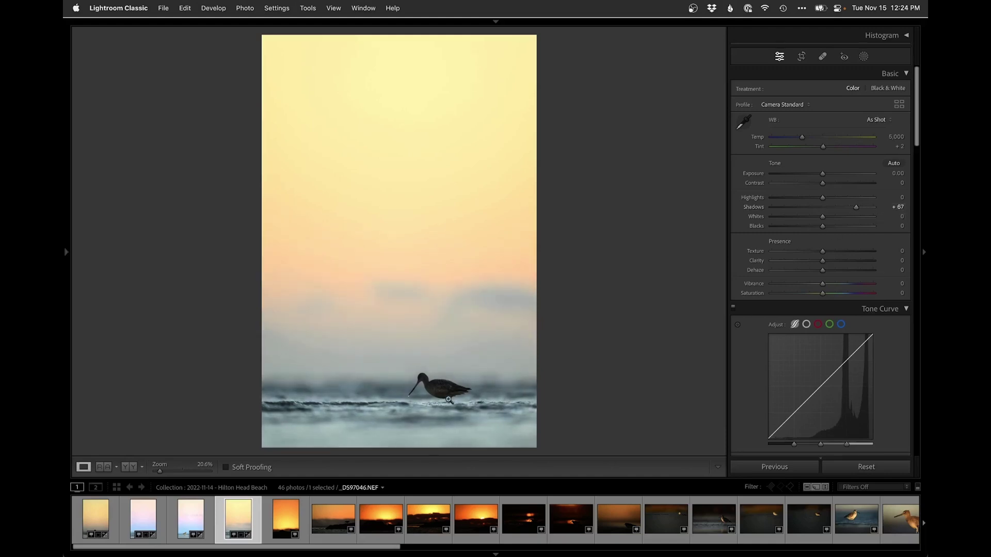
pyautogui.press('super+z')
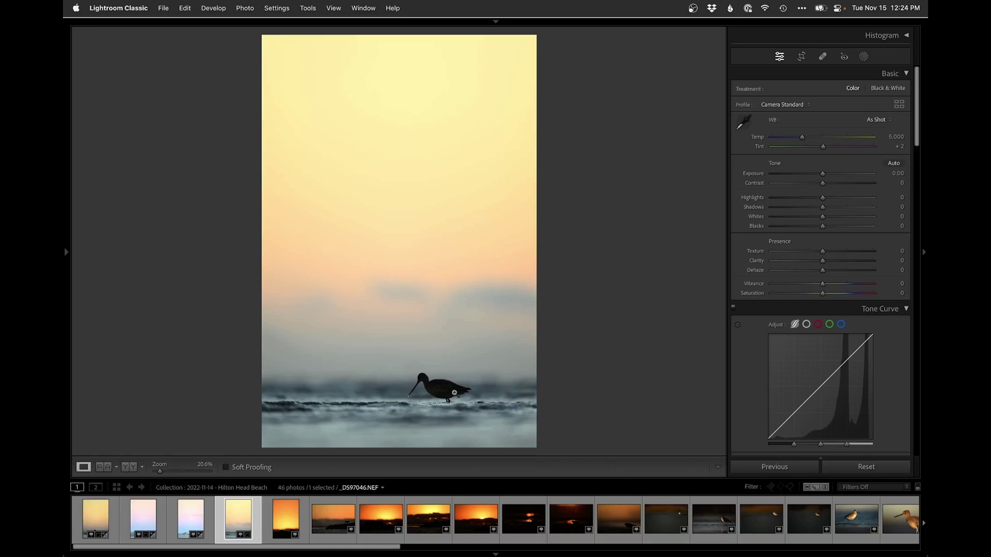
# - Create a linear gradient mask covering the water, with its transition just above the bird at the distant waves
pyautogui.press('m')
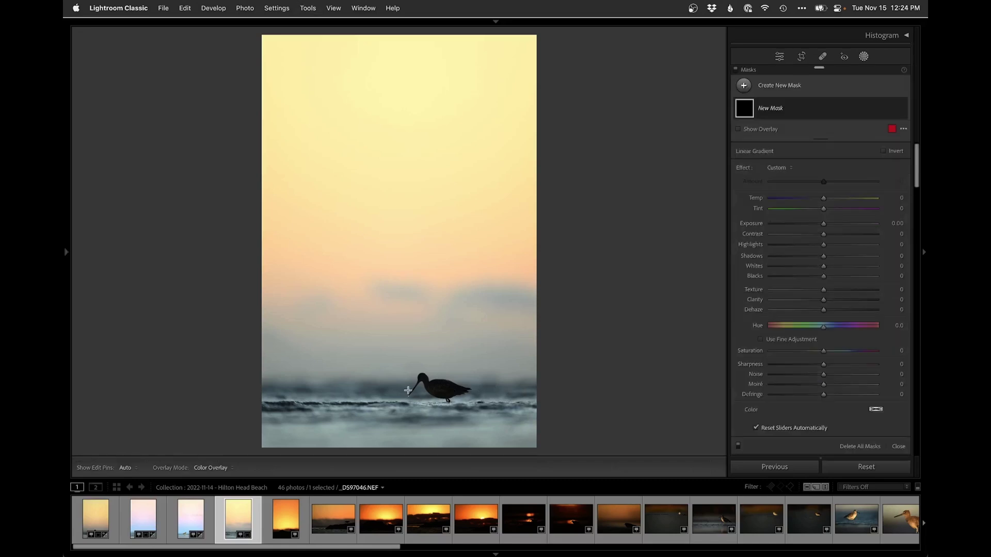
pyautogui.moveTo(400, 385); pyautogui.dragTo(401, 371)
pyautogui.click(856, 114)
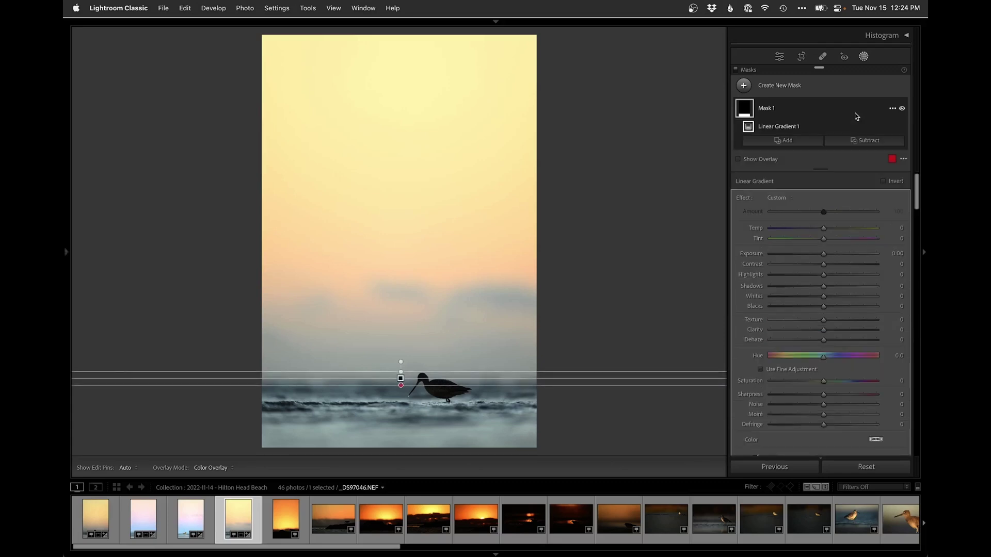
# - Subtract the detected subject from the water mask and add a brush component to that mask
pyautogui.click(853, 142)
pyautogui.click(852, 170)
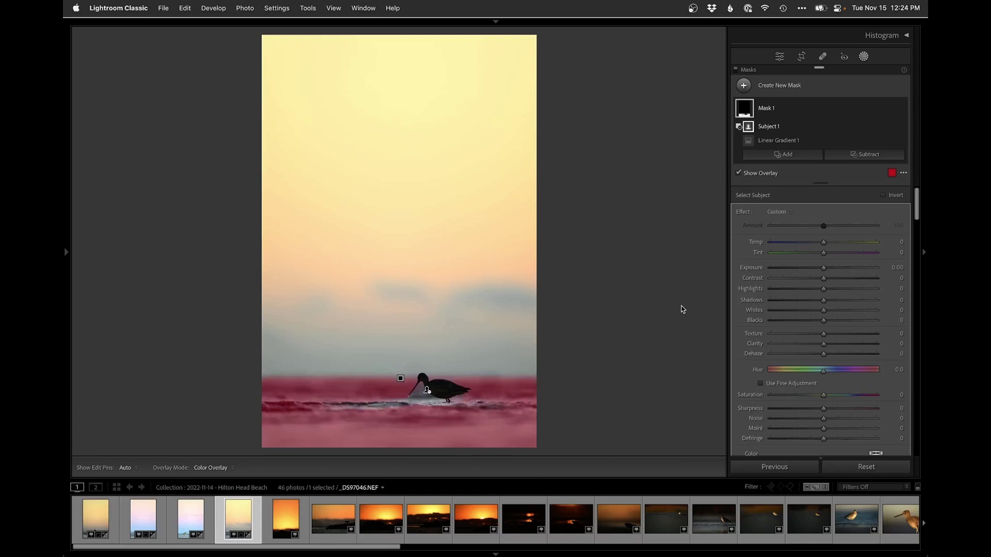
pyautogui.click(421, 408)
pyautogui.click(795, 153)
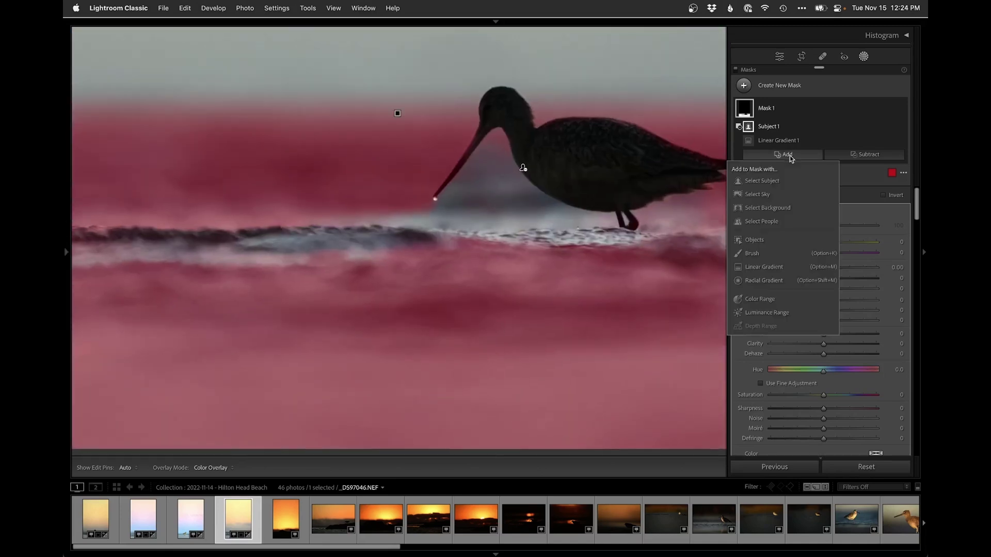
pyautogui.click(760, 255)
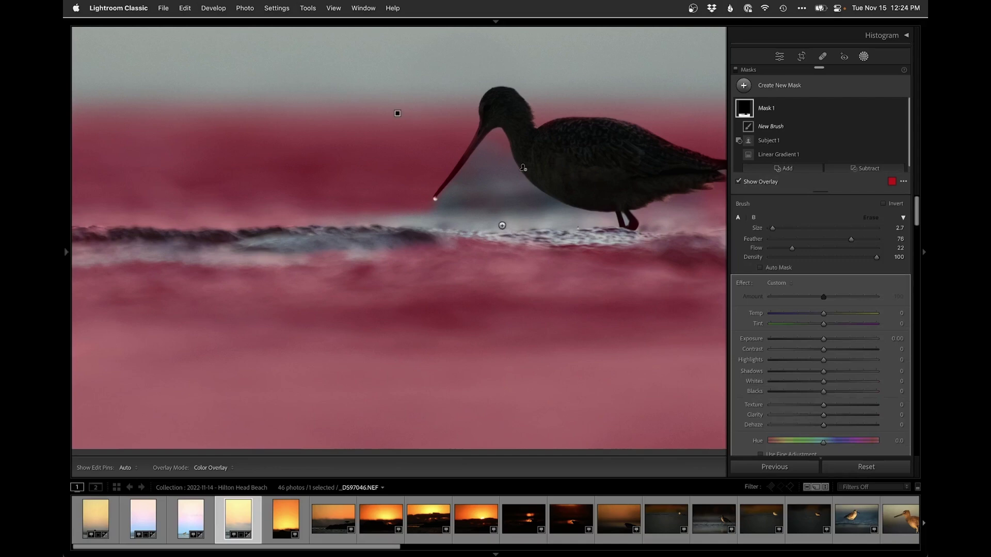
# - Set the brush to size 5, flow 100 and feather 3, and paint the missing water between the bird's bill, breast and legs into the mask
pyautogui.moveTo(792, 249); pyautogui.dragTo(886, 253)
pyautogui.moveTo(443, 205)
pyautogui.mouseDown()
pyautogui.moveTo(493, 136)
pyautogui.moveTo(513, 177)
pyautogui.moveTo(545, 203)
pyautogui.moveTo(604, 222)
pyautogui.moveTo(624, 242)
pyautogui.moveTo(643, 238)
pyautogui.moveTo(586, 235)
pyautogui.mouseUp()
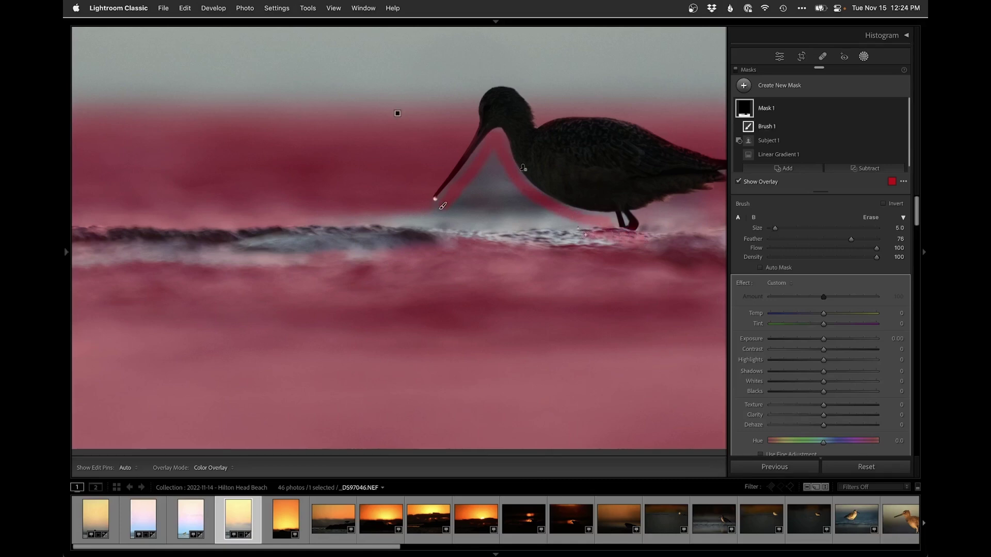
pyautogui.moveTo(851, 239); pyautogui.dragTo(871, 239)
pyautogui.press('h')
pyautogui.moveTo(871, 239); pyautogui.dragTo(775, 240)
pyautogui.press('h')
pyautogui.moveTo(435, 208)
pyautogui.mouseDown()
pyautogui.moveTo(416, 232)
pyautogui.moveTo(441, 207)
pyautogui.mouseUp()
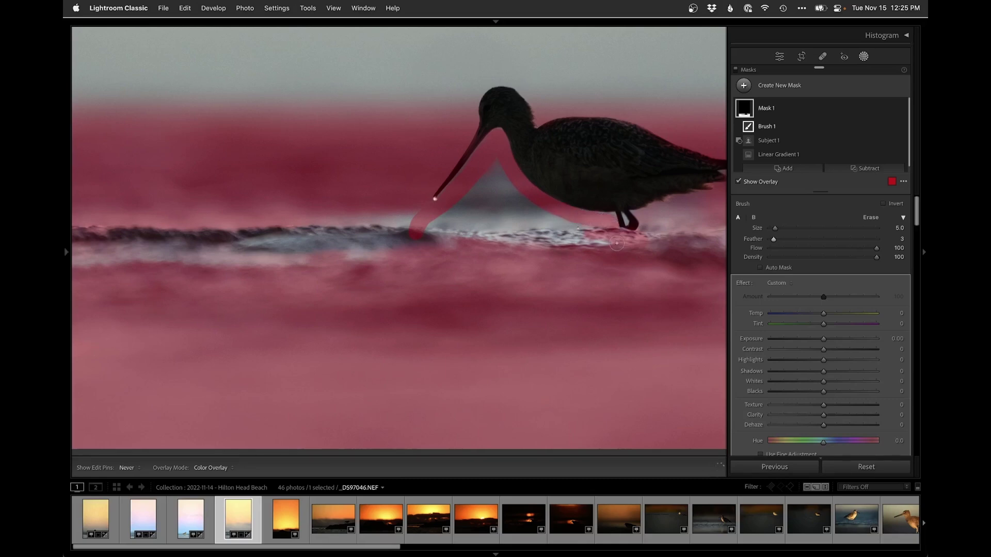
# - Enlarge the brush to size 10 and paint the missing wave line on both sides of the bird into the water mask
pyautogui.rightClick(659, 242)
pyautogui.click(642, 256)
pyautogui.press('h')
pyautogui.moveTo(662, 219)
pyautogui.mouseDown()
pyautogui.moveTo(666, 249)
pyautogui.moveTo(685, 218)
pyautogui.moveTo(691, 231)
pyautogui.moveTo(658, 260)
pyautogui.moveTo(590, 251)
pyautogui.moveTo(582, 240)
pyautogui.moveTo(598, 238)
pyautogui.moveTo(526, 207)
pyautogui.moveTo(490, 168)
pyautogui.moveTo(420, 246)
pyautogui.moveTo(406, 217)
pyautogui.moveTo(411, 247)
pyautogui.moveTo(363, 217)
pyautogui.moveTo(324, 237)
pyautogui.moveTo(411, 254)
pyautogui.moveTo(473, 231)
pyautogui.moveTo(491, 202)
pyautogui.moveTo(572, 251)
pyautogui.moveTo(466, 237)
pyautogui.moveTo(506, 237)
pyautogui.moveTo(437, 254)
pyautogui.moveTo(244, 256)
pyautogui.moveTo(225, 272)
pyautogui.moveTo(360, 238)
pyautogui.mouseUp()
pyautogui.press('h')
pyautogui.moveTo(601, 223); pyautogui.dragTo(302, 274)
pyautogui.press('h')
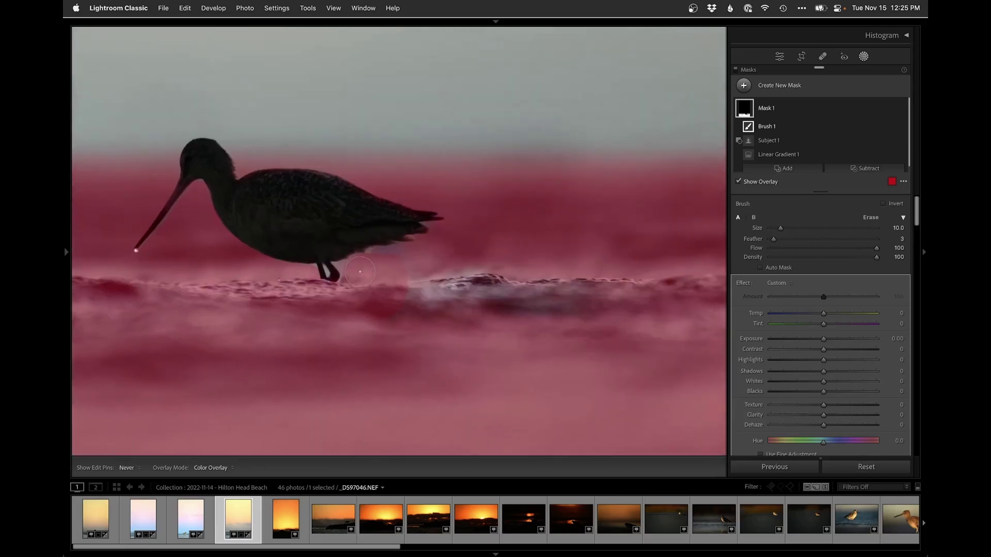
pyautogui.moveTo(382, 311)
pyautogui.mouseDown()
pyautogui.moveTo(447, 264)
pyautogui.moveTo(389, 341)
pyautogui.moveTo(506, 309)
pyautogui.moveTo(479, 359)
pyautogui.moveTo(385, 425)
pyautogui.mouseUp()
pyautogui.press('h')
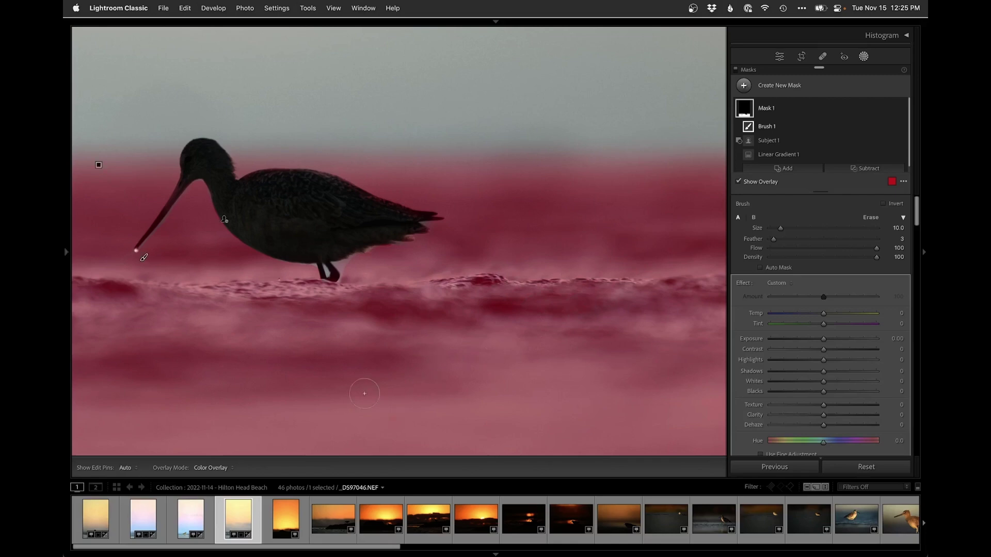
# - Enlarge the brush to size 14 and paint the wave line out to the photo's left edge into the water mask
pyautogui.press('z')
pyautogui.scroll(3, 338, 384)
pyautogui.scroll(1, 339, 384)
pyautogui.moveTo(351, 405); pyautogui.dragTo(262, 406)
pyautogui.press('h')
pyautogui.press('h')
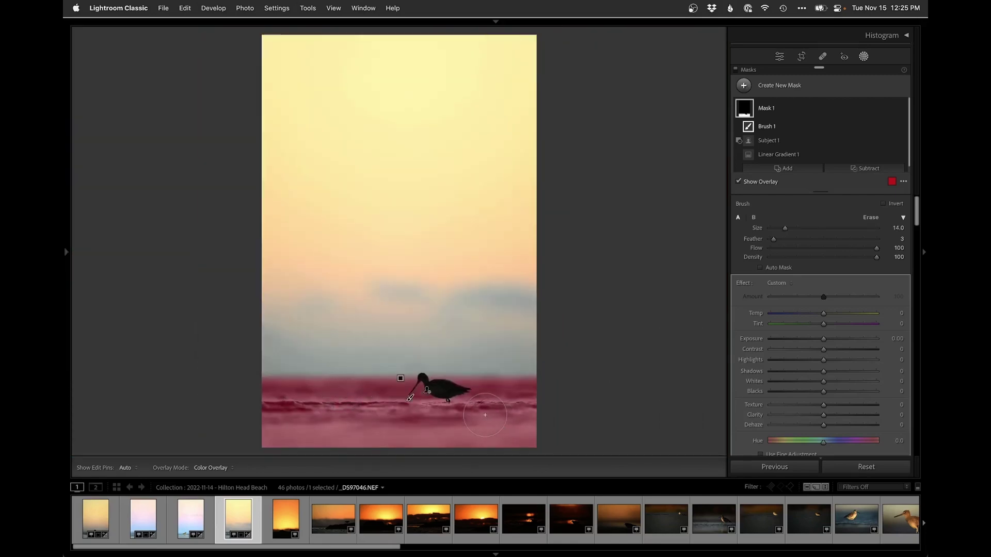
# - Try painting around the bird's legs with a size 2 brush at feather 67, and undo the stroke
pyautogui.press('z')
pyautogui.scroll(-5, 493, 288)
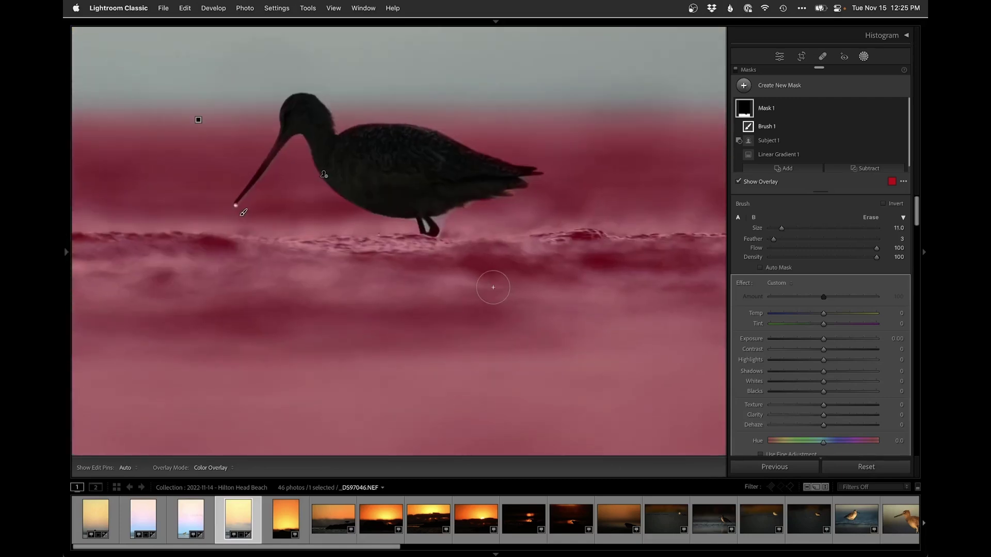
pyautogui.click(841, 239)
pyautogui.press('h')
pyautogui.press('super+z')
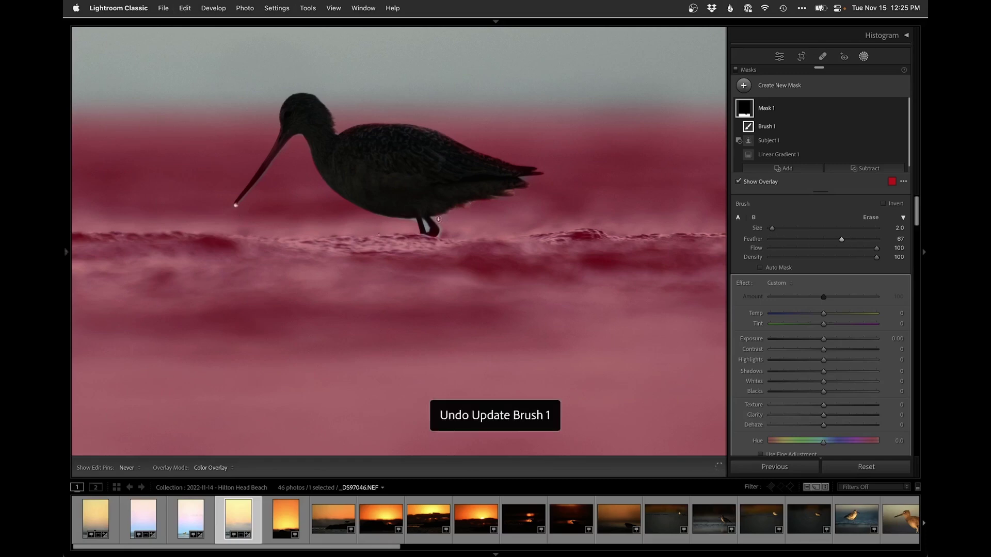
pyautogui.press('h')
pyautogui.press('z')
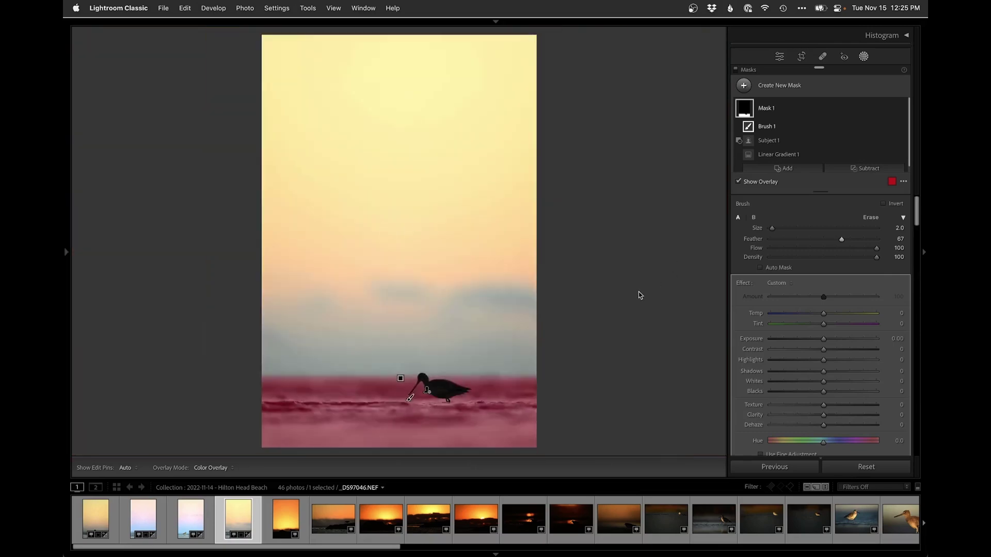
# - Hide the mask overlay and set the water mask's Temp to -33, Exposure to 0.01 and Dehaze to -34
pyautogui.press('o')
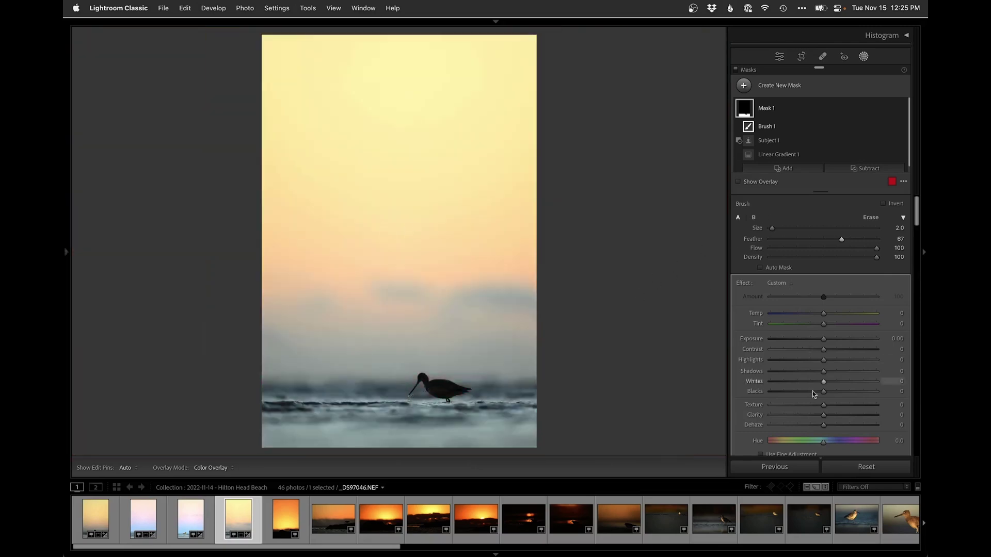
pyautogui.click(807, 426)
pyautogui.moveTo(806, 426); pyautogui.dragTo(808, 426)
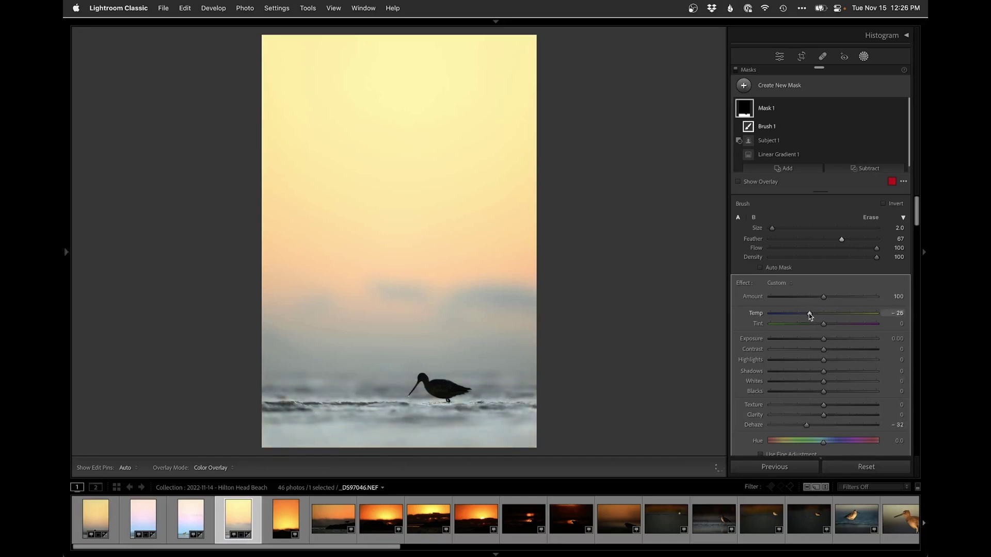
pyautogui.moveTo(810, 314); pyautogui.dragTo(810, 314)
pyautogui.moveTo(807, 426); pyautogui.dragTo(801, 426)
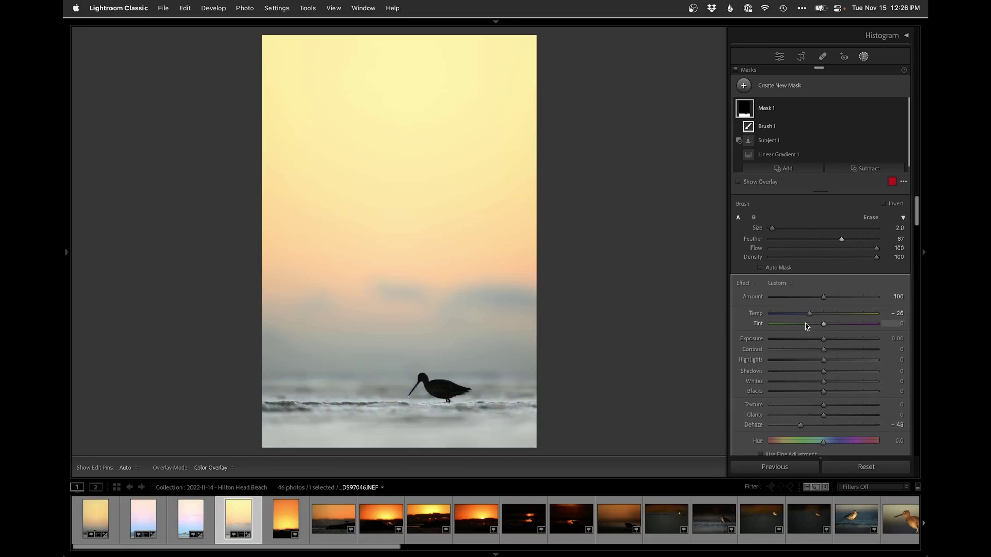
pyautogui.moveTo(796, 313); pyautogui.dragTo(824, 340)
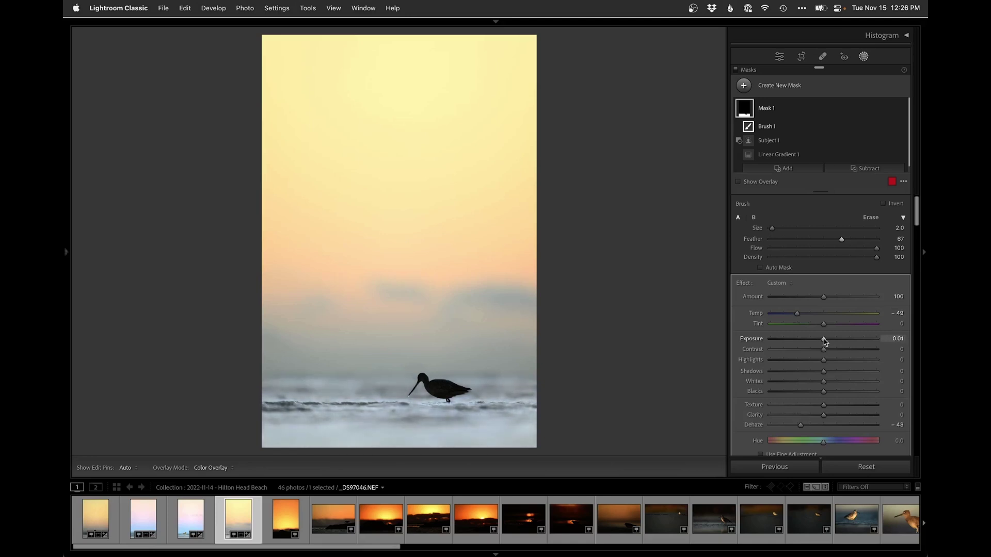
pyautogui.click(808, 426)
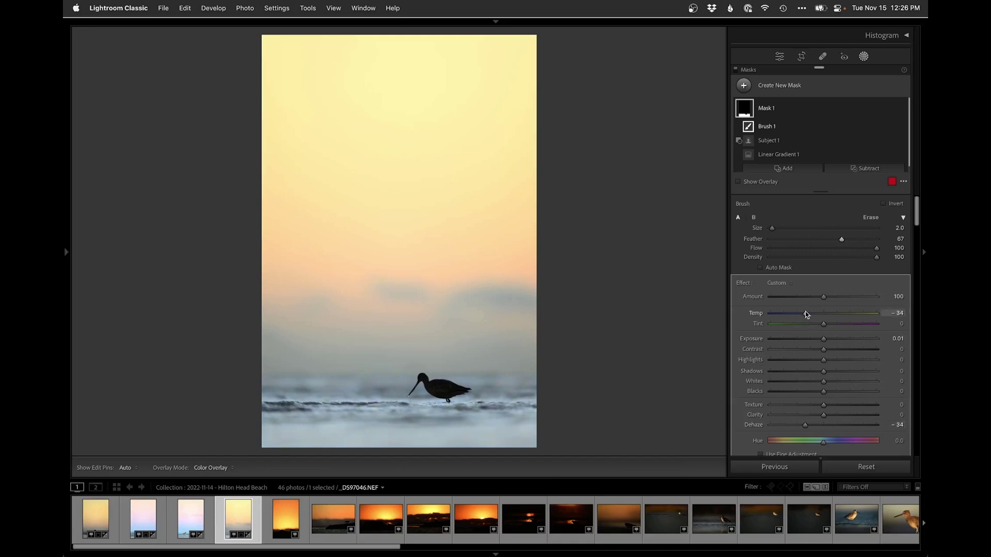
pyautogui.moveTo(807, 313); pyautogui.dragTo(806, 313)
# - Compare the water with Mask 1 switched off and on
pyautogui.click(902, 109)
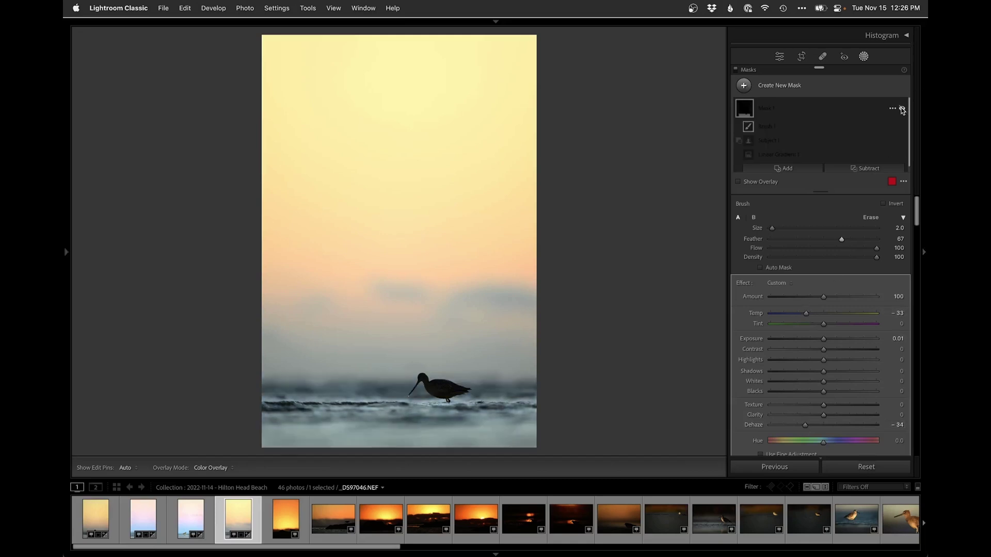
pyautogui.click(902, 109)
pyautogui.click(901, 109)
pyautogui.click(901, 109)
pyautogui.click(902, 109)
pyautogui.click(902, 108)
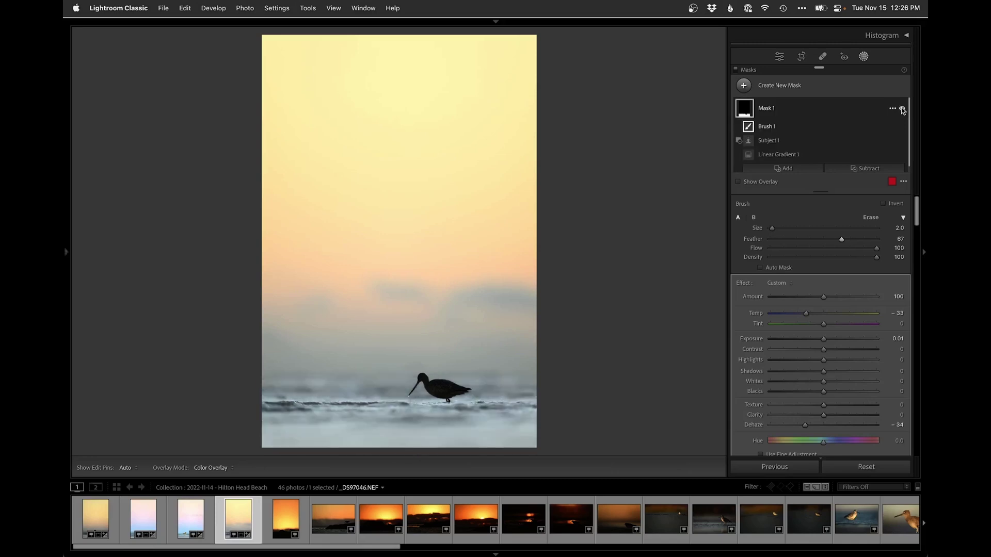
pyautogui.click(902, 109)
pyautogui.click(902, 109)
# - Create a linear gradient mask over the sky with Dehaze 21, extending its transition from the bird's head up toward the clouds
pyautogui.press('m')
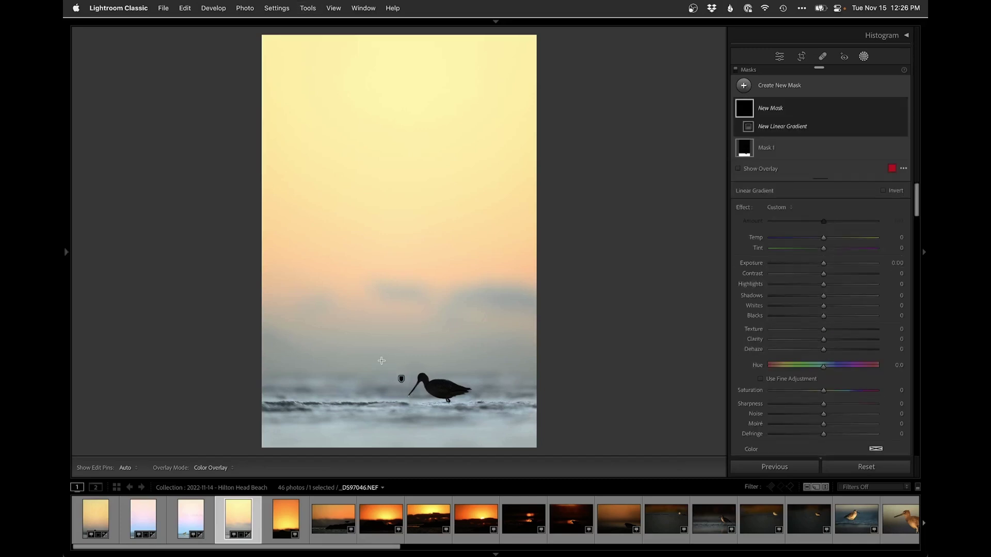
pyautogui.moveTo(386, 339); pyautogui.dragTo(387, 386)
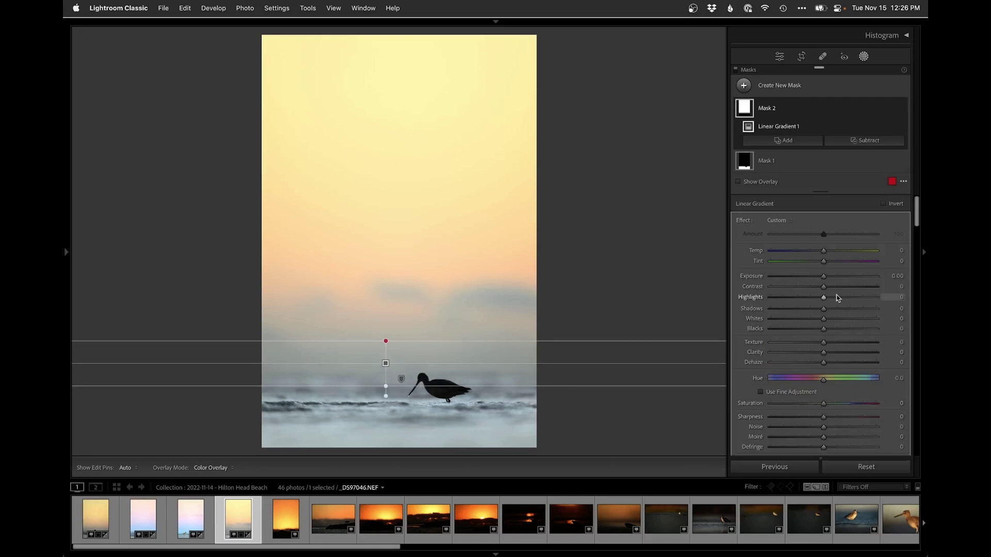
pyautogui.click(830, 362)
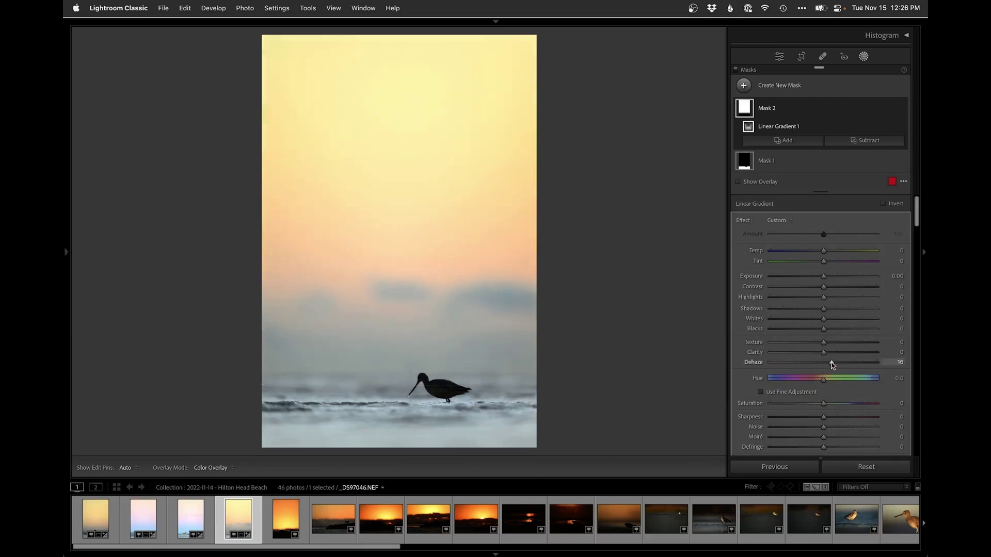
pyautogui.moveTo(834, 364); pyautogui.dragTo(836, 365)
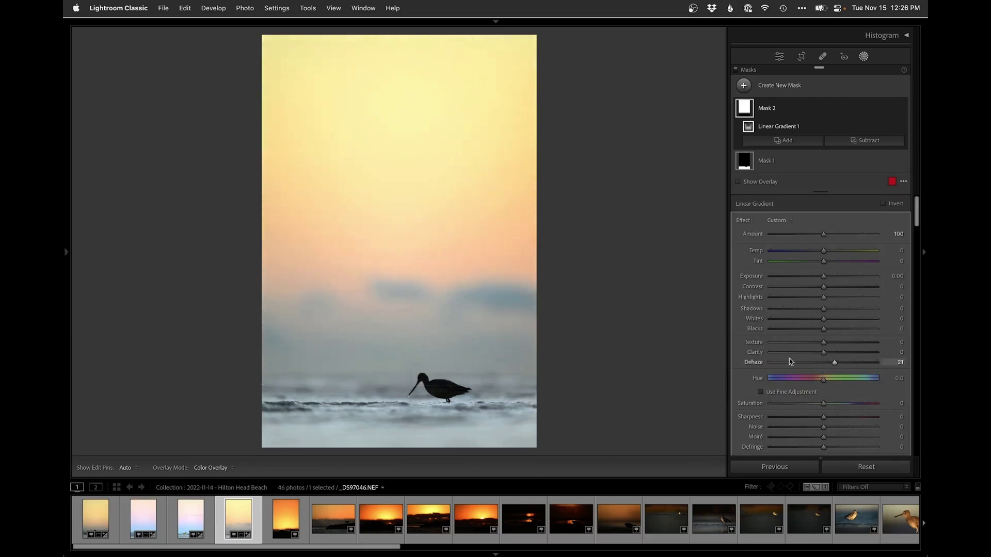
pyautogui.moveTo(383, 339); pyautogui.dragTo(386, 321)
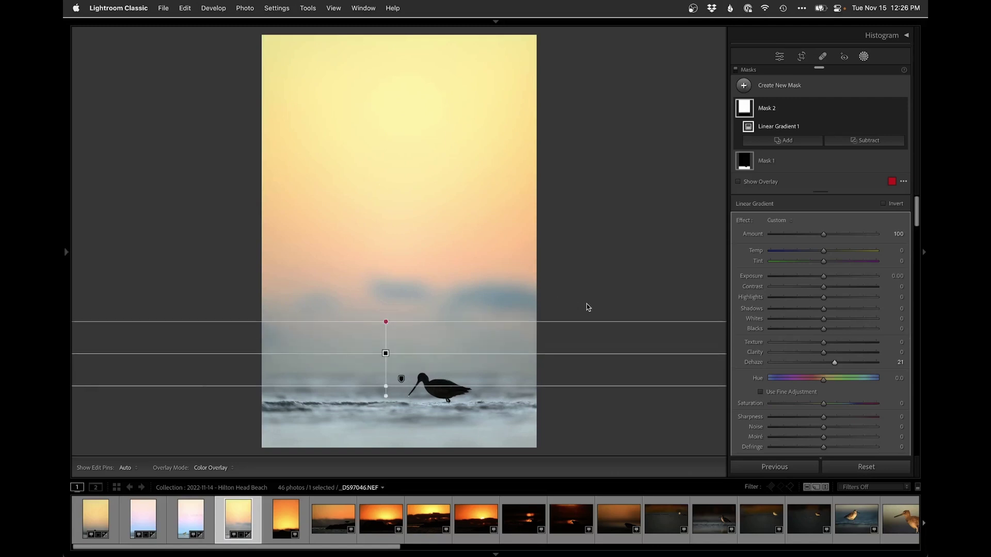
# - Create a linear gradient mask rising from the photo's bottom edge to the wave line, with Exposure at -0.77
pyautogui.press('m')
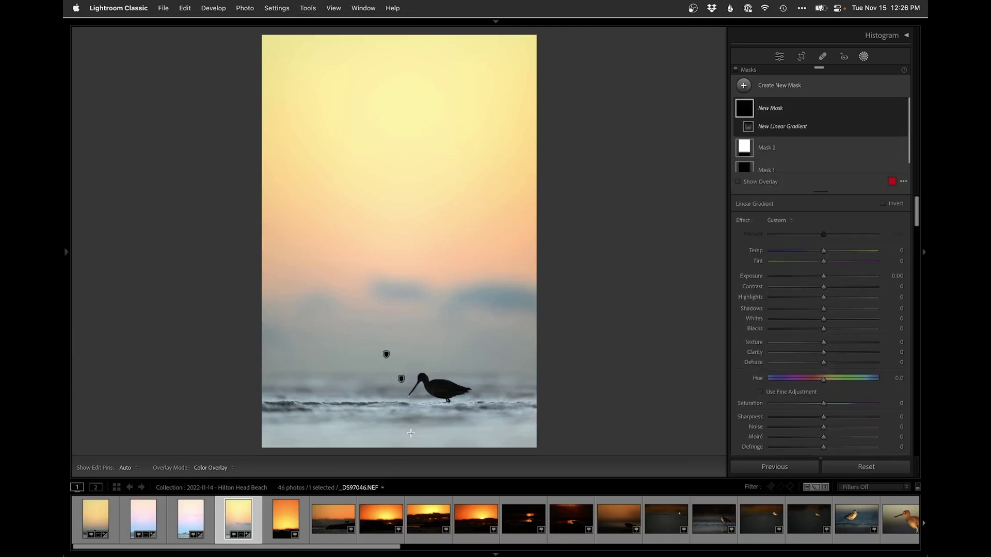
pyautogui.moveTo(401, 439); pyautogui.dragTo(401, 397)
pyautogui.moveTo(824, 276); pyautogui.dragTo(813, 277)
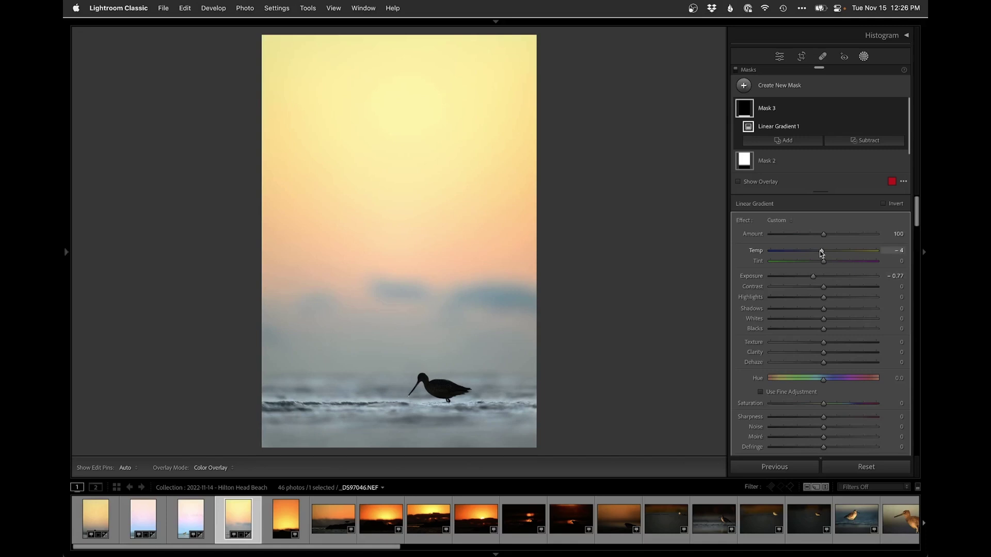
# - Compare the photo with all three masks off and on, and close masking
pyautogui.click(736, 69)
pyautogui.click(736, 70)
pyautogui.click(736, 69)
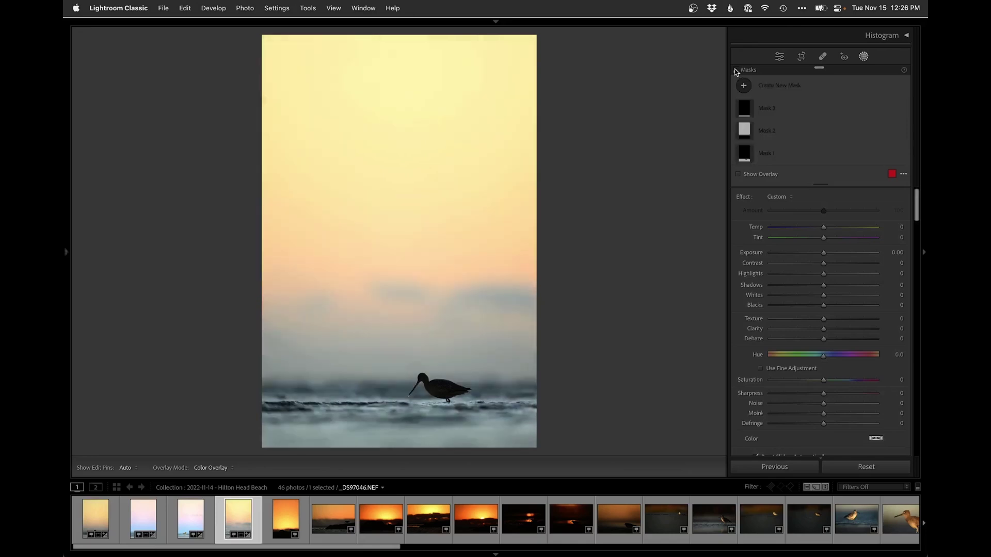
pyautogui.click(736, 70)
pyautogui.click(736, 70)
pyautogui.click(737, 70)
pyautogui.hotkey('shift', 'w')
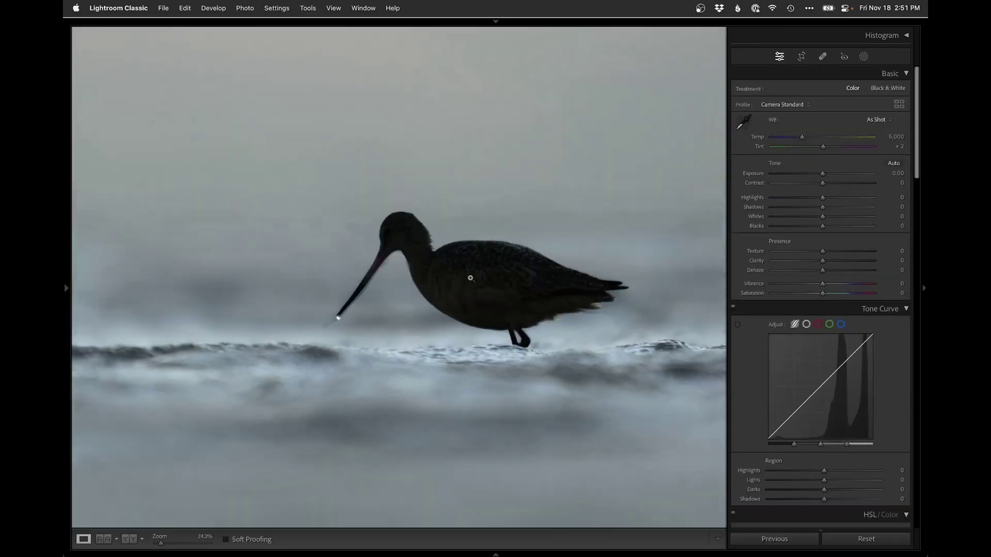
# - View the whole photo, reopen its masks and check their combined before-and-after effect
pyautogui.click(468, 281)
pyautogui.click(865, 57)
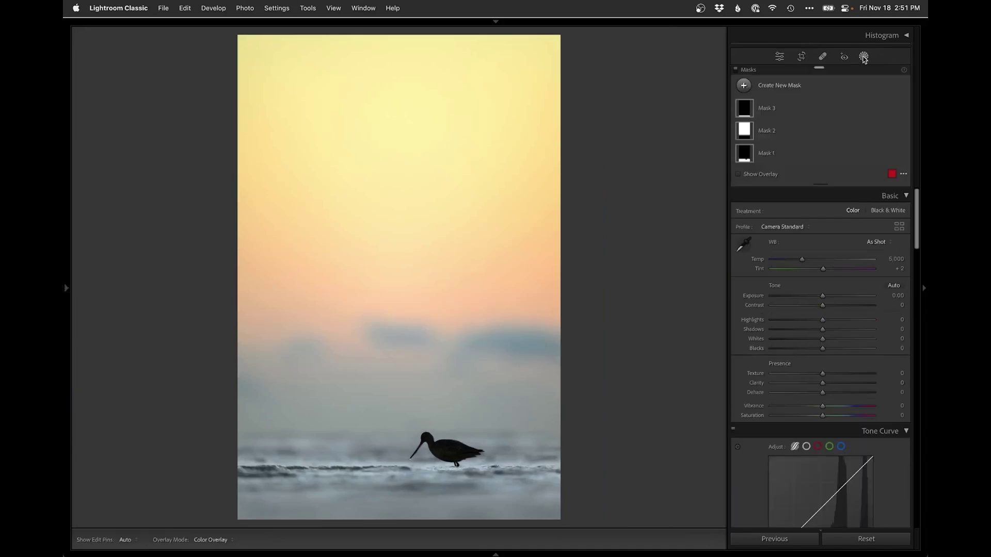
pyautogui.click(736, 70)
pyautogui.click(736, 71)
pyautogui.click(736, 72)
pyautogui.click(736, 72)
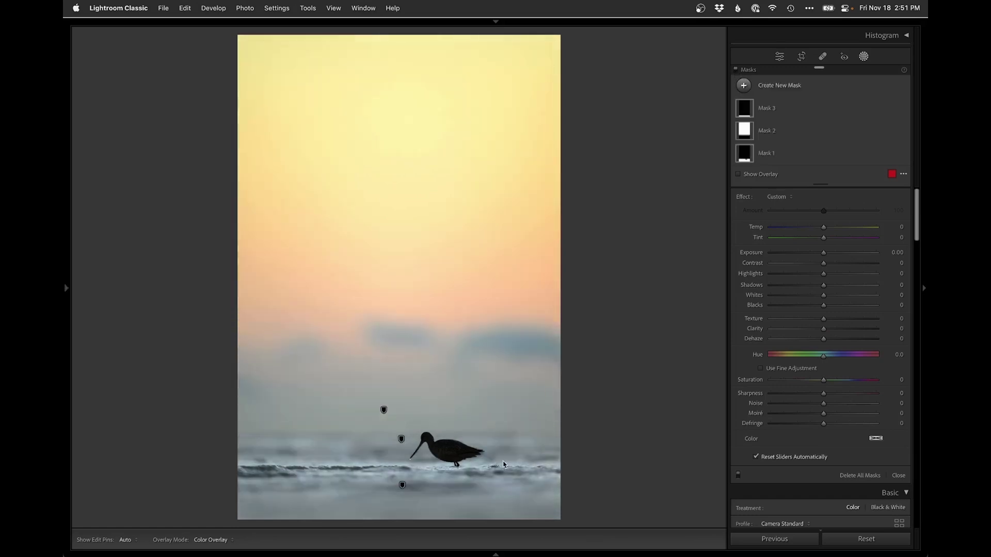
pyautogui.click(736, 70)
pyautogui.click(736, 70)
# - Set Mask 1's Temp to -41 to cool the water further, and close masking
pyautogui.click(757, 154)
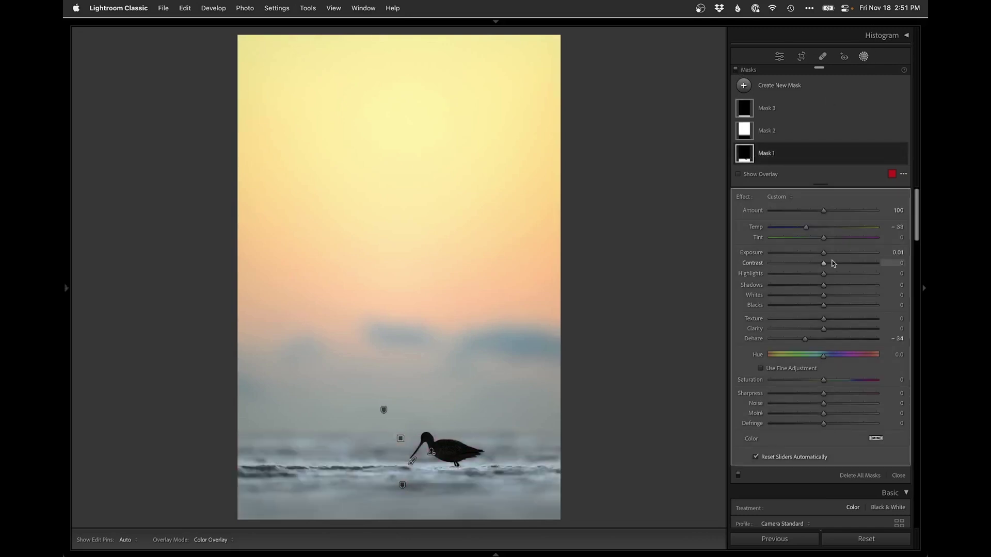
pyautogui.moveTo(805, 226); pyautogui.dragTo(801, 226)
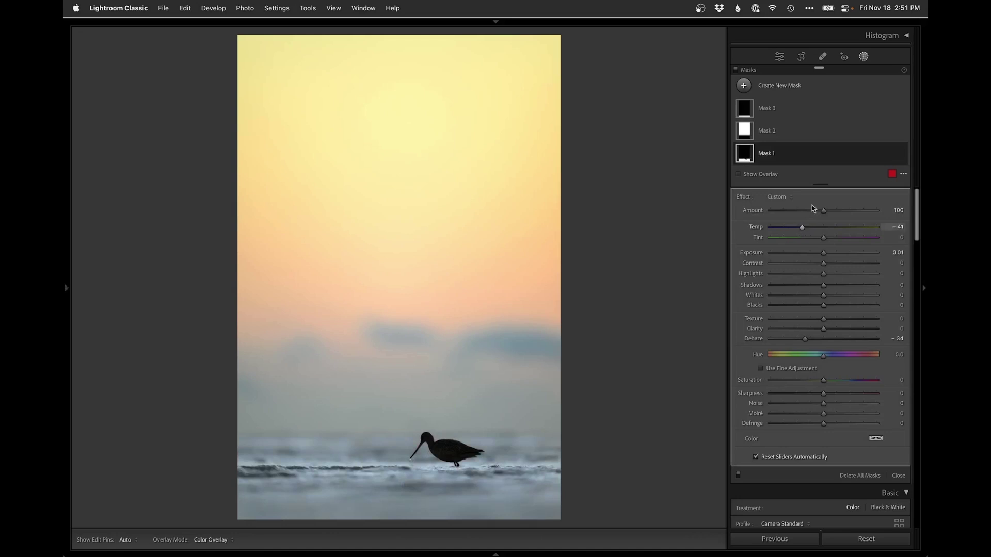
pyautogui.click(863, 57)
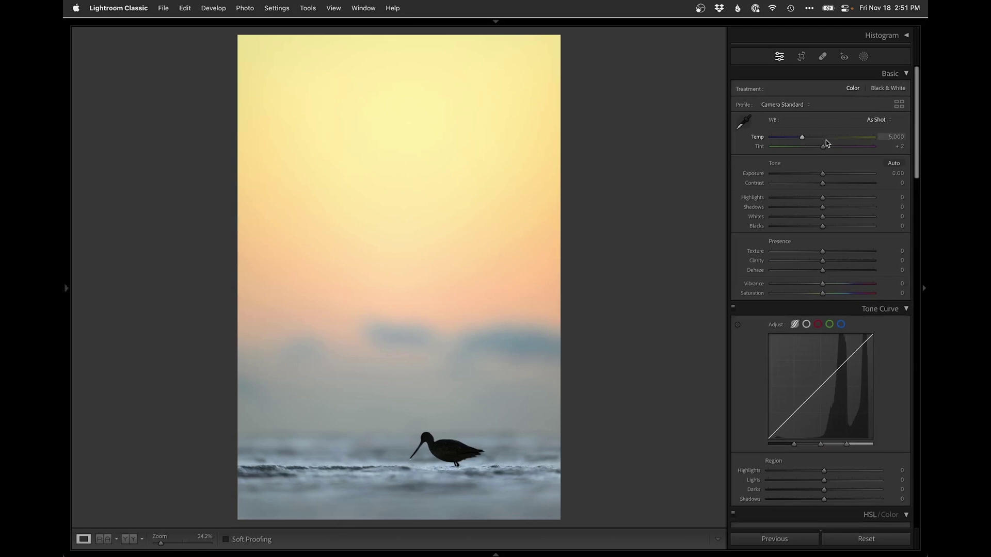
# - Try the whole photo's Shadows at +39 and -24, and undo both changes
pyautogui.moveTo(823, 207); pyautogui.dragTo(842, 207)
pyautogui.moveTo(817, 208); pyautogui.dragTo(811, 208)
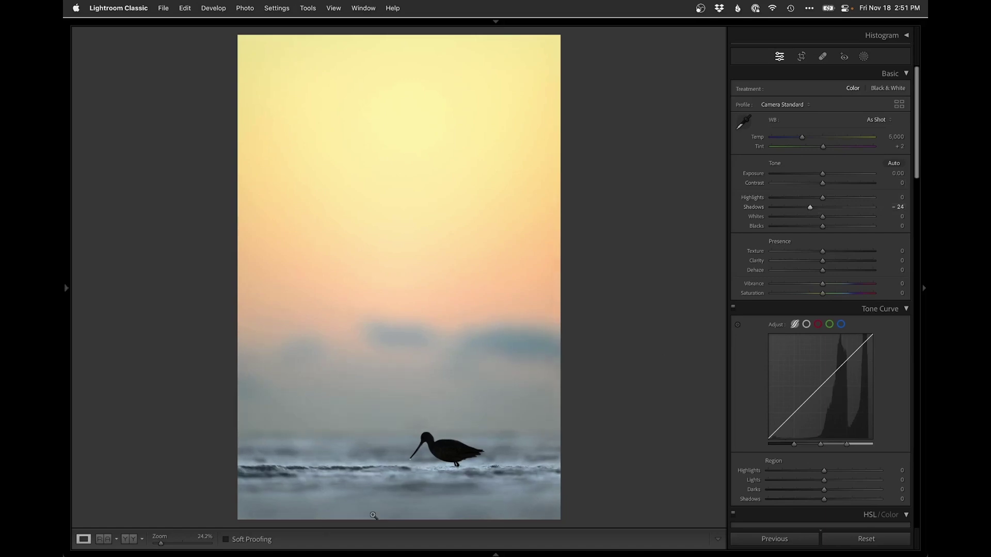
pyautogui.press('super+z')
pyautogui.press('super+z')
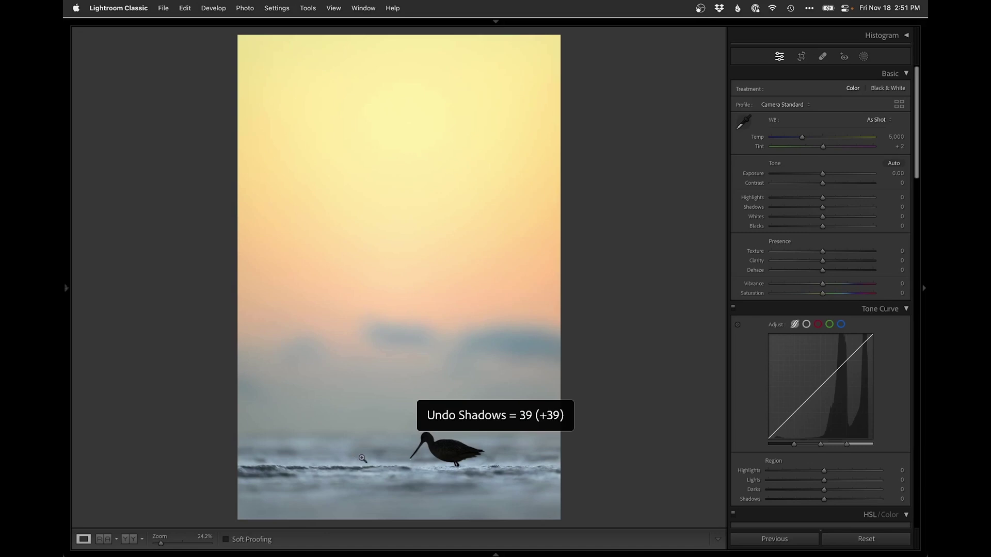
# - Send the masked shorebird photo to Photoshop for further editing
pyautogui.press('super+e')
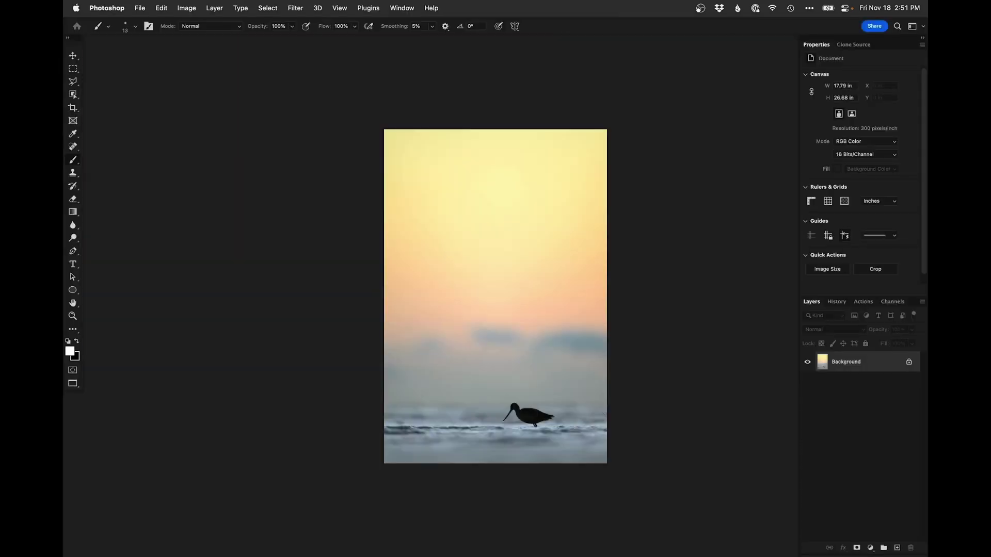
# - Add a Curves adjustment layer that moves the RGB black point to input 26, output 0, and invert its mask to black
pyautogui.keyDown('super'); pyautogui.click(527, 423); pyautogui.keyUp('super')
pyautogui.keyDown('super'); pyautogui.click(527, 420); pyautogui.keyUp('super')
pyautogui.keyDown('super'); pyautogui.click(526, 420); pyautogui.keyUp('super')
pyautogui.keyDown('super'); pyautogui.click(534, 414); pyautogui.keyUp('super')
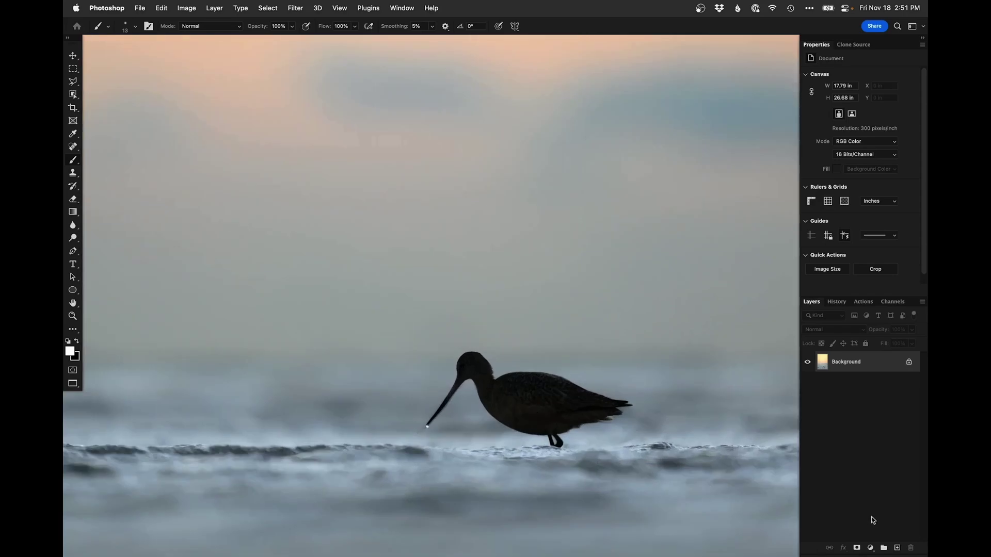
pyautogui.click(870, 547)
pyautogui.click(877, 379)
pyautogui.moveTo(848, 163); pyautogui.dragTo(837, 183)
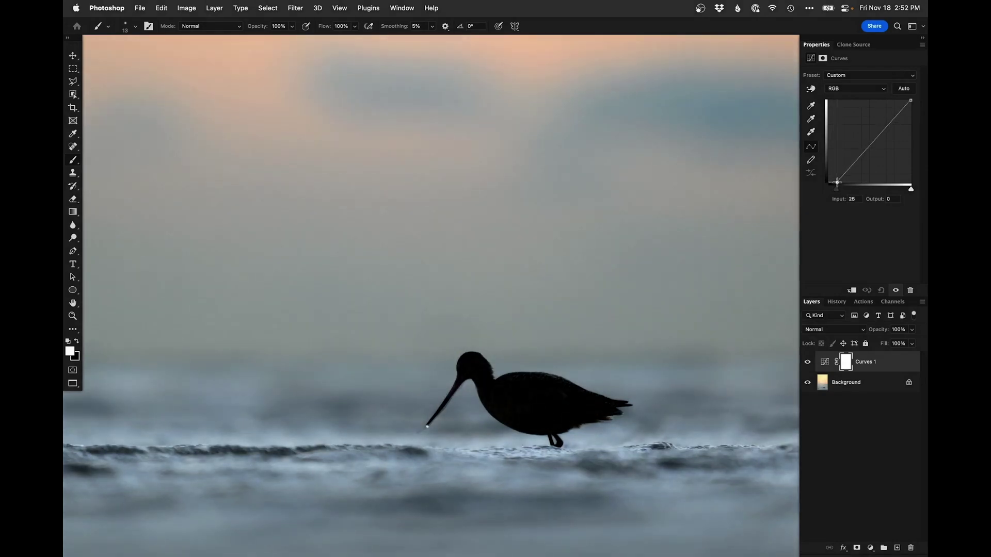
pyautogui.press('super+i')
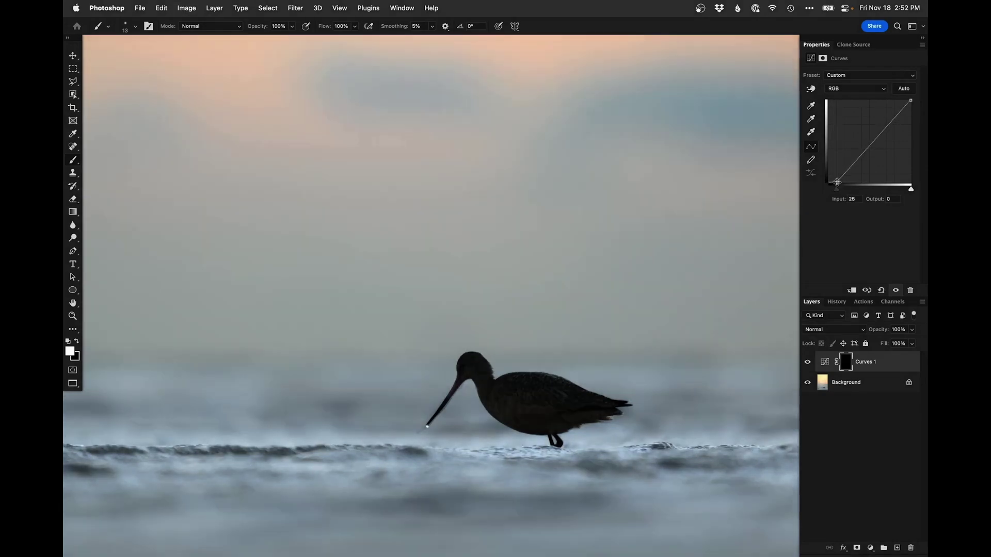
# - Select the bird with the Object Selection tool and fill that area white in the Curves layer's mask
pyautogui.moveTo(447, 409); pyautogui.dragTo(420, 366)
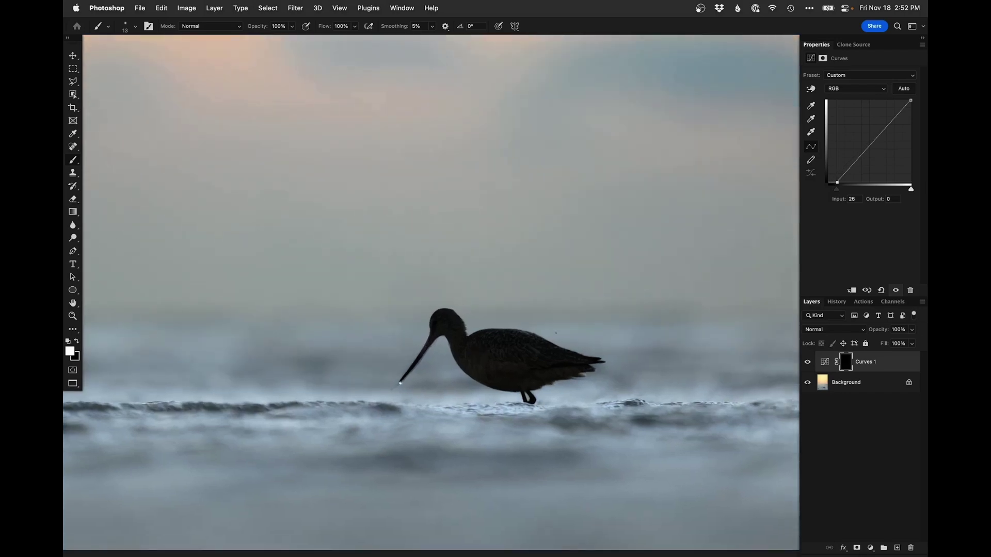
pyautogui.click(72, 95)
pyautogui.hotkey('shift', 'w')
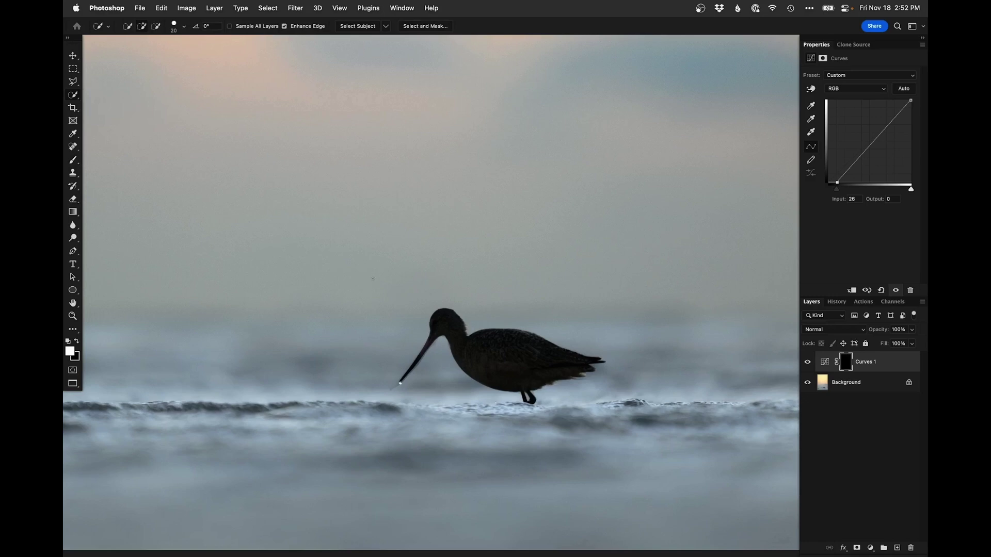
pyautogui.rightClick(73, 97)
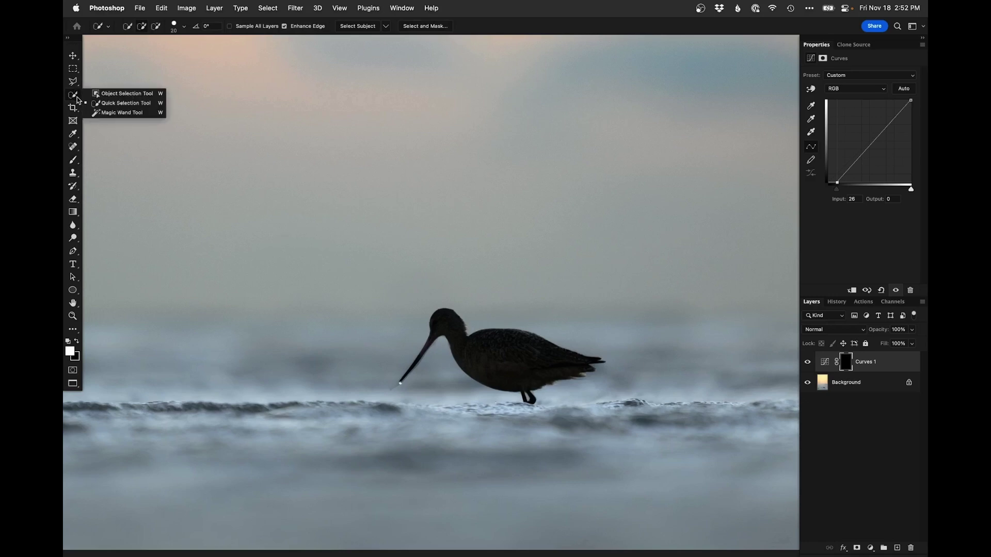
pyautogui.click(106, 94)
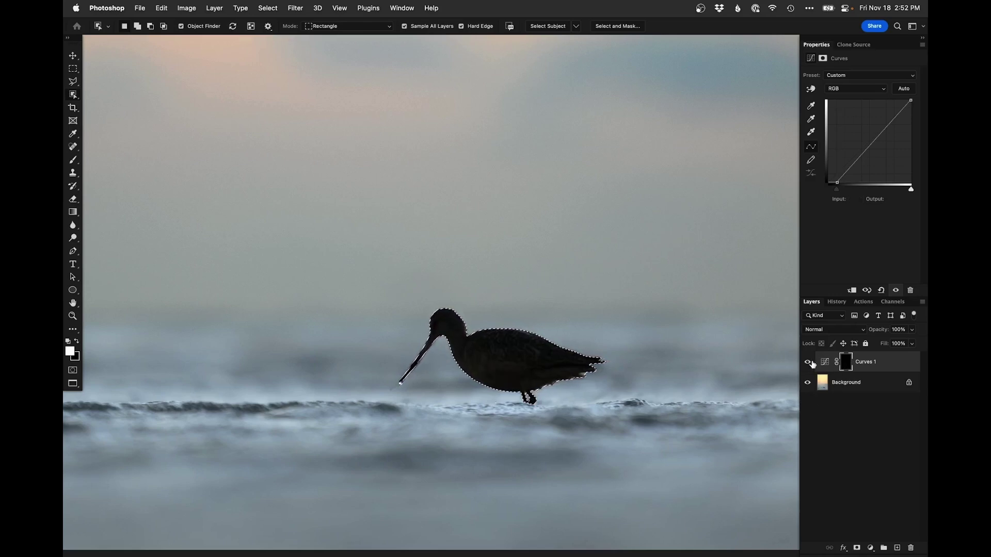
pyautogui.click(810, 363)
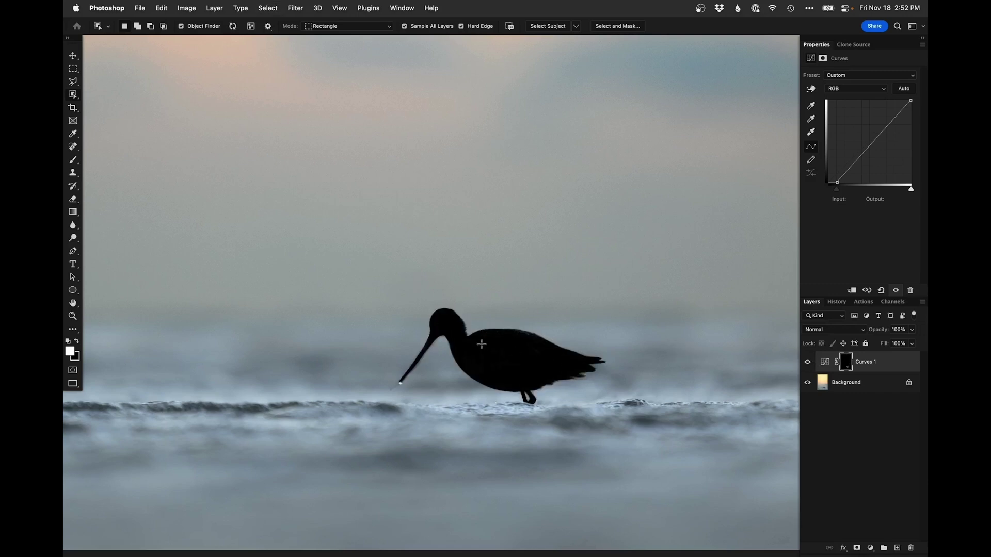
# - Inspect the bill and head up close, comparing the bird with and without the Curves 1 layer
pyautogui.press('v')
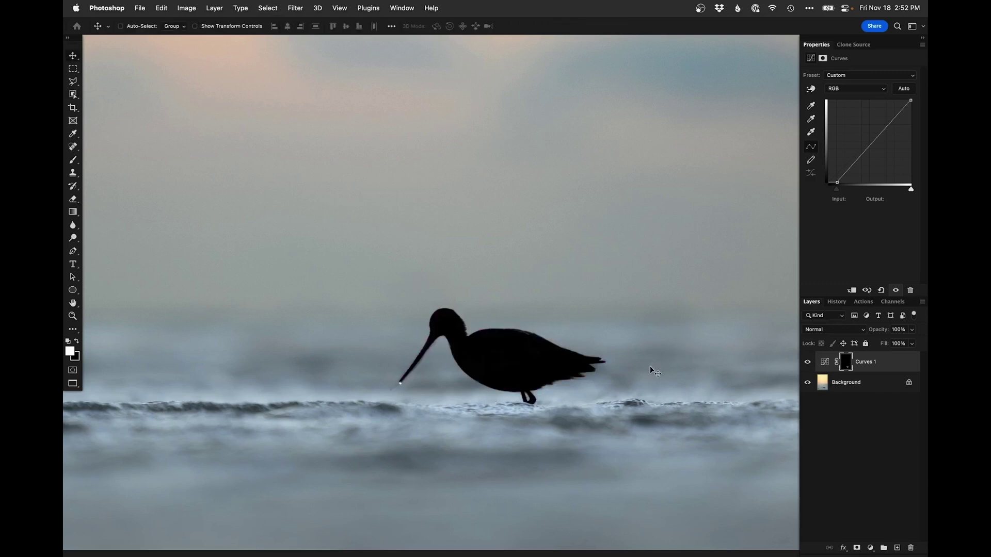
pyautogui.keyDown('super'); pyautogui.click(415, 369); pyautogui.keyUp('super')
pyautogui.keyDown('super'); pyautogui.click(417, 378); pyautogui.keyUp('super')
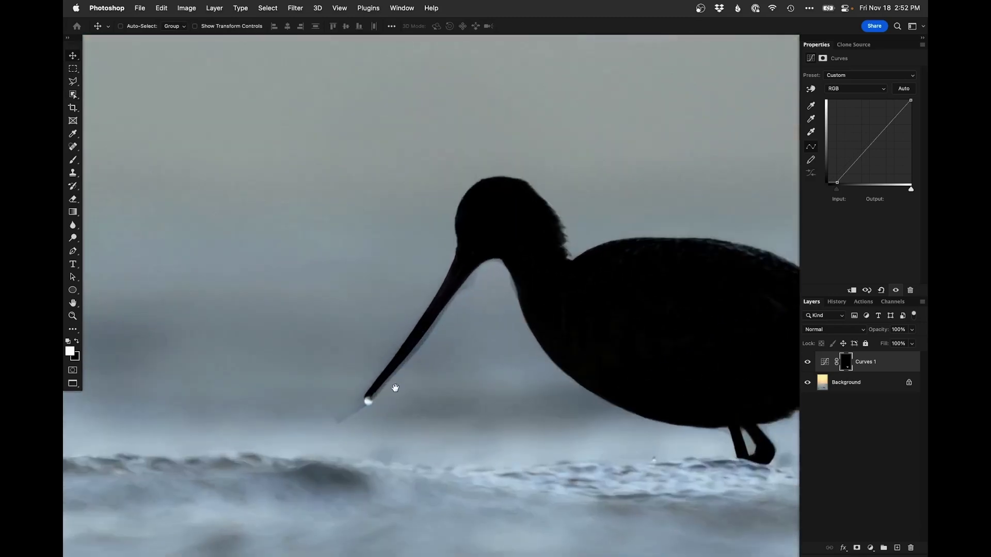
pyautogui.click(808, 363)
pyautogui.click(809, 364)
pyautogui.click(808, 364)
pyautogui.click(809, 363)
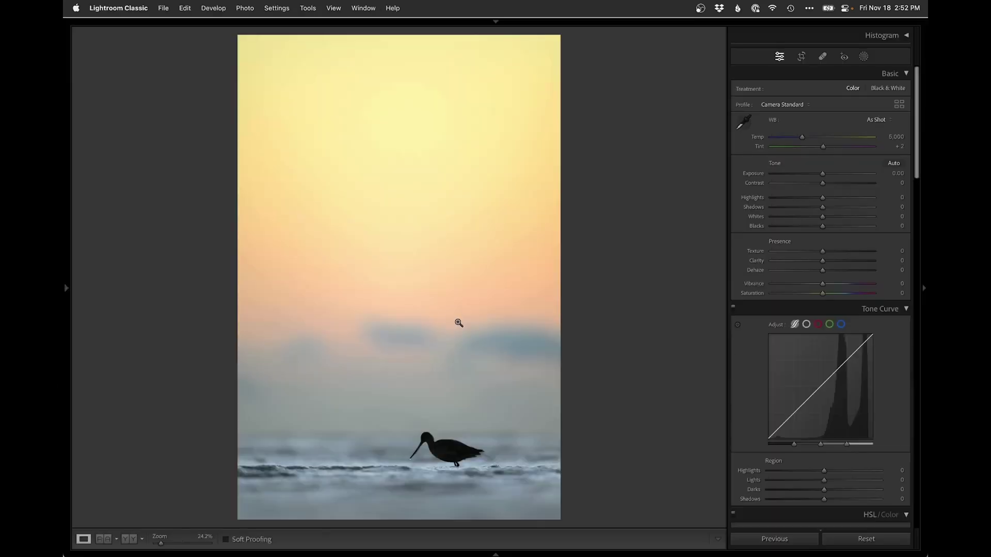
# - Switch to Lightroom Classic and compare the bill's edge with all edits reset, undoing the reset
pyautogui.click(410, 462)
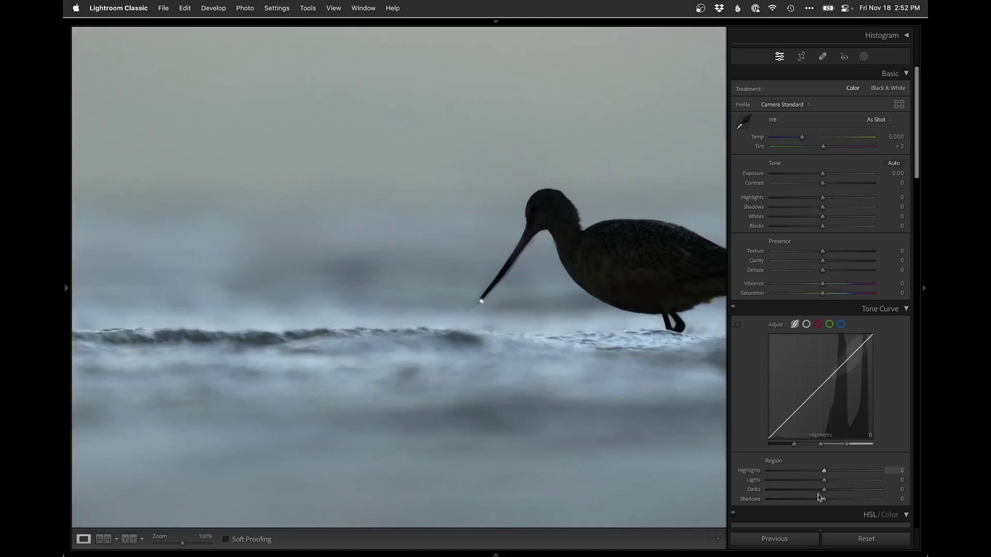
pyautogui.click(854, 540)
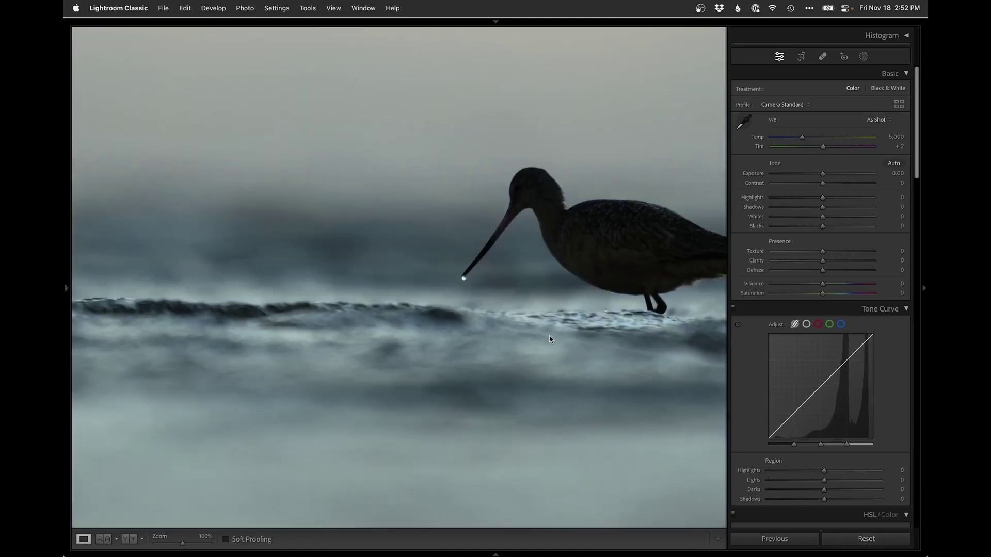
pyautogui.press('super+z')
# - Reopen the photo's masks and compare the bill's halo with Mask 1 and its Subject 1 component hidden and shown
pyautogui.click(864, 56)
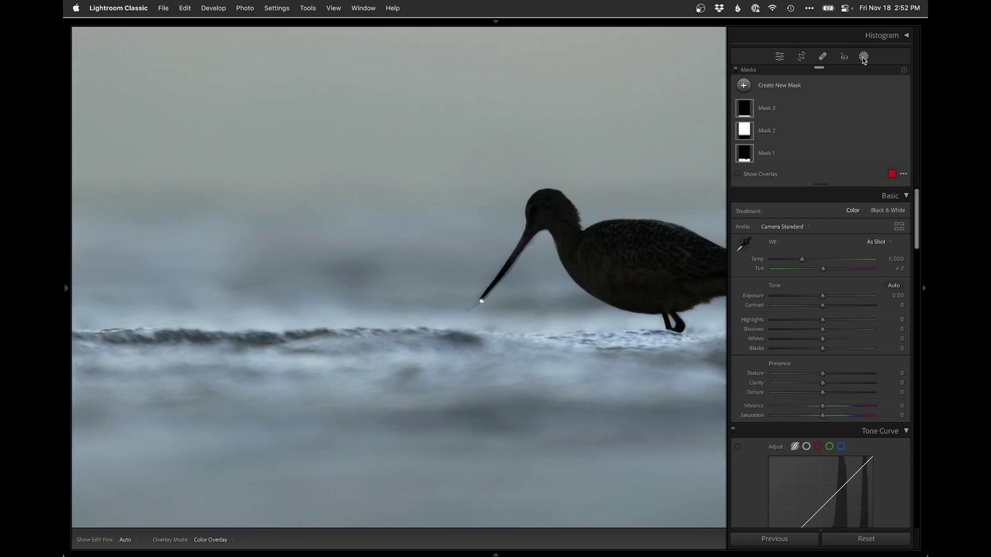
pyautogui.moveTo(745, 156)
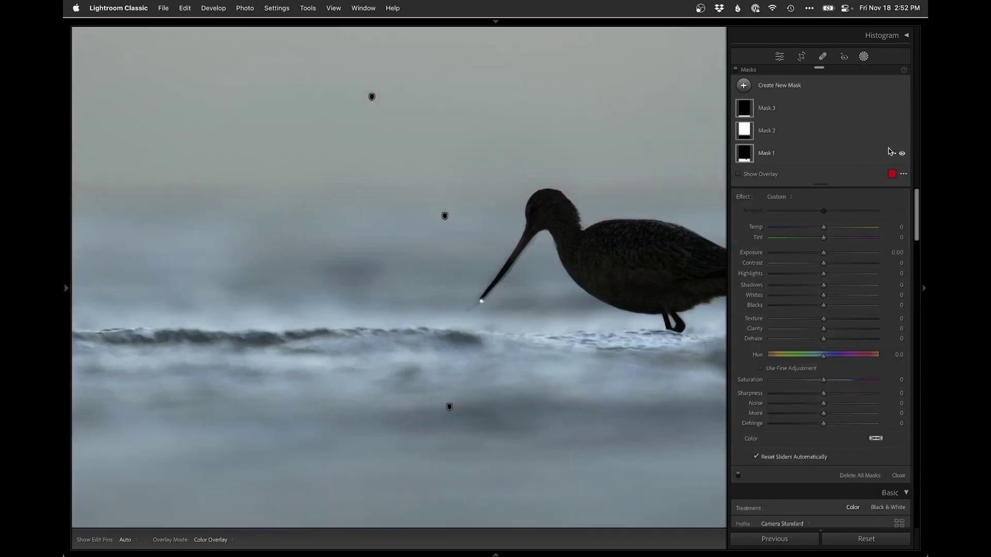
pyautogui.click(902, 154)
pyautogui.click(903, 154)
pyautogui.click(748, 158)
pyautogui.click(748, 158)
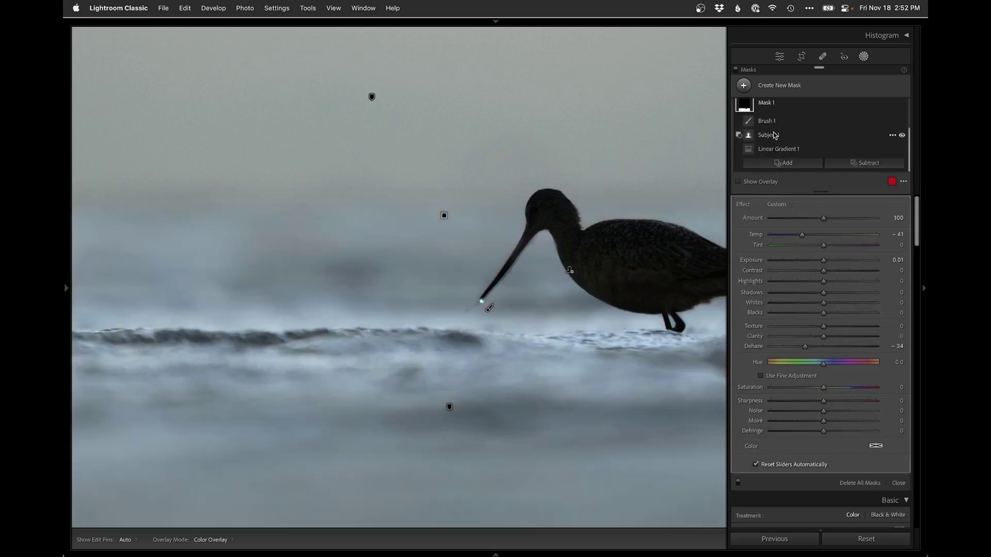
pyautogui.click(903, 136)
pyautogui.click(902, 136)
pyautogui.click(773, 135)
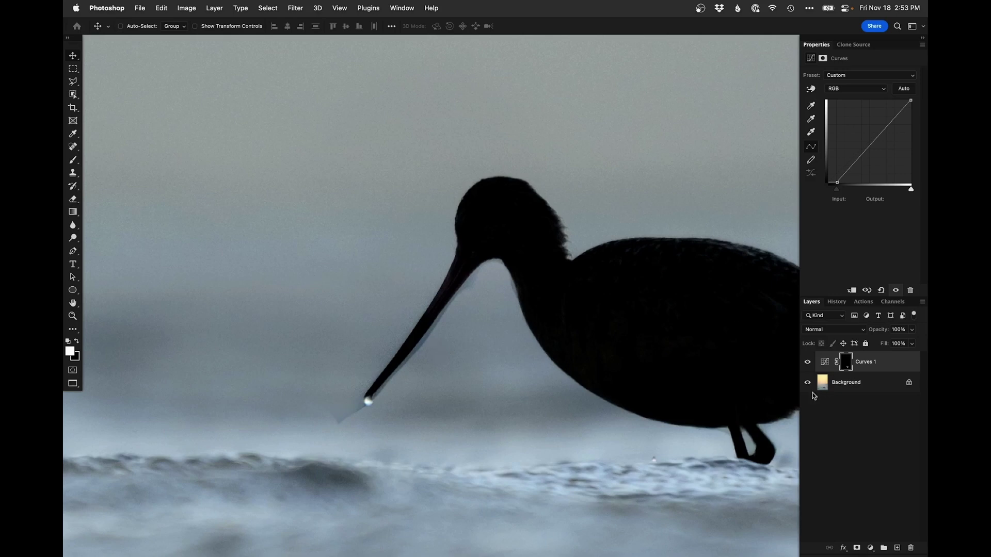
pyautogui.click(829, 384)
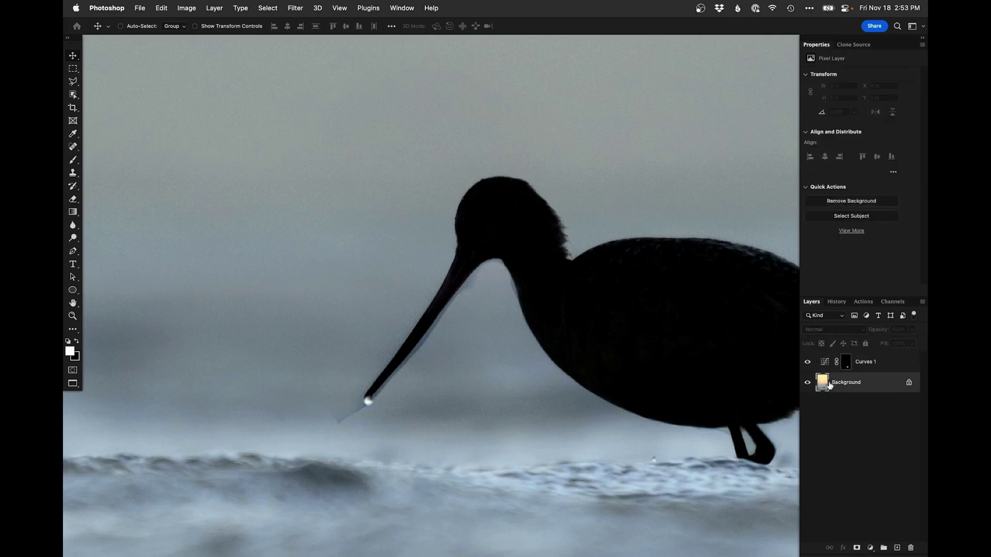
pyautogui.press('super+shift+alt+n')
pyautogui.press('s')
pyautogui.moveTo(356, 410); pyautogui.dragTo(251, 414)
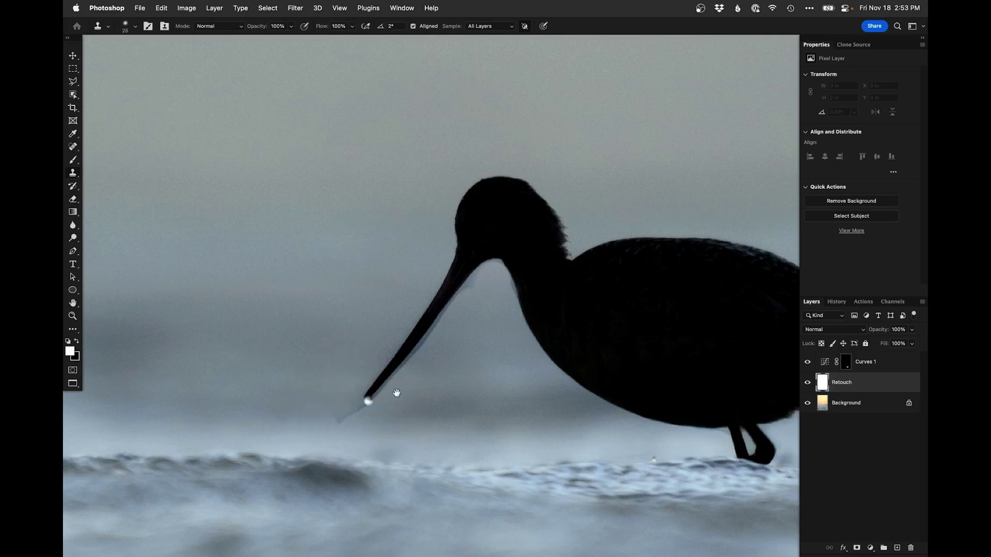
pyautogui.moveTo(364, 380); pyautogui.dragTo(166, 324)
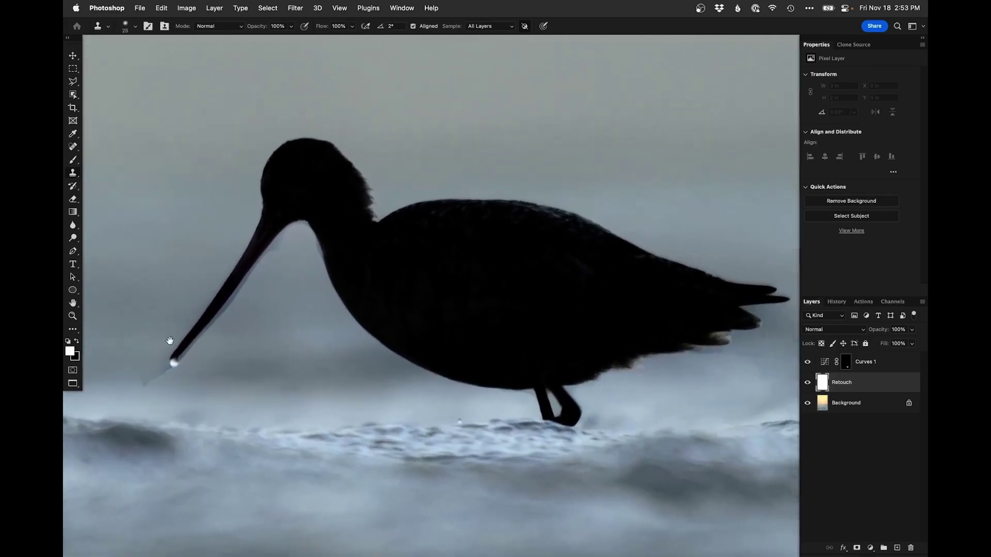
pyautogui.moveTo(630, 365); pyautogui.dragTo(451, 343)
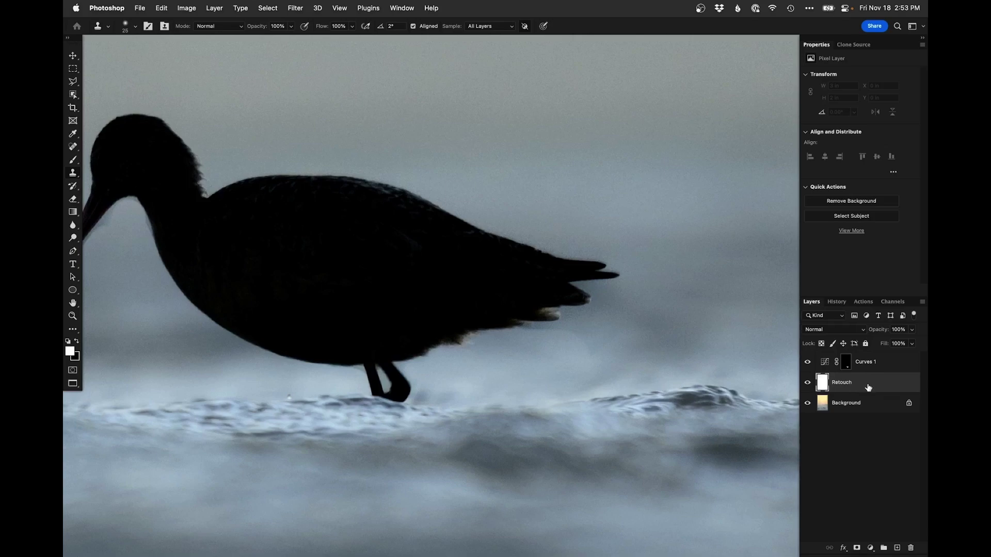
pyautogui.press('BackSpace')
pyautogui.press('BackSpace')
pyautogui.press('super+z')
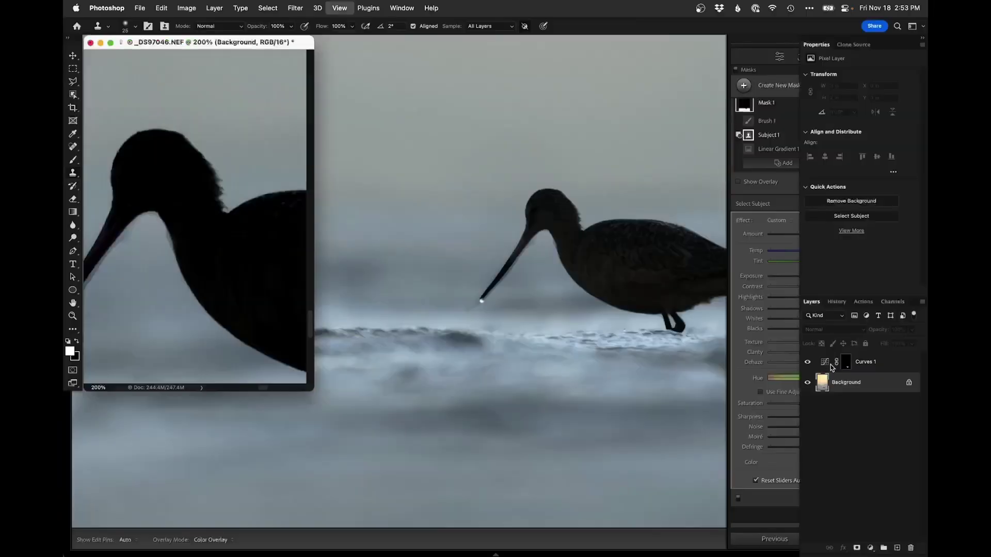
# - In Lightroom Classic, use Mask 1's Brush 1 with Feather 2 and Flow 100 to paint over the halo at the bill
pyautogui.click(675, 401)
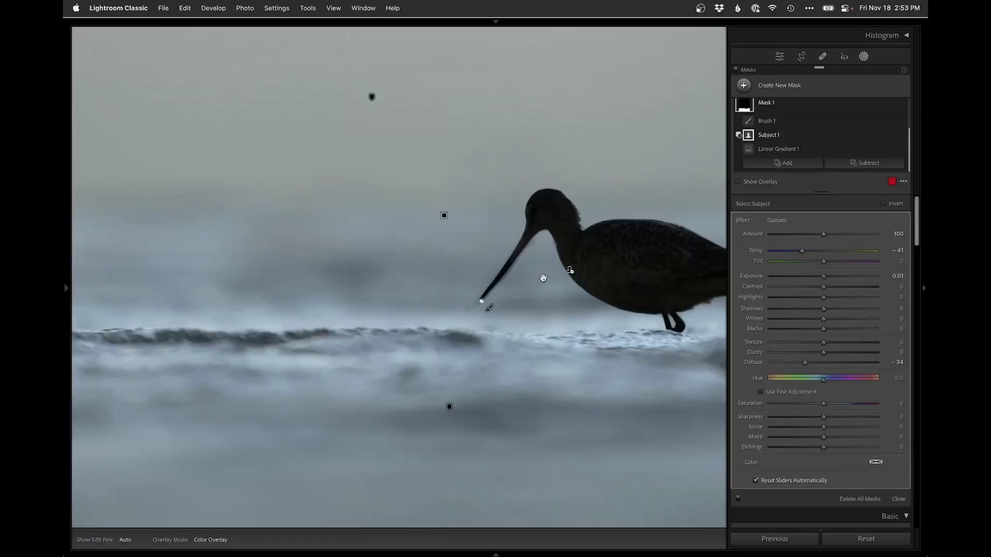
pyautogui.moveTo(543, 281); pyautogui.dragTo(499, 321)
pyautogui.press('super+equal')
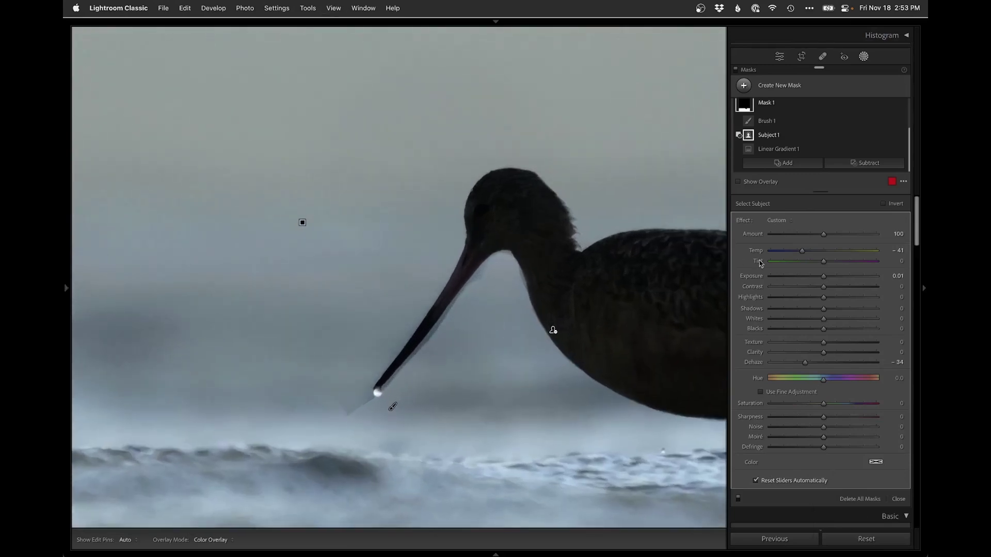
pyautogui.click(767, 121)
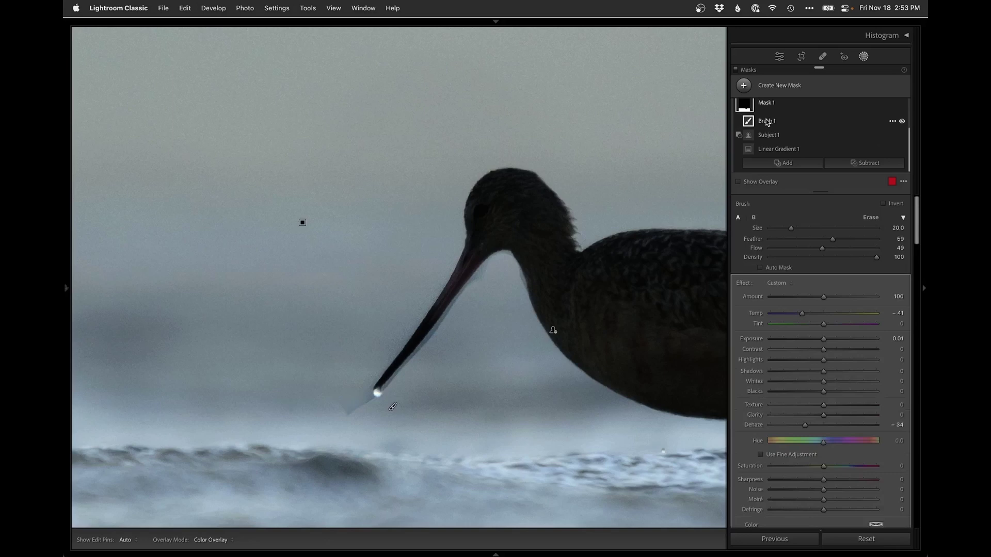
pyautogui.moveTo(748, 123)
pyautogui.moveTo(794, 229); pyautogui.dragTo(773, 241)
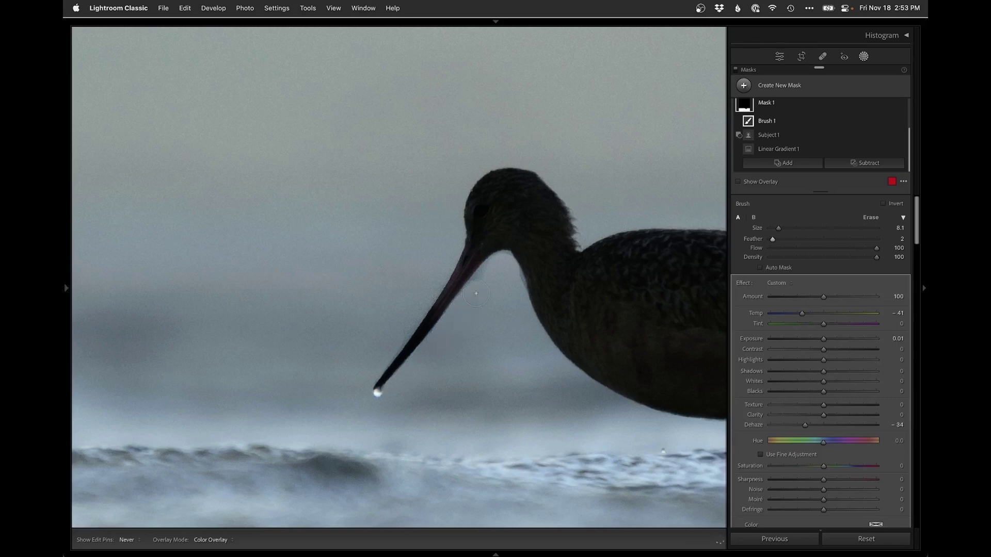
# - Continue Brush 1 over the remaining halo beneath the bill's base and along the bird's throat
pyautogui.press('h')
pyautogui.press('h')
pyautogui.press('h')
pyautogui.press('h')
pyautogui.press('h')
# - Paint Brush 1 over the halo around the bird's legs and beneath its tail, with brush sizes between 4 and 7
pyautogui.moveTo(607, 410); pyautogui.dragTo(262, 309)
pyautogui.rightClick(382, 342)
pyautogui.click(370, 338)
pyautogui.scroll(-5, 370, 334)
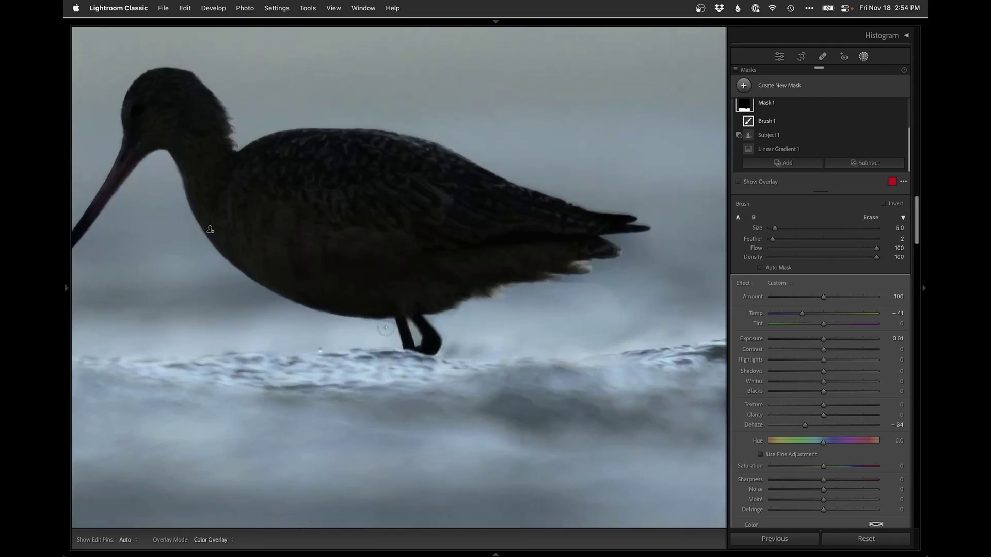
pyautogui.press('h')
pyautogui.press('h')
pyautogui.scroll(3, 460, 346)
pyautogui.press('h')
pyautogui.scroll(-3, 605, 271)
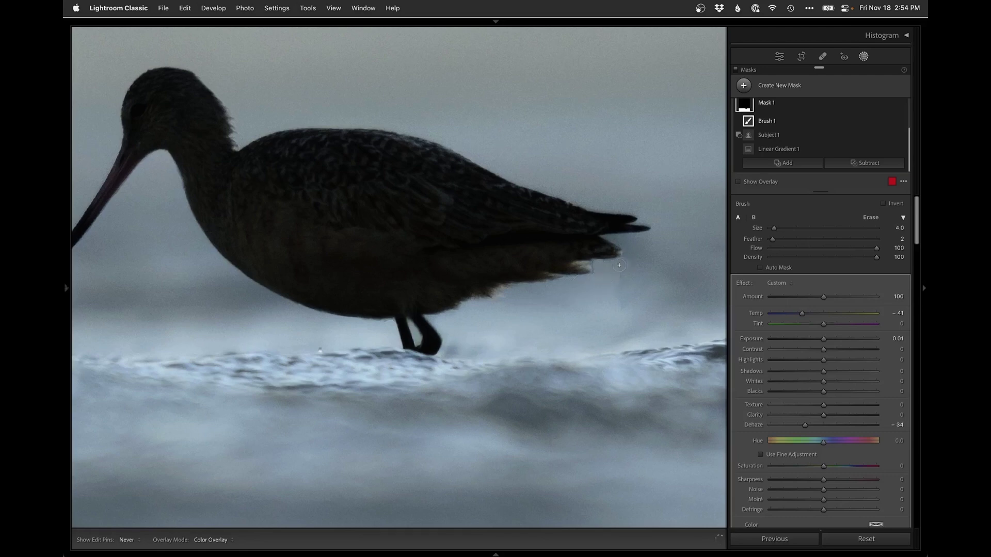
pyautogui.press('h')
pyautogui.scroll(2, 639, 293)
pyautogui.scroll(-1, 616, 273)
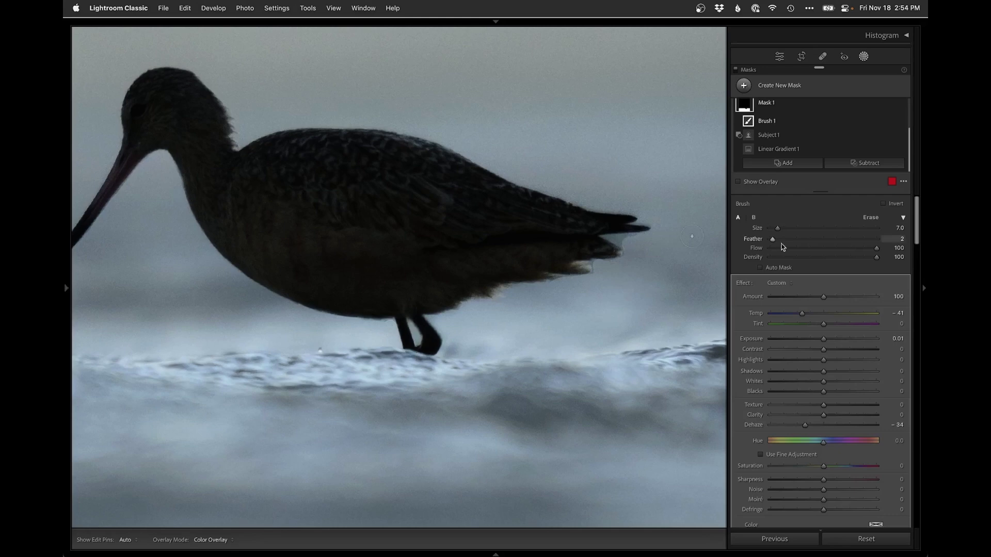
# - Set the brush's Feather to 100 and blend the mask around the bird's tail and belly with a smaller brush
pyautogui.moveTo(773, 239); pyautogui.dragTo(879, 239)
pyautogui.scroll(-3, 608, 264)
pyautogui.moveTo(603, 235); pyautogui.dragTo(640, 232)
pyautogui.press('h')
pyautogui.moveTo(534, 244); pyautogui.dragTo(621, 304)
pyautogui.moveTo(367, 314); pyautogui.dragTo(395, 308)
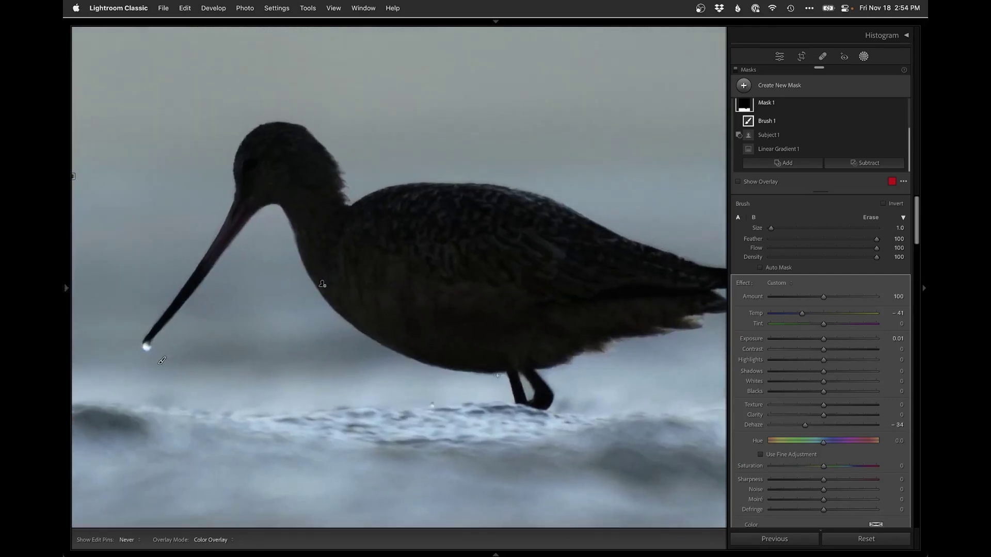
# - Examine the repainted mask edges around the whole bird from a wider view
pyautogui.press('h')
pyautogui.press('h')
pyautogui.press('h')
pyautogui.press('z')
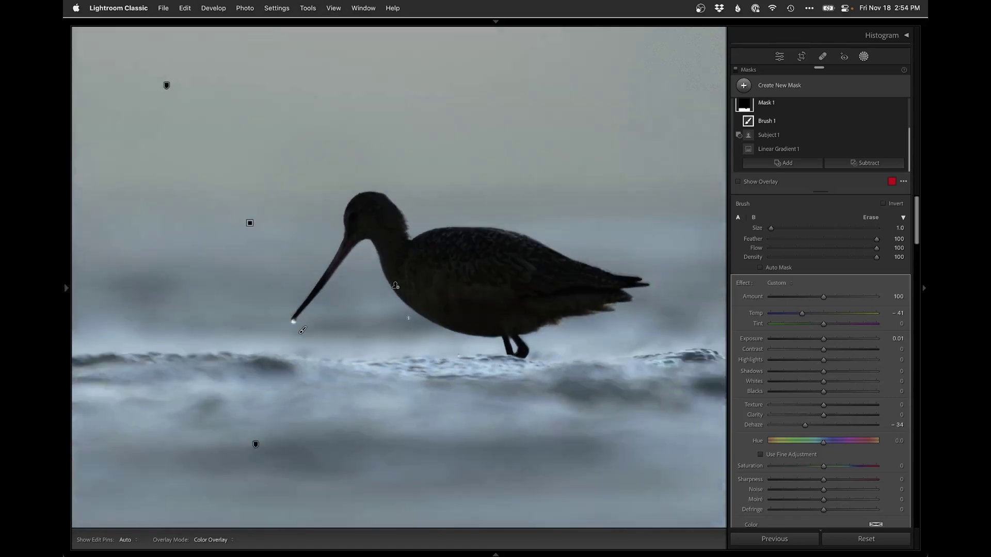
pyautogui.hotkey('shift', 'w')
pyautogui.click(497, 304)
pyautogui.click(535, 285)
pyautogui.click(476, 330)
# - Open the corrected _DS97046 in Photoshop and copy it into _DS97046.NEF as an aligned layer between Background and Curves 1
pyautogui.press('g')
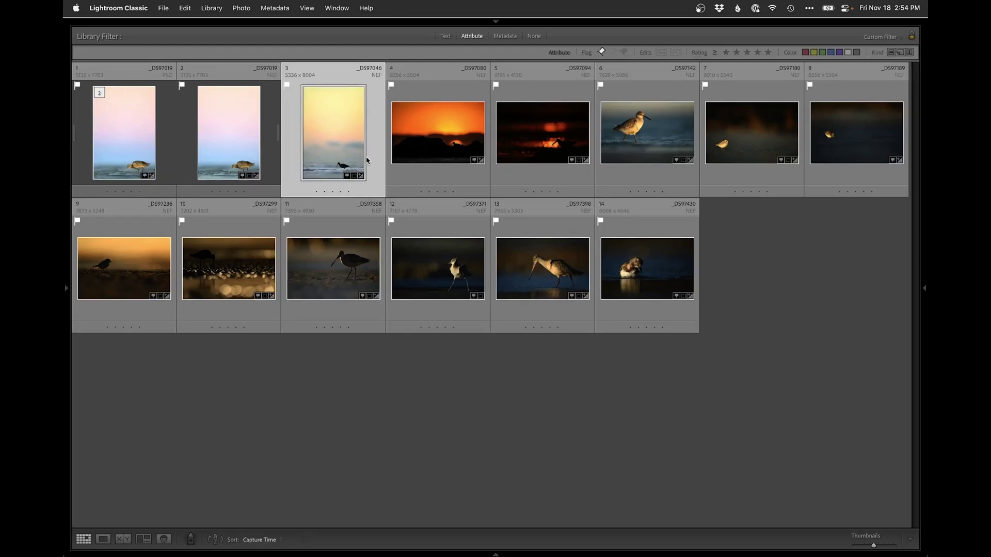
pyautogui.press('super+e')
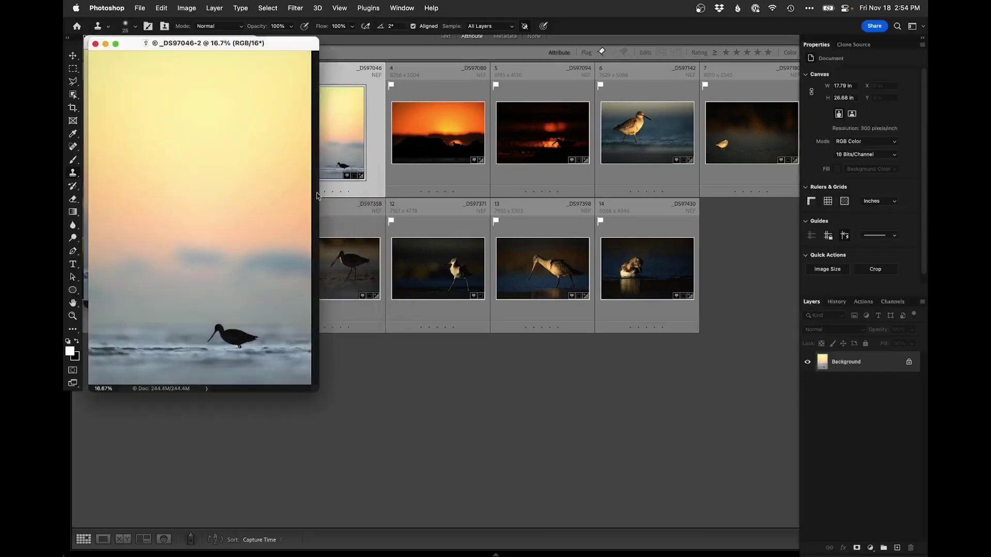
pyautogui.press('v')
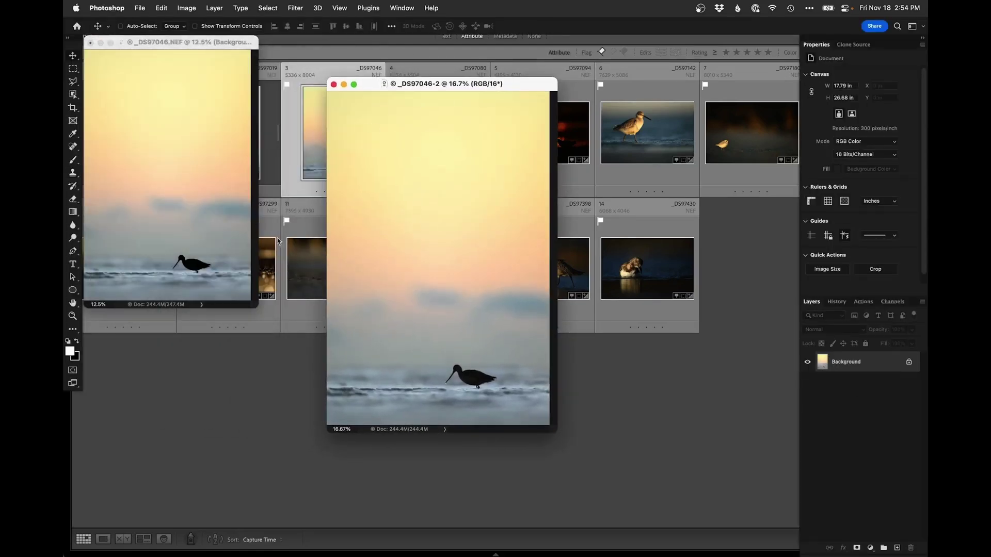
pyautogui.moveTo(368, 261); pyautogui.dragTo(168, 212)
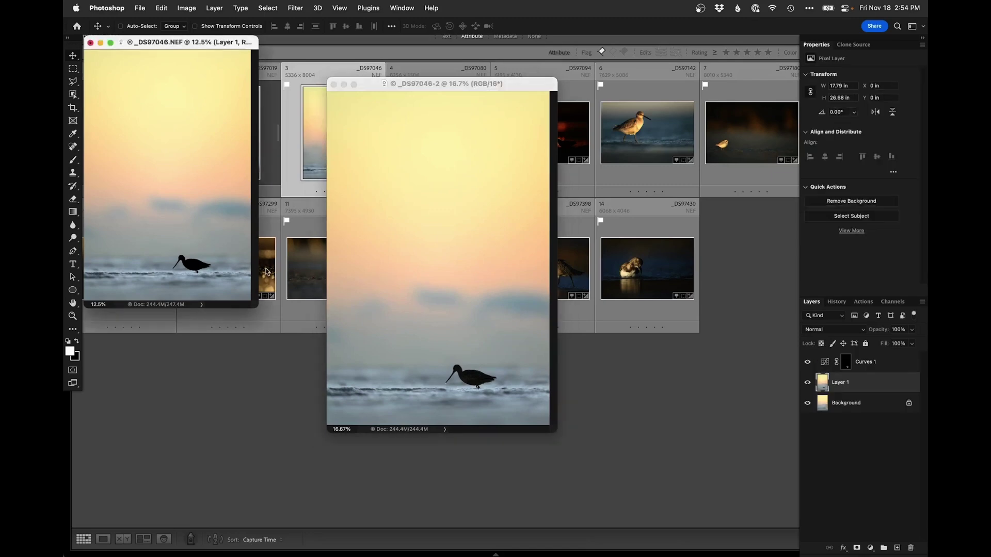
# - Close _DS97046-2 without saving it and show the layered _DS97046.NEF document full screen
pyautogui.click(462, 279)
pyautogui.press('super+w')
pyautogui.press('super+d')
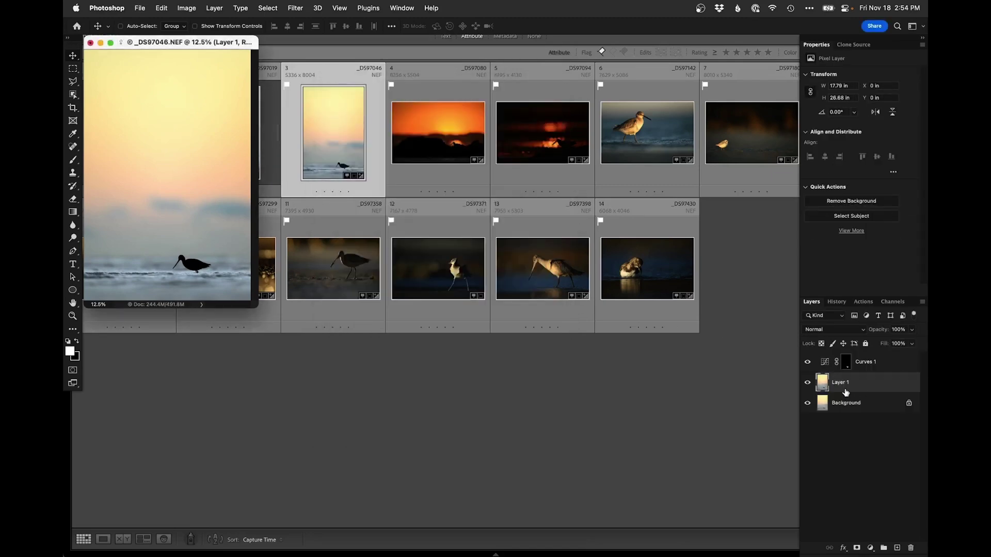
pyautogui.press('f')
# - Inspect the bird's edges, merge Layer 1 down into Background, and compare the photo with Curves 1 hidden and shown
pyautogui.press('super+e')
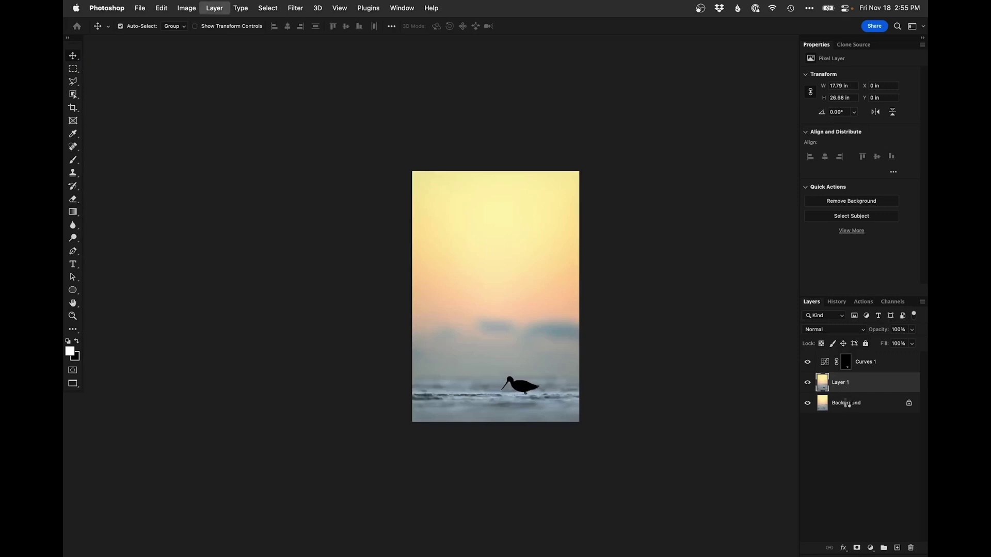
pyautogui.press('super+space')
pyautogui.moveTo(515, 392); pyautogui.dragTo(530, 397)
pyautogui.moveTo(614, 392); pyautogui.dragTo(500, 373)
pyautogui.press('super+j')
pyautogui.click(808, 382)
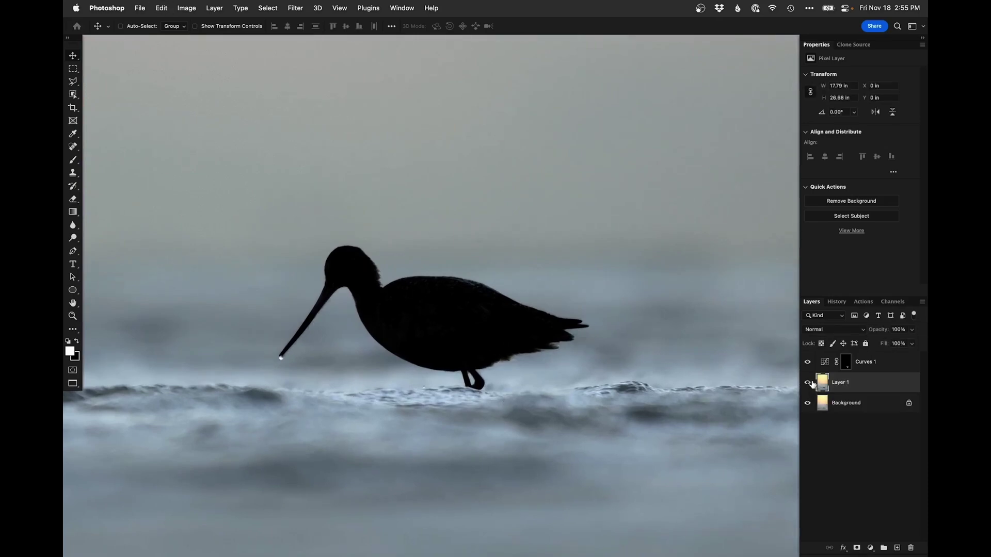
pyautogui.press('super+e')
pyautogui.press('super+0')
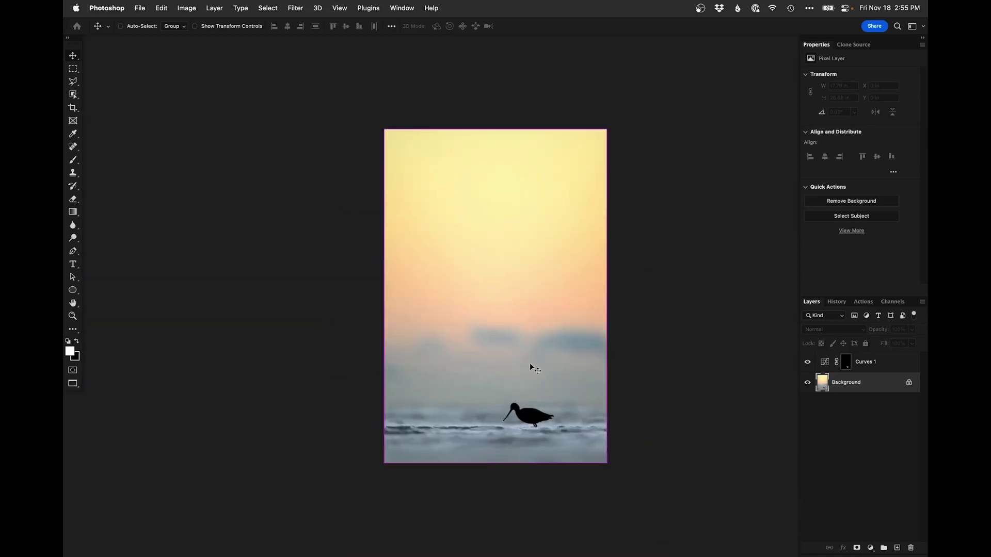
pyautogui.click(808, 363)
pyautogui.click(808, 363)
# - Add a Curves layer above Background that darkens the midtones from input 118 to output 96, and invert its mask to black
pyautogui.scroll(5, 516, 398)
pyautogui.moveTo(538, 394); pyautogui.dragTo(505, 377)
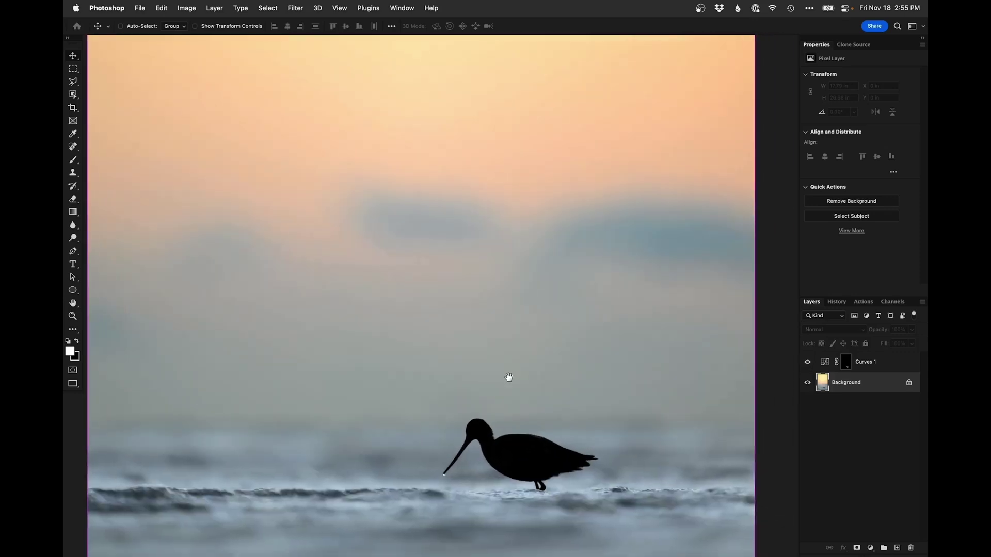
pyautogui.press('super+shift+m')
pyautogui.press('Return')
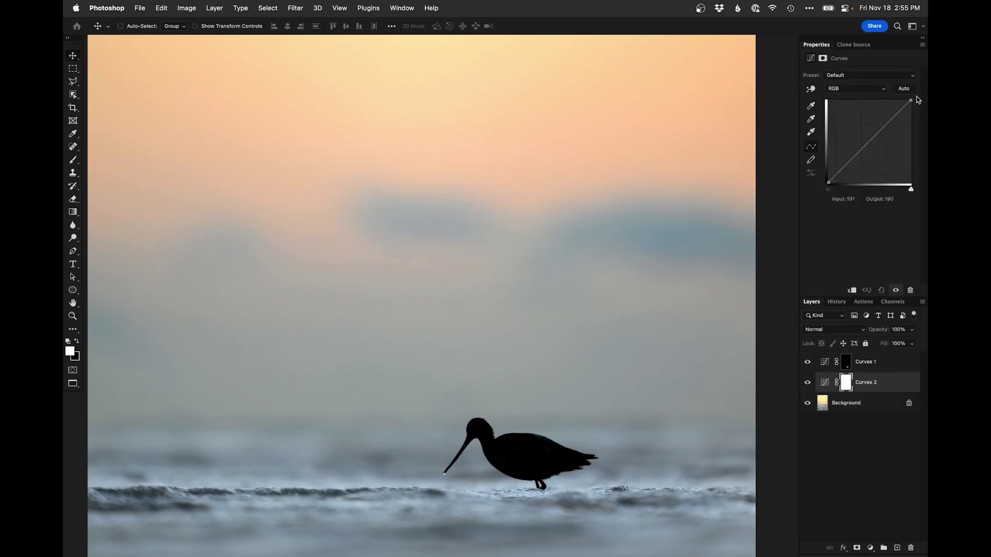
pyautogui.moveTo(867, 148); pyautogui.dragTo(867, 151)
pyautogui.press('super+i')
# - Paint white on the Curves 2 mask with a soft 547-pixel brush to darken the blue cloud patches across the photo
pyautogui.press('b')
pyautogui.rightClick(473, 356)
pyautogui.click(473, 341)
pyautogui.keyDown('ctrl'); pyautogui.keyDown('alt'); pyautogui.moveTo(426, 300); pyautogui.dragTo(459, 305); pyautogui.keyUp('alt'); pyautogui.keyUp('ctrl')
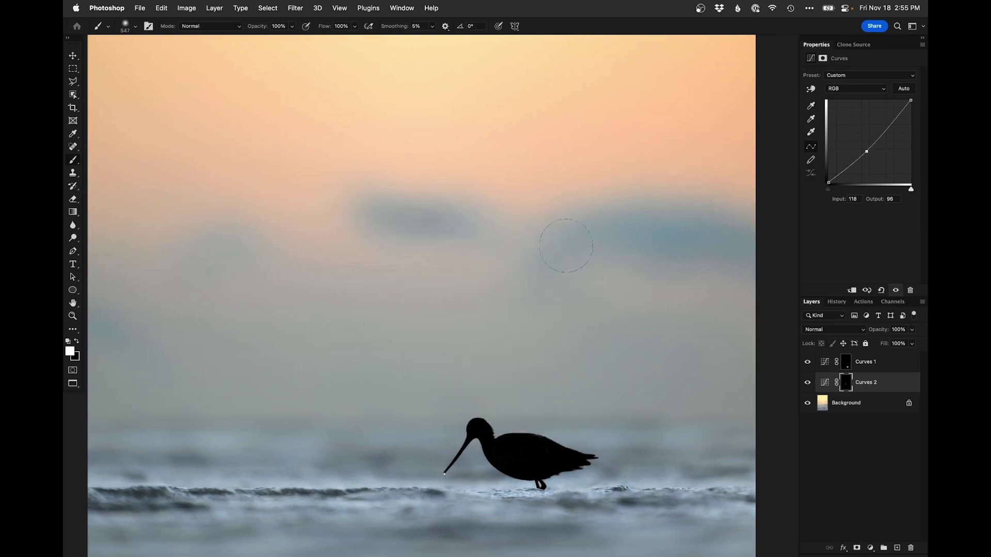
pyautogui.hscroll(-5, 366, 257)
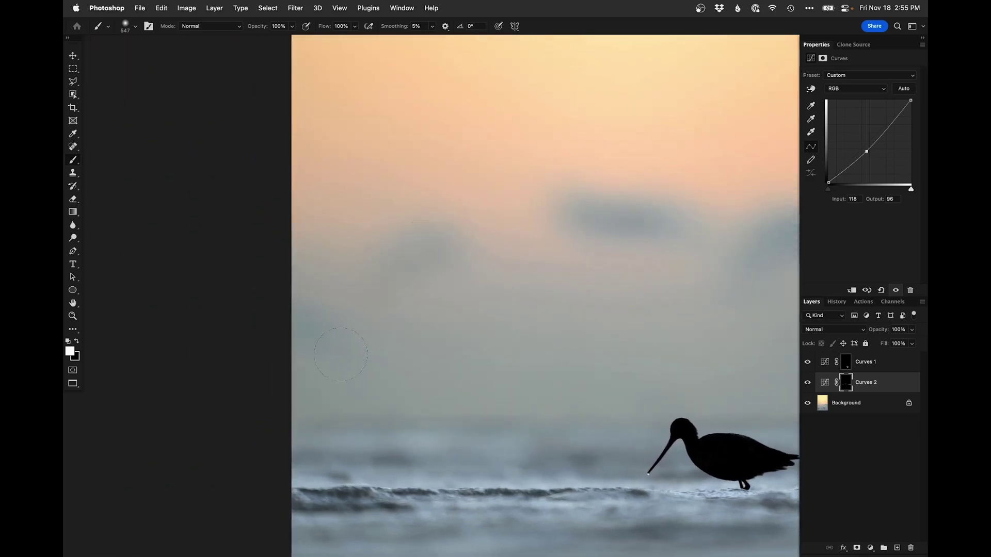
pyautogui.press('super+minus')
pyautogui.press('super+minus')
pyautogui.moveTo(499, 321); pyautogui.dragTo(398, 338)
pyautogui.press('x')
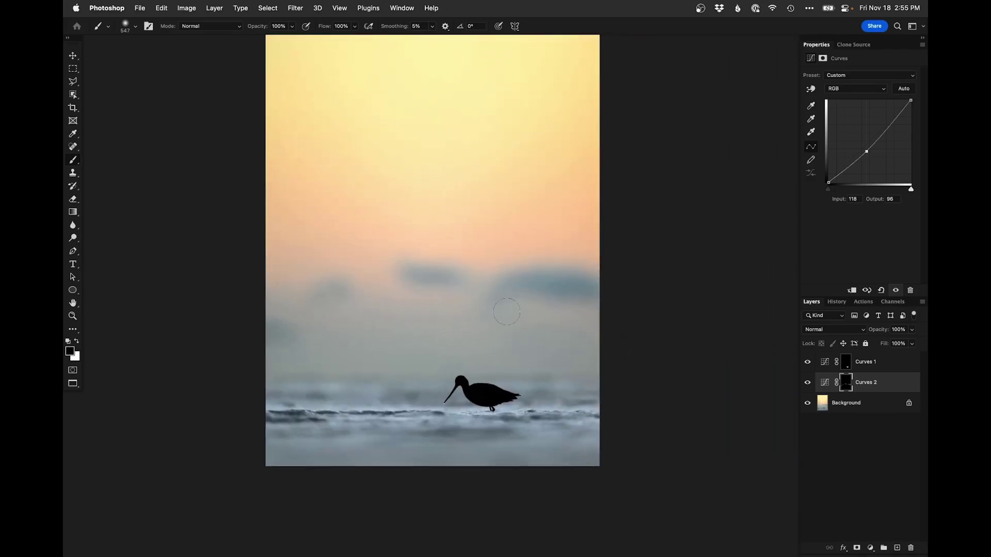
# - Move Curves 2 above Curves 1 and raise its Blue channel from input 136 to output 148
pyautogui.moveTo(831, 387); pyautogui.dragTo(830, 356)
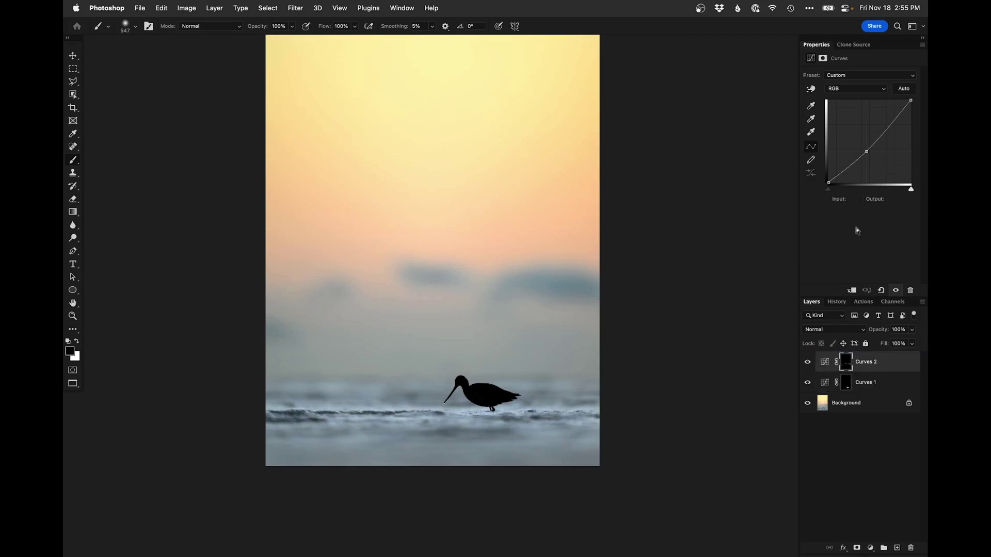
pyautogui.click(857, 88)
pyautogui.click(849, 118)
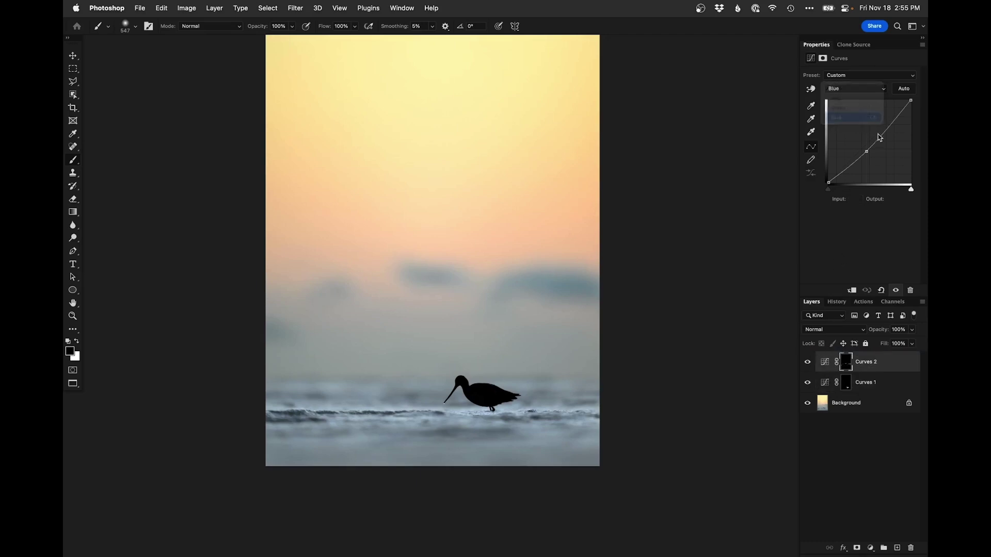
pyautogui.click(876, 134)
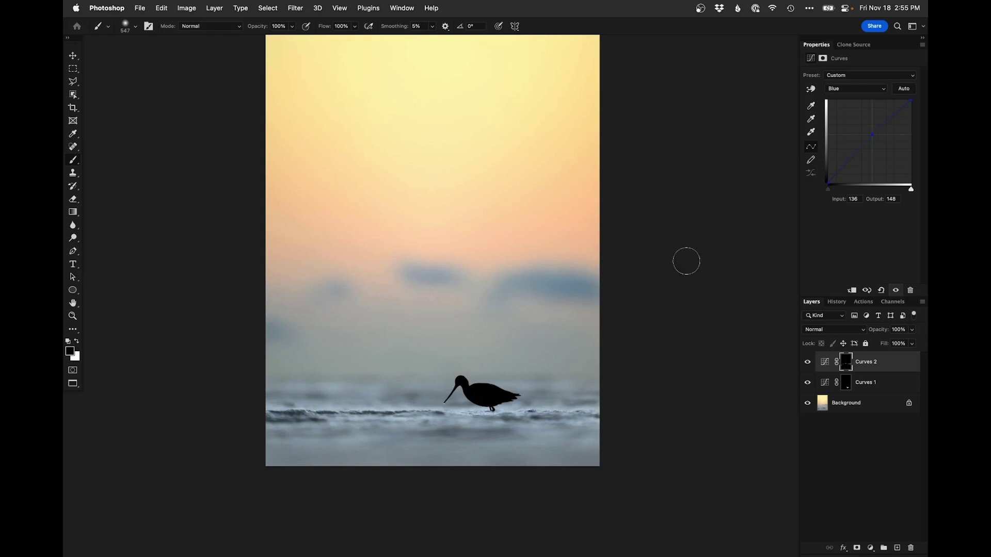
pyautogui.press('super+minus')
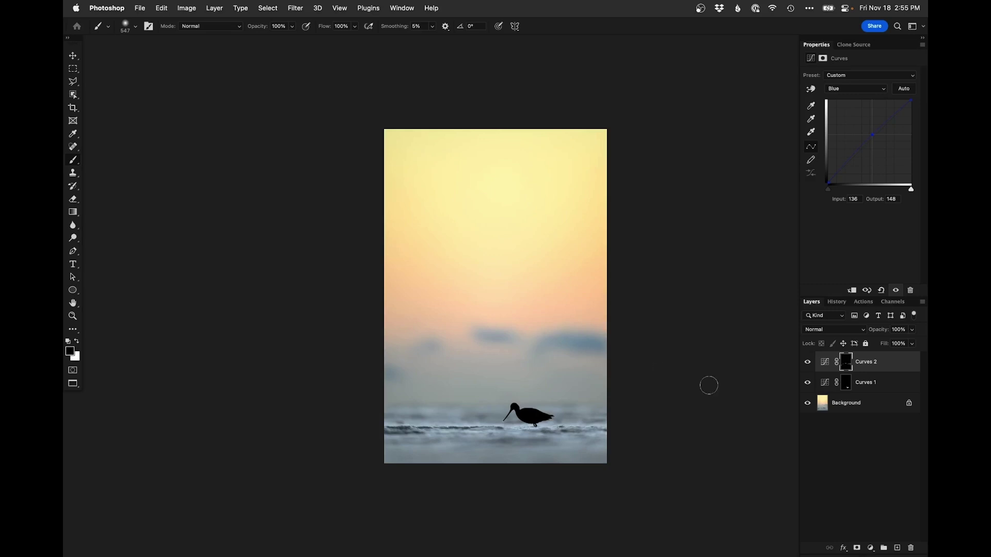
# - Compare the photo with all Curves adjustments against the Background layer alone
pyautogui.keyDown('alt'); pyautogui.click(808, 403); pyautogui.keyUp('alt')
pyautogui.keyDown('alt'); pyautogui.click(807, 404); pyautogui.keyUp('alt')
pyautogui.keyDown('alt'); pyautogui.click(808, 405); pyautogui.keyUp('alt')
pyautogui.keyDown('alt'); pyautogui.click(808, 405); pyautogui.keyUp('alt')
pyautogui.keyDown('alt'); pyautogui.click(808, 405); pyautogui.keyUp('alt')
# - Save the layered photo as _DS97046.psd, close it, and switch back to the Lightroom Classic library
pyautogui.hotkey('shift', 'f')
pyautogui.press('super+s')
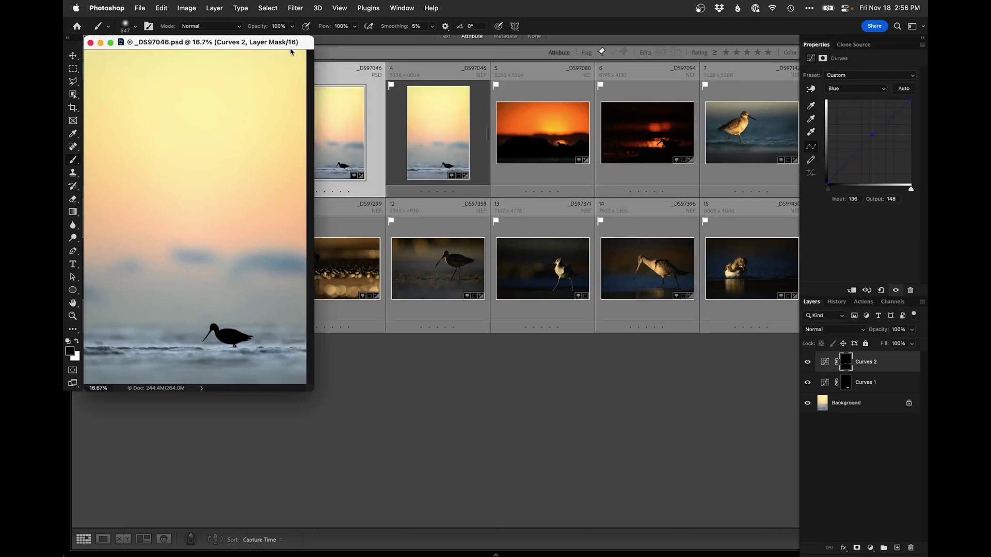
pyautogui.press('super+w')
pyautogui.click(347, 133)
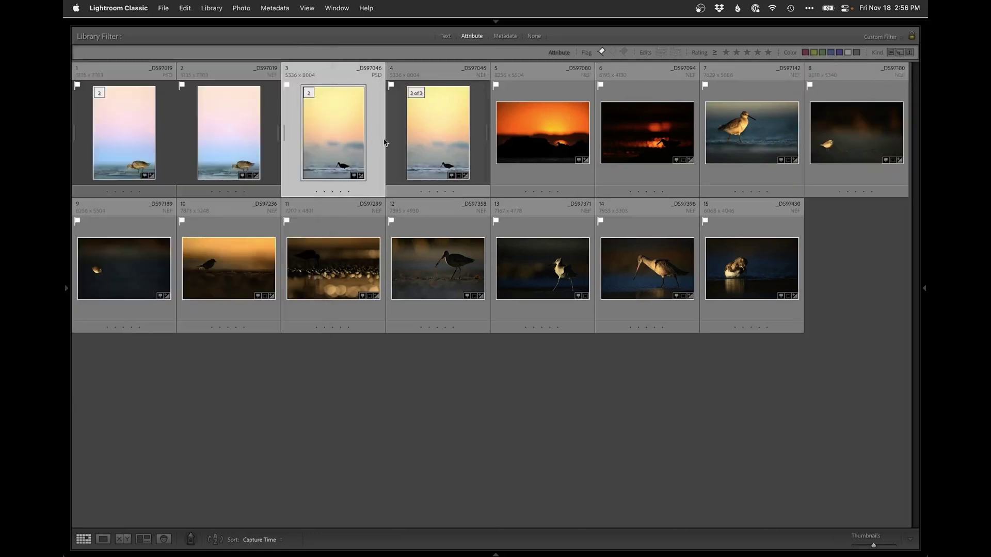
pyautogui.click(700, 8)
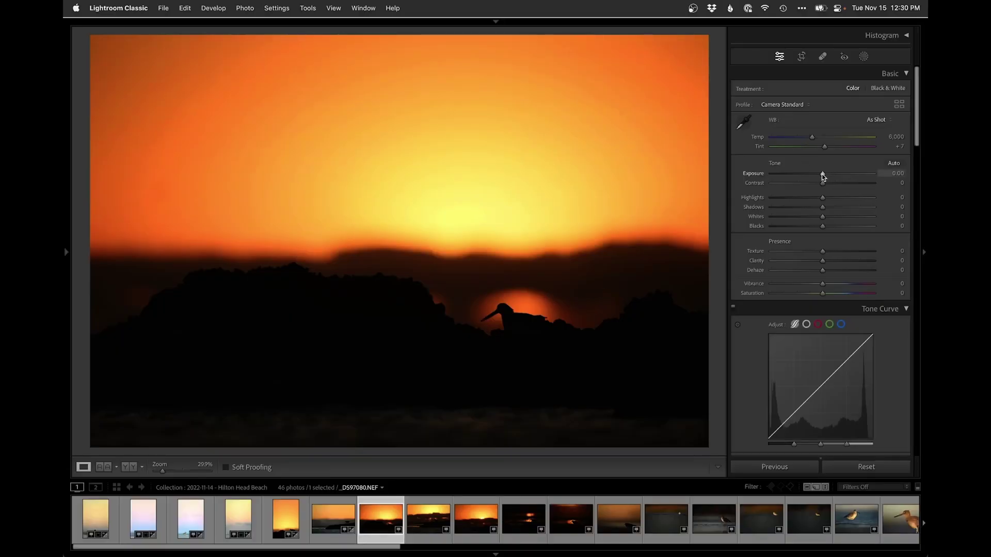
# - Set the _DS97080 sunset photo's Exposure to +0.55, Shadows to +10 and Blacks to -23
pyautogui.moveTo(822, 174); pyautogui.dragTo(825, 174)
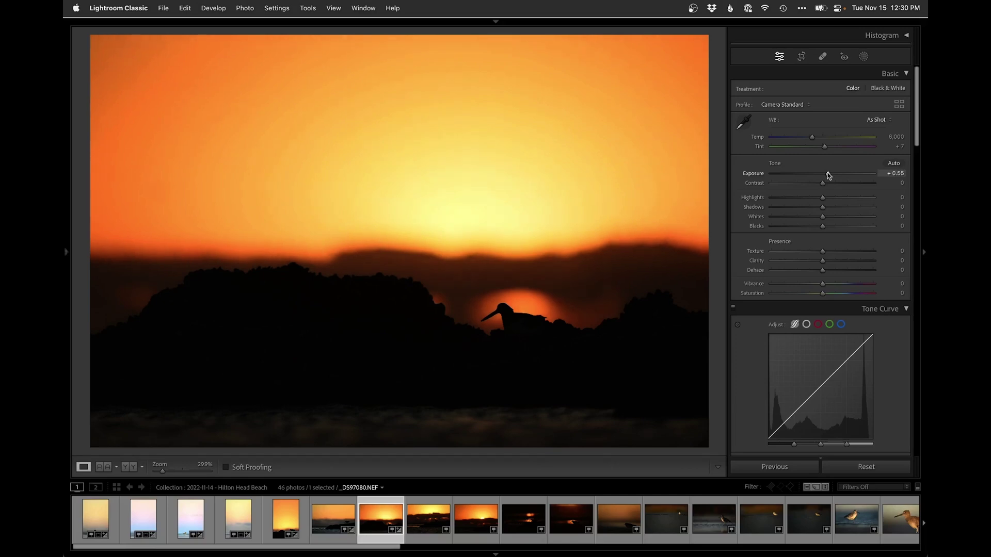
pyautogui.moveTo(823, 207); pyautogui.dragTo(810, 227)
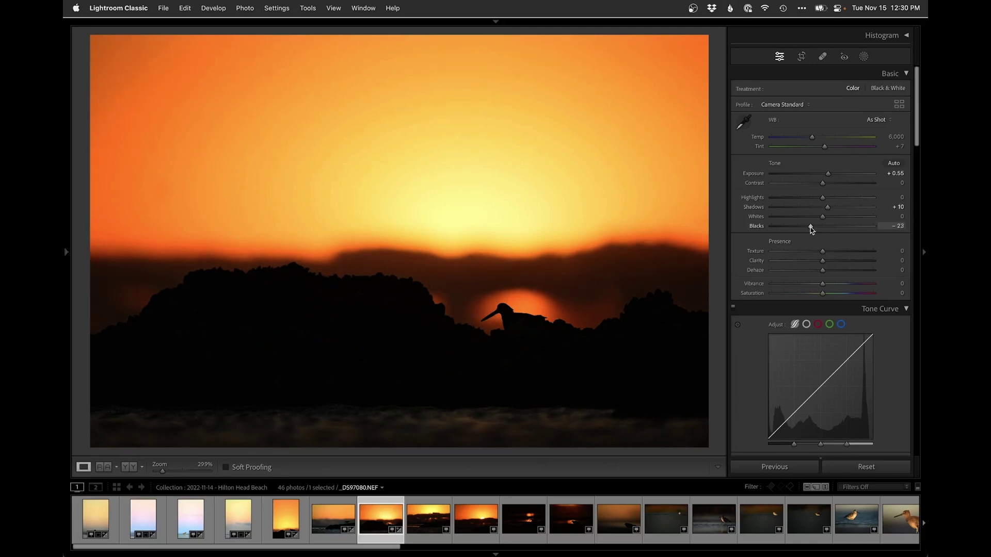
# - Add a linear gradient mask over the water along the photo's lower edge and set its Temp to -27
pyautogui.click(864, 56)
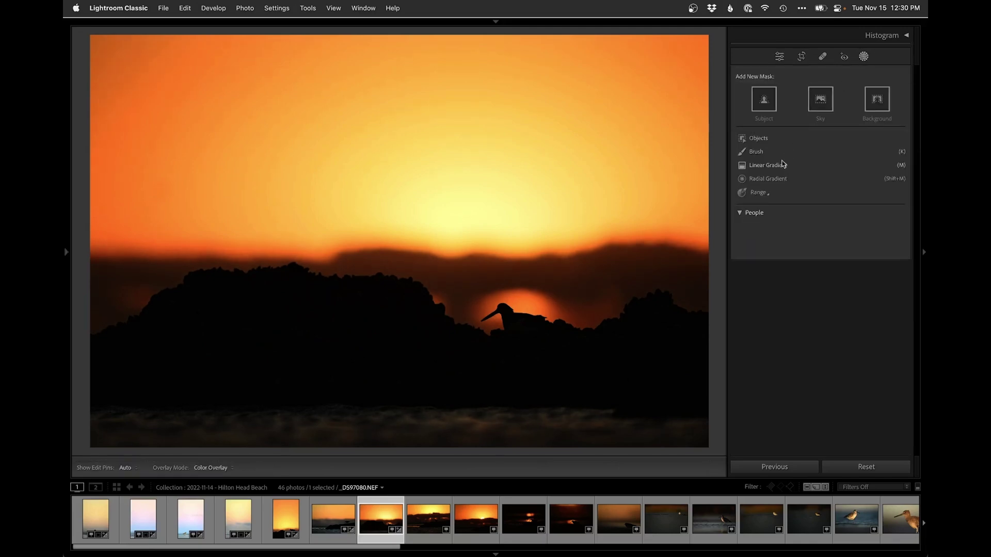
pyautogui.click(776, 168)
pyautogui.moveTo(386, 428); pyautogui.dragTo(386, 379)
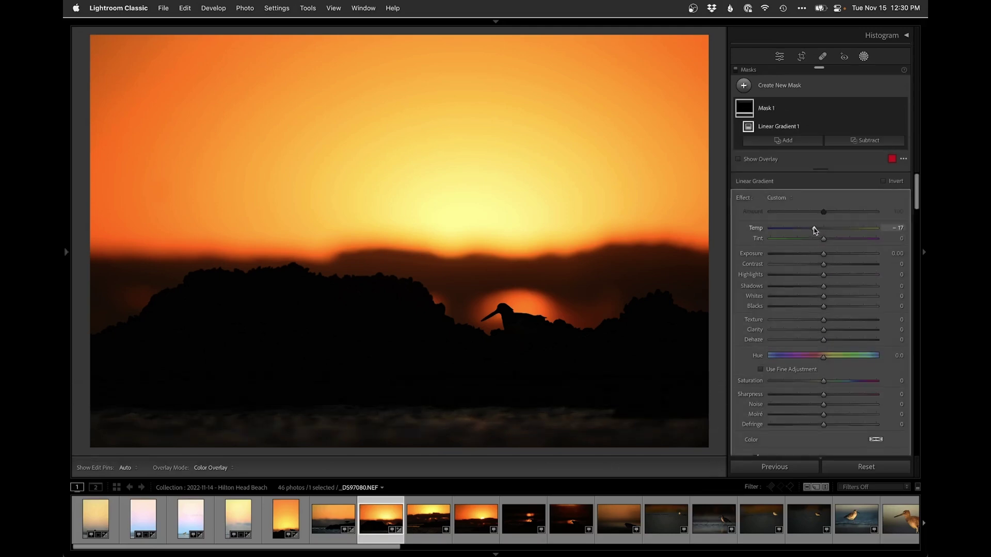
pyautogui.moveTo(813, 230); pyautogui.dragTo(810, 231)
# - Add a radial gradient mask around the bird and sun reflection, with Highlights 66 and Exposure 0.28
pyautogui.click(780, 87)
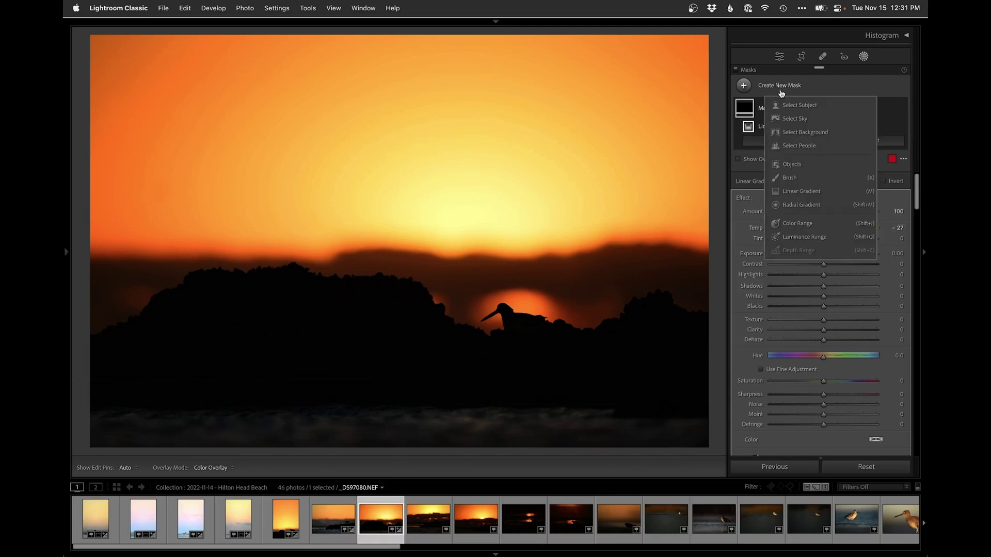
pyautogui.click(801, 205)
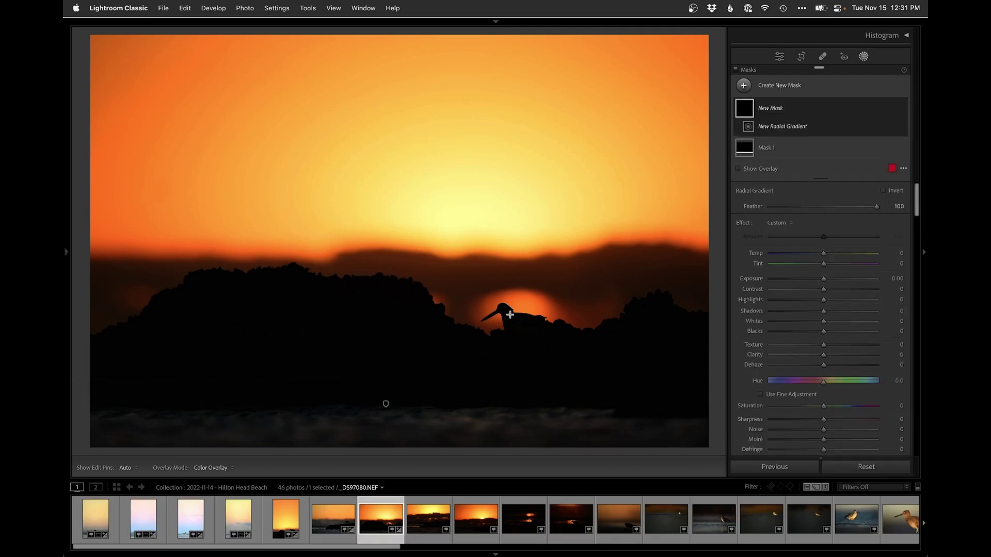
pyautogui.moveTo(509, 315); pyautogui.dragTo(568, 342)
pyautogui.moveTo(830, 312)
pyautogui.mouseDown()
pyautogui.moveTo(858, 313)
pyautogui.moveTo(833, 317)
pyautogui.moveTo(858, 314)
pyautogui.moveTo(828, 294)
pyautogui.mouseUp()
pyautogui.click(823, 292)
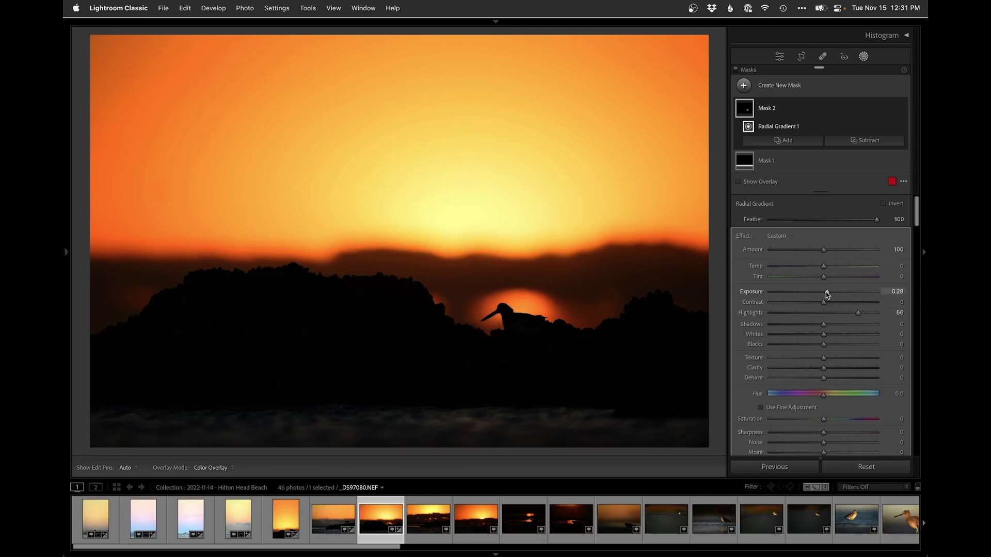
# - Add a linear gradient mask over the sky down to the rocks, with Exposure -0.60 and Highlights -43
pyautogui.click(783, 87)
pyautogui.click(797, 192)
pyautogui.moveTo(448, 240); pyautogui.dragTo(451, 290)
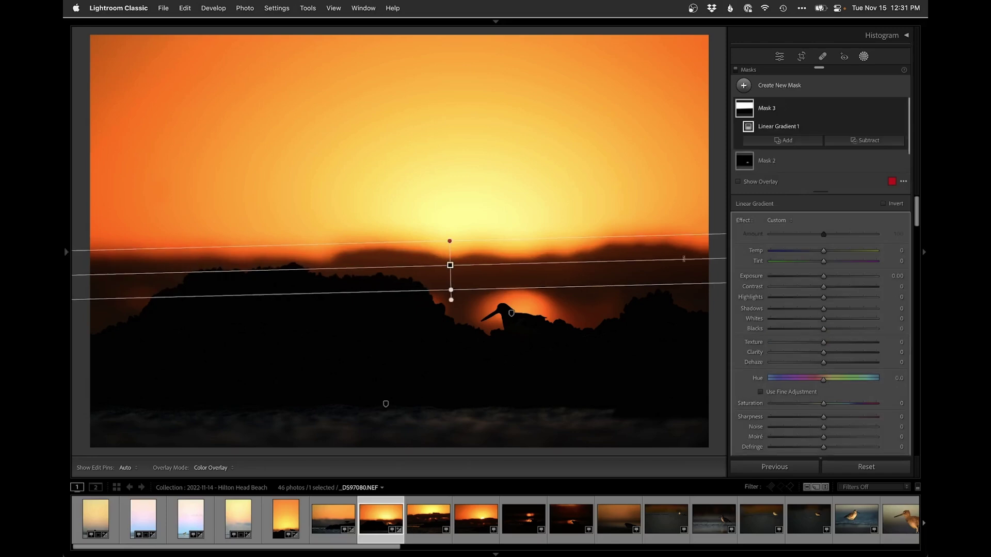
pyautogui.moveTo(822, 278); pyautogui.dragTo(801, 298)
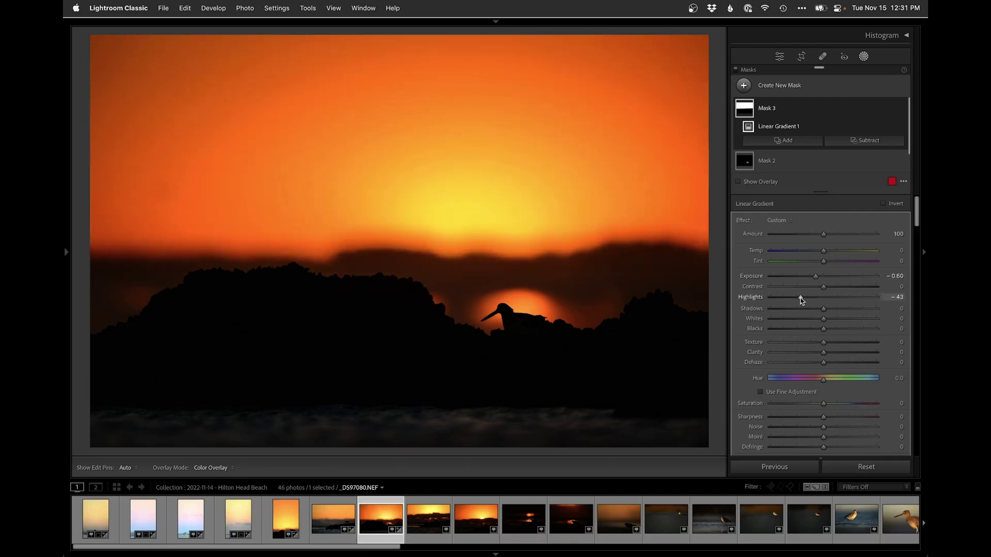
# - Add a wide radial gradient mask over the bright yellow glow with Exposure -0.77, and leave masking
pyautogui.click(789, 87)
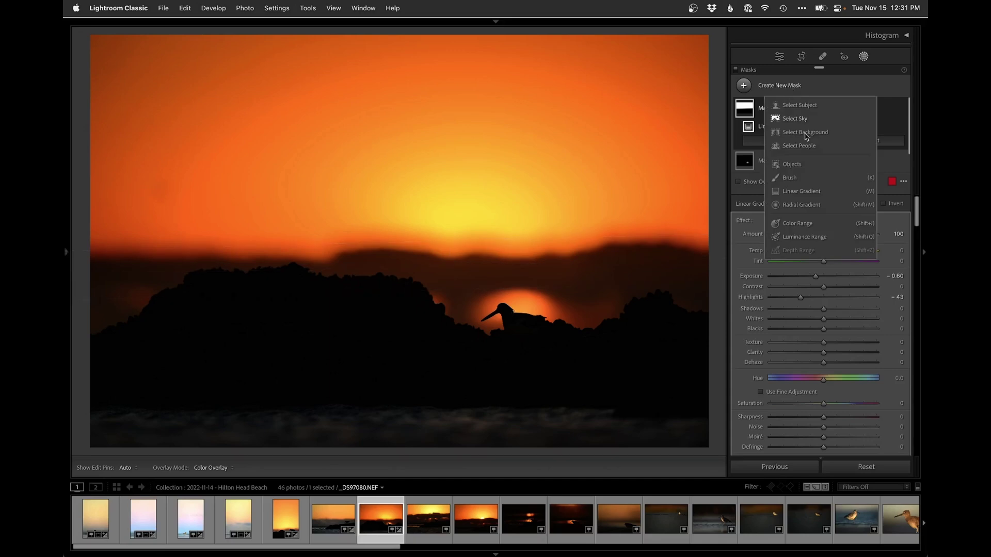
pyautogui.click(801, 204)
pyautogui.moveTo(461, 202); pyautogui.dragTo(701, 282)
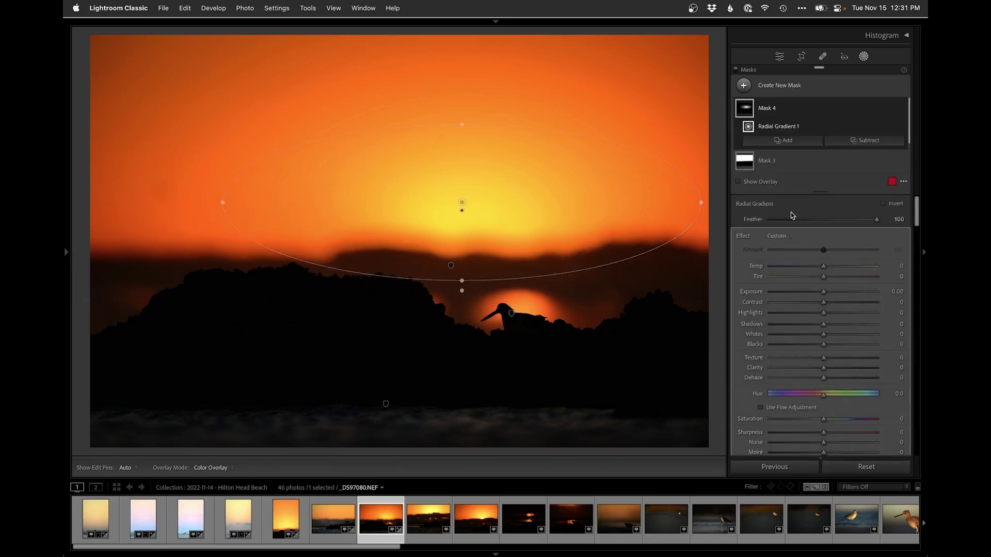
pyautogui.moveTo(823, 293); pyautogui.dragTo(814, 293)
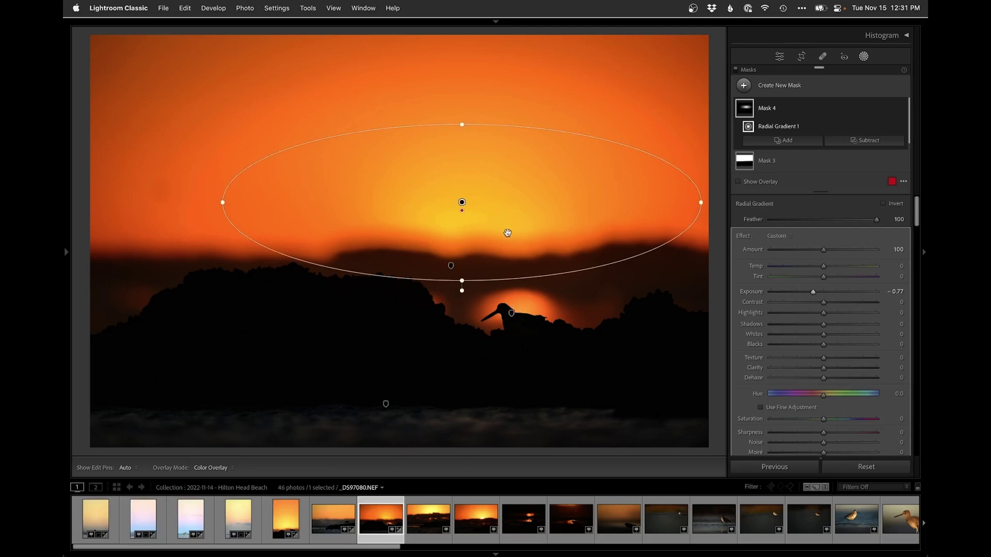
pyautogui.hotkey('shift', 'w')
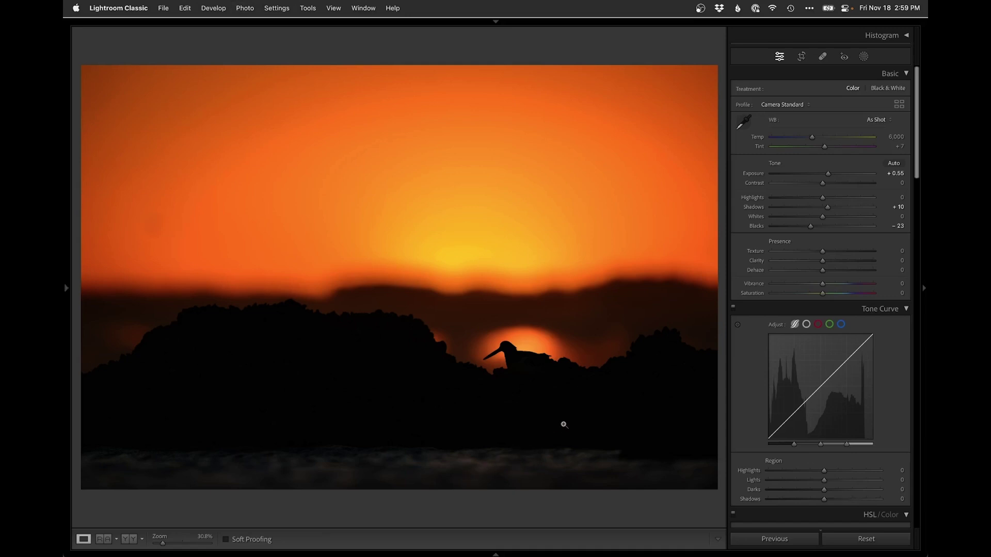
# - Open the edited _DS97080 sunset photo in Photoshop and look over the bird and the rocks around it
pyautogui.press('super+e')
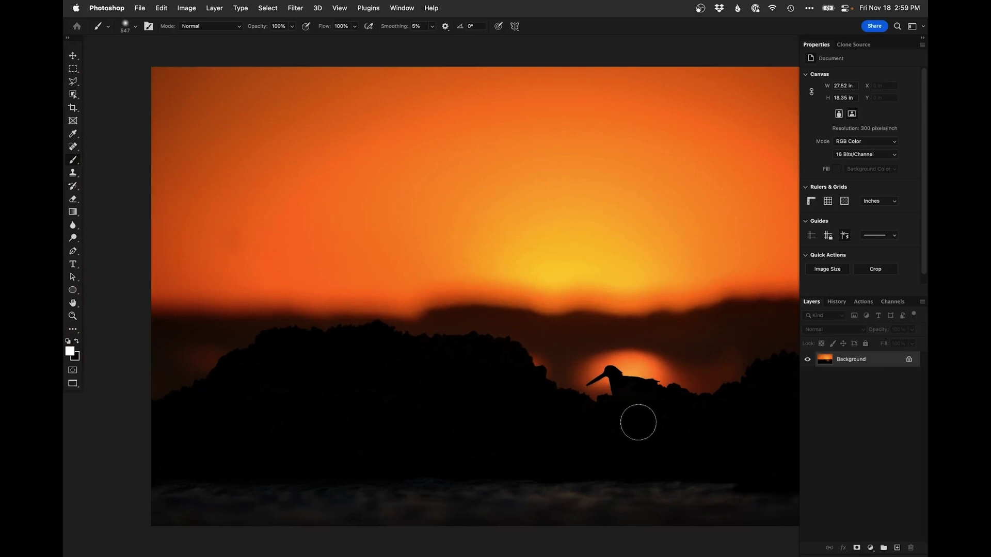
pyautogui.keyDown('alt'); pyautogui.click(634, 335); pyautogui.keyUp('alt')
pyautogui.moveTo(634, 335); pyautogui.dragTo(487, 338)
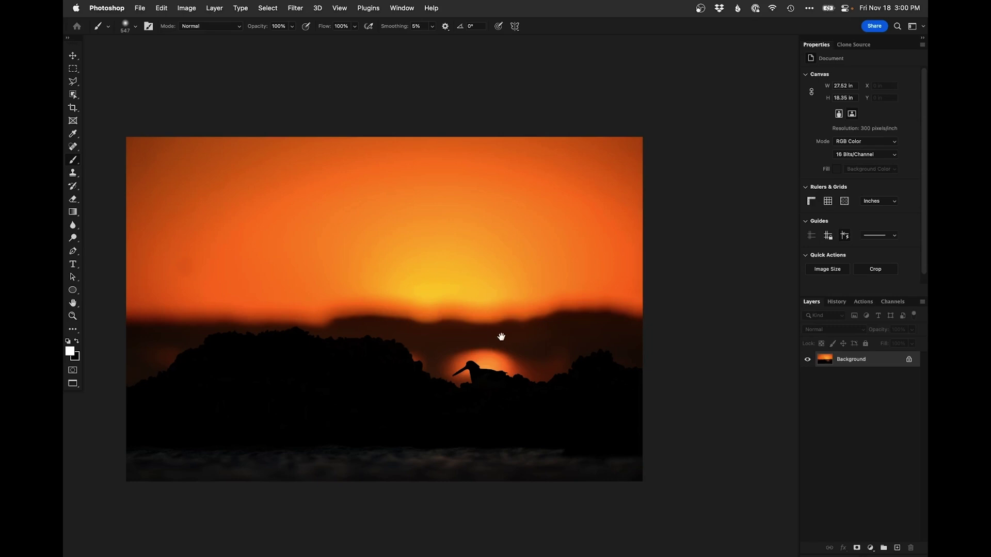
pyautogui.moveTo(503, 337); pyautogui.dragTo(532, 315)
pyautogui.moveTo(478, 398)
pyautogui.mouseDown()
pyautogui.moveTo(495, 390)
pyautogui.moveTo(484, 406)
pyautogui.mouseUp()
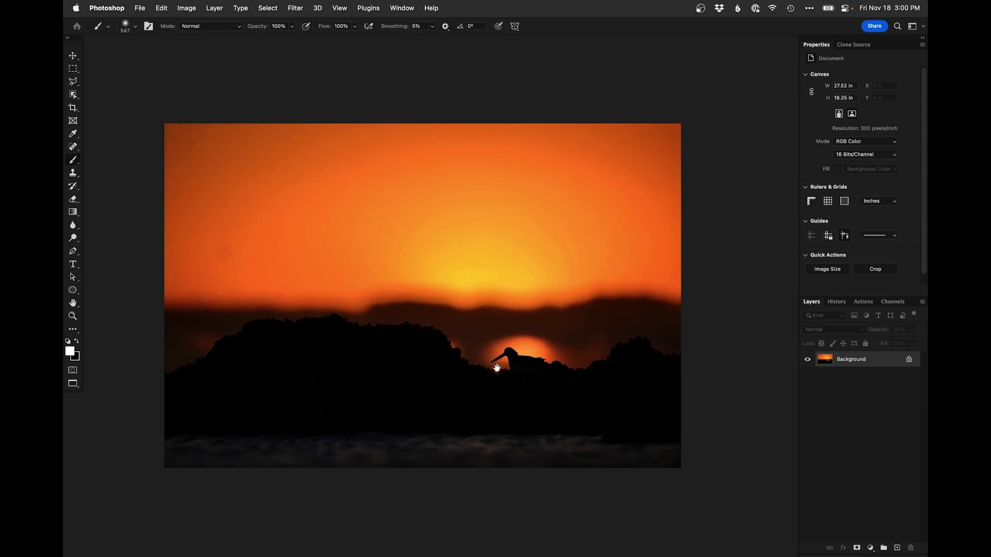
# - Add a Curves layer that raises the midtones from input 138 to output 204, and invert its mask to black
pyautogui.scroll(3, 510, 363)
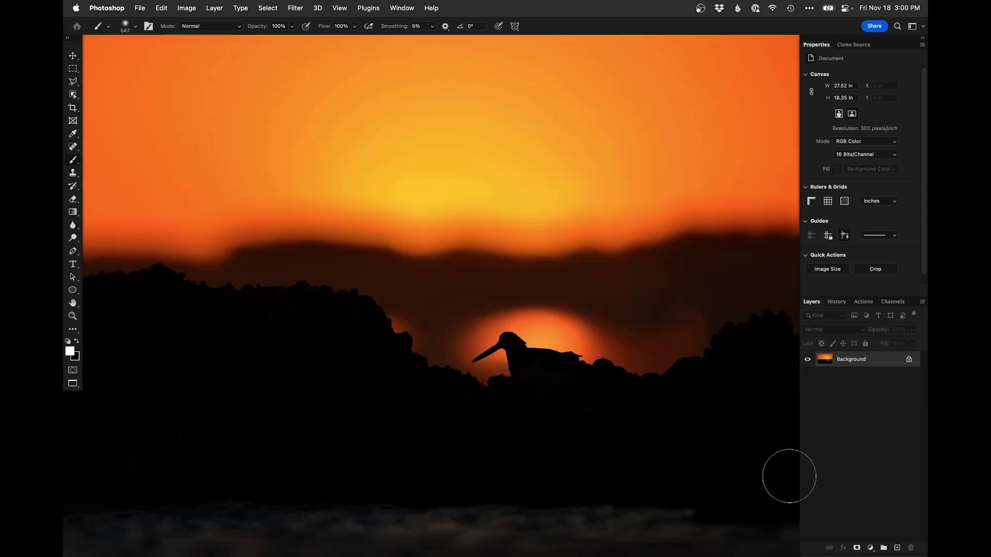
pyautogui.click(871, 548)
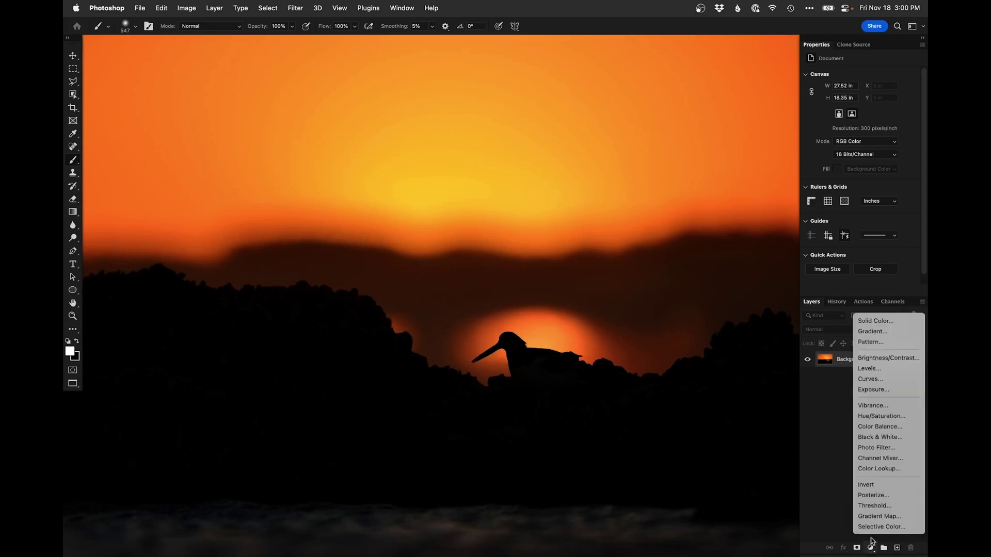
pyautogui.click(878, 379)
pyautogui.click(877, 120)
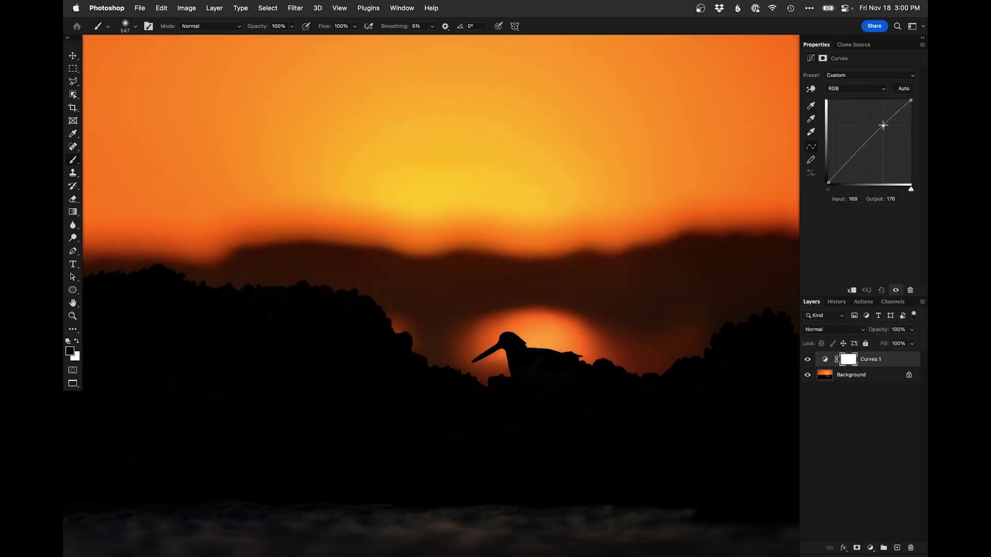
pyautogui.moveTo(876, 120); pyautogui.dragTo(873, 116)
pyautogui.press('super+i')
# - Paint white with a 335 px brush on the Curves 1 mask beside the bird's bill, and compare the image without and with the layer
pyautogui.keyDown('ctrl'); pyautogui.keyDown('alt'); pyautogui.moveTo(501, 345); pyautogui.dragTo(495, 342); pyautogui.keyUp('alt'); pyautogui.keyUp('ctrl')
pyautogui.press('x')
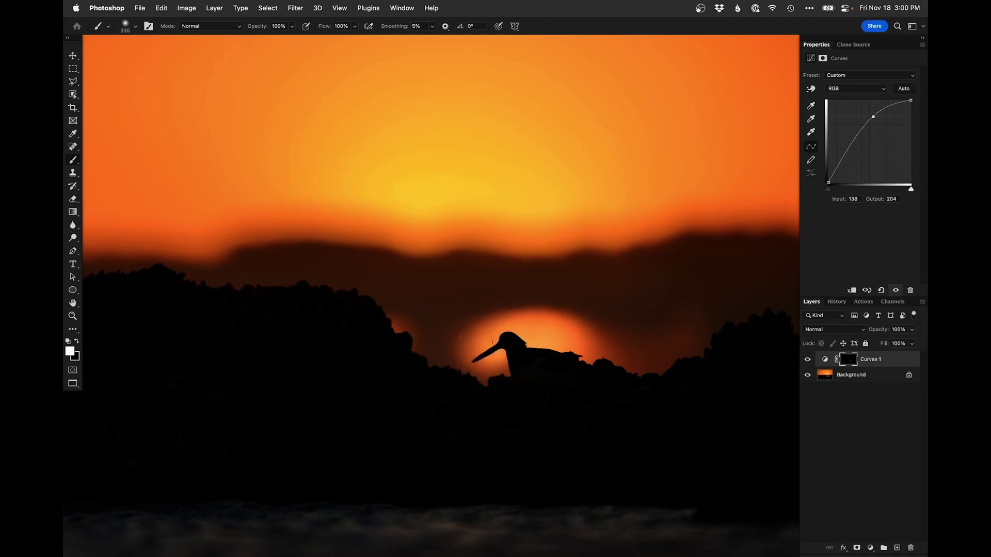
pyautogui.keyDown('alt'); pyautogui.click(476, 372); pyautogui.keyUp('alt')
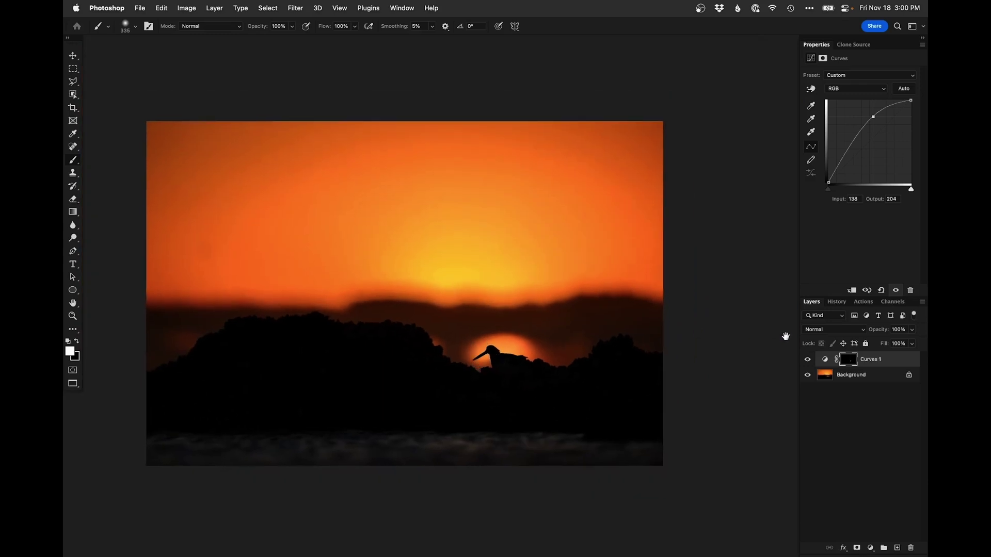
pyautogui.click(808, 361)
pyautogui.click(808, 360)
# - Add a second Curves layer that lifts the midtones of the Blue channel, and invert its mask to black
pyautogui.click(872, 549)
pyautogui.click(873, 380)
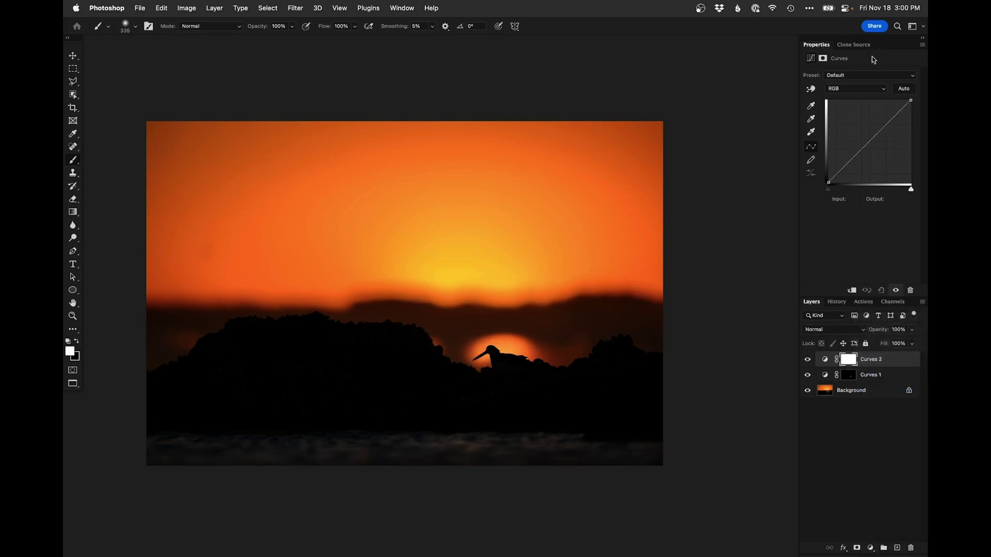
pyautogui.click(860, 89)
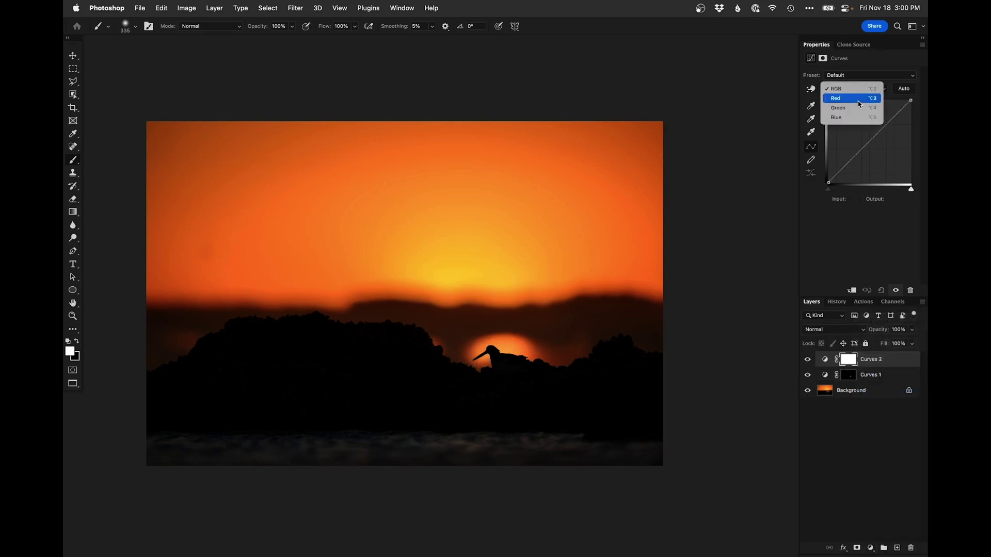
pyautogui.click(847, 117)
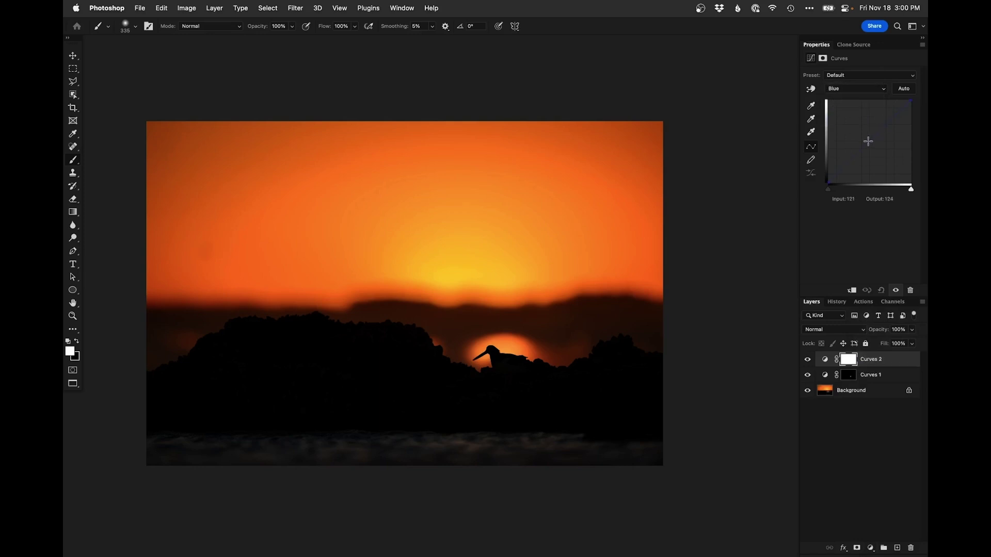
pyautogui.click(868, 142)
pyautogui.press('super+i')
# - Paint white with an enlarged brush on the Curves 2 mask along the strip of water below the rocks
pyautogui.press(']')
pyautogui.press(']')
pyautogui.press(']')
pyautogui.press(']')
pyautogui.press(']')
pyautogui.press(']')
pyautogui.moveTo(618, 462); pyautogui.dragTo(599, 460)
pyautogui.moveTo(662, 456); pyautogui.dragTo(457, 447)
pyautogui.moveTo(491, 429); pyautogui.dragTo(515, 430)
# - Clone out the dark spot in the orange sky above the large rock on a Retouch layer, using a 450 px Clone Stamp
pyautogui.moveTo(223, 243); pyautogui.dragTo(378, 357)
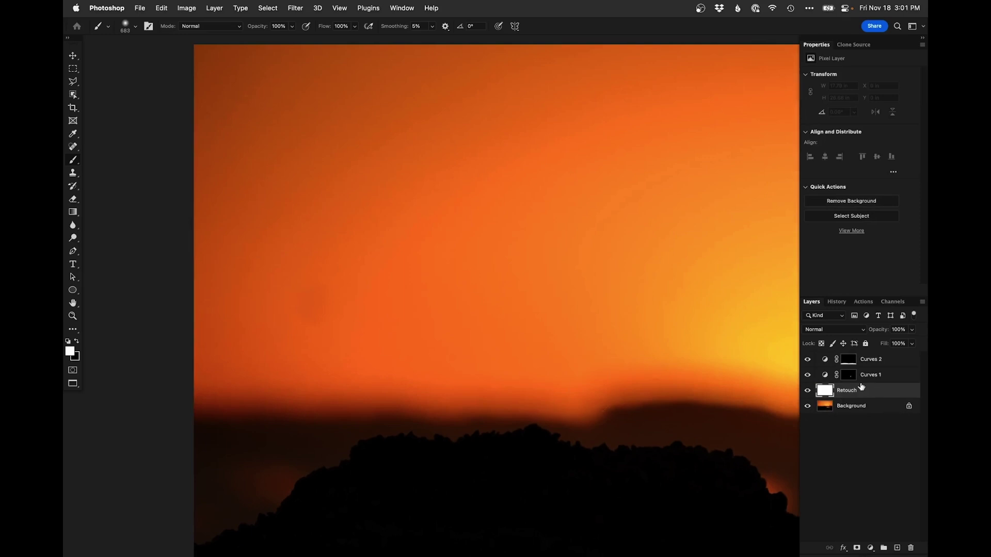
pyautogui.press('s')
pyautogui.keyDown('ctrl'); pyautogui.keyDown('alt'); pyautogui.moveTo(341, 324); pyautogui.dragTo(360, 324); pyautogui.keyUp('alt'); pyautogui.keyUp('ctrl')
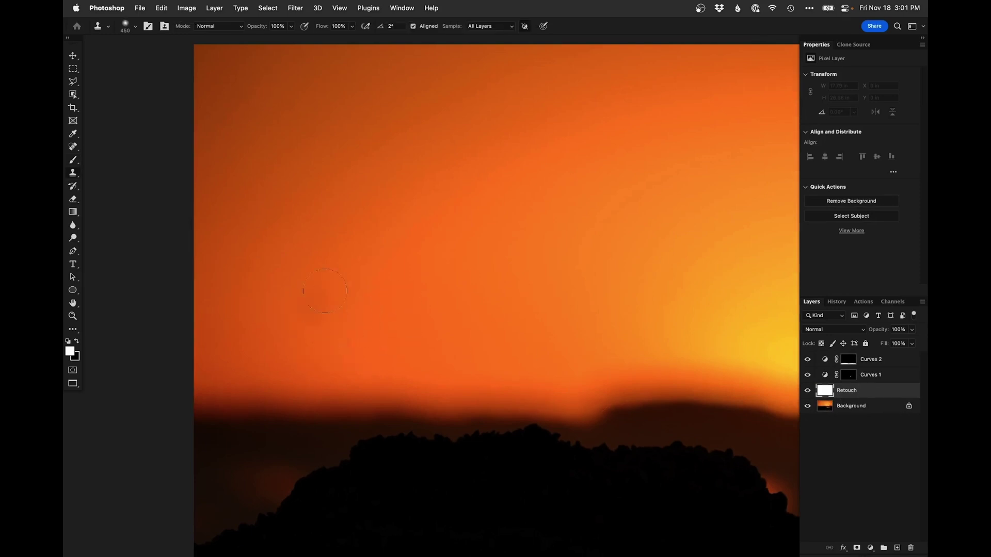
pyautogui.moveTo(308, 272)
pyautogui.mouseDown()
pyautogui.moveTo(286, 268)
pyautogui.moveTo(299, 325)
pyautogui.mouseUp()
pyautogui.moveTo(377, 301)
pyautogui.mouseDown()
pyautogui.moveTo(387, 296)
pyautogui.moveTo(385, 313)
pyautogui.mouseUp()
pyautogui.moveTo(285, 306)
pyautogui.mouseDown()
pyautogui.moveTo(294, 343)
pyautogui.moveTo(394, 298)
pyautogui.moveTo(382, 329)
pyautogui.moveTo(288, 356)
pyautogui.mouseUp()
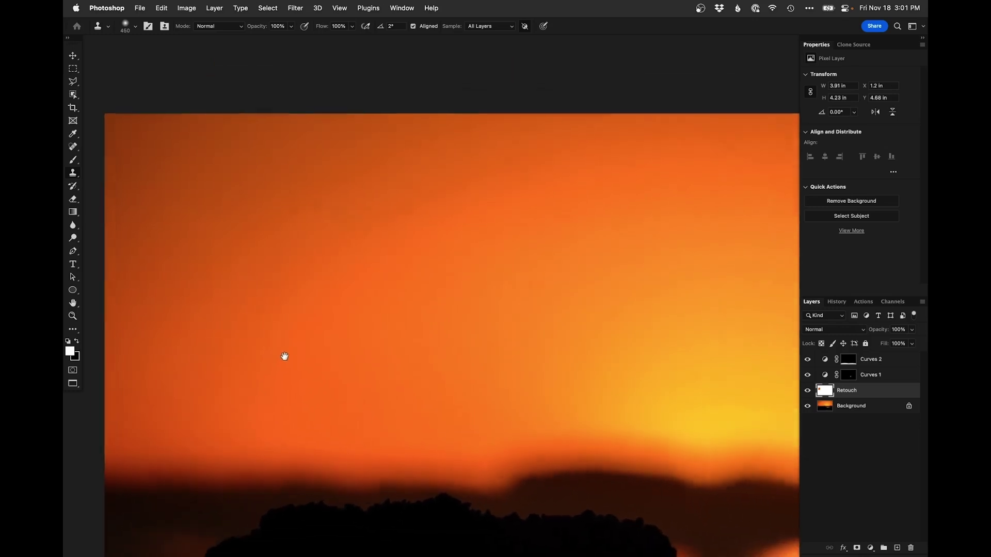
# - Review the whole retouched image and compare it with the Background layer shown alone
pyautogui.moveTo(595, 347); pyautogui.dragTo(303, 322)
pyautogui.moveTo(562, 326); pyautogui.dragTo(505, 265)
pyautogui.press('super+minus')
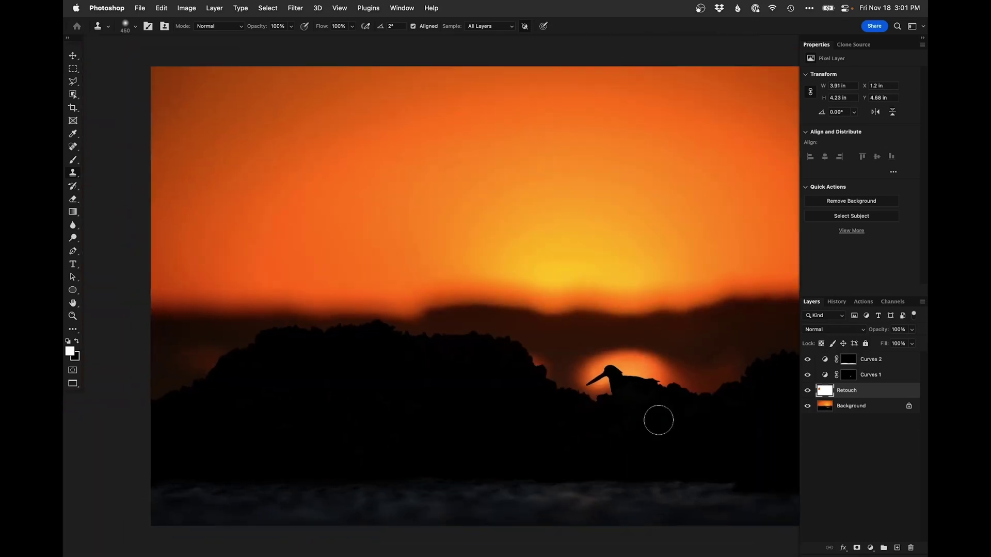
pyautogui.moveTo(701, 405); pyautogui.dragTo(654, 390)
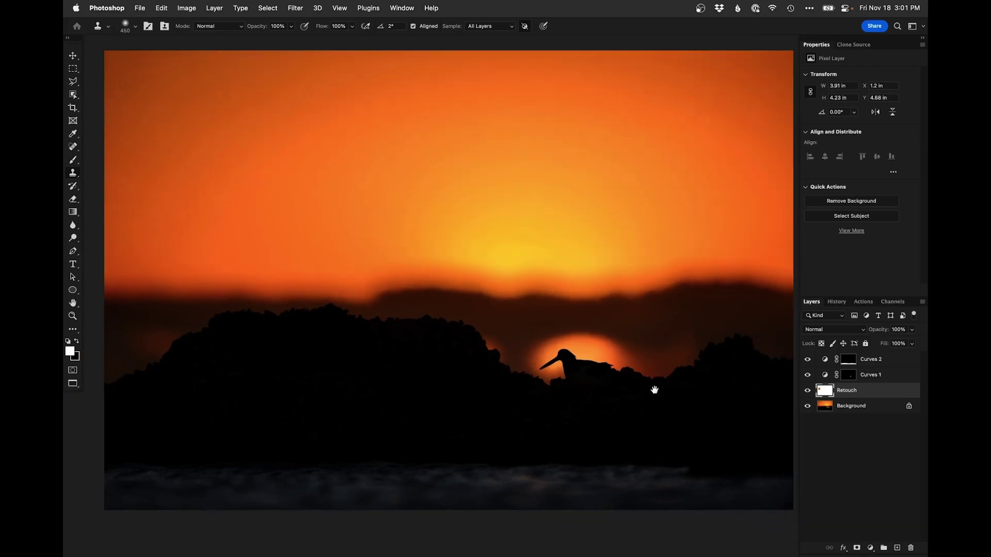
pyautogui.keyDown('alt'); pyautogui.click(808, 408); pyautogui.keyUp('alt')
pyautogui.keyDown('alt'); pyautogui.click(808, 407); pyautogui.keyUp('alt')
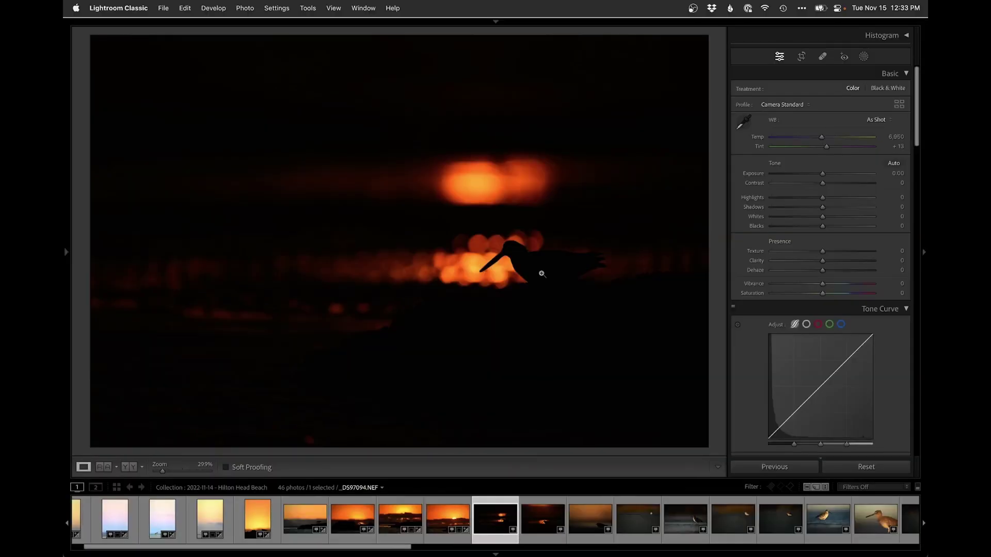
# - Crop the _DS97094.NEF photo in Lightroom Classic closer around the bird and the two glows, keeping the original aspect
pyautogui.press('r')
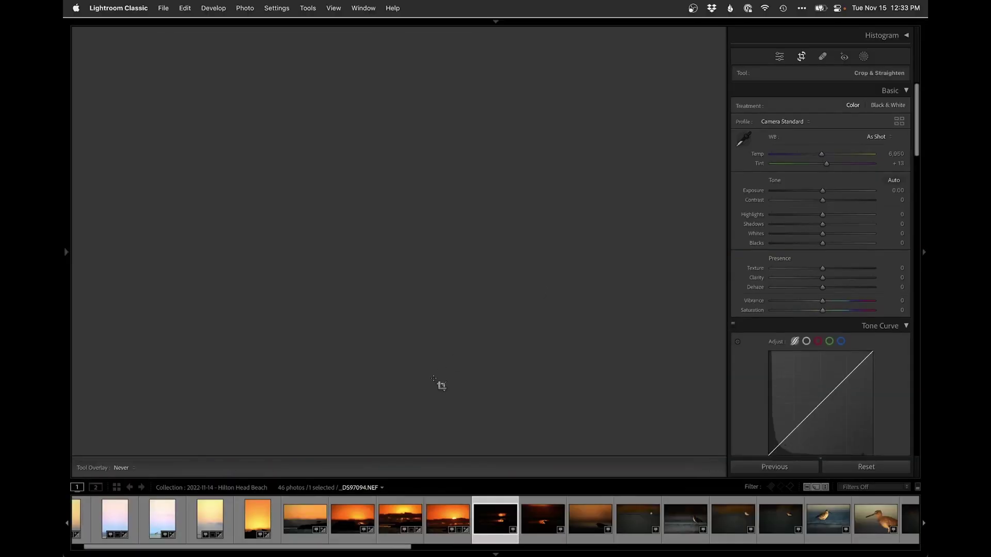
pyautogui.moveTo(399, 444); pyautogui.dragTo(440, 378)
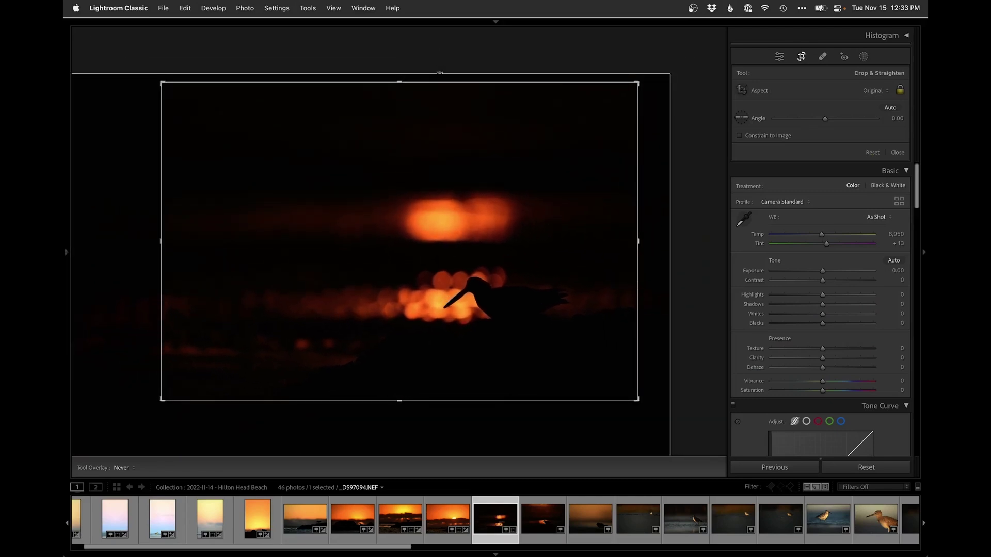
pyautogui.moveTo(438, 83); pyautogui.dragTo(438, 89)
pyautogui.press('Return')
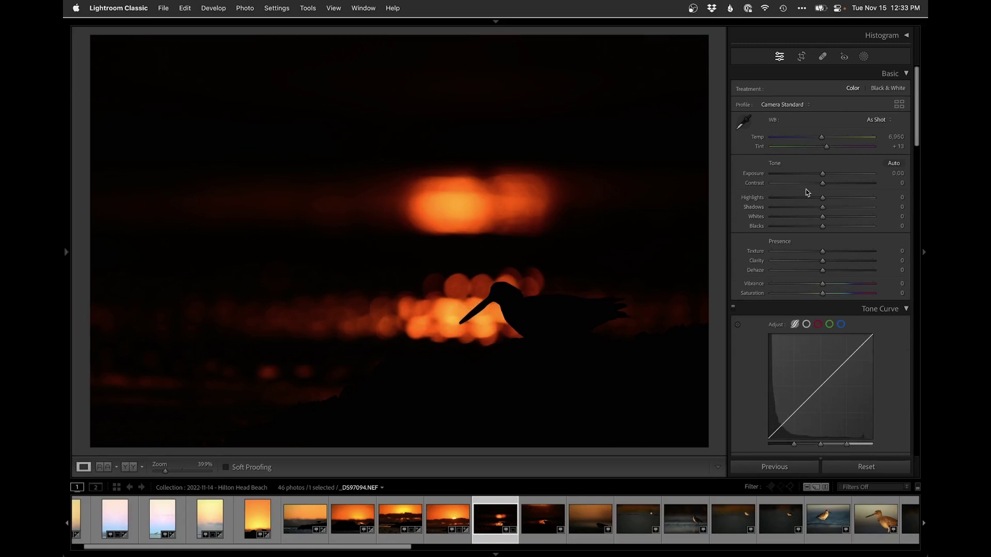
# - Set Exposure to +0.65, Highlights to -17, Shadows to +44 and Blacks to -5 for the dark sunset photo
pyautogui.moveTo(823, 175); pyautogui.dragTo(829, 176)
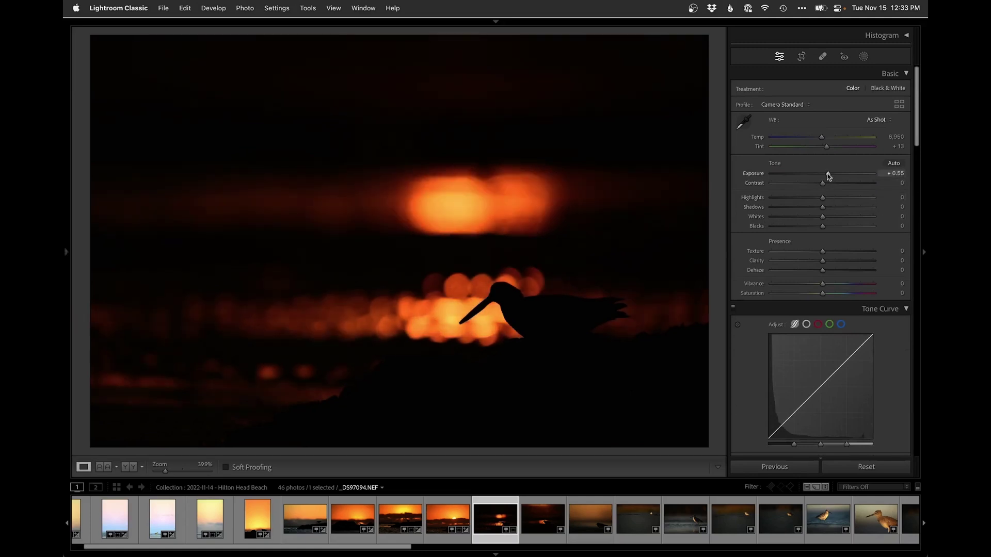
pyautogui.moveTo(822, 198); pyautogui.dragTo(813, 199)
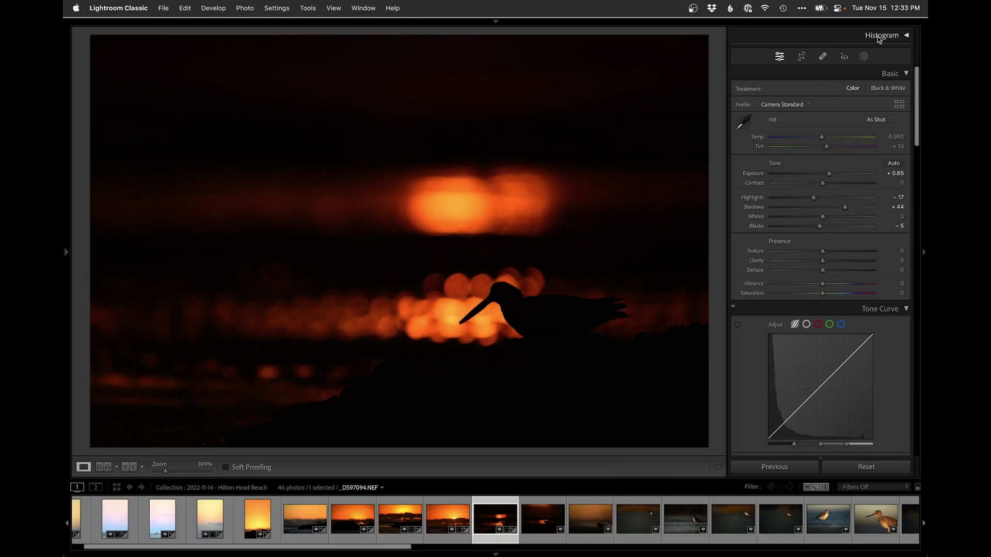
# - Add a wide radial gradient mask over the bright glow above the bird with Highlights -42, and leave masking
pyautogui.click(864, 57)
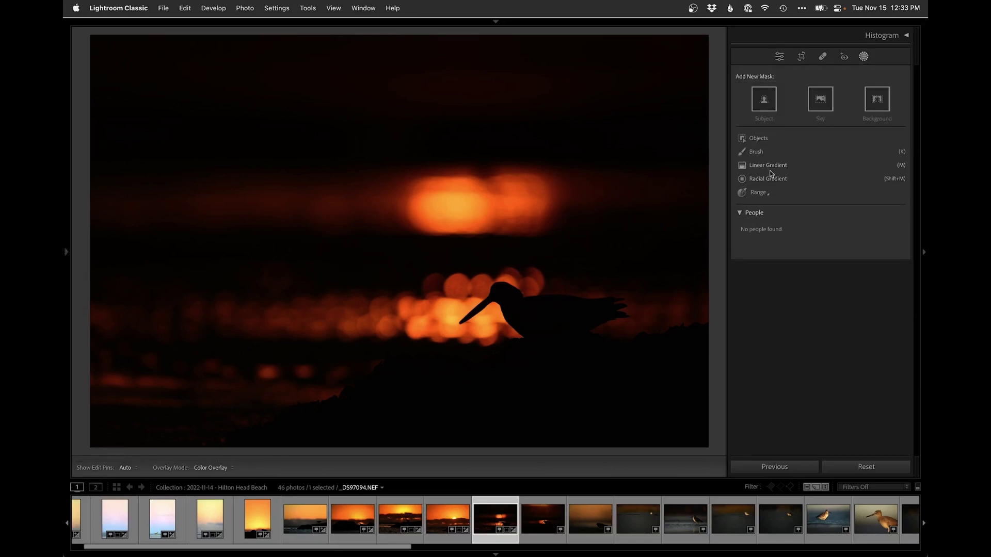
pyautogui.click(770, 179)
pyautogui.moveTo(473, 202); pyautogui.dragTo(627, 268)
pyautogui.click(798, 291)
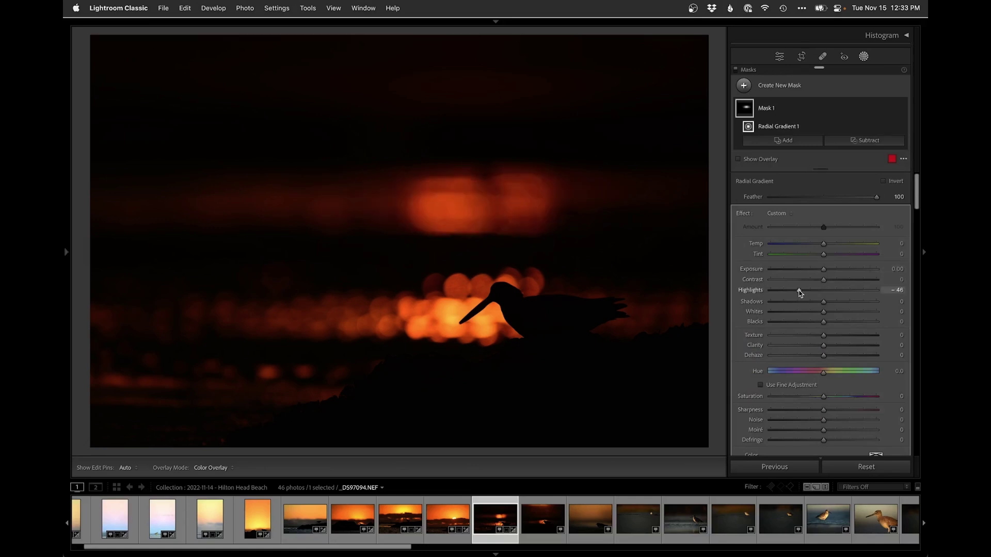
pyautogui.moveTo(801, 292); pyautogui.dragTo(802, 293)
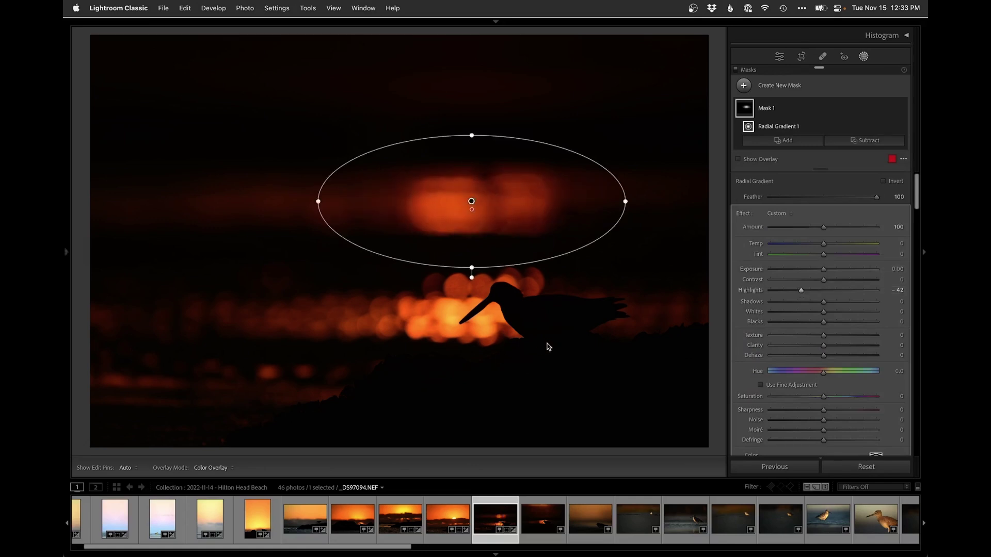
pyautogui.press('d')
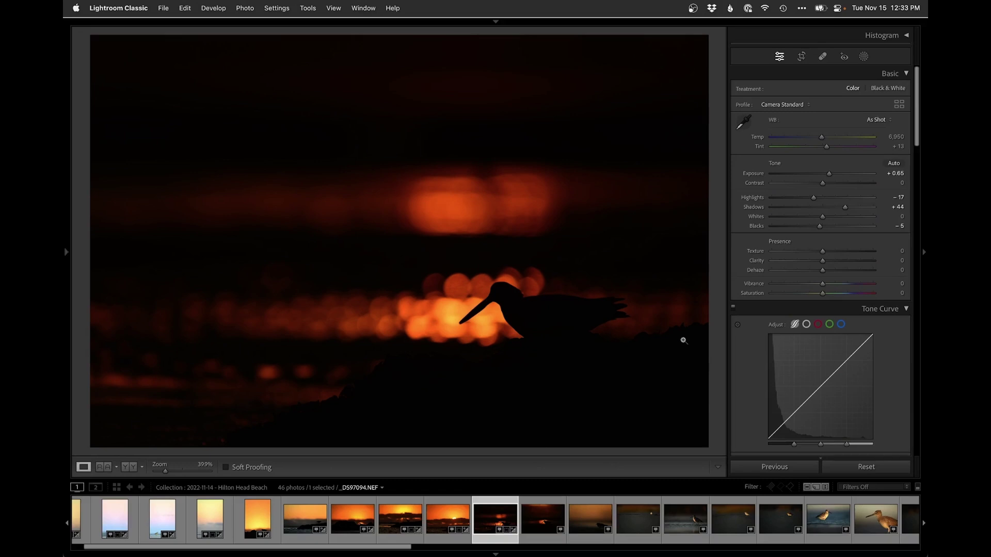
# - Open the edited dark sunset photo in Photoshop
pyautogui.press('Right')
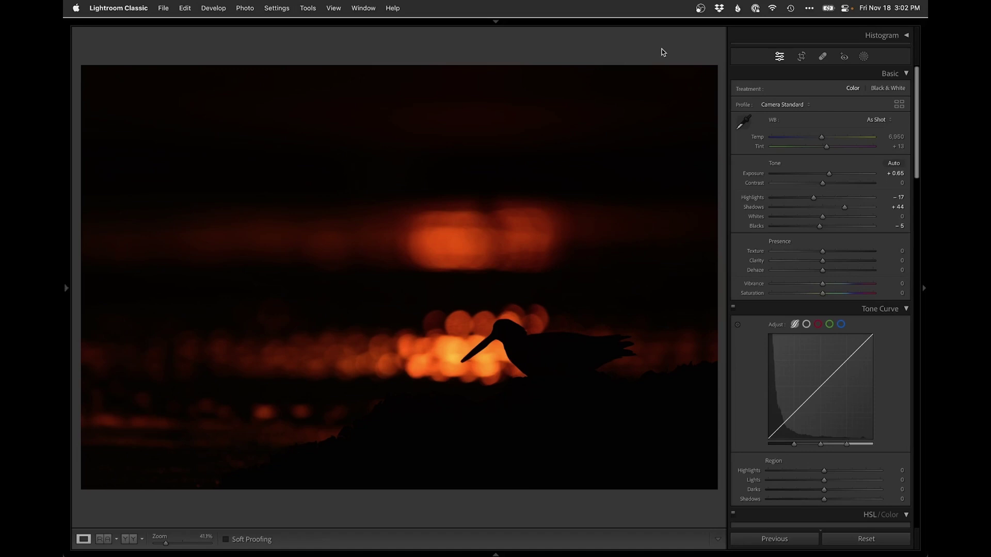
pyautogui.press('super+e')
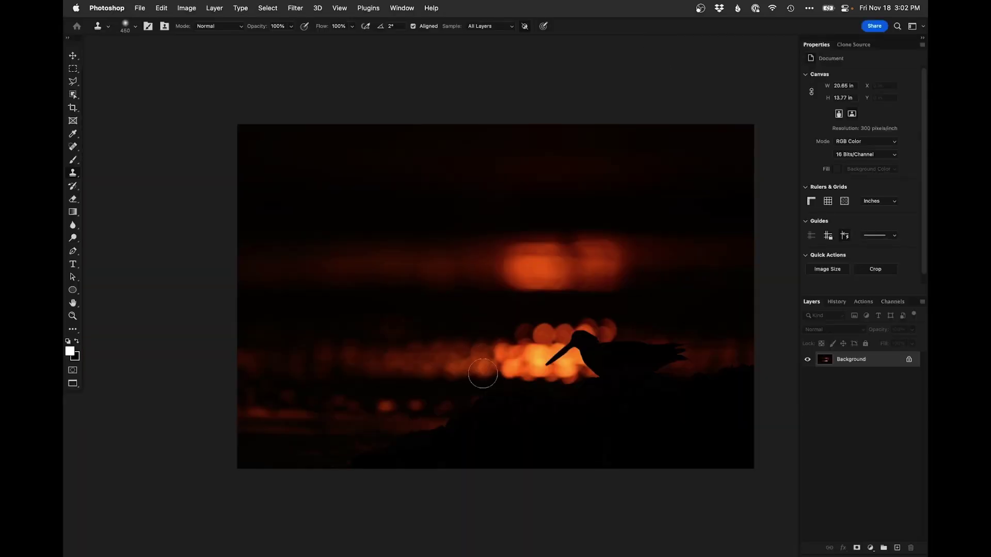
pyautogui.moveTo(533, 416); pyautogui.dragTo(520, 413)
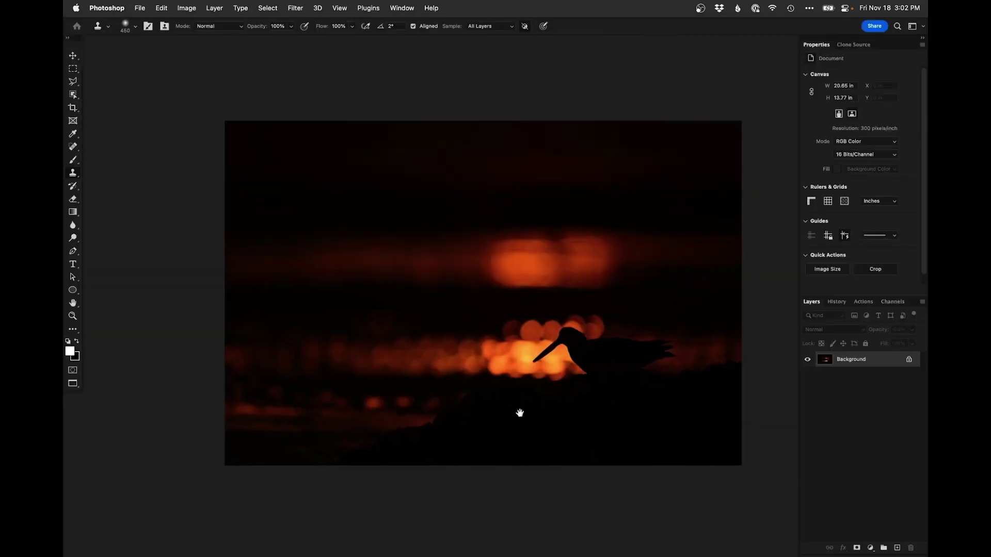
# - Add a Curves layer that raises input 134 to output 178, and invert its mask to black
pyautogui.click(874, 550)
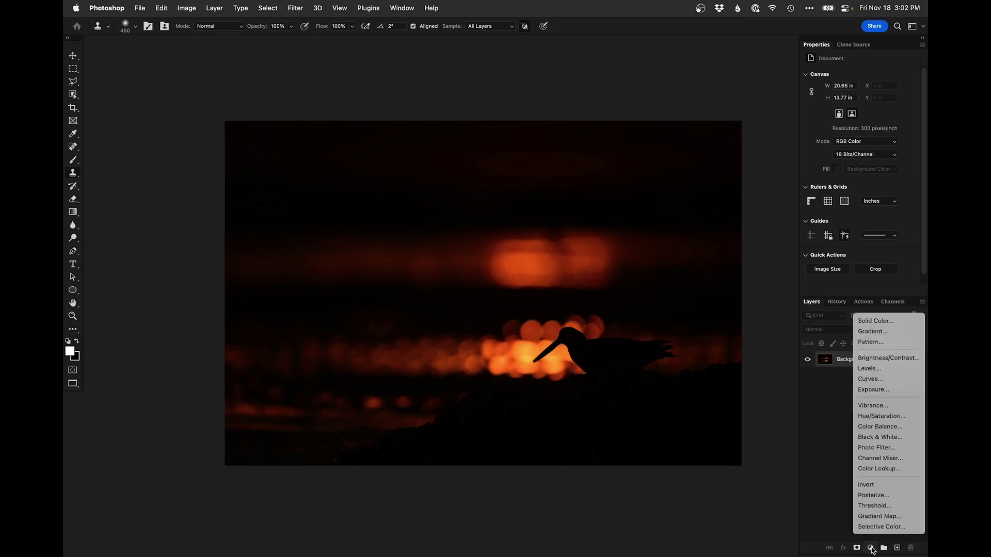
pyautogui.click(880, 379)
pyautogui.moveTo(874, 132); pyautogui.dragTo(873, 126)
pyautogui.press('super+i')
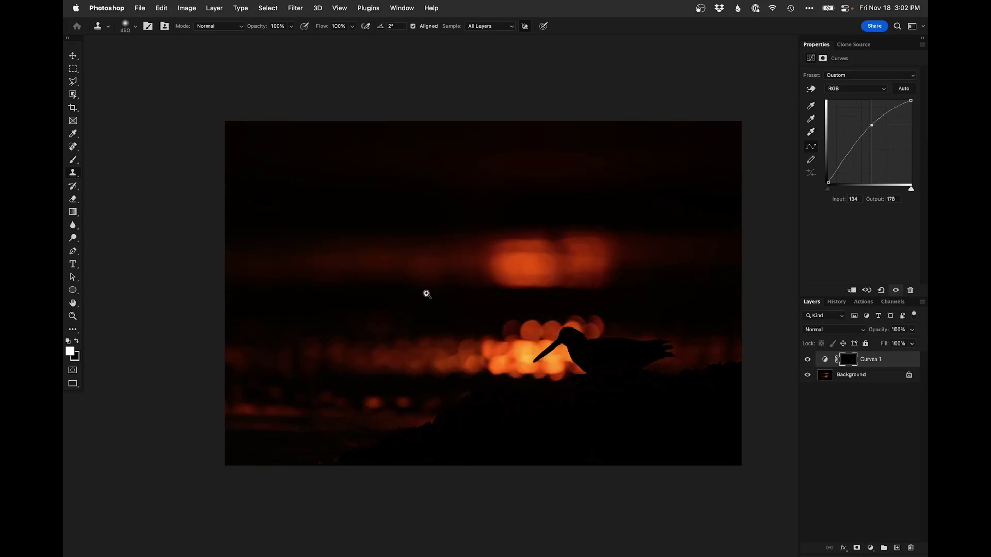
# - Paint white with the Brush on the Curves 1 mask over the lights around the bird's head and the glow along its back and tail
pyautogui.moveTo(554, 344)
pyautogui.mouseDown()
pyautogui.moveTo(580, 334)
pyautogui.moveTo(469, 329)
pyautogui.moveTo(491, 331)
pyautogui.moveTo(455, 297)
pyautogui.mouseUp()
pyautogui.press('b')
pyautogui.moveTo(516, 301)
pyautogui.mouseDown()
pyautogui.moveTo(475, 297)
pyautogui.moveTo(501, 289)
pyautogui.moveTo(560, 323)
pyautogui.moveTo(564, 302)
pyautogui.mouseUp()
pyautogui.moveTo(435, 302)
pyautogui.mouseDown()
pyautogui.moveTo(452, 297)
pyautogui.moveTo(359, 317)
pyautogui.moveTo(308, 299)
pyautogui.moveTo(400, 314)
pyautogui.mouseUp()
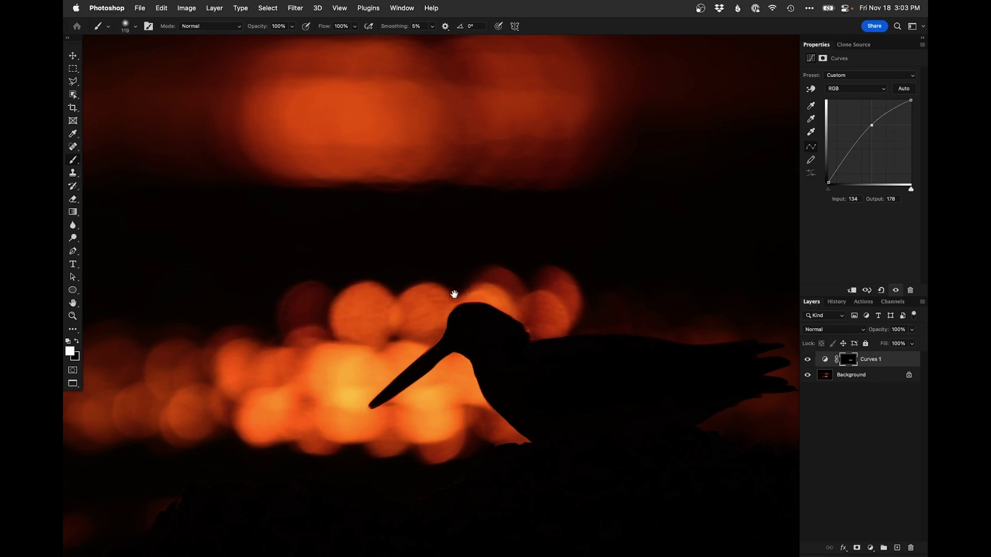
pyautogui.moveTo(450, 294); pyautogui.dragTo(457, 295)
pyautogui.moveTo(540, 312)
pyautogui.mouseDown()
pyautogui.moveTo(556, 312)
pyautogui.moveTo(401, 269)
pyautogui.moveTo(656, 297)
pyautogui.moveTo(656, 323)
pyautogui.moveTo(573, 379)
pyautogui.moveTo(597, 379)
pyautogui.moveTo(655, 311)
pyautogui.moveTo(672, 313)
pyautogui.mouseUp()
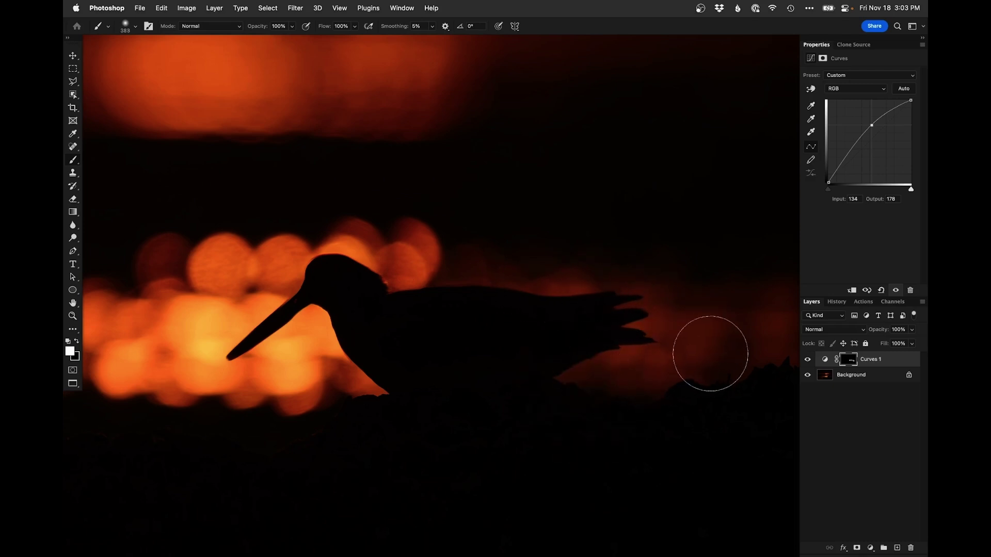
pyautogui.moveTo(383, 340); pyautogui.dragTo(580, 354)
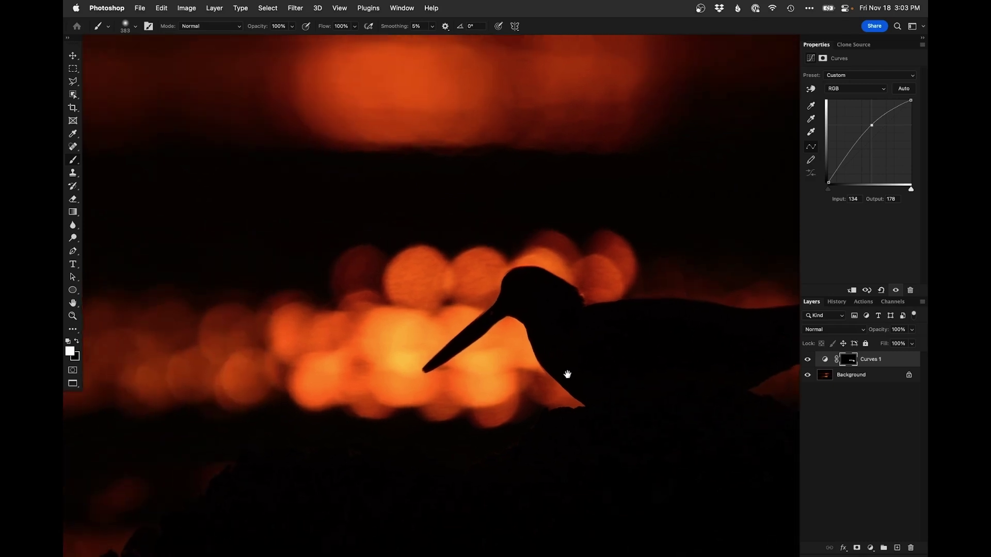
pyautogui.keyDown('alt'); pyautogui.click(440, 371); pyautogui.keyUp('alt')
pyautogui.keyDown('alt'); pyautogui.click(456, 371); pyautogui.keyUp('alt')
pyautogui.keyDown('alt'); pyautogui.click(456, 370); pyautogui.keyUp('alt')
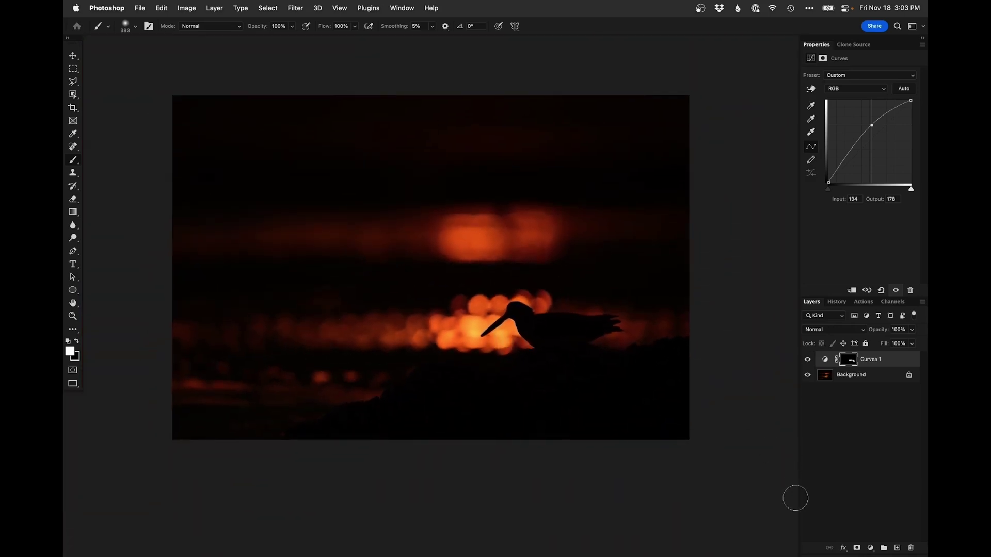
# - Add a second Curves layer that lowers input 214 to output 191, and invert its mask to black
pyautogui.click(871, 548)
pyautogui.click(877, 379)
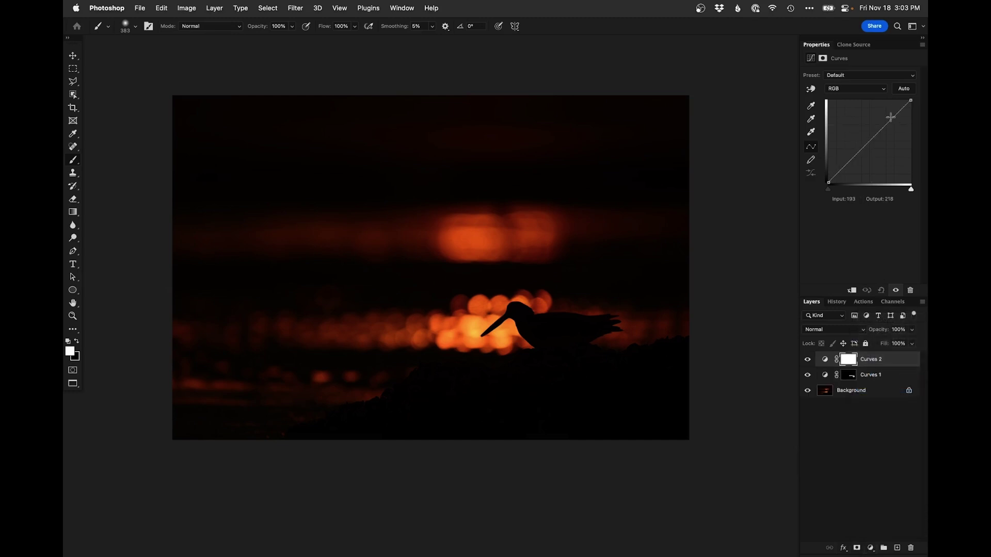
pyautogui.moveTo(896, 115); pyautogui.dragTo(898, 120)
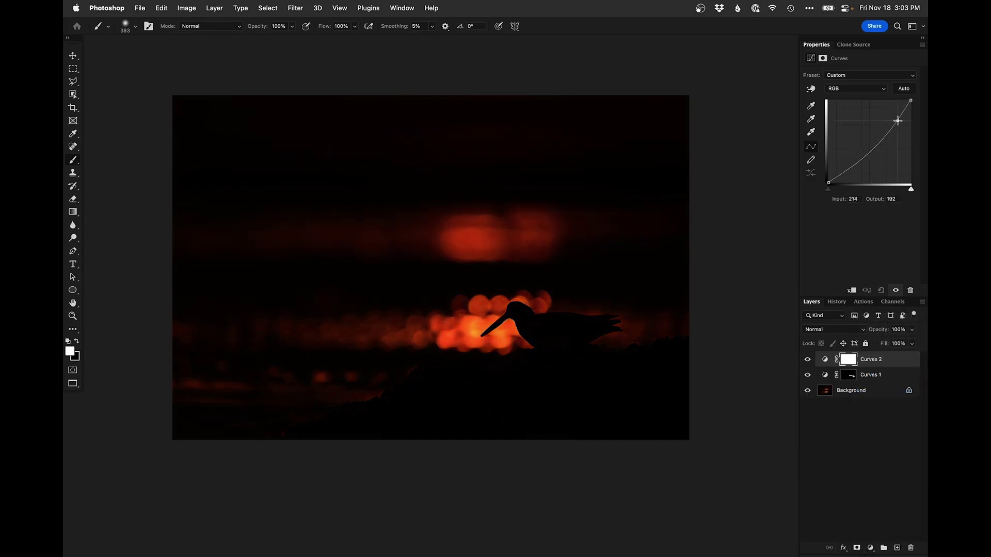
pyautogui.press('super+i')
# - Paint white on the Curves 2 mask over the small red lights on the water and the large blurred glow above the bird
pyautogui.scroll(5, 320, 381)
pyautogui.moveTo(331, 380)
pyautogui.mouseDown()
pyautogui.moveTo(272, 373)
pyautogui.moveTo(320, 374)
pyautogui.mouseUp()
pyautogui.moveTo(302, 366); pyautogui.dragTo(321, 369)
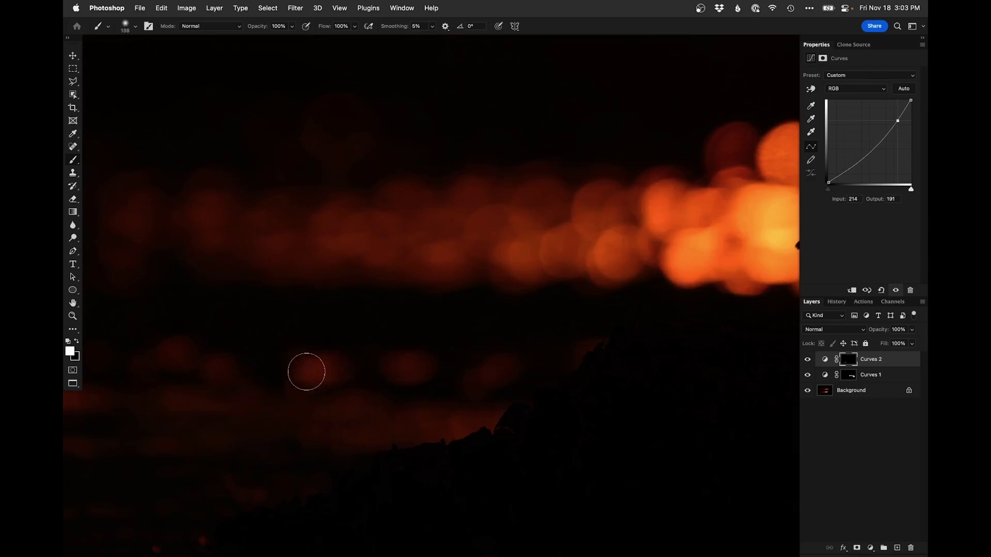
pyautogui.scroll(-2, 363, 365)
pyautogui.scroll(-2, 362, 365)
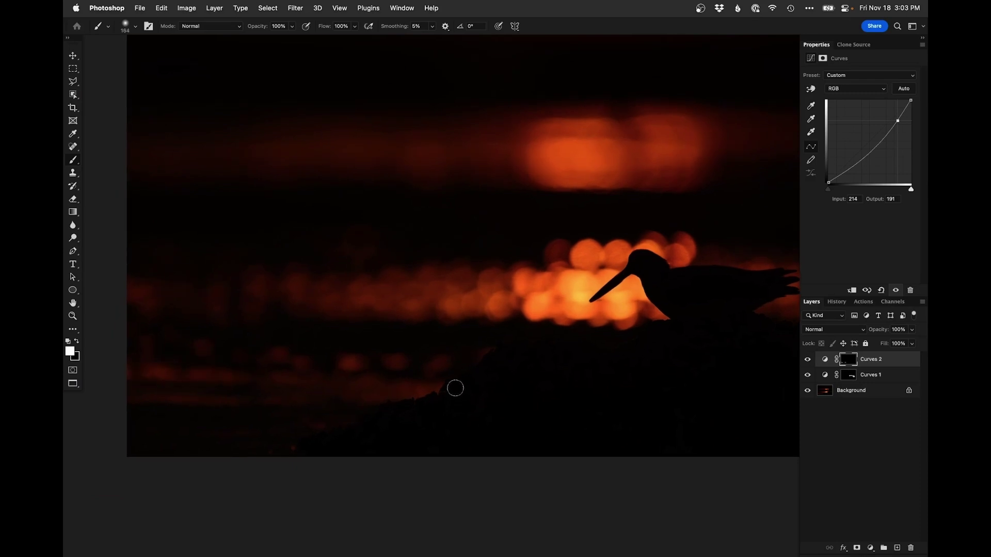
pyautogui.scroll(-2, 463, 336)
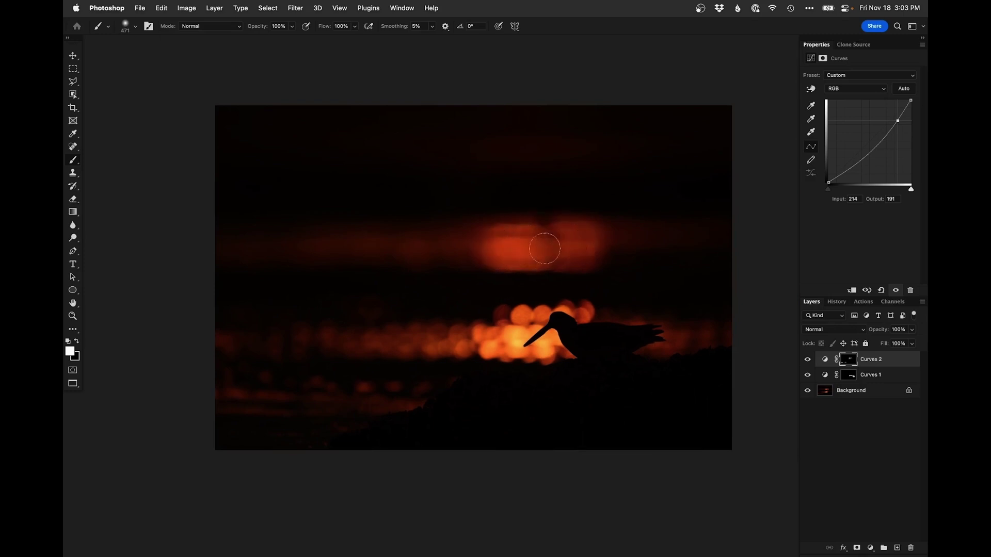
# - Paint white with a large soft brush on the Curves 1 mask over the dim red bands across the background
pyautogui.click(851, 378)
pyautogui.press(']')
pyautogui.press(']')
pyautogui.press(']')
pyautogui.press(']')
pyautogui.press(']')
pyautogui.press(']')
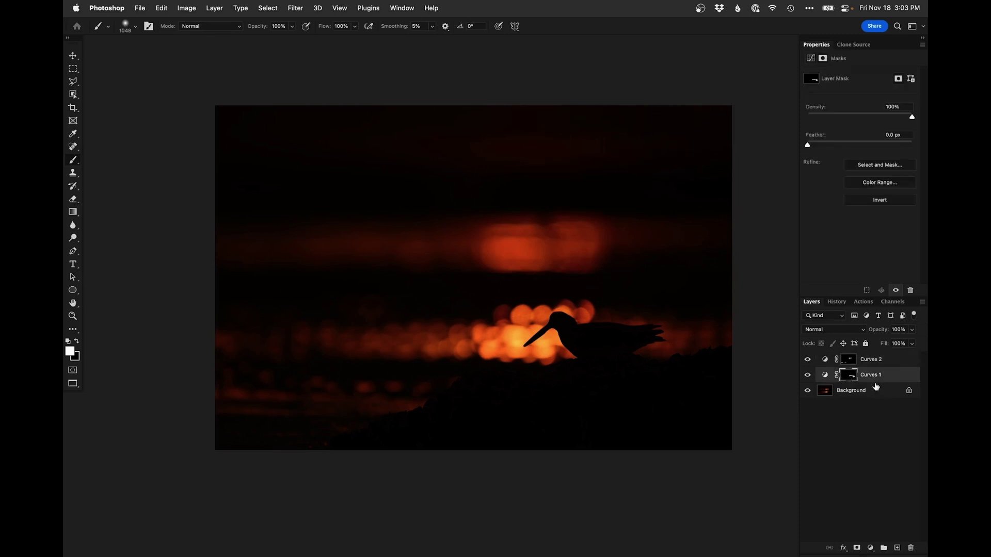
pyautogui.press('[')
pyautogui.press('[')
pyautogui.moveTo(480, 375); pyautogui.dragTo(454, 375)
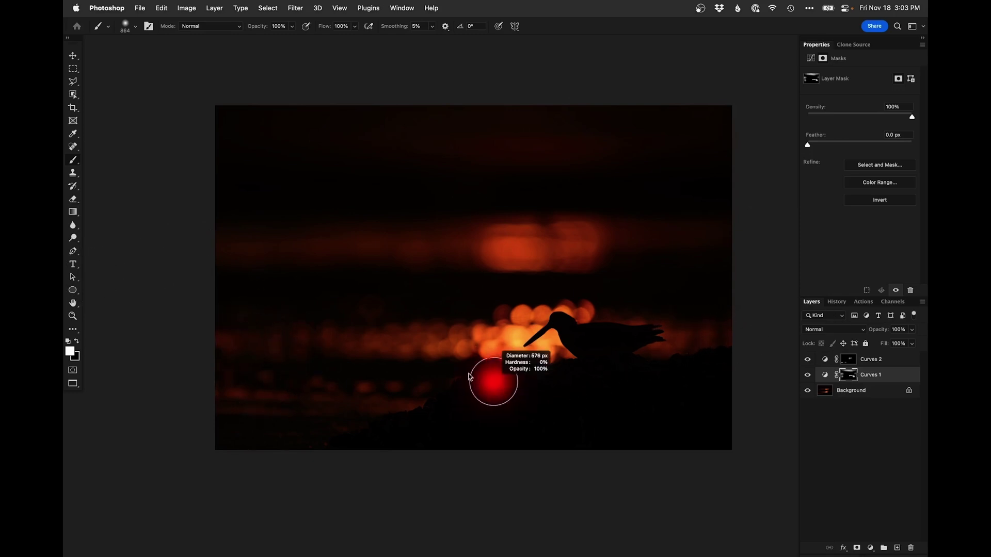
# - Compare the sunset photo with and without its Curves layers by showing the Background alone several times
pyautogui.keyDown('alt'); pyautogui.click(808, 392); pyautogui.keyUp('alt')
pyautogui.keyDown('alt'); pyautogui.click(808, 392); pyautogui.keyUp('alt')
pyautogui.keyDown('alt'); pyautogui.click(808, 391); pyautogui.keyUp('alt')
pyautogui.keyDown('alt'); pyautogui.click(808, 392); pyautogui.keyUp('alt')
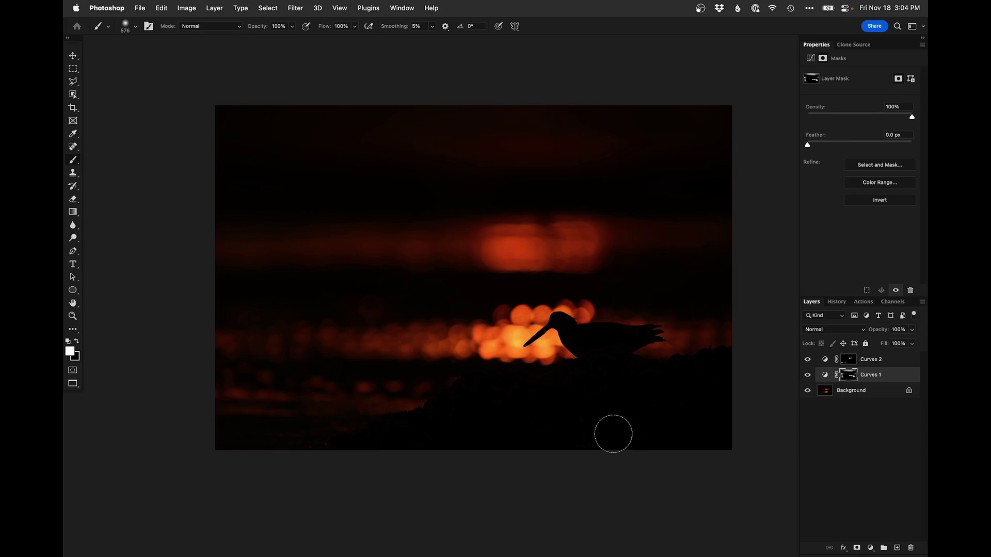
pyautogui.keyDown('alt'); pyautogui.click(808, 392); pyautogui.keyUp('alt')
pyautogui.keyDown('alt'); pyautogui.click(808, 392); pyautogui.keyUp('alt')
pyautogui.keyDown('alt'); pyautogui.click(807, 392); pyautogui.keyUp('alt')
pyautogui.keyDown('alt'); pyautogui.click(807, 392); pyautogui.keyUp('alt')
# - Save and close the finished dark sunset photo and switch back to Lightroom Classic
pyautogui.moveTo(556, 402); pyautogui.dragTo(545, 393)
pyautogui.press('super+w')
pyautogui.press('Escape')
pyautogui.press('shift+super+a')
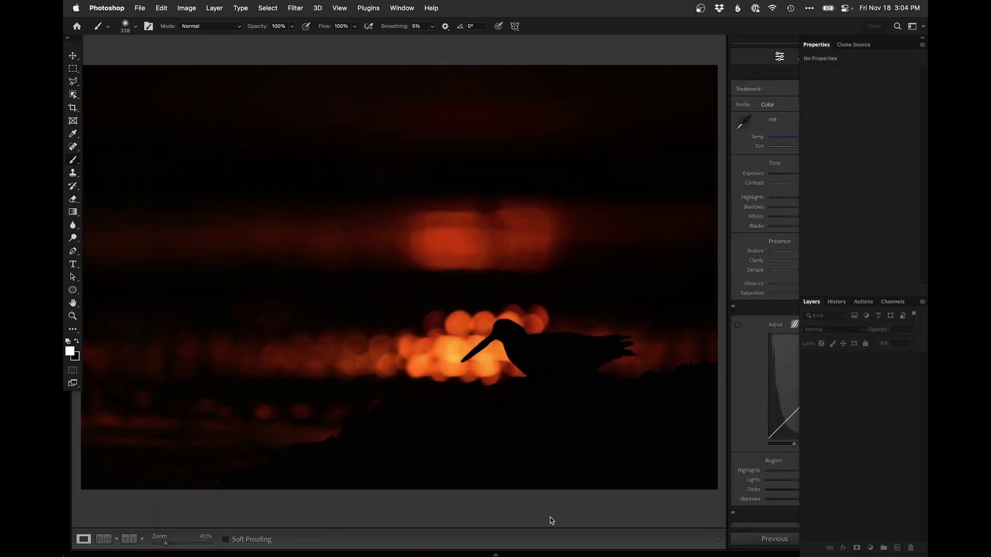
# - Reset the develop settings and crop of the original _DS97094 NEF to its unedited state
pyautogui.press('super+alt+1')
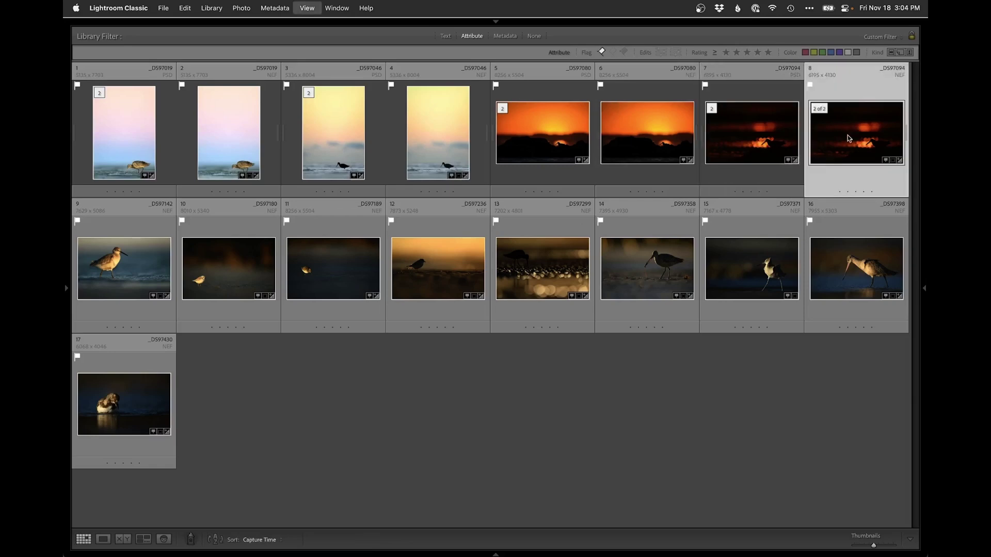
pyautogui.press('d')
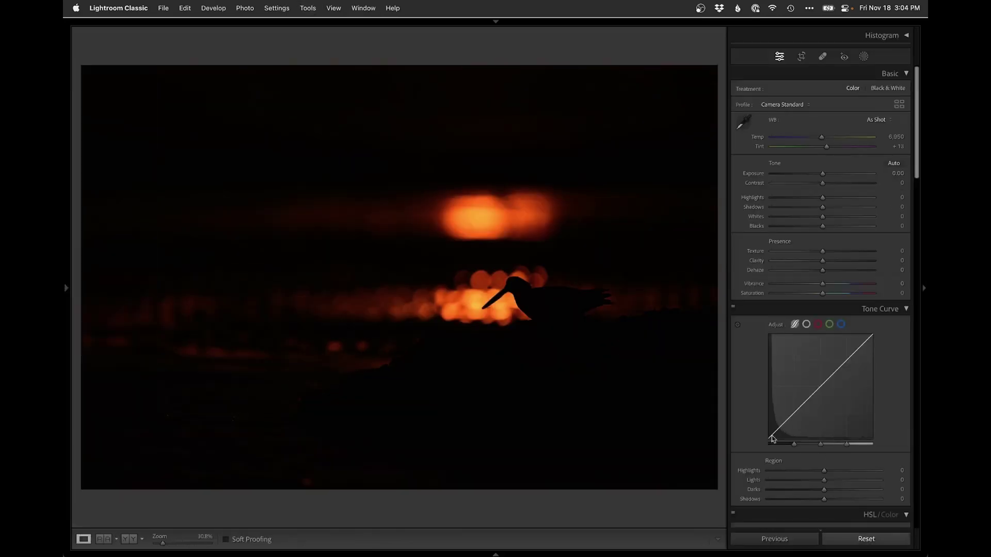
pyautogui.press('g')
# - Compare the finished _DS97094 PSD with its unedited NEF side by side and full size
pyautogui.keyDown('super'); pyautogui.click(744, 149); pyautogui.keyUp('super')
pyautogui.press('n')
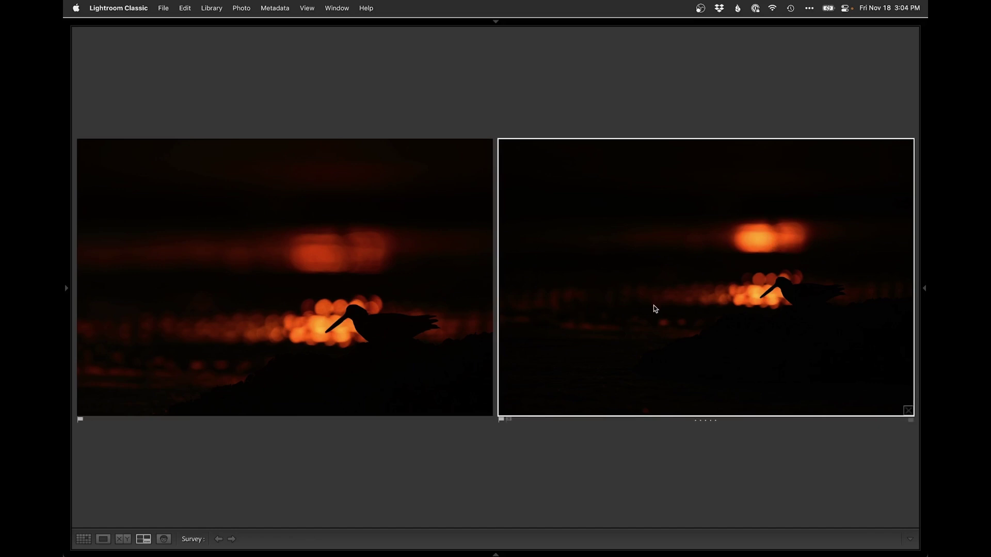
pyautogui.doubleClick(629, 303)
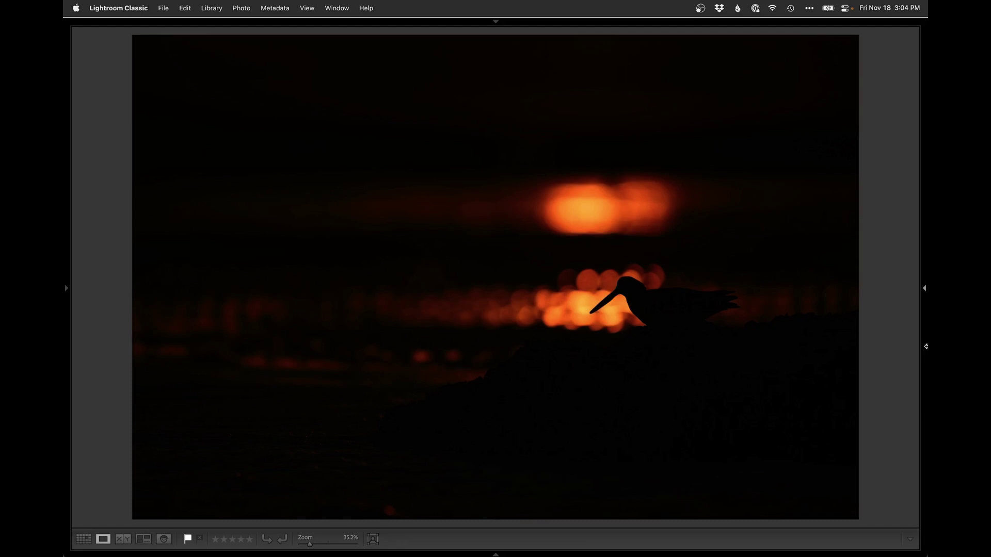
pyautogui.press('Left')
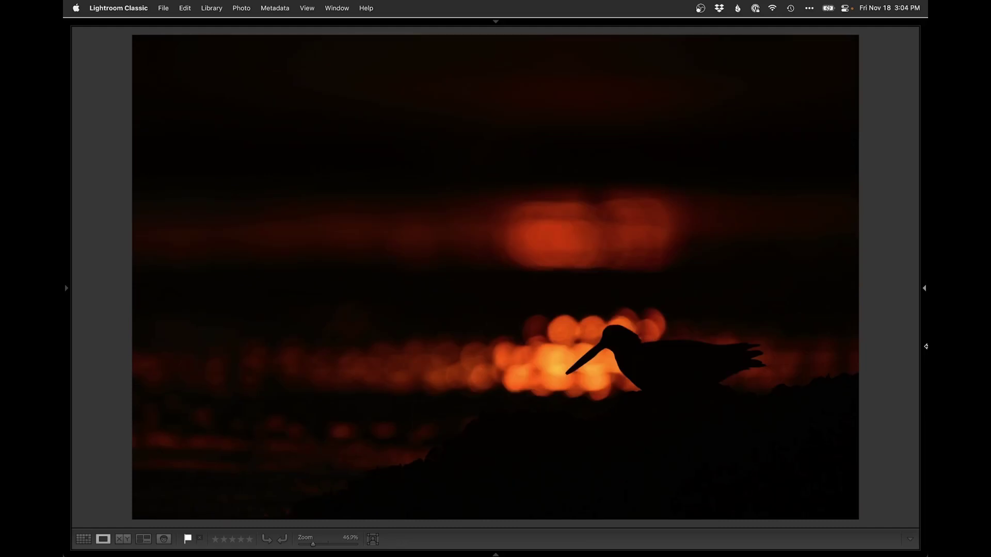
pyautogui.press('super+minus')
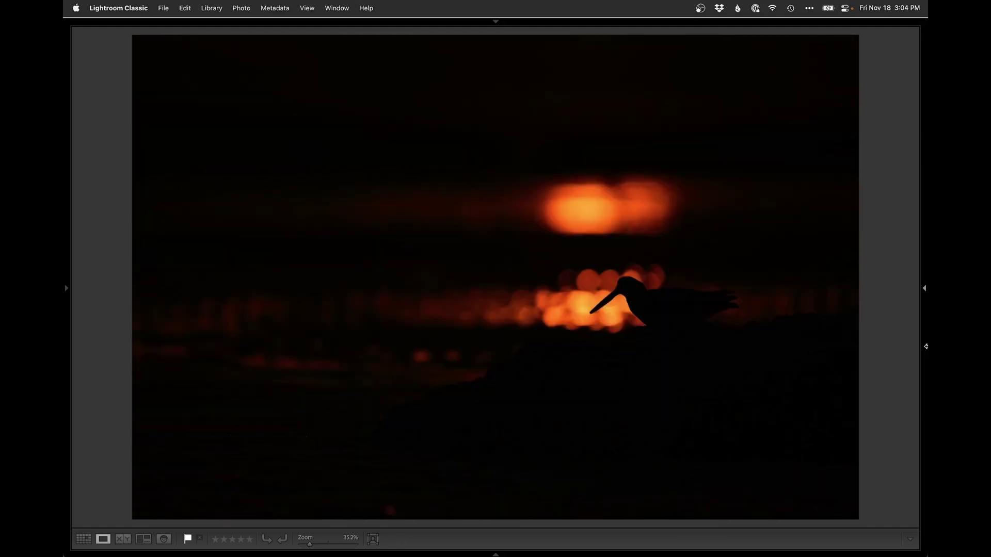
pyautogui.press('super+equal')
pyautogui.press('g')
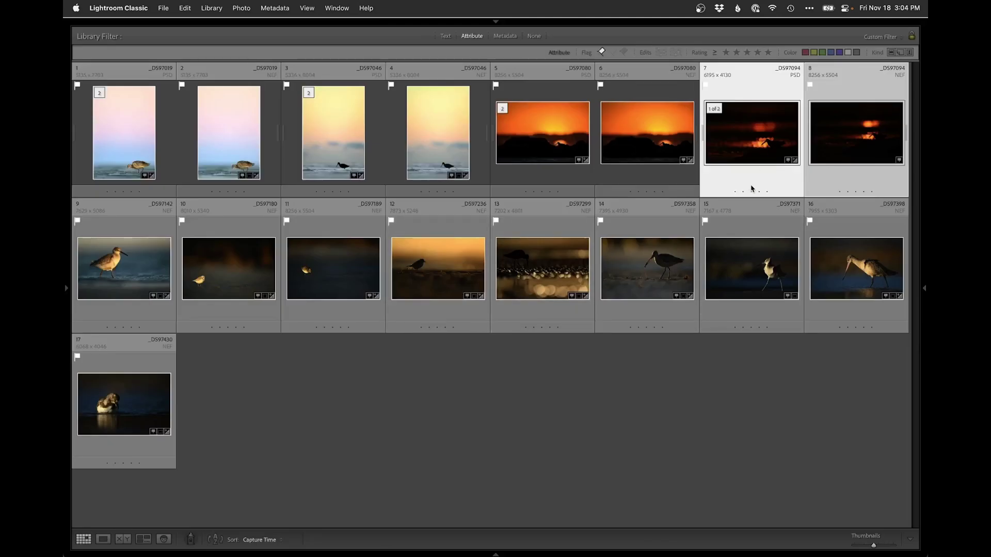
pyautogui.click(855, 177)
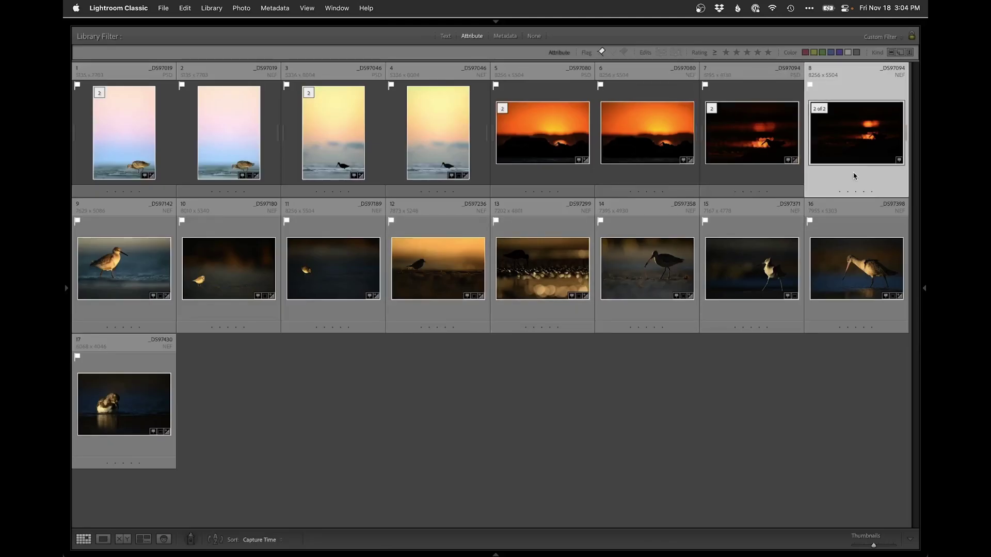
pyautogui.doubleClick(766, 143)
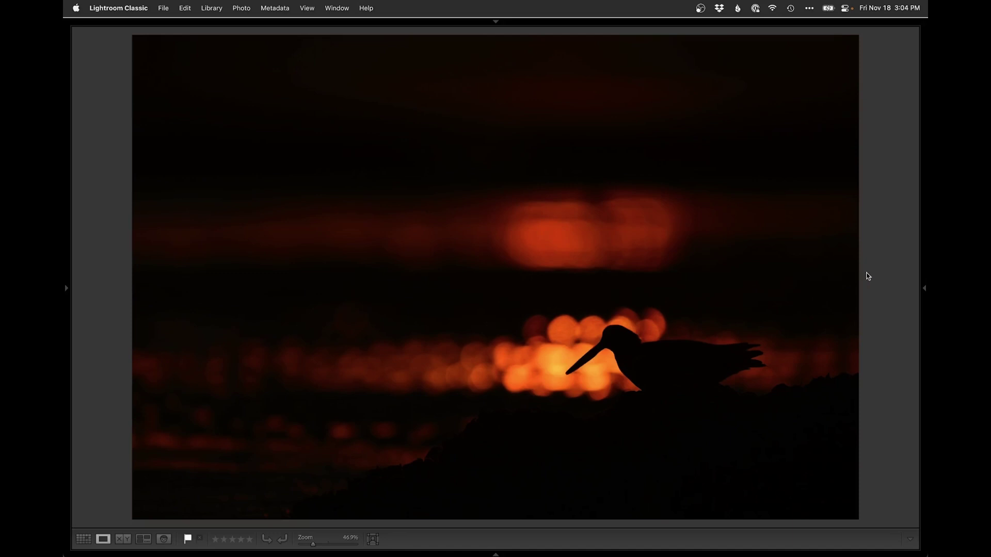
# - Crop in from behind the bird in _DS97142.NEF at the original aspect ratio and set Saturation to +8
pyautogui.moveTo(701, 1)
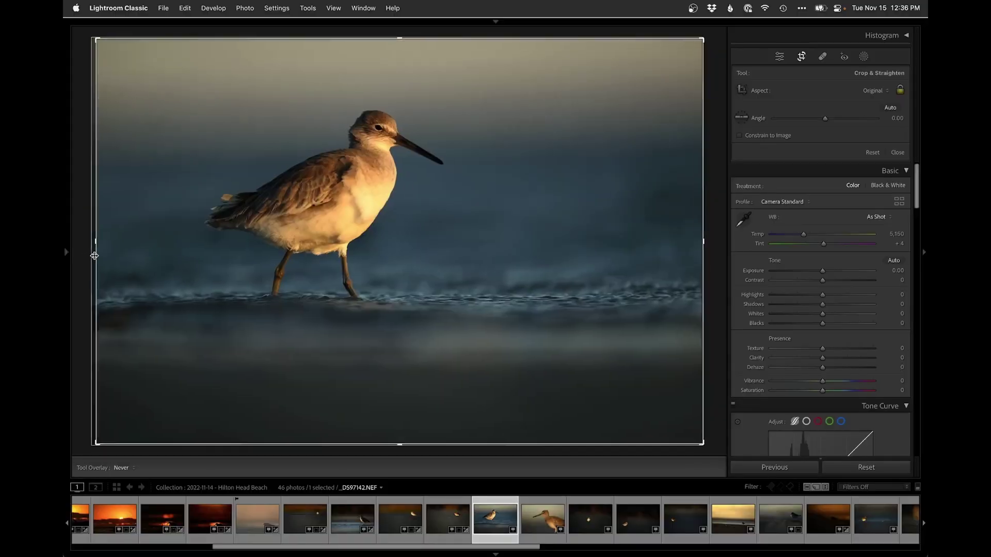
pyautogui.moveTo(94, 255); pyautogui.dragTo(114, 256)
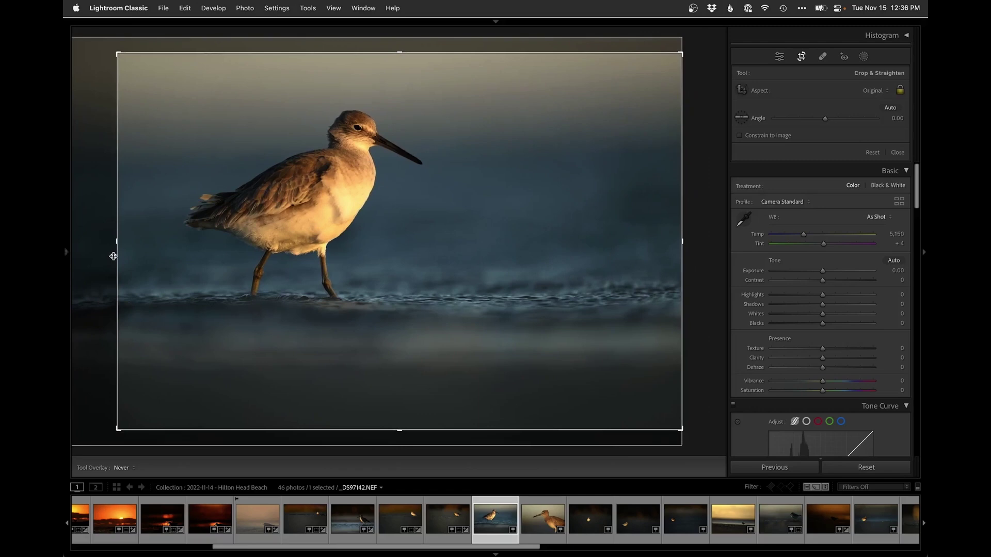
pyautogui.press('Return')
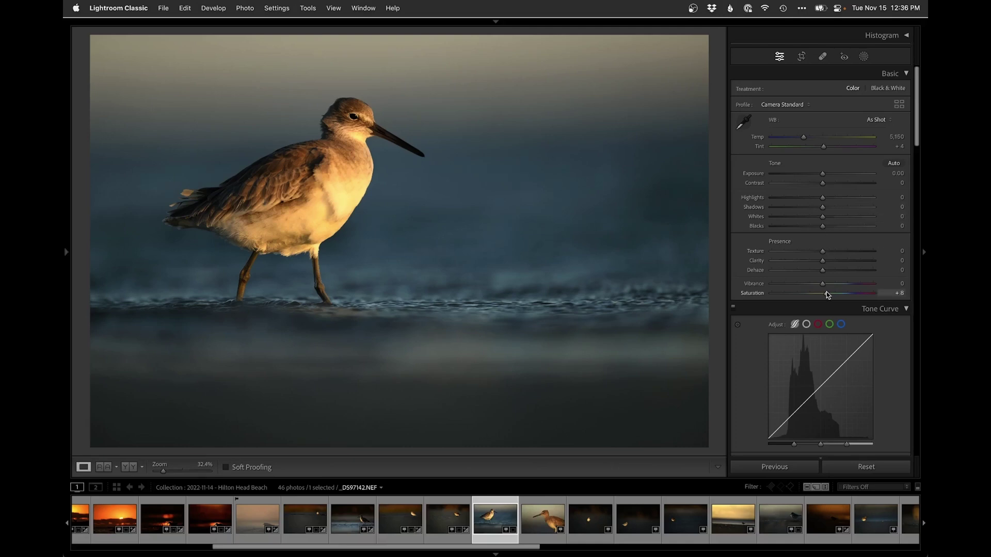
pyautogui.press('Right')
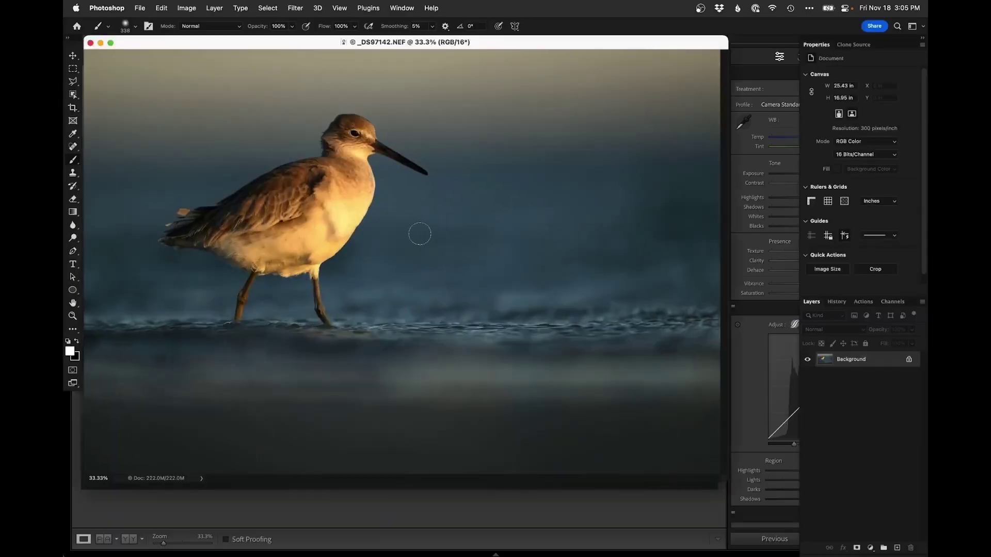
# - Add a Curves layer to the walking shorebird photo that lowers input 208 to output 190, and invert its mask to black
pyautogui.press('f')
pyautogui.click(449, 266)
pyautogui.click(441, 259)
pyautogui.moveTo(447, 239); pyautogui.dragTo(428, 316)
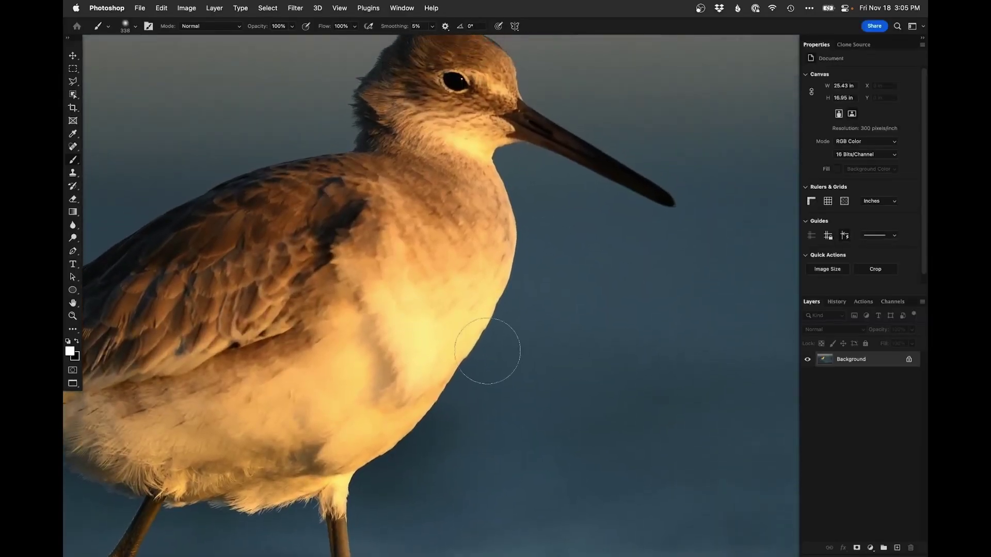
pyautogui.click(871, 548)
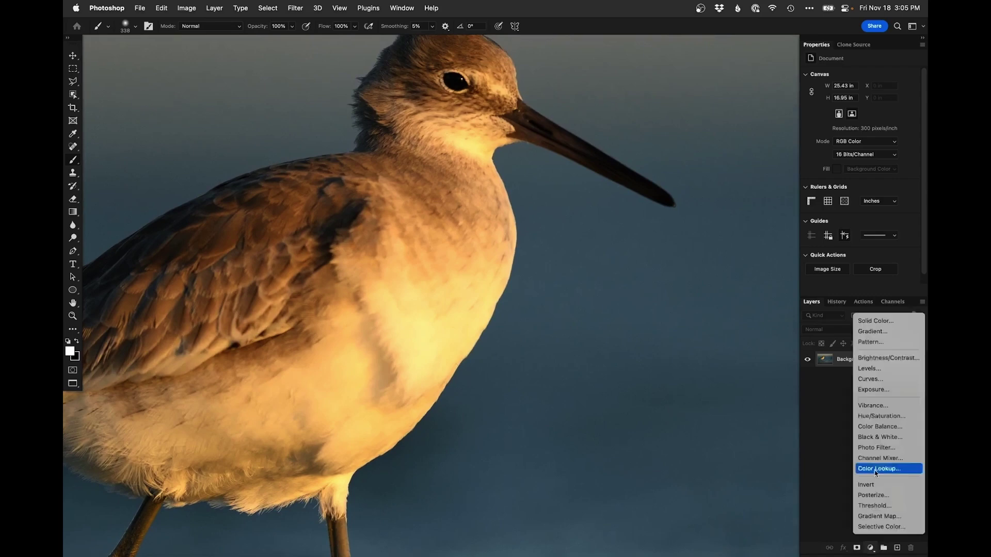
pyautogui.click(870, 379)
pyautogui.click(896, 121)
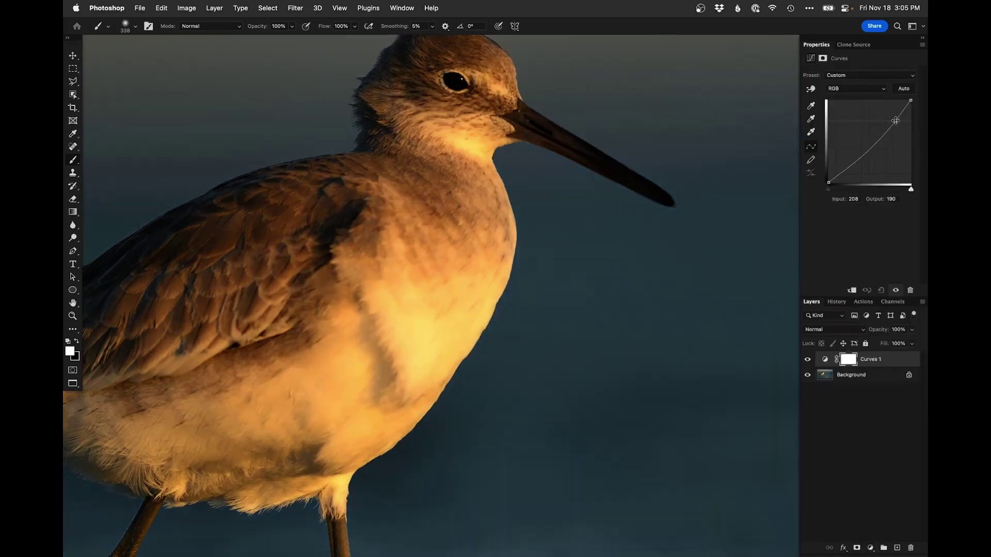
pyautogui.press('super+i')
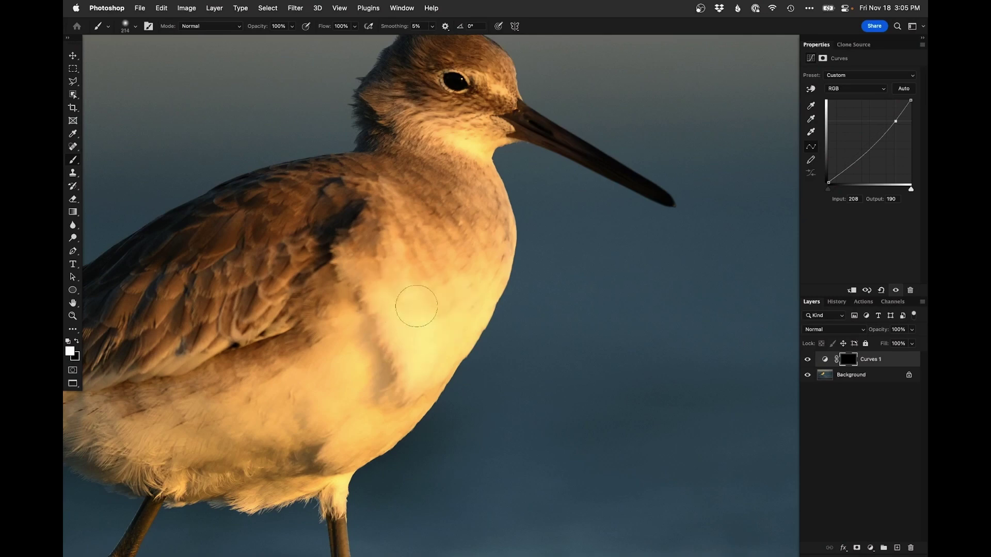
# - Paint white on the Curves 1 mask over the bright feathers of the bird's breast and throat
pyautogui.moveTo(392, 304)
pyautogui.mouseDown()
pyautogui.moveTo(415, 306)
pyautogui.moveTo(401, 308)
pyautogui.moveTo(408, 284)
pyautogui.mouseUp()
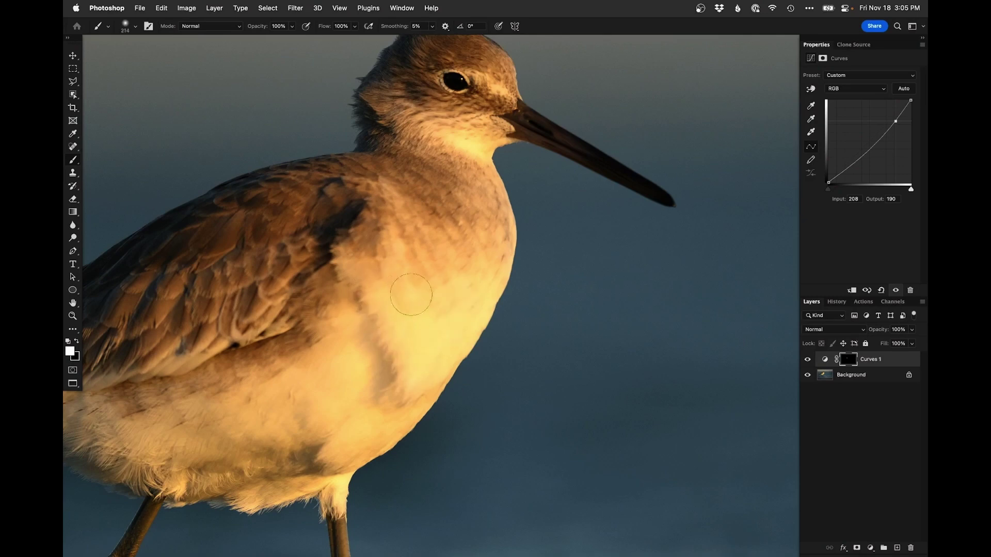
pyautogui.moveTo(481, 154); pyautogui.dragTo(443, 146)
pyautogui.keyDown('alt'); pyautogui.click(465, 166); pyautogui.keyUp('alt')
pyautogui.keyDown('alt'); pyautogui.click(465, 254); pyautogui.keyUp('alt')
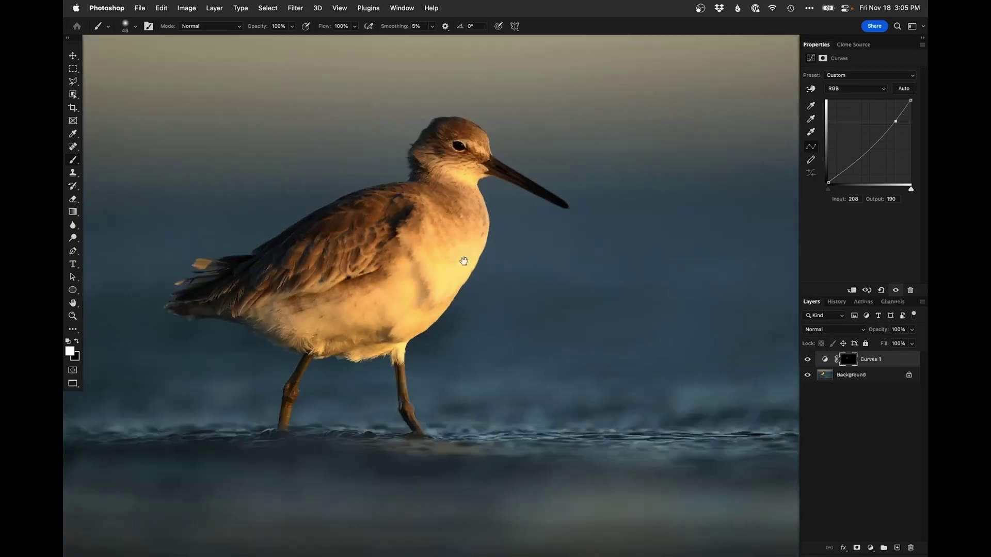
pyautogui.moveTo(468, 225); pyautogui.dragTo(450, 270)
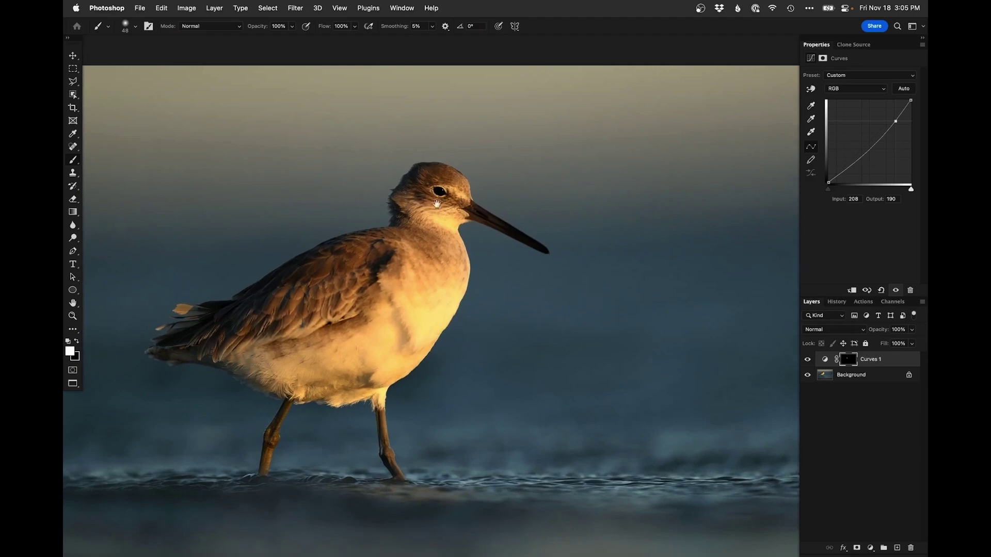
# - Add a second Curves layer that raises input 154 to output 196, and invert its mask to black
pyautogui.click(870, 546)
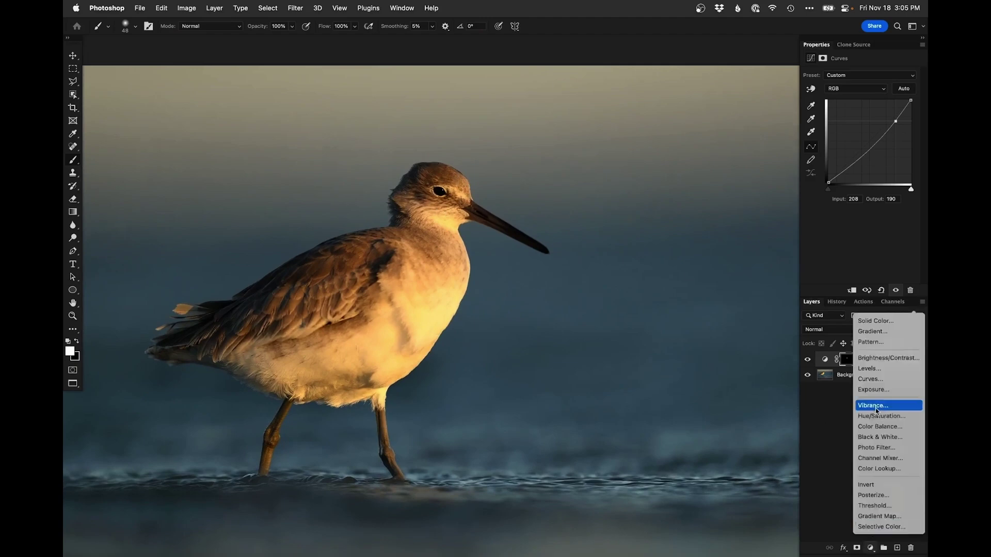
pyautogui.click(884, 377)
pyautogui.moveTo(883, 123); pyautogui.dragTo(878, 118)
pyautogui.press('super+i')
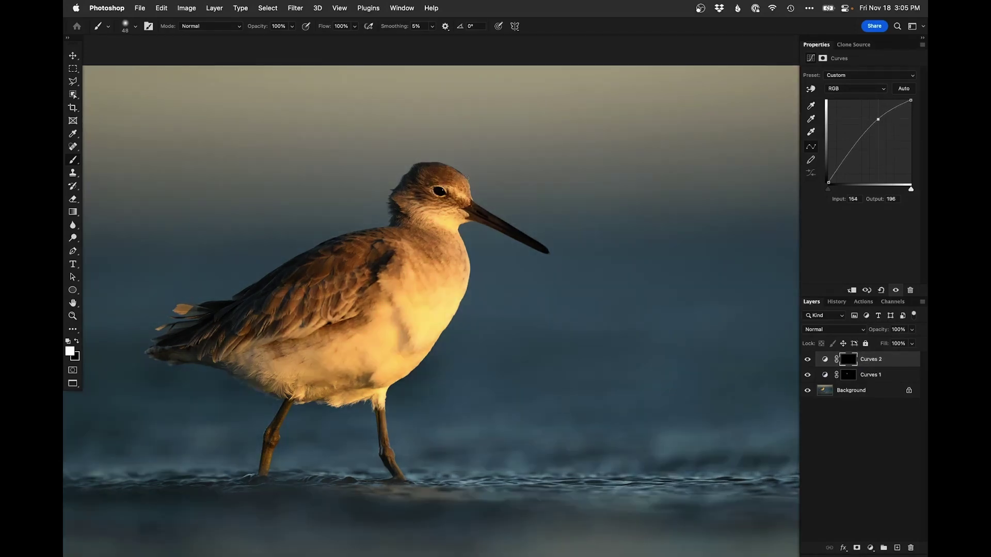
# - Paint white on the Curves 2 mask over the bird's head and the area around its eye
pyautogui.moveTo(453, 192); pyautogui.dragTo(430, 191)
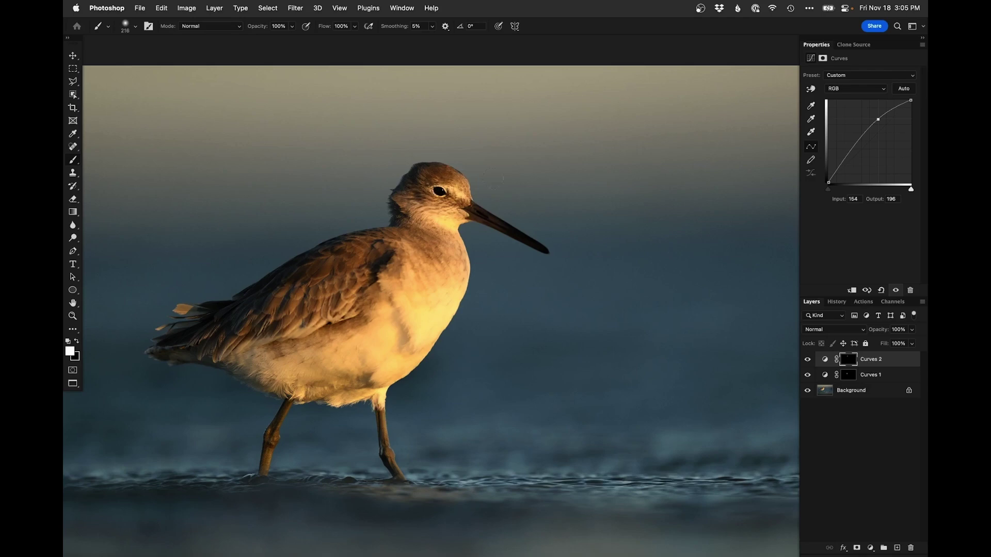
pyautogui.moveTo(418, 188); pyautogui.dragTo(423, 203)
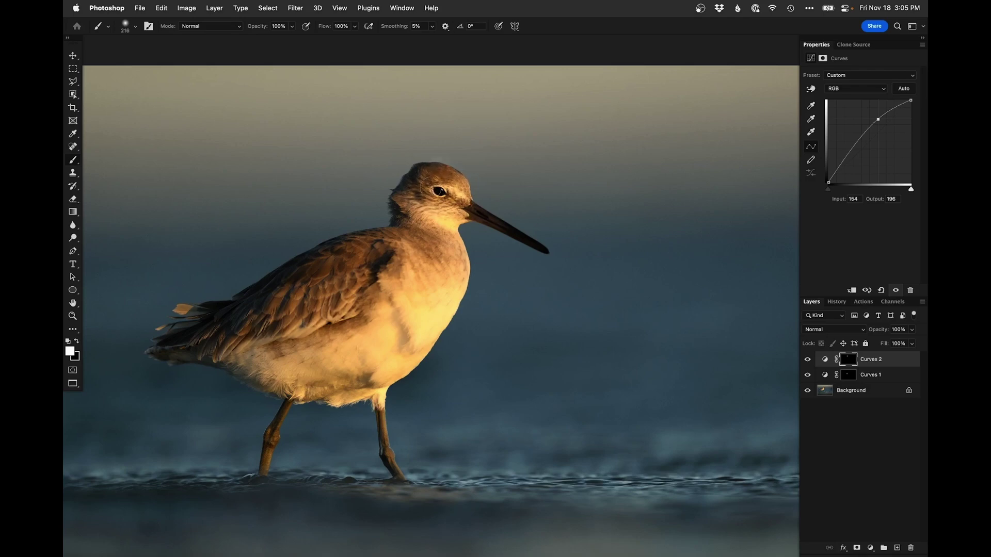
pyautogui.press('x')
pyautogui.press('x')
pyautogui.keyDown('ctrl'); pyautogui.keyDown('alt'); pyautogui.moveTo(375, 299); pyautogui.dragTo(403, 299); pyautogui.keyUp('alt'); pyautogui.keyUp('ctrl')
# - Add a third Curves layer with raised highlights and input 72 lowered to output 66, and invert its mask to black
pyautogui.click(871, 548)
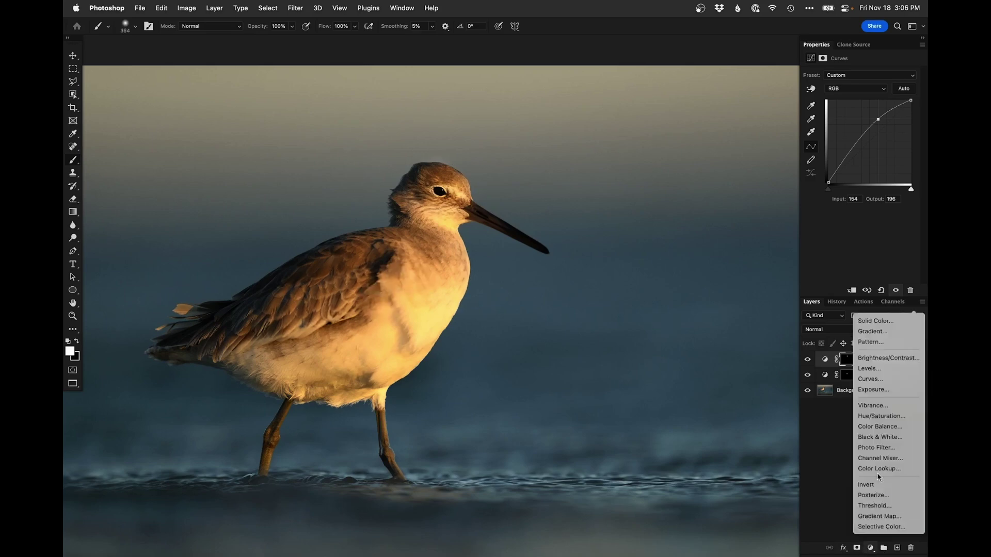
pyautogui.click(870, 379)
pyautogui.moveTo(880, 130); pyautogui.dragTo(882, 124)
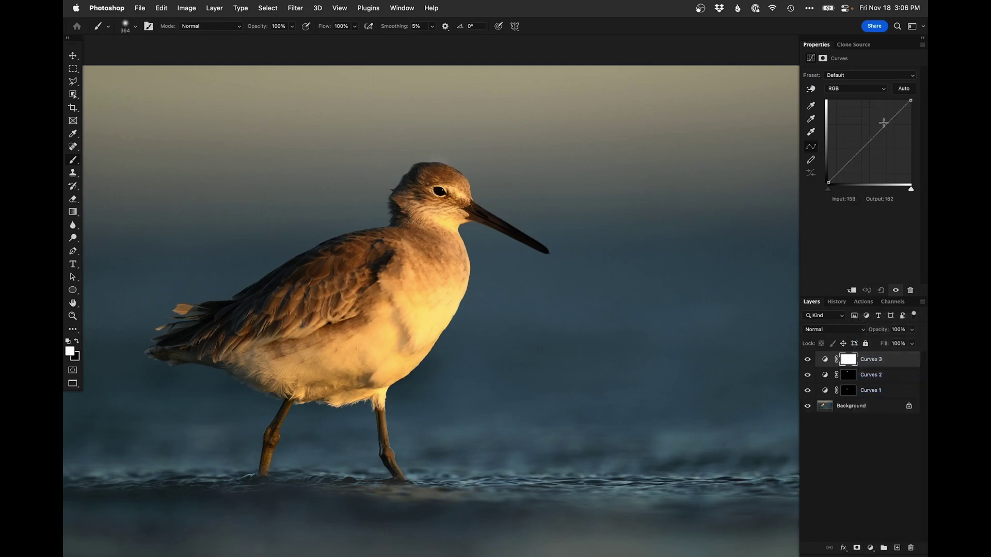
pyautogui.moveTo(850, 160); pyautogui.dragTo(852, 161)
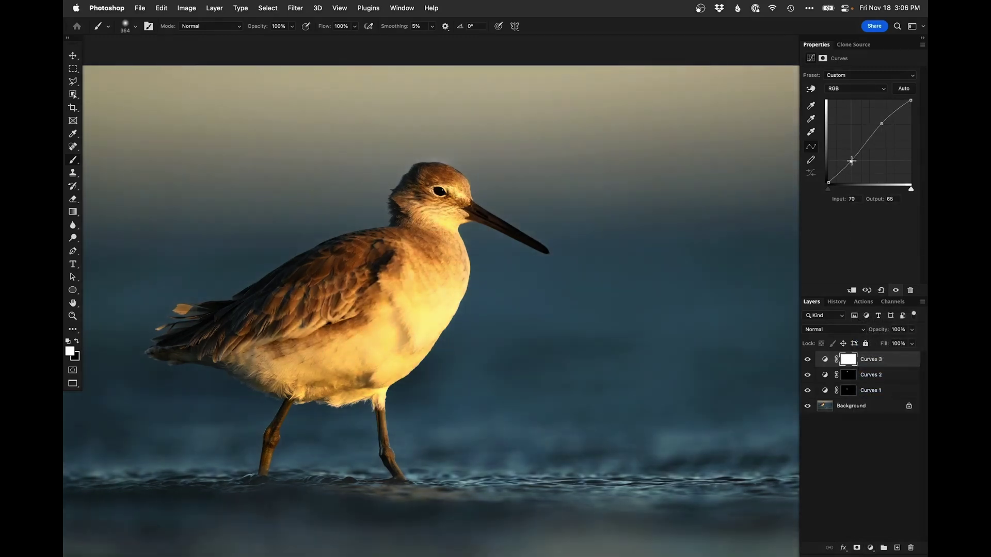
pyautogui.press('super+i')
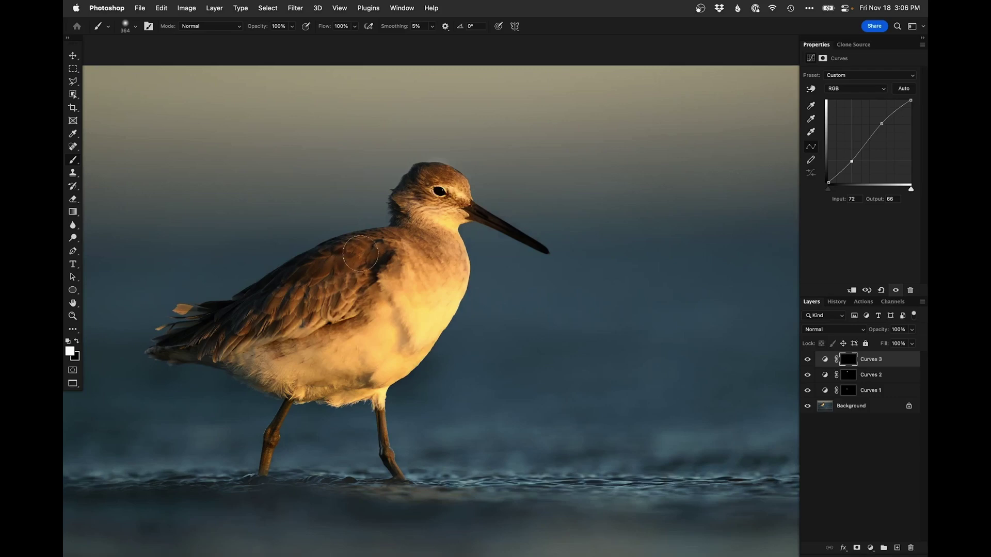
# - Paint white on the Curves 3 mask over the bird's upper wing feathers, and compare with the layer hidden
pyautogui.moveTo(353, 259)
pyautogui.mouseDown()
pyautogui.moveTo(334, 263)
pyautogui.moveTo(323, 286)
pyautogui.moveTo(336, 304)
pyautogui.mouseUp()
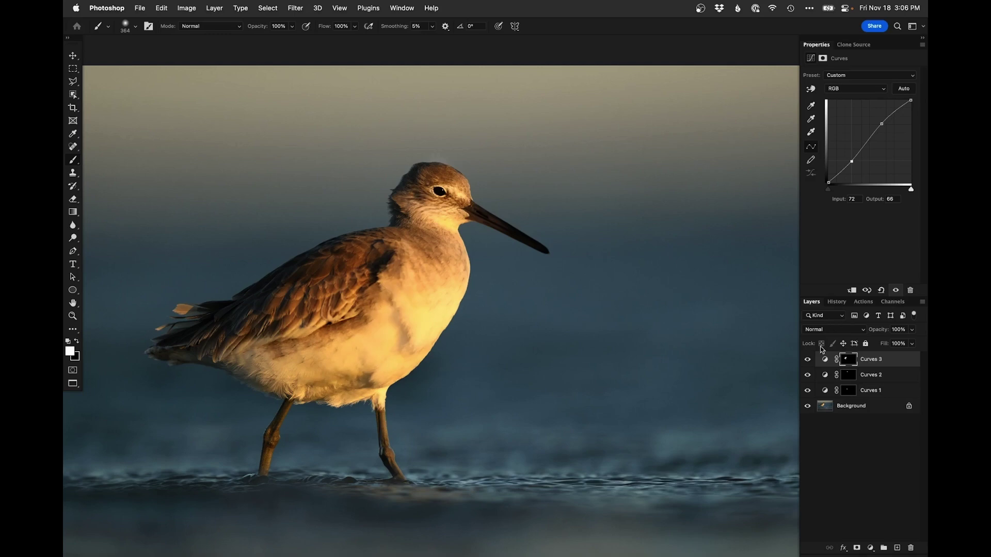
pyautogui.click(807, 359)
pyautogui.click(807, 360)
pyautogui.click(807, 360)
pyautogui.click(806, 360)
# - Reduce the Curves 3 layer's opacity to 53%
pyautogui.press('super+minus')
pyautogui.click(826, 360)
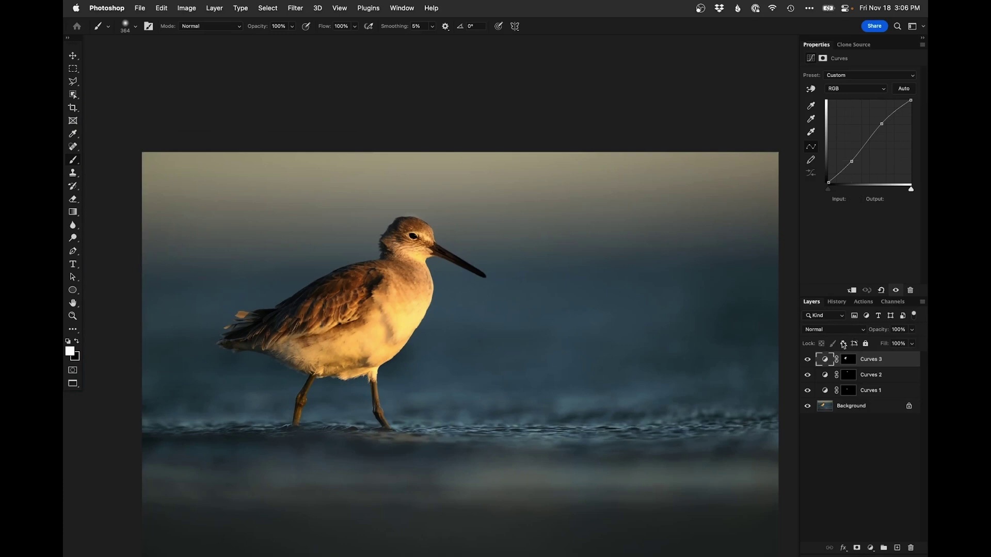
pyautogui.click(912, 330)
pyautogui.moveTo(894, 344); pyautogui.dragTo(892, 345)
pyautogui.moveTo(537, 416); pyautogui.dragTo(500, 349)
pyautogui.press('super+minus')
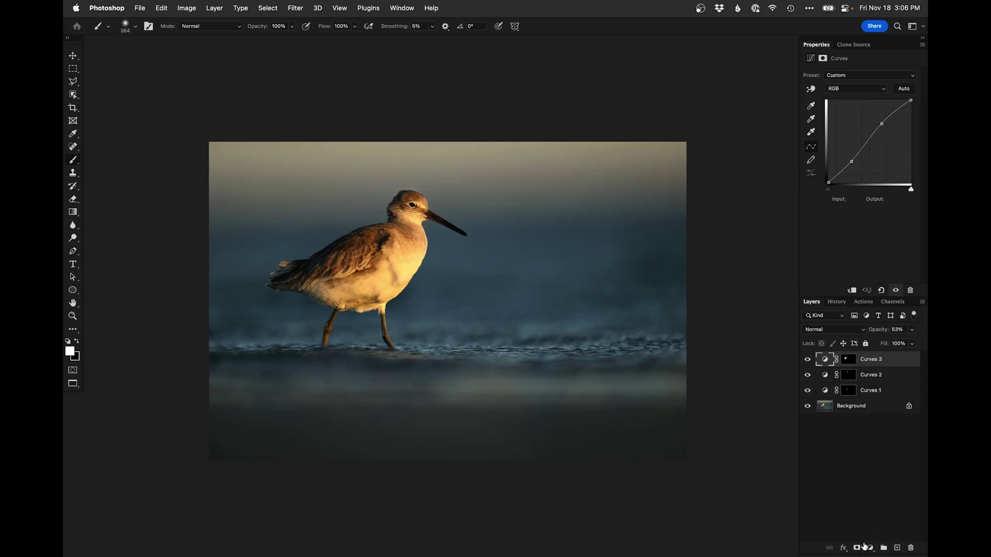
# - Add a fourth Curves layer with raised Blue midtones and a midtone point on the Red curve, and invert its mask to black
pyautogui.click(870, 547)
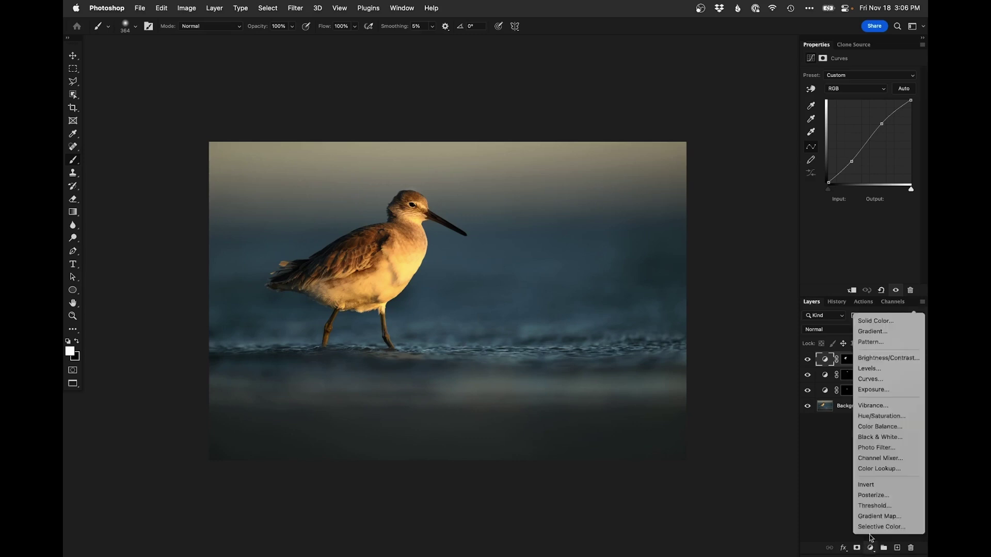
pyautogui.click(873, 380)
pyautogui.click(862, 88)
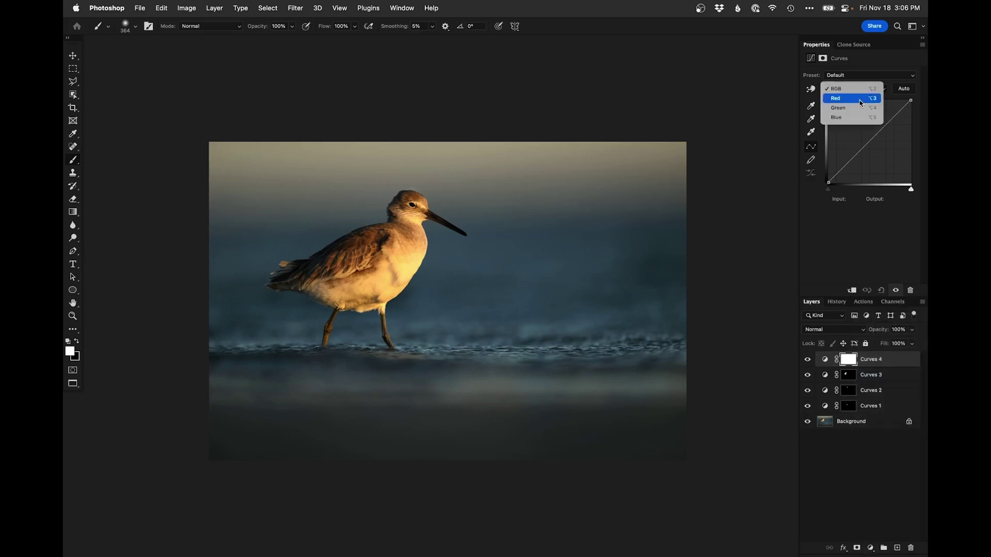
pyautogui.click(859, 117)
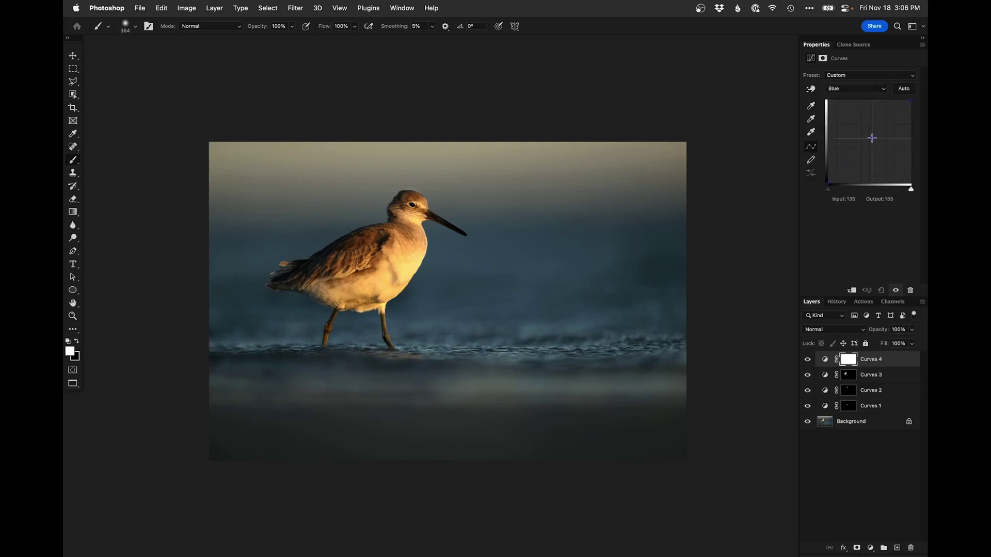
pyautogui.click(869, 136)
pyautogui.click(857, 89)
pyautogui.press('Return')
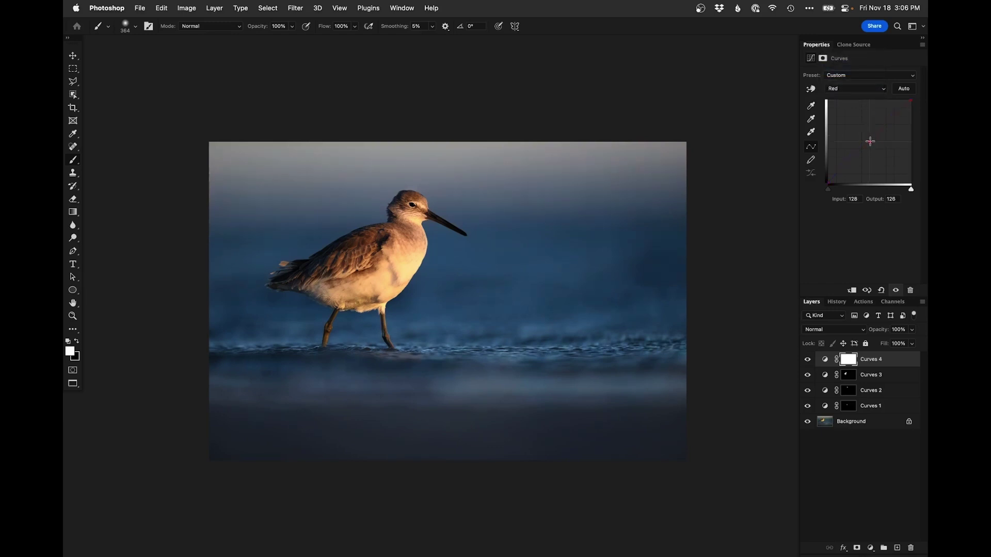
pyautogui.press('super+i')
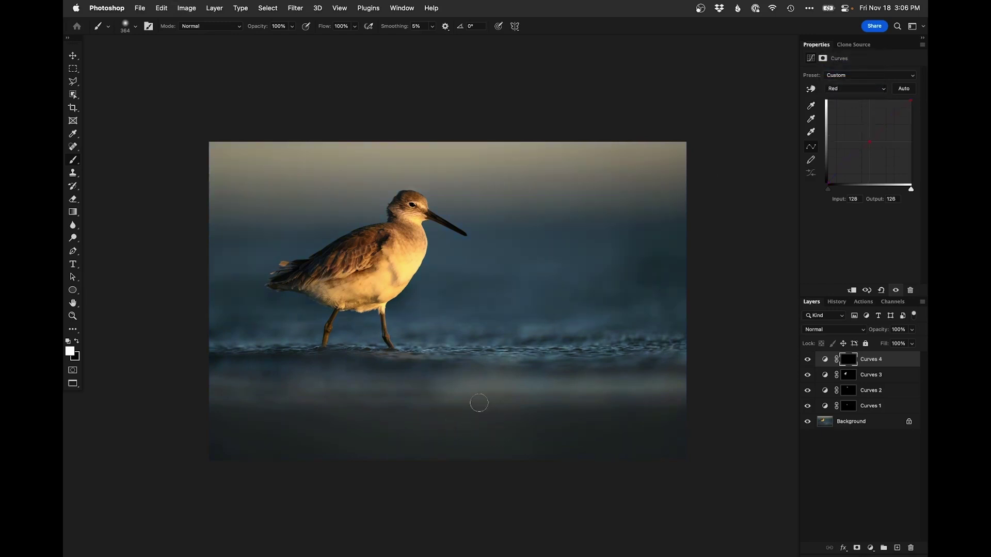
# - Paint white on the Curves 4 mask over the foreground water, and set the layer's opacity to 57%
pyautogui.moveTo(457, 413); pyautogui.dragTo(511, 442)
pyautogui.moveTo(139, 423)
pyautogui.mouseDown()
pyautogui.moveTo(489, 432)
pyautogui.moveTo(667, 373)
pyautogui.mouseUp()
pyautogui.click(913, 330)
pyautogui.click(825, 359)
pyautogui.click(808, 360)
pyautogui.click(808, 360)
# - Add a fifth Curves layer that lowers input 255 to output 124, and invert its mask to black
pyautogui.keyDown('super'); pyautogui.click(285, 270); pyautogui.keyUp('super')
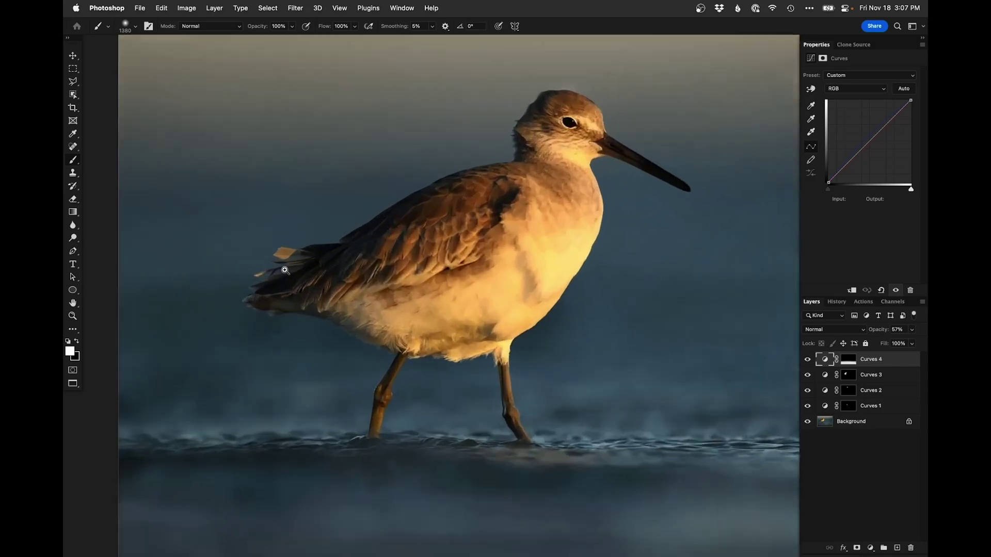
pyautogui.click(323, 293)
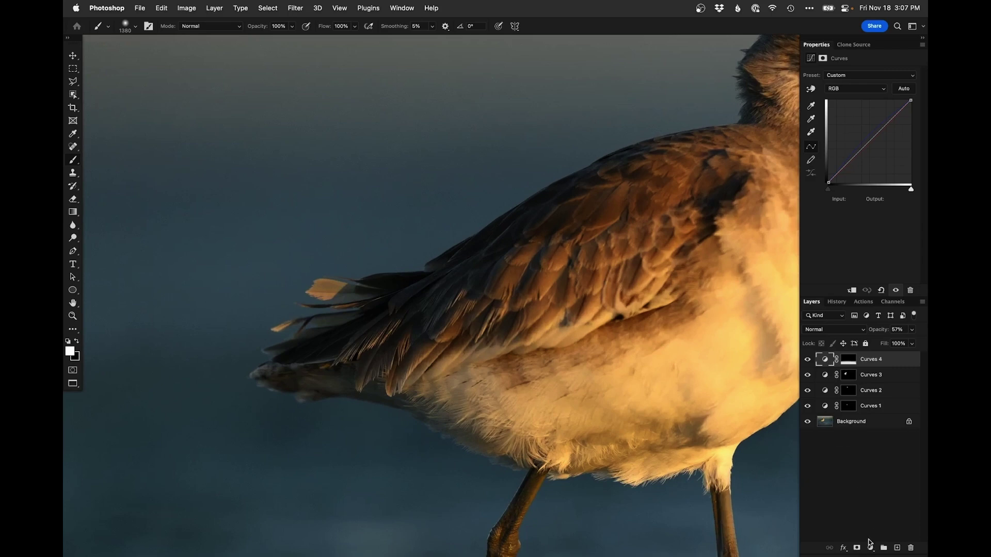
pyautogui.click(871, 548)
pyautogui.click(872, 379)
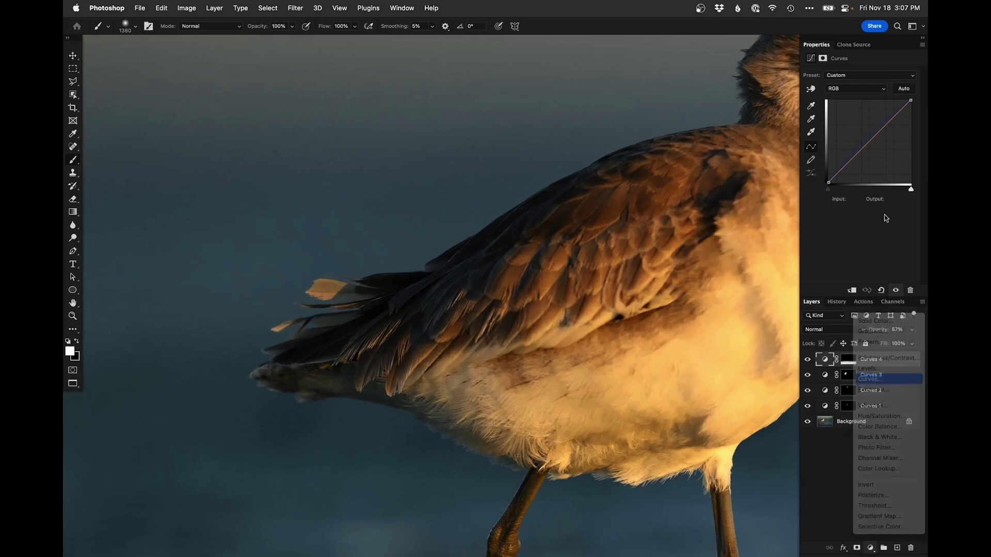
pyautogui.moveTo(911, 101); pyautogui.dragTo(922, 141)
pyautogui.press('super+i')
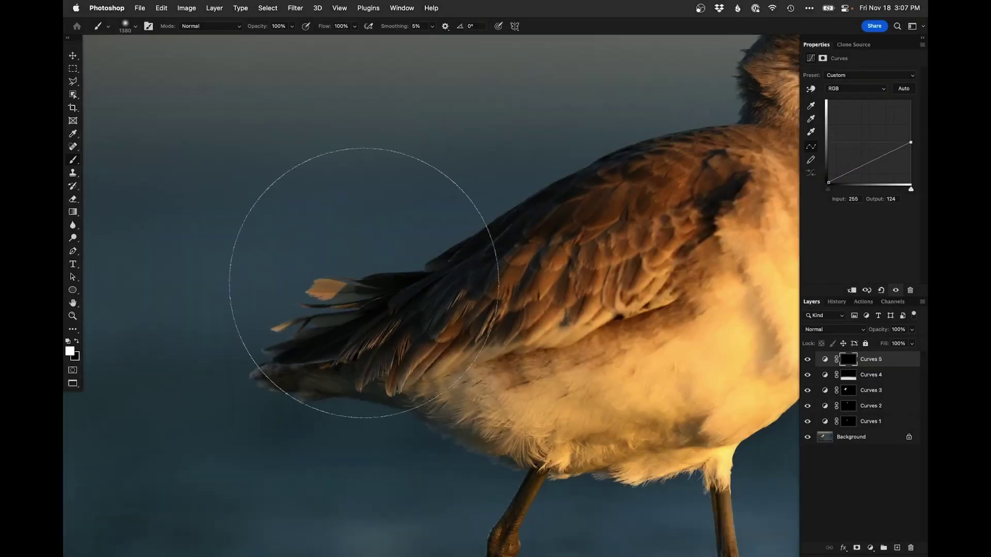
# - Paint the Curves 5 mask with a 9-pixel brush over the lower bright tail feather tip, and compare with the layer hidden
pyautogui.scroll(1, 327, 289)
pyautogui.rightClick(332, 289)
pyautogui.click(345, 382)
pyautogui.press('Return')
pyautogui.keyDown('ctrl'); pyautogui.keyDown('alt'); pyautogui.moveTo(292, 346); pyautogui.dragTo(276, 346); pyautogui.keyUp('alt'); pyautogui.keyUp('ctrl')
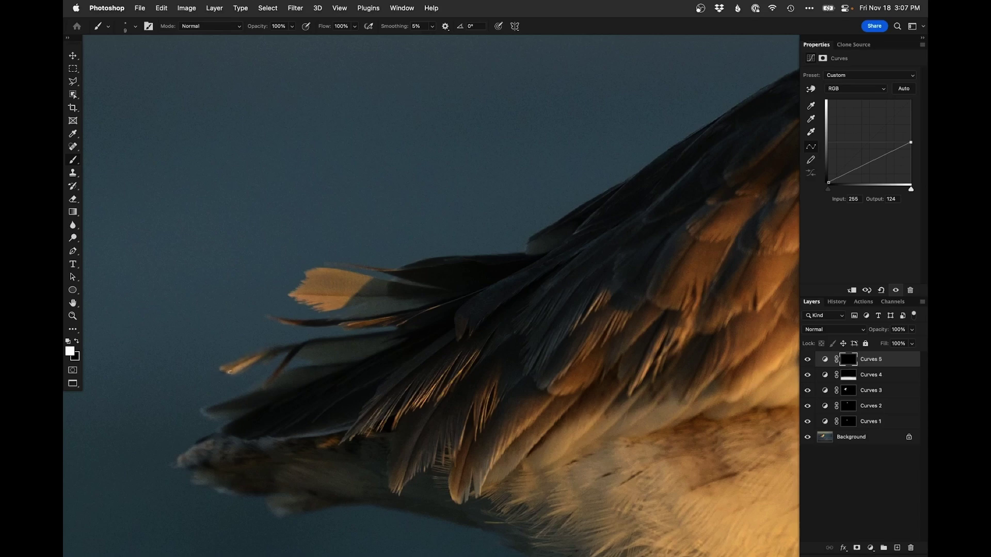
pyautogui.moveTo(262, 354); pyautogui.dragTo(245, 364)
pyautogui.press('x')
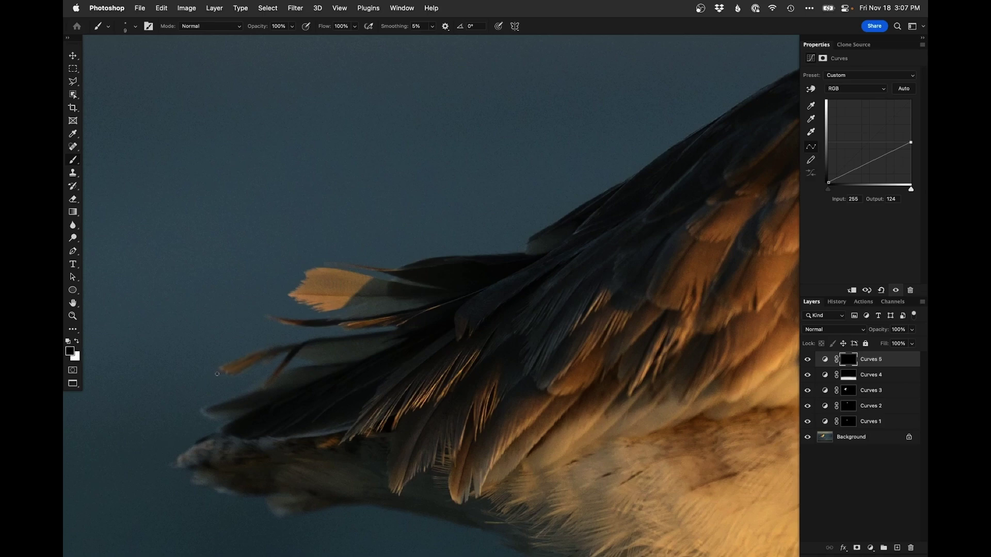
pyautogui.keyDown('alt'); pyautogui.click(259, 372); pyautogui.keyUp('alt')
pyautogui.keyDown('alt'); pyautogui.click(258, 372); pyautogui.keyUp('alt')
pyautogui.keyDown('alt'); pyautogui.click(259, 382); pyautogui.keyUp('alt')
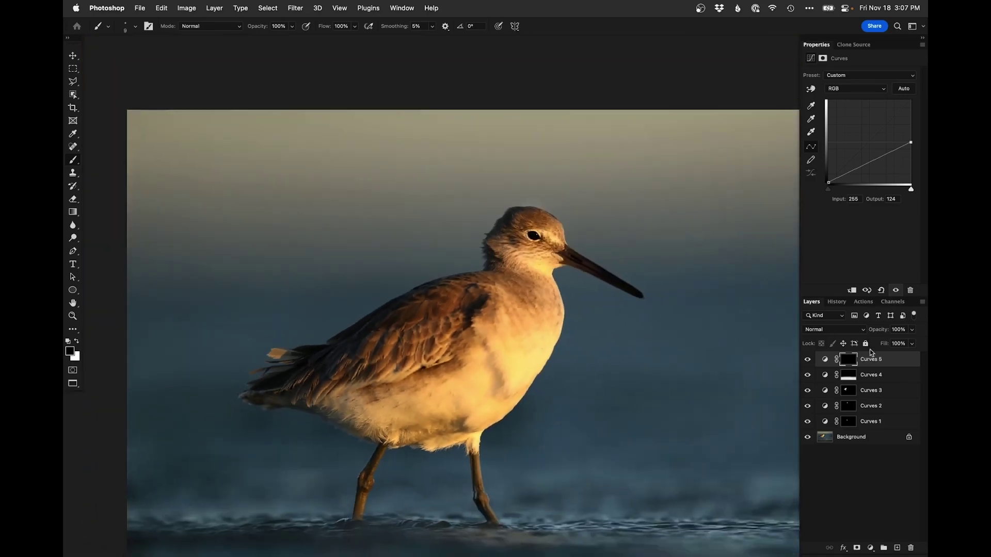
pyautogui.click(808, 360)
pyautogui.click(808, 360)
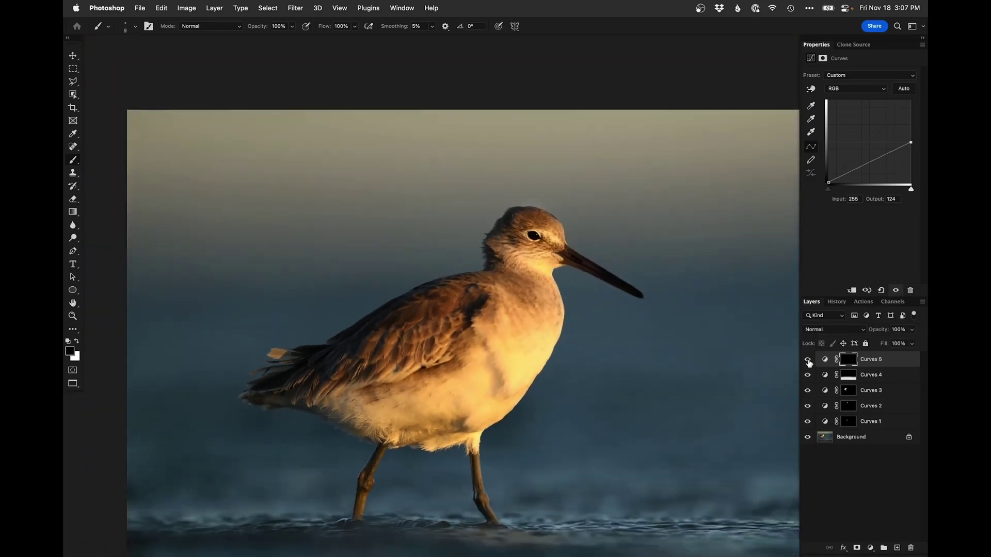
# - Try the Luminosity blend mode on the Curves 5 layer, and undo the change
pyautogui.click(824, 331)
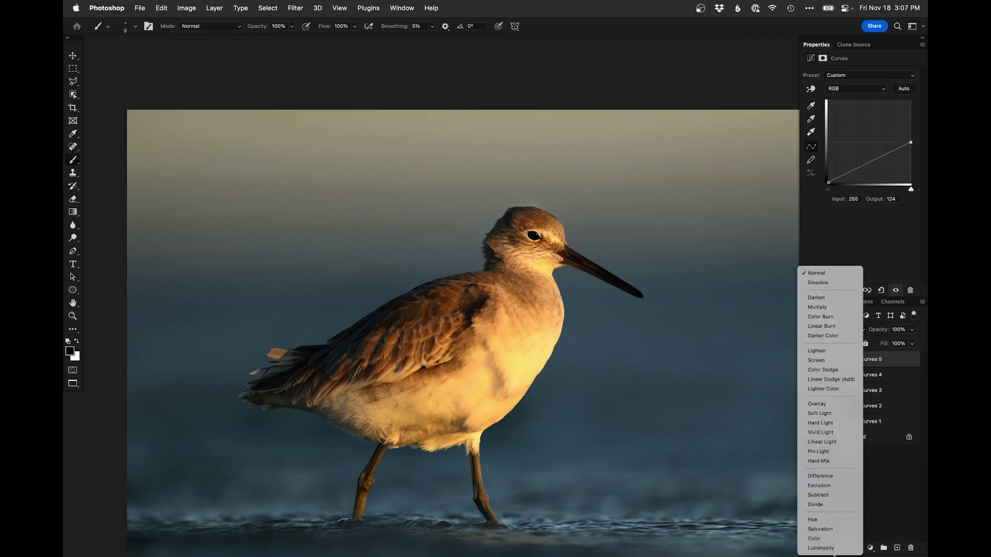
pyautogui.click(830, 548)
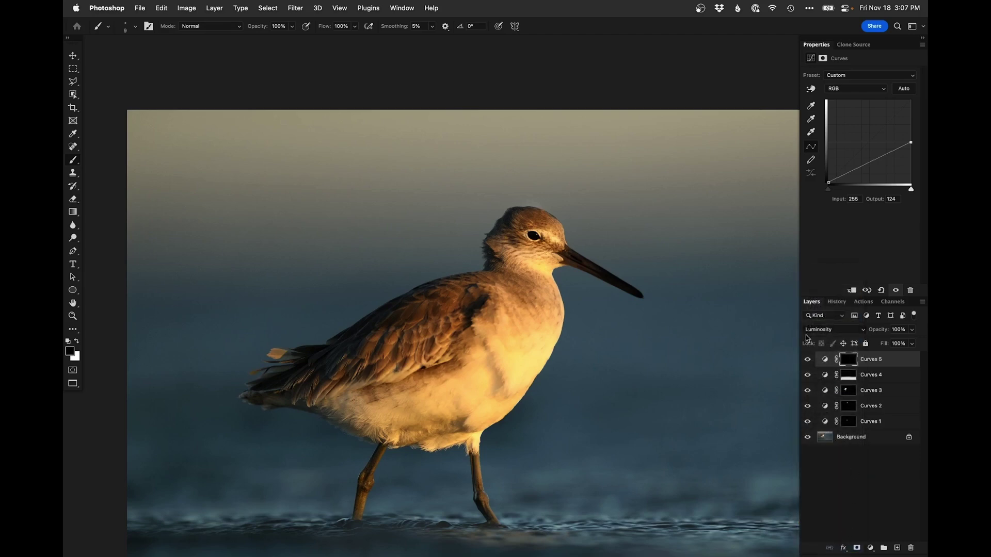
pyautogui.click(807, 360)
pyautogui.click(807, 360)
pyautogui.press('super+z')
pyautogui.press('shift+super+z')
pyautogui.press('super+z')
# - Draw a rectangular selection around the wide bright tail feather tip with the Background layer active
pyautogui.keyDown('super'); pyautogui.click(272, 360); pyautogui.keyUp('super')
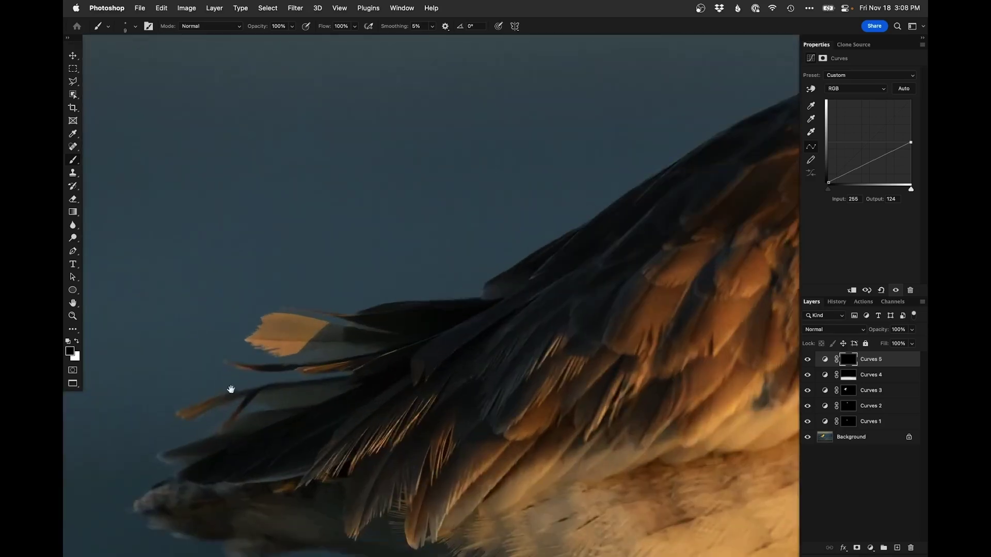
pyautogui.moveTo(292, 360); pyautogui.dragTo(387, 330)
pyautogui.keyDown('super'); pyautogui.click(376, 315); pyautogui.keyUp('super')
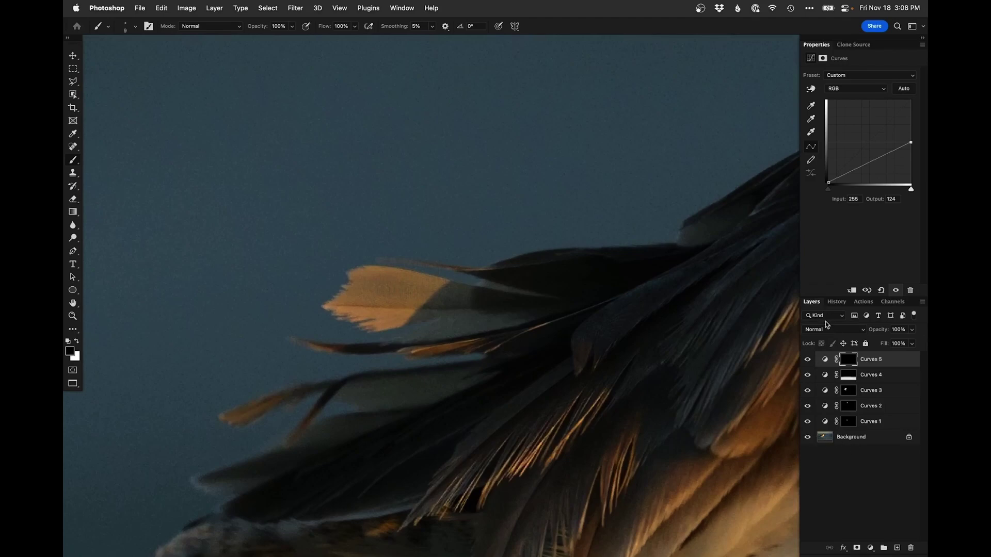
pyautogui.click(826, 438)
pyautogui.press('m')
pyautogui.moveTo(270, 211); pyautogui.dragTo(516, 396)
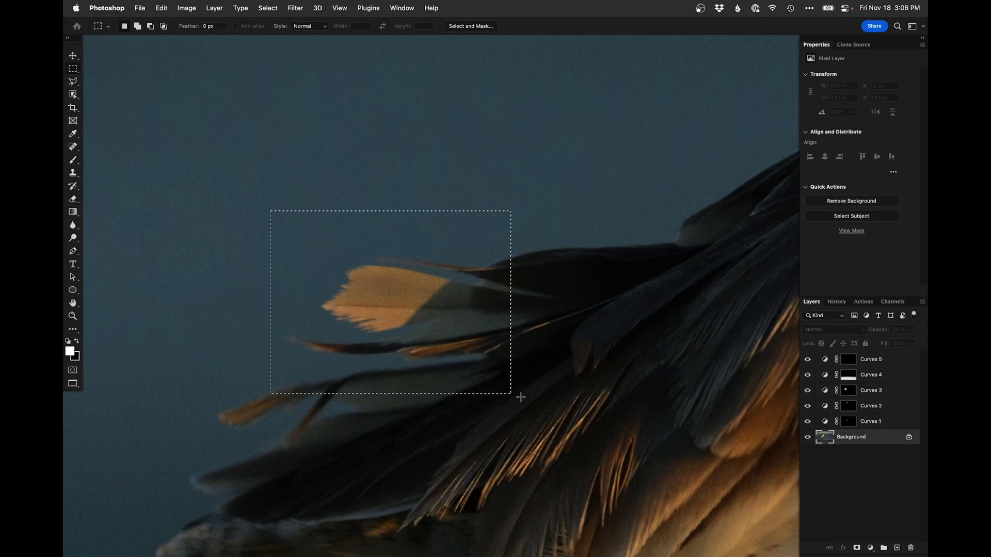
pyautogui.keyDown('alt'); pyautogui.click(391, 322); pyautogui.keyUp('alt')
pyautogui.keyDown('alt'); pyautogui.click(390, 322); pyautogui.keyUp('alt')
pyautogui.keyDown('super'); pyautogui.click(391, 322); pyautogui.keyUp('super')
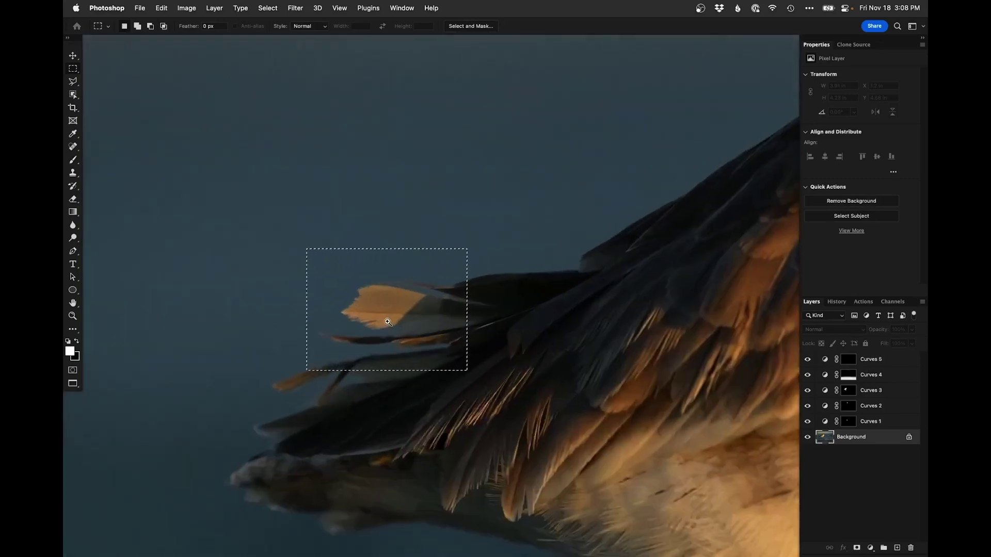
pyautogui.keyDown('super'); pyautogui.click(390, 322); pyautogui.keyUp('super')
pyautogui.keyDown('super'); pyautogui.click(391, 322); pyautogui.keyUp('super')
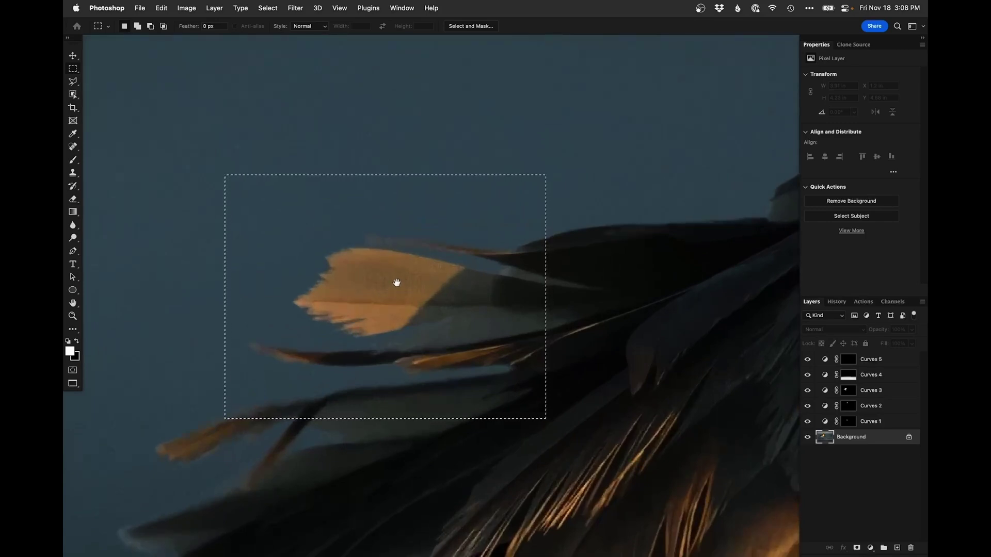
pyautogui.keyDown('alt'); pyautogui.click(390, 300); pyautogui.keyUp('alt')
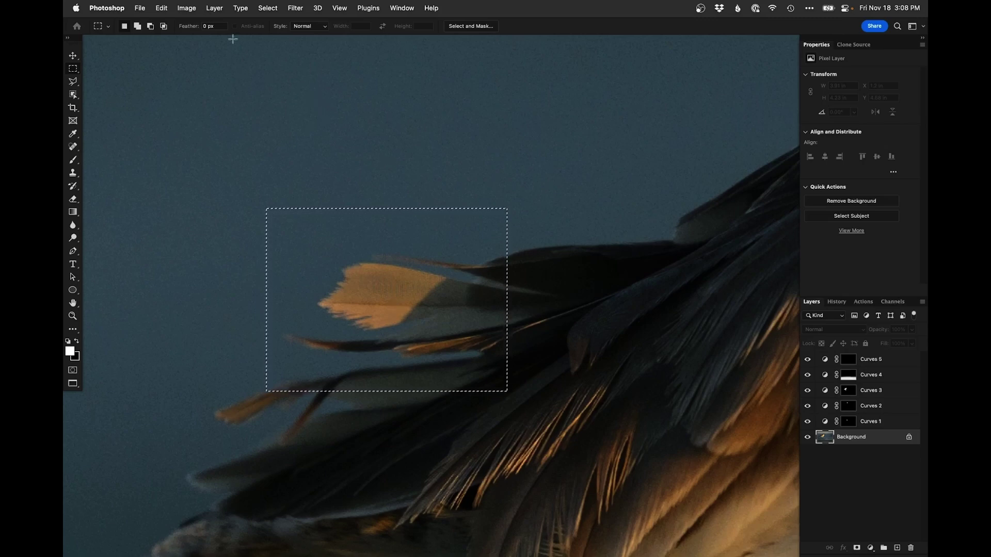
# - Narrow the selection with Color Range by sampling the orange feather tip and adjusting the fuzziness
pyautogui.click(268, 9)
pyautogui.click(287, 107)
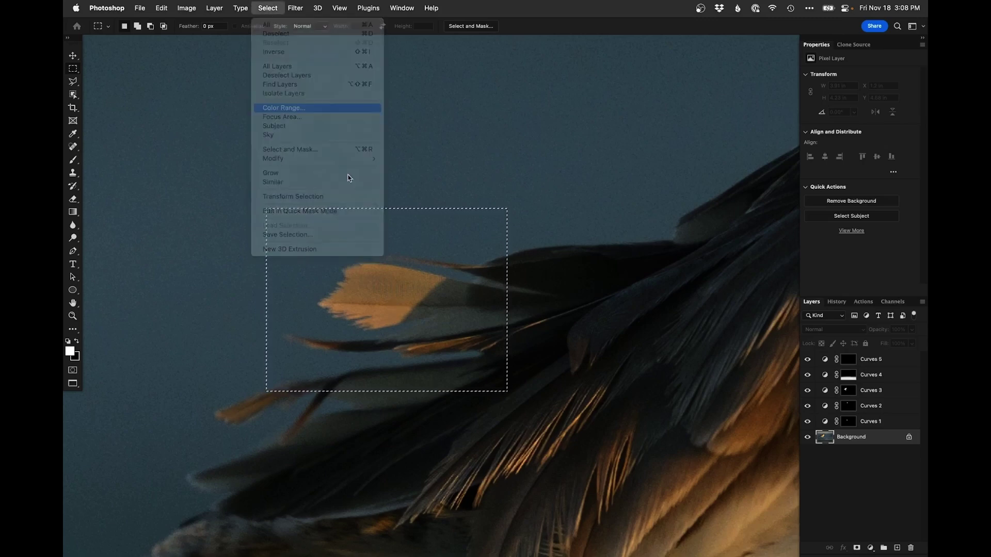
pyautogui.click(379, 284)
pyautogui.click(383, 316)
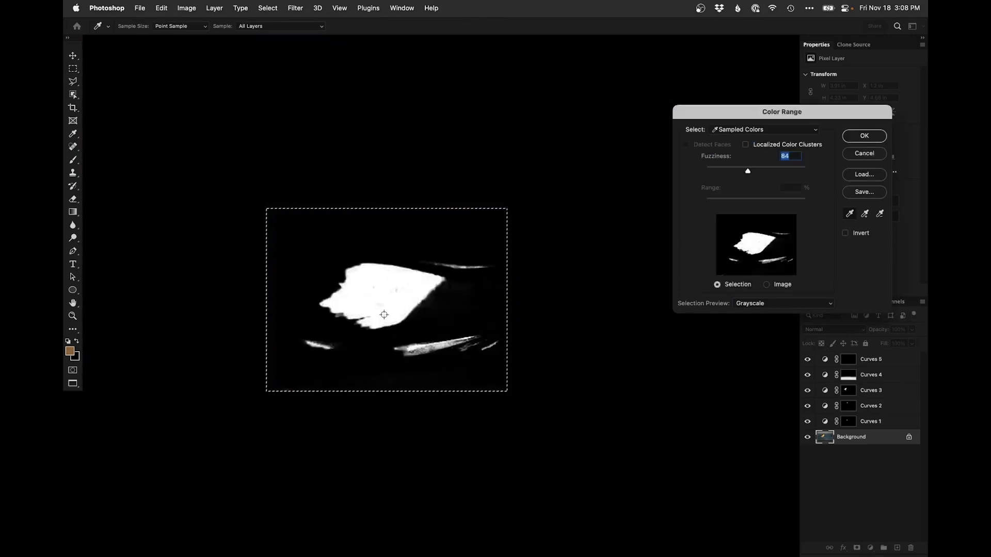
pyautogui.moveTo(760, 173)
pyautogui.mouseDown()
pyautogui.moveTo(782, 173)
pyautogui.moveTo(761, 172)
pyautogui.mouseUp()
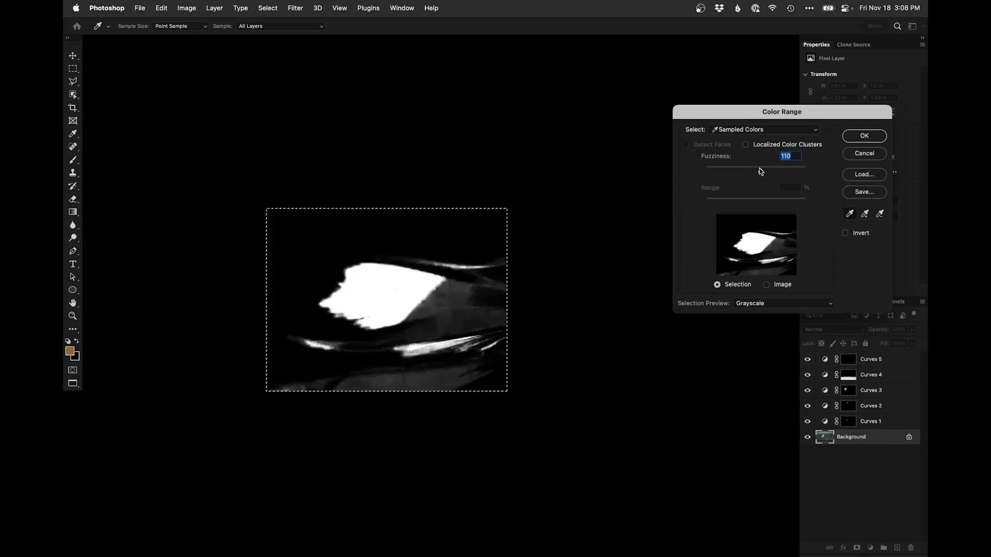
pyautogui.moveTo(756, 172); pyautogui.dragTo(753, 171)
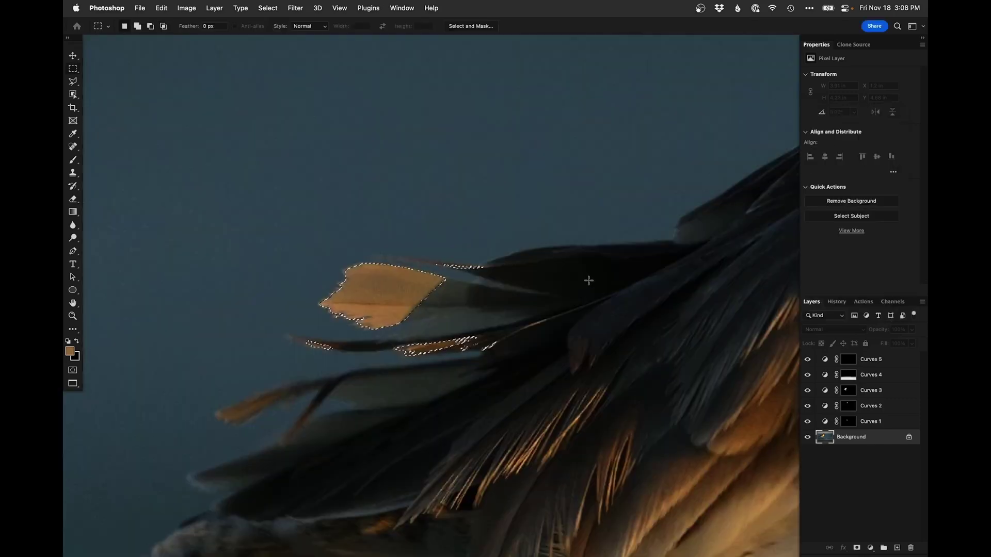
# - Paint white on the Curves 5 mask over the selected orange feather tip, and touch up the mask with black
pyautogui.click(850, 360)
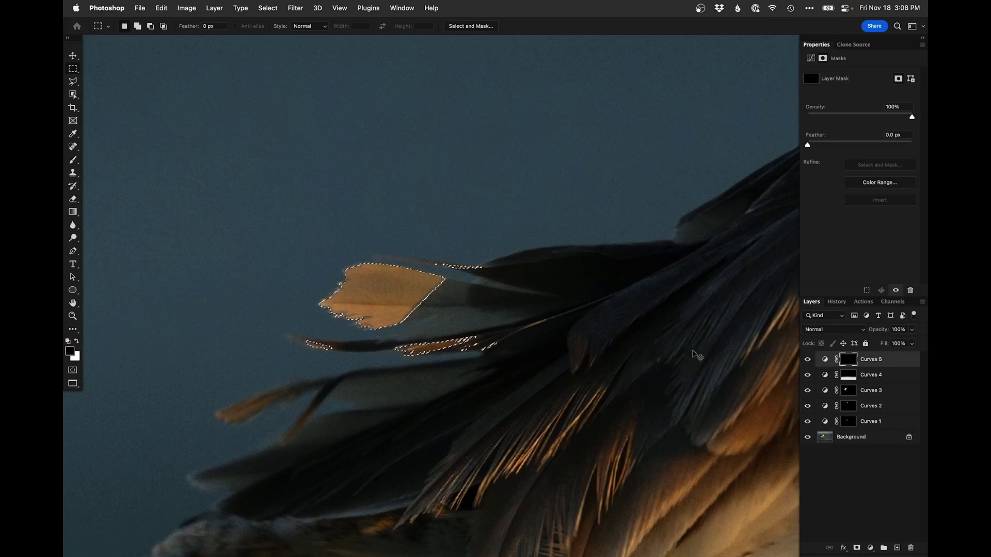
pyautogui.press('super+d')
pyautogui.press('b')
pyautogui.press('x')
pyautogui.moveTo(370, 299)
pyautogui.mouseDown()
pyautogui.moveTo(336, 303)
pyautogui.moveTo(332, 285)
pyautogui.moveTo(346, 281)
pyautogui.moveTo(323, 309)
pyautogui.moveTo(375, 306)
pyautogui.moveTo(370, 316)
pyautogui.moveTo(425, 281)
pyautogui.moveTo(357, 284)
pyautogui.moveTo(415, 283)
pyautogui.moveTo(365, 274)
pyautogui.moveTo(331, 303)
pyautogui.moveTo(364, 311)
pyautogui.moveTo(354, 315)
pyautogui.moveTo(369, 273)
pyautogui.moveTo(434, 281)
pyautogui.moveTo(377, 280)
pyautogui.moveTo(392, 316)
pyautogui.moveTo(328, 315)
pyautogui.mouseUp()
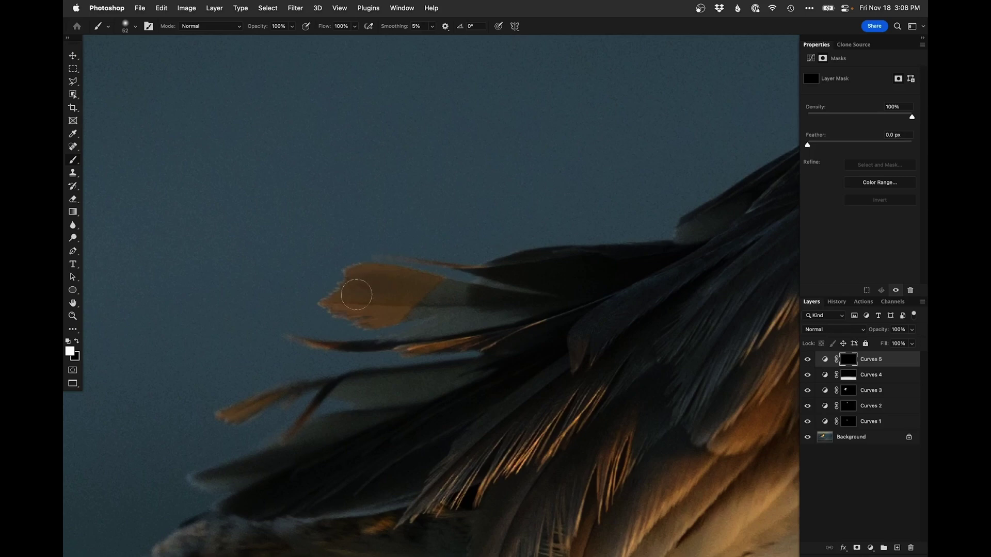
pyautogui.press('x')
pyautogui.moveTo(429, 294)
pyautogui.mouseDown()
pyautogui.moveTo(326, 288)
pyautogui.moveTo(452, 300)
pyautogui.moveTo(409, 287)
pyautogui.moveTo(326, 292)
pyautogui.mouseUp()
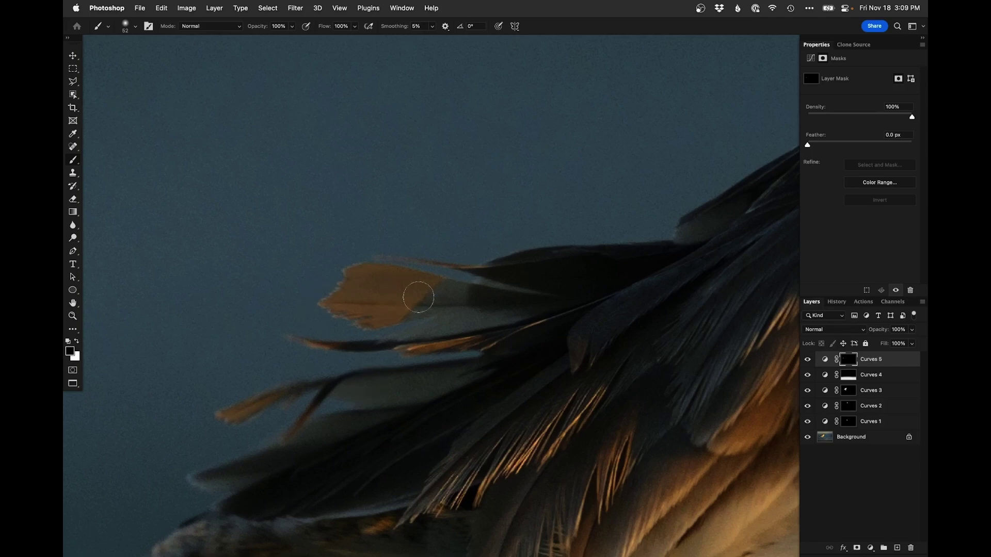
# - Deselect the feather tip and soften its edges on the Curves 5 mask with the Blur tool
pyautogui.press('super+d')
pyautogui.click(72, 225)
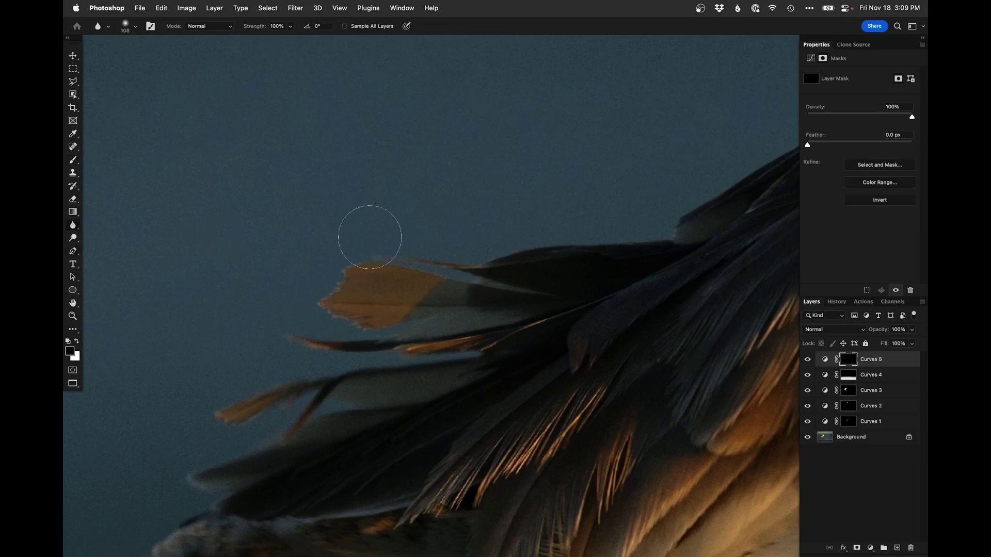
pyautogui.moveTo(341, 278)
pyautogui.mouseDown()
pyautogui.moveTo(327, 298)
pyautogui.moveTo(333, 310)
pyautogui.moveTo(360, 327)
pyautogui.moveTo(321, 312)
pyautogui.moveTo(366, 260)
pyautogui.moveTo(322, 327)
pyautogui.moveTo(370, 328)
pyautogui.moveTo(367, 259)
pyautogui.moveTo(340, 317)
pyautogui.moveTo(401, 334)
pyautogui.moveTo(367, 261)
pyautogui.moveTo(468, 279)
pyautogui.moveTo(344, 377)
pyautogui.moveTo(359, 345)
pyautogui.mouseUp()
# - Add a new empty layer above Curves 5 and set its blend mode to Color
pyautogui.click(825, 359)
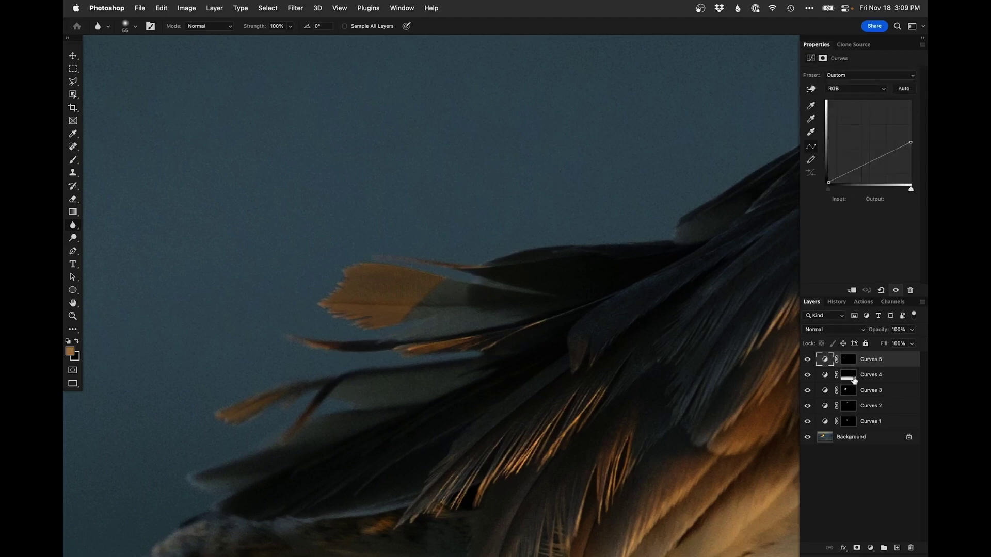
pyautogui.click(896, 548)
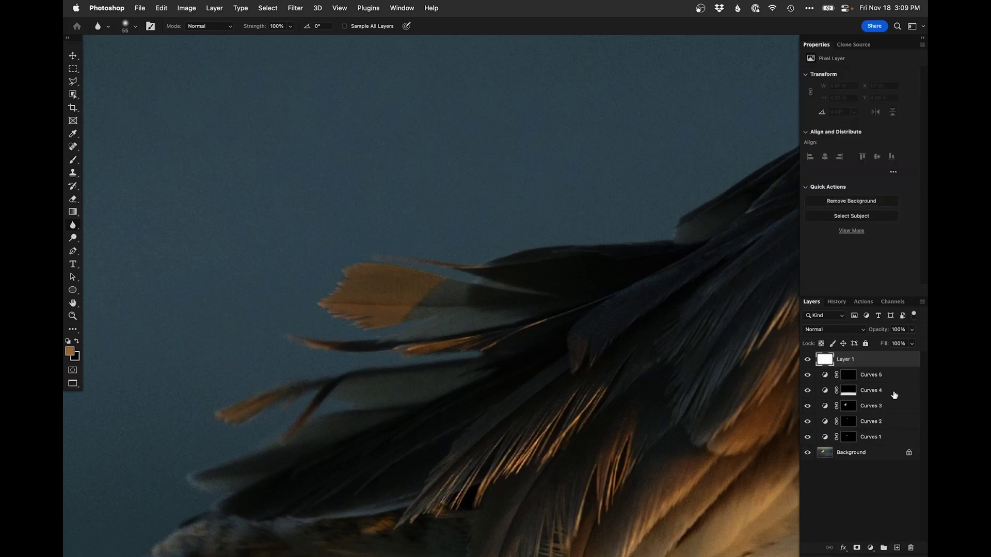
pyautogui.click(840, 329)
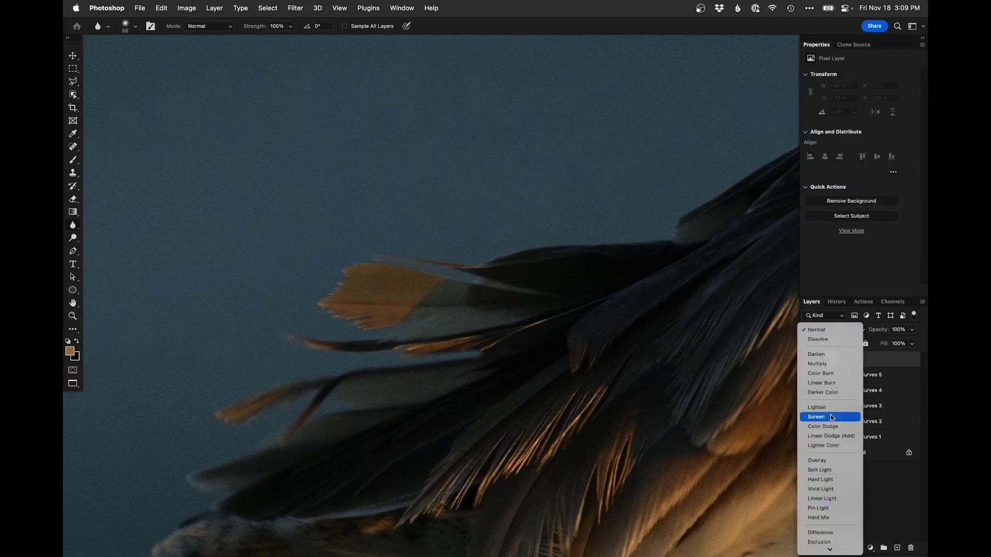
pyautogui.scroll(-2, 830, 537)
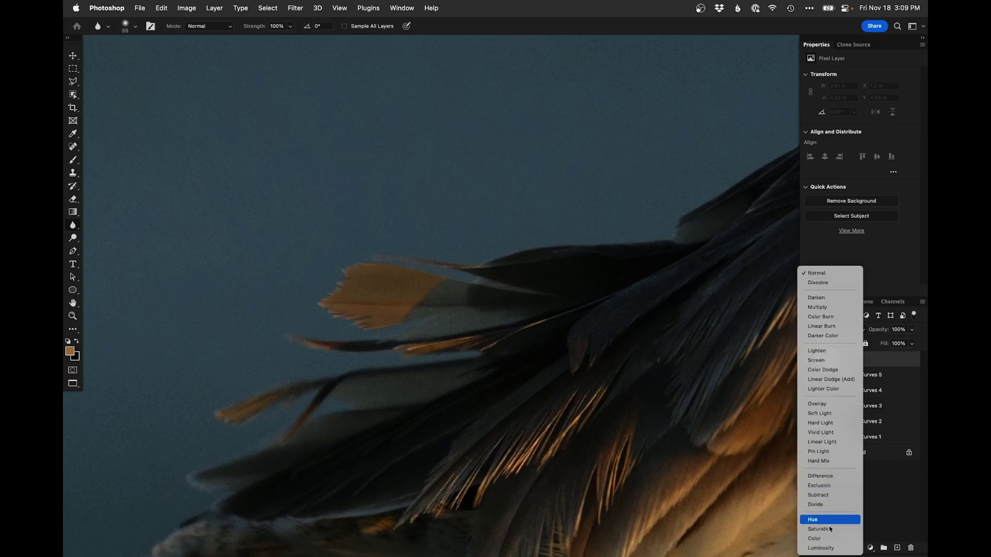
pyautogui.click(830, 540)
# - Sample the grey of the tail feather and paint it over the orange feather tip with a small brush on the Color layer
pyautogui.press('b')
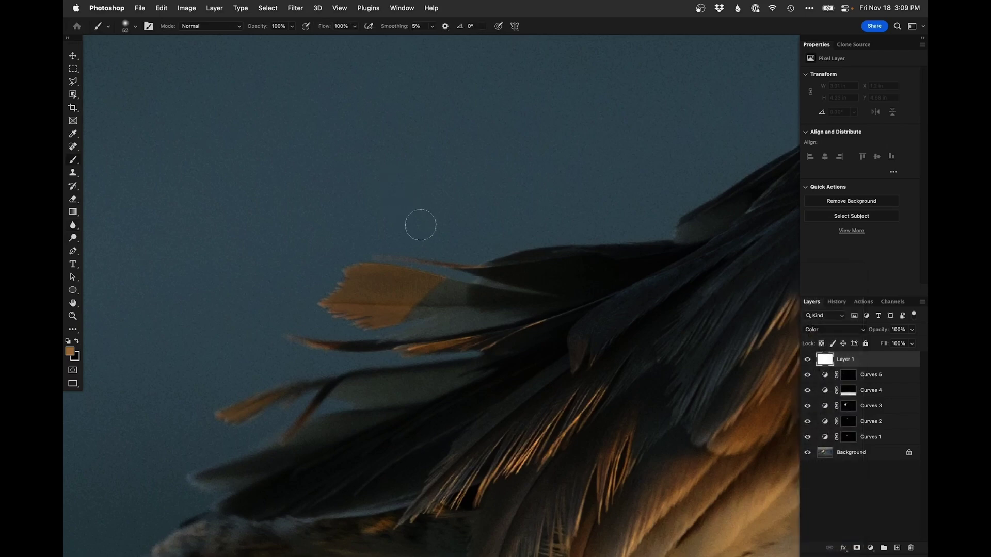
pyautogui.press('[')
pyautogui.press('[')
pyautogui.keyDown('alt'); pyautogui.click(449, 297); pyautogui.keyUp('alt')
pyautogui.moveTo(447, 297); pyautogui.dragTo(416, 291)
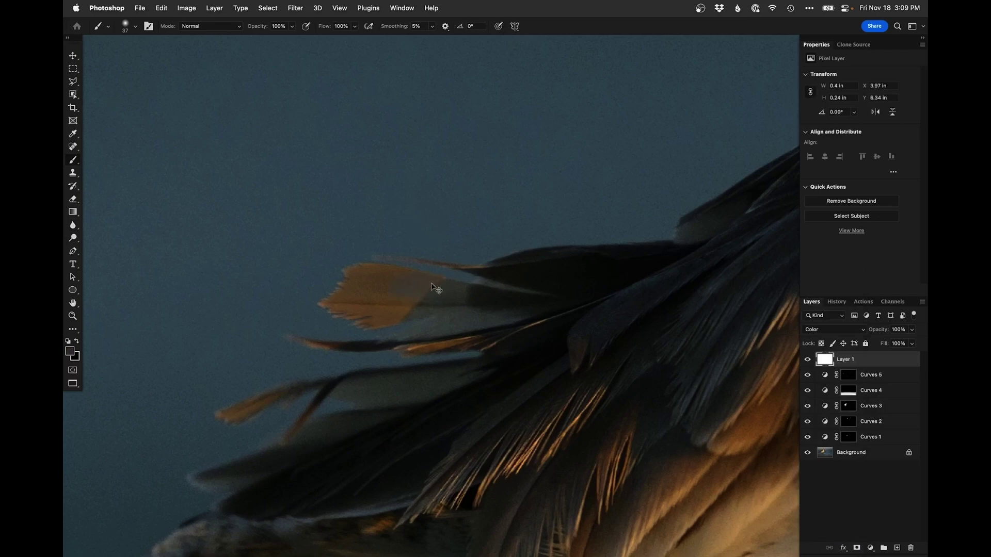
pyautogui.press('super+Tab')
pyautogui.press('super+Tab')
pyautogui.press('super+Tab')
pyautogui.click(599, 360)
pyautogui.moveTo(372, 287)
pyautogui.mouseDown()
pyautogui.moveTo(422, 299)
pyautogui.moveTo(375, 313)
pyautogui.moveTo(383, 315)
pyautogui.moveTo(361, 309)
pyautogui.moveTo(375, 316)
pyautogui.moveTo(332, 304)
pyautogui.moveTo(355, 293)
pyautogui.moveTo(359, 277)
pyautogui.moveTo(441, 287)
pyautogui.moveTo(351, 281)
pyautogui.moveTo(380, 302)
pyautogui.mouseUp()
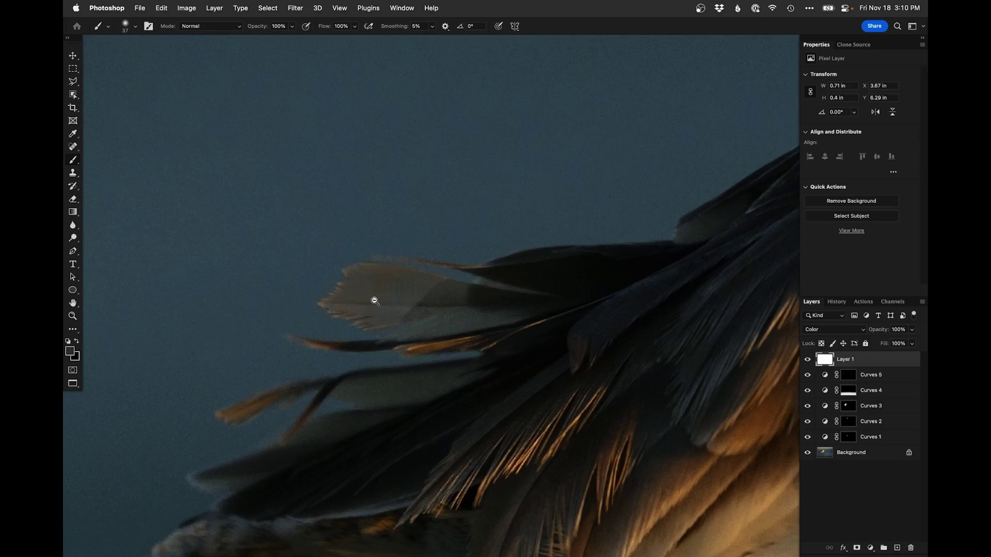
# - Compare the bird's tail with Layer 1 and Curves 5 hidden and shown, and examine the whole image
pyautogui.press('super+0')
pyautogui.keyDown('alt'); pyautogui.click(390, 307); pyautogui.keyUp('alt')
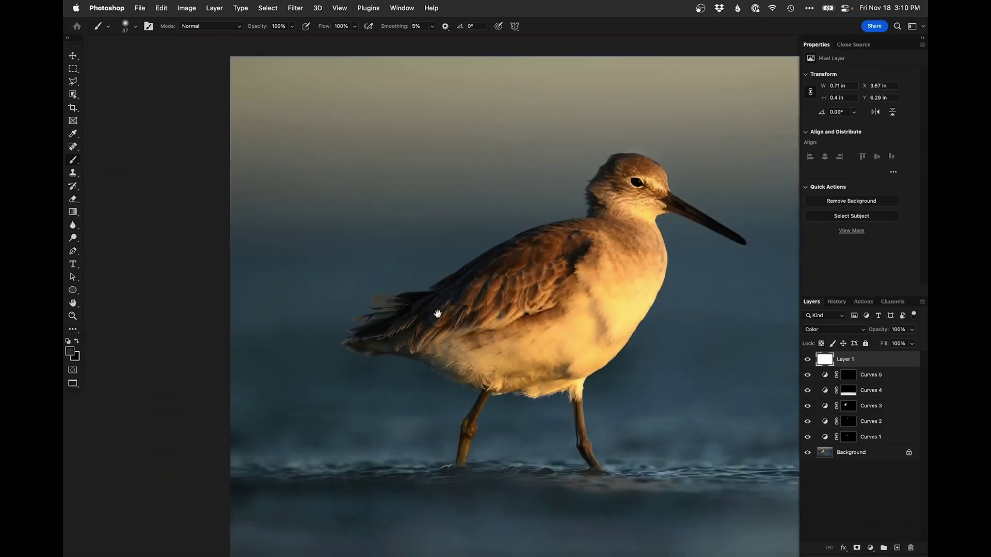
pyautogui.click(807, 362)
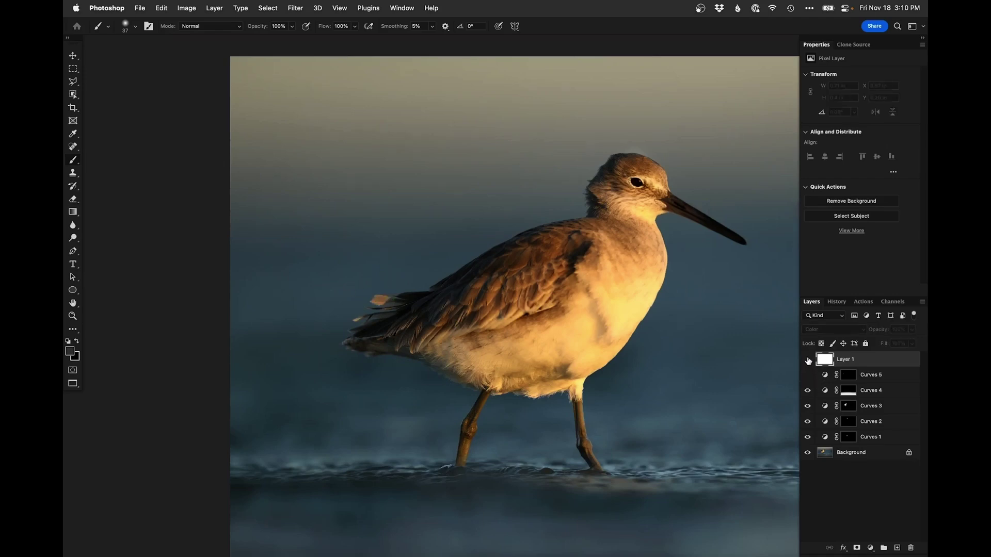
pyautogui.click(808, 361)
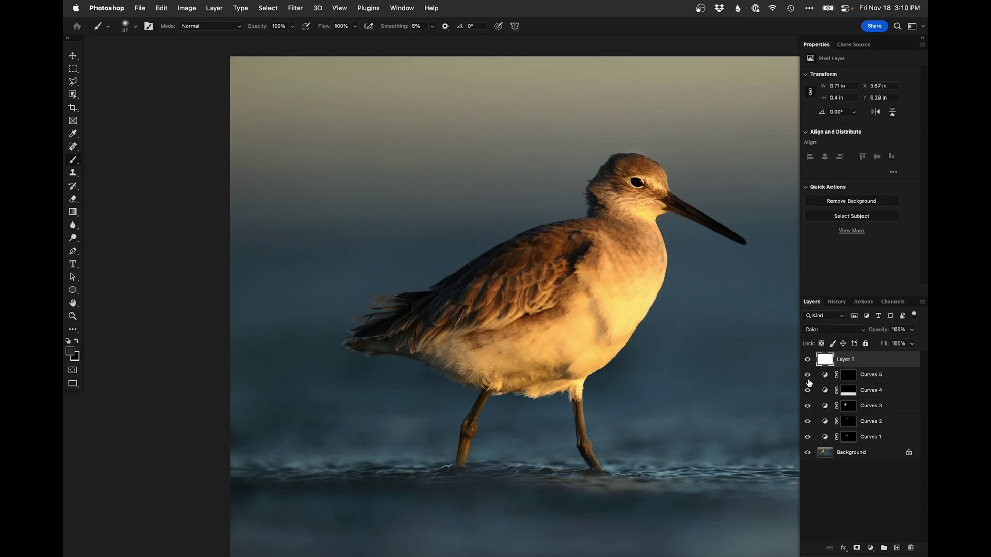
pyautogui.keyDown('alt'); pyautogui.click(388, 308); pyautogui.keyUp('alt')
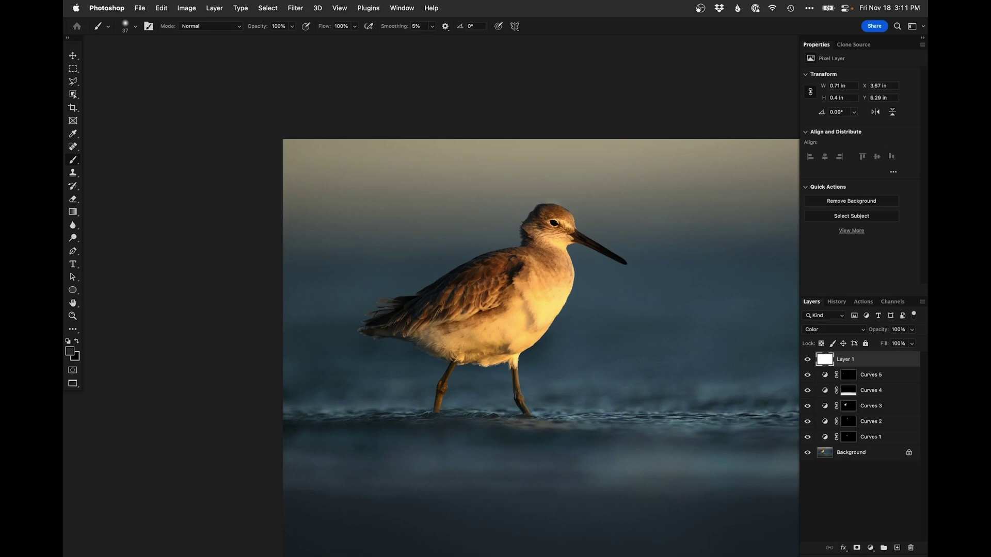
pyautogui.moveTo(509, 345); pyautogui.dragTo(403, 305)
pyautogui.keyDown('alt'); pyautogui.click(457, 327); pyautogui.keyUp('alt')
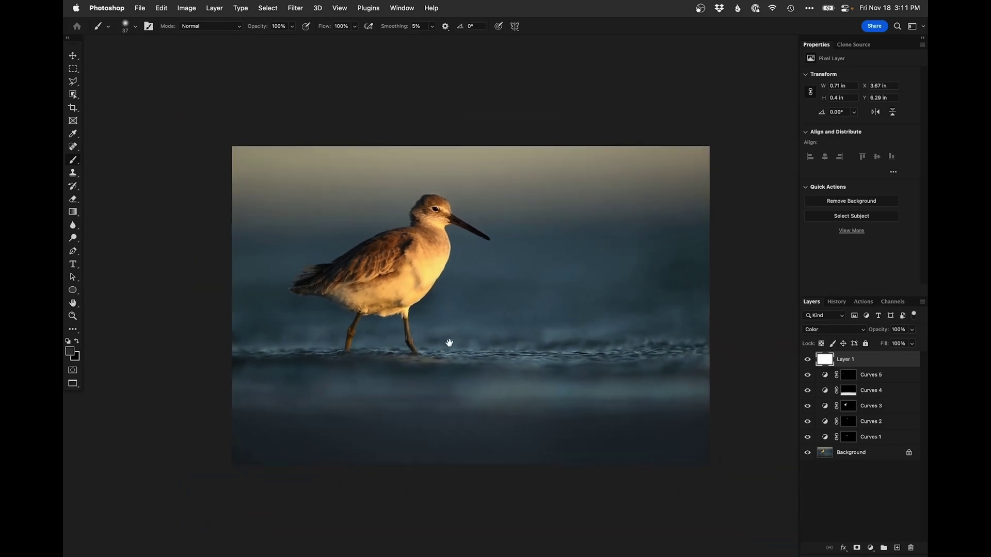
pyautogui.moveTo(464, 332); pyautogui.dragTo(458, 339)
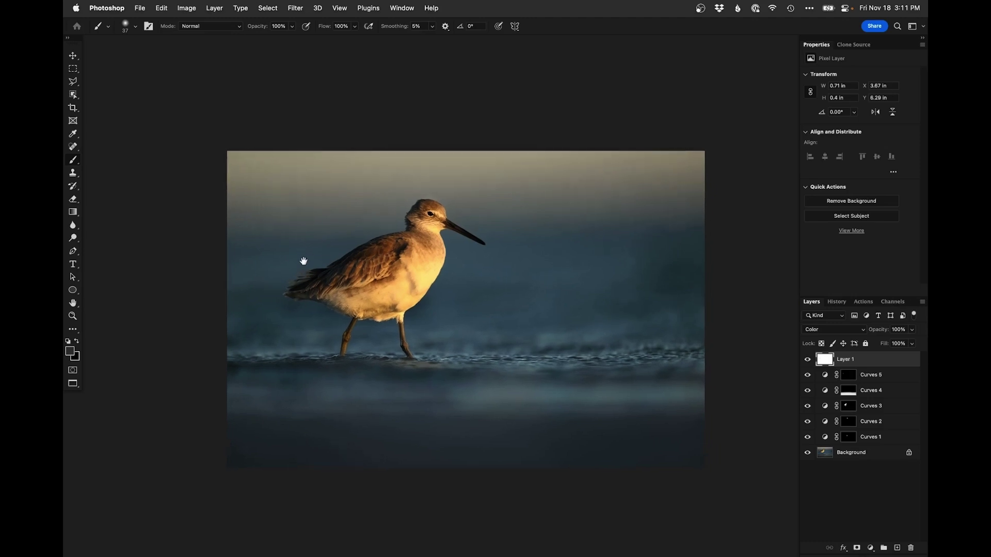
pyautogui.keyDown('super'); pyautogui.click(453, 303); pyautogui.keyUp('super')
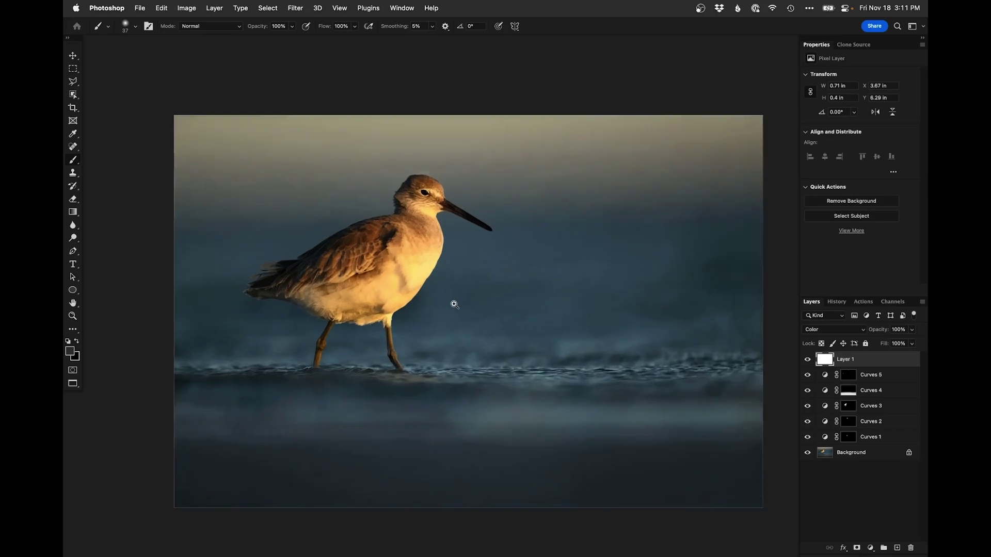
pyautogui.moveTo(451, 313); pyautogui.dragTo(435, 303)
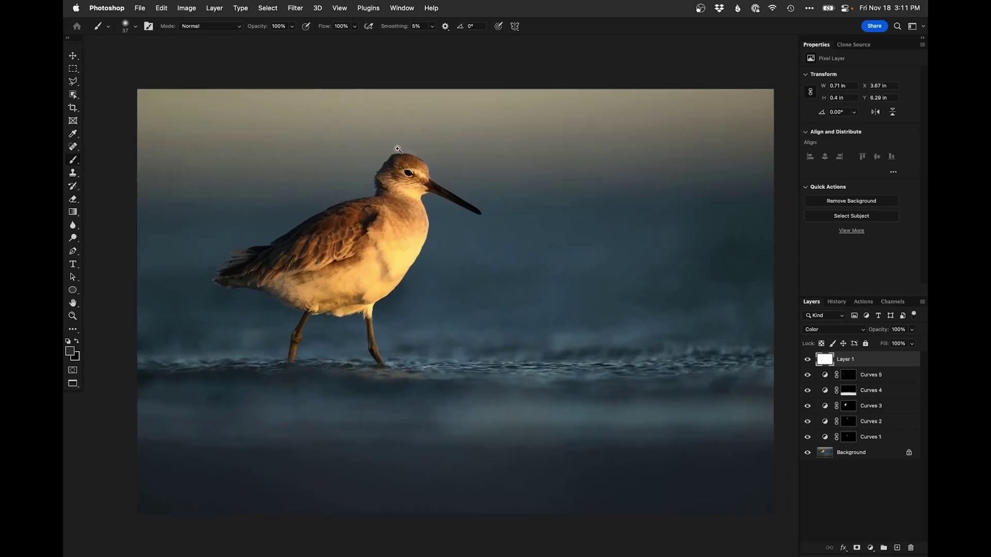
# - Add a Curves adjustment layer for the eye, raising the midtones from input 118 to output 202, and invert its mask to black
pyautogui.scroll(5, 413, 184)
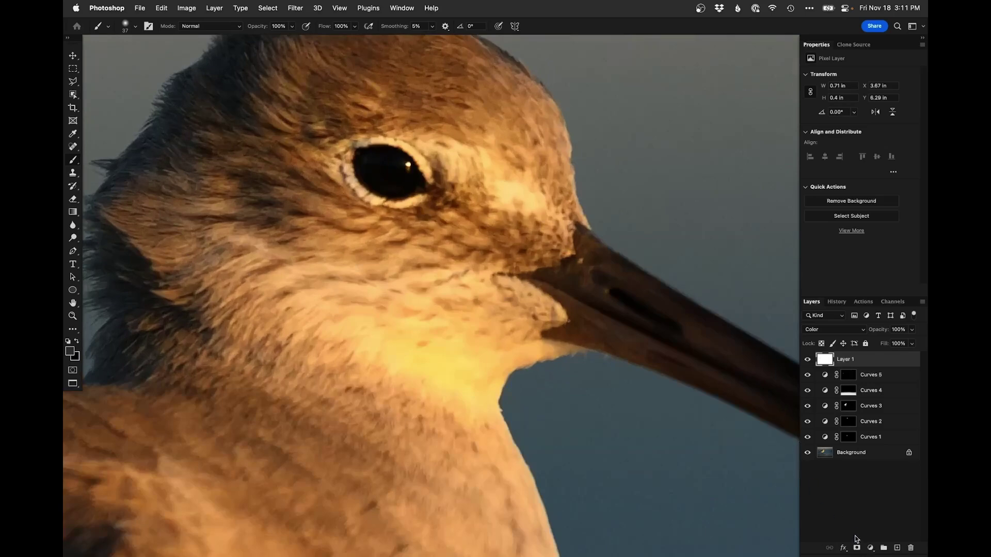
pyautogui.click(869, 548)
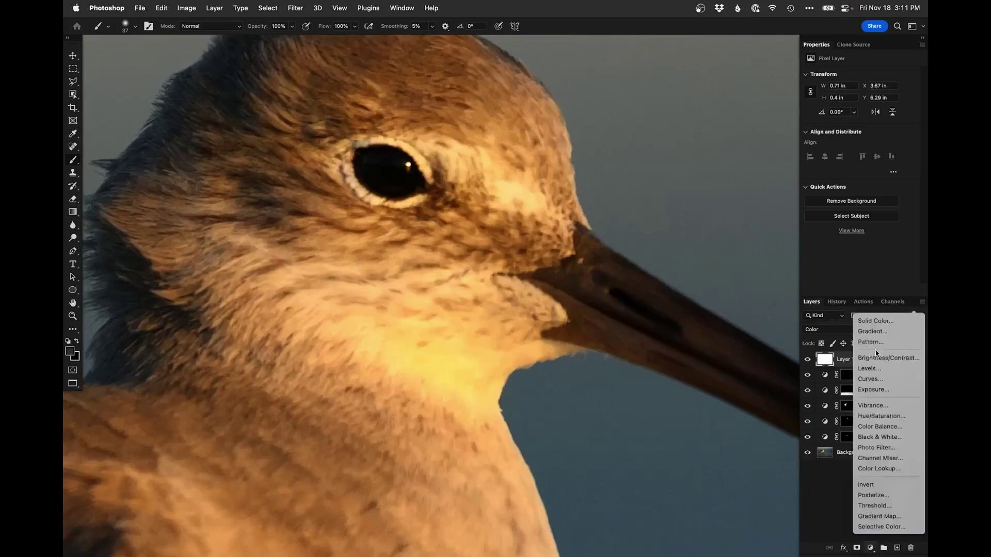
pyautogui.click(878, 380)
pyautogui.moveTo(882, 128); pyautogui.dragTo(866, 115)
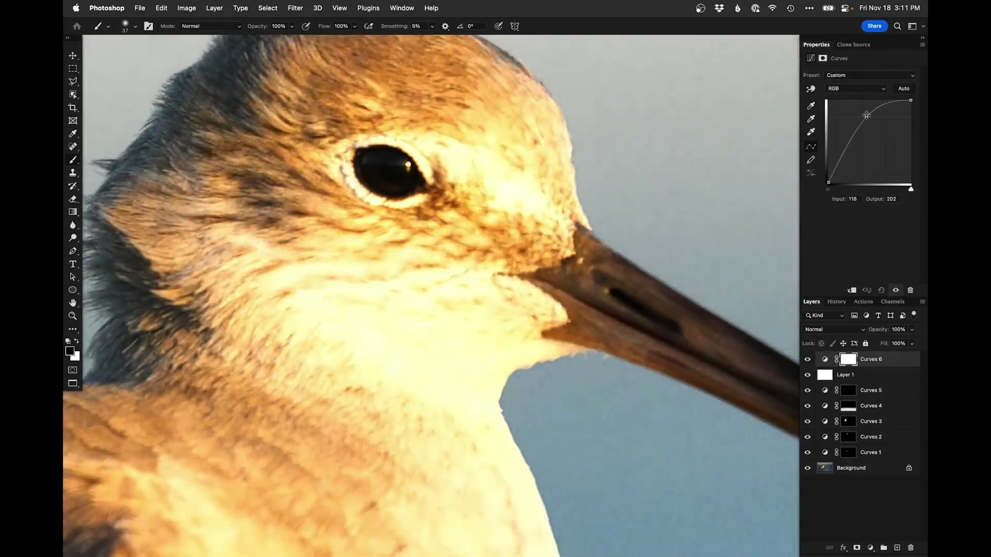
pyautogui.press('super+i')
# - Paint white with a very small brush on the Curves 6 mask over the catchlight and inner parts of the bird's eye
pyautogui.moveTo(399, 166)
pyautogui.mouseDown()
pyautogui.moveTo(388, 165)
pyautogui.moveTo(405, 162)
pyautogui.mouseUp()
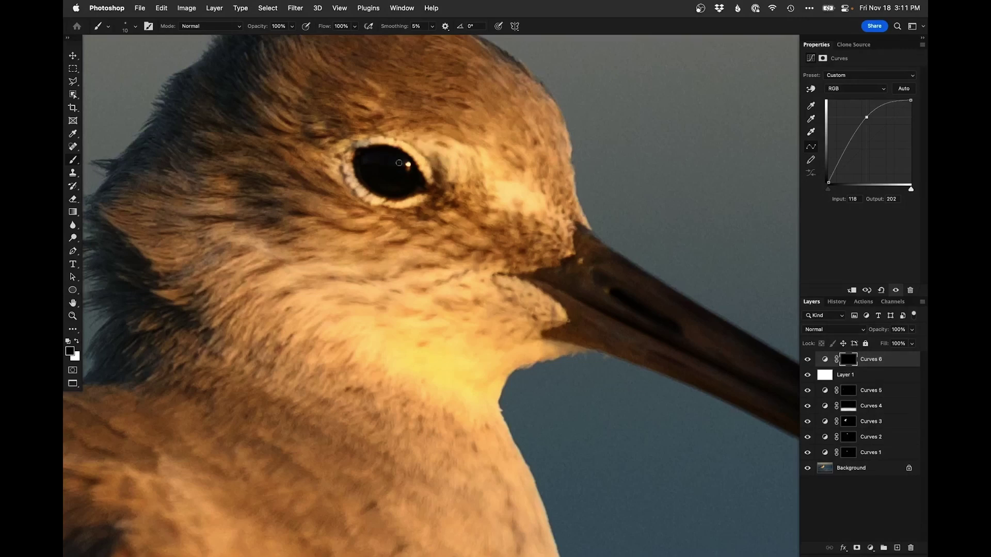
pyautogui.press('x')
pyautogui.moveTo(395, 191); pyautogui.dragTo(401, 190)
pyautogui.moveTo(382, 163); pyautogui.dragTo(374, 163)
# - Compare the bird's eye with the Curves 6 layer hidden and shown
pyautogui.press('super+0')
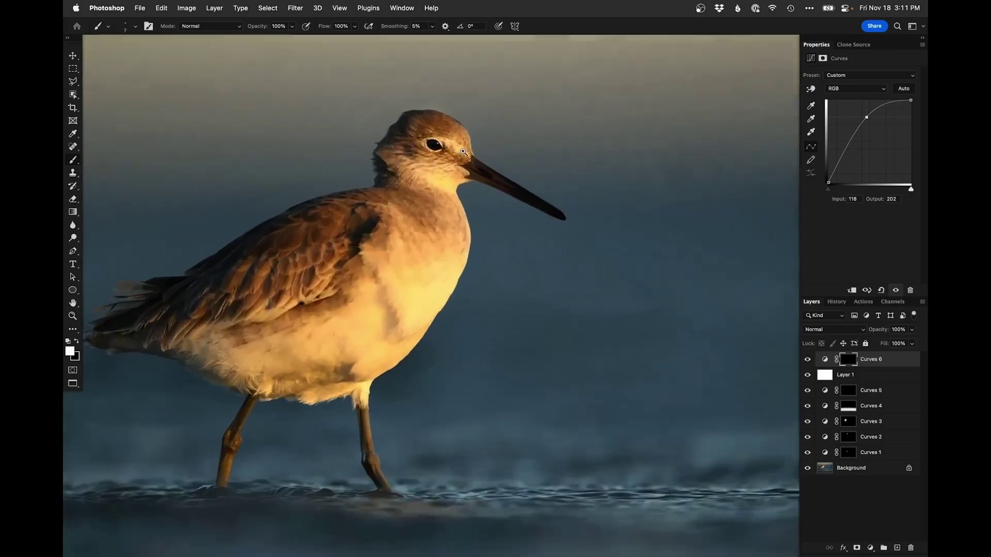
pyautogui.keyDown('super'); pyautogui.click(463, 151); pyautogui.keyUp('super')
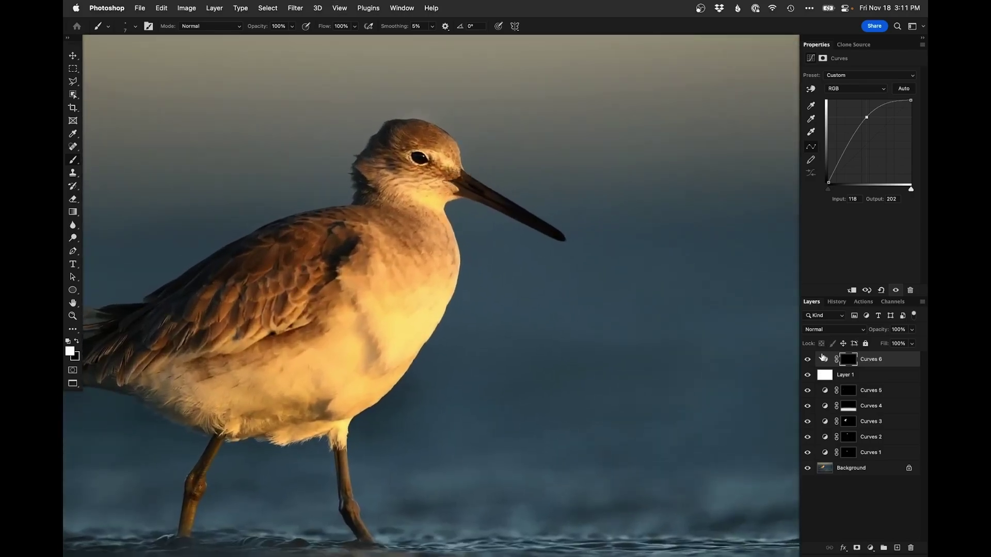
pyautogui.click(807, 361)
pyautogui.click(808, 361)
pyautogui.keyDown('alt'); pyautogui.click(417, 159); pyautogui.keyUp('alt')
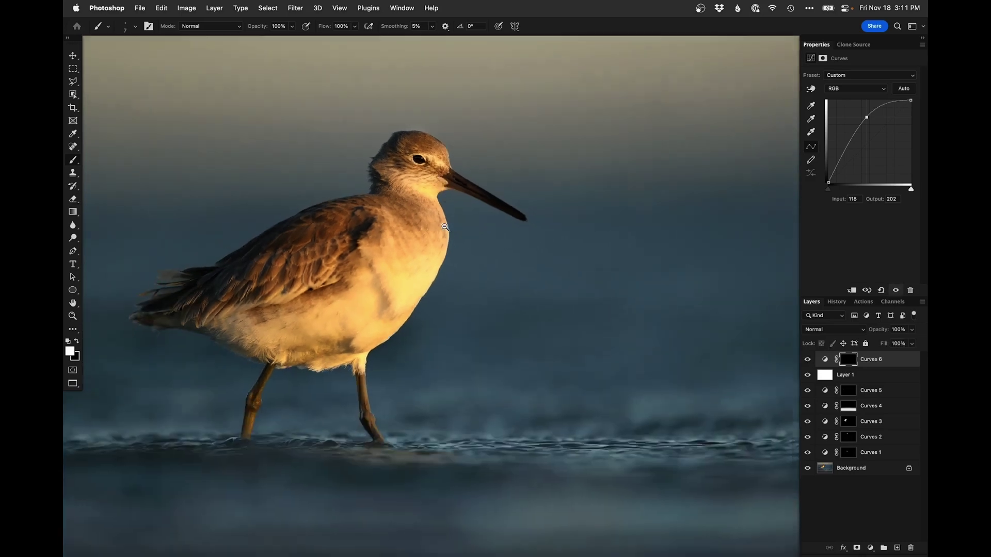
pyautogui.keyDown('alt'); pyautogui.click(445, 205); pyautogui.keyUp('alt')
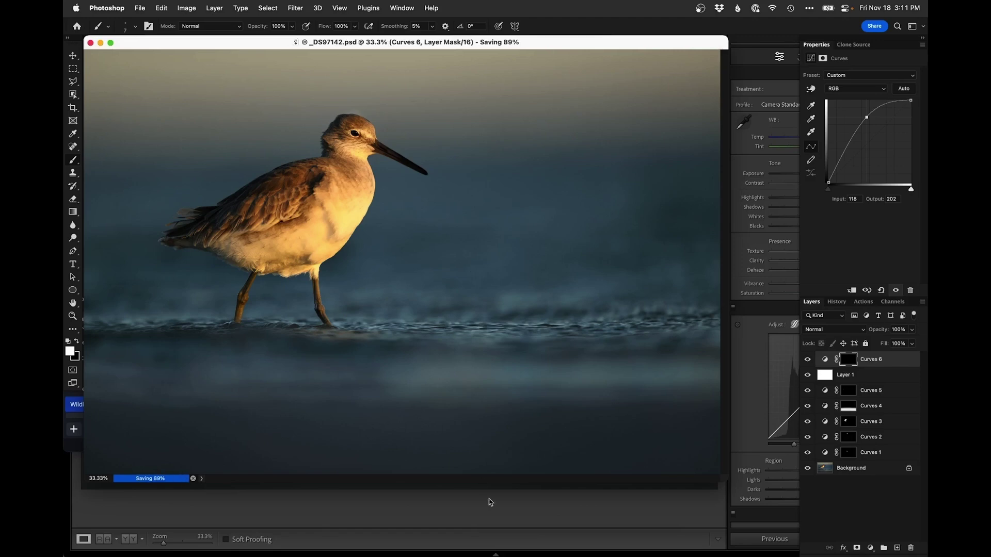
# - Switch to Lightroom Classic, reset the develop settings of the edited _DS97142 PSD and return to the photo grid
pyautogui.click(497, 515)
pyautogui.click(866, 539)
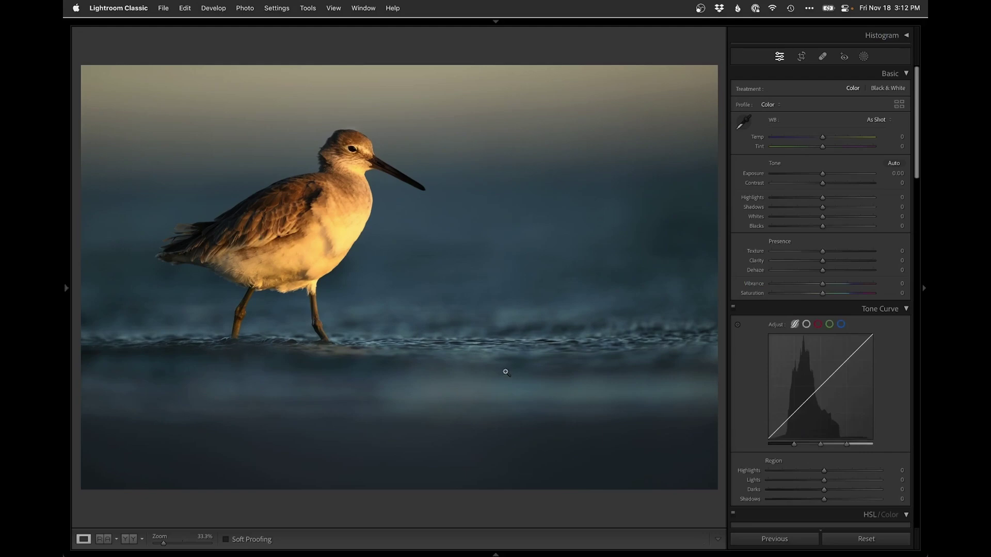
pyautogui.press('g')
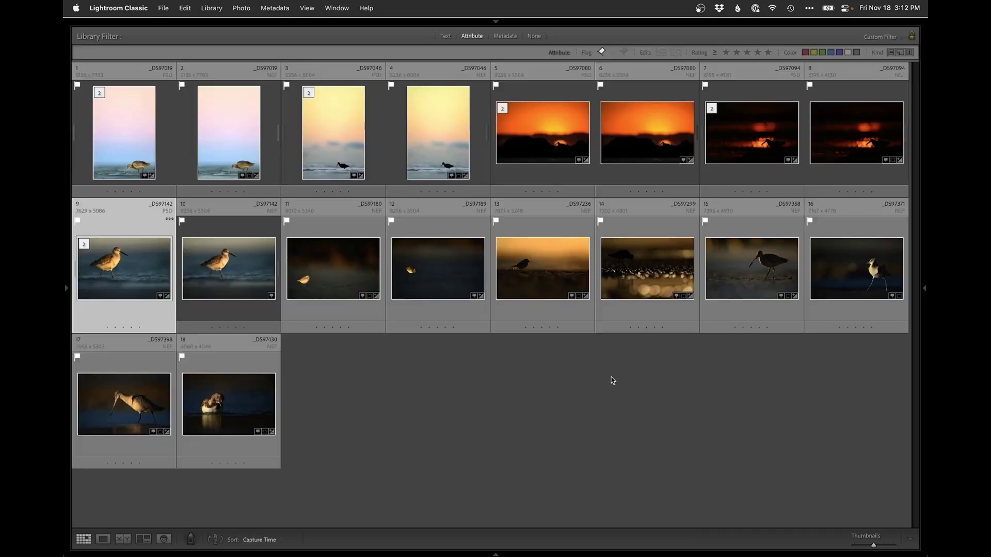
# - Compare the edited _DS97142 PSD with its original NEF side by side in Survey view and one after the other enlarged
pyautogui.keyDown('super'); pyautogui.click(227, 279); pyautogui.keyUp('super')
pyautogui.press('n')
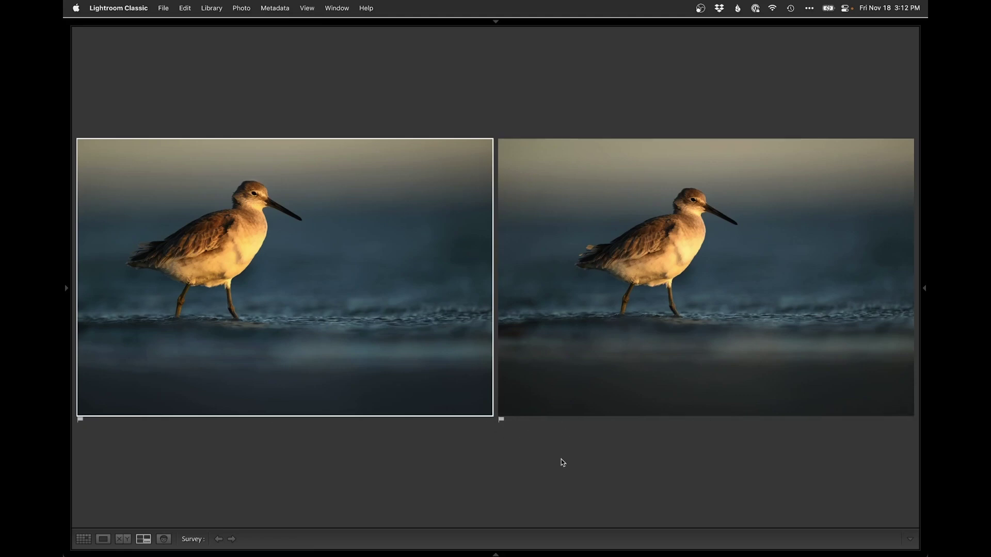
pyautogui.doubleClick(338, 326)
pyautogui.press('Right')
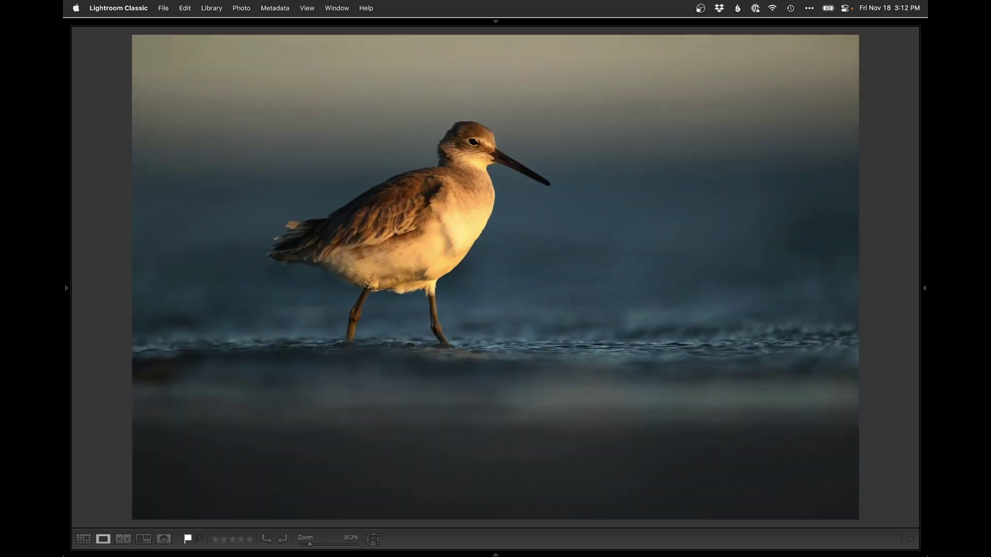
pyautogui.press('Left')
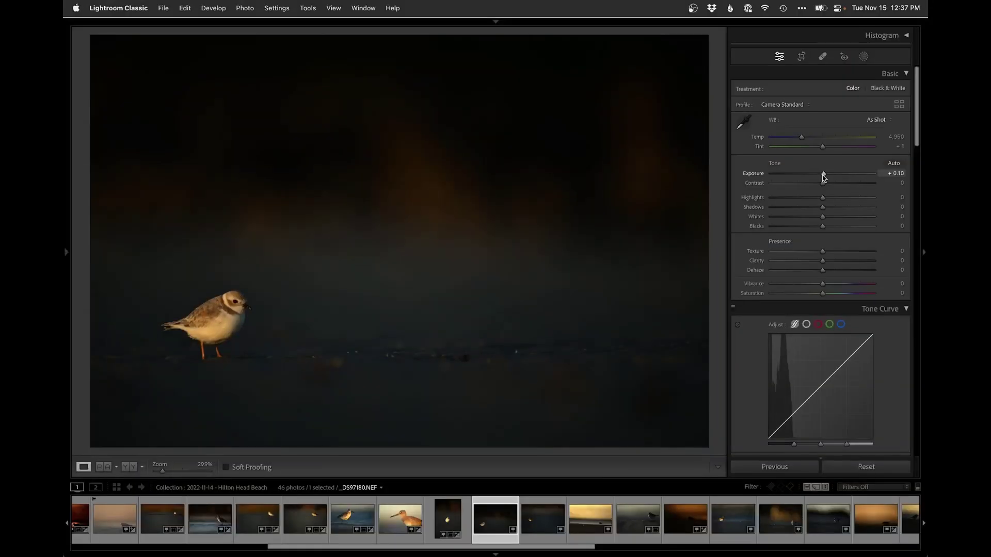
# - Set the exposure of the _DS97180.NEF plover photo to +0.50, highlights to +48 and temperature to 5,527
pyautogui.moveTo(822, 175); pyautogui.dragTo(861, 198)
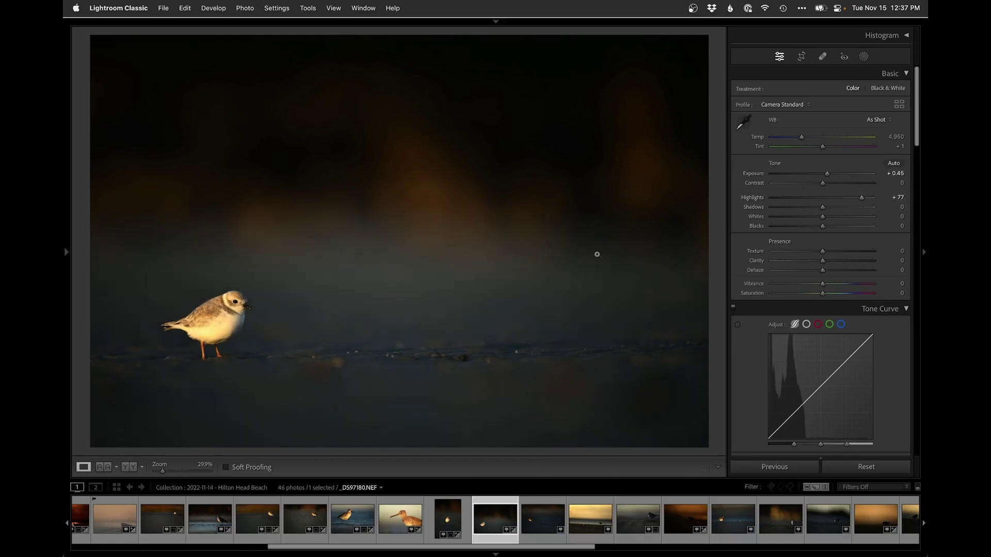
pyautogui.moveTo(861, 197); pyautogui.dragTo(847, 198)
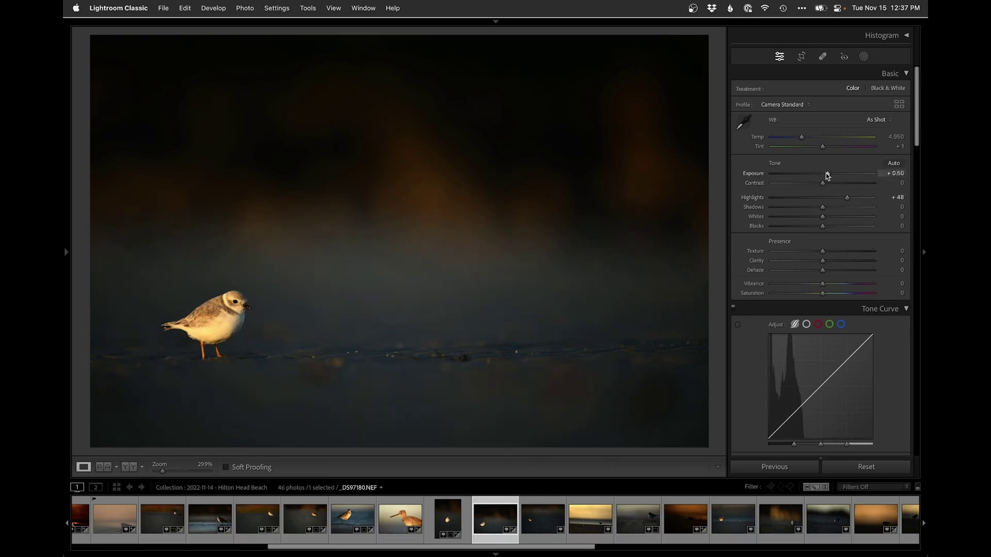
pyautogui.moveTo(802, 138); pyautogui.dragTo(810, 137)
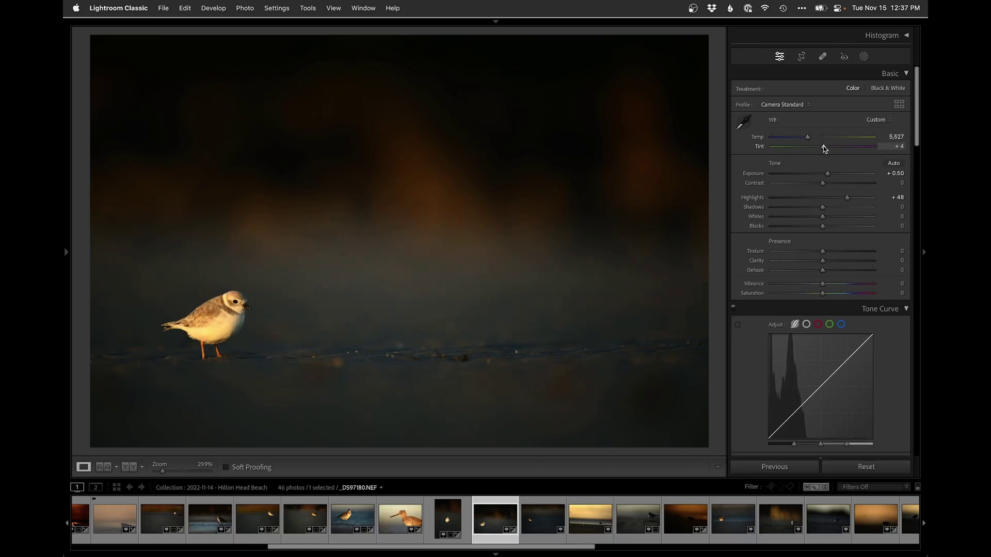
# - Straighten the plover photo along the waterline with the Crop tool and apply the crop
pyautogui.press('r')
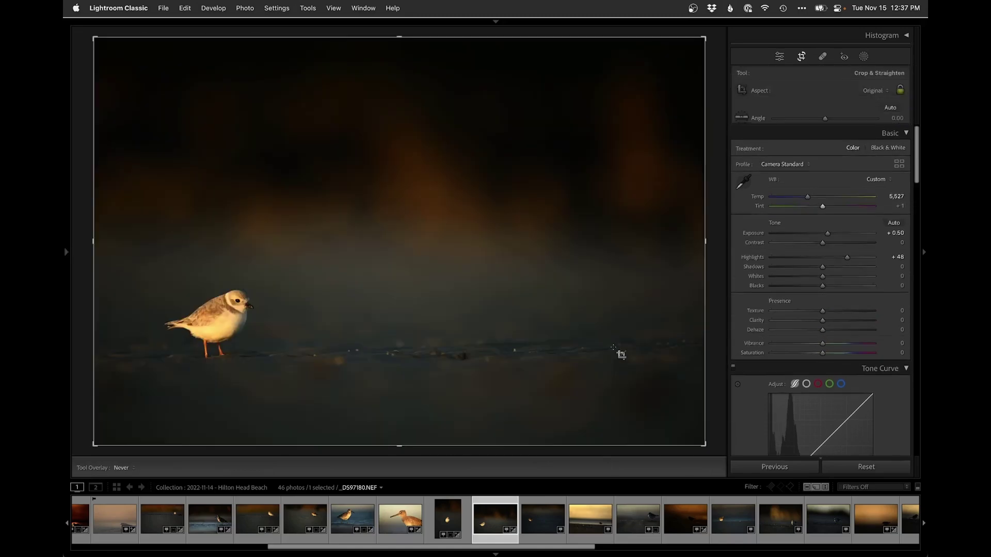
pyautogui.moveTo(606, 347); pyautogui.dragTo(85, 364)
pyautogui.press('Return')
pyautogui.press('Right')
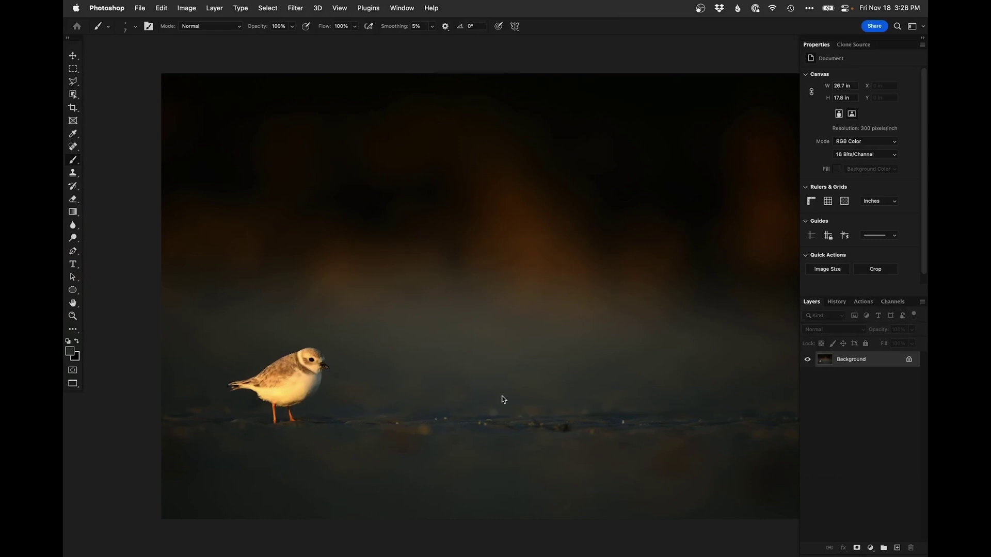
# - Add a Retouch layer and clone sand over the marks on the waterline behind the plover's tail
pyautogui.press('F2')
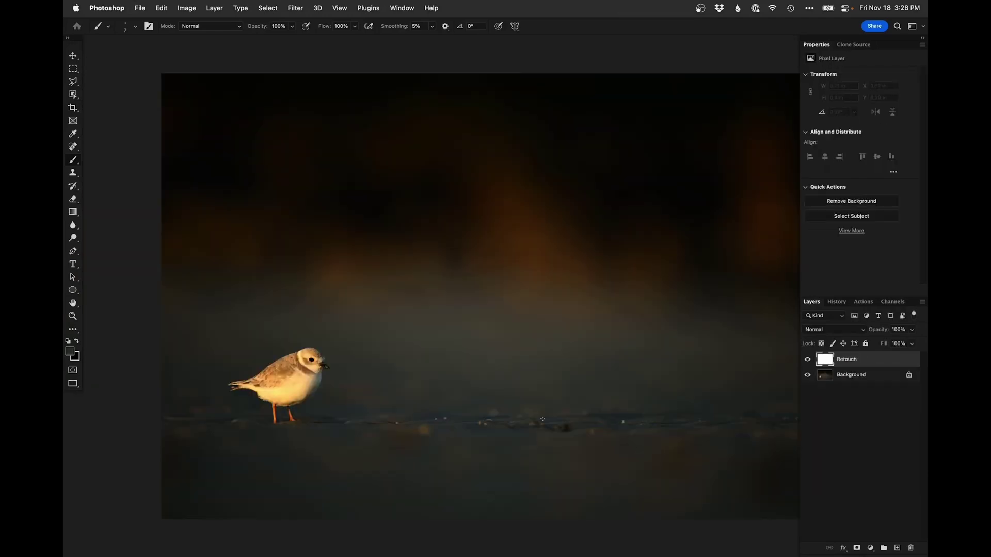
pyautogui.press('s')
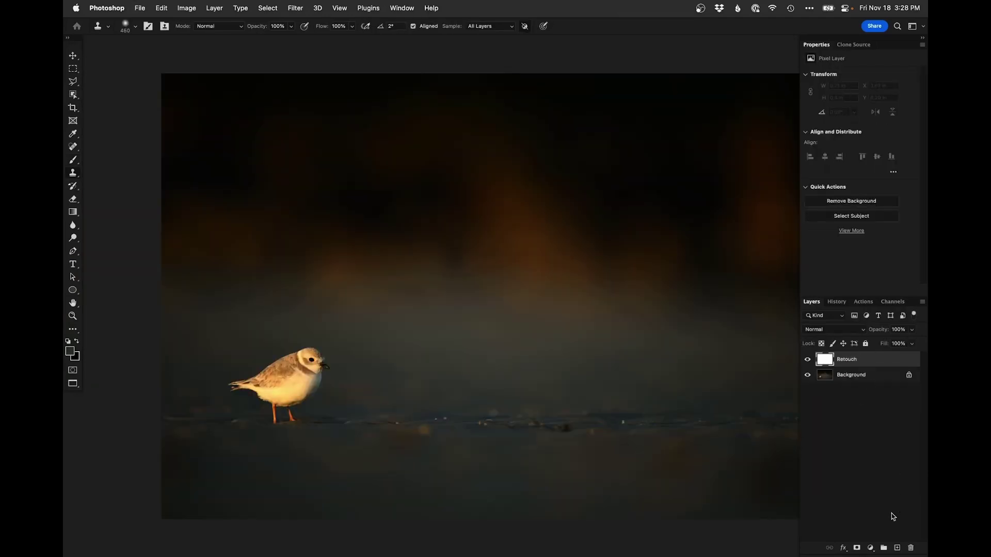
pyautogui.moveTo(193, 431)
pyautogui.mouseDown()
pyautogui.moveTo(264, 424)
pyautogui.moveTo(203, 445)
pyautogui.moveTo(186, 436)
pyautogui.mouseUp()
pyautogui.press('d')
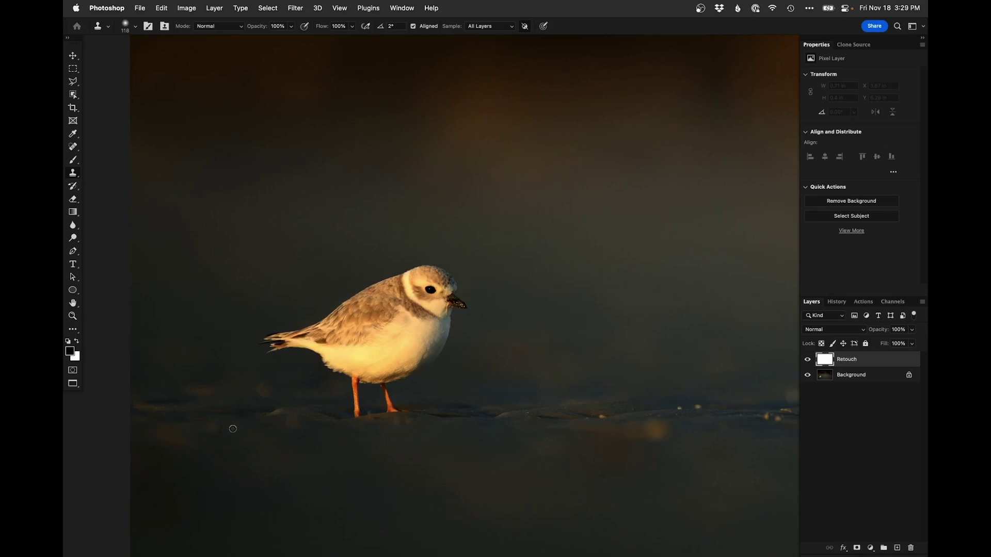
pyautogui.keyDown('alt'); pyautogui.click(213, 428); pyautogui.keyUp('alt')
pyautogui.hscroll(5, 255, 415)
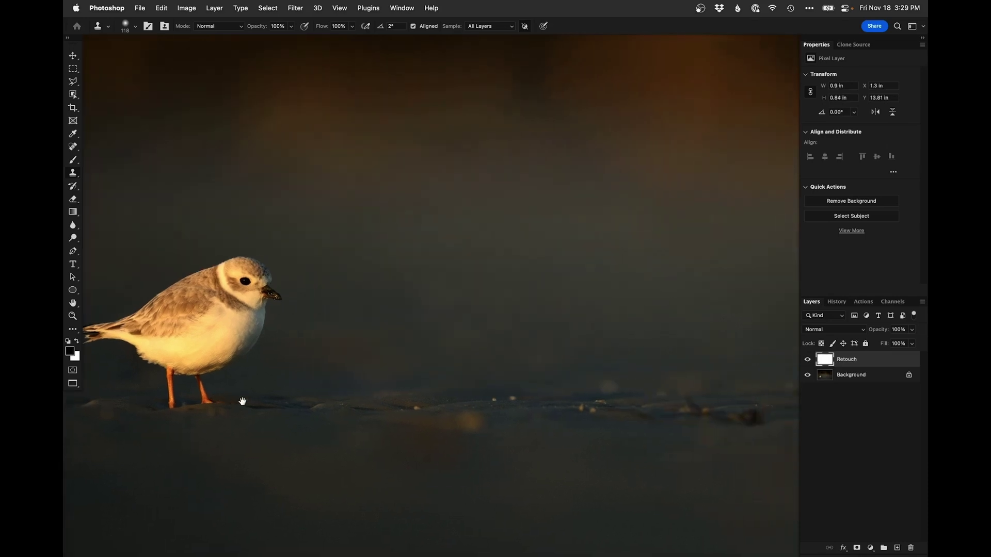
# - Remove the bright specks along the waterline in front of the plover with the Spot Healing Brush
pyautogui.press('j')
pyautogui.moveTo(349, 397); pyautogui.dragTo(356, 398)
pyautogui.click(350, 397)
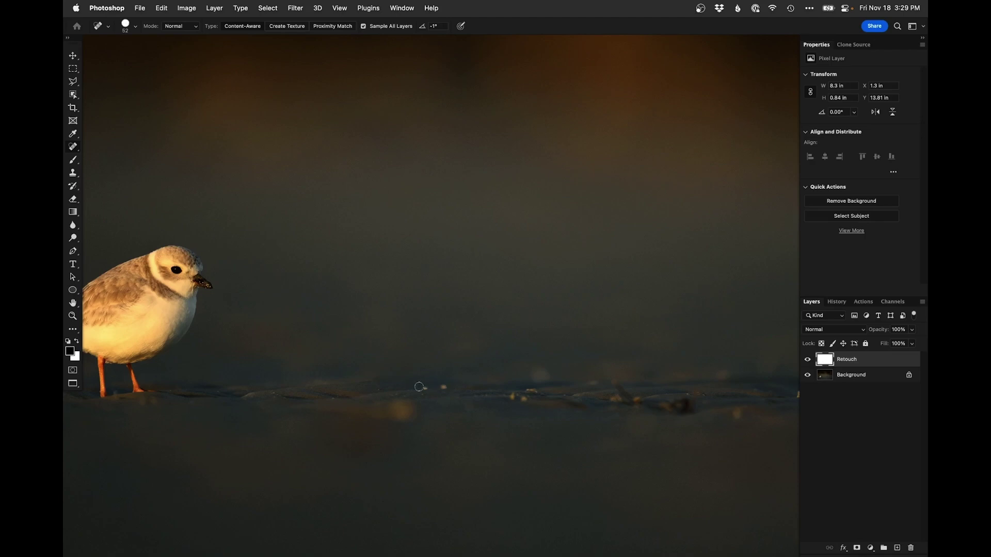
pyautogui.moveTo(426, 387); pyautogui.dragTo(448, 388)
pyautogui.click(511, 398)
pyautogui.moveTo(532, 391); pyautogui.dragTo(540, 391)
pyautogui.hscroll(5, 583, 400)
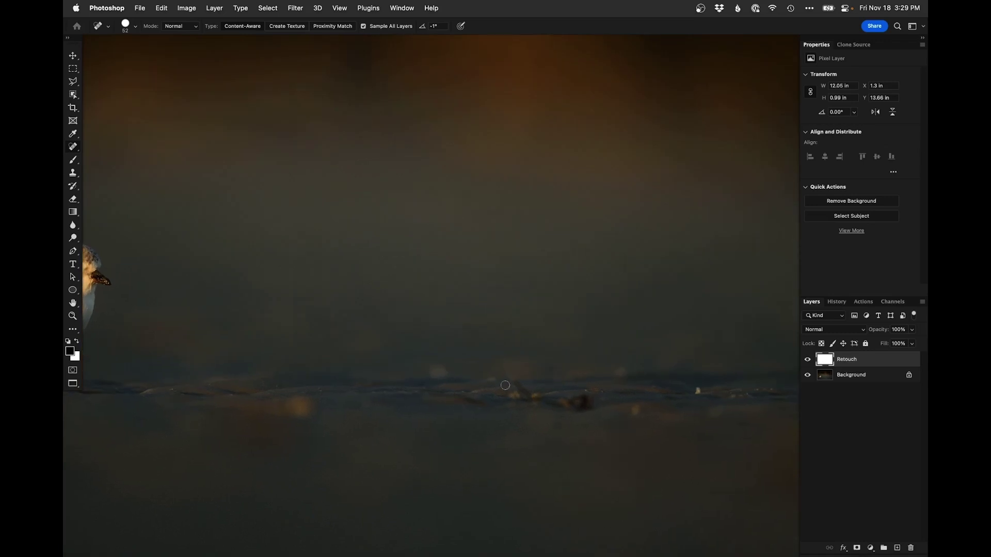
# - Clone out the pale blurred spot above the waterline and the orange blob just below it
pyautogui.press('s')
pyautogui.click(436, 370)
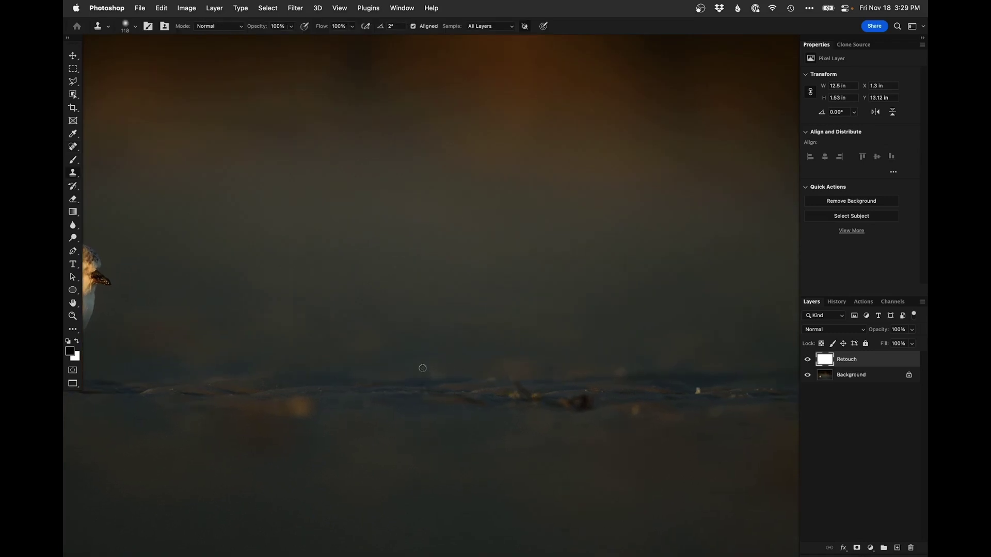
pyautogui.moveTo(308, 412)
pyautogui.mouseDown()
pyautogui.moveTo(295, 407)
pyautogui.moveTo(329, 409)
pyautogui.moveTo(312, 418)
pyautogui.mouseUp()
pyautogui.click(464, 405)
pyautogui.moveTo(298, 421)
pyautogui.keyDown('ctrl'); pyautogui.keyDown('alt'); pyautogui.mouseDown()
pyautogui.moveTo(276, 424)
pyautogui.moveTo(273, 438)
pyautogui.moveTo(288, 444)
pyautogui.moveTo(238, 434)
pyautogui.moveTo(311, 445)
pyautogui.moveTo(274, 422)
pyautogui.mouseUp(); pyautogui.keyUp('alt'); pyautogui.keyUp('ctrl')
pyautogui.hscroll(5, 319, 418)
# - Heal away the remaining bright specks and the upright twig of the debris on the waterline
pyautogui.press('j')
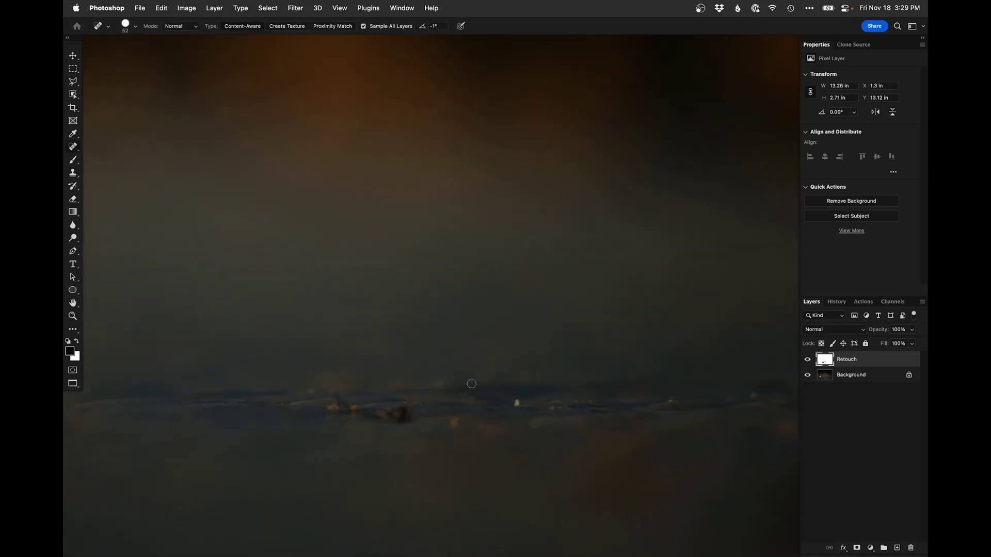
pyautogui.click(517, 403)
pyautogui.click(672, 400)
pyautogui.moveTo(332, 388); pyautogui.dragTo(338, 412)
# - Clone over the dark debris and the leftover bright spots along the waterline up to the photo's right edge
pyautogui.press('s')
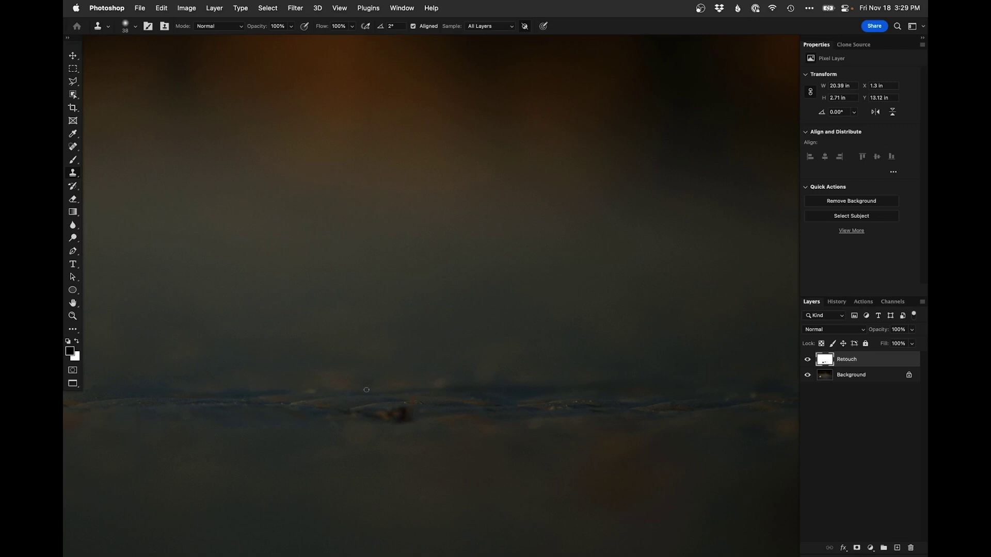
pyautogui.moveTo(397, 396); pyautogui.dragTo(371, 381)
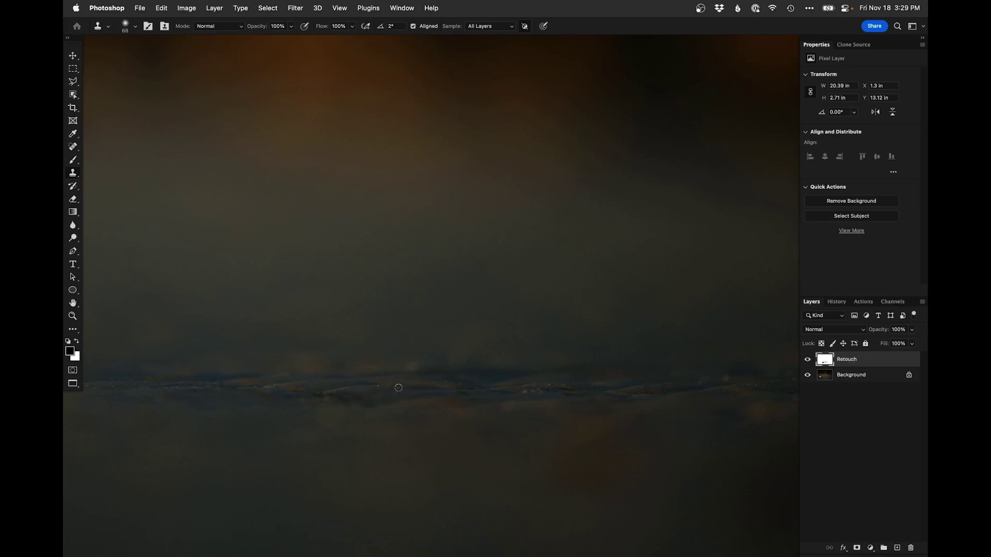
pyautogui.moveTo(431, 382); pyautogui.dragTo(374, 378)
pyautogui.click(598, 386)
pyautogui.moveTo(570, 391); pyautogui.dragTo(513, 380)
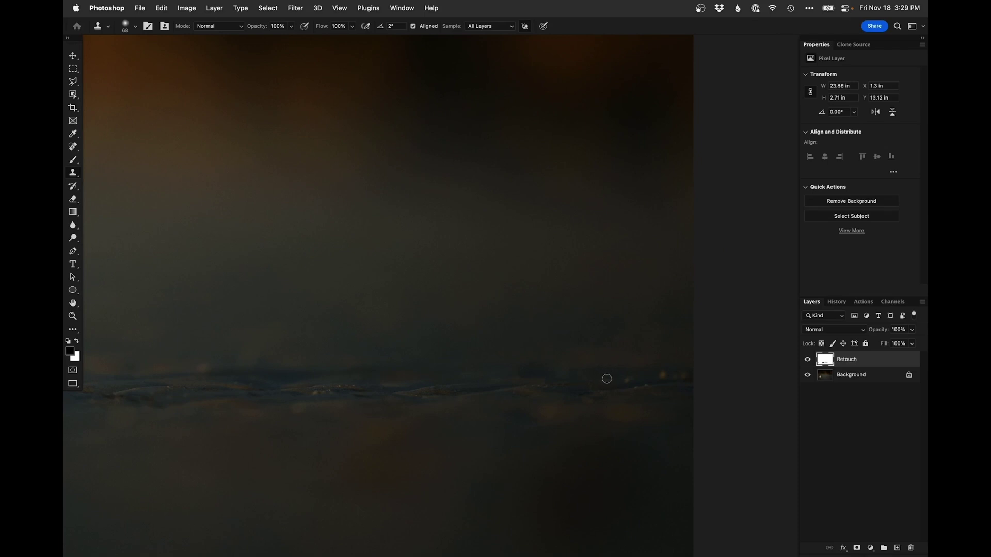
pyautogui.moveTo(648, 376)
pyautogui.mouseDown()
pyautogui.moveTo(664, 374)
pyautogui.moveTo(576, 383)
pyautogui.mouseUp()
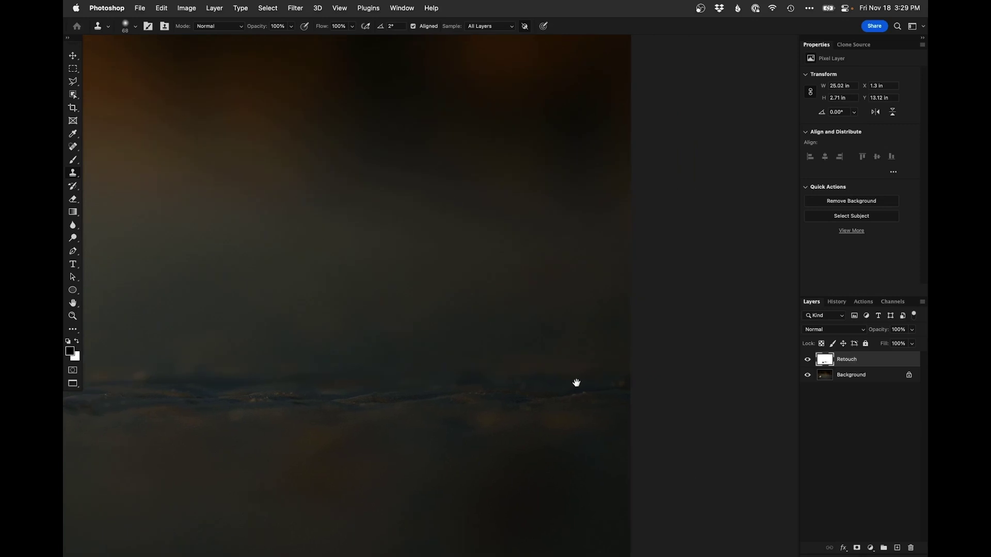
pyautogui.click(629, 381)
# - Fit the whole photo in view and compare it with the Retouch layer hidden and shown
pyautogui.press('super+0')
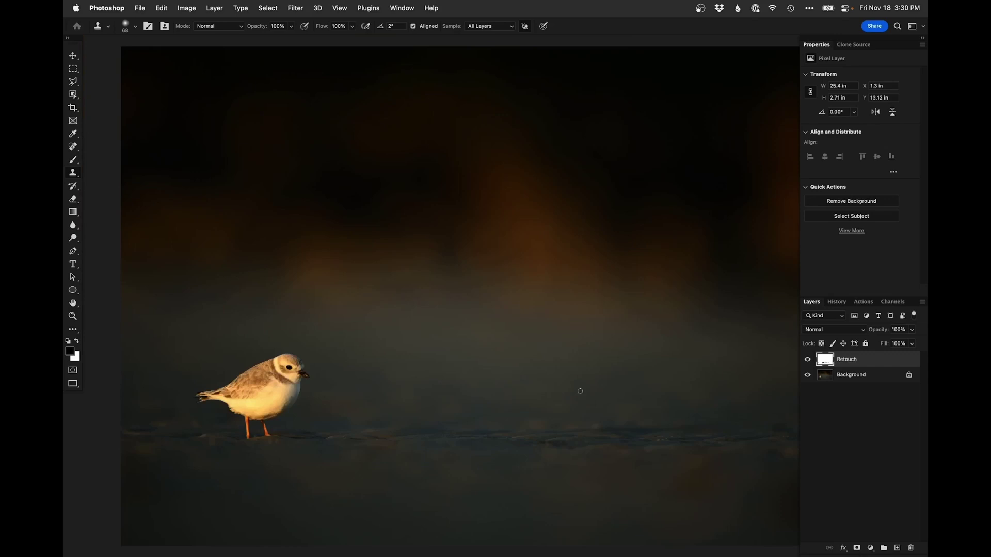
pyautogui.keyDown('alt'); pyautogui.keyDown('super'); pyautogui.click(663, 382); pyautogui.keyUp('super'); pyautogui.keyUp('alt')
pyautogui.moveTo(672, 394); pyautogui.dragTo(649, 385)
pyautogui.click(808, 360)
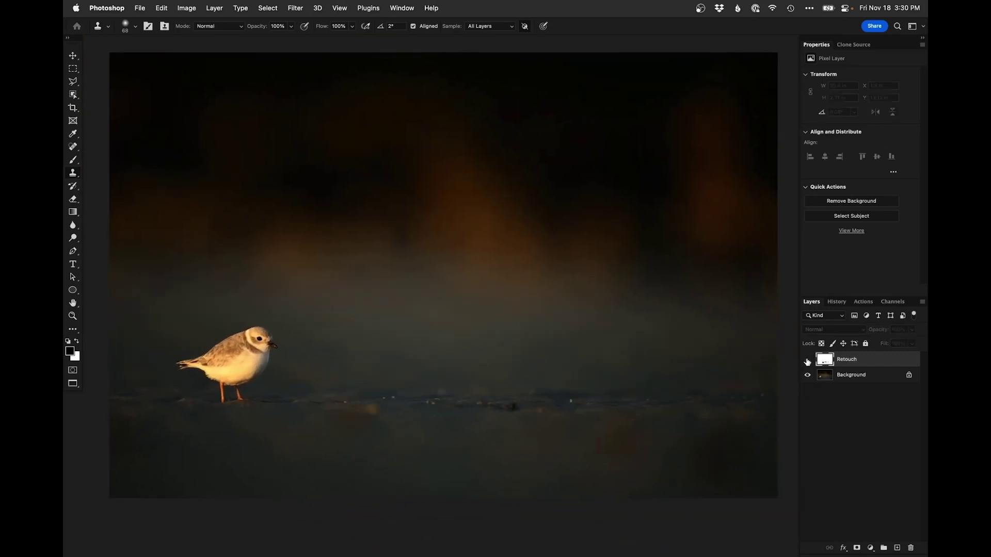
pyautogui.click(807, 361)
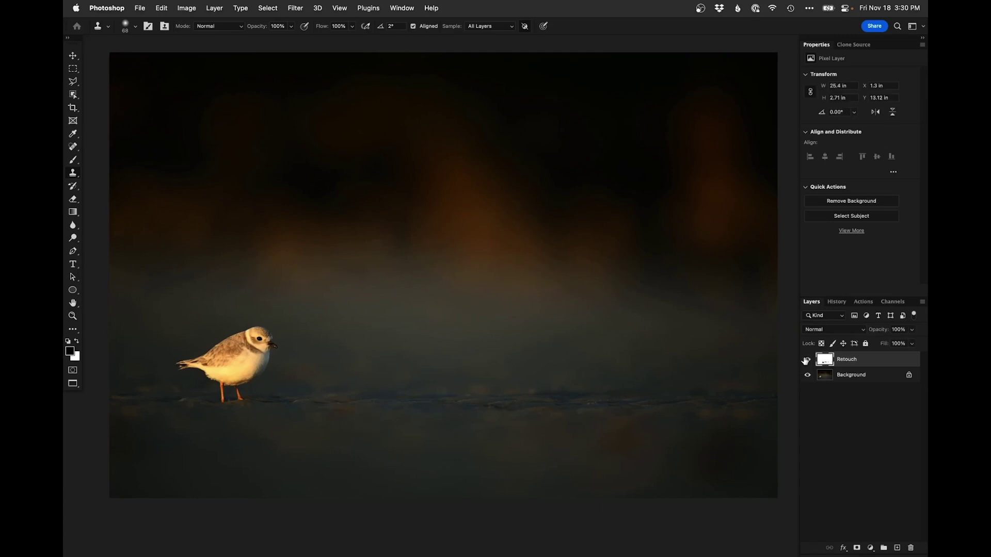
pyautogui.keyDown('alt'); pyautogui.click(546, 408); pyautogui.keyUp('alt')
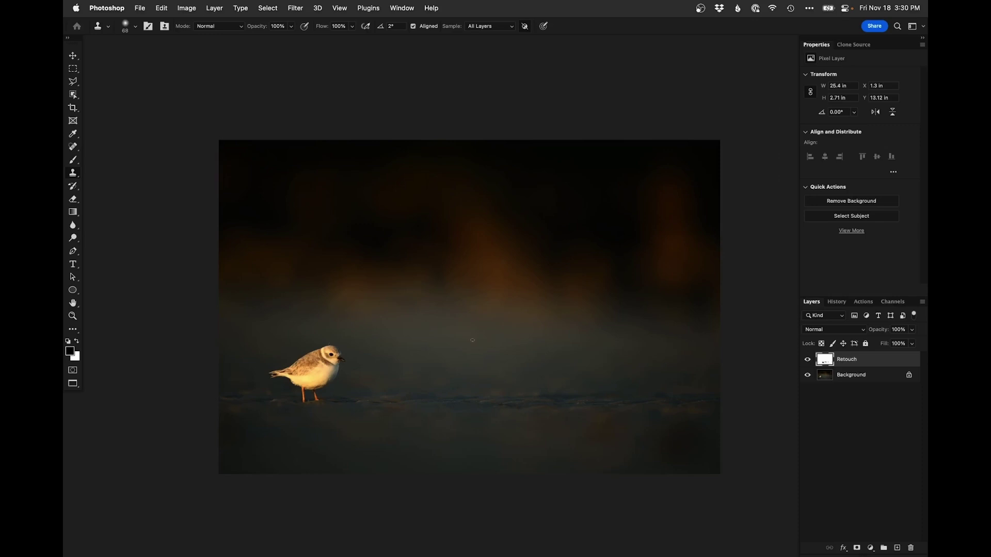
pyautogui.press('F2')
pyautogui.moveTo(408, 364); pyautogui.dragTo(527, 382)
pyautogui.press('super+z')
pyautogui.press('Delete')
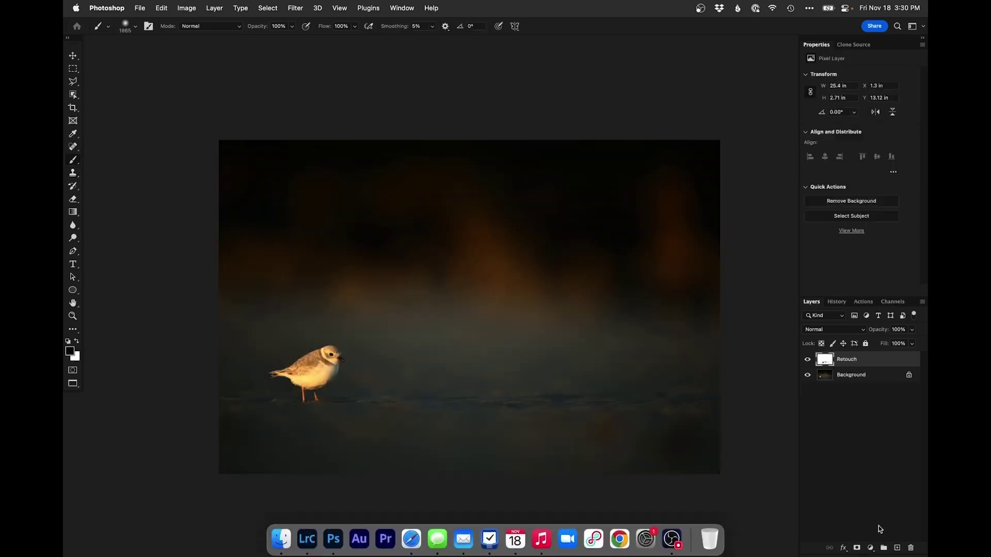
# - Add a darkening Curves layer with a point at input 187, output 168, and invert its mask
pyautogui.click(871, 548)
pyautogui.click(880, 380)
pyautogui.moveTo(883, 126); pyautogui.dragTo(889, 128)
pyautogui.press('super+i')
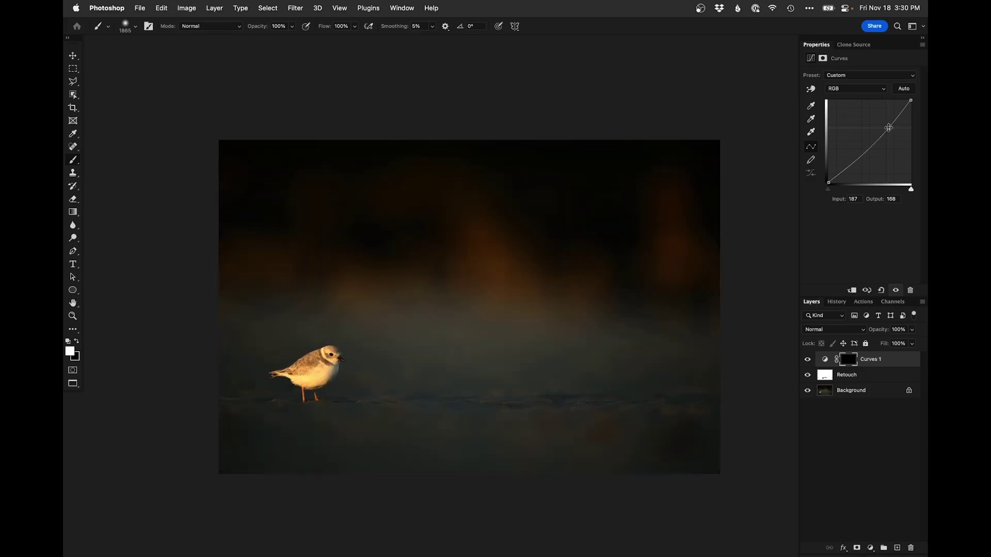
# - Paint the darkening into the Curves 1 mask over the bluish sand around the plover with a large soft brush
pyautogui.moveTo(402, 362)
pyautogui.keyDown('ctrl'); pyautogui.keyDown('alt'); pyautogui.mouseDown()
pyautogui.moveTo(678, 334)
pyautogui.moveTo(526, 350)
pyautogui.moveTo(222, 318)
pyautogui.moveTo(348, 349)
pyautogui.moveTo(658, 361)
pyautogui.moveTo(577, 408)
pyautogui.moveTo(310, 391)
pyautogui.moveTo(297, 405)
pyautogui.moveTo(532, 433)
pyautogui.moveTo(636, 375)
pyautogui.moveTo(568, 357)
pyautogui.moveTo(289, 336)
pyautogui.moveTo(616, 342)
pyautogui.moveTo(582, 349)
pyautogui.moveTo(295, 318)
pyautogui.moveTo(562, 357)
pyautogui.mouseUp(); pyautogui.keyUp('alt'); pyautogui.keyUp('ctrl')
pyautogui.moveTo(454, 382)
pyautogui.mouseDown()
pyautogui.moveTo(321, 364)
pyautogui.moveTo(325, 337)
pyautogui.mouseUp()
pyautogui.click(324, 373)
# - Paint the plover out of the Curves 1 mask with small brushes and touch up the mask around it
pyautogui.press('x')
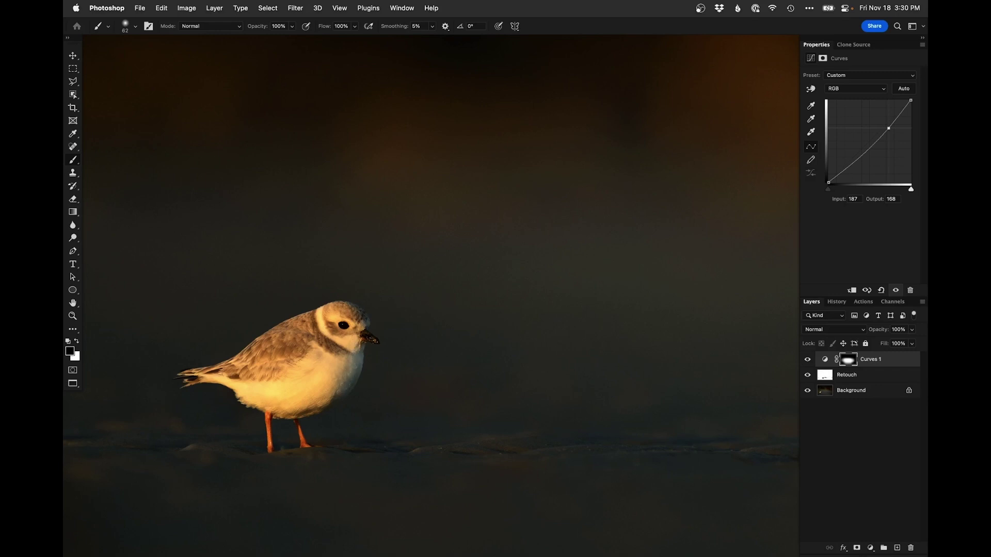
pyautogui.moveTo(331, 396); pyautogui.dragTo(364, 338)
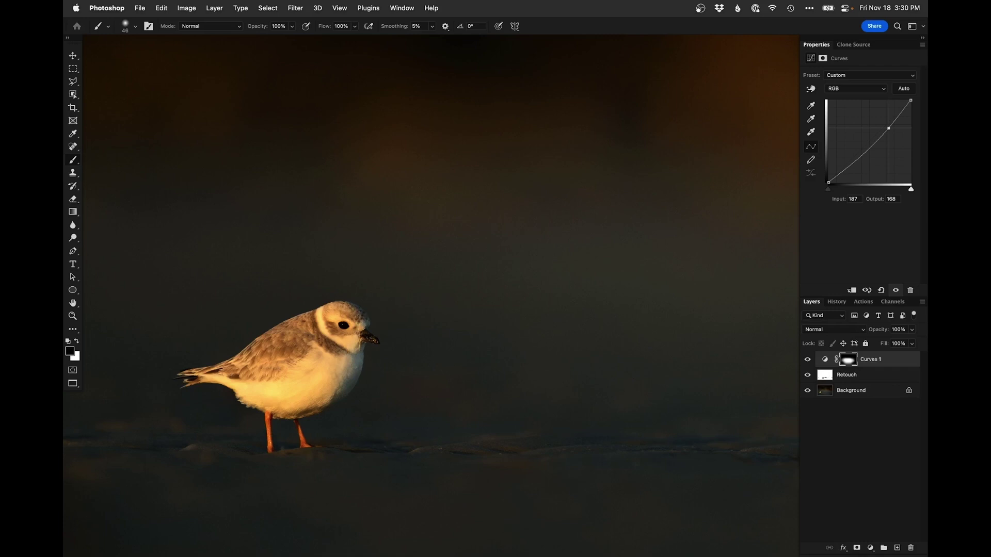
pyautogui.moveTo(354, 319)
pyautogui.mouseDown()
pyautogui.moveTo(372, 318)
pyautogui.moveTo(356, 320)
pyautogui.mouseUp()
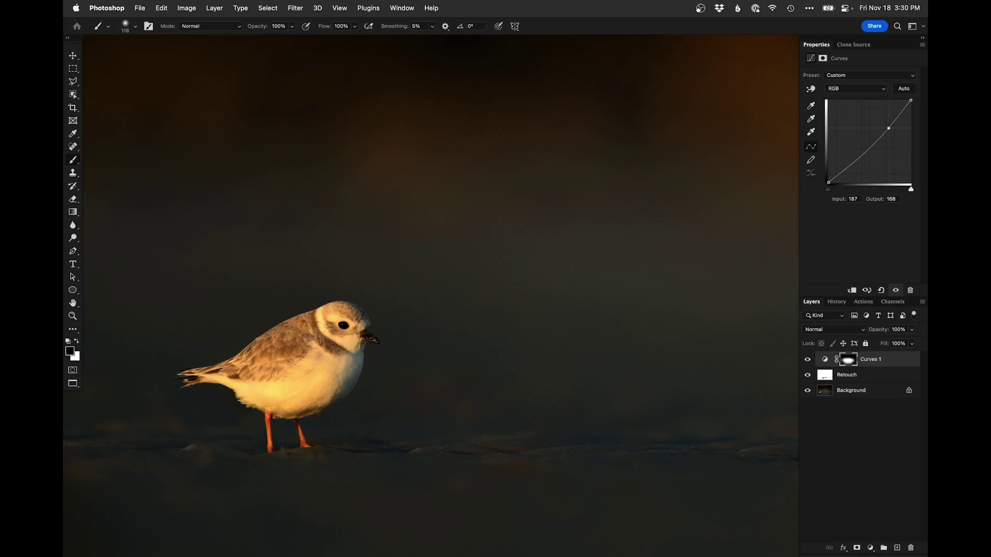
pyautogui.moveTo(265, 345)
pyautogui.mouseDown()
pyautogui.moveTo(305, 333)
pyautogui.moveTo(310, 368)
pyautogui.moveTo(398, 330)
pyautogui.mouseUp()
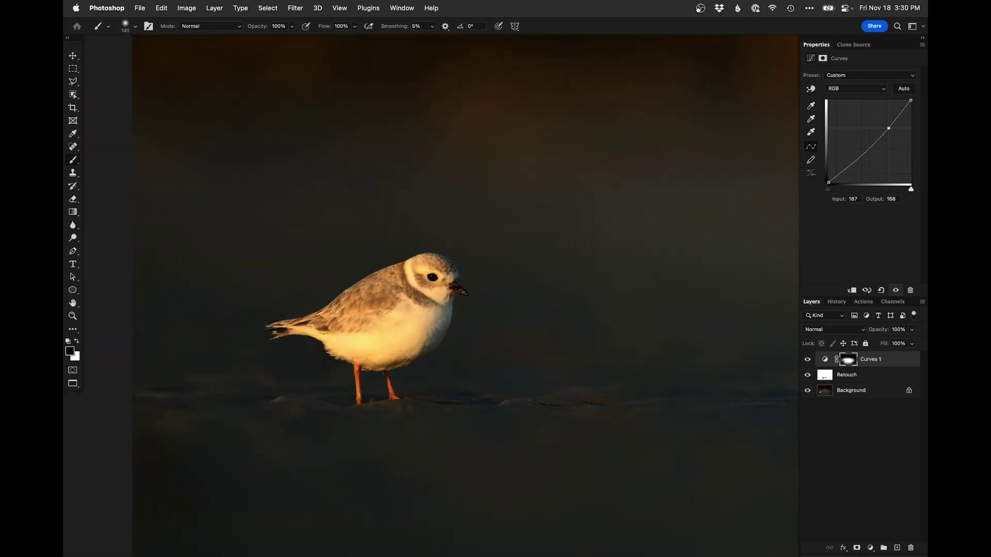
pyautogui.press('x')
pyautogui.moveTo(365, 345); pyautogui.dragTo(371, 344)
# - View the whole photo and compare it with the Curves 1 layer hidden and shown
pyautogui.press('super+0')
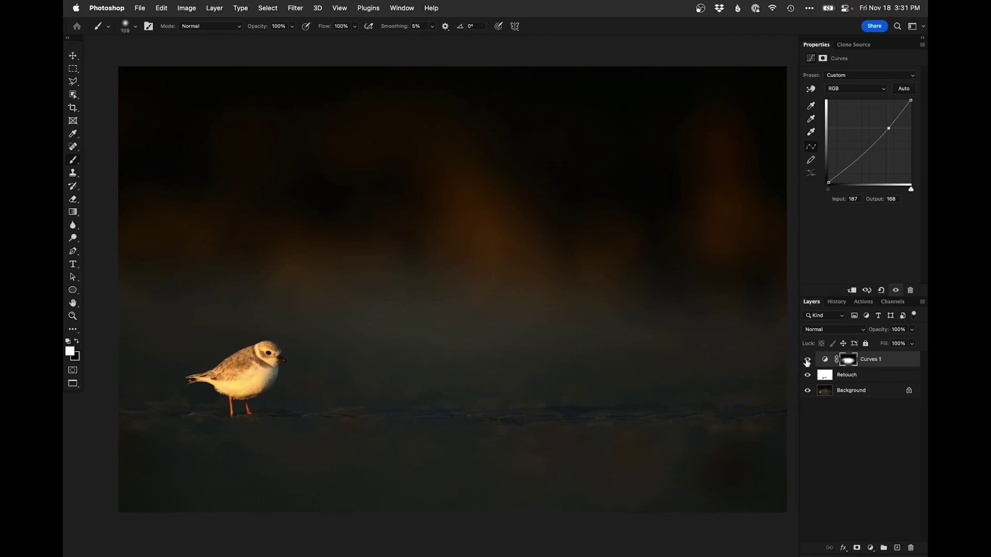
pyautogui.click(807, 360)
pyautogui.click(807, 360)
pyautogui.click(805, 361)
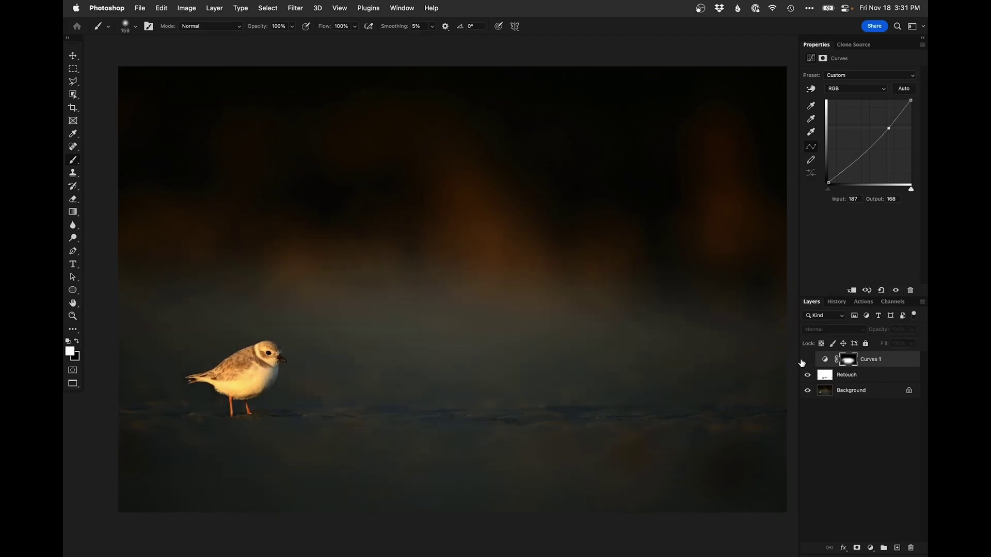
pyautogui.click(808, 360)
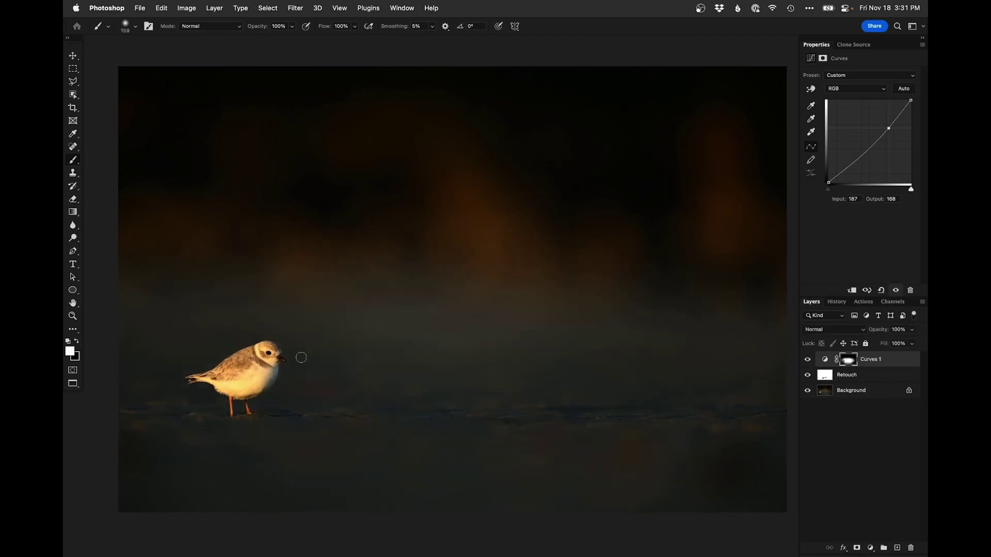
# - Remove the darkening from the plover's forehead and crown by painting black on the Curves 1 mask with a 19 px brush
pyautogui.moveTo(270, 351)
pyautogui.mouseDown()
pyautogui.moveTo(315, 330)
pyautogui.moveTo(243, 336)
pyautogui.mouseUp()
pyautogui.press('x')
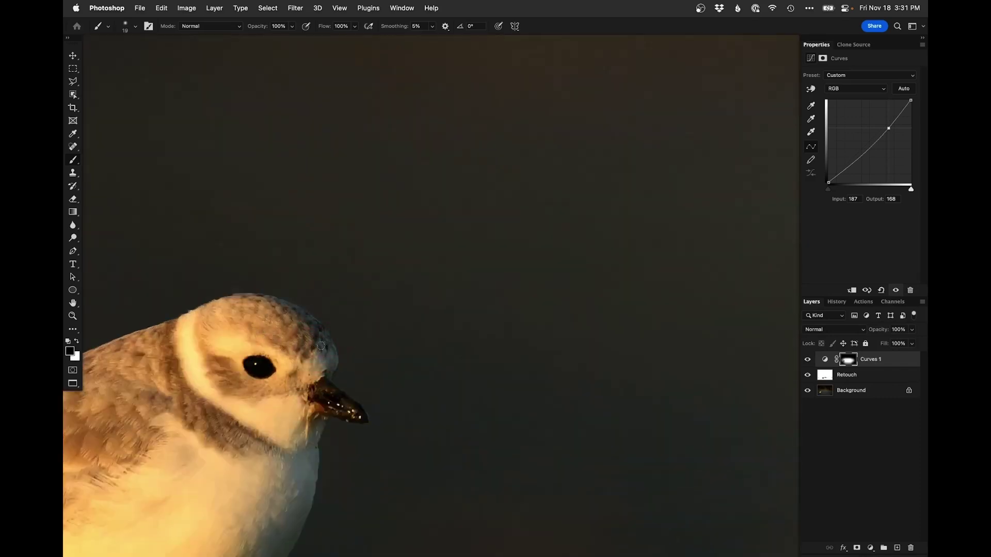
pyautogui.moveTo(316, 330); pyautogui.dragTo(277, 300)
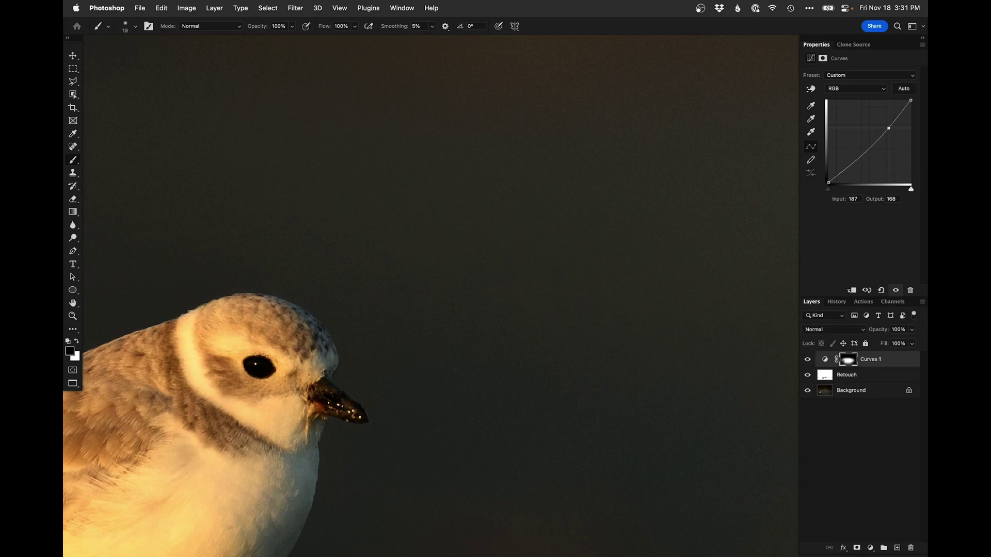
pyautogui.press('super+0')
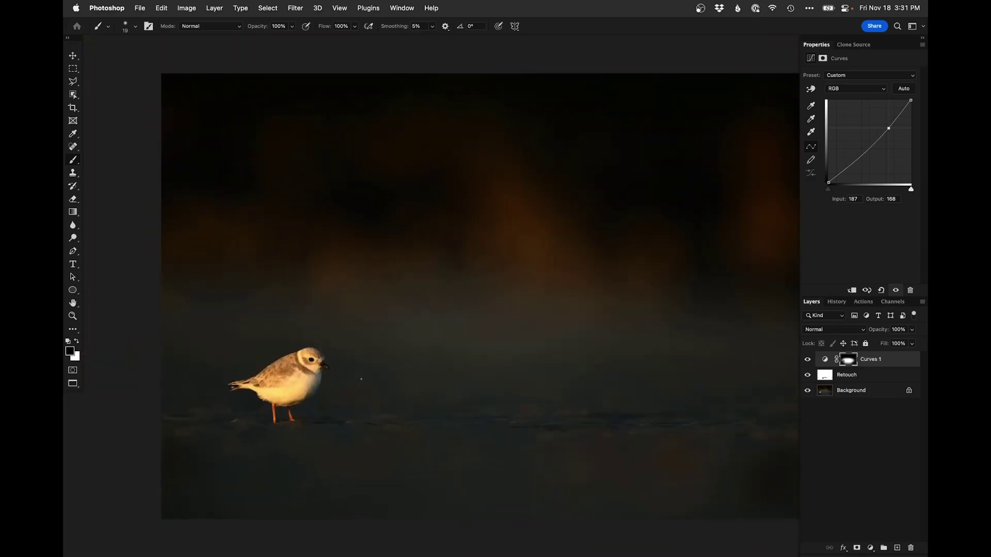
pyautogui.moveTo(606, 383); pyautogui.dragTo(553, 372)
pyautogui.scroll(-3, 553, 376)
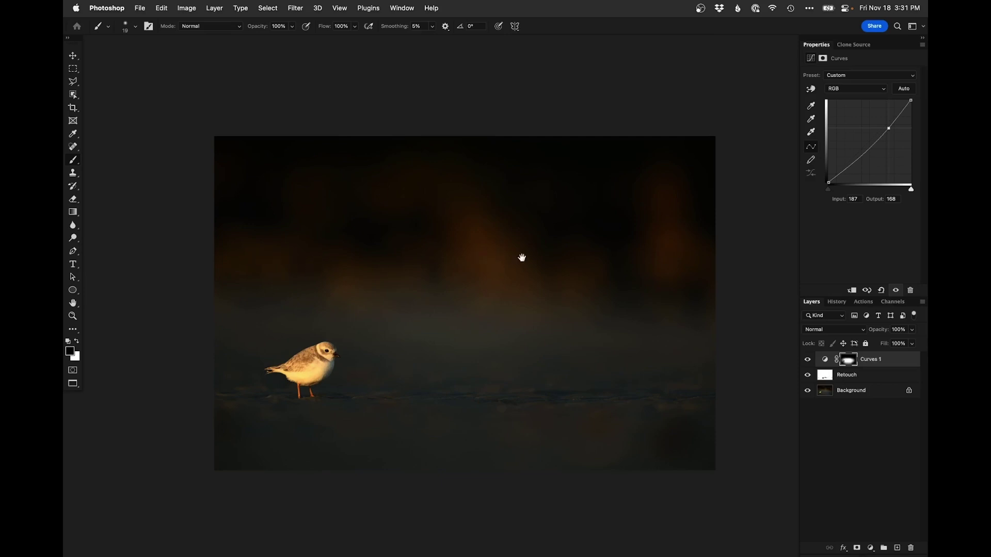
# - Add a brightening Curves layer with a point at input 117, output 144, and invert its mask
pyautogui.click(870, 549)
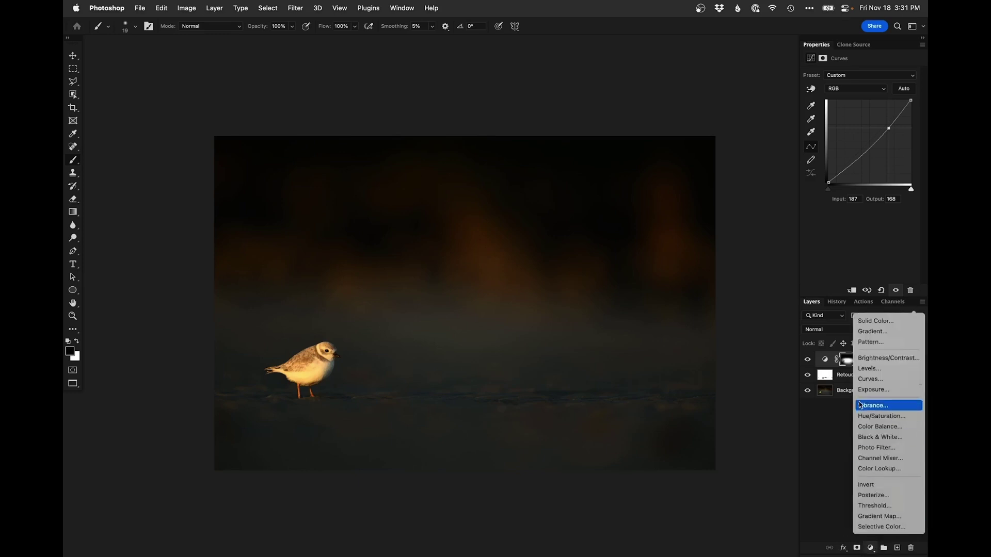
pyautogui.click(880, 380)
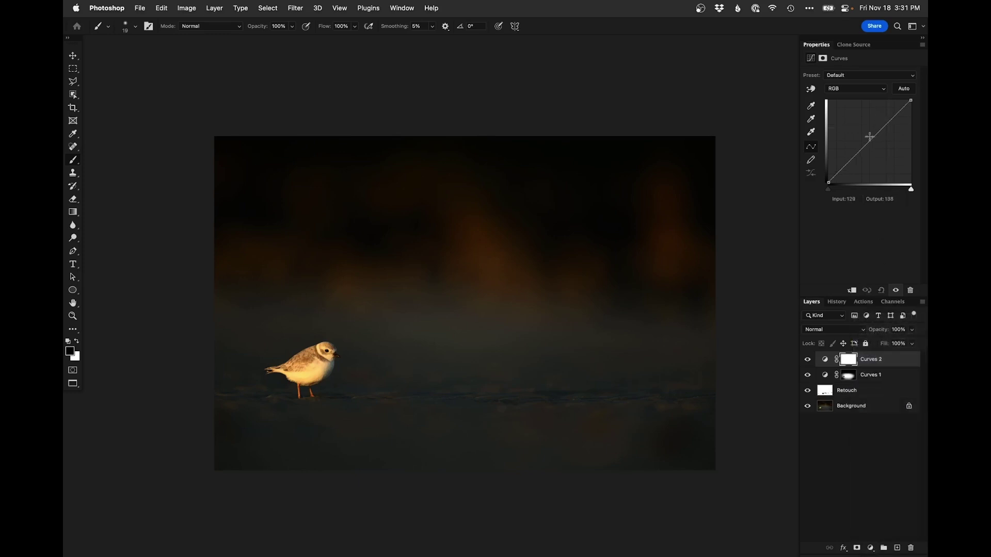
pyautogui.moveTo(870, 137); pyautogui.dragTo(866, 135)
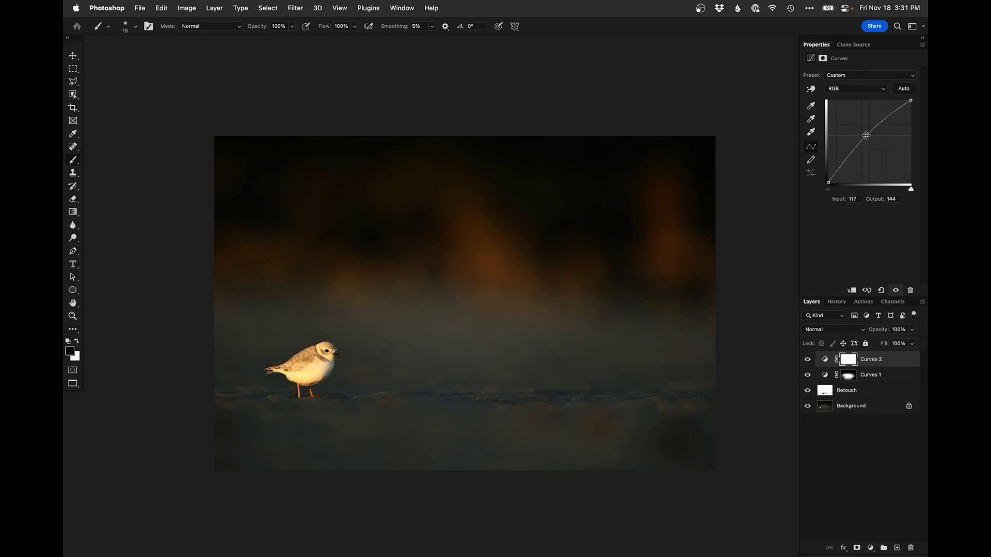
pyautogui.press('super+i')
# - Paint white on the Curves 2 mask over the orange glows in the dark upper background
pyautogui.moveTo(358, 250); pyautogui.dragTo(398, 255)
pyautogui.press('x')
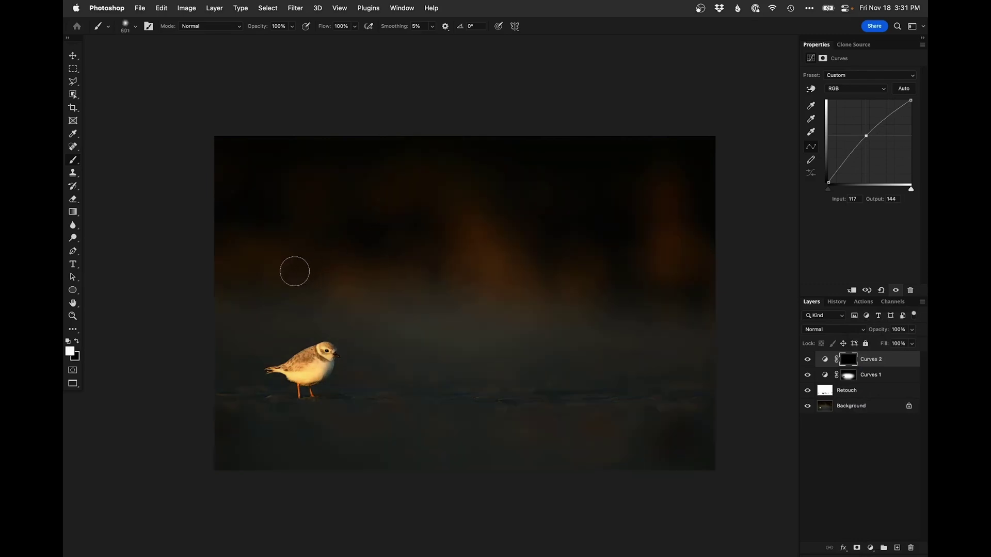
pyautogui.moveTo(302, 205)
pyautogui.mouseDown()
pyautogui.moveTo(305, 248)
pyautogui.moveTo(317, 189)
pyautogui.moveTo(318, 266)
pyautogui.moveTo(370, 275)
pyautogui.mouseUp()
pyautogui.moveTo(429, 172); pyautogui.dragTo(399, 183)
pyautogui.moveTo(633, 343); pyautogui.dragTo(628, 344)
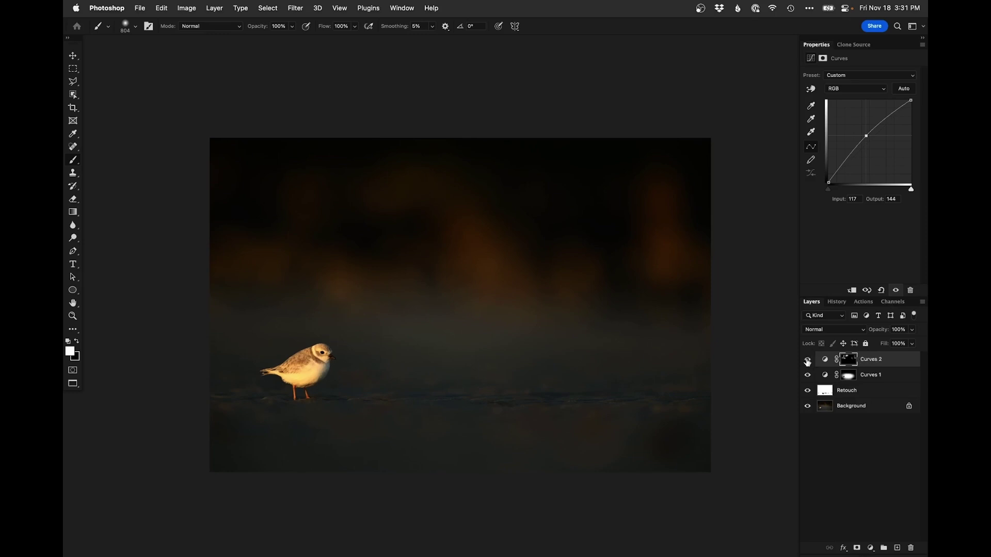
# - Compare the background glows with the Curves 2 layer repeatedly hidden and shown
pyautogui.click(807, 359)
pyautogui.click(807, 360)
pyautogui.click(806, 361)
pyautogui.click(804, 360)
pyautogui.click(806, 364)
pyautogui.click(807, 365)
pyautogui.click(808, 365)
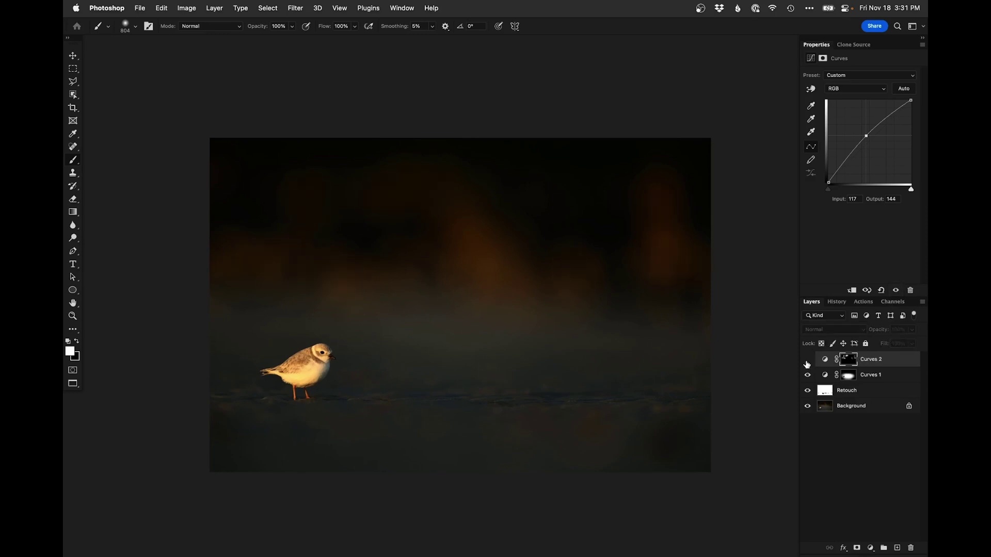
# - Delete the brightening Curves 2 layer from above Curves 1 after checking the background without it
pyautogui.click(809, 363)
pyautogui.click(910, 551)
pyautogui.press('Return')
pyautogui.press('Delete')
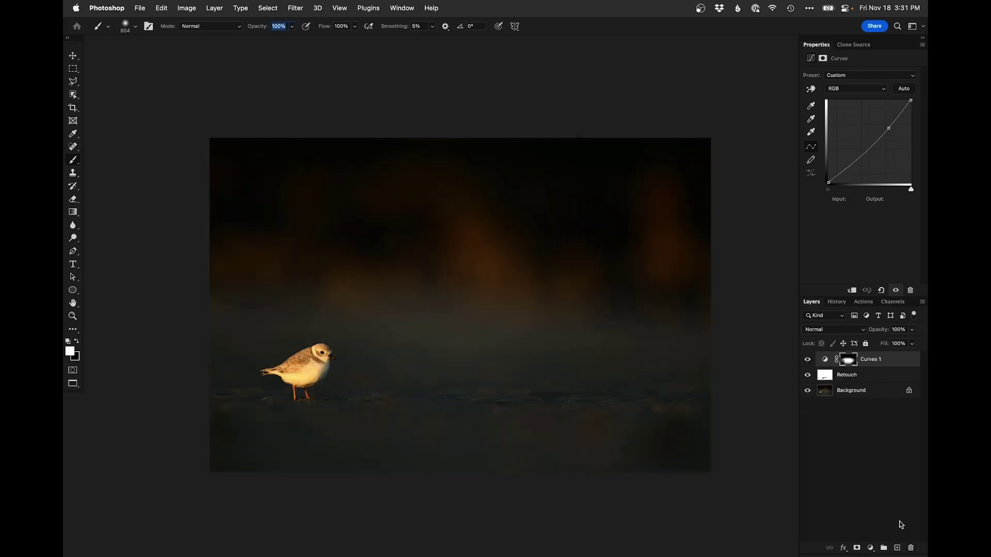
# - Darken the central orange background glow through the inverted mask of a new Curves layer with a point at input 218, output 207
pyautogui.click(872, 551)
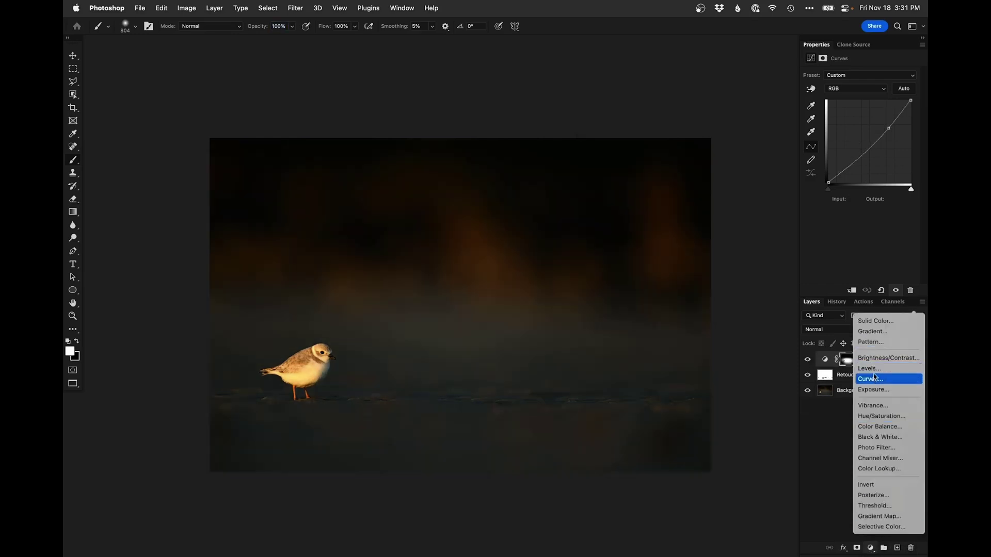
pyautogui.click(875, 380)
pyautogui.moveTo(897, 113); pyautogui.dragTo(899, 115)
pyautogui.press('super+i')
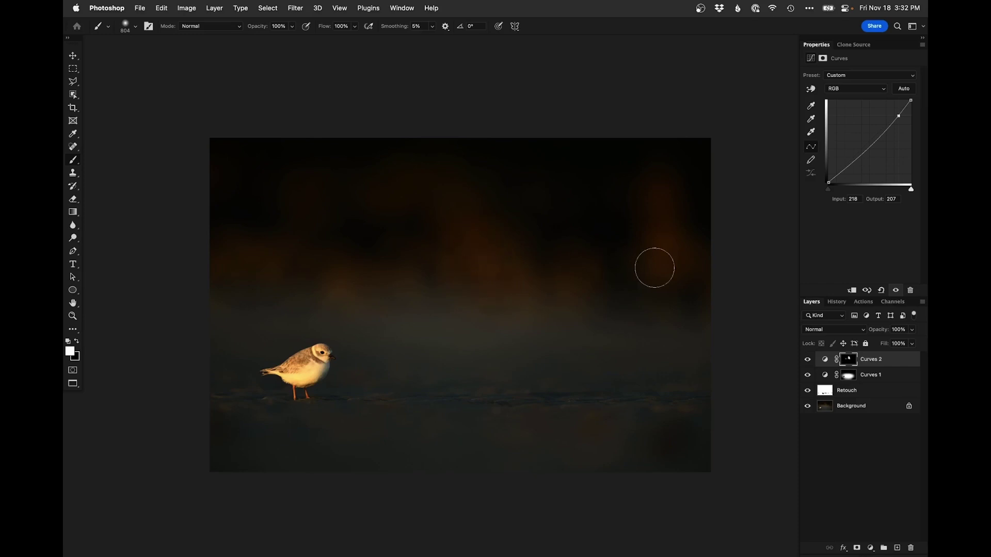
pyautogui.click(808, 361)
pyautogui.click(808, 360)
# - Add a brightening Curves layer for the plover's eye with a point at input 101, output 156, and invert its mask
pyautogui.press('x')
pyautogui.moveTo(322, 373); pyautogui.dragTo(329, 365)
pyautogui.keyDown('super'); pyautogui.click(312, 294); pyautogui.keyUp('super')
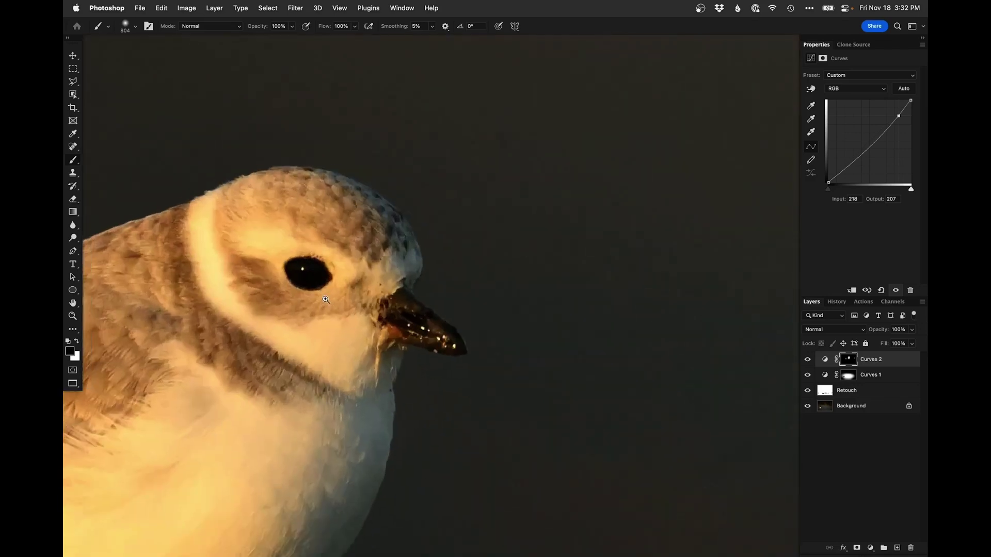
pyautogui.moveTo(310, 301); pyautogui.dragTo(342, 332)
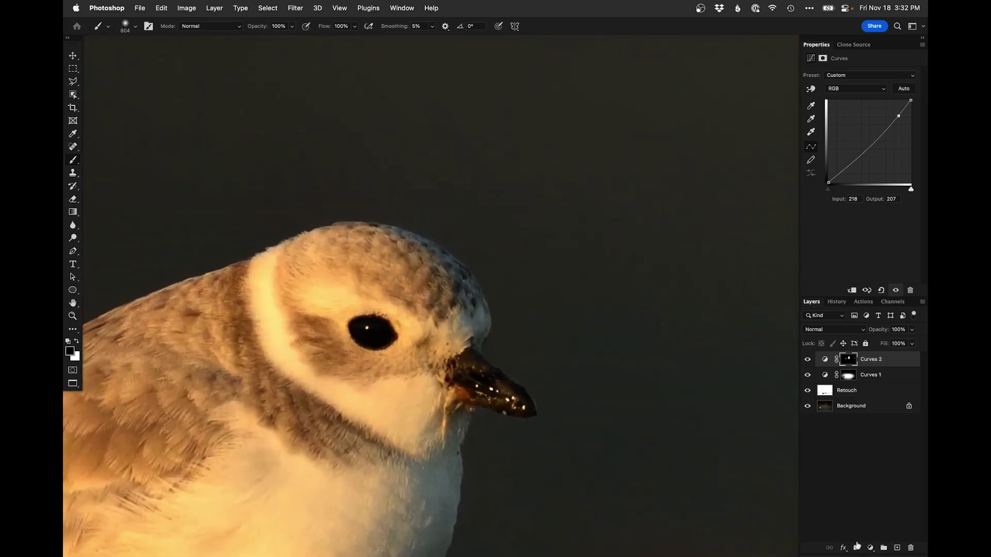
pyautogui.click(871, 548)
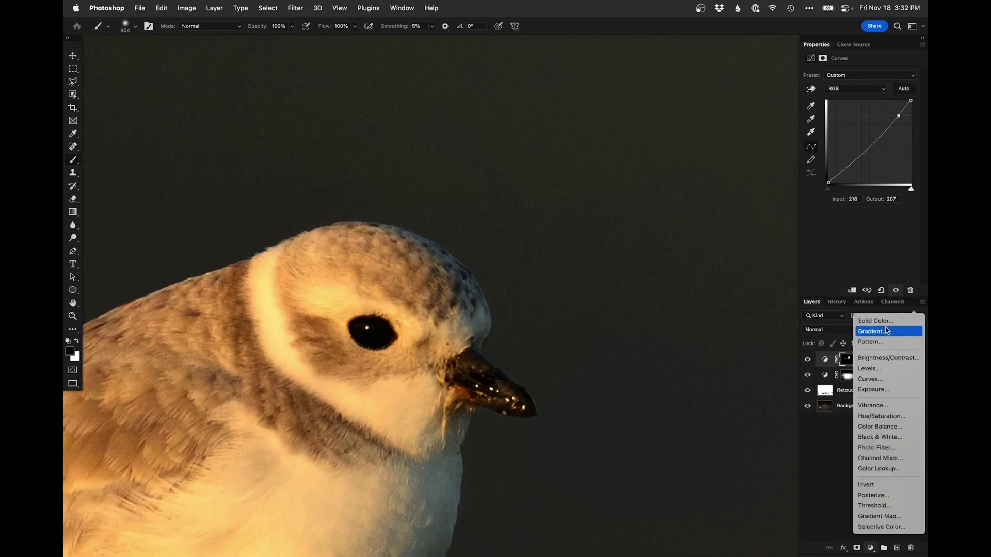
pyautogui.click(870, 379)
pyautogui.moveTo(878, 131); pyautogui.dragTo(861, 132)
pyautogui.press('super+i')
# - Brighten the plover's eye by painting white on the Curves 3 mask with an 8 px brush, and check it in the full image
pyautogui.moveTo(395, 324); pyautogui.dragTo(148, 333)
pyautogui.moveTo(384, 325); pyautogui.dragTo(351, 327)
pyautogui.press('x')
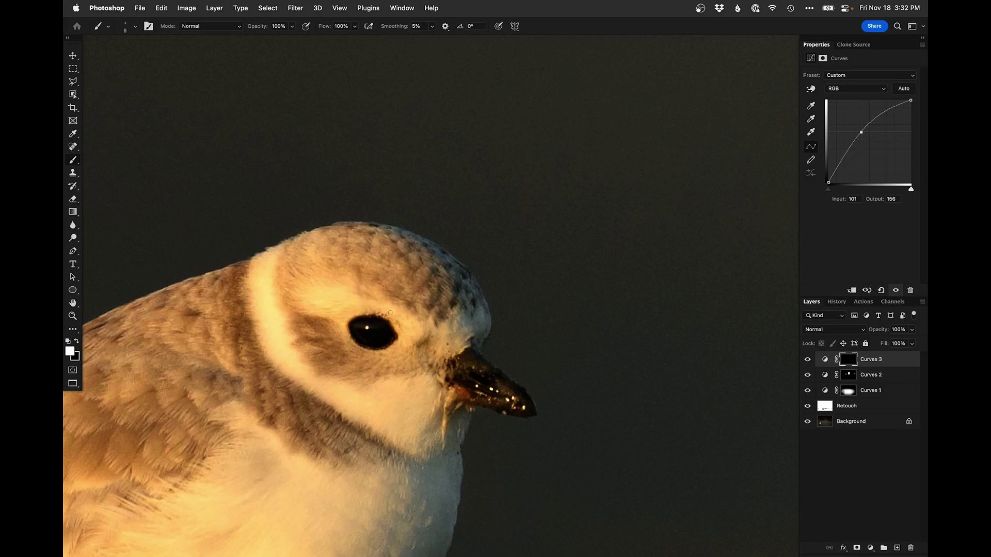
pyautogui.press('super+0')
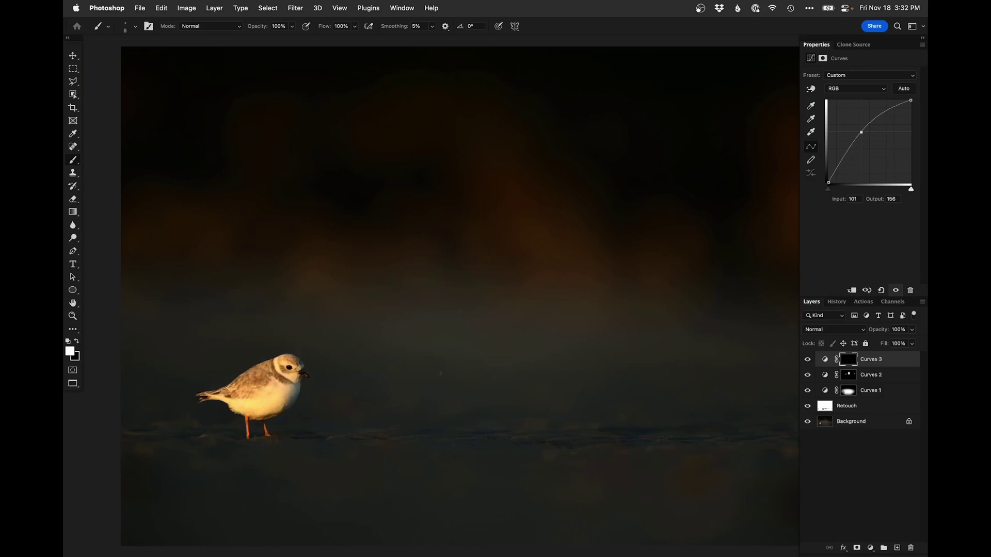
pyautogui.scroll(-1, 440, 374)
pyautogui.moveTo(478, 396); pyautogui.dragTo(452, 373)
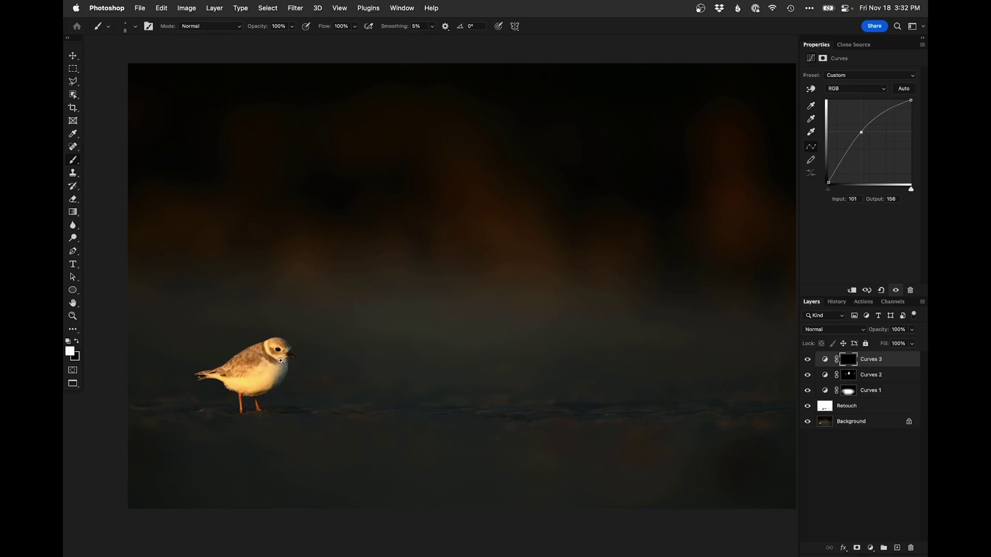
pyautogui.scroll(5, 294, 363)
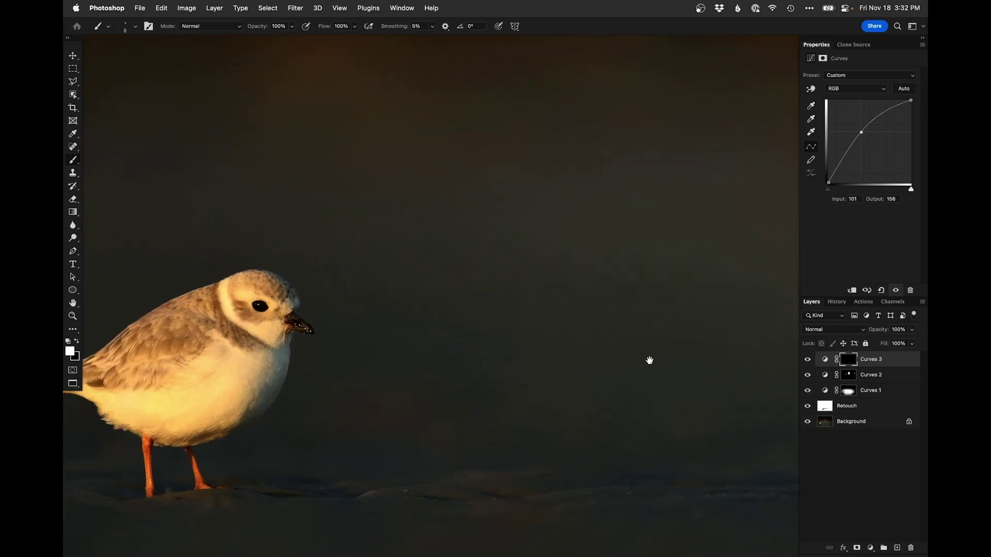
# - Add a Hue/Saturation adjustment layer and set the Cyans saturation to -65 and the Blues saturation to -63
pyautogui.click(870, 547)
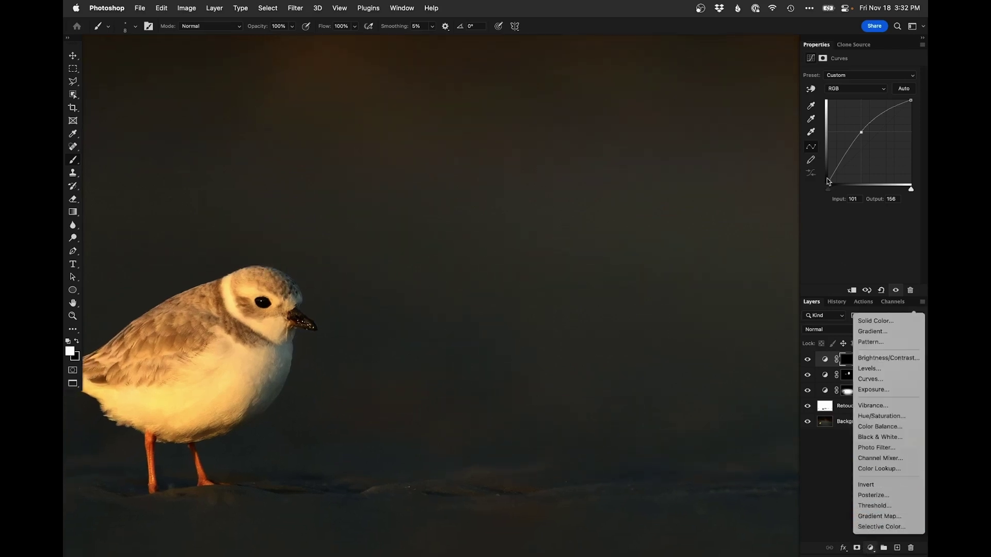
pyautogui.click(875, 418)
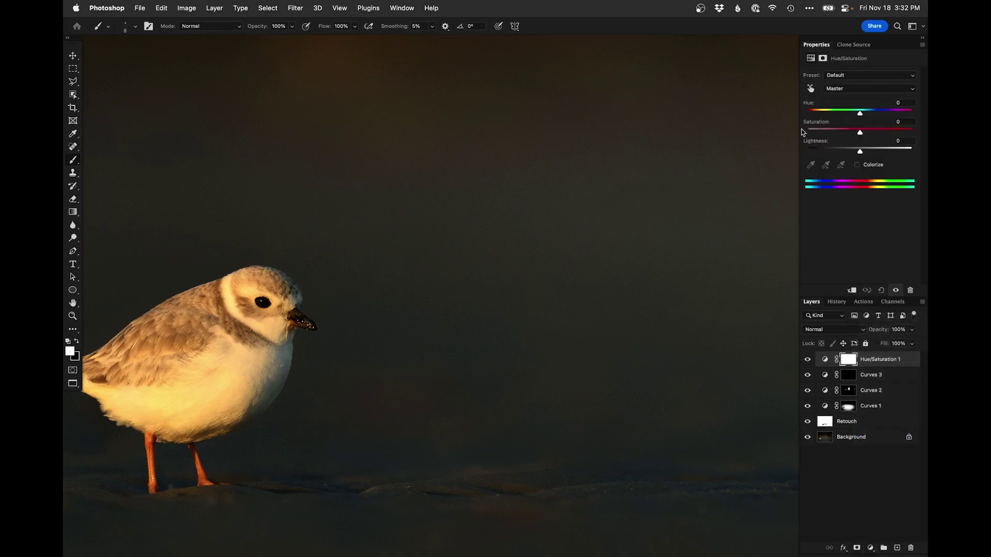
pyautogui.click(850, 92)
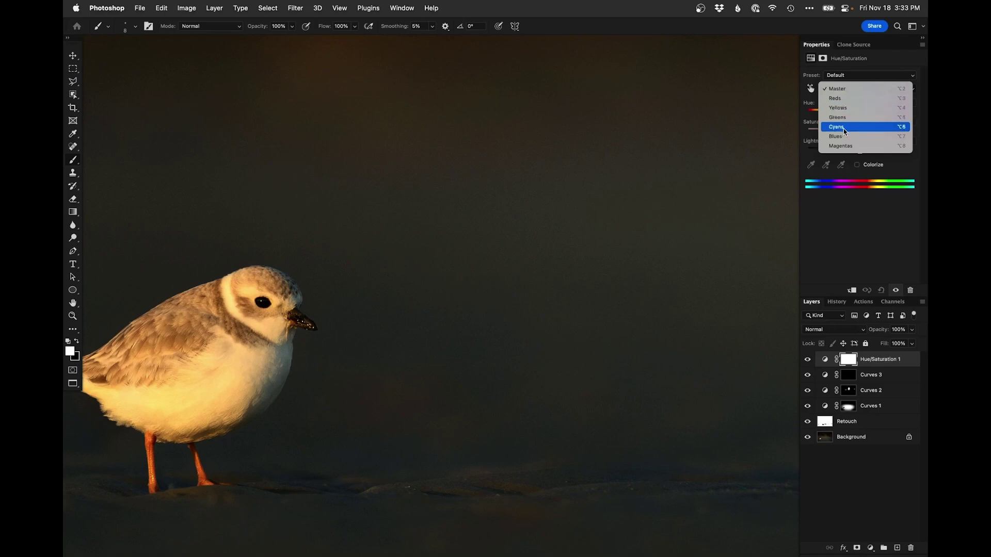
pyautogui.click(843, 128)
pyautogui.click(826, 132)
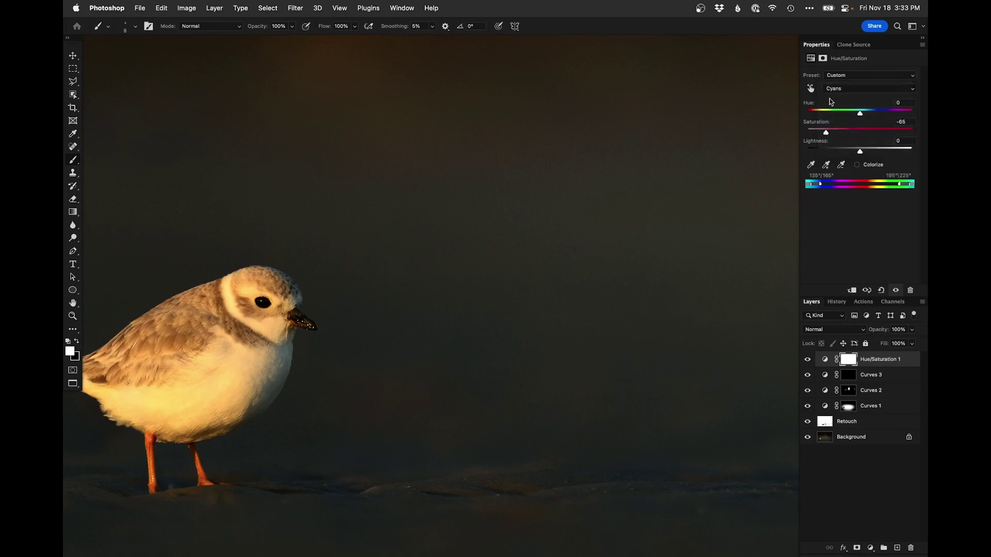
pyautogui.click(837, 90)
pyautogui.click(838, 98)
# - Invert the Hue/Saturation mask to black and paint white along the edge of the bird's breast, enlarging the brush to 70
pyautogui.press('super+i')
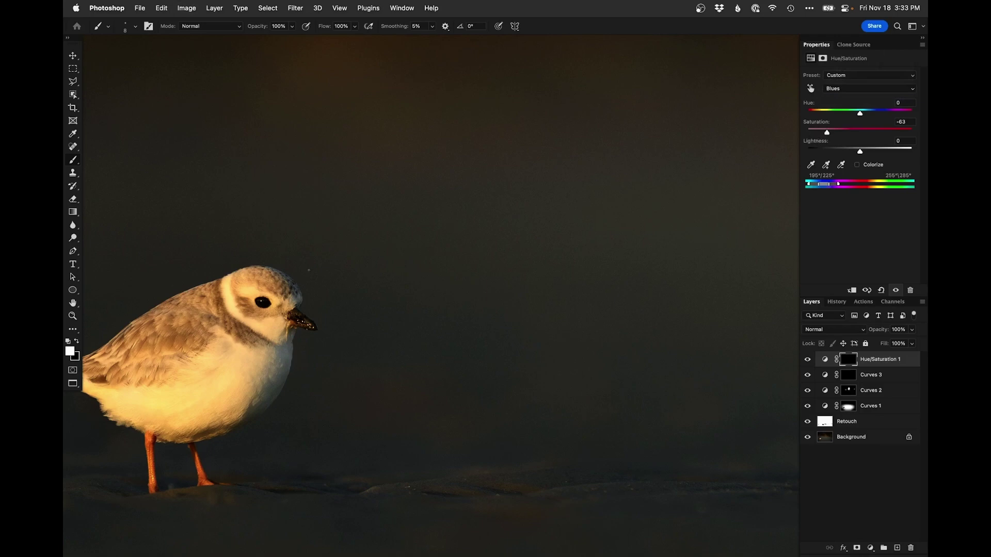
pyautogui.moveTo(287, 356); pyautogui.dragTo(310, 349)
pyautogui.press(']')
pyautogui.press(']')
pyautogui.press(']')
pyautogui.press(']')
pyautogui.press(']')
pyautogui.press(']')
pyautogui.press(']')
pyautogui.press(']')
pyautogui.press(']')
pyautogui.press(']')
pyautogui.press(']')
pyautogui.press(']')
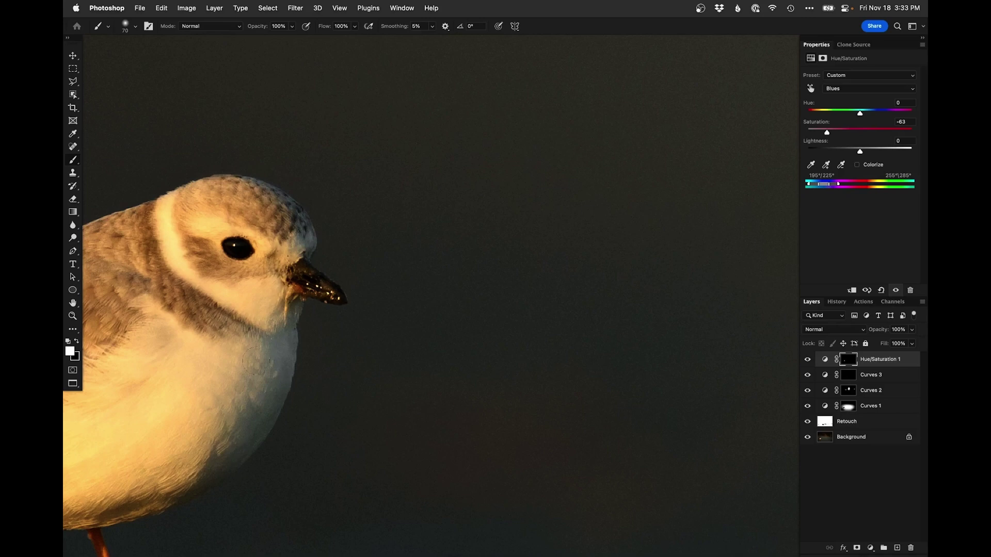
# - Save _DS97180.psd and switch to Lightroom Classic
pyautogui.press('super+0')
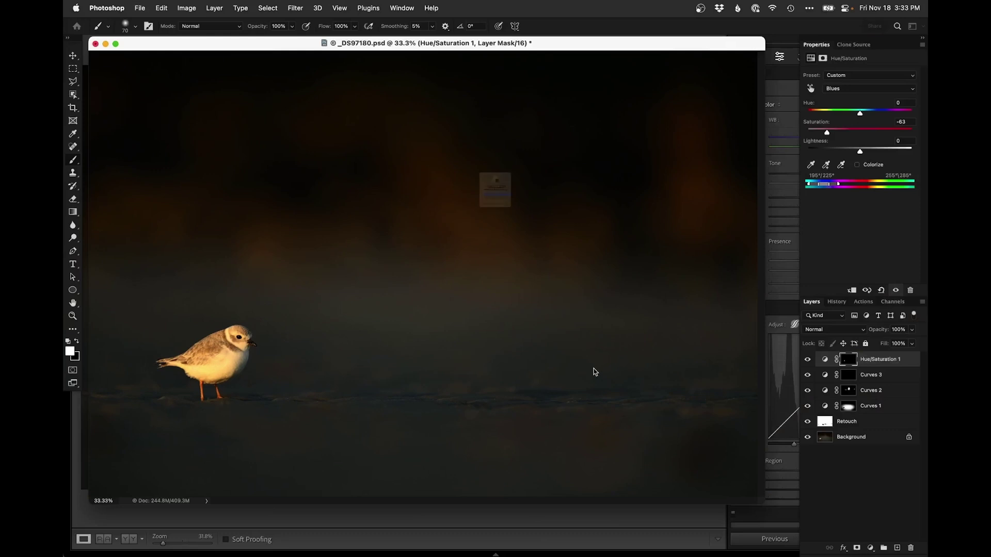
pyautogui.press('super+s')
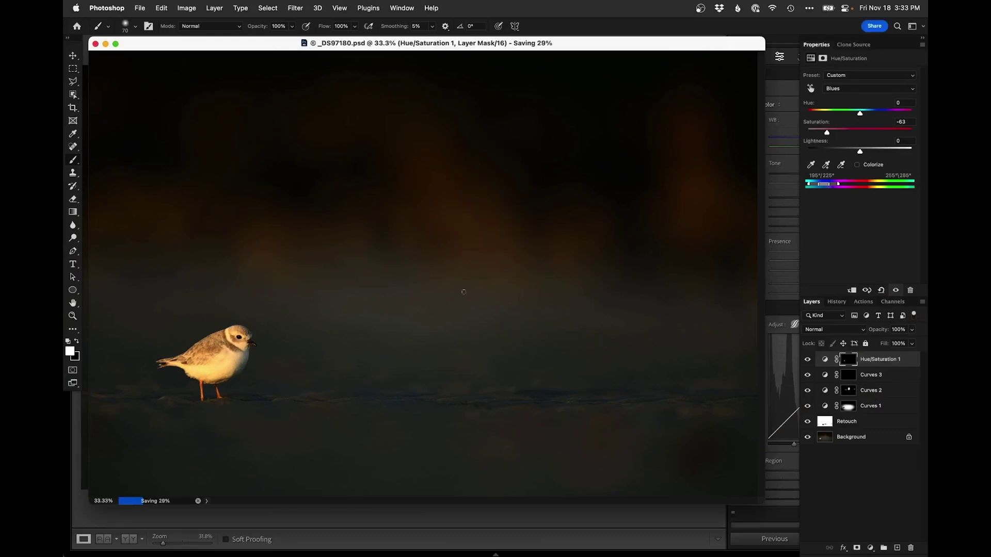
pyautogui.press('super+minus')
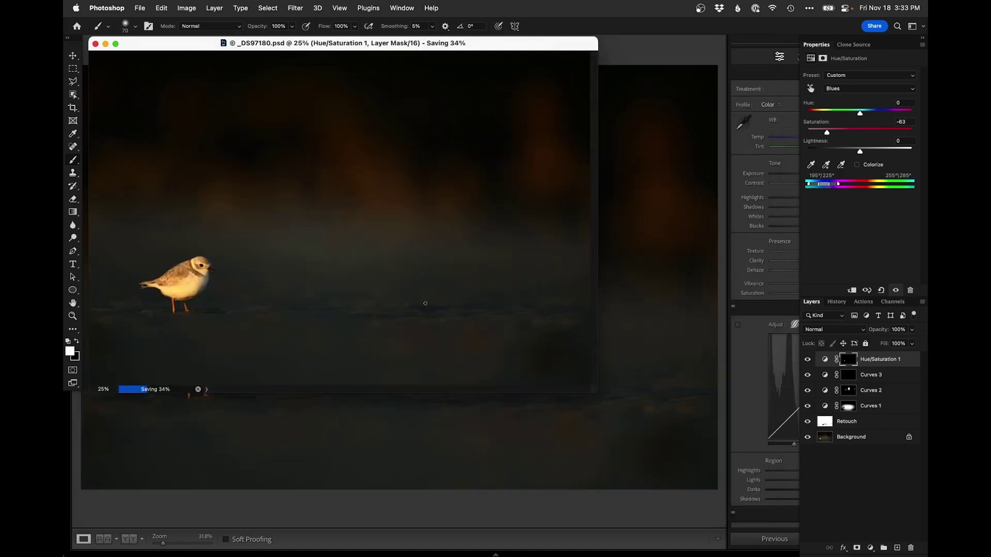
pyautogui.click(557, 506)
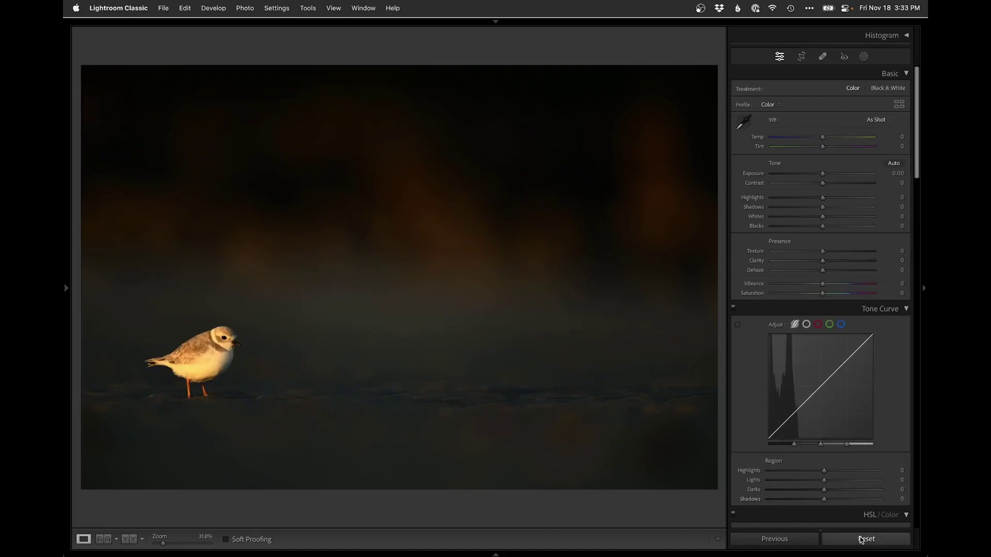
# - Select the original raw photo of the plover and show it enlarged in the Library
pyautogui.press('g')
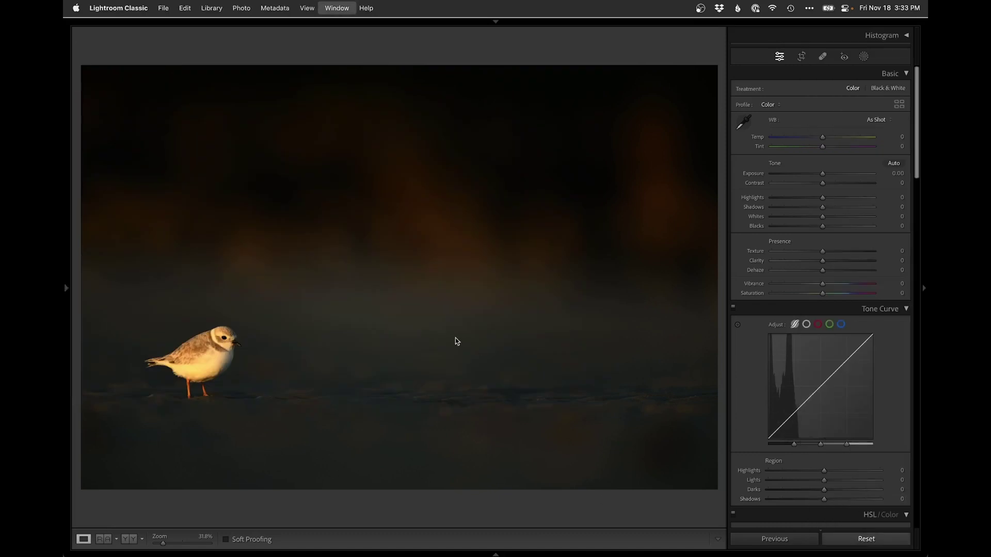
pyautogui.press('d')
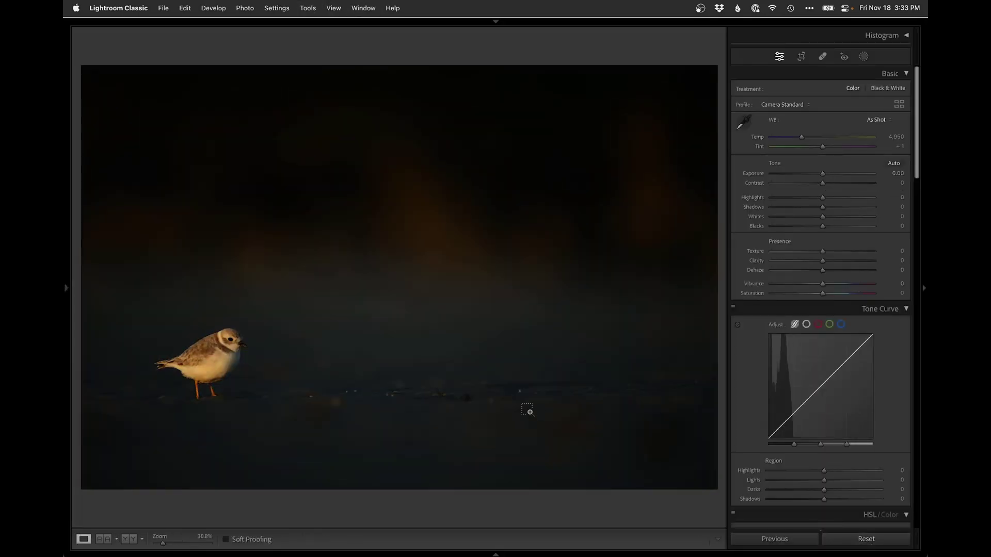
pyautogui.press('super+e')
pyautogui.click(455, 502)
pyautogui.press('g')
pyautogui.doubleClick(406, 278)
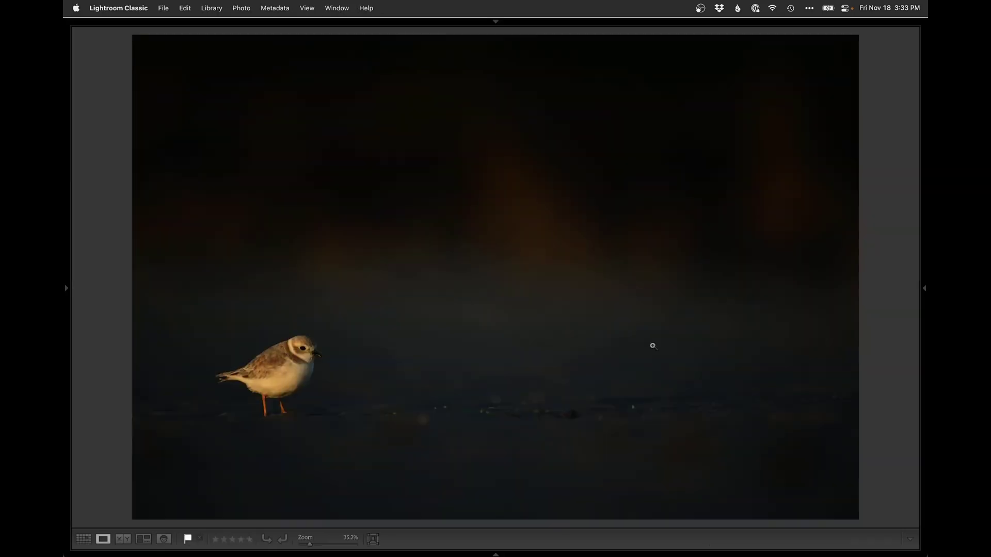
# - Compare the original raw plover photo with the finished Photoshop version by switching back and forth between them
pyautogui.press('Right')
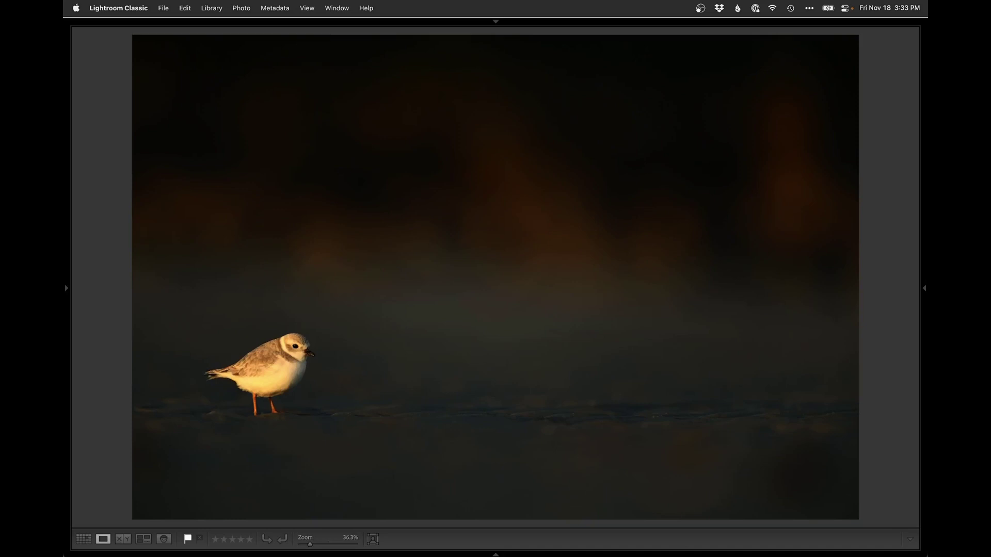
pyautogui.press('Left')
pyautogui.press('Right')
pyautogui.press('Right')
pyautogui.press('Left')
pyautogui.press('Left')
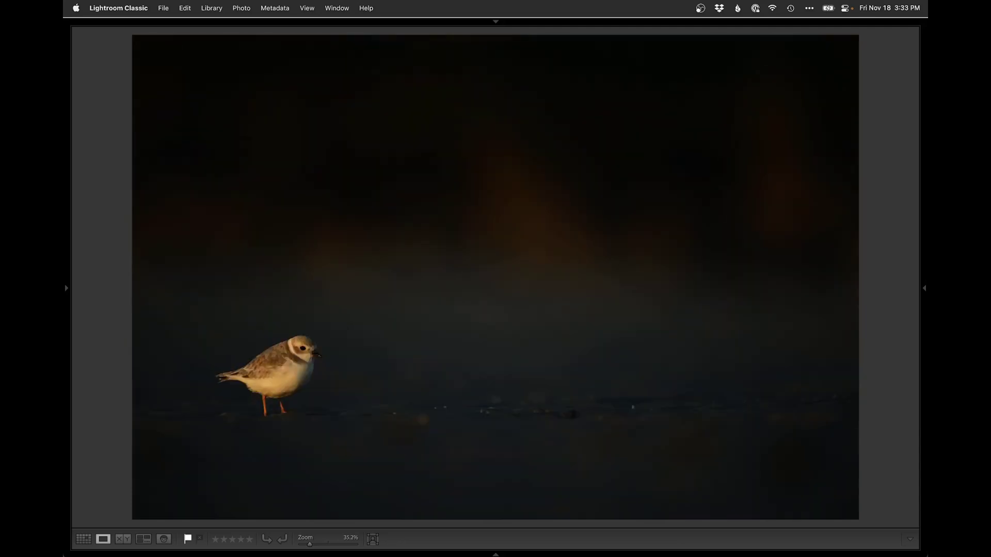
pyautogui.press('Right')
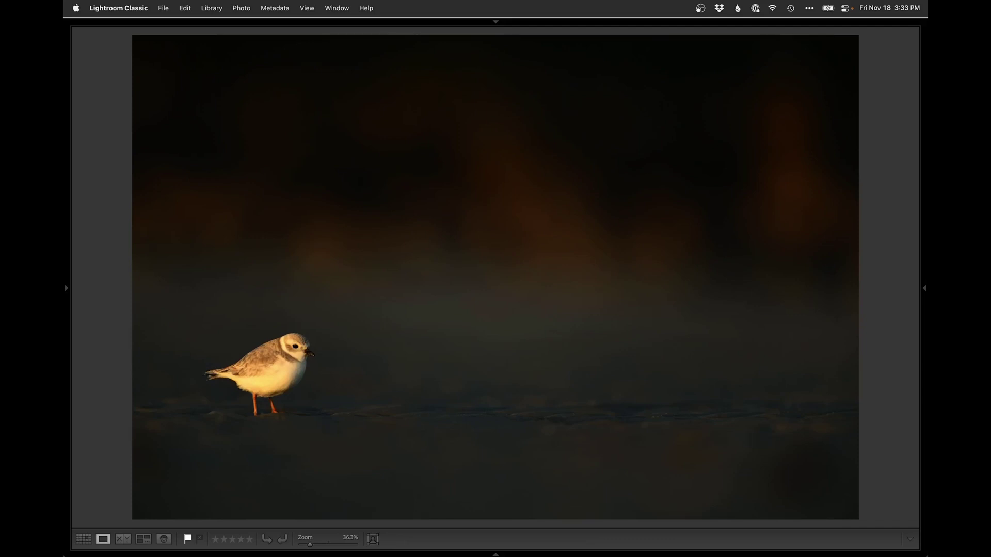
pyautogui.press('Left')
# - Restore the raw photo to its Crop Angle history state in Develop and return to the enlarged Library view
pyautogui.press('d')
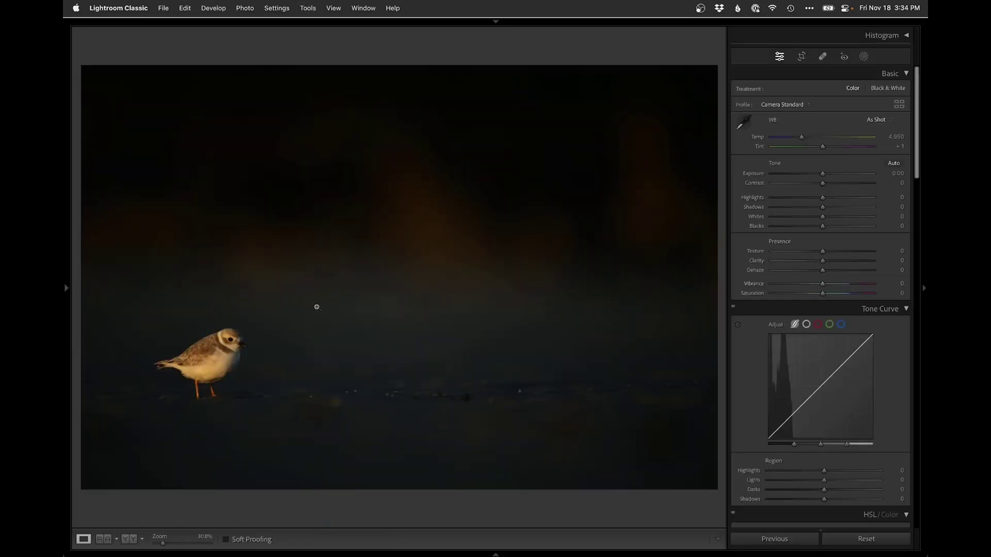
pyautogui.moveTo(66, 288)
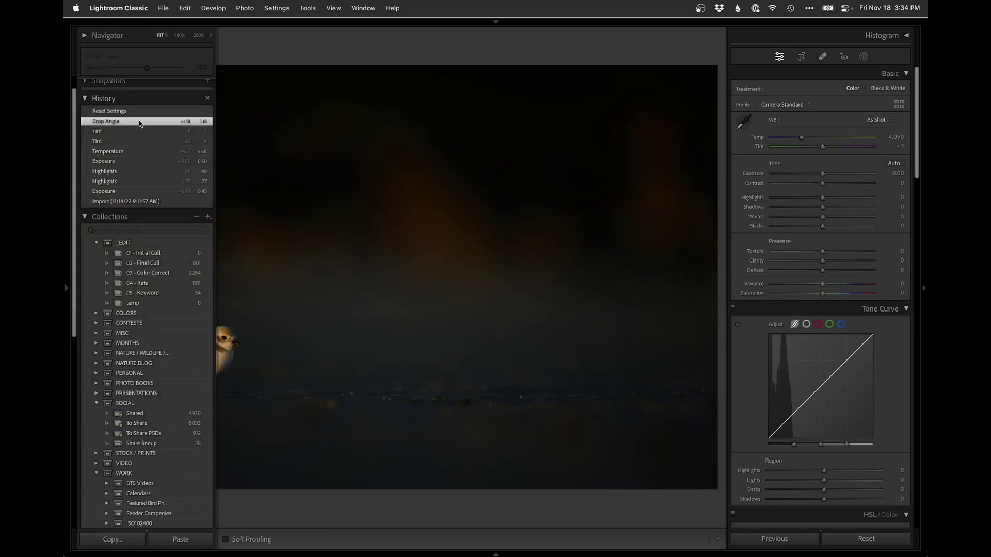
pyautogui.click(140, 122)
pyautogui.press('e')
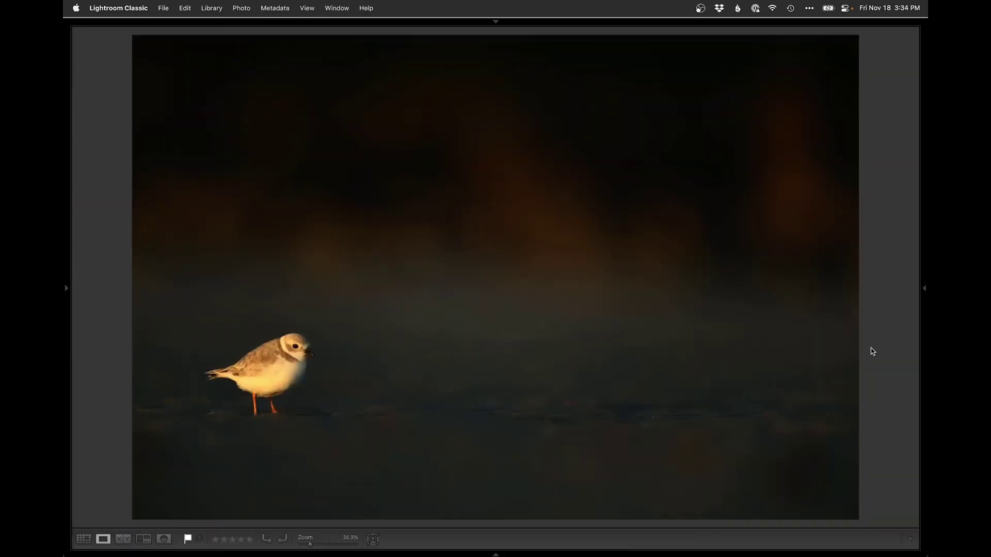
pyautogui.moveTo(634, 3)
pyautogui.click(700, 8)
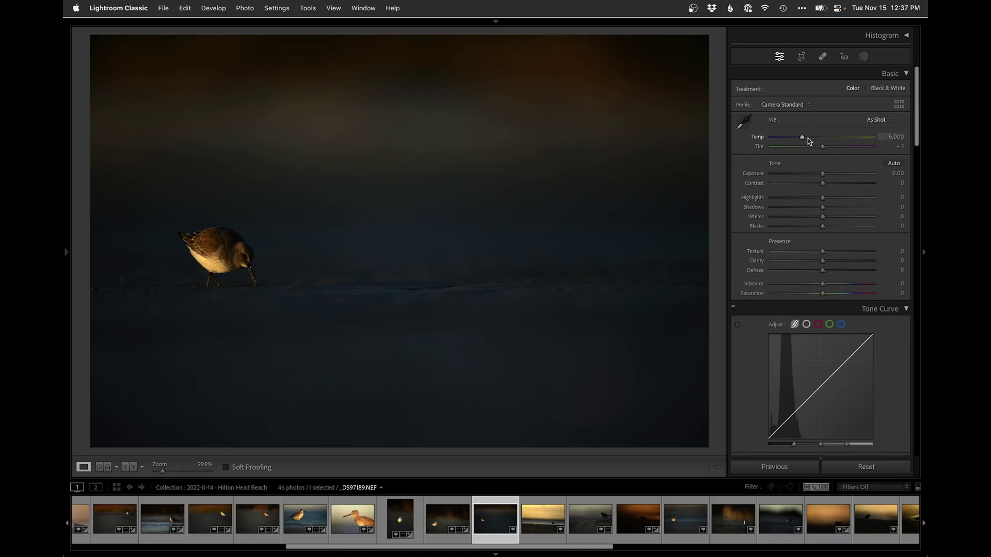
# - Mask the shorebird in _DS97189.NEF with Select Subject and set exposure to 0.74, shadows to 27 and blacks to -9
pyautogui.moveTo(808, 137); pyautogui.dragTo(805, 137)
pyautogui.press('super+z')
pyautogui.click(863, 58)
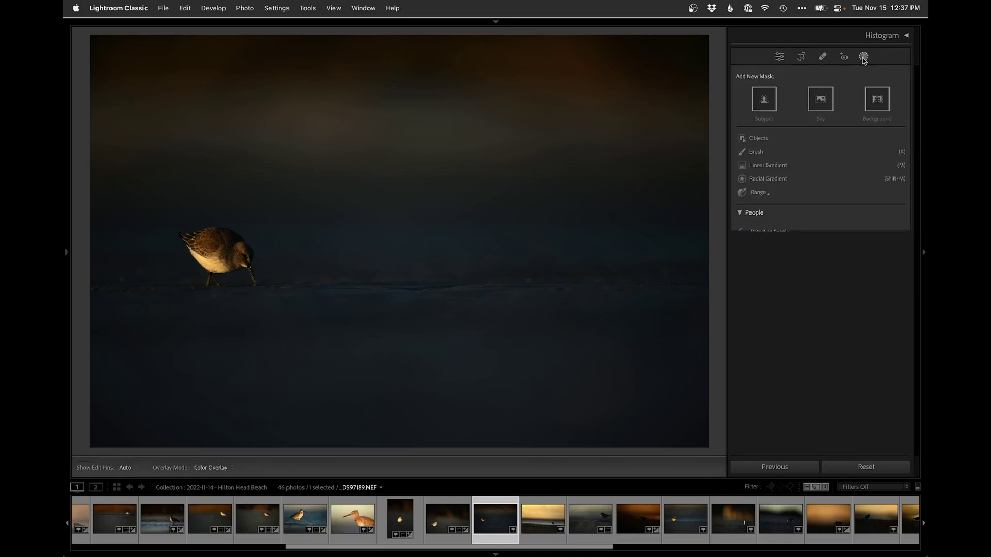
pyautogui.click(767, 108)
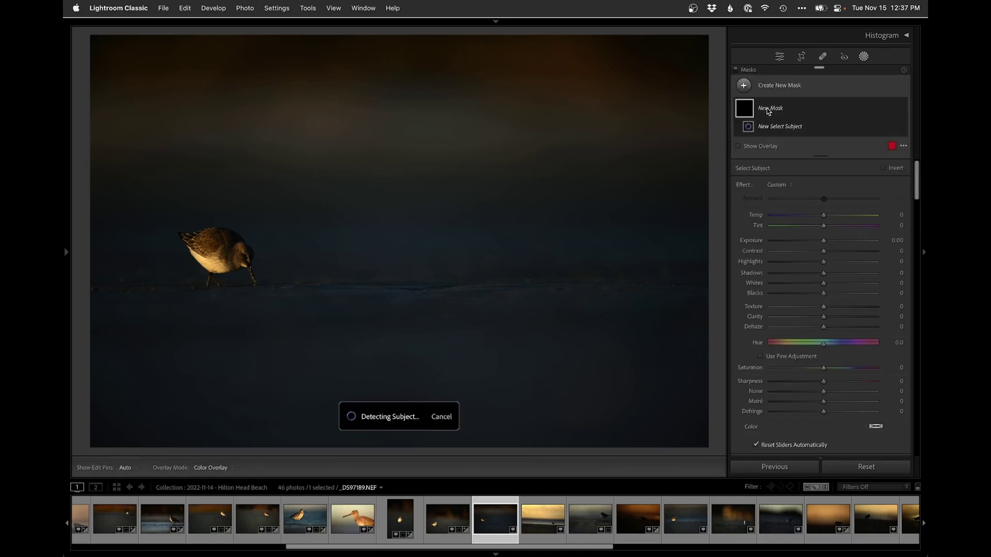
pyautogui.click(829, 254)
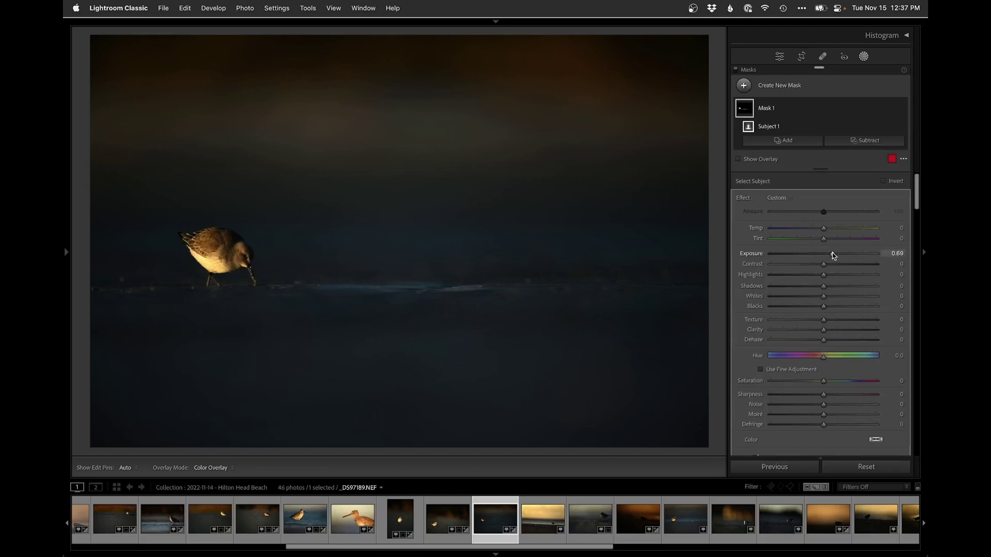
pyautogui.moveTo(834, 256); pyautogui.dragTo(835, 255)
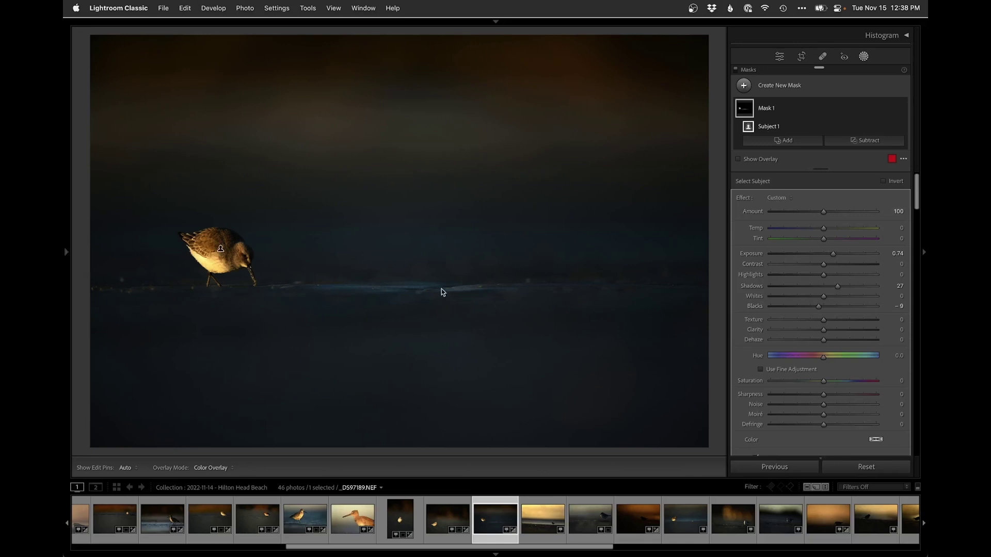
# - Subtract the shoreline around the bird's feet from the subject mask using a brush of size 9 with feather 10
pyautogui.click(866, 144)
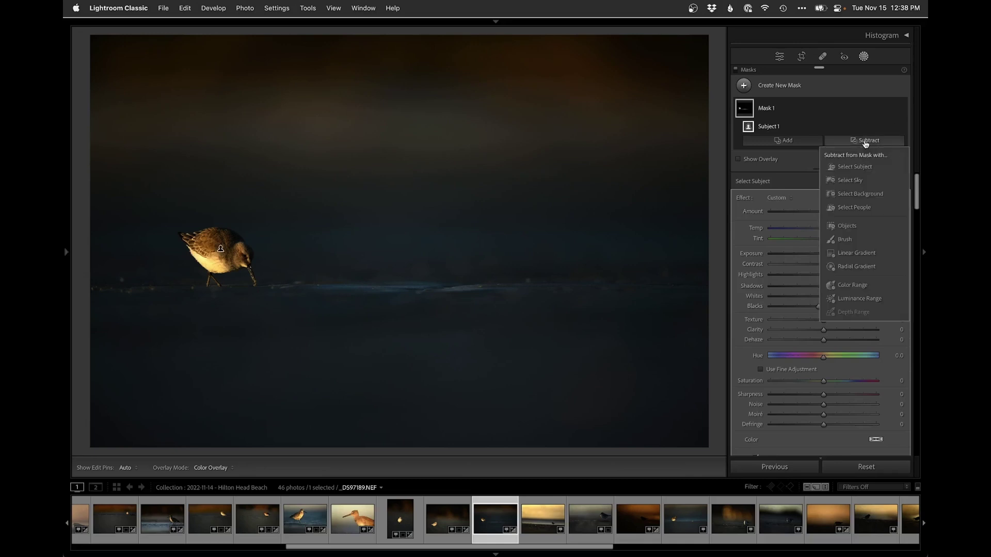
pyautogui.click(847, 225)
pyautogui.press(']')
pyautogui.press(']')
pyautogui.press(']')
pyautogui.press(']')
pyautogui.press(']')
pyautogui.press(']')
pyautogui.press(']')
pyautogui.press(']')
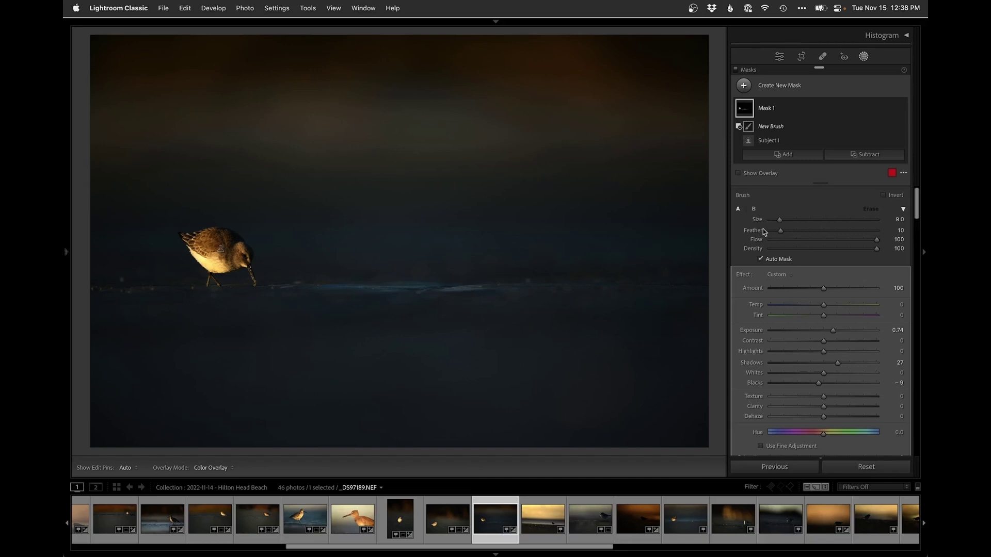
pyautogui.moveTo(608, 287)
pyautogui.mouseDown()
pyautogui.moveTo(204, 292)
pyautogui.moveTo(227, 299)
pyautogui.moveTo(124, 287)
pyautogui.moveTo(63, 298)
pyautogui.moveTo(141, 298)
pyautogui.mouseUp()
pyautogui.press('space')
pyautogui.moveTo(171, 265); pyautogui.dragTo(366, 283)
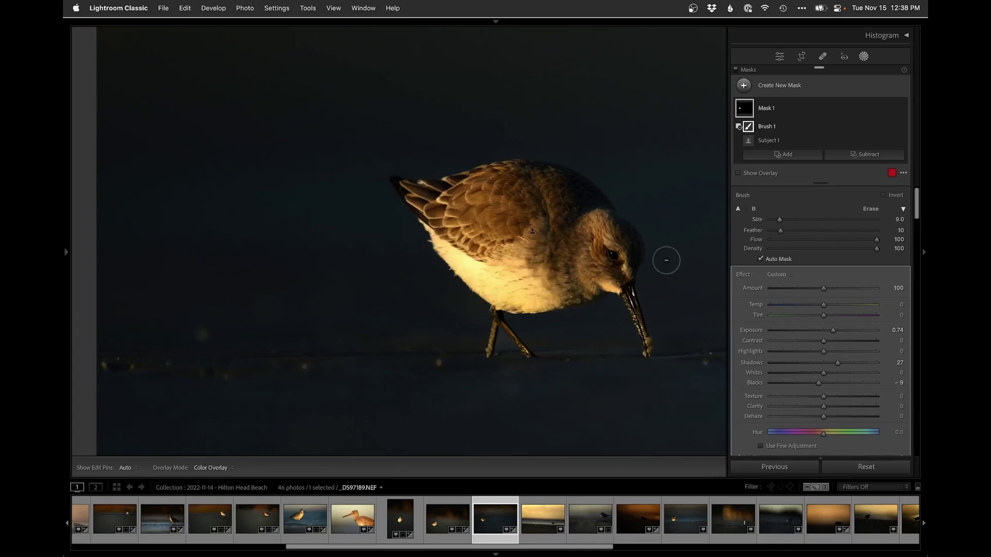
# - Soften the subtracting brush to feather 60 and flow 15 and brush along the rear edge of the bird's belly
pyautogui.click(849, 156)
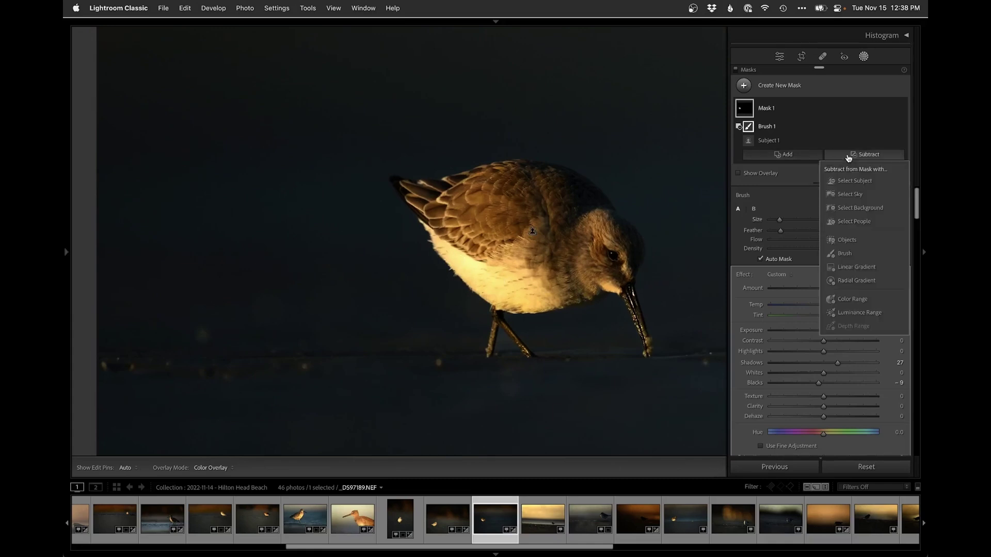
pyautogui.click(788, 132)
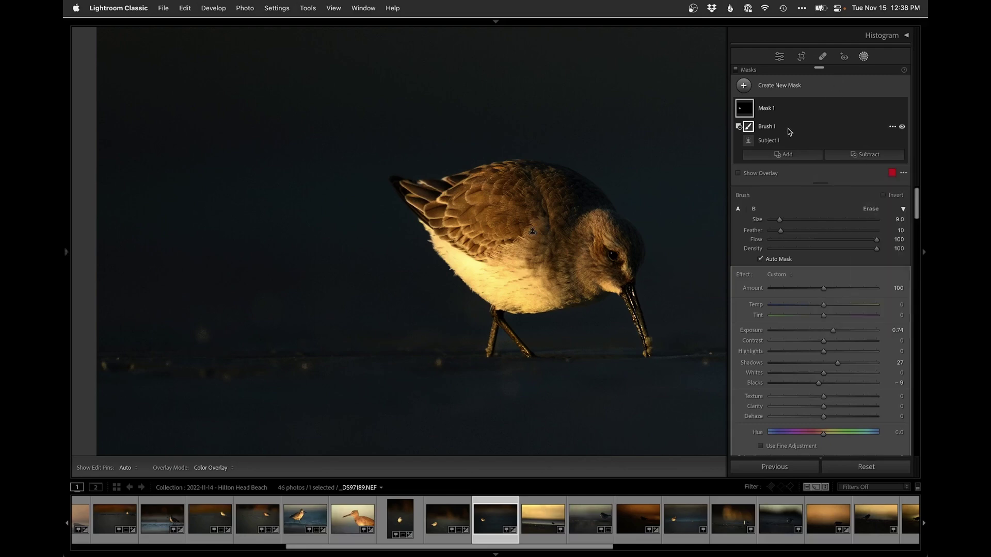
pyautogui.moveTo(781, 231)
pyautogui.mouseDown()
pyautogui.moveTo(834, 233)
pyautogui.moveTo(786, 240)
pyautogui.mouseUp()
pyautogui.moveTo(471, 273)
pyautogui.mouseDown()
pyautogui.moveTo(452, 255)
pyautogui.moveTo(499, 281)
pyautogui.moveTo(438, 245)
pyautogui.mouseUp()
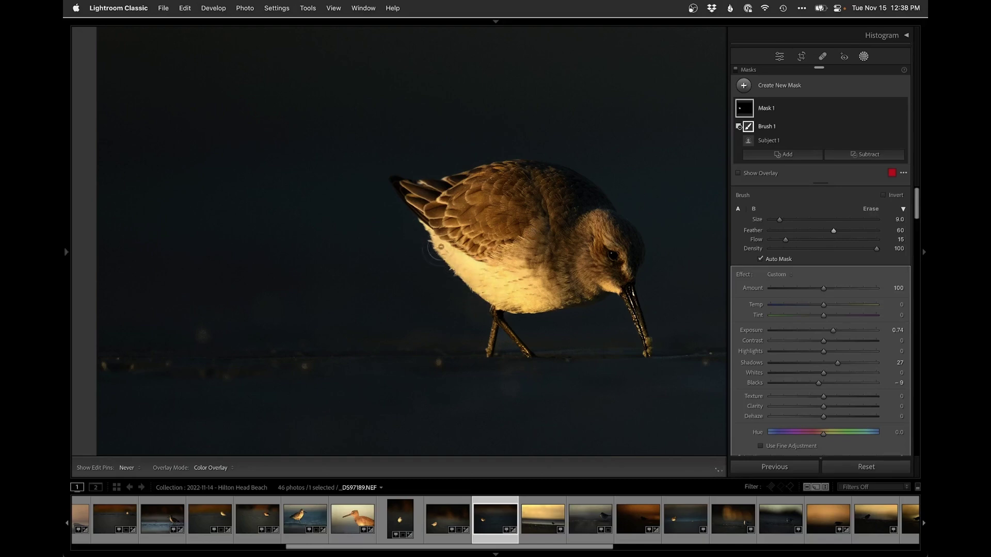
# - Add a radial gradient mask over the bird's head with exposure 0.75 and blacks -13
pyautogui.click(804, 89)
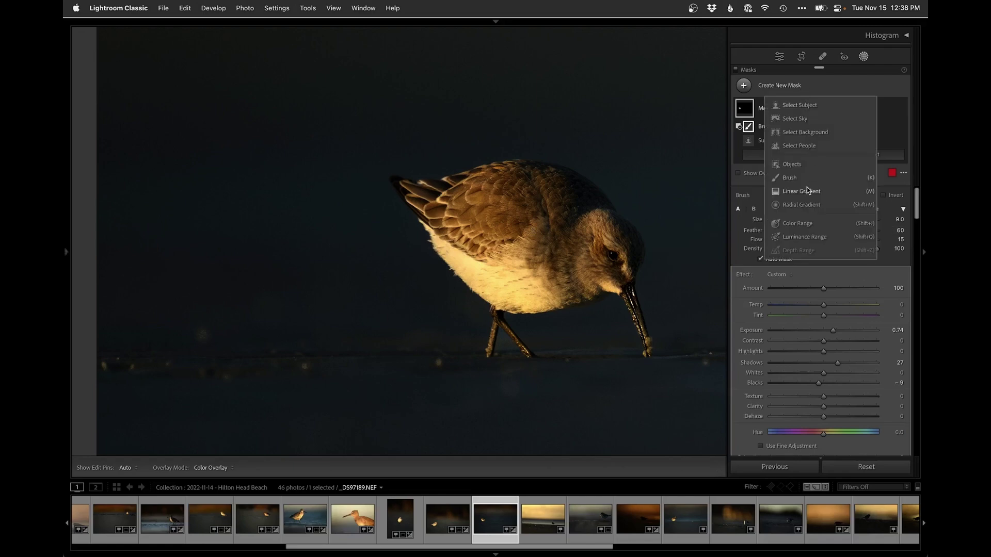
pyautogui.click(806, 204)
pyautogui.moveTo(615, 260); pyautogui.dragTo(641, 289)
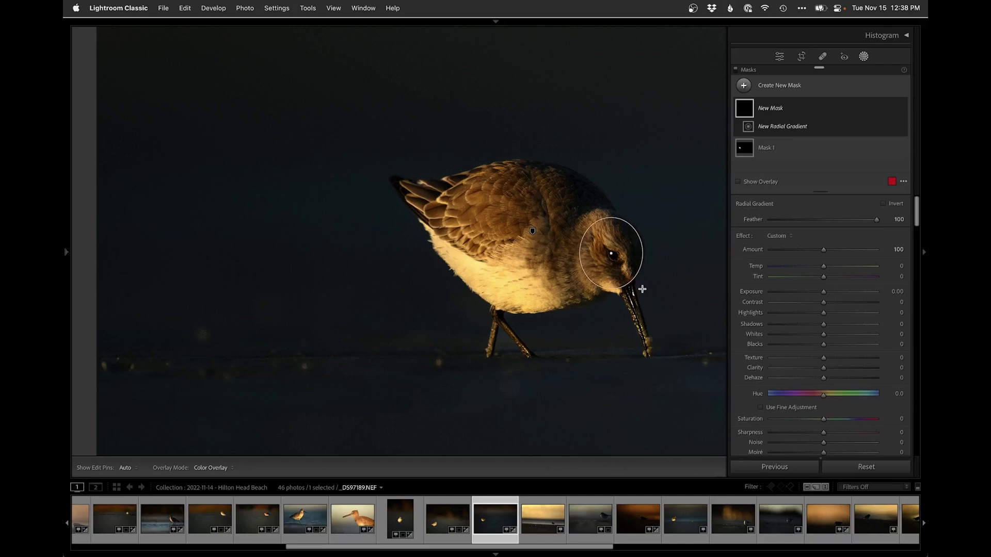
pyautogui.moveTo(824, 292); pyautogui.dragTo(832, 294)
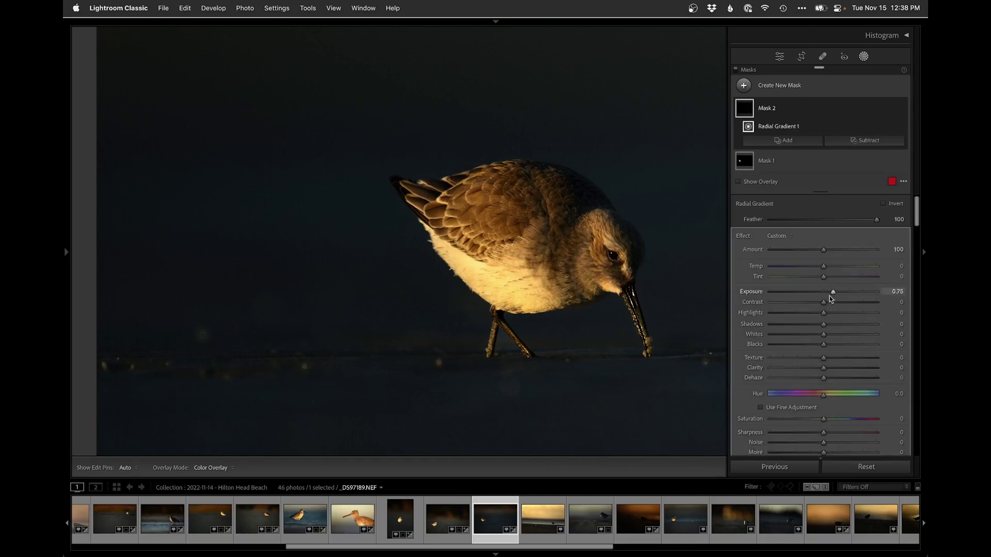
pyautogui.moveTo(824, 344); pyautogui.dragTo(818, 347)
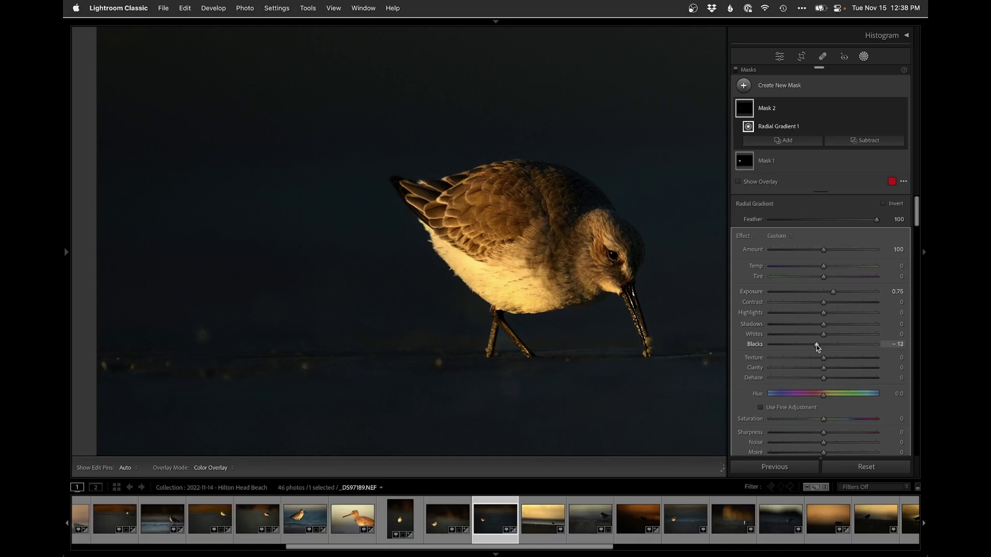
# - Compare the bird's head with and without the radial gradient mask by repeatedly toggling the mask's visibility
pyautogui.click(902, 108)
pyautogui.click(902, 109)
pyautogui.click(902, 110)
pyautogui.click(902, 109)
pyautogui.click(902, 110)
pyautogui.click(903, 109)
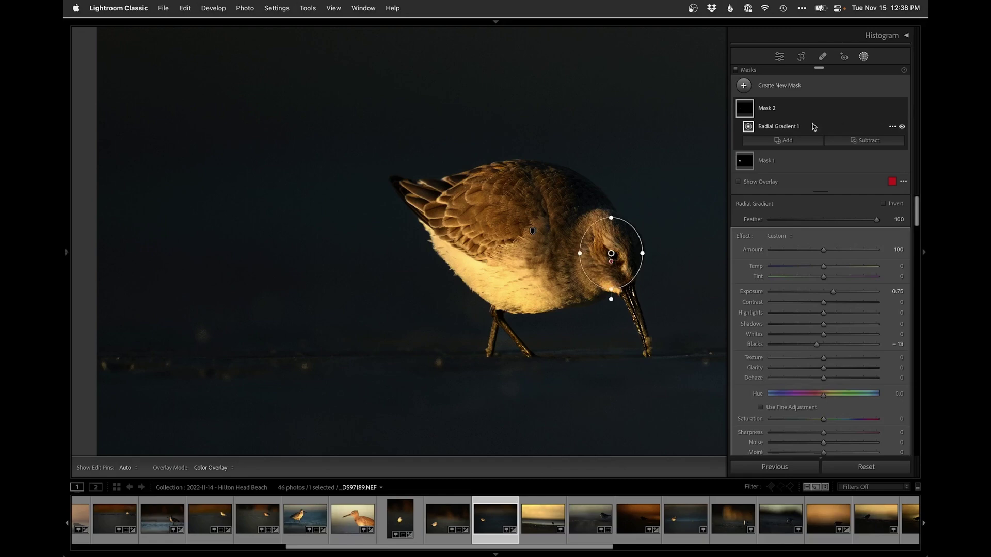
# - Intersect the radial gradient mask over the bird's head with a subject selection and leave masking
pyautogui.click(892, 109)
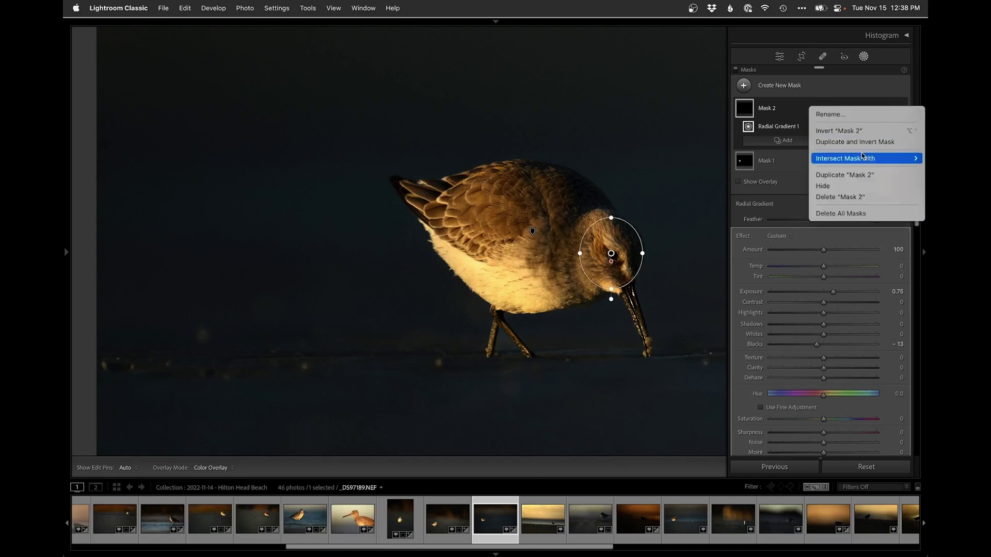
pyautogui.moveTo(862, 157)
pyautogui.click(786, 161)
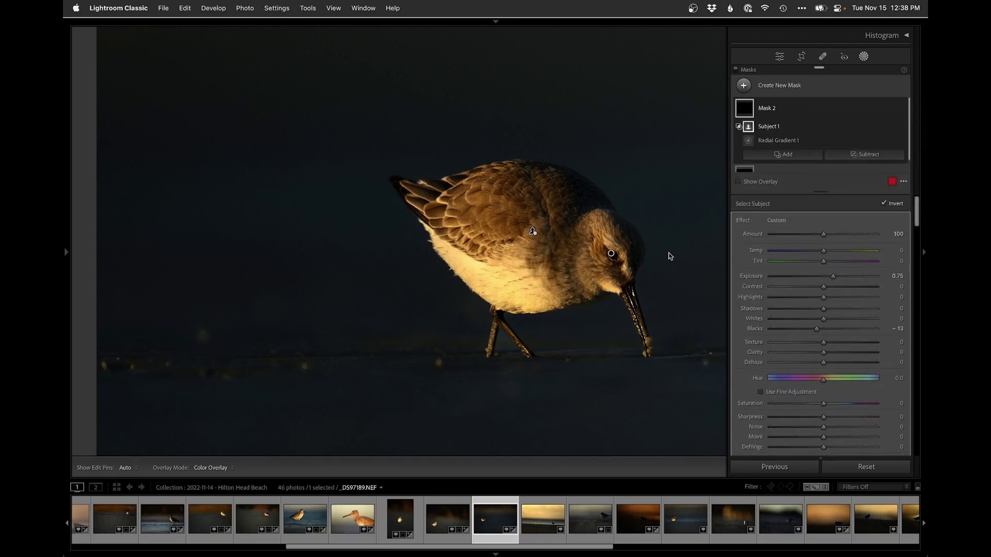
pyautogui.click(594, 237)
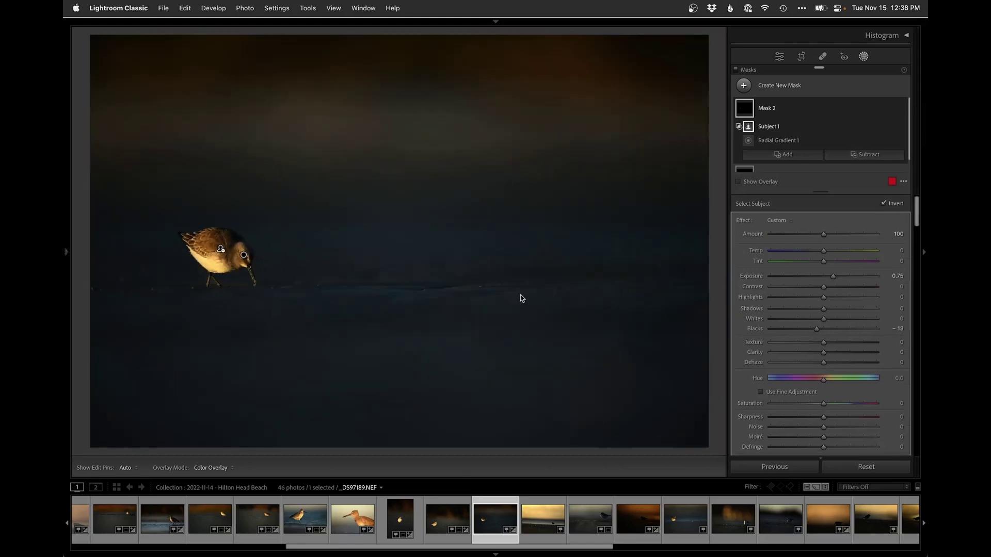
pyautogui.hotkey('shift', 'w')
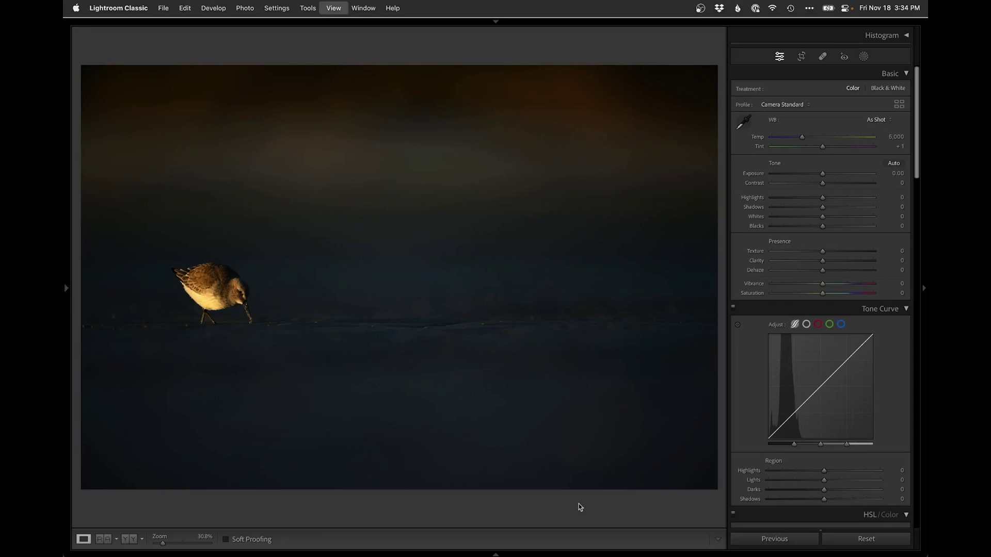
# - Open the shorebird photo _DS97189 in Photoshop for editing and add a new layer named Retouch
pyautogui.press('g')
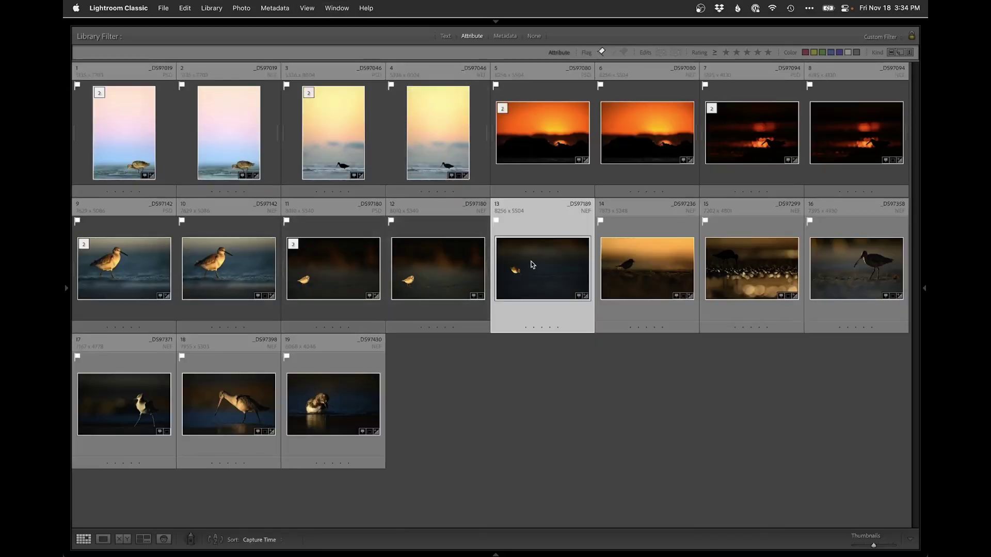
pyautogui.doubleClick(532, 265)
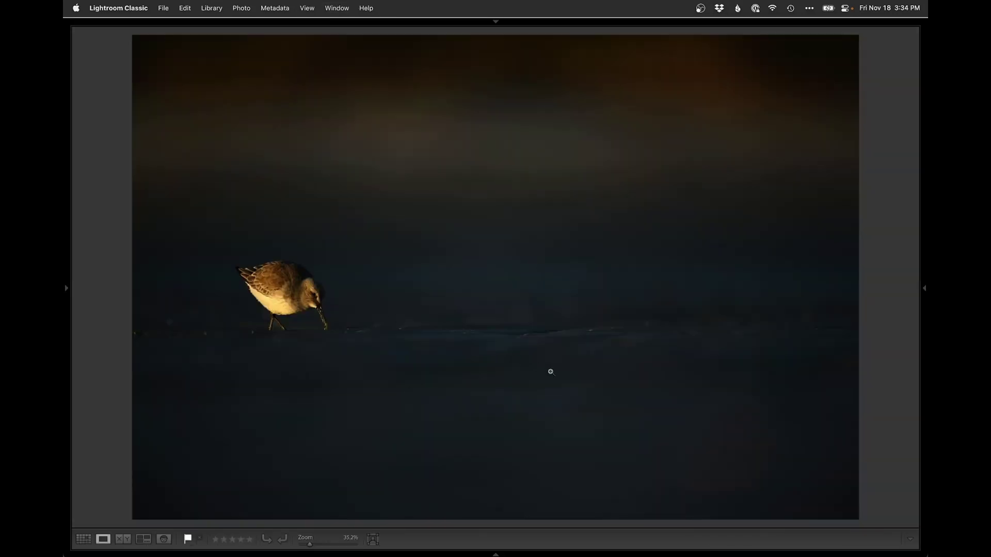
pyautogui.press('super+e')
pyautogui.moveTo(429, 356)
pyautogui.mouseDown()
pyautogui.moveTo(411, 352)
pyautogui.moveTo(566, 276)
pyautogui.mouseUp()
pyautogui.press('super+shift+n')
pyautogui.press('super+1')
pyautogui.moveTo(392, 312); pyautogui.dragTo(485, 274)
# - Heal the bright specks along the shoreline behind and beneath the bird with the Spot Healing Brush at size 70
pyautogui.press('j')
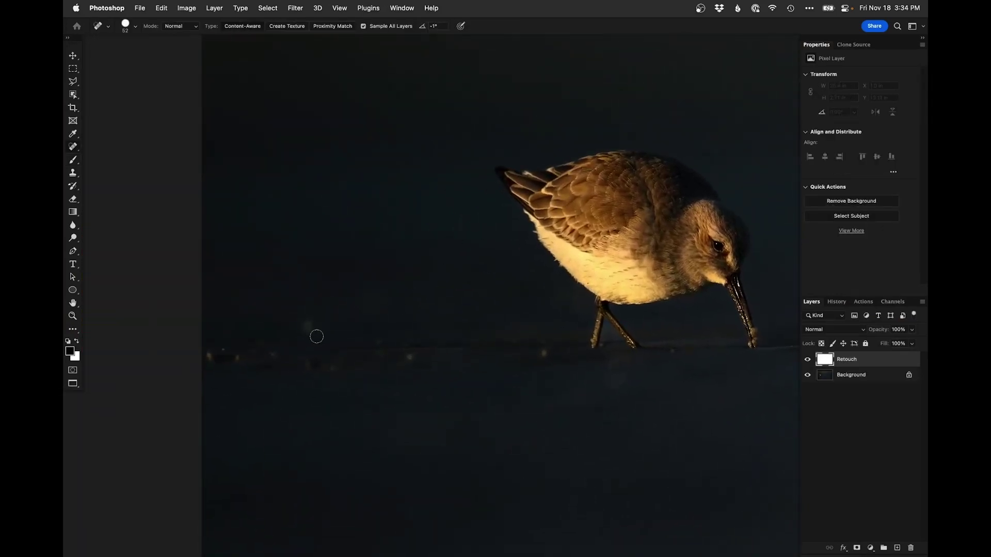
pyautogui.click(305, 322)
pyautogui.press(']')
pyautogui.press(']')
pyautogui.click(408, 357)
pyautogui.click(548, 354)
pyautogui.click(679, 353)
pyautogui.click(213, 359)
pyautogui.click(248, 362)
pyautogui.click(237, 363)
pyautogui.click(266, 361)
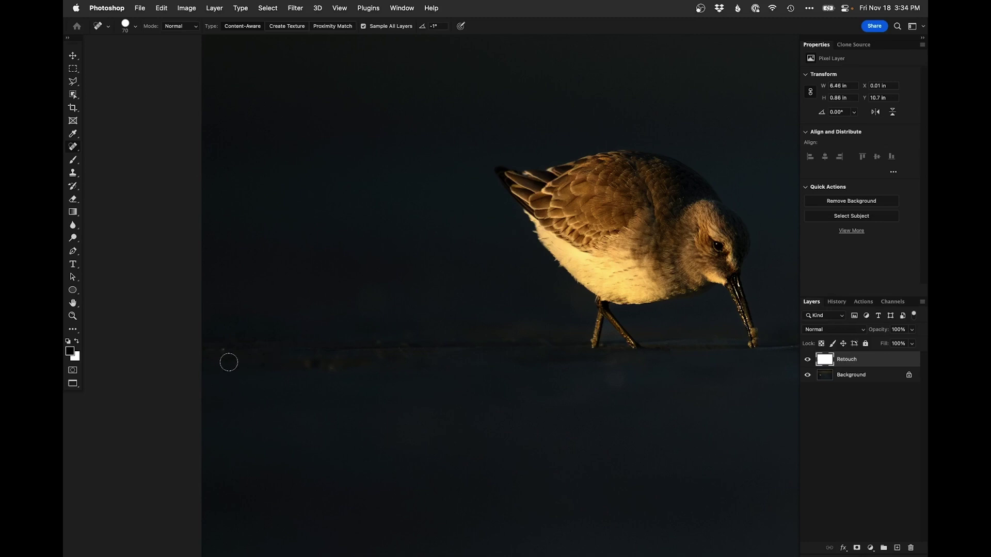
pyautogui.moveTo(605, 383); pyautogui.dragTo(588, 381)
pyautogui.click(206, 347)
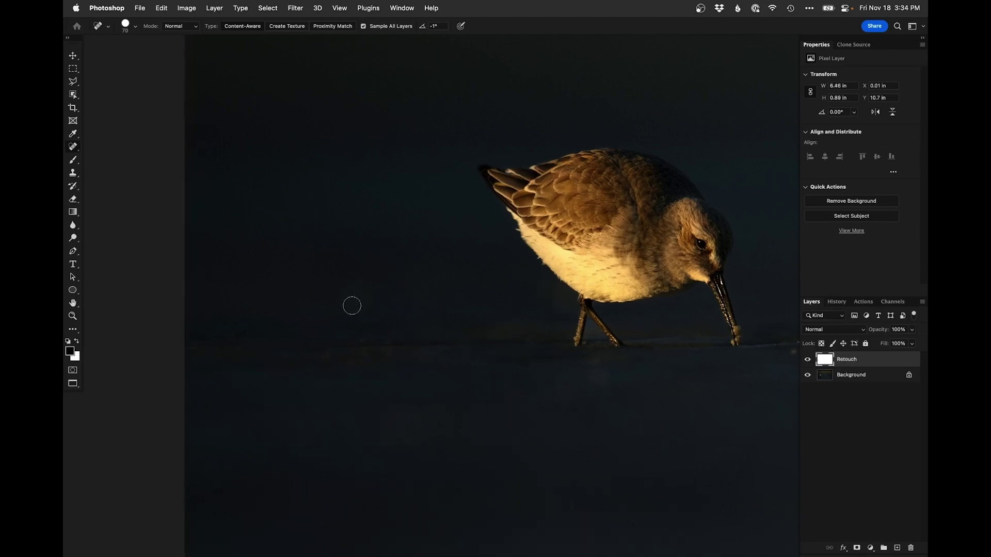
# - Blend the uneven patch in the dark background above the shoreline behind the bird with the Clone Stamp
pyautogui.press('s')
pyautogui.moveTo(329, 305); pyautogui.dragTo(355, 305)
pyautogui.keyDown('alt'); pyautogui.click(311, 295); pyautogui.keyUp('alt')
pyautogui.click(341, 297)
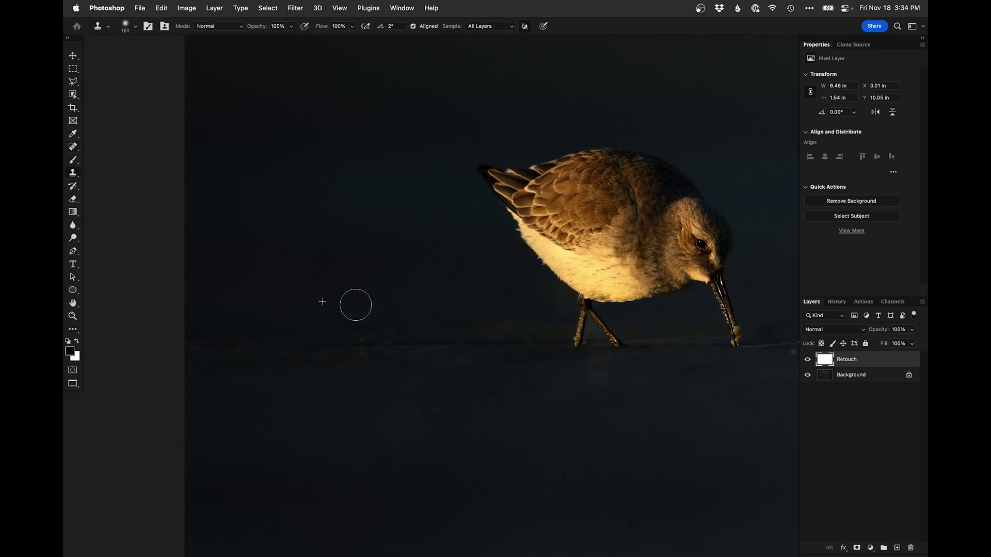
# - Heal the light specks on the shoreline just in front of the bird's bill with the Spot Healing Brush
pyautogui.moveTo(587, 385); pyautogui.dragTo(274, 334)
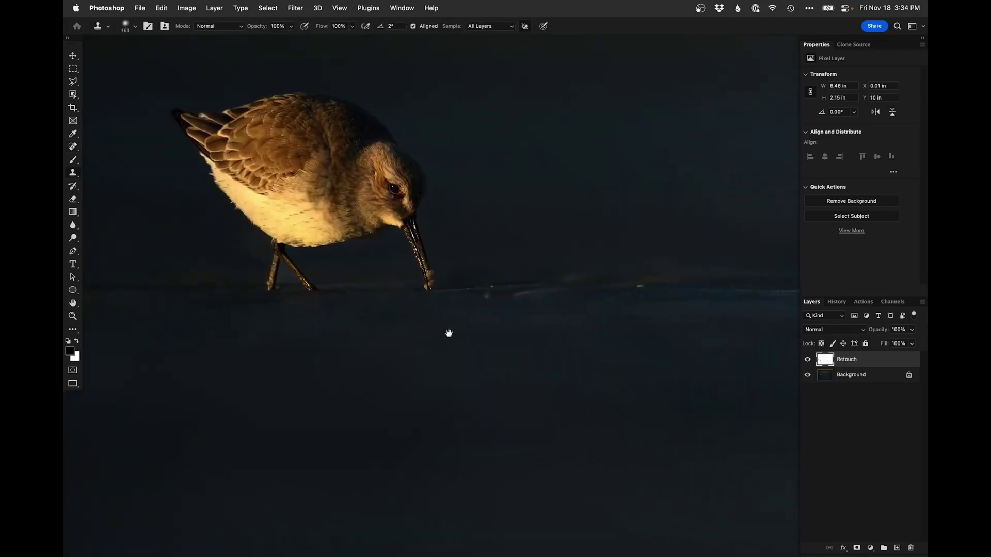
pyautogui.moveTo(541, 340); pyautogui.dragTo(337, 358)
pyautogui.press('j')
pyautogui.click(435, 303)
pyautogui.click(614, 321)
# - Heal the small glints along the middle of the waterline with the Spot Healing Brush at size 40
pyautogui.moveTo(699, 323); pyautogui.dragTo(299, 332)
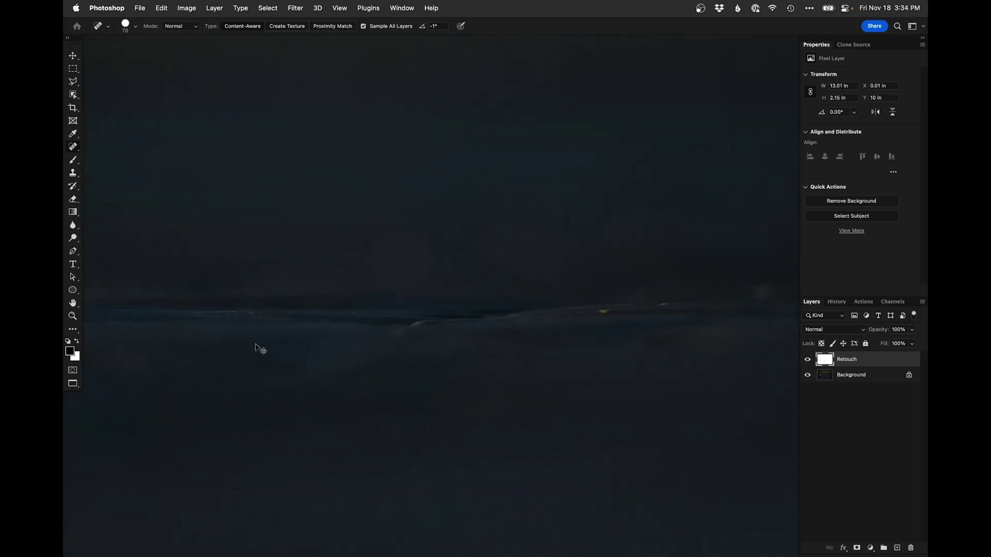
pyautogui.keyDown('ctrl'); pyautogui.keyDown('alt'); pyautogui.moveTo(294, 317); pyautogui.dragTo(278, 317); pyautogui.keyUp('alt'); pyautogui.keyUp('ctrl')
pyautogui.press(']')
pyautogui.press(']')
pyautogui.press(']')
pyautogui.press(']')
pyautogui.press(']')
pyautogui.press(']')
pyautogui.press(']')
pyautogui.press(']')
pyautogui.press(']')
# - Heal the remaining specks and dark spots along the far stretch of the shoreline in front of the bird
pyautogui.moveTo(602, 314); pyautogui.dragTo(374, 371)
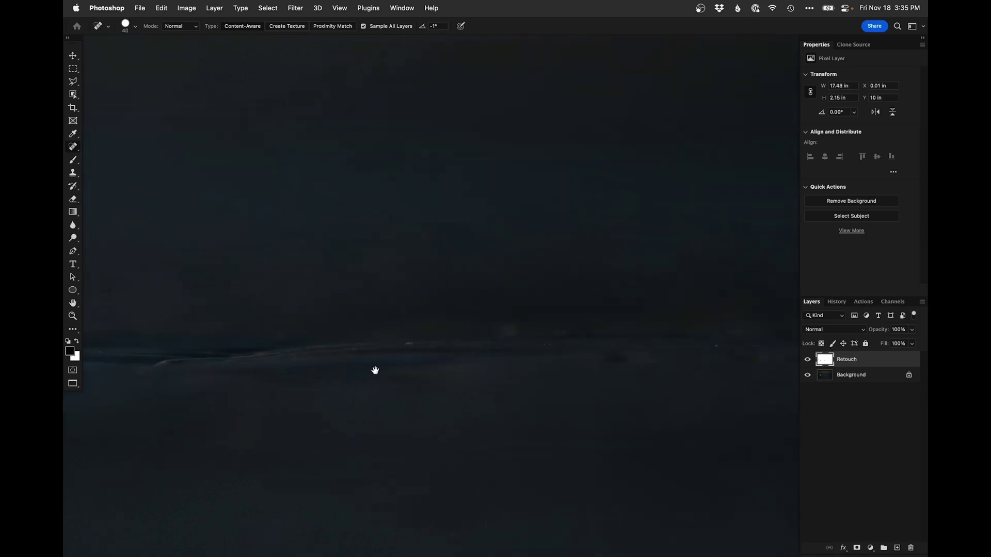
pyautogui.moveTo(505, 327); pyautogui.dragTo(493, 328)
pyautogui.click(556, 333)
pyautogui.moveTo(539, 352); pyautogui.dragTo(261, 347)
pyautogui.click(436, 341)
pyautogui.click(708, 336)
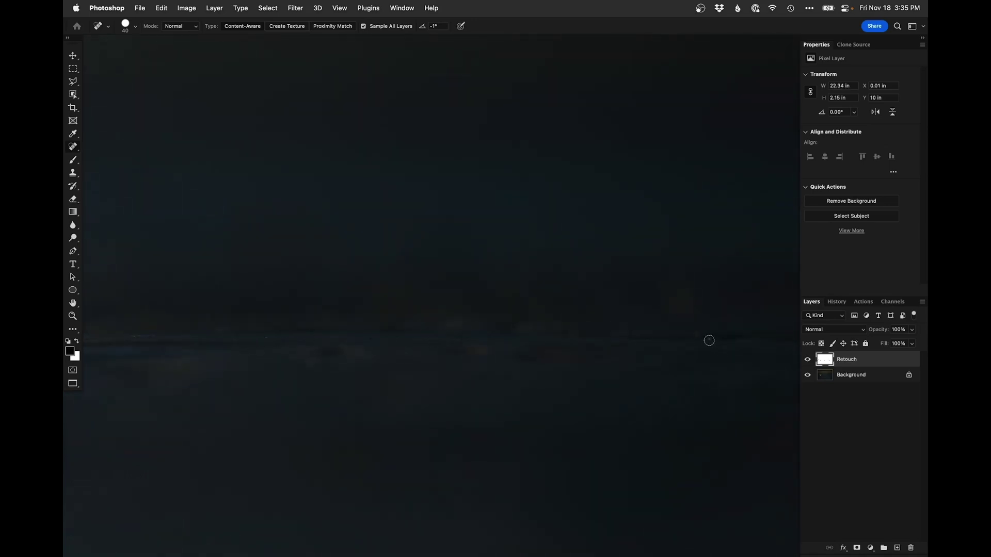
pyautogui.moveTo(619, 325)
pyautogui.mouseDown()
pyautogui.moveTo(422, 339)
pyautogui.moveTo(553, 360)
pyautogui.mouseUp()
# - Clone over the dark and light patches just below the far stretch of shoreline
pyautogui.press('s')
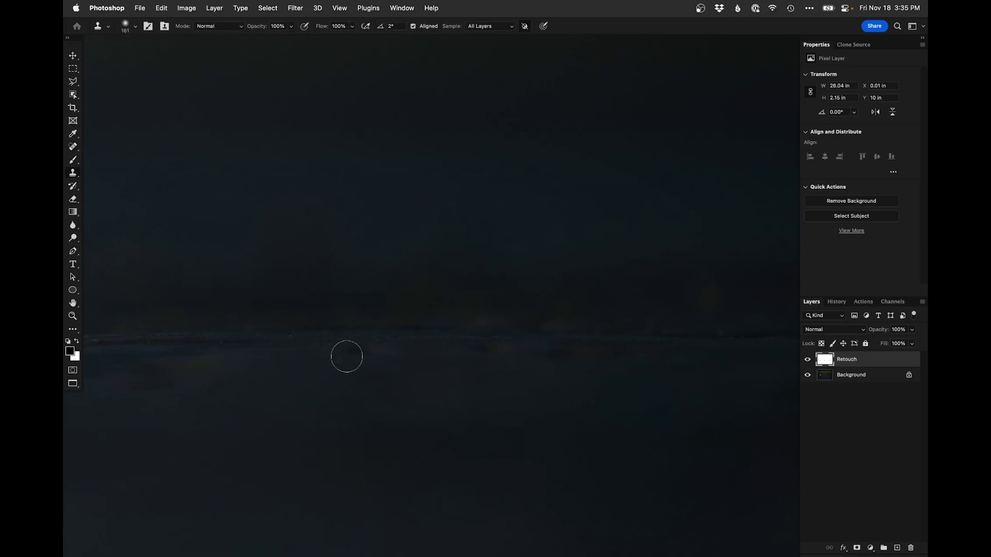
pyautogui.moveTo(305, 362); pyautogui.dragTo(315, 361)
pyautogui.moveTo(376, 354); pyautogui.dragTo(383, 349)
pyautogui.moveTo(482, 352); pyautogui.dragTo(470, 359)
pyautogui.moveTo(551, 355)
pyautogui.mouseDown()
pyautogui.moveTo(580, 355)
pyautogui.moveTo(557, 359)
pyautogui.mouseUp()
pyautogui.moveTo(647, 337); pyautogui.dragTo(503, 347)
# - Clone clean background over the warm smudge above the far end of the shoreline using a resized stamp
pyautogui.press(']')
pyautogui.press(']')
pyautogui.press(']')
pyautogui.press(']')
pyautogui.keyDown('alt'); pyautogui.click(604, 309); pyautogui.keyUp('alt')
pyautogui.moveTo(557, 308)
pyautogui.mouseDown()
pyautogui.moveTo(580, 286)
pyautogui.moveTo(604, 349)
pyautogui.moveTo(586, 329)
pyautogui.moveTo(574, 336)
pyautogui.mouseUp()
pyautogui.keyDown('alt'); pyautogui.click(593, 336); pyautogui.keyUp('alt')
# - Add a Curves adjustment layer that darkens the image, with a point at input 187 and output 157
pyautogui.press('super+0')
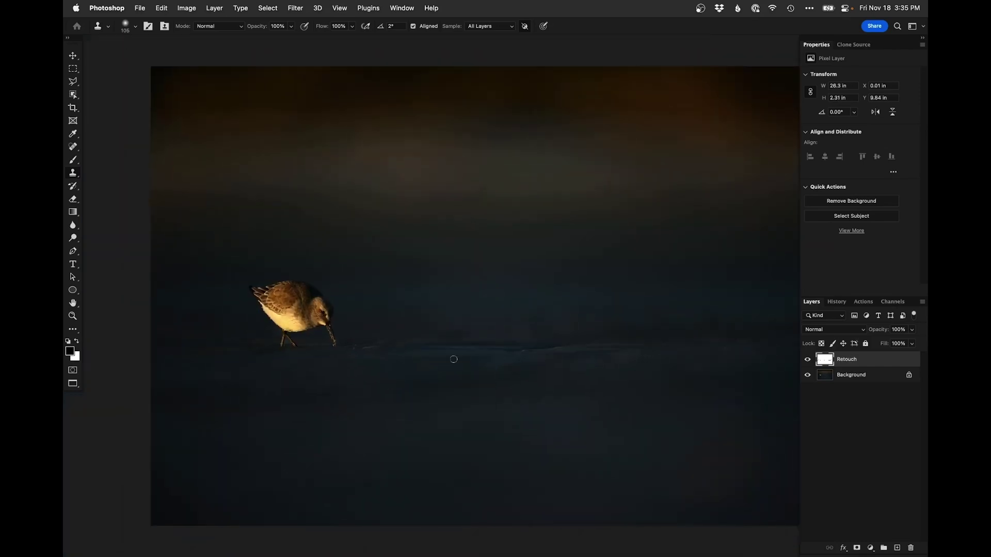
pyautogui.keyDown('alt'); pyautogui.click(473, 343); pyautogui.keyUp('alt')
pyautogui.moveTo(489, 365); pyautogui.dragTo(468, 356)
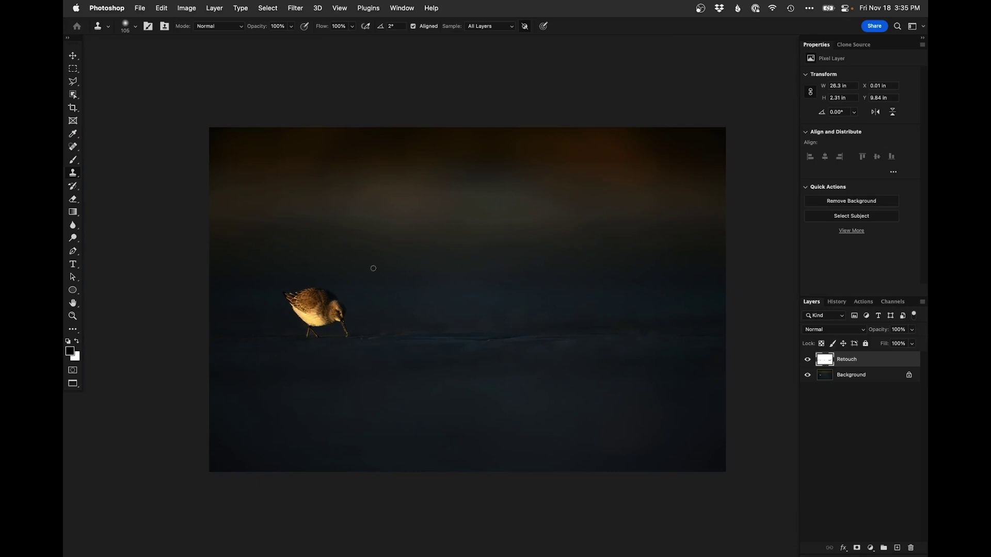
pyautogui.click(870, 547)
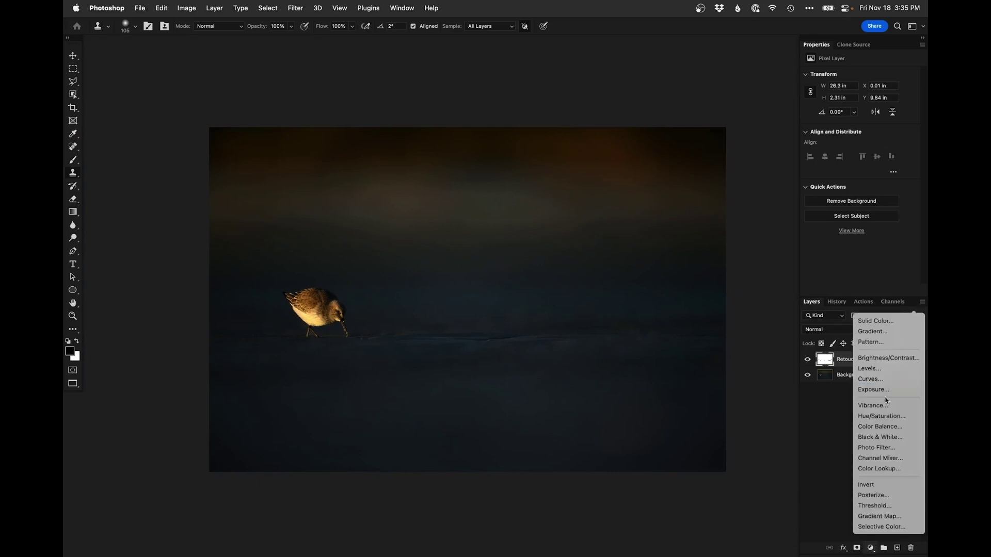
pyautogui.click(877, 379)
pyautogui.moveTo(886, 124); pyautogui.dragTo(888, 132)
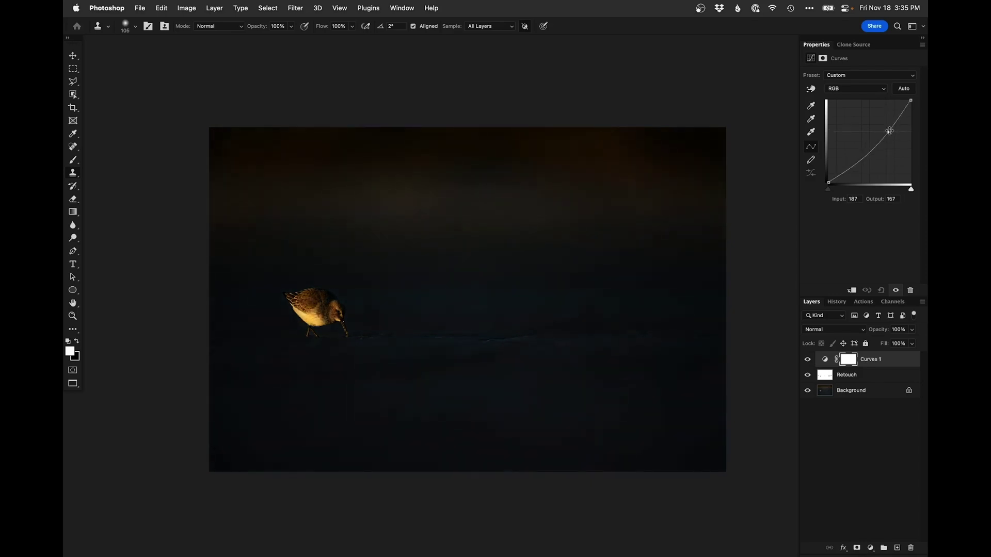
# - Invert the Curves mask to black and paint white over the upper background with a large soft brush
pyautogui.press('super+i')
pyautogui.press('b')
pyautogui.moveTo(363, 199); pyautogui.dragTo(435, 199)
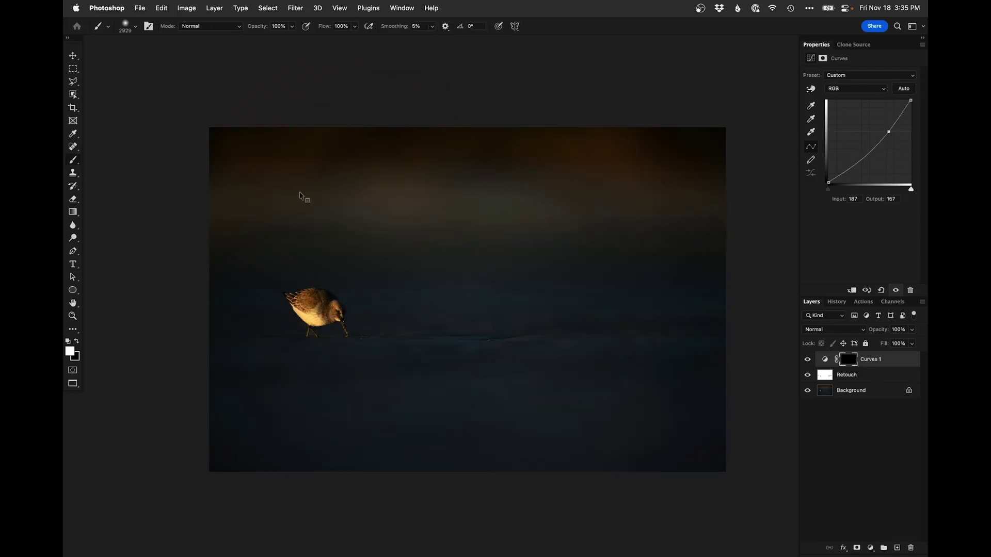
pyautogui.moveTo(223, 178)
pyautogui.mouseDown()
pyautogui.moveTo(628, 184)
pyautogui.moveTo(590, 188)
pyautogui.moveTo(594, 167)
pyautogui.mouseUp()
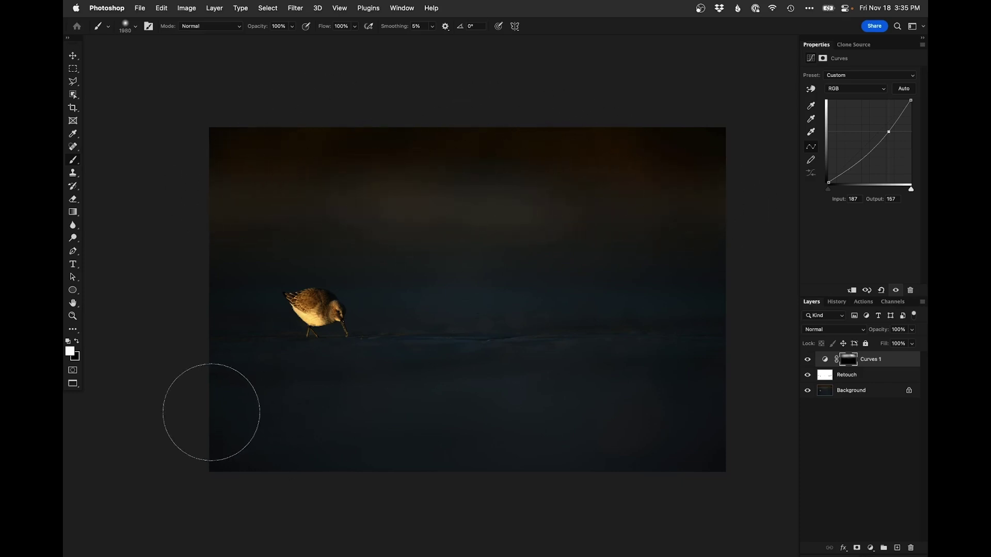
# - Paint the Curves darkening into the foreground below the bird and along the surrounding edges with resized large brushes
pyautogui.moveTo(141, 403)
pyautogui.mouseDown()
pyautogui.moveTo(597, 403)
pyautogui.moveTo(610, 356)
pyautogui.mouseUp()
pyautogui.press('[')
pyautogui.press('[')
pyautogui.press('[')
pyautogui.press('[')
pyautogui.press('[')
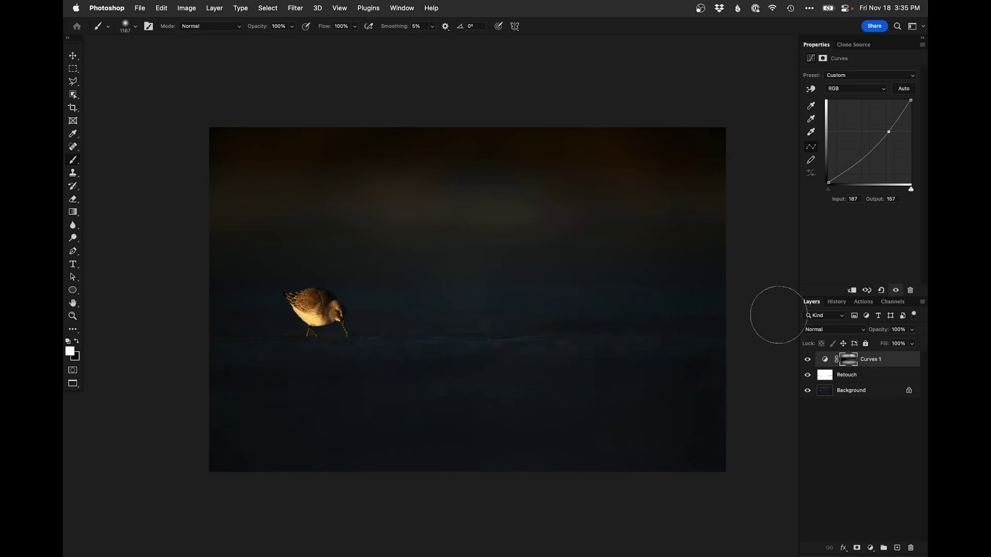
pyautogui.press(']')
pyautogui.press(']')
pyautogui.press(']')
pyautogui.press(']')
pyautogui.press(']')
pyautogui.press(']')
# - Add a second Curves adjustment layer that brightens the image, with a point at input 117 and output 180
pyautogui.moveTo(323, 327); pyautogui.dragTo(413, 315)
pyautogui.click(868, 548)
pyautogui.click(869, 378)
pyautogui.moveTo(871, 130); pyautogui.dragTo(866, 125)
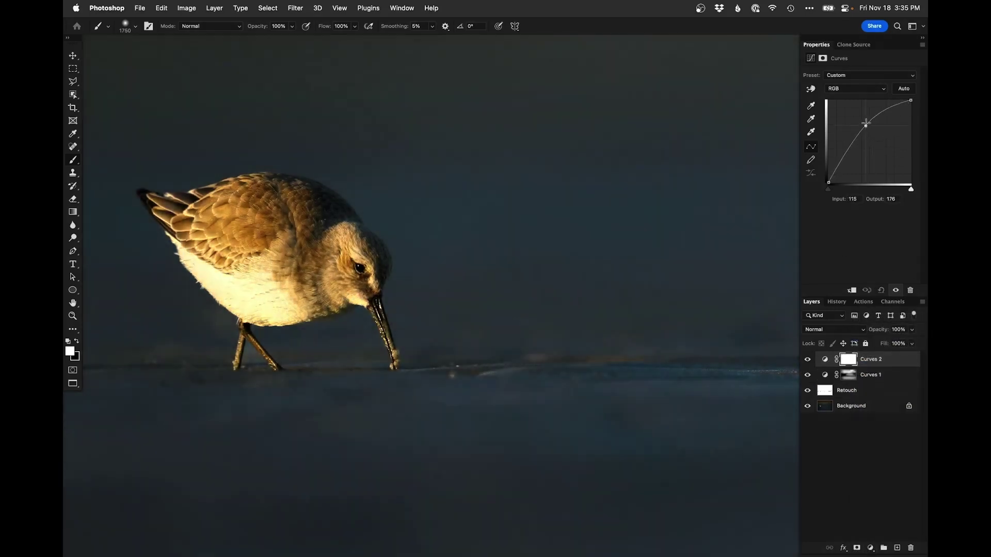
# - Invert the second Curves mask to black and paint brightening over the bird's head and neck with a small soft brush
pyautogui.press('super+i')
pyautogui.press('[')
pyautogui.press('[')
pyautogui.press('[')
pyautogui.press('[')
pyautogui.press('[')
pyautogui.press('[')
pyautogui.press('[')
pyautogui.moveTo(416, 277)
pyautogui.mouseDown()
pyautogui.moveTo(341, 271)
pyautogui.moveTo(353, 291)
pyautogui.moveTo(351, 240)
pyautogui.moveTo(336, 258)
pyautogui.mouseUp()
pyautogui.moveTo(313, 297)
pyautogui.mouseDown()
pyautogui.moveTo(322, 298)
pyautogui.moveTo(322, 237)
pyautogui.moveTo(329, 302)
pyautogui.moveTo(271, 258)
pyautogui.mouseUp()
pyautogui.moveTo(292, 210)
pyautogui.mouseDown()
pyautogui.moveTo(277, 194)
pyautogui.moveTo(284, 231)
pyautogui.moveTo(307, 238)
pyautogui.mouseUp()
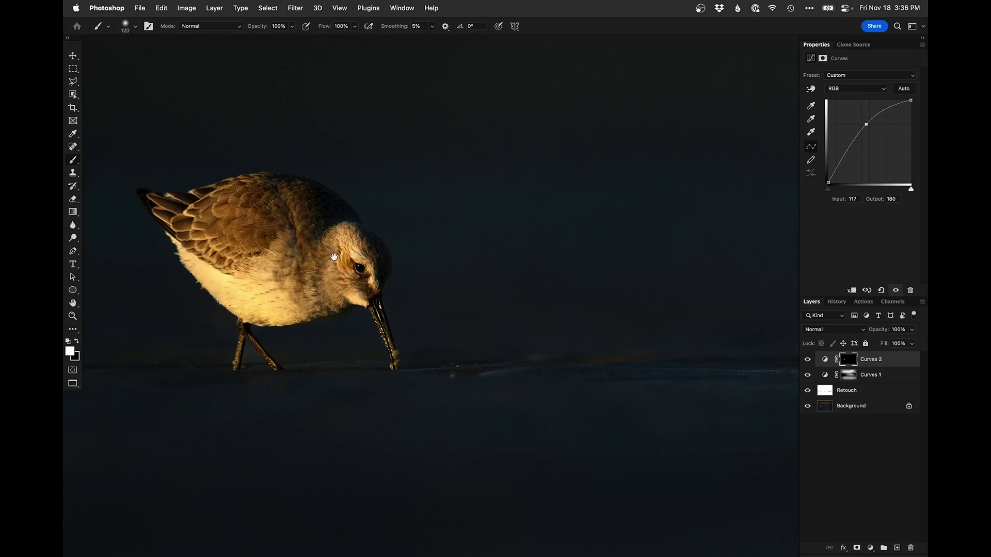
# - Paint brightening over the bird's back and belly, reducing the brush to size 61 for the face
pyautogui.moveTo(317, 243); pyautogui.dragTo(314, 243)
pyautogui.moveTo(236, 209)
pyautogui.mouseDown()
pyautogui.moveTo(228, 237)
pyautogui.moveTo(200, 228)
pyautogui.moveTo(211, 273)
pyautogui.moveTo(231, 293)
pyautogui.moveTo(258, 282)
pyautogui.moveTo(273, 300)
pyautogui.mouseUp()
pyautogui.press('x')
pyautogui.press('x')
pyautogui.keyDown('ctrl'); pyautogui.keyDown('alt'); pyautogui.moveTo(367, 259); pyautogui.dragTo(346, 258); pyautogui.keyUp('alt'); pyautogui.keyUp('ctrl')
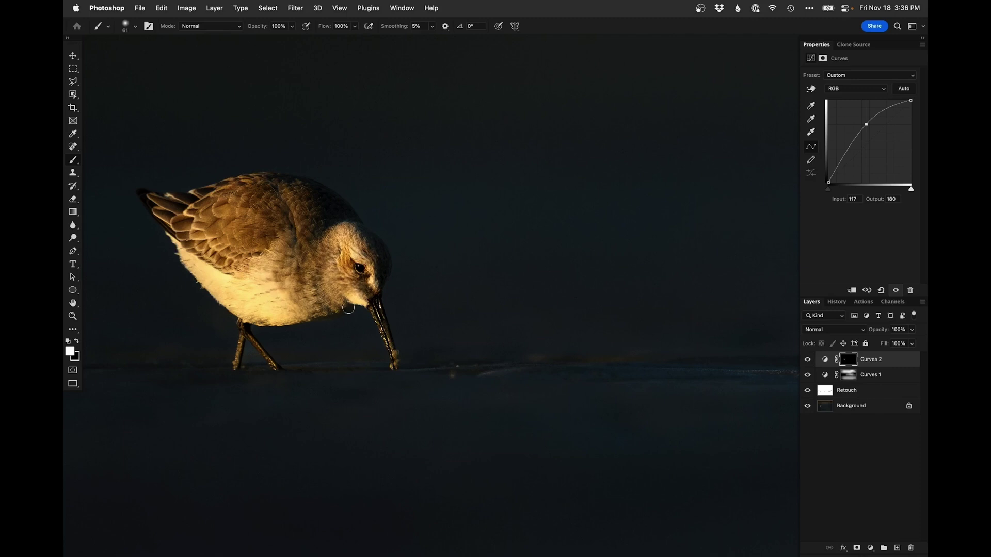
# - Paint brightening along the bird's bill on the second Curves layer's mask with a brush of size 12
pyautogui.moveTo(338, 290); pyautogui.dragTo(442, 269)
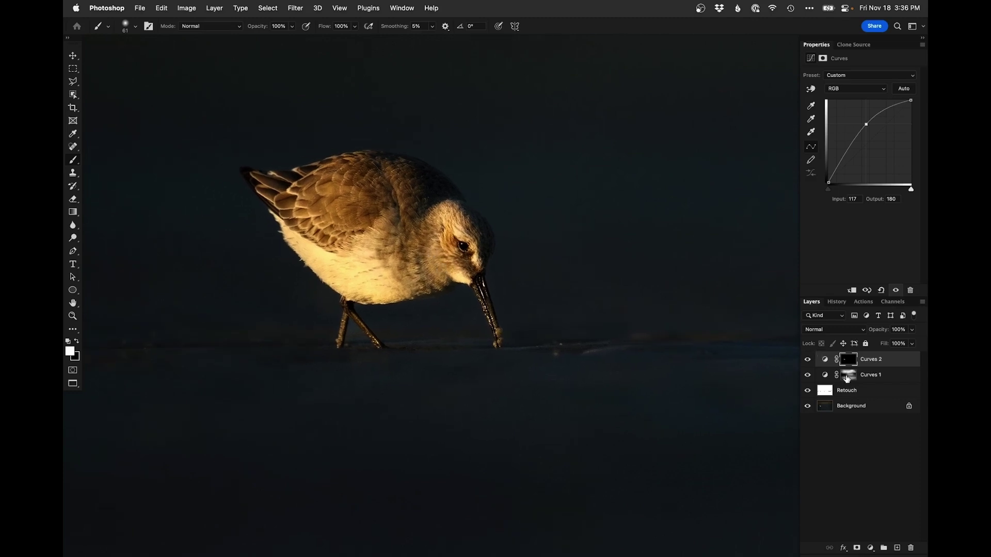
pyautogui.click(847, 377)
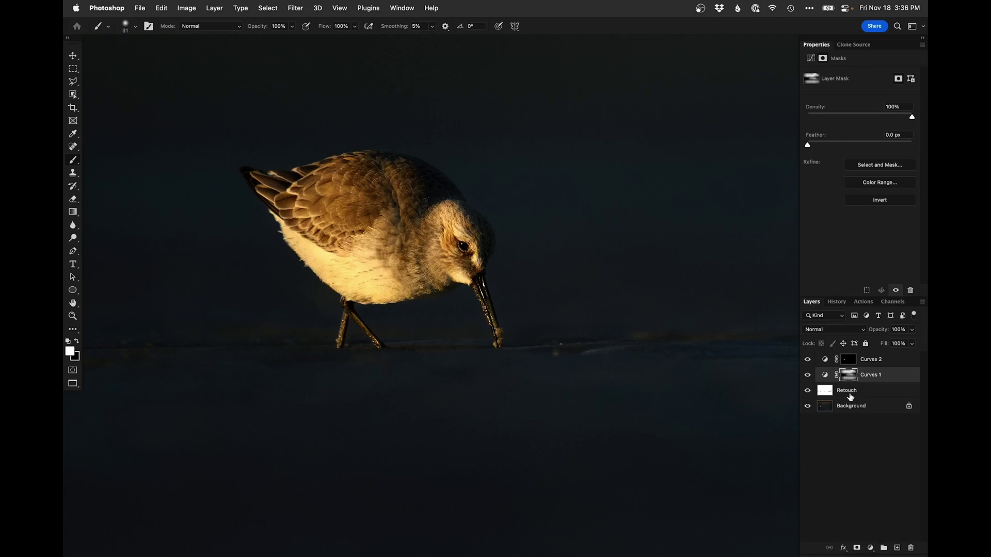
pyautogui.click(847, 359)
pyautogui.moveTo(481, 291); pyautogui.dragTo(471, 291)
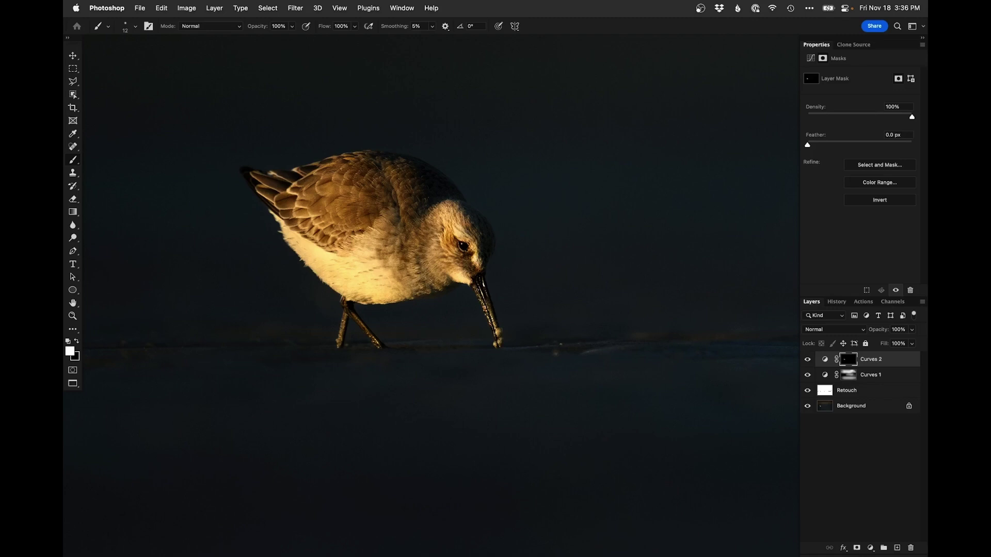
pyautogui.keyDown('alt'); pyautogui.click(481, 279); pyautogui.keyUp('alt')
# - Toggle the brightening and the darkening Curves layers off and on in turn to compare their effects
pyautogui.moveTo(506, 296); pyautogui.dragTo(430, 323)
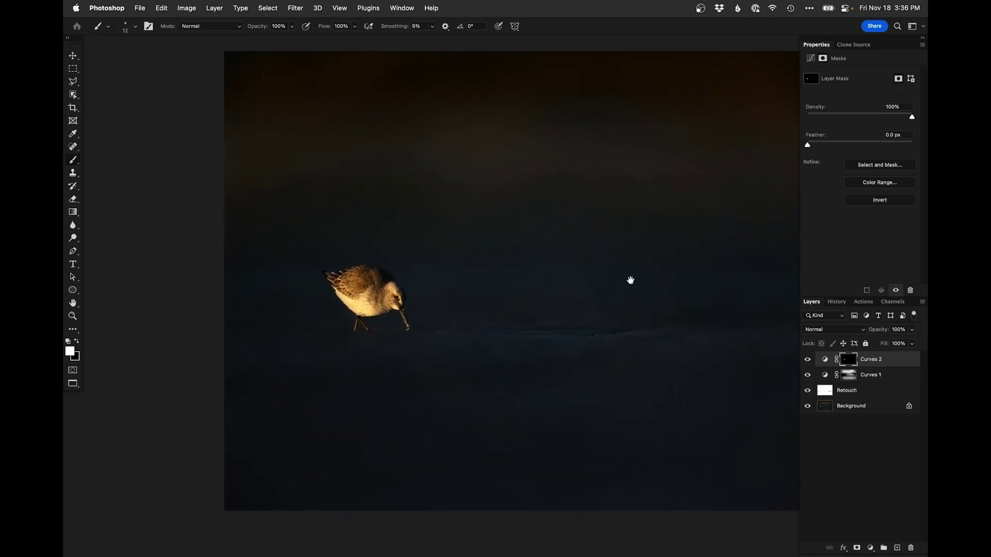
pyautogui.click(807, 360)
pyautogui.click(808, 361)
pyautogui.click(807, 361)
pyautogui.click(808, 361)
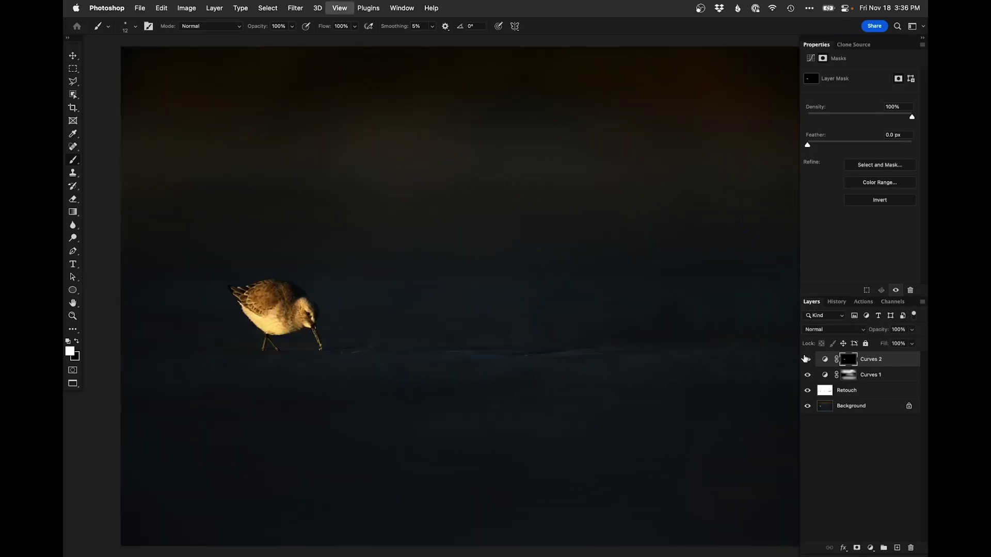
pyautogui.press('super+minus')
pyautogui.moveTo(661, 401); pyautogui.dragTo(617, 396)
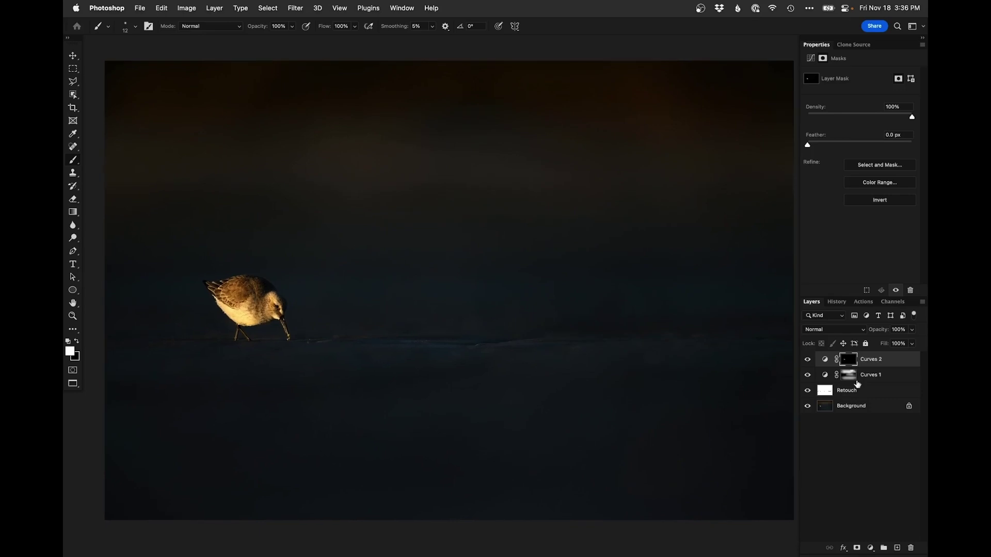
pyautogui.click(808, 376)
pyautogui.click(808, 376)
# - Compare the original Background layer with the full edit by repeatedly hiding and showing all other layers
pyautogui.keyDown('alt'); pyautogui.click(808, 406); pyautogui.keyUp('alt')
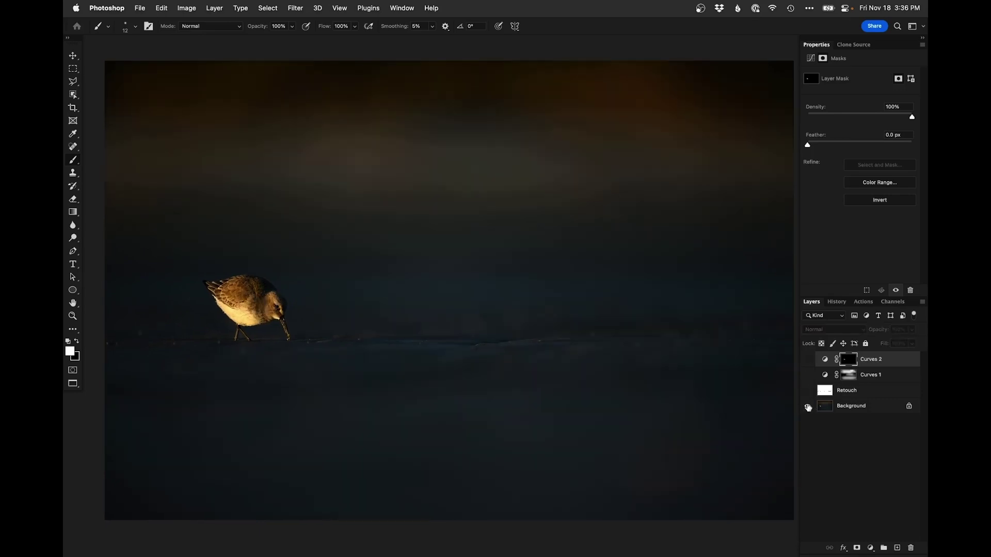
pyautogui.keyDown('alt'); pyautogui.click(808, 408); pyautogui.keyUp('alt')
pyautogui.keyDown('alt'); pyautogui.click(807, 407); pyautogui.keyUp('alt')
pyautogui.keyDown('alt'); pyautogui.click(808, 408); pyautogui.keyUp('alt')
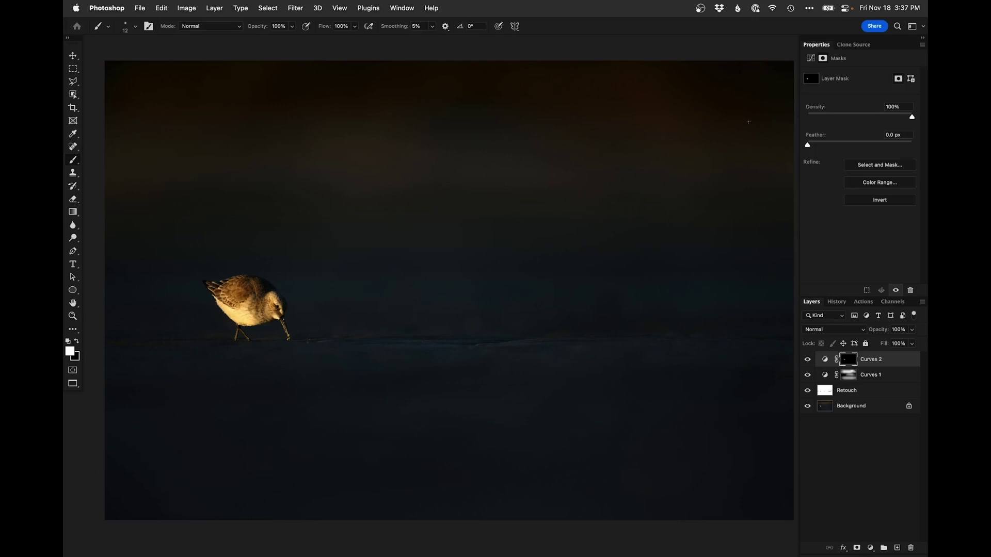
# - Save the edited photo as _DS97189.psd and close the document
pyautogui.hotkey('shift', 'f')
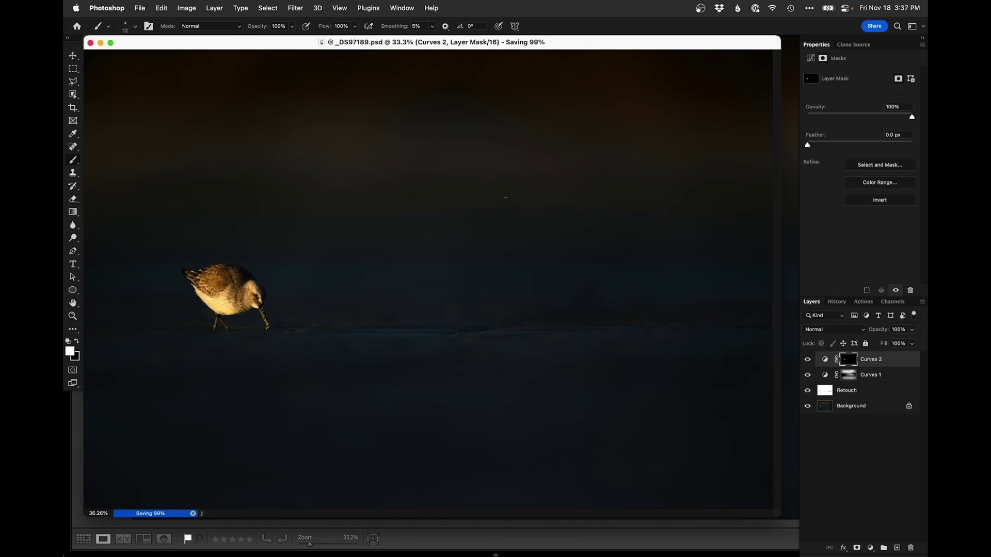
pyautogui.press('super+w')
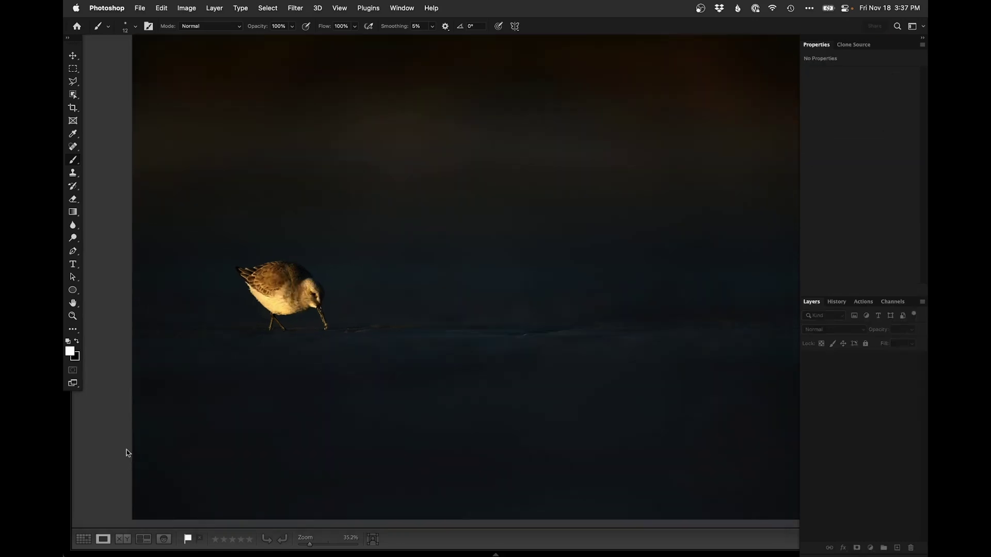
# - Switch to Lightroom Classic and compare the finished shorebird edit with the original photo side by side in Survey view
pyautogui.click(103, 443)
pyautogui.press('g')
pyautogui.press('e')
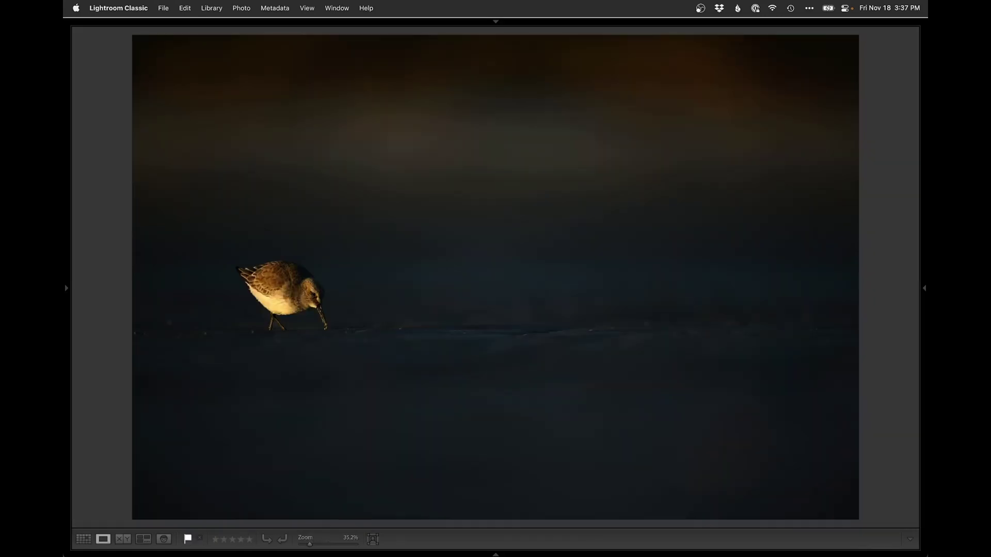
pyautogui.press('d')
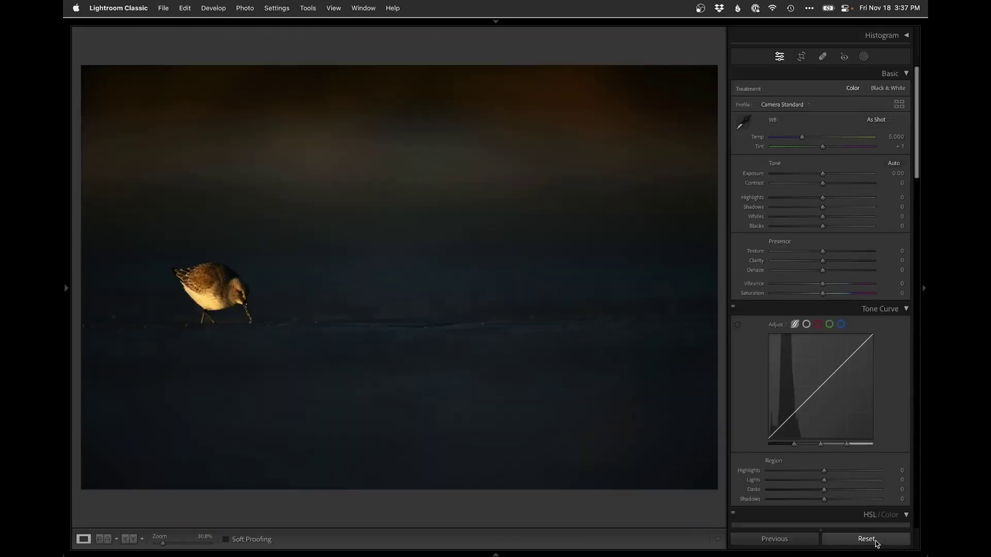
pyautogui.press('g')
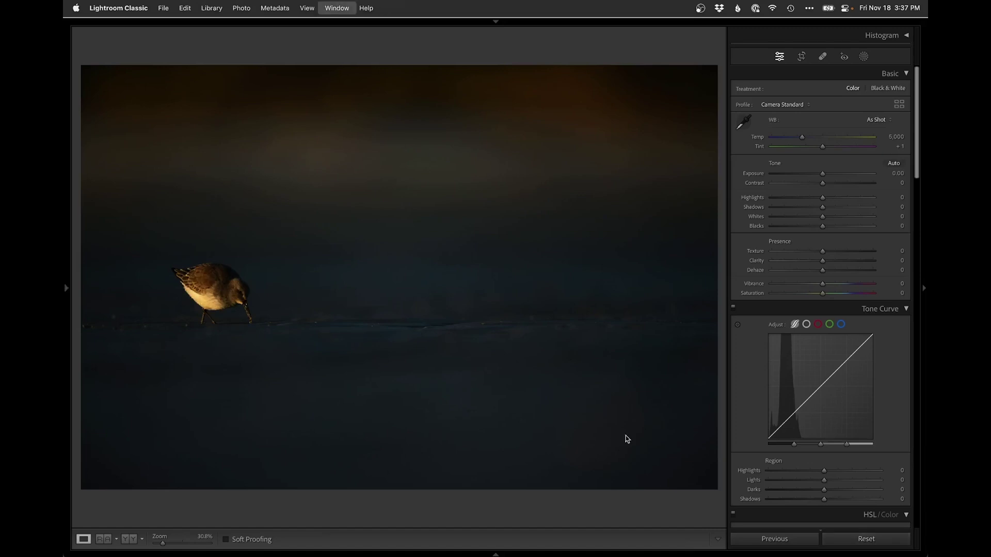
pyautogui.hotkey('shift', 'Left')
pyautogui.press('n')
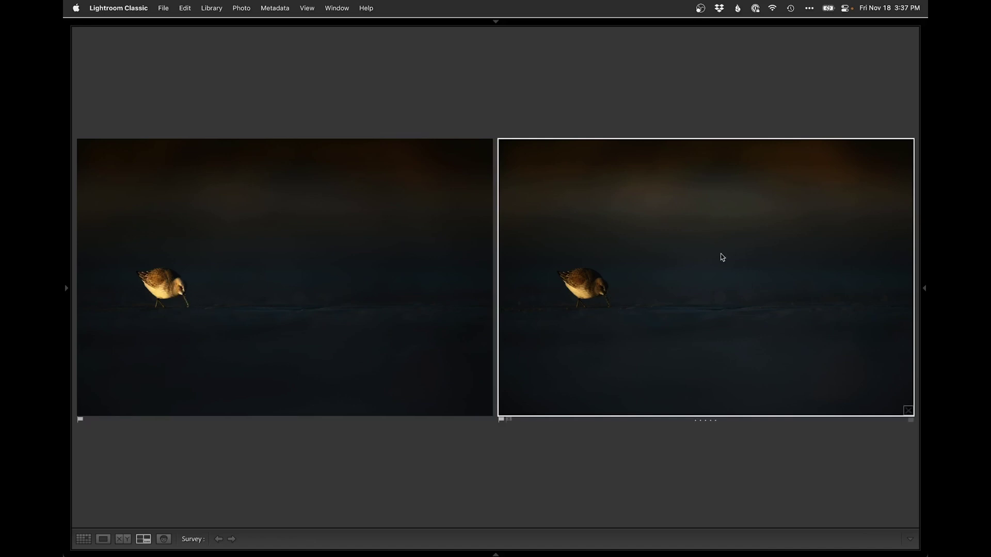
pyautogui.doubleClick(406, 325)
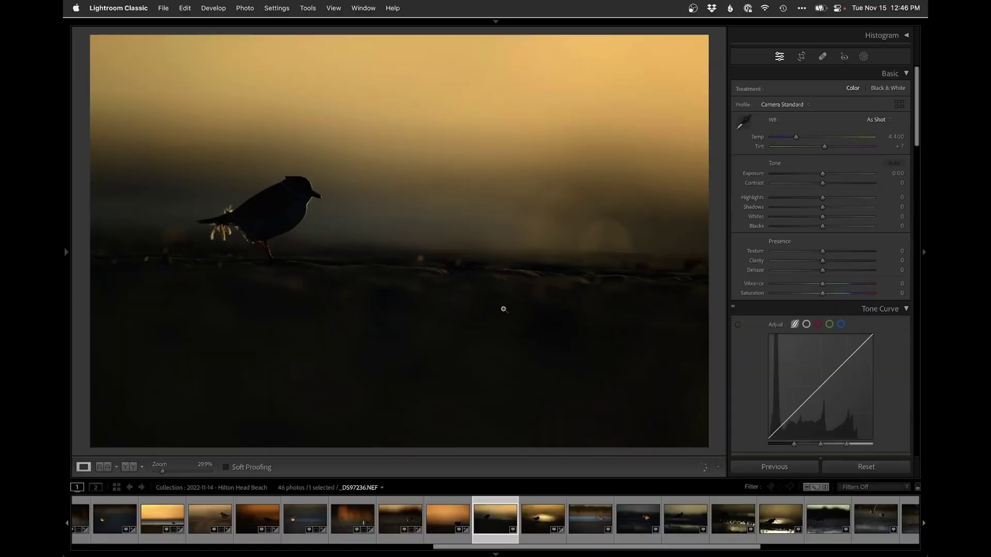
# - Straighten the backlit bird photo _DS97236.NEF to an angle of about -1.88 and apply the crop
pyautogui.press('r')
pyautogui.moveTo(611, 273); pyautogui.dragTo(71, 255)
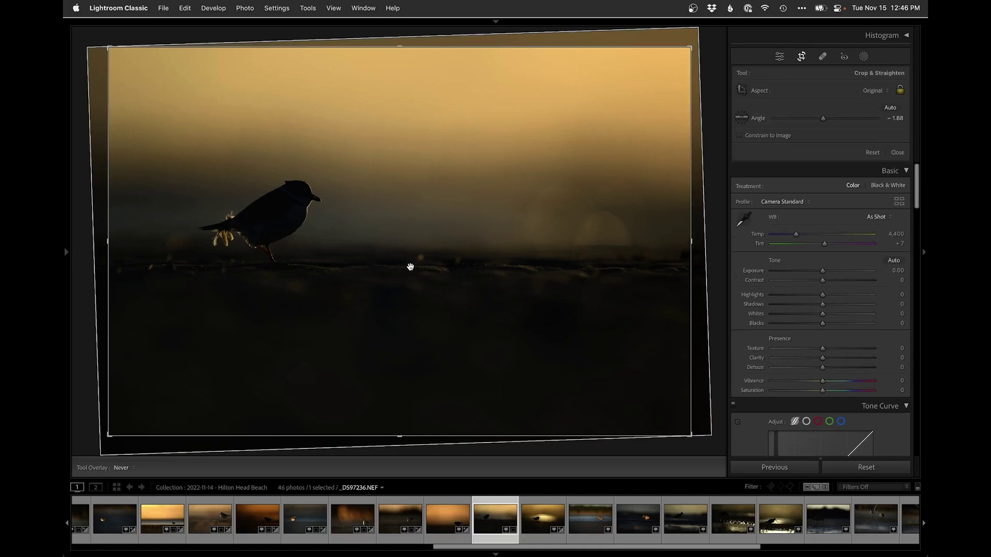
pyautogui.press('Return')
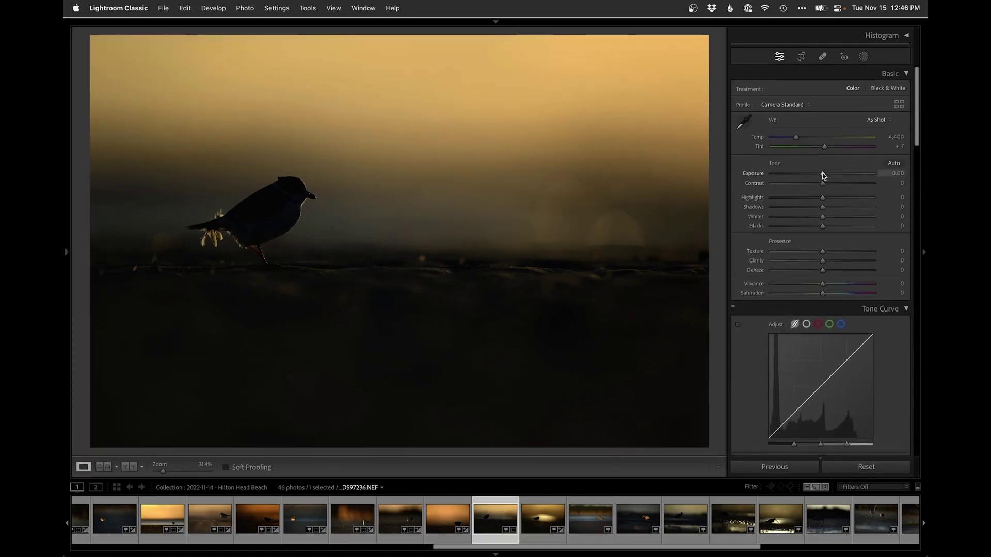
# - Set Exposure to +0.20, Temp to 5,811, Tint to +11 and Shadows to about +55, and lower Blacks slightly
pyautogui.moveTo(823, 174); pyautogui.dragTo(824, 175)
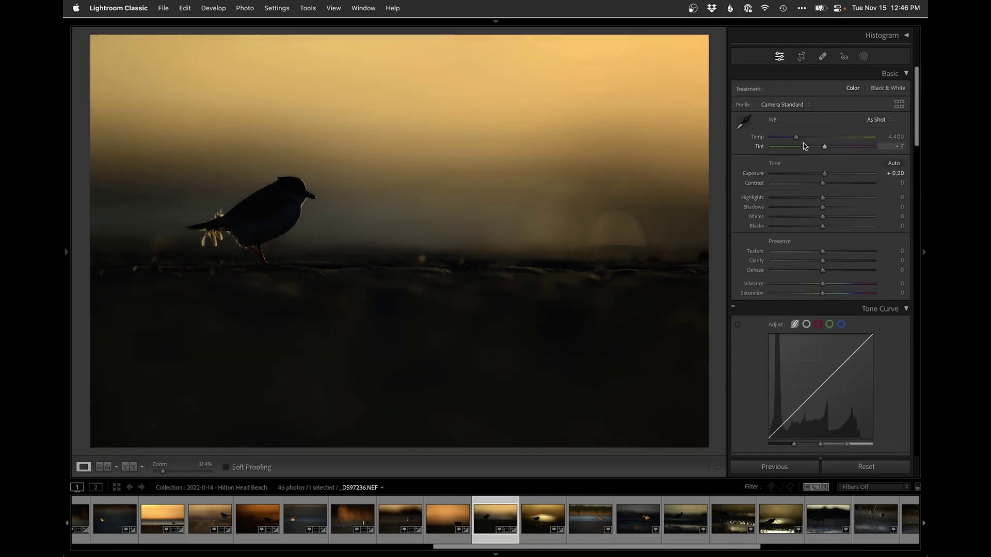
pyautogui.moveTo(806, 137); pyautogui.dragTo(827, 149)
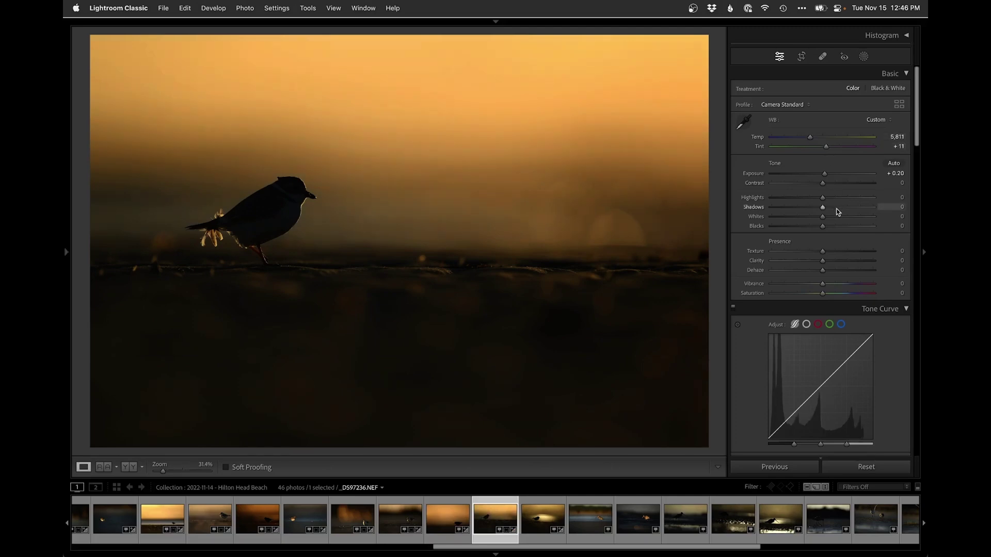
pyautogui.moveTo(841, 207); pyautogui.dragTo(850, 210)
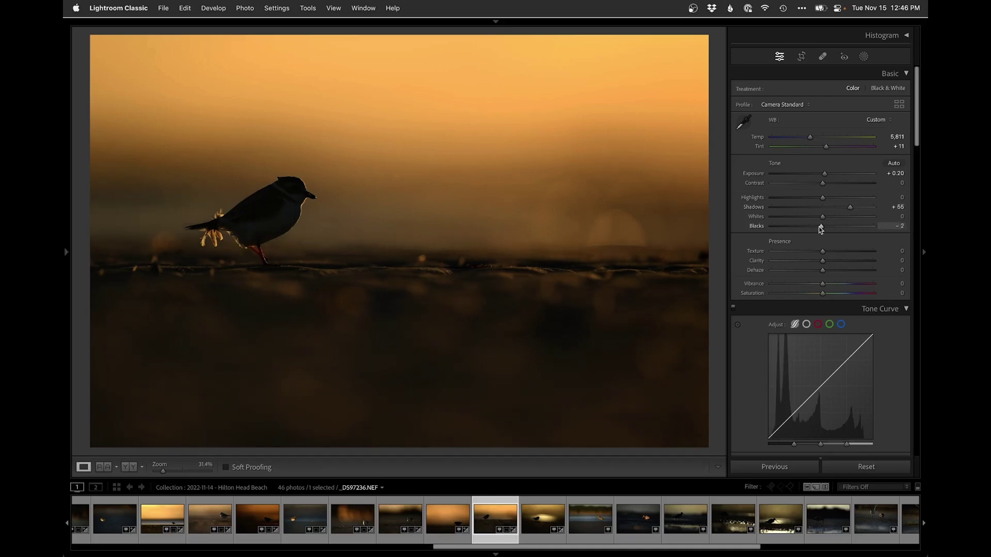
pyautogui.moveTo(819, 229); pyautogui.dragTo(818, 229)
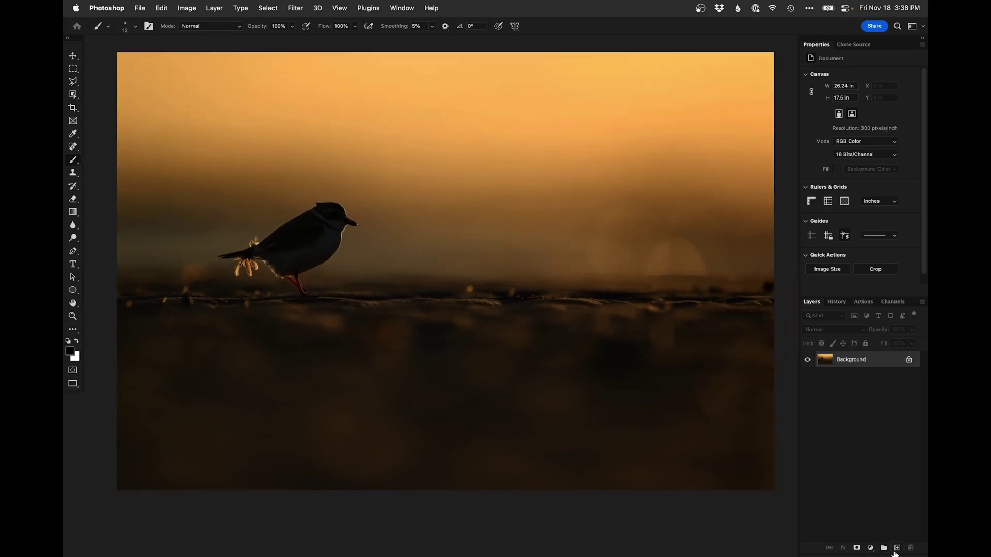
# - Add a new empty layer above the Background and name it Retouch
pyautogui.click(897, 547)
pyautogui.doubleClick(838, 359)
pyautogui.write('Retouch')
pyautogui.press('Return')
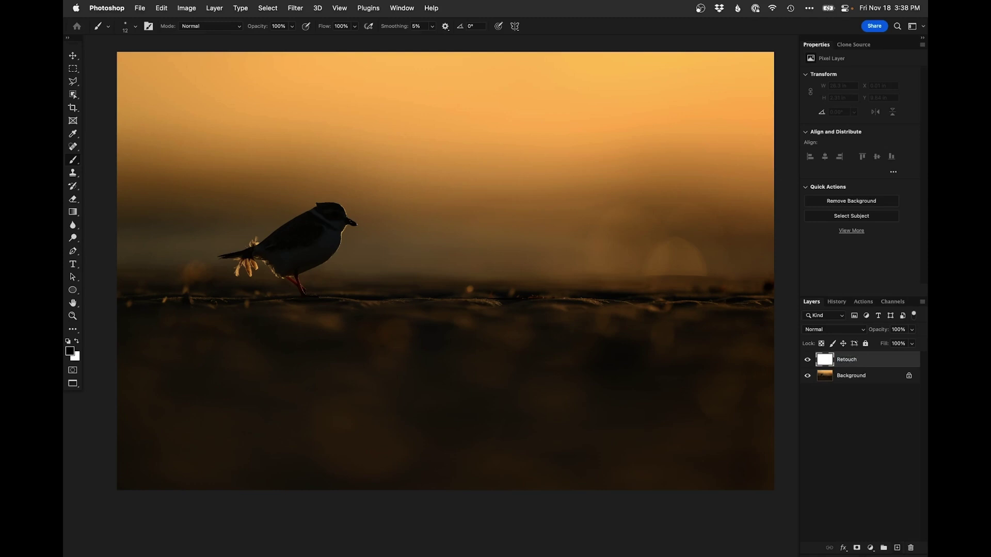
# - Remove the distracting bright spots along the middle of the shoreline on the Retouch layer with the Clone Stamp and Spot Healing Brush
pyautogui.press('s')
pyautogui.moveTo(451, 285)
pyautogui.mouseDown()
pyautogui.moveTo(483, 303)
pyautogui.moveTo(511, 292)
pyautogui.mouseUp()
pyautogui.keyDown('alt'); pyautogui.click(477, 294); pyautogui.keyUp('alt')
pyautogui.moveTo(611, 310)
pyautogui.mouseDown()
pyautogui.moveTo(469, 301)
pyautogui.moveTo(492, 301)
pyautogui.moveTo(480, 294)
pyautogui.moveTo(495, 283)
pyautogui.moveTo(467, 310)
pyautogui.mouseUp()
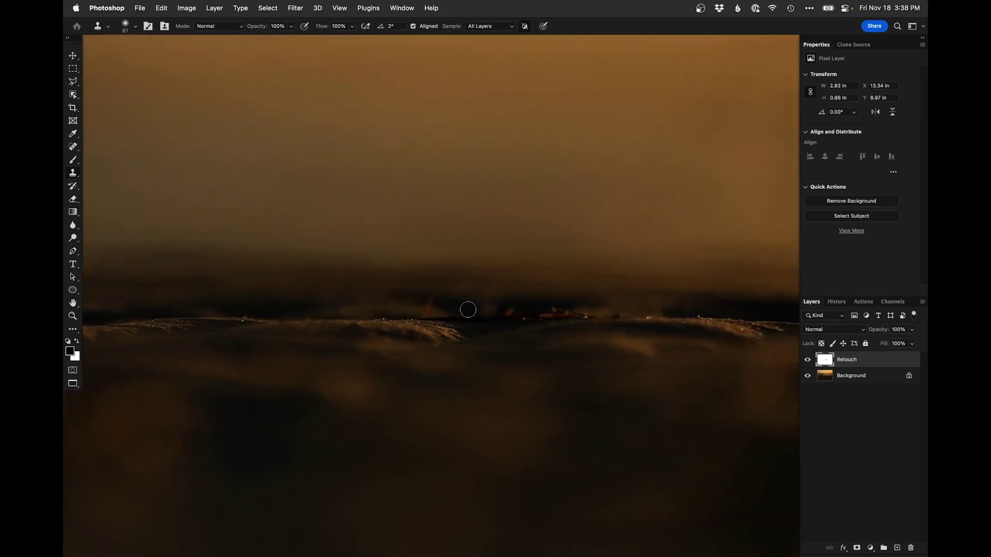
pyautogui.press('j')
pyautogui.moveTo(431, 301); pyautogui.dragTo(427, 314)
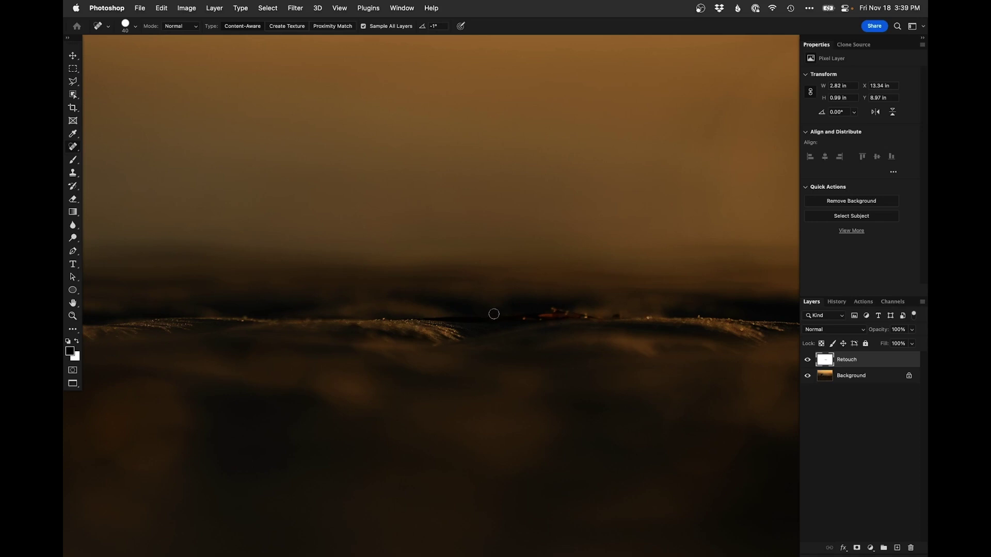
# - Clone smooth background over the dark blotches on the horizon between the bokeh circle and the photo's right edge
pyautogui.moveTo(557, 343); pyautogui.dragTo(248, 323)
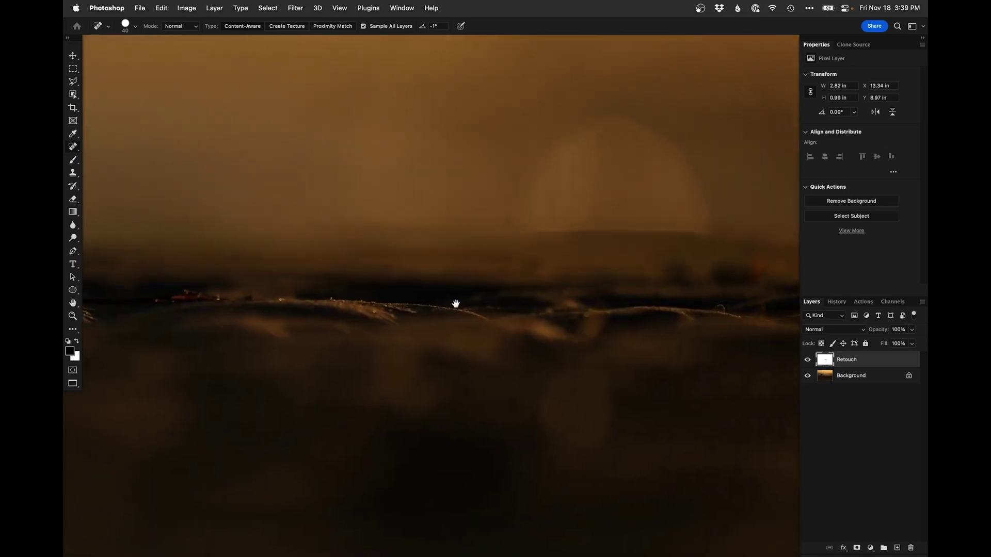
pyautogui.moveTo(456, 304); pyautogui.dragTo(172, 316)
pyautogui.press('s')
pyautogui.moveTo(480, 280); pyautogui.dragTo(475, 278)
pyautogui.keyDown('alt'); pyautogui.click(375, 274); pyautogui.keyUp('alt')
pyautogui.moveTo(408, 278)
pyautogui.mouseDown()
pyautogui.moveTo(451, 283)
pyautogui.moveTo(412, 282)
pyautogui.mouseUp()
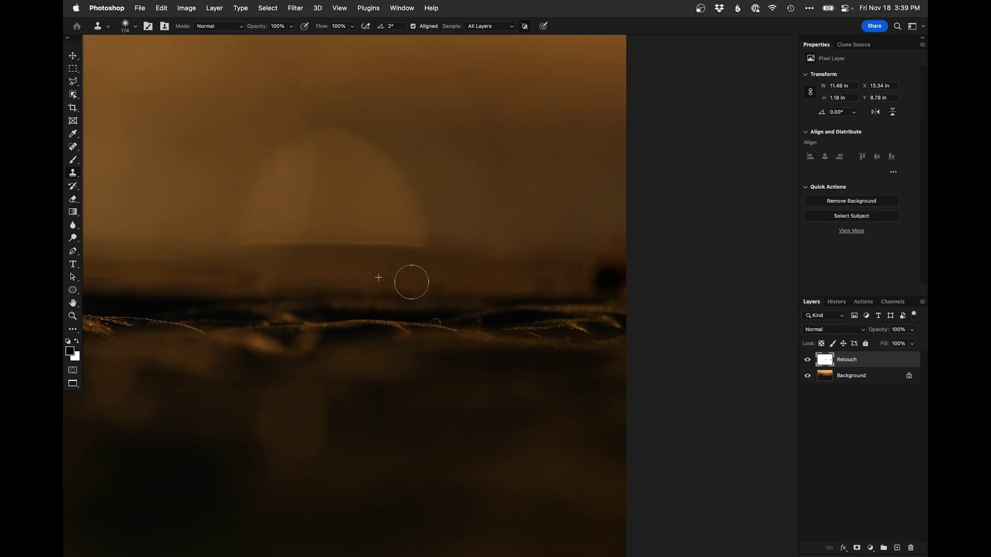
pyautogui.keyDown('alt'); pyautogui.click(534, 279); pyautogui.keyUp('alt')
pyautogui.moveTo(583, 283)
pyautogui.mouseDown()
pyautogui.moveTo(613, 277)
pyautogui.moveTo(588, 271)
pyautogui.moveTo(617, 268)
pyautogui.moveTo(625, 285)
pyautogui.moveTo(616, 231)
pyautogui.moveTo(602, 281)
pyautogui.mouseUp()
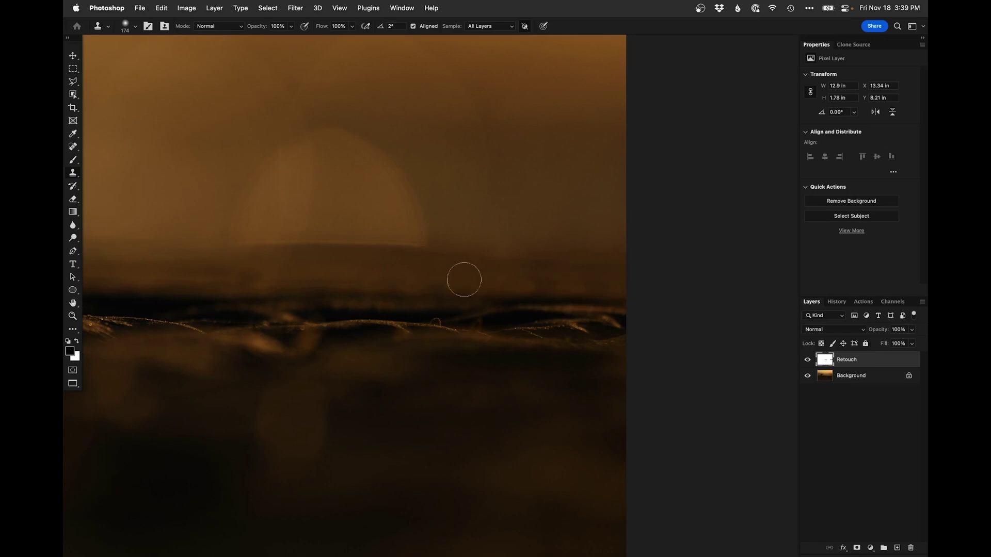
# - Clone out the blurred orange spots and debris along the shoreline around the bird's tail and near the photo's left edge
pyautogui.press('super+0')
pyautogui.press('super+minus')
pyautogui.moveTo(493, 295); pyautogui.dragTo(456, 281)
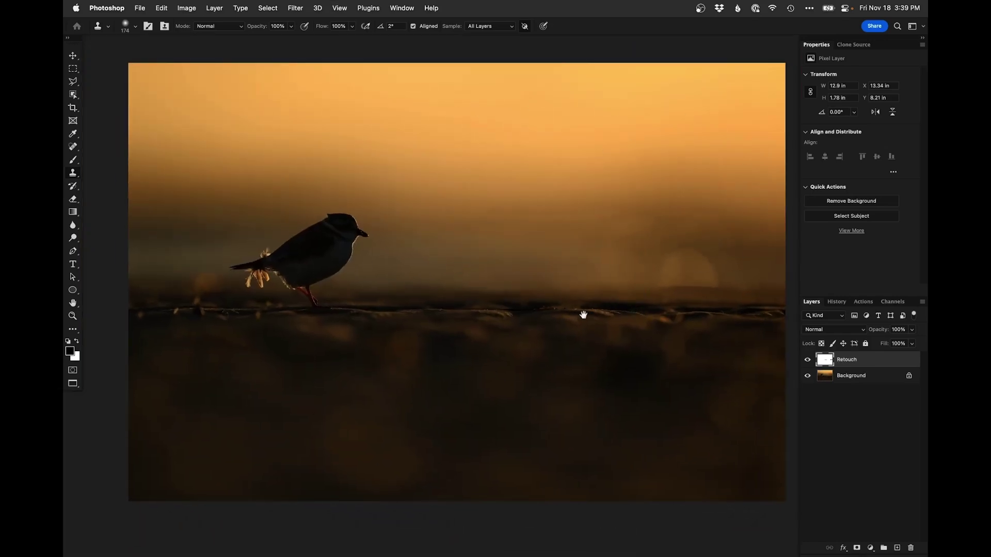
pyautogui.moveTo(203, 297)
pyautogui.mouseDown()
pyautogui.moveTo(228, 286)
pyautogui.moveTo(341, 295)
pyautogui.moveTo(334, 271)
pyautogui.moveTo(378, 246)
pyautogui.moveTo(401, 262)
pyautogui.mouseUp()
pyautogui.moveTo(402, 263)
pyautogui.mouseDown()
pyautogui.moveTo(318, 279)
pyautogui.moveTo(328, 313)
pyautogui.moveTo(349, 310)
pyautogui.mouseUp()
pyautogui.keyDown('alt'); pyautogui.click(374, 312); pyautogui.keyUp('alt')
pyautogui.moveTo(279, 351)
pyautogui.keyDown('ctrl'); pyautogui.keyDown('alt'); pyautogui.mouseDown()
pyautogui.moveTo(250, 346)
pyautogui.moveTo(271, 344)
pyautogui.moveTo(261, 339)
pyautogui.moveTo(263, 355)
pyautogui.mouseUp(); pyautogui.keyUp('alt'); pyautogui.keyUp('ctrl')
pyautogui.keyDown('alt'); pyautogui.click(276, 337); pyautogui.keyUp('alt')
pyautogui.press(']')
pyautogui.press(']')
pyautogui.press(']')
pyautogui.press(']')
pyautogui.press(']')
pyautogui.press(']')
pyautogui.press(']')
pyautogui.press(']')
pyautogui.keyDown('alt'); pyautogui.click(181, 364); pyautogui.keyUp('alt')
pyautogui.moveTo(165, 360)
pyautogui.mouseDown()
pyautogui.moveTo(161, 349)
pyautogui.moveTo(147, 355)
pyautogui.mouseUp()
pyautogui.moveTo(509, 364)
pyautogui.mouseDown()
pyautogui.moveTo(494, 349)
pyautogui.moveTo(524, 357)
pyautogui.mouseUp()
# - Inspect the cleaned-up area around the bird and toggle the Retouch layer repeatedly to compare before and after
pyautogui.press('space')
pyautogui.moveTo(574, 258); pyautogui.dragTo(323, 312)
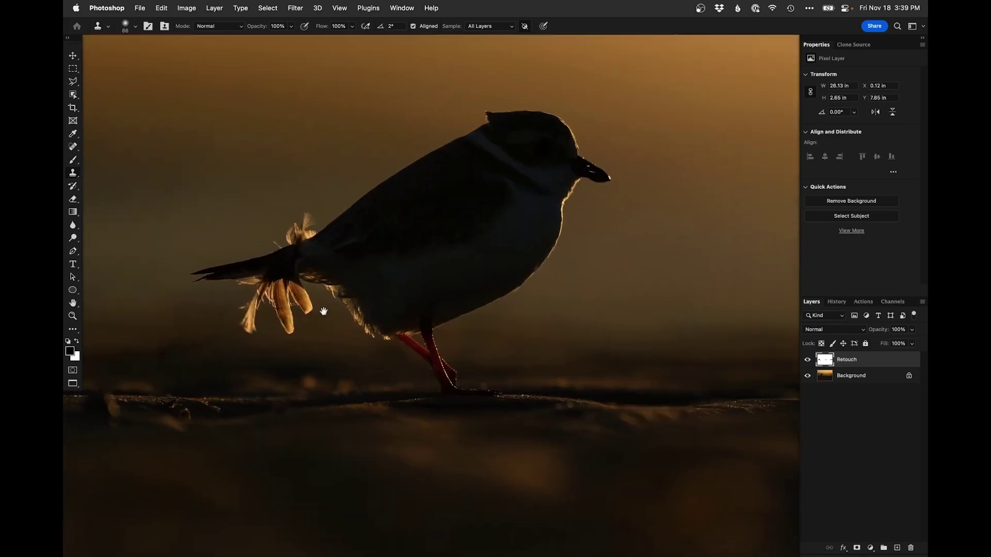
pyautogui.moveTo(519, 310); pyautogui.dragTo(468, 344)
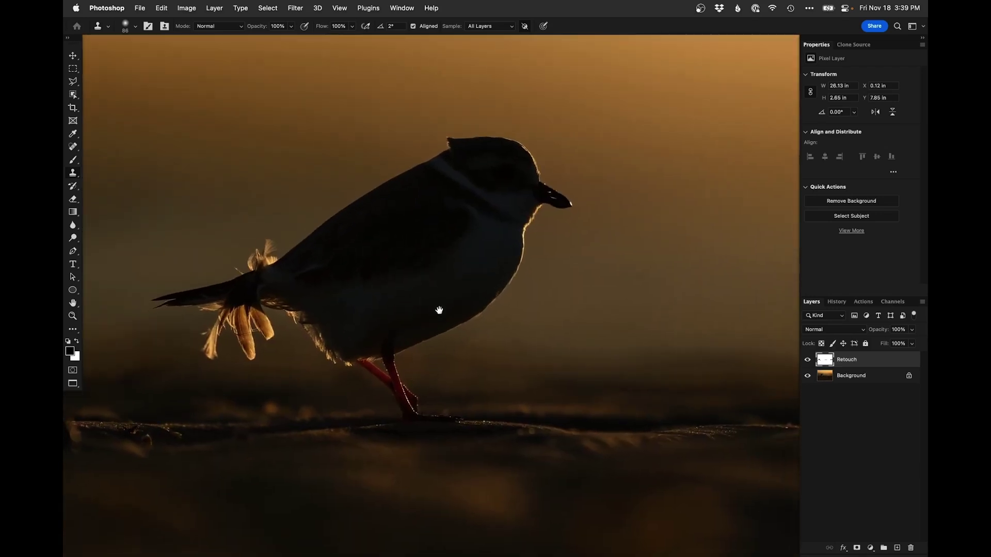
pyautogui.keyDown('alt'); pyautogui.click(442, 320); pyautogui.keyUp('alt')
pyautogui.keyDown('alt'); pyautogui.click(444, 322); pyautogui.keyUp('alt')
pyautogui.keyDown('alt'); pyautogui.click(463, 343); pyautogui.keyUp('alt')
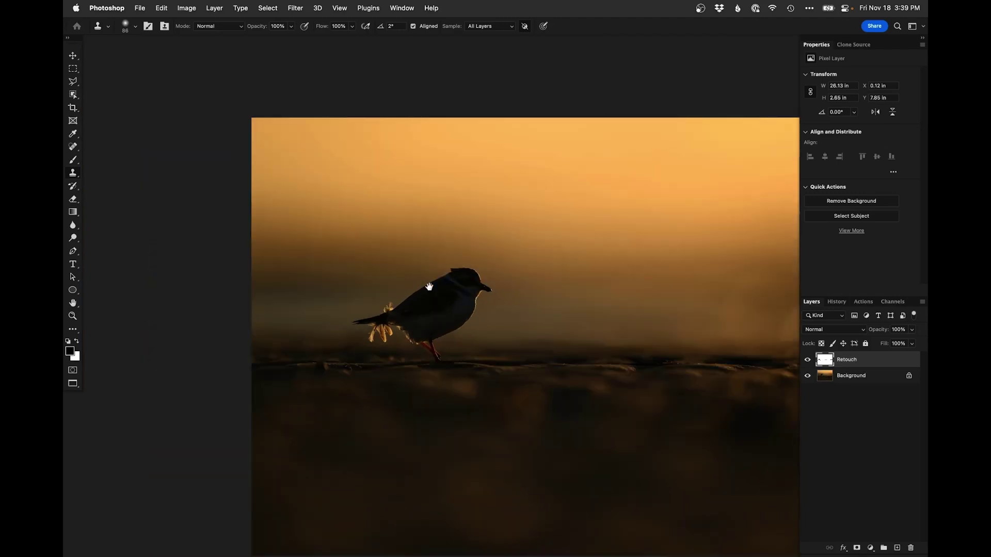
pyautogui.keyDown('alt'); pyautogui.click(472, 345); pyautogui.keyUp('alt')
pyautogui.click(808, 360)
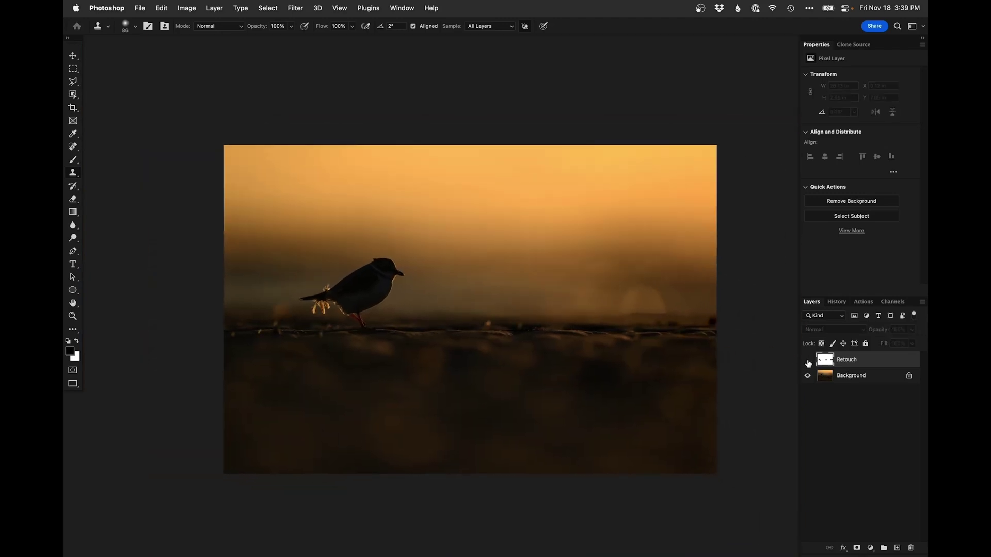
pyautogui.click(808, 360)
pyautogui.click(808, 360)
pyautogui.click(807, 360)
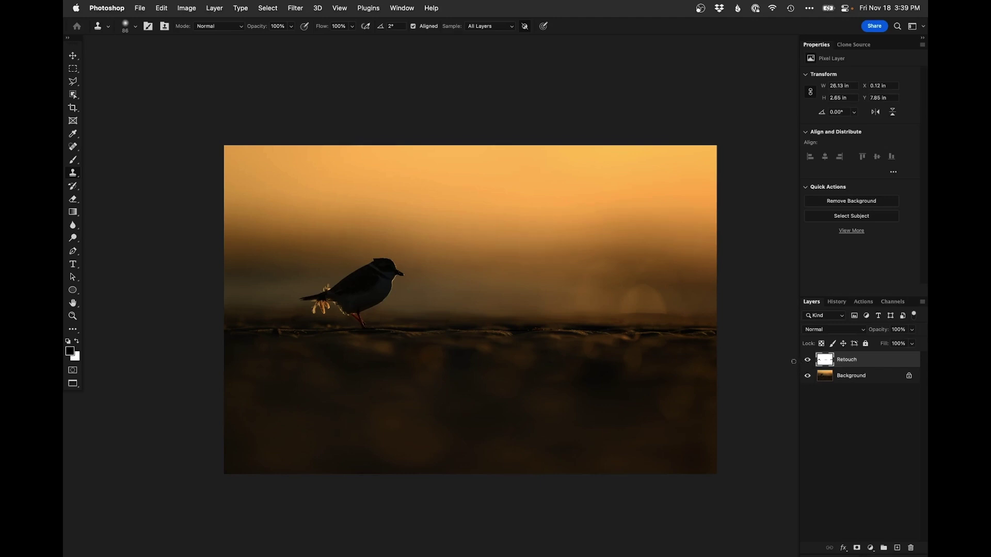
pyautogui.click(808, 362)
pyautogui.click(808, 361)
# - Add a Curves adjustment layer that strongly brightens the image, raising the upper point to output 238, and invert its mask to black
pyautogui.scroll(5, 379, 310)
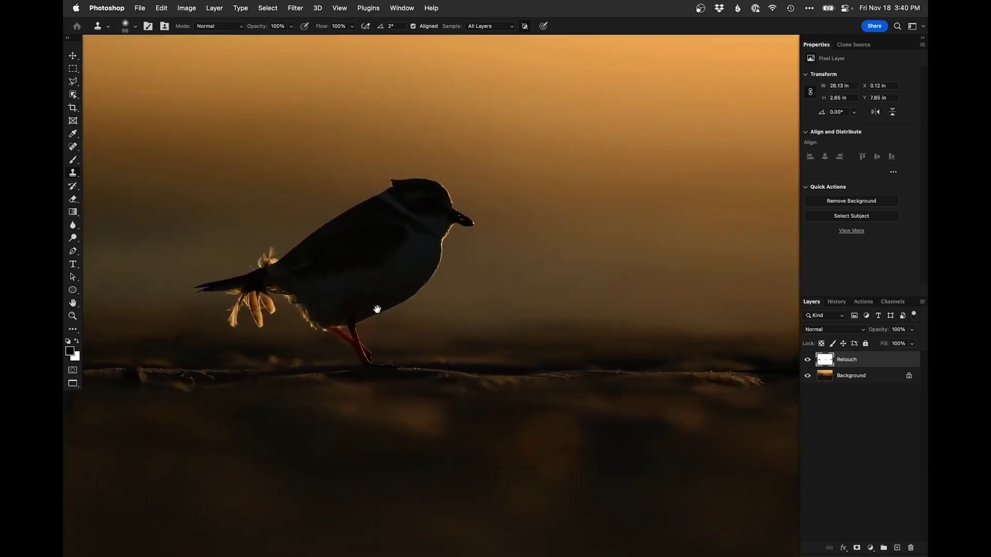
pyautogui.scroll(2, 376, 308)
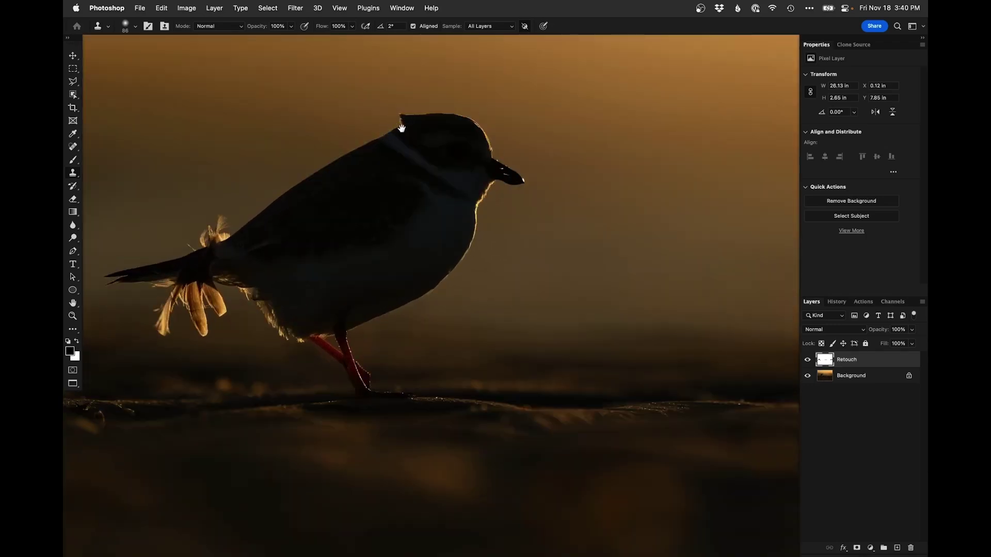
pyautogui.click(871, 549)
pyautogui.click(869, 380)
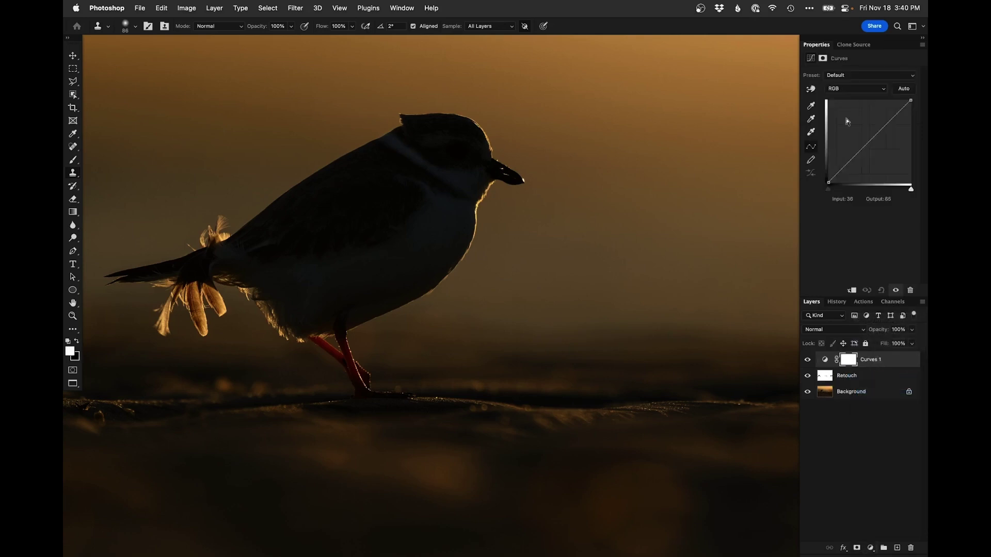
pyautogui.moveTo(876, 134); pyautogui.dragTo(877, 106)
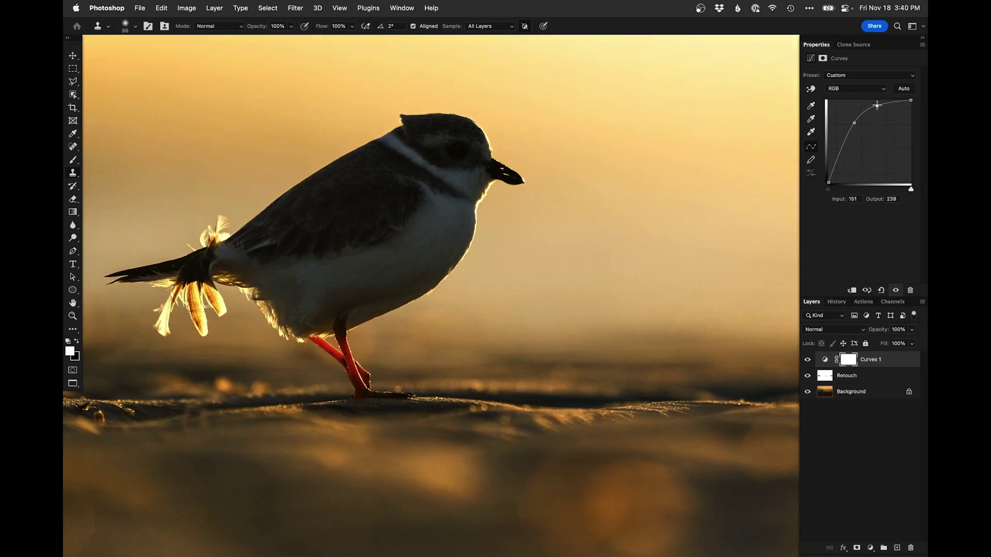
pyautogui.press('super+i')
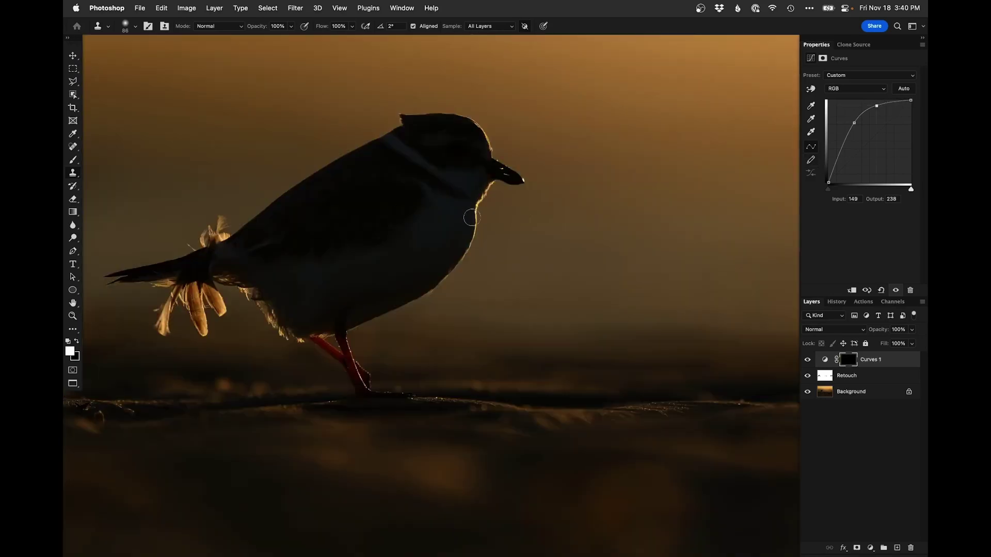
# - Paint white with a small brush on the Curves mask to brighten the rim light along the bird's throat and breast
pyautogui.press('b')
pyautogui.scroll(2, 480, 202)
pyautogui.rightClick(496, 187)
pyautogui.click(534, 274)
pyautogui.moveTo(509, 171)
pyautogui.keyDown('ctrl'); pyautogui.keyDown('alt'); pyautogui.mouseDown()
pyautogui.moveTo(486, 173)
pyautogui.moveTo(511, 163)
pyautogui.mouseUp(); pyautogui.keyUp('alt'); pyautogui.keyUp('ctrl')
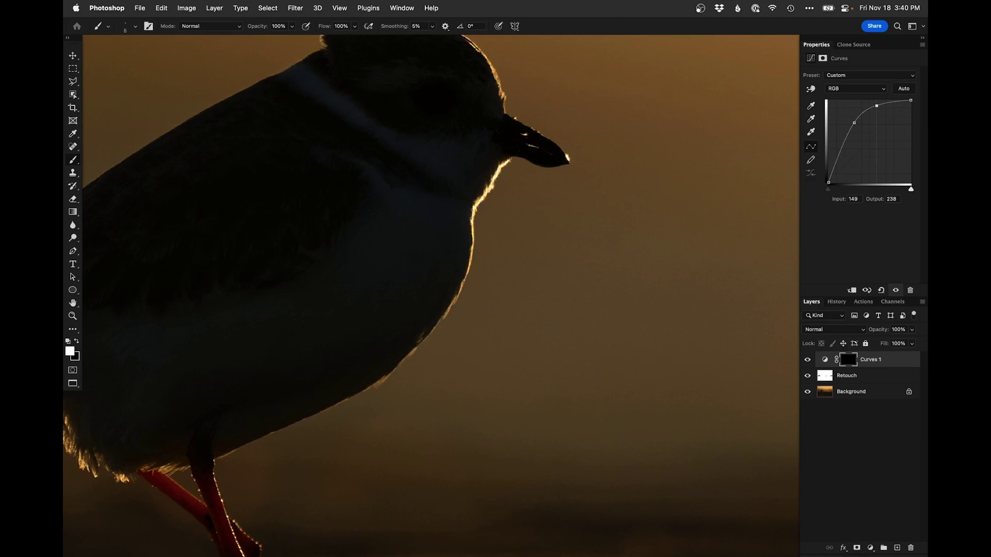
pyautogui.press('x')
pyautogui.moveTo(472, 238); pyautogui.dragTo(470, 246)
pyautogui.press('x')
pyautogui.moveTo(442, 312); pyautogui.dragTo(518, 203)
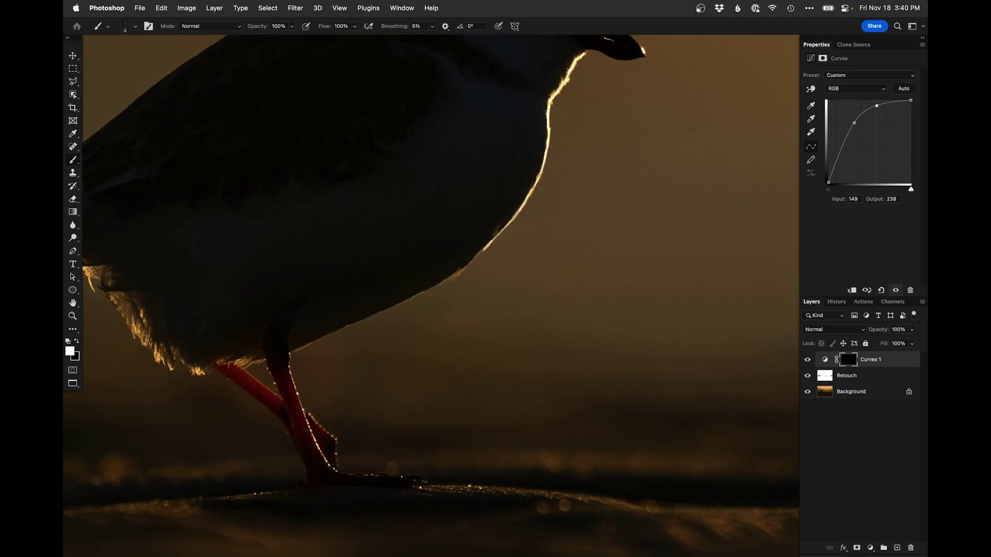
# - Extend the brightened rim along the bird's belly down to the leg with a size 4 brush on the Curves mask
pyautogui.moveTo(467, 262); pyautogui.dragTo(517, 207)
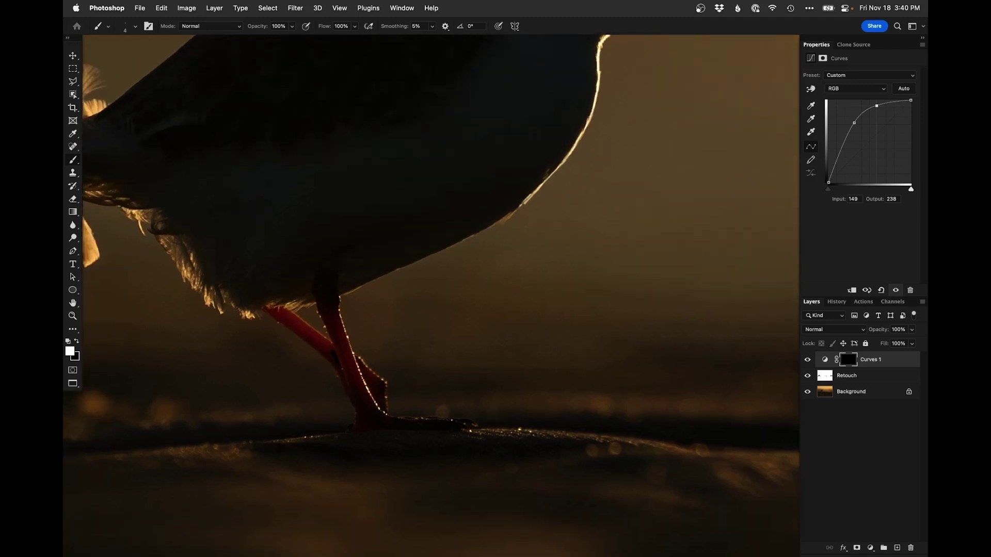
pyautogui.press('x')
pyautogui.press('x')
pyautogui.moveTo(485, 228); pyautogui.dragTo(459, 243)
pyautogui.keyDown('shift'); pyautogui.click(415, 262); pyautogui.keyUp('shift')
pyautogui.keyDown('shift'); pyautogui.click(388, 274); pyautogui.keyUp('shift')
pyautogui.keyDown('shift'); pyautogui.click(357, 288); pyautogui.keyUp('shift')
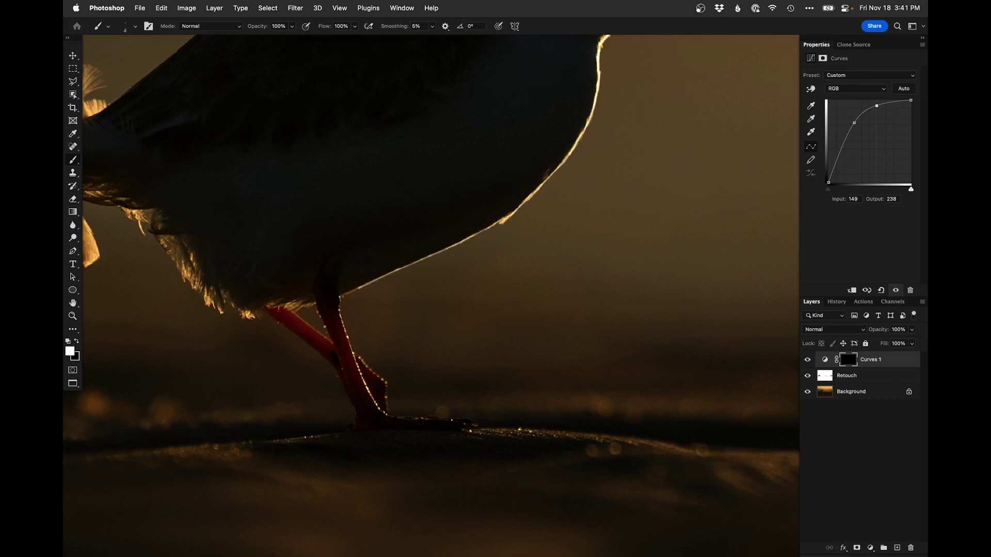
# - Paint white on the Curves mask with a size 4 brush along the upper edge of the bird's tail
pyautogui.moveTo(285, 300); pyautogui.dragTo(513, 245)
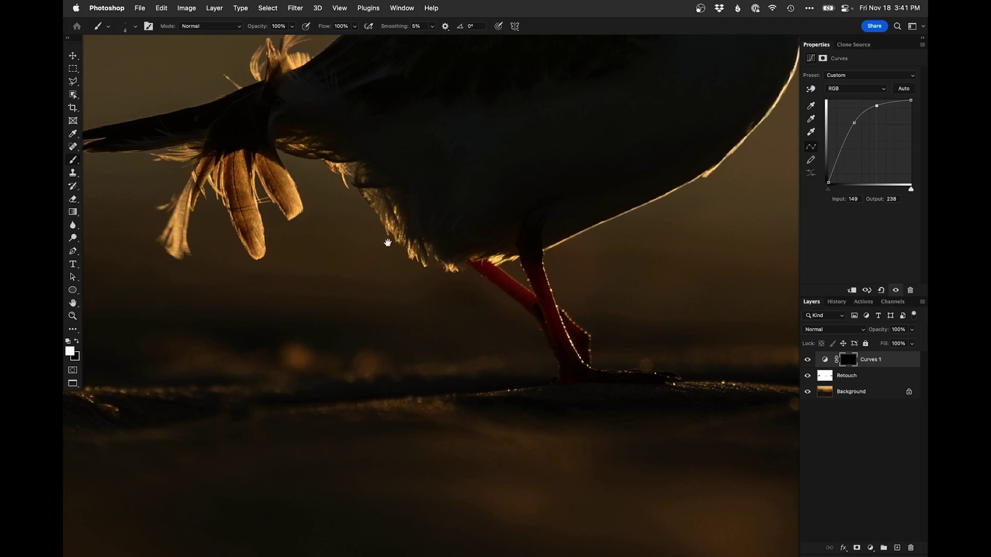
pyautogui.moveTo(377, 166); pyautogui.dragTo(453, 223)
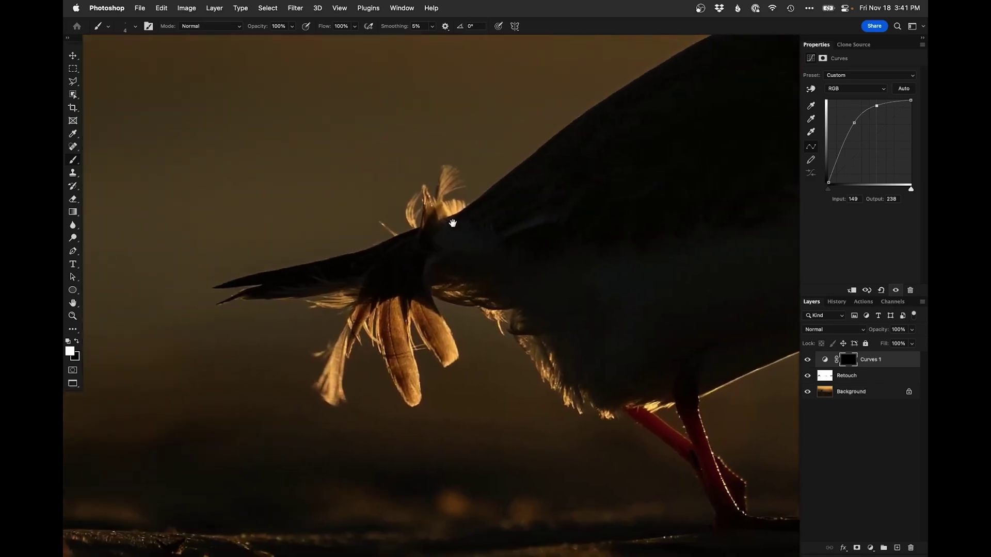
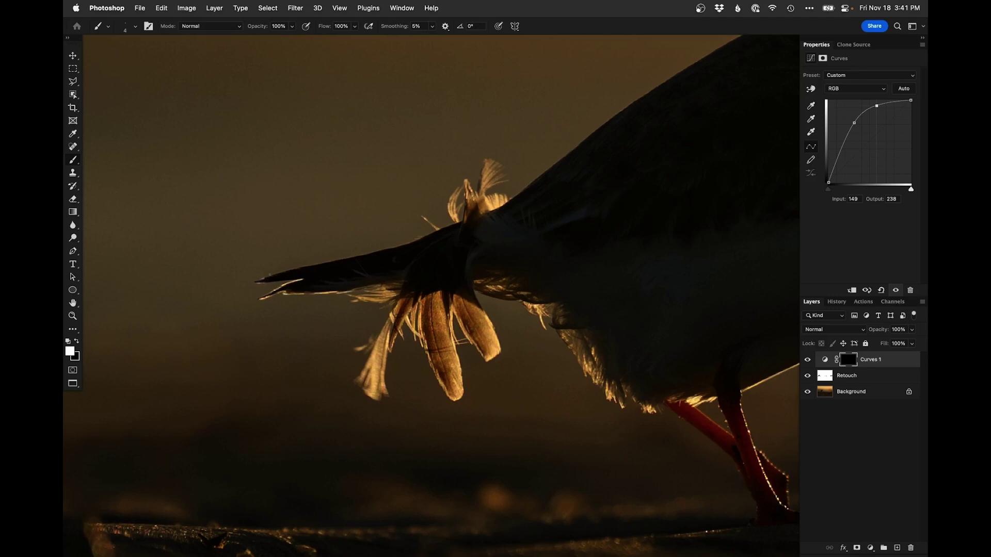
pyautogui.keyDown('shift'); pyautogui.click(298, 267); pyautogui.keyUp('shift')
pyautogui.moveTo(300, 267); pyautogui.dragTo(338, 259)
pyautogui.keyDown('shift'); pyautogui.click(369, 253); pyautogui.keyUp('shift')
pyautogui.moveTo(402, 246)
pyautogui.mouseDown()
pyautogui.moveTo(462, 216)
pyautogui.moveTo(312, 295)
pyautogui.mouseUp()
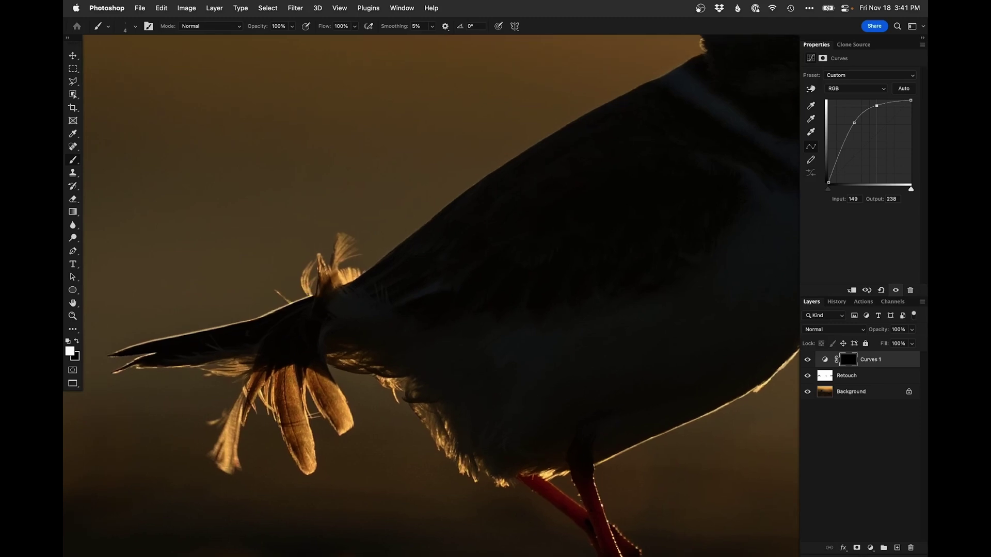
# - Brighten the rim light along the bird's back, from the tail base up to the nape, on the Curves mask
pyautogui.moveTo(393, 249); pyautogui.dragTo(445, 204)
pyautogui.keyDown('shift'); pyautogui.click(467, 191); pyautogui.keyUp('shift')
pyautogui.moveTo(507, 162); pyautogui.dragTo(417, 255)
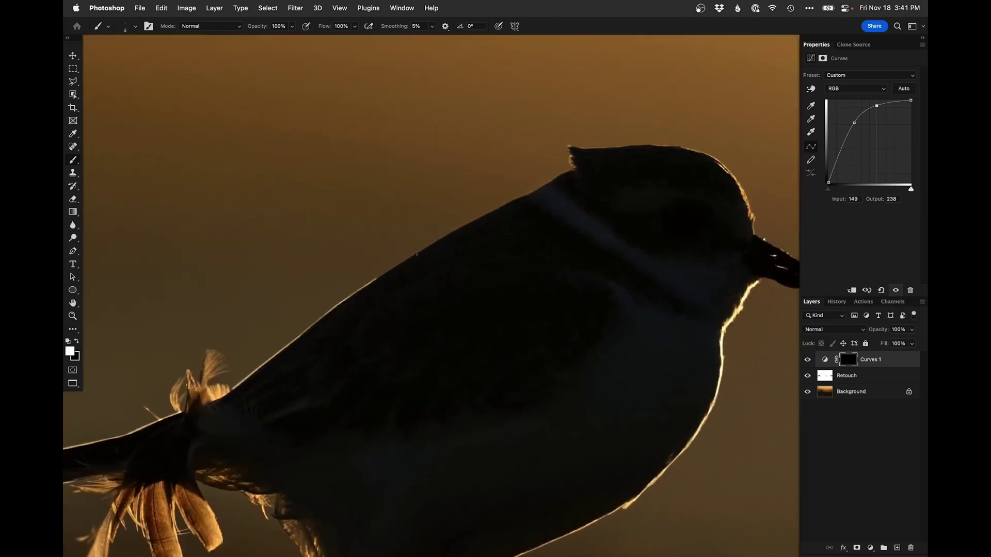
pyautogui.keyDown('shift'); pyautogui.click(424, 248); pyautogui.keyUp('shift')
pyautogui.keyDown('shift'); pyautogui.click(467, 223); pyautogui.keyUp('shift')
pyautogui.keyDown('shift'); pyautogui.click(502, 205); pyautogui.keyUp('shift')
pyautogui.keyDown('shift'); pyautogui.click(516, 198); pyautogui.keyUp('shift')
pyautogui.keyDown('shift'); pyautogui.click(568, 171); pyautogui.keyUp('shift')
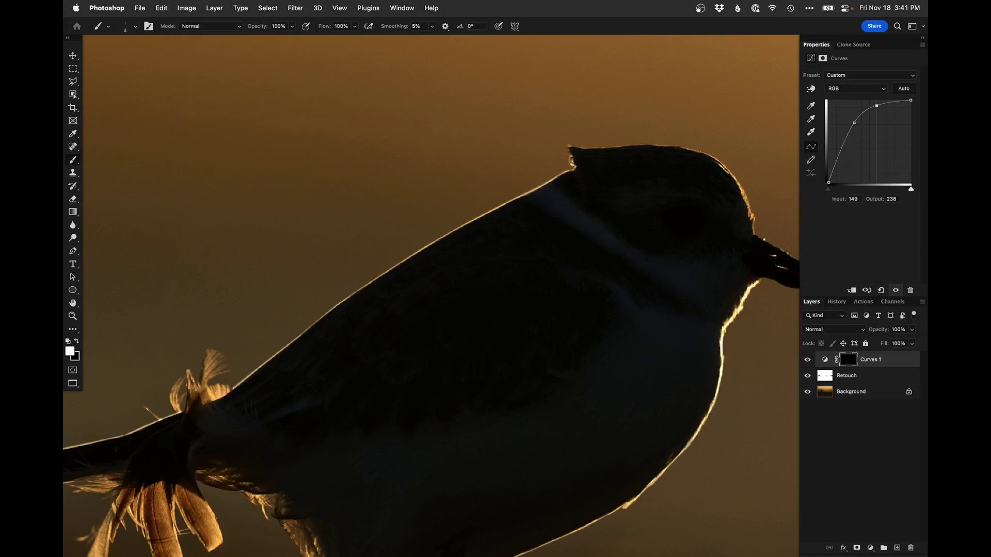
pyautogui.moveTo(574, 163); pyautogui.dragTo(503, 214)
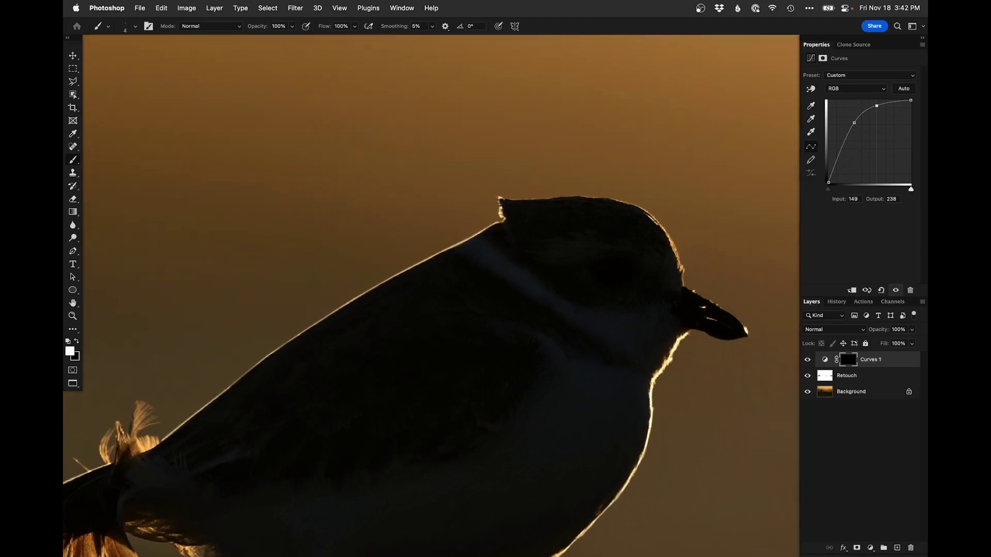
# - Extend the brightened rim from the crest along the top of the bird's crown on the Curves mask
pyautogui.moveTo(505, 200); pyautogui.dragTo(535, 199)
pyautogui.press('x')
pyautogui.press('x')
pyautogui.keyDown('shift'); pyautogui.click(554, 197); pyautogui.keyUp('shift')
pyautogui.keyDown('shift'); pyautogui.click(568, 197); pyautogui.keyUp('shift')
pyautogui.keyDown('shift'); pyautogui.click(579, 196); pyautogui.keyUp('shift')
pyautogui.press('f')
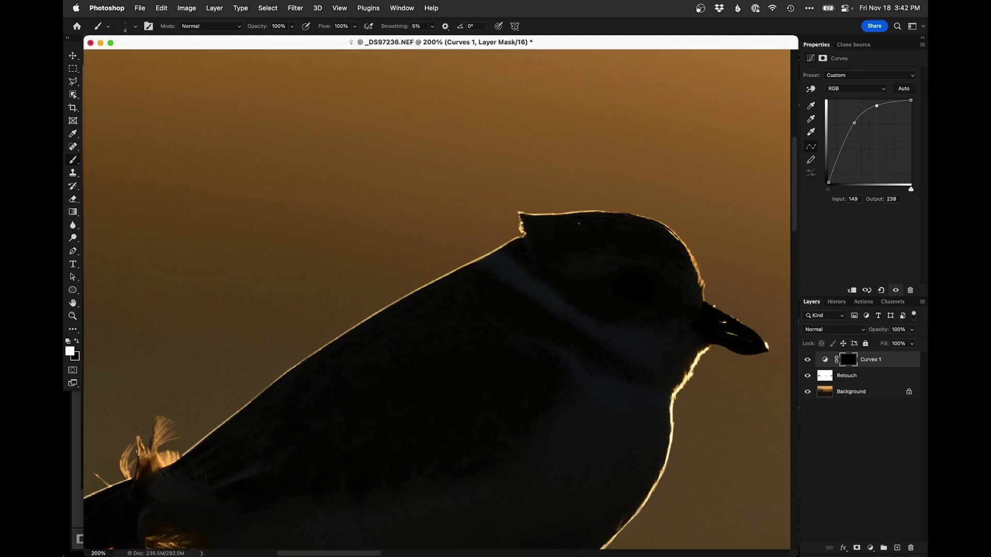
pyautogui.press('f')
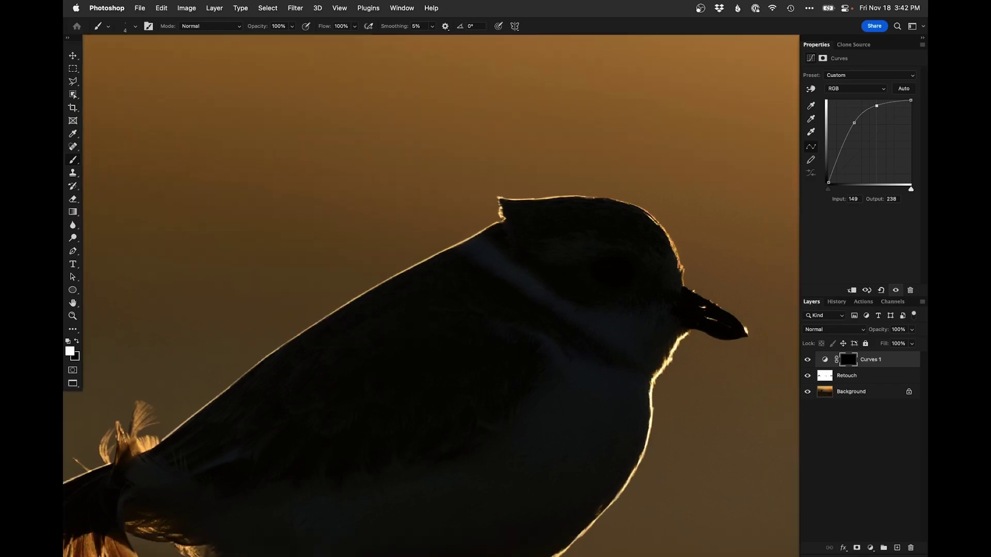
# - Brighten the rim around the front of the head, down the forehead and along the upper beak, undoing the last stroke
pyautogui.keyDown('shift'); pyautogui.click(620, 199); pyautogui.keyUp('shift')
pyautogui.keyDown('shift'); pyautogui.click(635, 205); pyautogui.keyUp('shift')
pyautogui.keyDown('shift'); pyautogui.click(646, 213); pyautogui.keyUp('shift')
pyautogui.keyDown('shift'); pyautogui.click(658, 221); pyautogui.keyUp('shift')
pyautogui.keyDown('shift'); pyautogui.click(666, 232); pyautogui.keyUp('shift')
pyautogui.keyDown('shift'); pyautogui.click(676, 251); pyautogui.keyUp('shift')
pyautogui.keyDown('shift'); pyautogui.click(679, 265); pyautogui.keyUp('shift')
pyautogui.keyDown('shift'); pyautogui.click(682, 275); pyautogui.keyUp('shift')
pyautogui.keyDown('shift'); pyautogui.click(684, 286); pyautogui.keyUp('shift')
pyautogui.keyDown('shift'); pyautogui.click(698, 293); pyautogui.keyUp('shift')
pyautogui.keyDown('shift'); pyautogui.click(721, 308); pyautogui.keyUp('shift')
pyautogui.keyDown('shift'); pyautogui.click(734, 317); pyautogui.keyUp('shift')
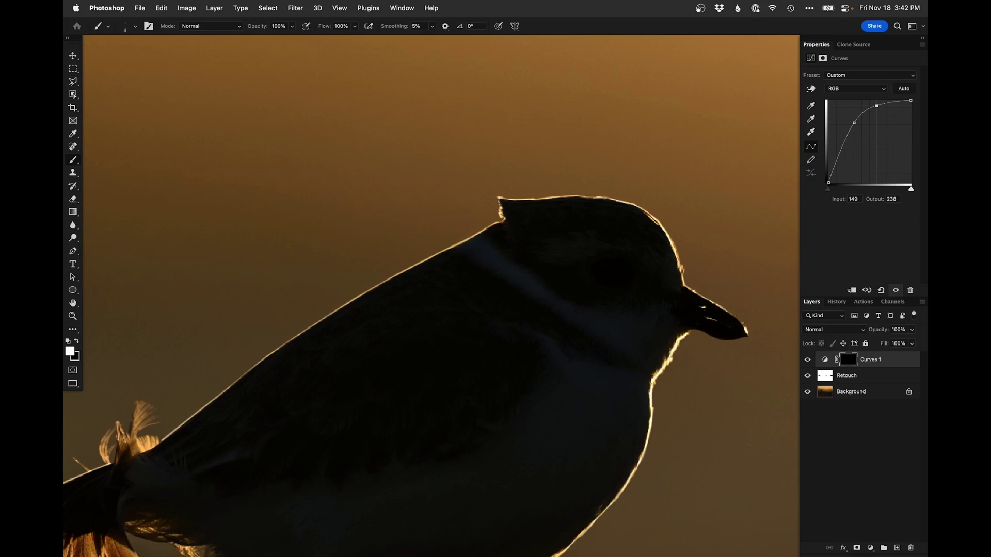
pyautogui.press('super+z')
# - Paint white on the Curves mask with a size 16 brush to brighten the bird's red legs
pyautogui.moveTo(476, 313); pyautogui.dragTo(435, 335)
pyautogui.moveTo(435, 335); pyautogui.dragTo(546, 188)
pyautogui.moveTo(467, 342); pyautogui.dragTo(520, 322)
pyautogui.moveTo(519, 323)
pyautogui.mouseDown()
pyautogui.moveTo(470, 352)
pyautogui.moveTo(488, 383)
pyautogui.moveTo(471, 377)
pyautogui.mouseUp()
pyautogui.rightClick(501, 342)
pyautogui.click(518, 424)
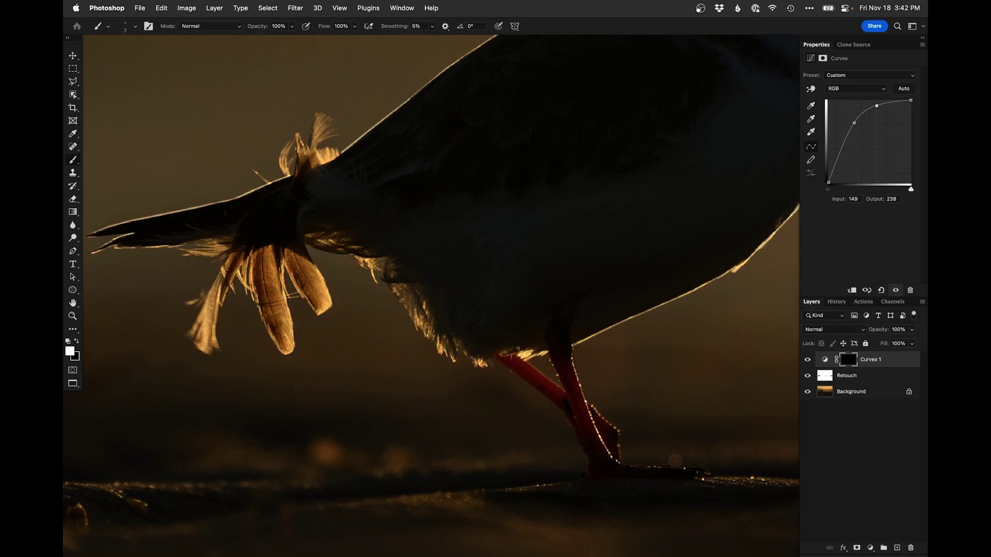
pyautogui.press('[')
pyautogui.press('[')
pyautogui.press('[')
pyautogui.press(']')
pyautogui.press(']')
pyautogui.press(']')
pyautogui.press(']')
pyautogui.press(']')
pyautogui.press(']')
pyautogui.press(']')
pyautogui.press(']')
pyautogui.press(']')
pyautogui.moveTo(502, 360)
pyautogui.mouseDown()
pyautogui.moveTo(532, 375)
pyautogui.moveTo(462, 357)
pyautogui.moveTo(411, 326)
pyautogui.moveTo(428, 319)
pyautogui.moveTo(425, 296)
pyautogui.moveTo(448, 356)
pyautogui.moveTo(438, 357)
pyautogui.moveTo(444, 381)
pyautogui.moveTo(460, 356)
pyautogui.moveTo(469, 365)
pyautogui.moveTo(455, 395)
pyautogui.moveTo(456, 410)
pyautogui.moveTo(464, 405)
pyautogui.mouseUp()
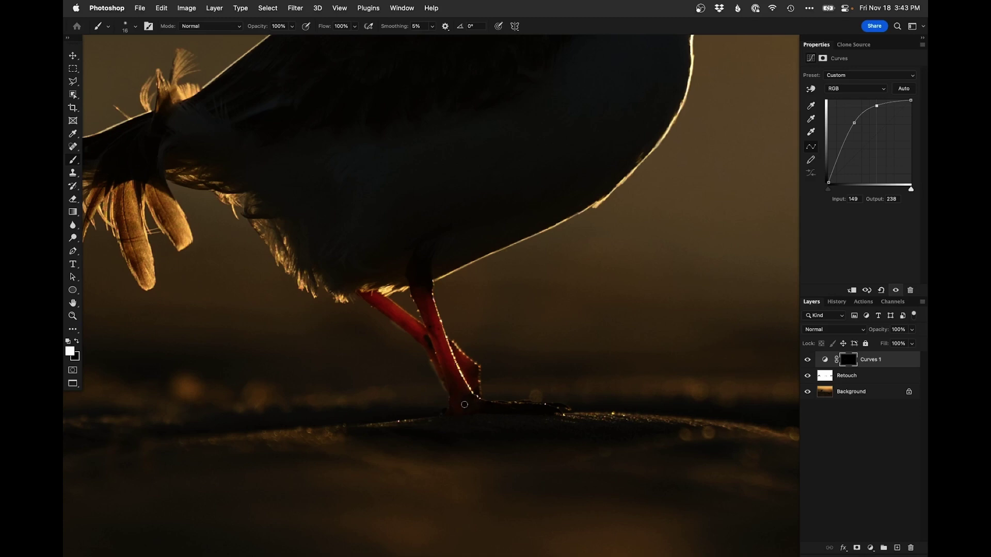
# - Undo the last stroke near the legs and touch up the Curves mask with black below the rear belly feathers
pyautogui.rightClick(415, 381)
pyautogui.click(463, 469)
pyautogui.moveTo(391, 370); pyautogui.dragTo(439, 345)
pyautogui.press('super+z')
pyautogui.press('x')
pyautogui.rightClick(341, 338)
pyautogui.moveTo(352, 304); pyautogui.dragTo(335, 307)
pyautogui.hscroll(-5, 335, 307)
pyautogui.press('x')
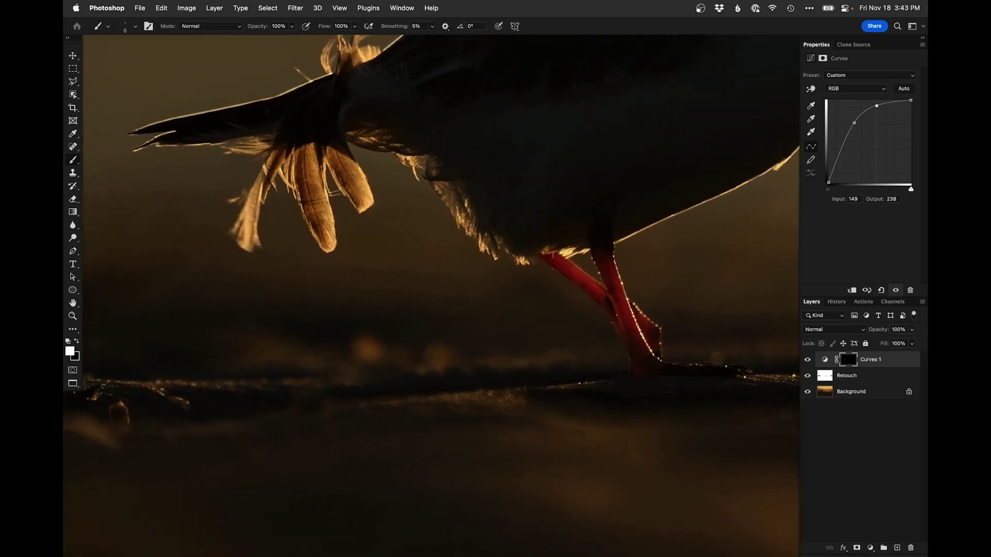
# - Brighten the backlit feather fringe along the rear belly up to the tail base with a small white brush
pyautogui.moveTo(532, 261)
pyautogui.mouseDown()
pyautogui.moveTo(508, 250)
pyautogui.moveTo(549, 250)
pyautogui.moveTo(501, 241)
pyautogui.moveTo(493, 254)
pyautogui.moveTo(483, 230)
pyautogui.mouseUp()
pyautogui.moveTo(474, 243); pyautogui.dragTo(457, 356)
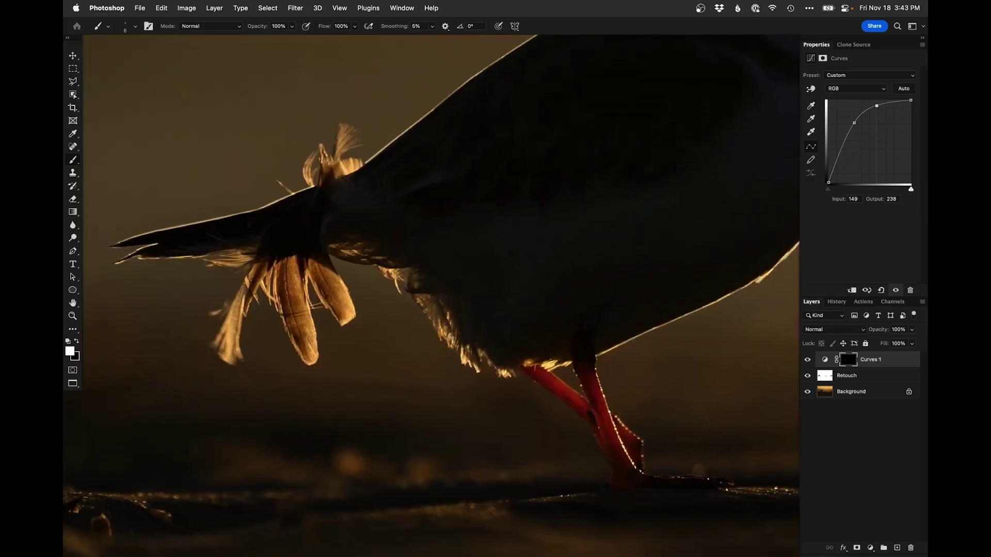
pyautogui.moveTo(439, 325); pyautogui.dragTo(427, 296)
pyautogui.press('super+z')
pyautogui.moveTo(398, 278)
pyautogui.mouseDown()
pyautogui.moveTo(345, 249)
pyautogui.moveTo(358, 241)
pyautogui.mouseUp()
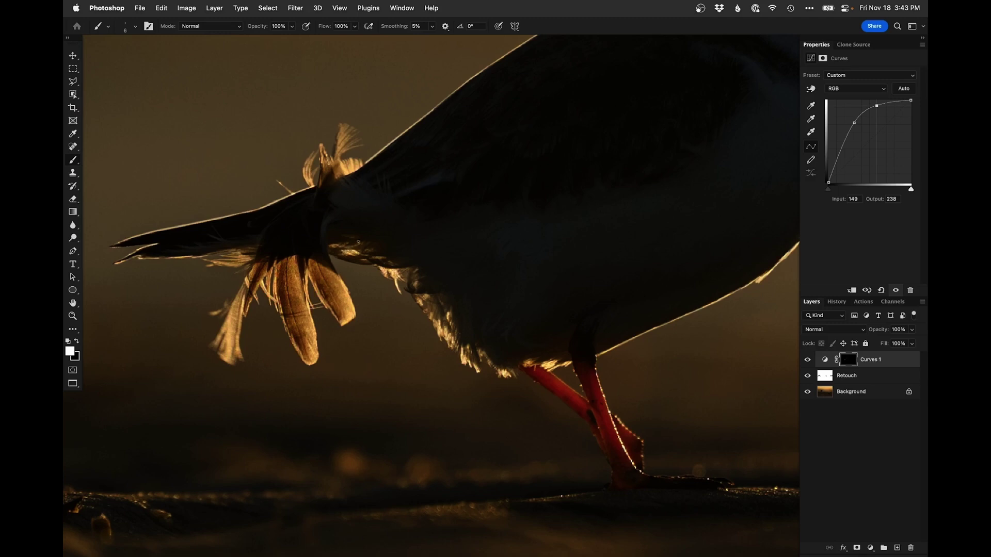
# - Brighten the upright feather tuft above the tail with a very small white brush, undoing unwanted strokes
pyautogui.moveTo(343, 124)
pyautogui.mouseDown()
pyautogui.moveTo(341, 137)
pyautogui.moveTo(355, 132)
pyautogui.moveTo(341, 151)
pyautogui.moveTo(354, 144)
pyautogui.moveTo(336, 155)
pyautogui.mouseUp()
pyautogui.press('super+z')
pyautogui.keyDown('super'); pyautogui.click(347, 136); pyautogui.keyUp('super')
pyautogui.moveTo(353, 127)
pyautogui.mouseDown()
pyautogui.moveTo(329, 155)
pyautogui.moveTo(336, 149)
pyautogui.moveTo(331, 167)
pyautogui.moveTo(339, 161)
pyautogui.mouseUp()
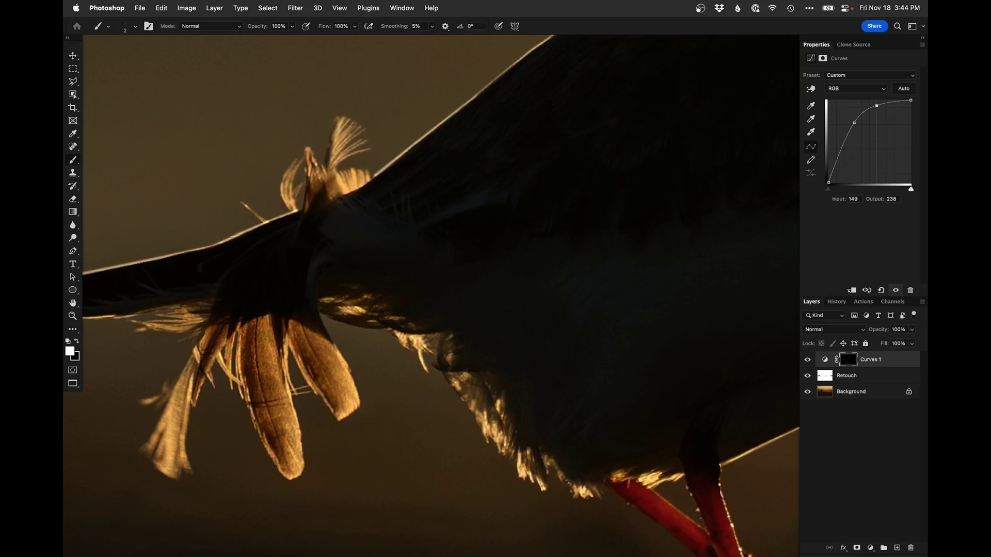
pyautogui.moveTo(296, 166)
pyautogui.keyDown('ctrl'); pyautogui.keyDown('alt'); pyautogui.mouseDown()
pyautogui.moveTo(283, 180)
pyautogui.moveTo(287, 202)
pyautogui.moveTo(294, 196)
pyautogui.mouseUp(); pyautogui.keyUp('alt'); pyautogui.keyUp('ctrl')
pyautogui.moveTo(308, 149)
pyautogui.mouseDown()
pyautogui.moveTo(311, 179)
pyautogui.moveTo(325, 166)
pyautogui.moveTo(352, 182)
pyautogui.moveTo(344, 184)
pyautogui.moveTo(351, 171)
pyautogui.moveTo(364, 174)
pyautogui.mouseUp()
pyautogui.press('super+z')
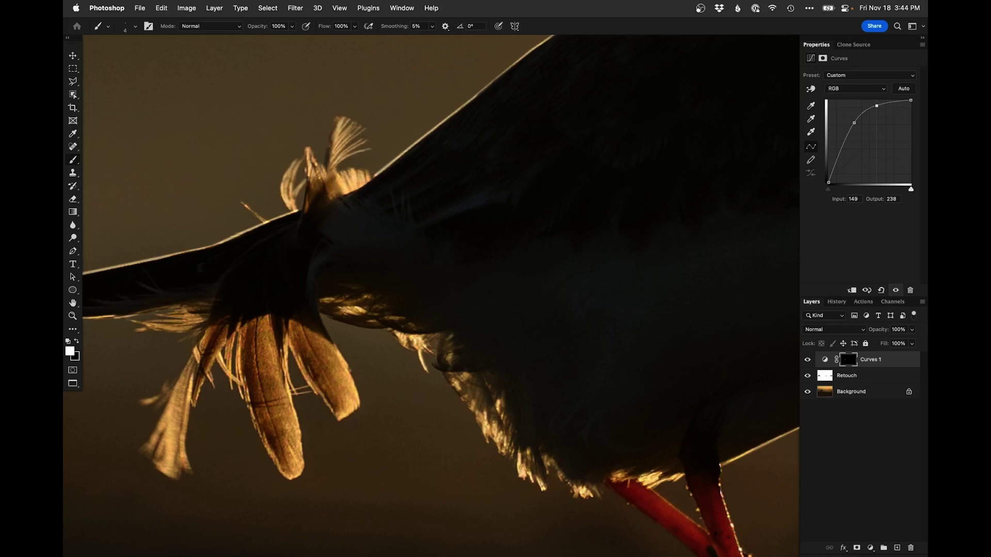
pyautogui.click(73, 225)
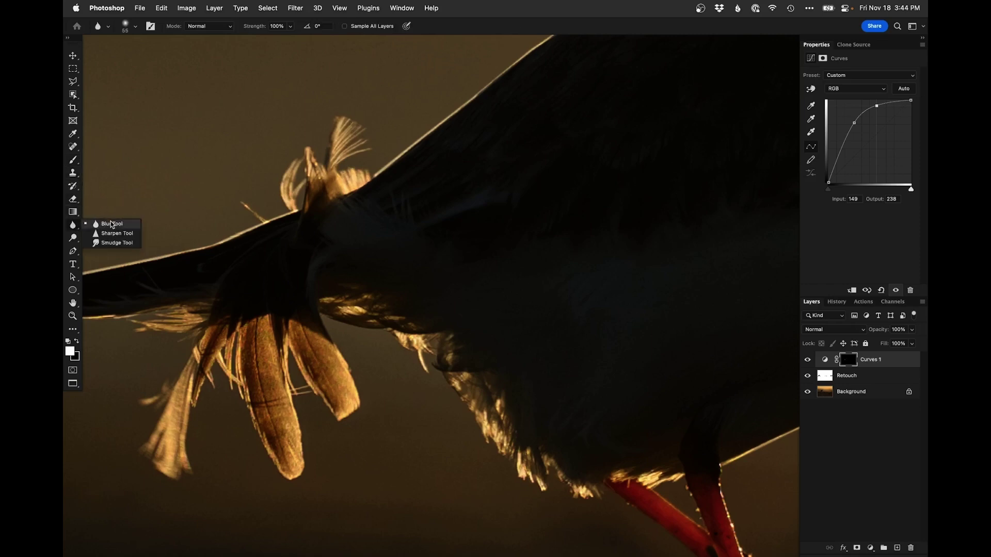
pyautogui.click(362, 130)
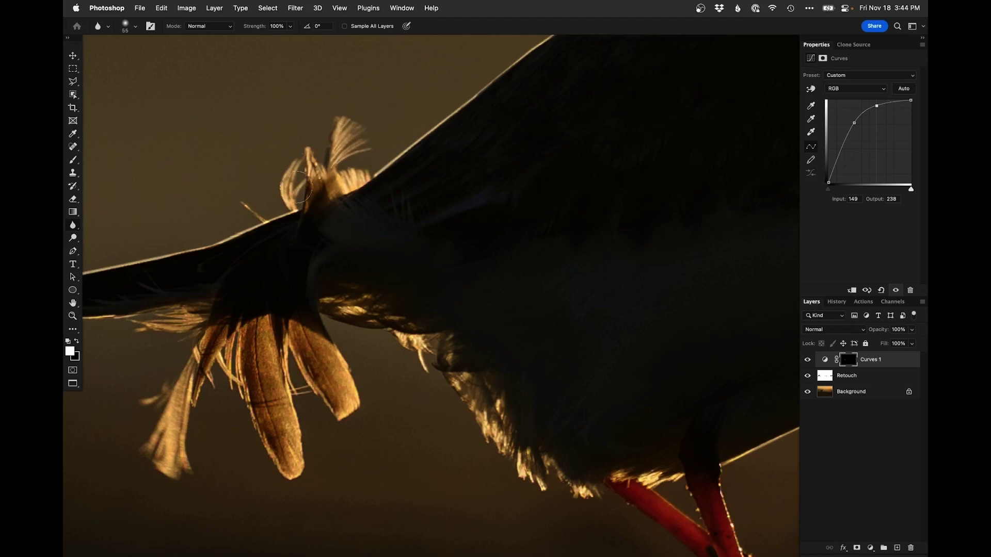
pyautogui.press('b')
# - Brighten the loose feathers hanging below the bird's tail on the Curves mask
pyautogui.moveTo(206, 280); pyautogui.dragTo(393, 149)
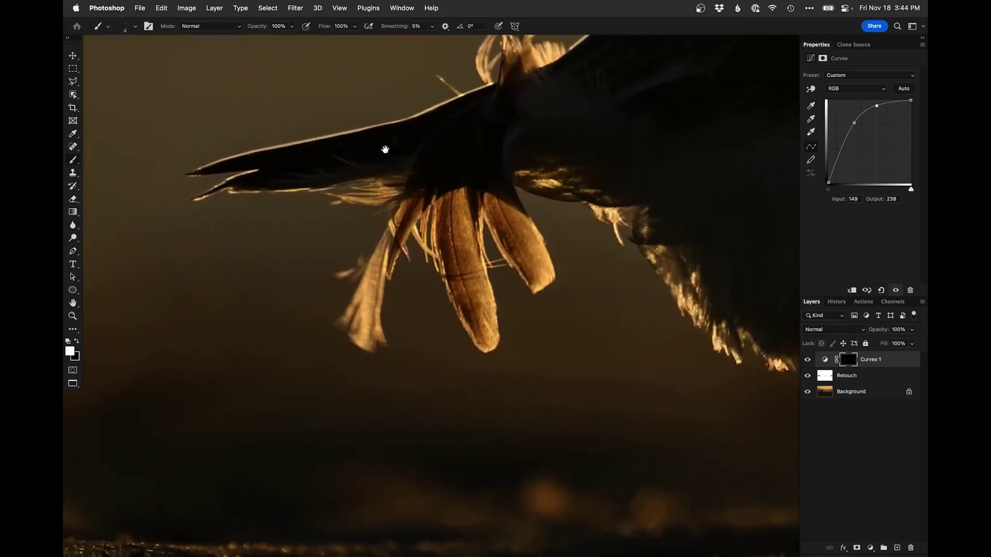
pyautogui.moveTo(335, 193)
pyautogui.mouseDown()
pyautogui.moveTo(388, 200)
pyautogui.moveTo(361, 189)
pyautogui.moveTo(382, 190)
pyautogui.moveTo(369, 183)
pyautogui.moveTo(388, 197)
pyautogui.mouseUp()
pyautogui.moveTo(358, 325); pyautogui.dragTo(381, 262)
pyautogui.moveTo(402, 215)
pyautogui.mouseDown()
pyautogui.moveTo(390, 238)
pyautogui.moveTo(441, 236)
pyautogui.mouseUp()
pyautogui.press('x')
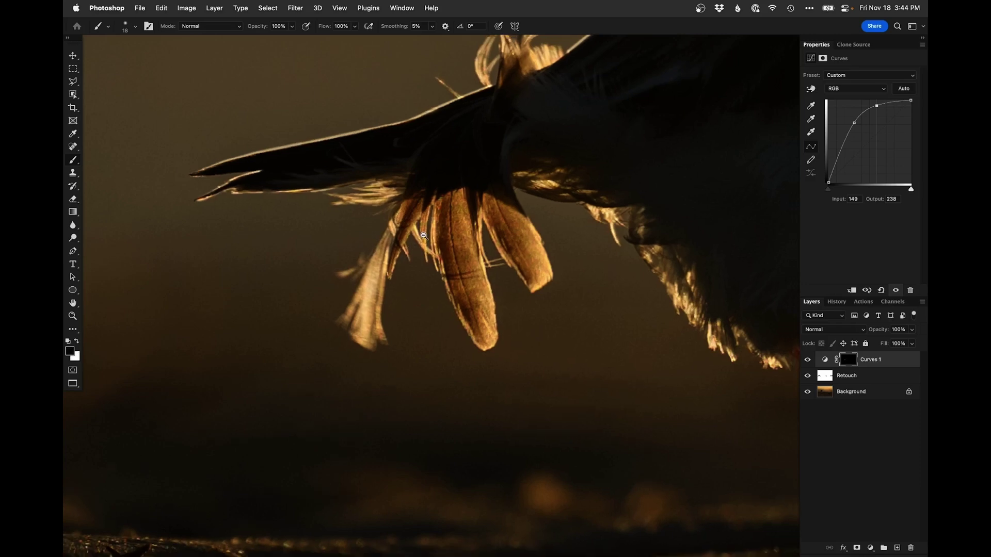
# - Examine the whole bird and toggle the Curves 1 layer repeatedly to compare the rim light before and after
pyautogui.keyDown('alt'); pyautogui.click(423, 236); pyautogui.keyUp('alt')
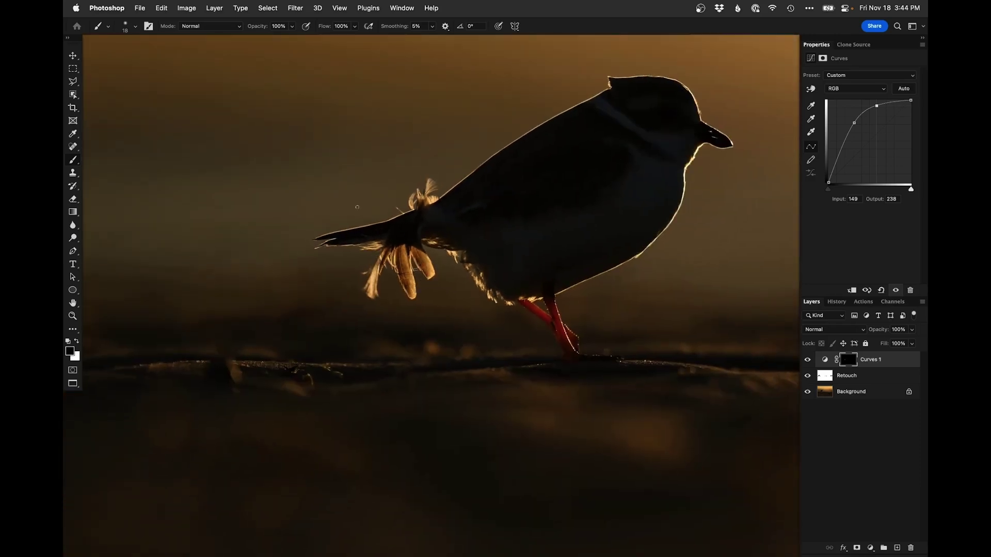
pyautogui.moveTo(360, 227); pyautogui.dragTo(371, 227)
pyautogui.press('space')
pyautogui.moveTo(678, 194)
pyautogui.mouseDown()
pyautogui.moveTo(567, 332)
pyautogui.moveTo(575, 329)
pyautogui.mouseUp()
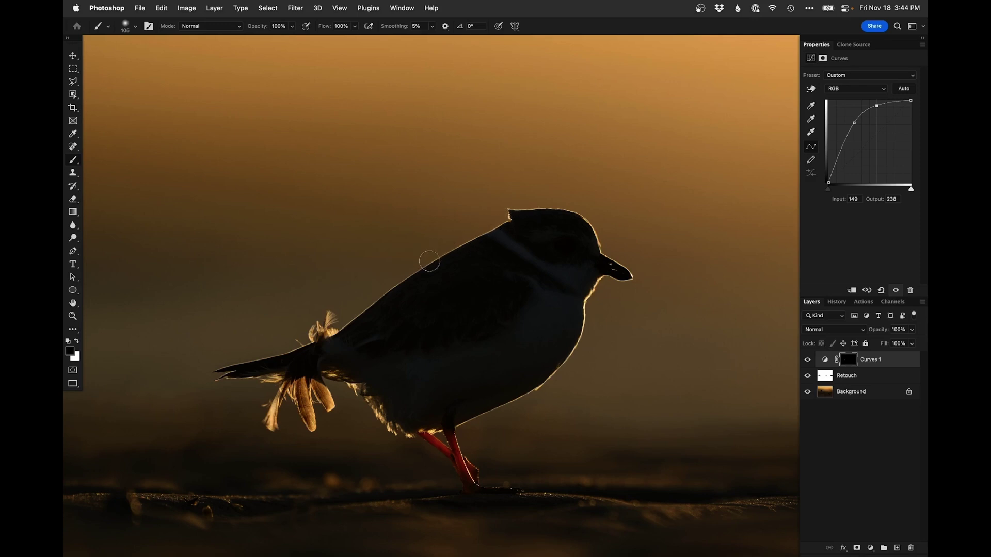
pyautogui.keyDown('alt'); pyautogui.click(445, 361); pyautogui.keyUp('alt')
pyautogui.moveTo(482, 340); pyautogui.dragTo(464, 306)
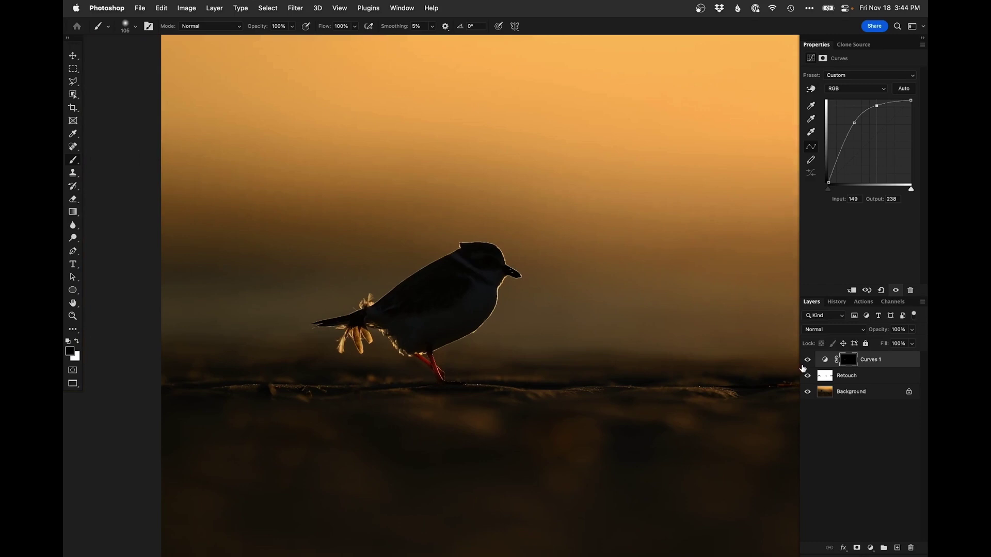
pyautogui.click(809, 361)
pyautogui.click(809, 361)
pyautogui.click(809, 361)
pyautogui.click(808, 360)
pyautogui.click(809, 360)
pyautogui.click(809, 361)
# - Inspect the rim around the head and beak up close, then compare the bird with and without Curves 1
pyautogui.keyDown('super'); pyautogui.click(532, 283); pyautogui.keyUp('super')
pyautogui.keyDown('ctrl'); pyautogui.keyDown('alt'); pyautogui.moveTo(518, 268); pyautogui.dragTo(507, 268); pyautogui.keyUp('alt'); pyautogui.keyUp('ctrl')
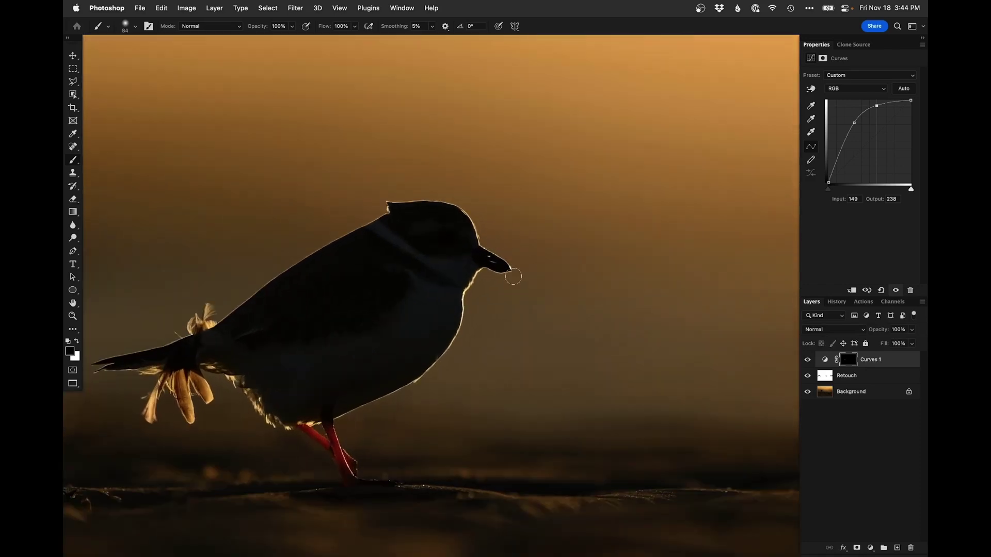
pyautogui.keyDown('alt'); pyautogui.click(533, 257); pyautogui.keyUp('alt')
pyautogui.moveTo(598, 292); pyautogui.dragTo(586, 290)
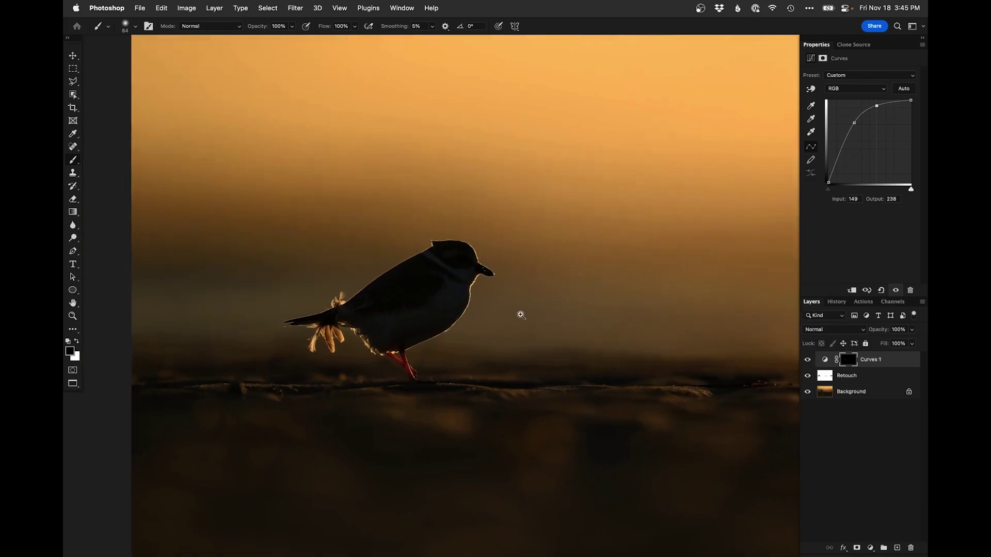
pyautogui.keyDown('super'); pyautogui.click(520, 315); pyautogui.keyUp('super')
pyautogui.click(807, 360)
pyautogui.click(808, 360)
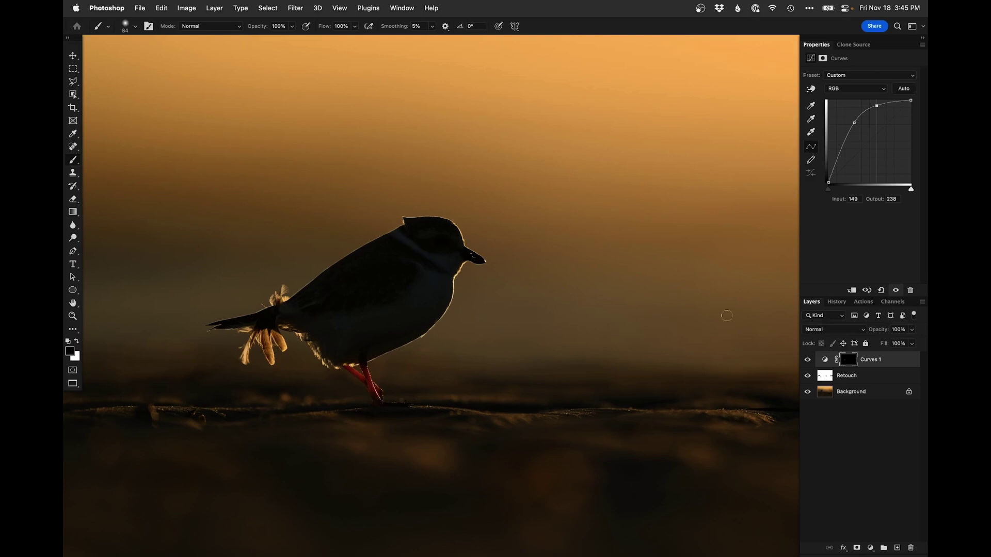
# - Add a darkening Curves adjustment layer with input 188 and output 164, invert its mask, and paint white over the foreground
pyautogui.press('super+minus')
pyautogui.press('super+minus')
pyautogui.press('super+minus')
pyautogui.moveTo(477, 349); pyautogui.dragTo(472, 355)
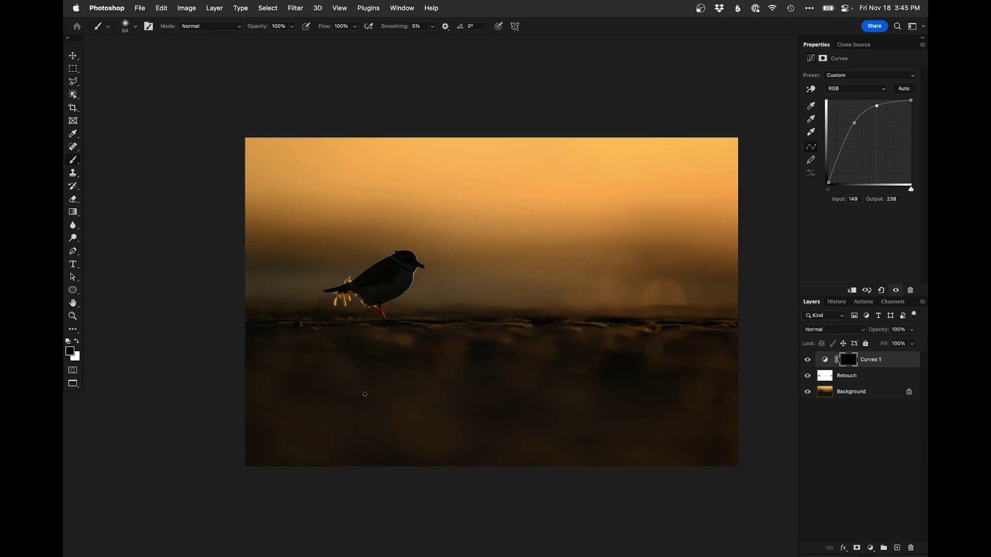
pyautogui.click(871, 548)
pyautogui.click(880, 379)
pyautogui.moveTo(886, 126); pyautogui.dragTo(889, 130)
pyautogui.press('super+i')
pyautogui.moveTo(430, 404); pyautogui.dragTo(515, 415)
pyautogui.press('x')
pyautogui.moveTo(178, 424)
pyautogui.mouseDown()
pyautogui.moveTo(451, 432)
pyautogui.moveTo(701, 411)
pyautogui.moveTo(743, 397)
pyautogui.moveTo(422, 435)
pyautogui.moveTo(536, 424)
pyautogui.moveTo(164, 433)
pyautogui.mouseUp()
pyautogui.moveTo(637, 394); pyautogui.dragTo(509, 359)
pyautogui.press('x')
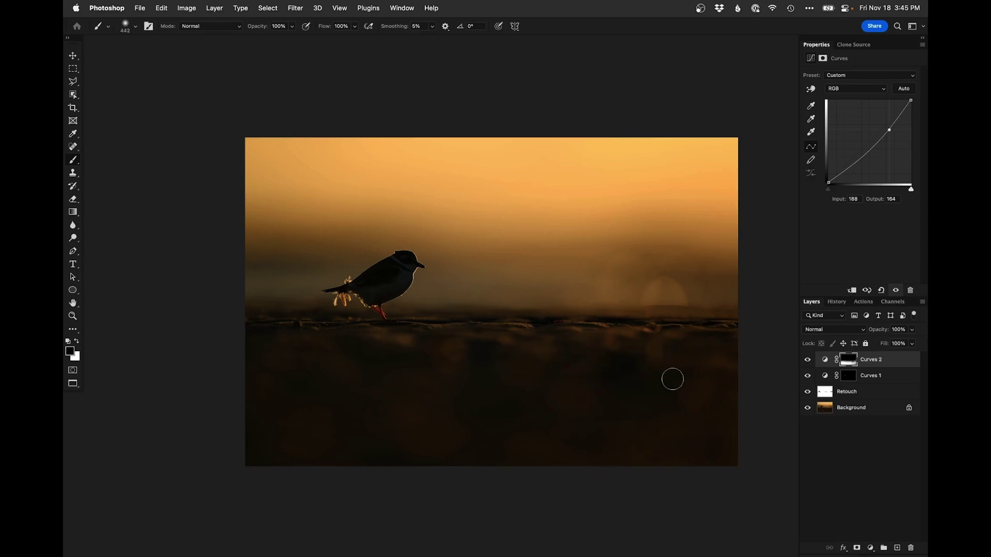
# - Target the Curves 2 layer mask and shrink the brush to about 78 px for work on the bird's head
pyautogui.press('super+w')
pyautogui.press('Escape')
pyautogui.click(403, 255)
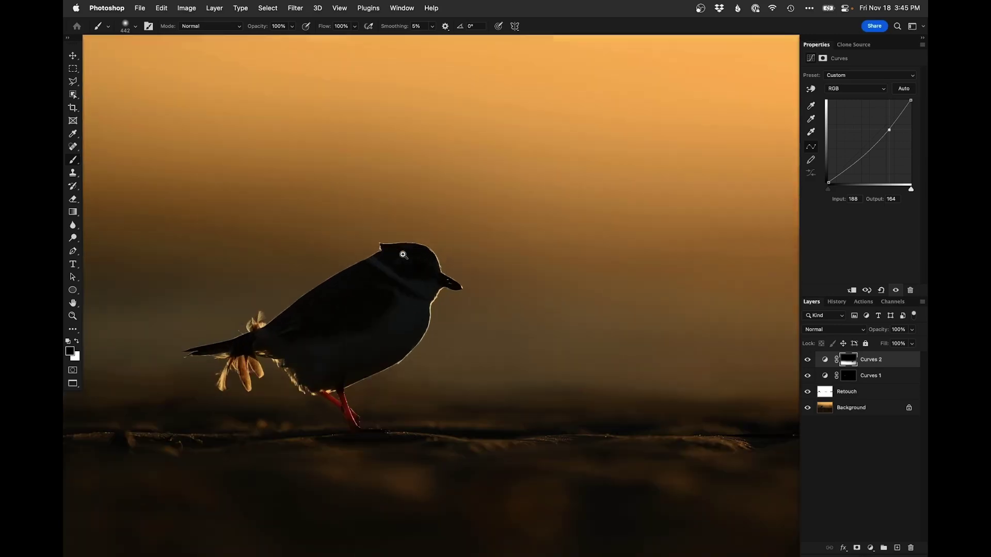
pyautogui.click(849, 360)
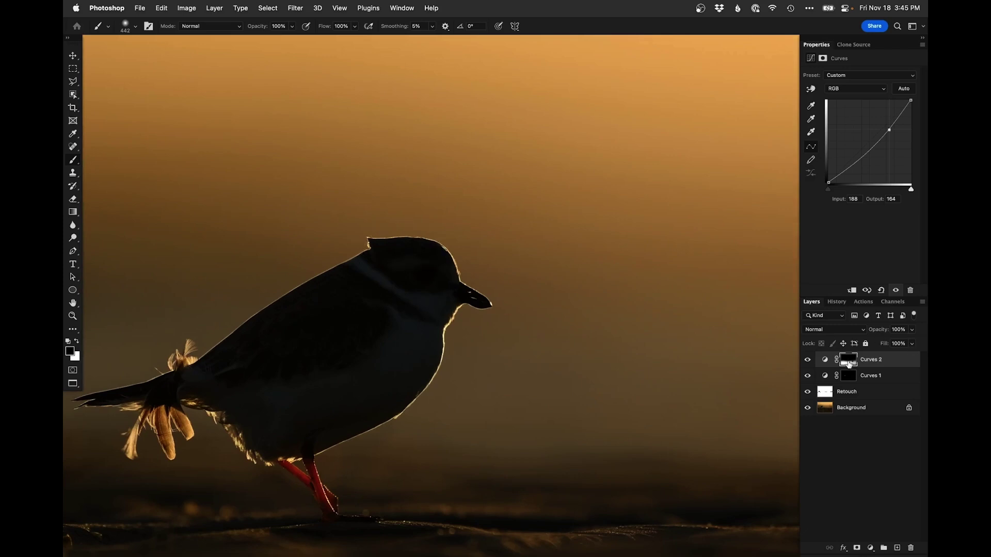
pyautogui.moveTo(422, 262); pyautogui.dragTo(331, 260)
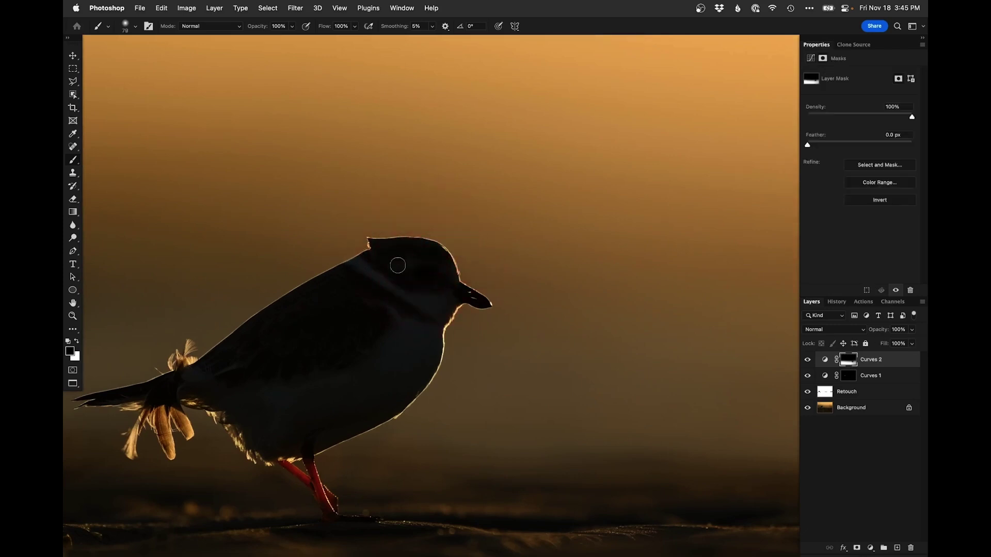
pyautogui.press('x')
# - Save the layered photo and switch back to Lightroom Classic
pyautogui.press('super+0')
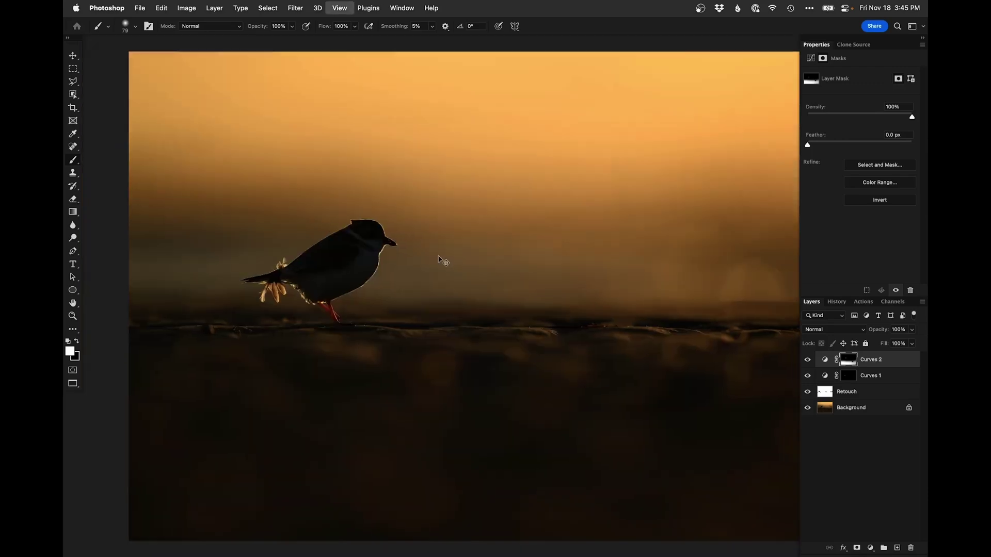
pyautogui.press('super+minus')
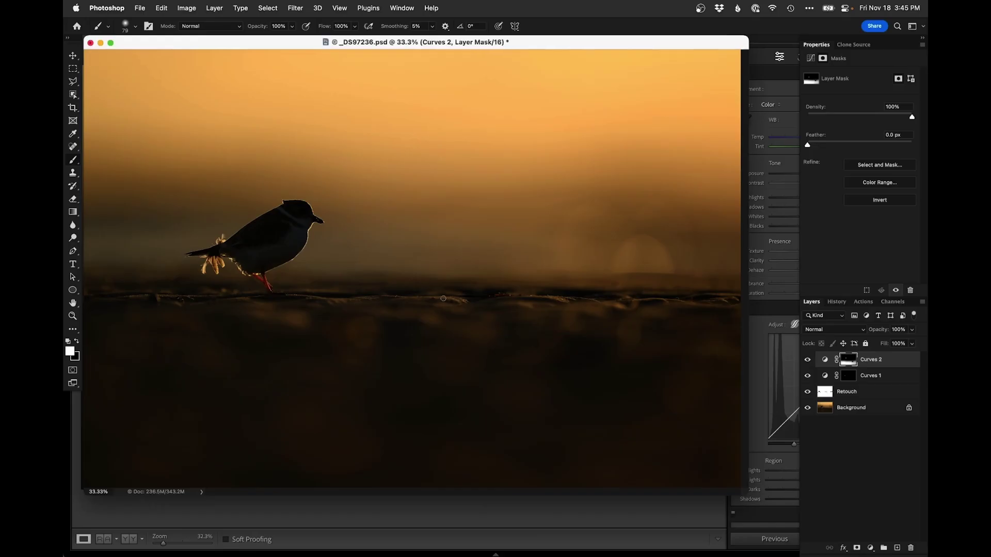
pyautogui.press('super+s')
pyautogui.click(483, 520)
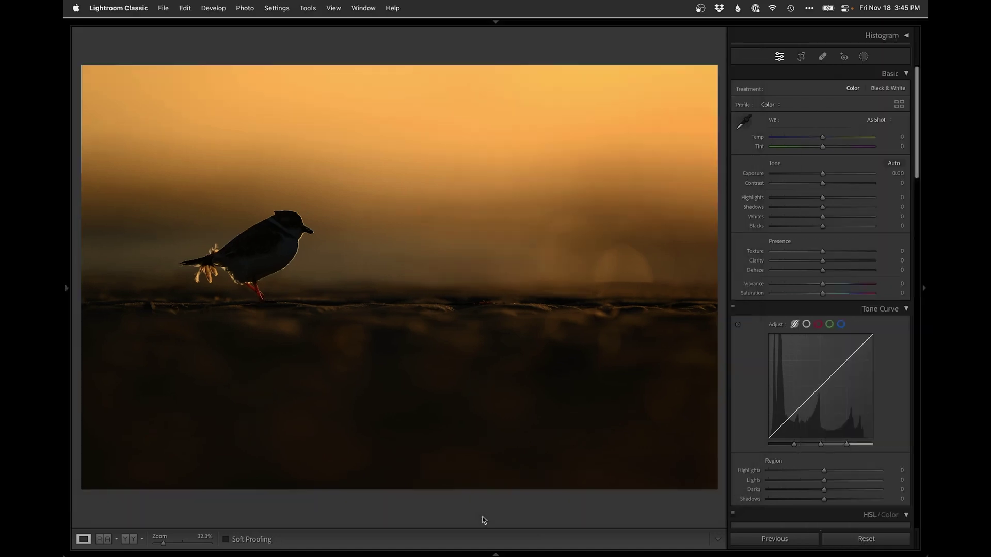
# - Open the raw NEF version of _DS97236 in Develop and reset it to its unedited settings
pyautogui.press('g')
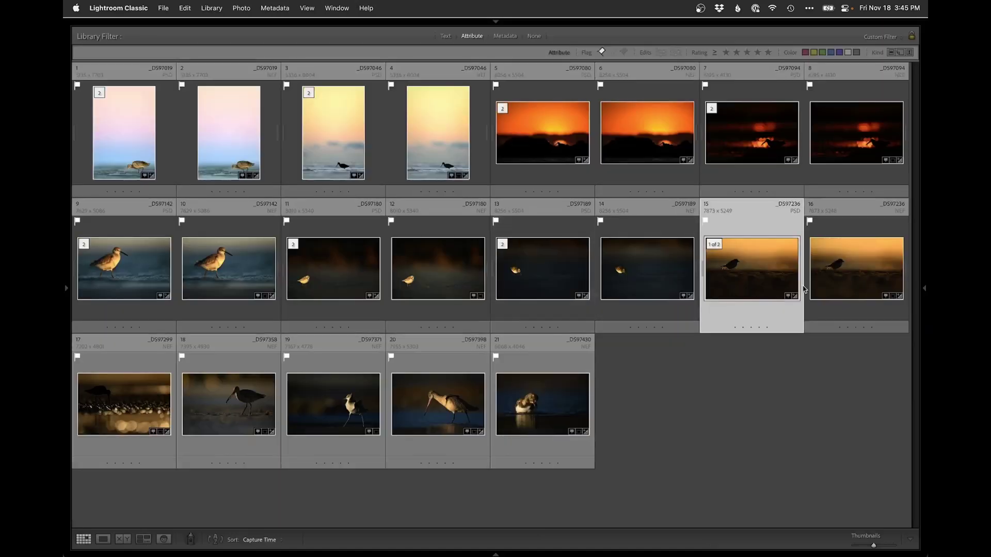
pyautogui.click(844, 331)
pyautogui.press('d')
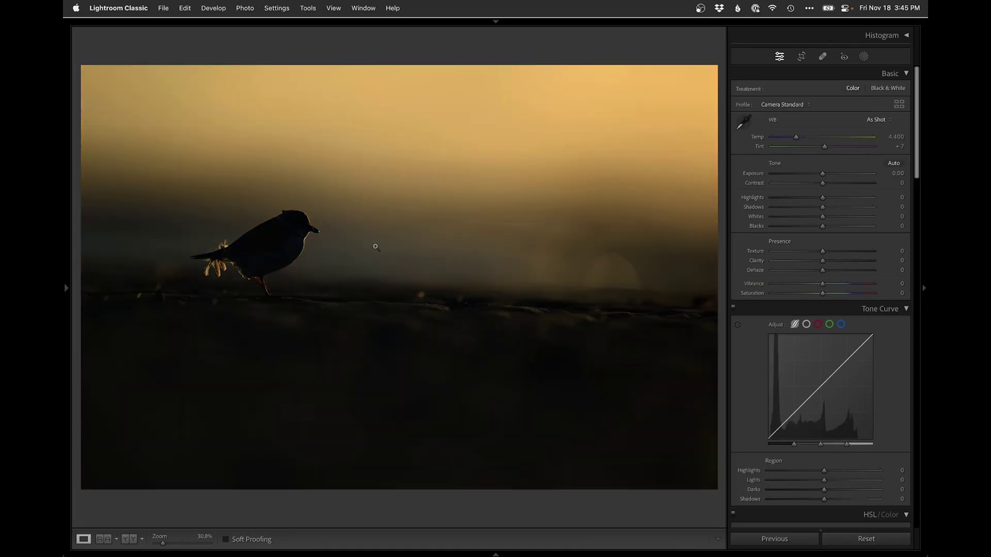
pyautogui.press('g')
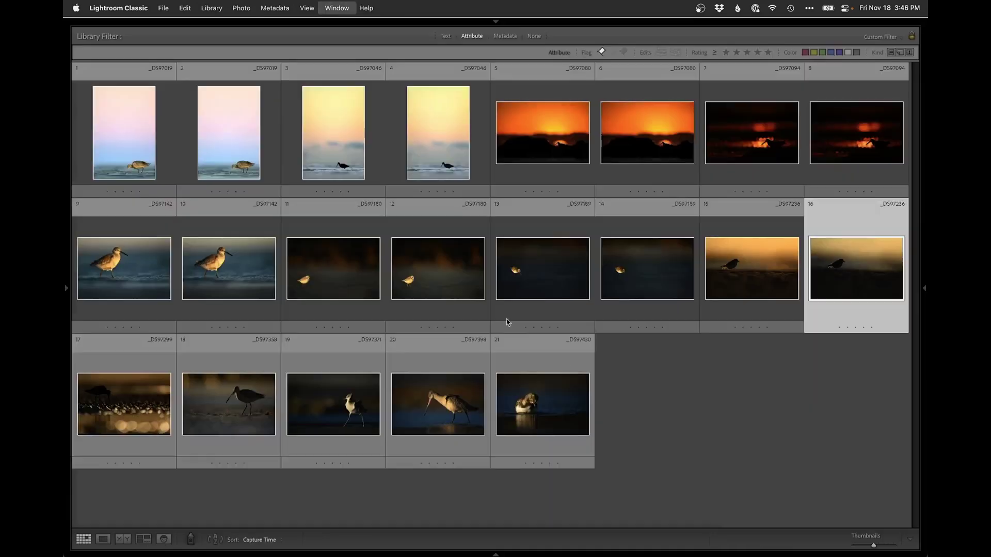
# - Compare the finished PSD of _DS97236 with its unedited raw side by side, and view both at full size
pyautogui.press('super+Tab')
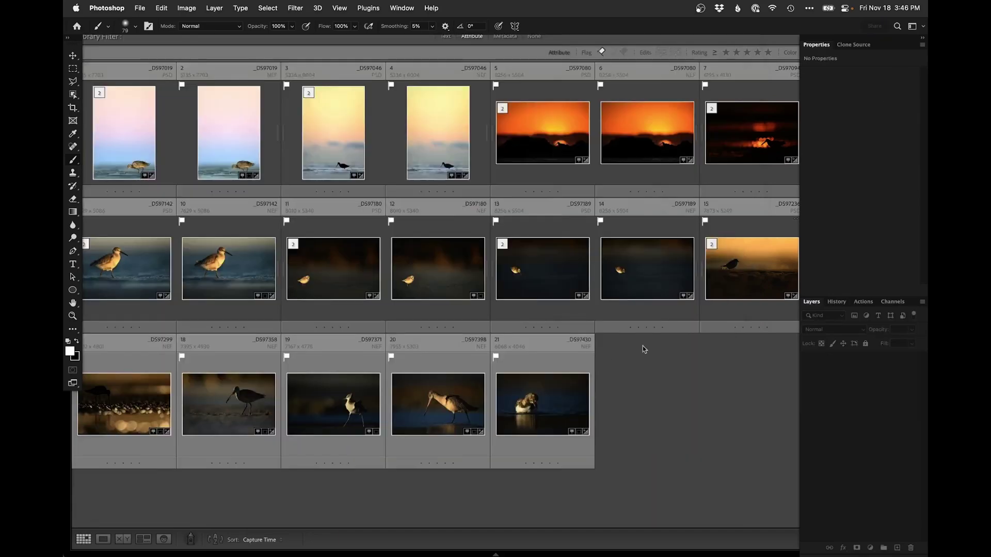
pyautogui.click(693, 386)
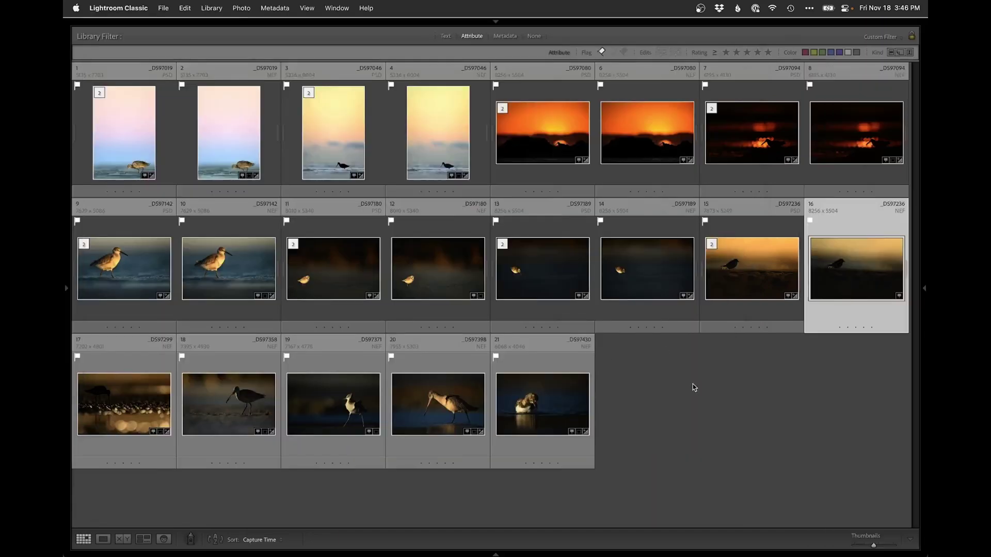
pyautogui.keyDown('super'); pyautogui.click(758, 273); pyautogui.keyUp('super')
pyautogui.press('n')
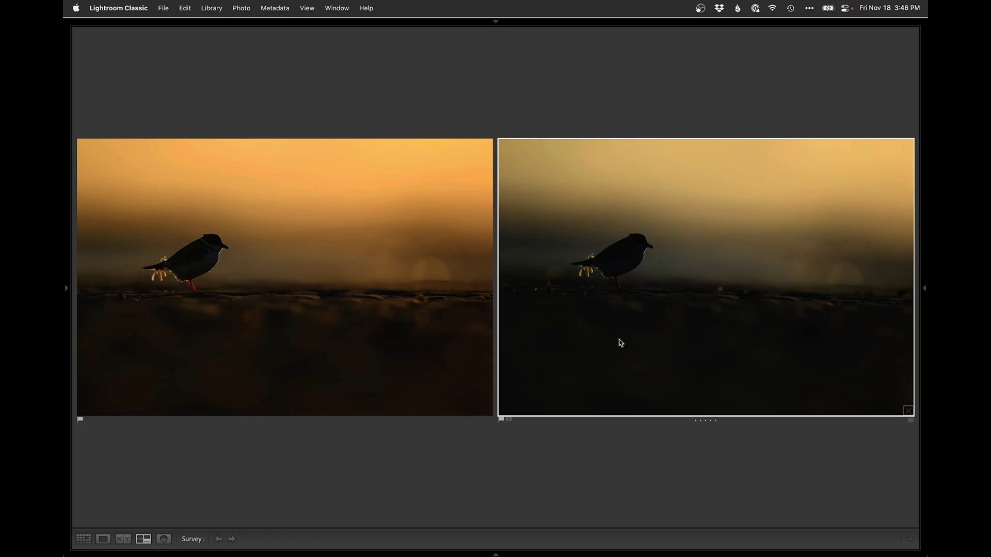
pyautogui.doubleClick(757, 377)
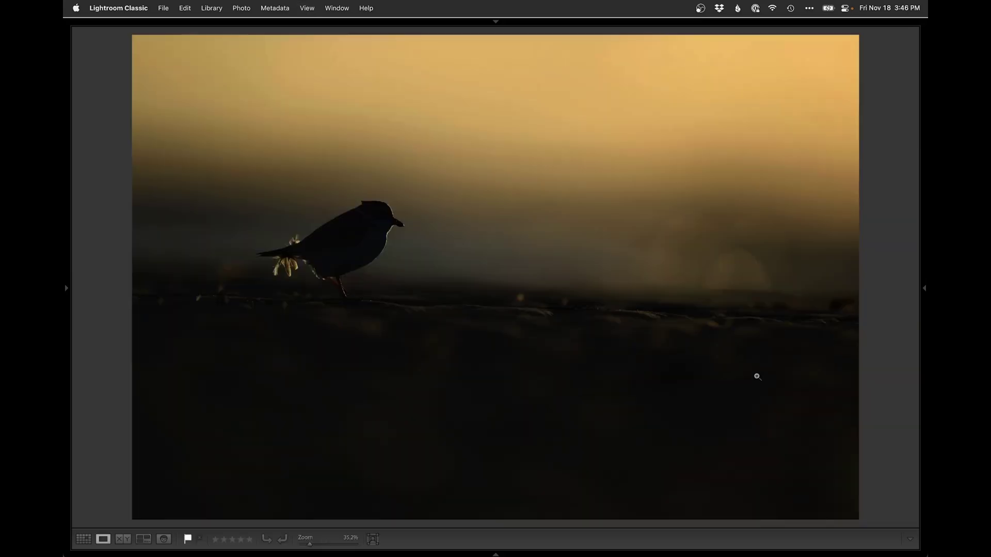
pyautogui.press('Left')
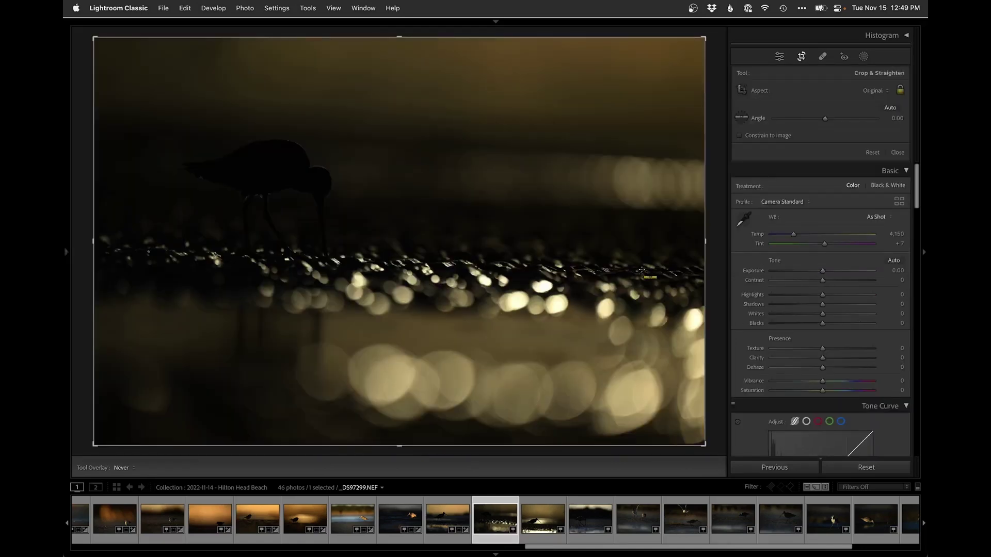
# - Straighten _DS97299.NEF along the shoreline to an angle of -2.81 and crop in slightly around the wading bird
pyautogui.moveTo(642, 271); pyautogui.dragTo(133, 245)
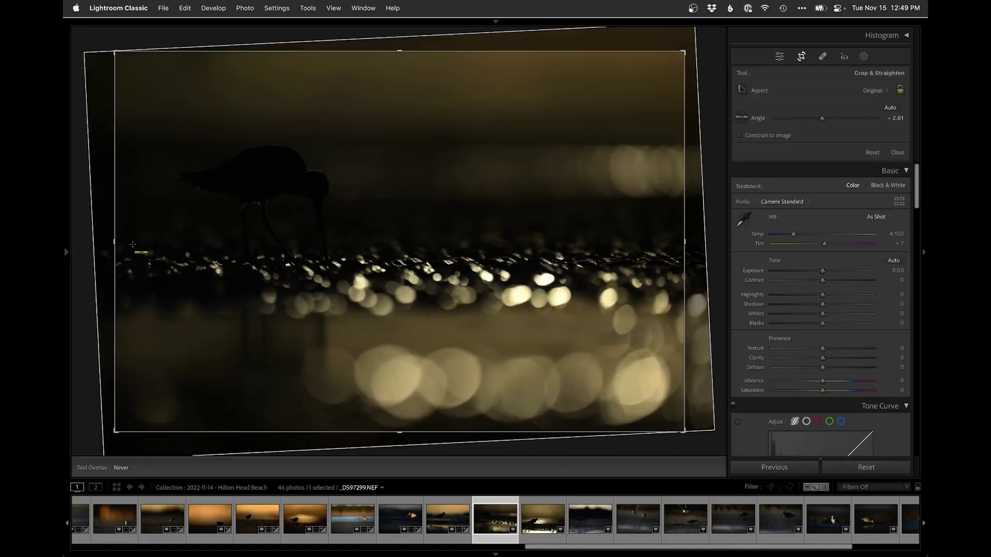
pyautogui.moveTo(116, 52); pyautogui.dragTo(132, 64)
pyautogui.moveTo(310, 131); pyautogui.dragTo(321, 131)
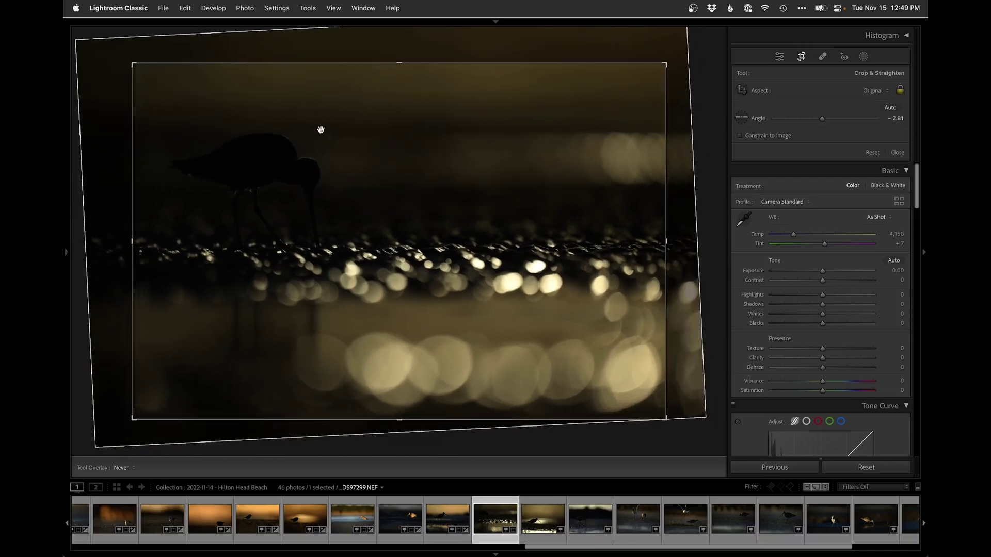
pyautogui.press('Return')
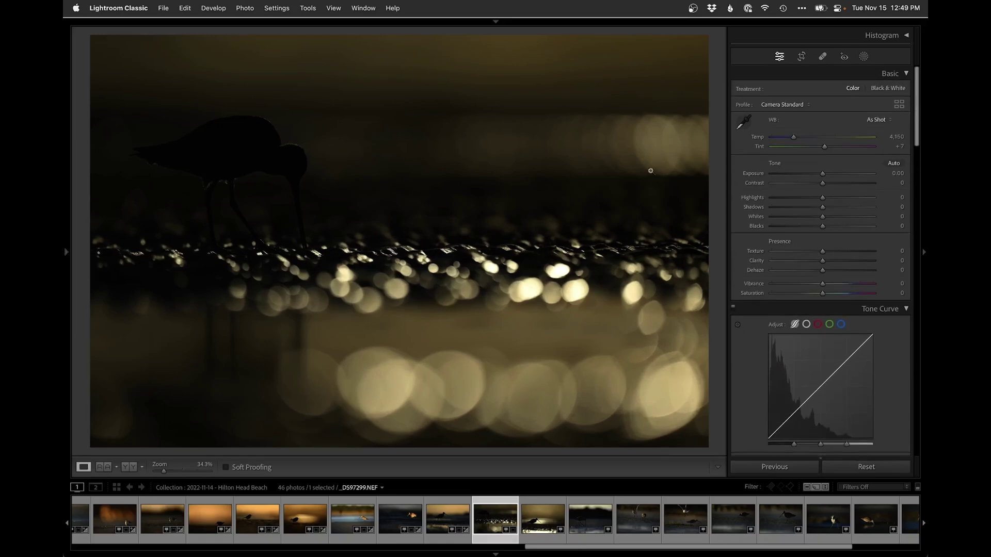
# - Set Exposure to +0.70, Shadows to +36, Blacks to -20, Temp to 4,969 and Tint to +16
pyautogui.moveTo(828, 175); pyautogui.dragTo(830, 175)
pyautogui.click(840, 207)
pyautogui.moveTo(815, 229); pyautogui.dragTo(813, 227)
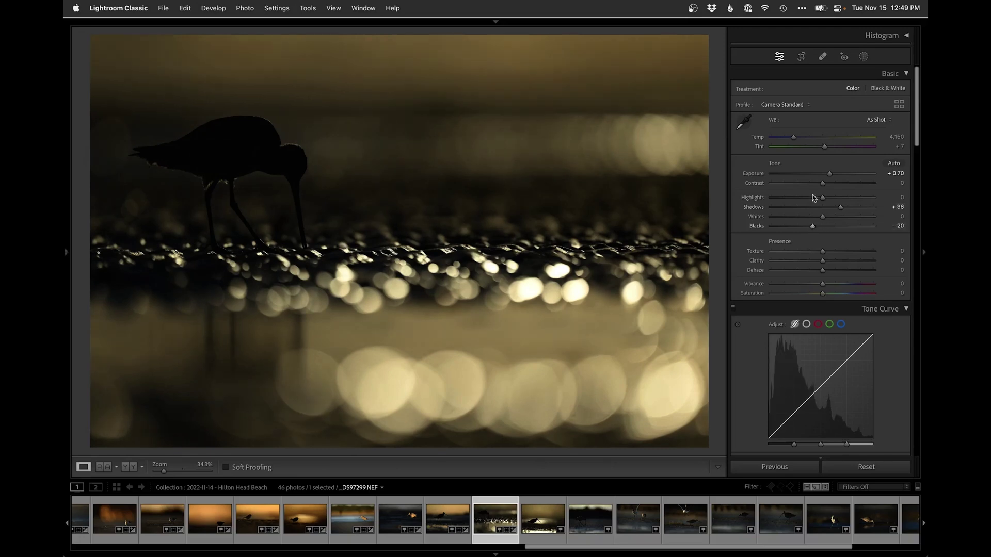
pyautogui.moveTo(795, 137); pyautogui.dragTo(828, 151)
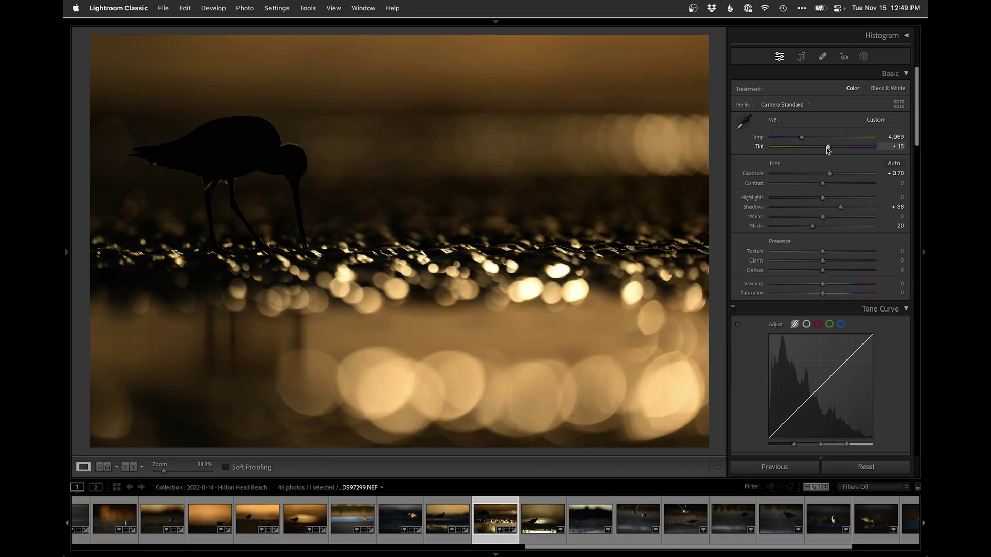
# - Add a wide diagonal linear gradient mask covering the lower-right of the photo, with Exposure -0.19 and Highlights -48
pyautogui.press('m')
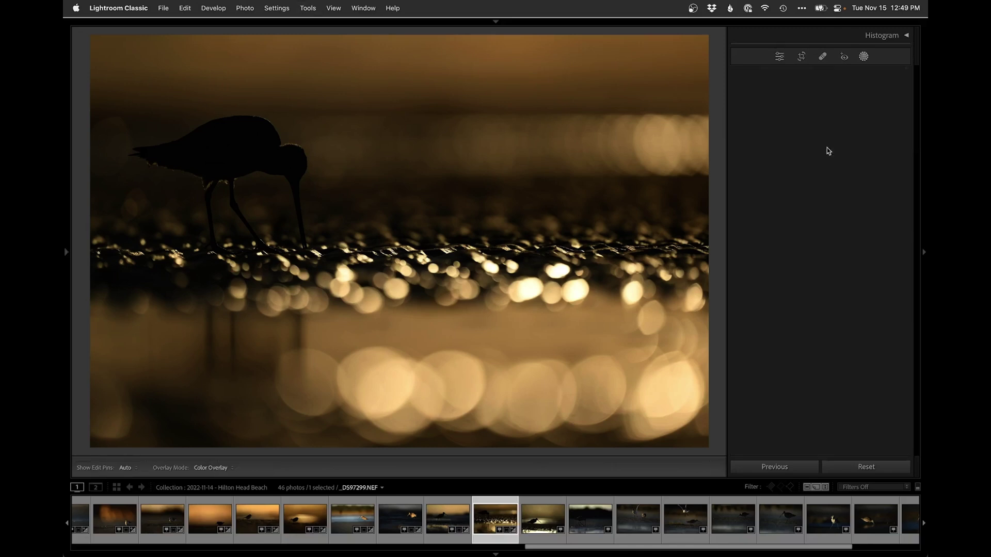
pyautogui.moveTo(345, 272); pyautogui.dragTo(263, 225)
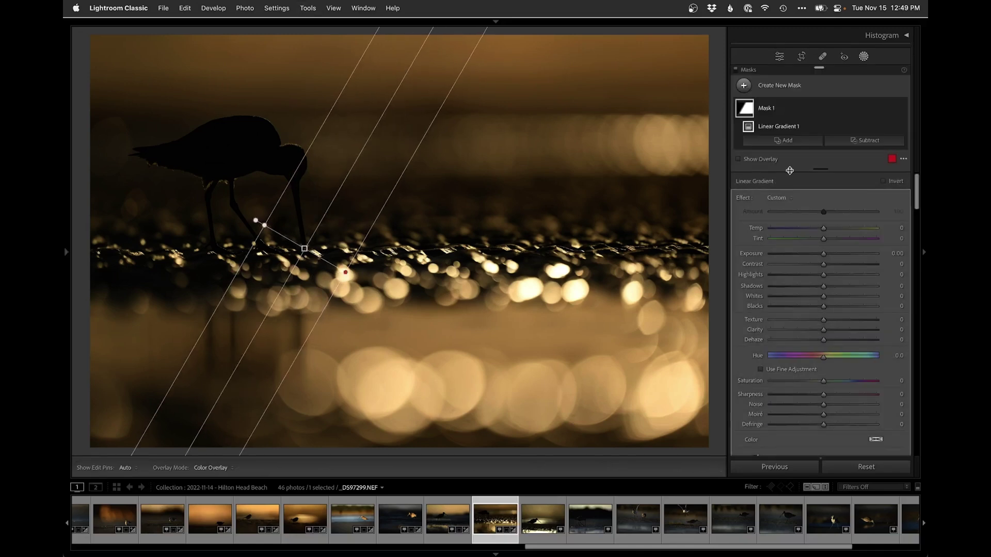
pyautogui.moveTo(824, 255); pyautogui.dragTo(822, 255)
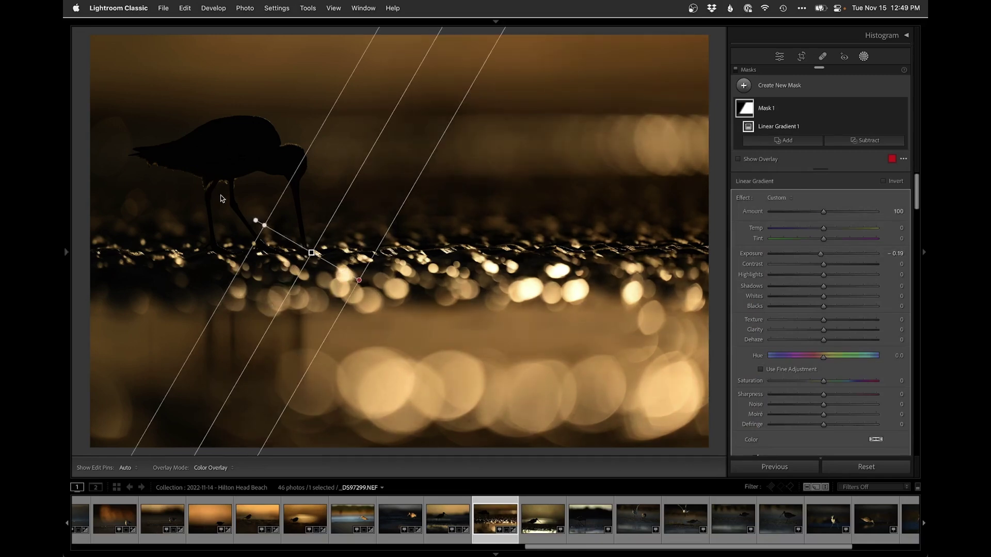
pyautogui.moveTo(265, 225); pyautogui.dragTo(218, 198)
pyautogui.moveTo(360, 278); pyautogui.dragTo(409, 305)
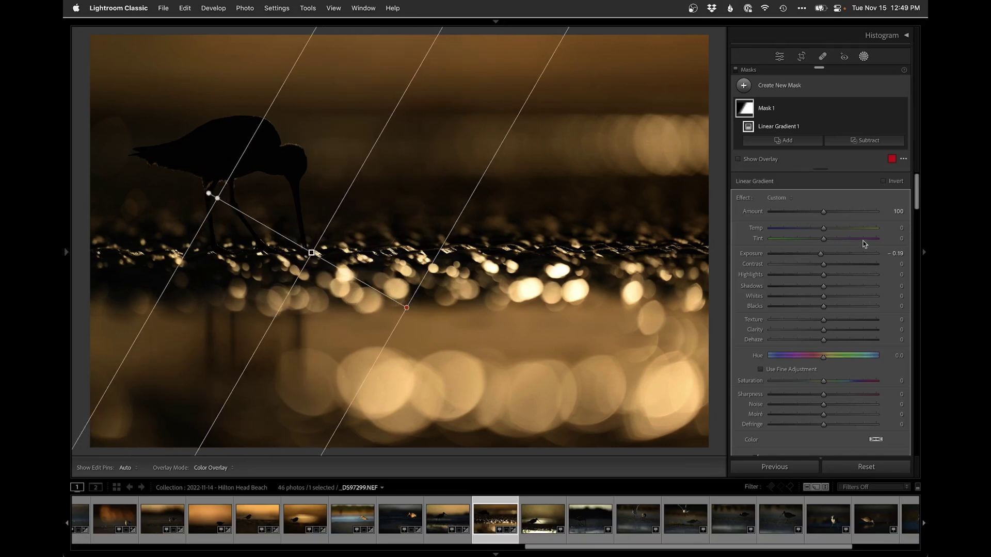
pyautogui.moveTo(823, 274); pyautogui.dragTo(798, 274)
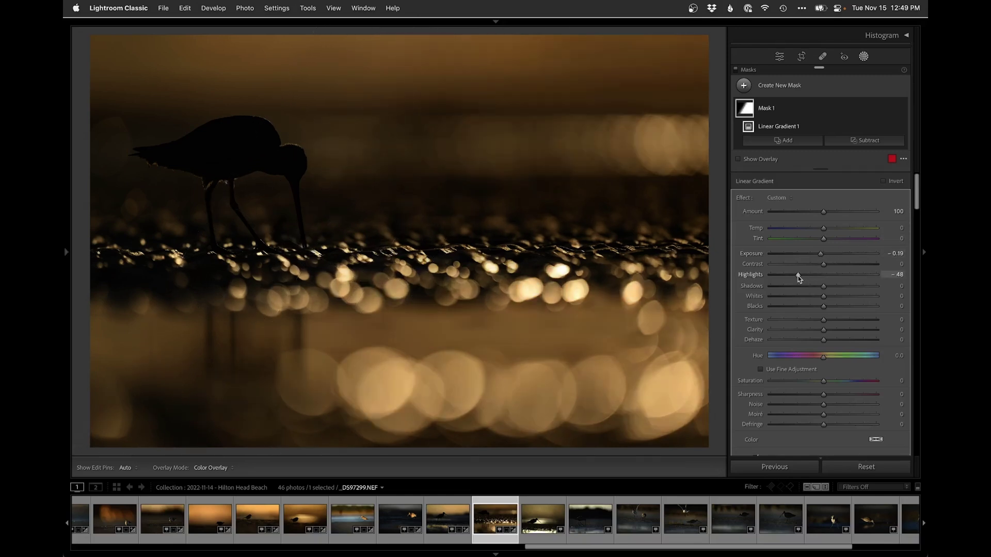
# - Add a wide radial gradient mask over the brightest shoreline bokeh and set its Highlights to -70
pyautogui.hotkey('shift', 'm')
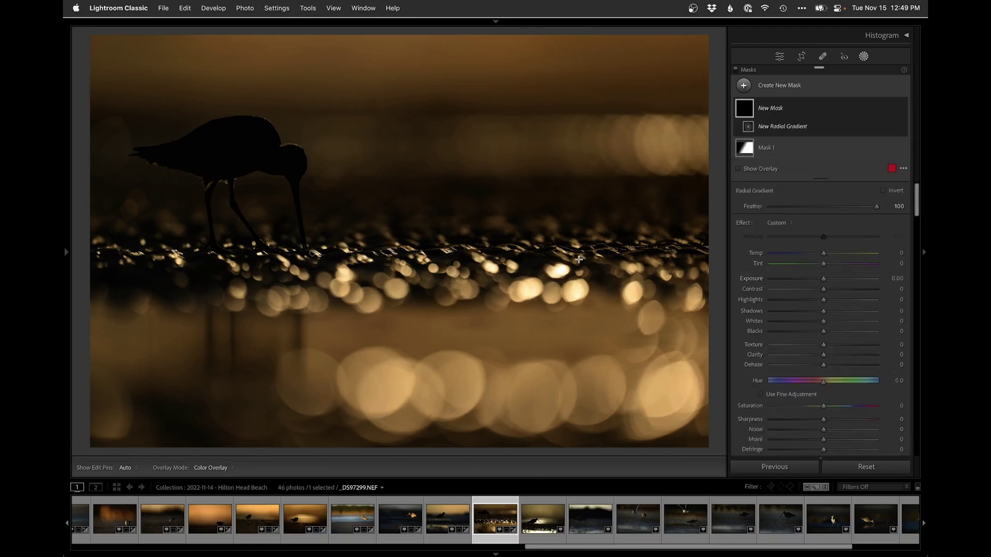
pyautogui.moveTo(544, 279); pyautogui.dragTo(770, 347)
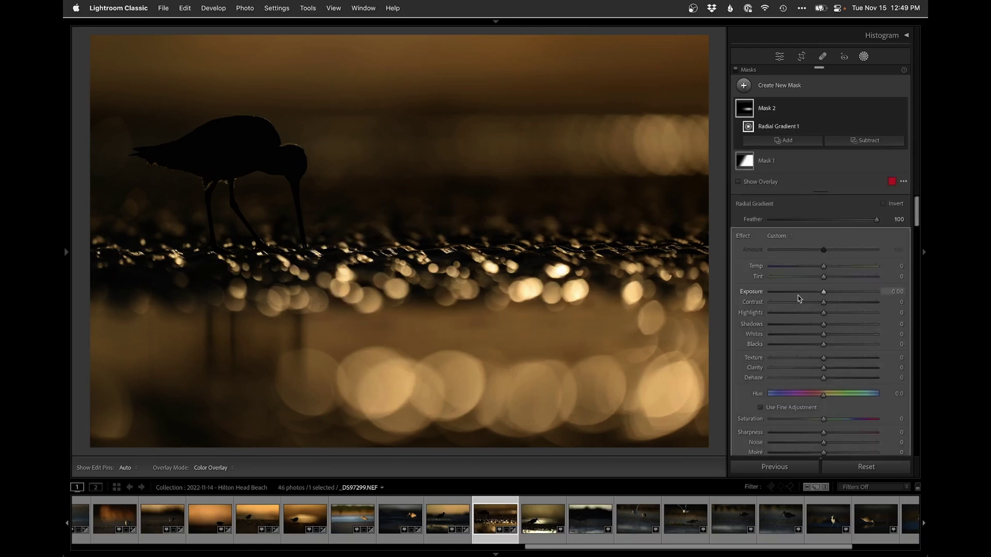
pyautogui.moveTo(795, 315); pyautogui.dragTo(787, 316)
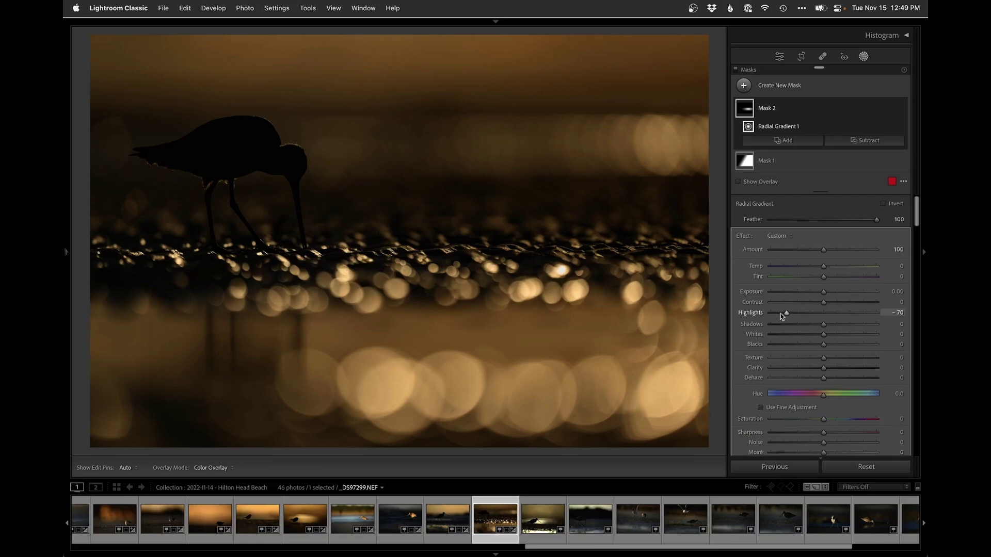
pyautogui.hotkey('shift', 'm')
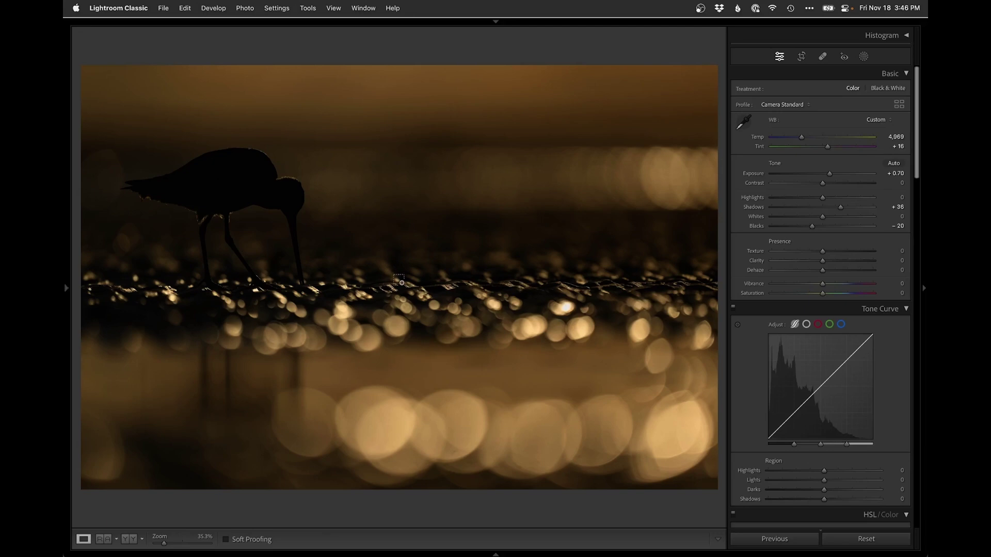
# - Open the wading-bird photo in Photoshop for editing, with a Retouch layer above the background
pyautogui.press('super+e')
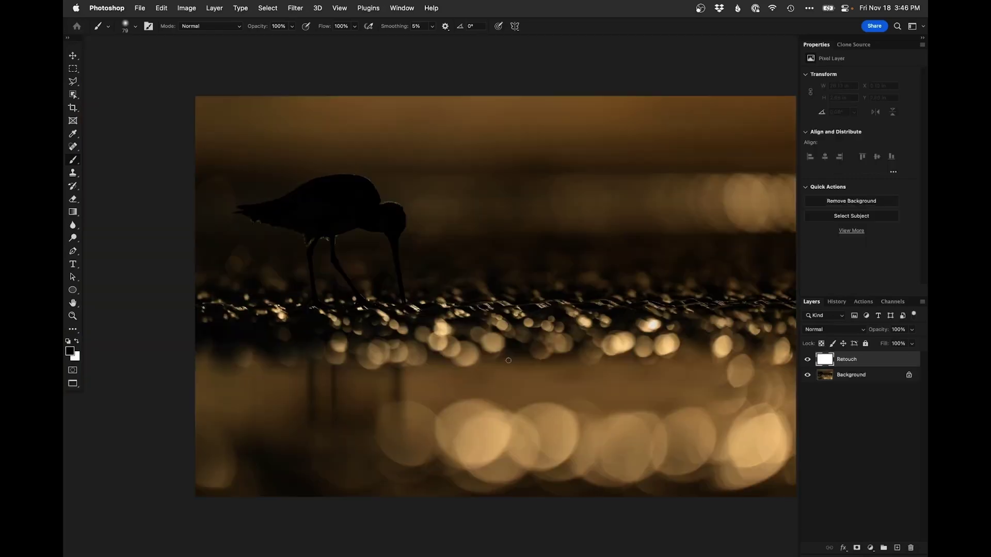
pyautogui.moveTo(655, 387); pyautogui.dragTo(562, 380)
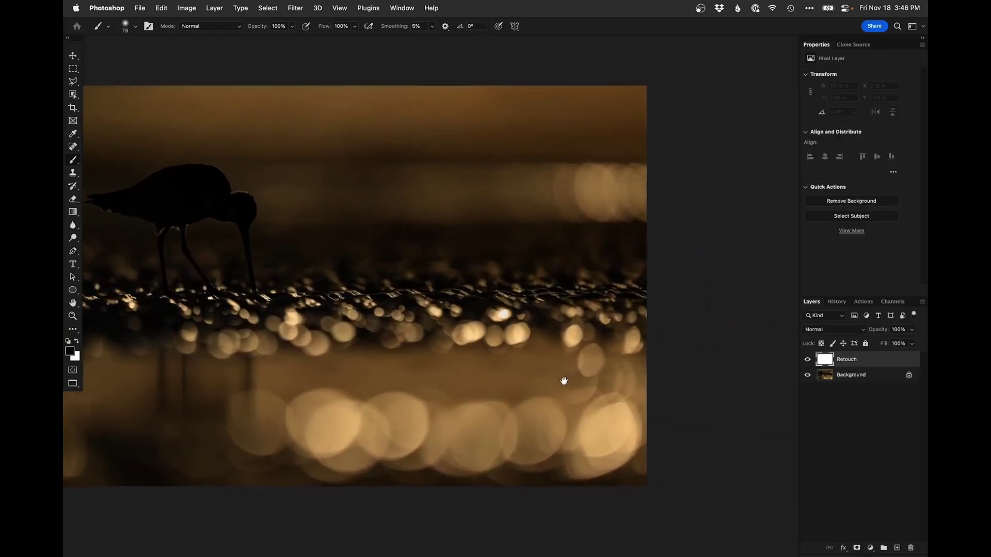
pyautogui.keyDown('super'); pyautogui.click(455, 330); pyautogui.keyUp('super')
pyautogui.keyDown('super'); pyautogui.click(462, 333); pyautogui.keyUp('super')
pyautogui.keyDown('super'); pyautogui.click(462, 333); pyautogui.keyUp('super')
# - Paint over the blown-out shoreline highlights on the Retouch layer with a warm tone sampled from the neighbouring bokeh
pyautogui.press('s')
pyautogui.moveTo(491, 275); pyautogui.dragTo(495, 275)
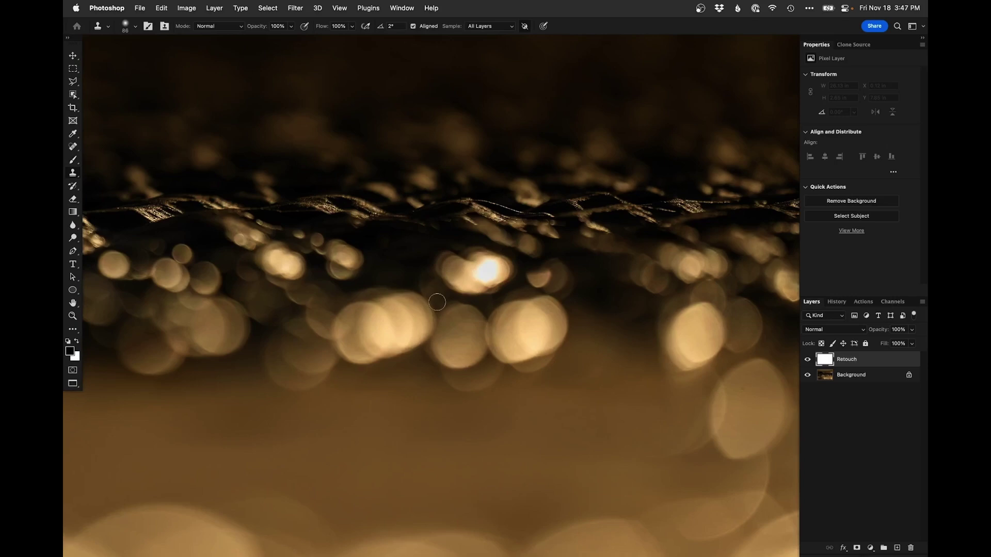
pyautogui.press('b')
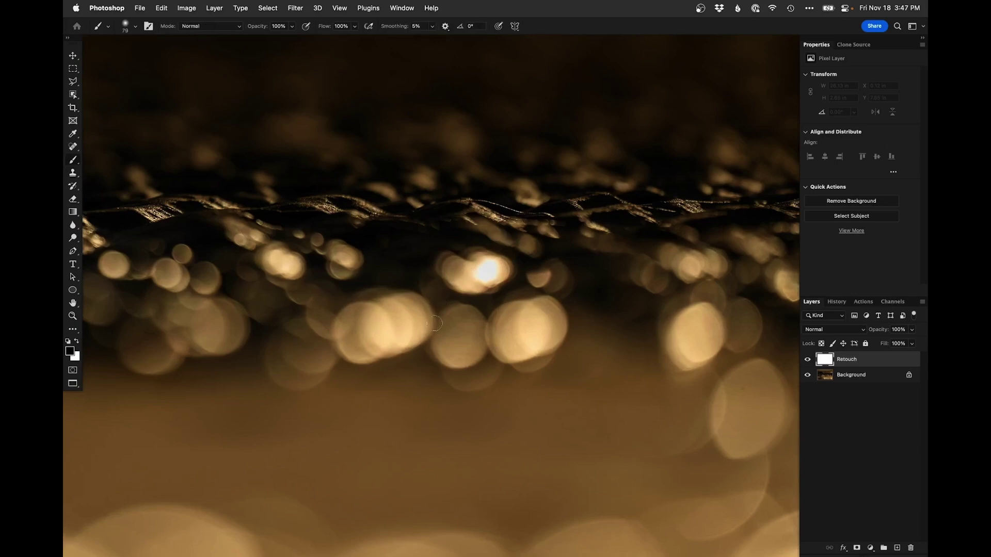
pyautogui.keyDown('alt'); pyautogui.click(381, 333); pyautogui.keyUp('alt')
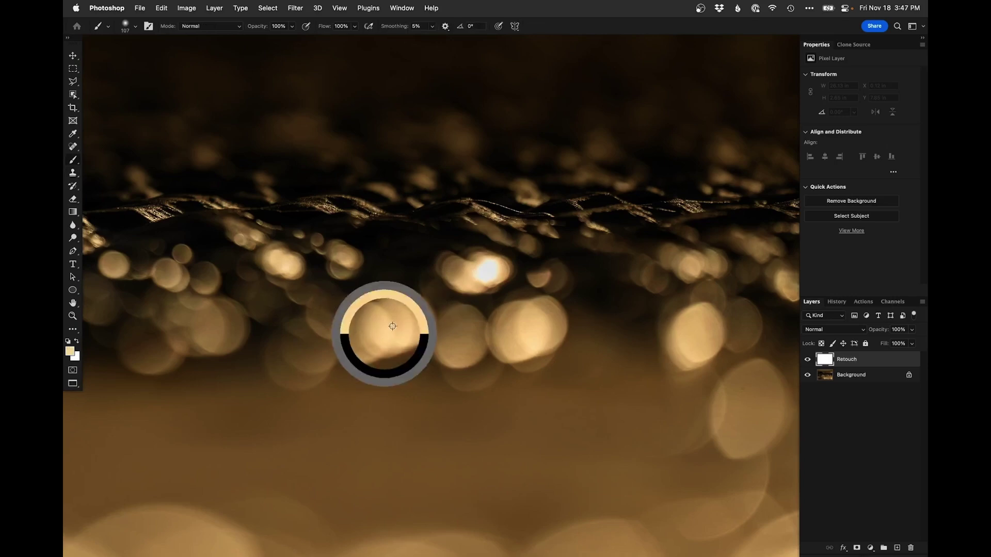
pyautogui.click(482, 272)
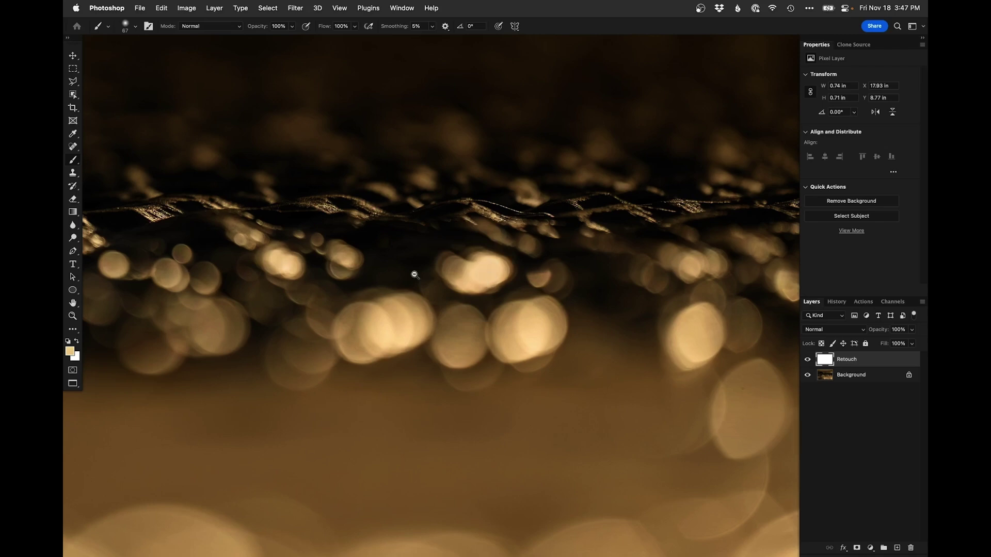
pyautogui.click(295, 269)
# - Add a Curves adjustment layer above Retouch that darkens the photo, with input 205 and output 177
pyautogui.keyDown('alt'); pyautogui.click(432, 272); pyautogui.keyUp('alt')
pyautogui.keyDown('alt'); pyautogui.click(437, 272); pyautogui.keyUp('alt')
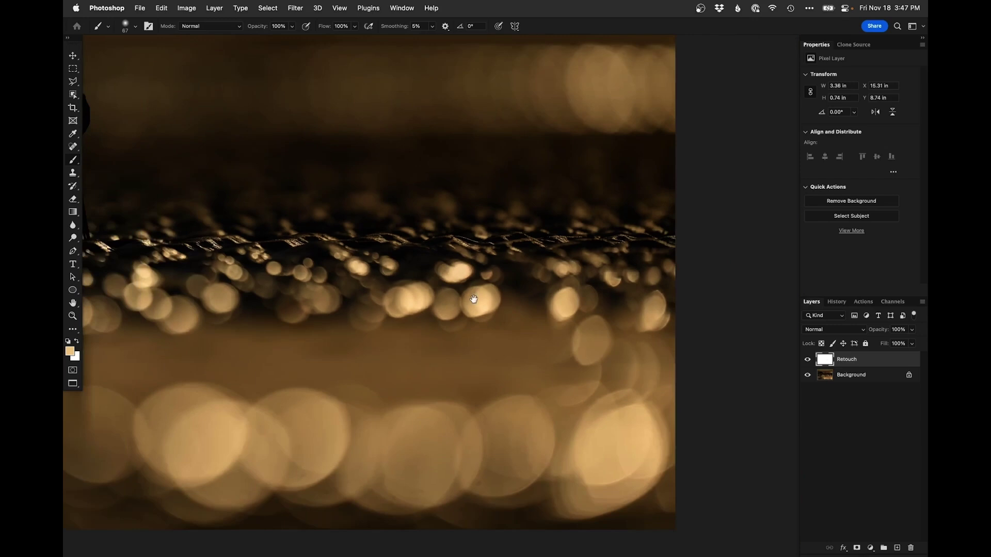
pyautogui.keyDown('alt'); pyautogui.click(455, 336); pyautogui.keyUp('alt')
pyautogui.moveTo(453, 335); pyautogui.dragTo(563, 315)
pyautogui.scroll(-3, 534, 320)
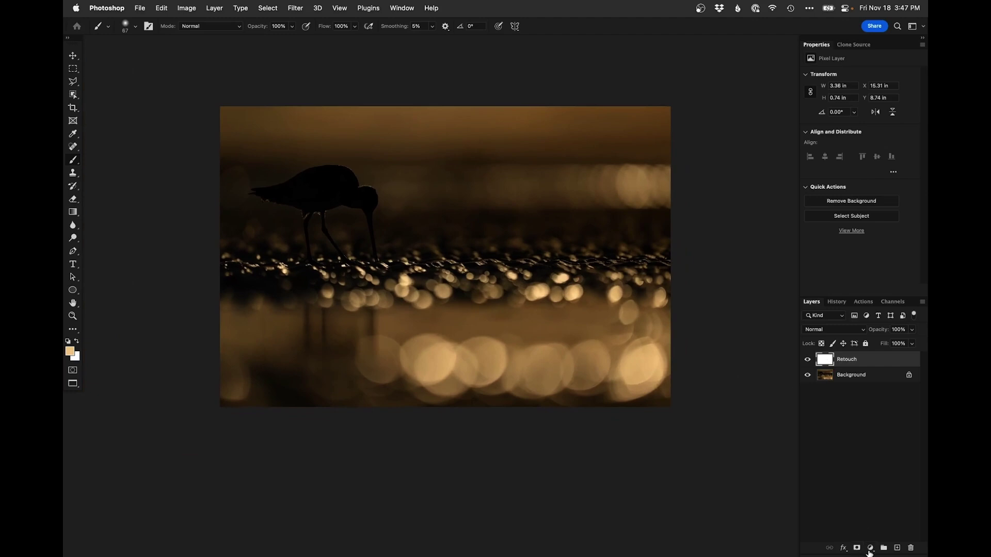
pyautogui.click(870, 548)
pyautogui.click(867, 378)
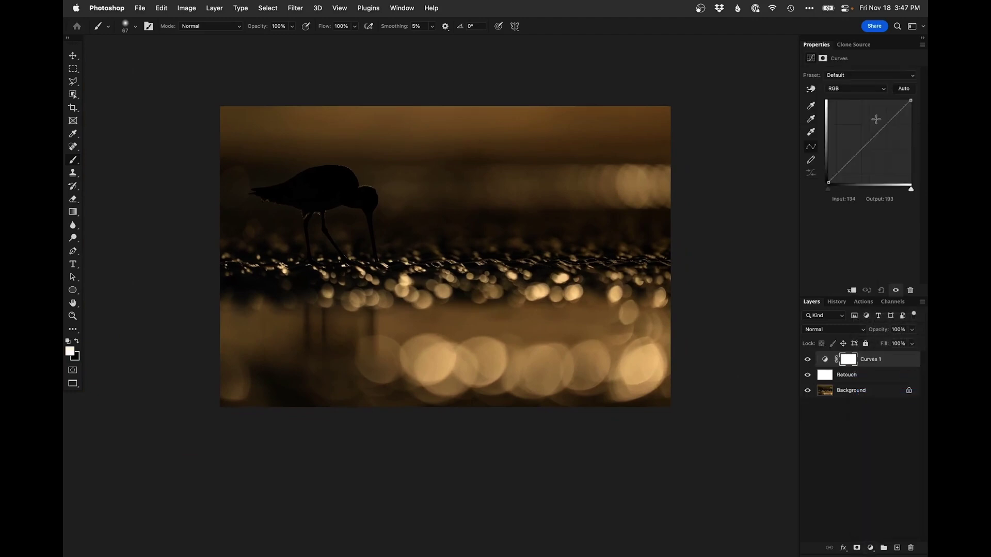
pyautogui.moveTo(895, 117); pyautogui.dragTo(895, 124)
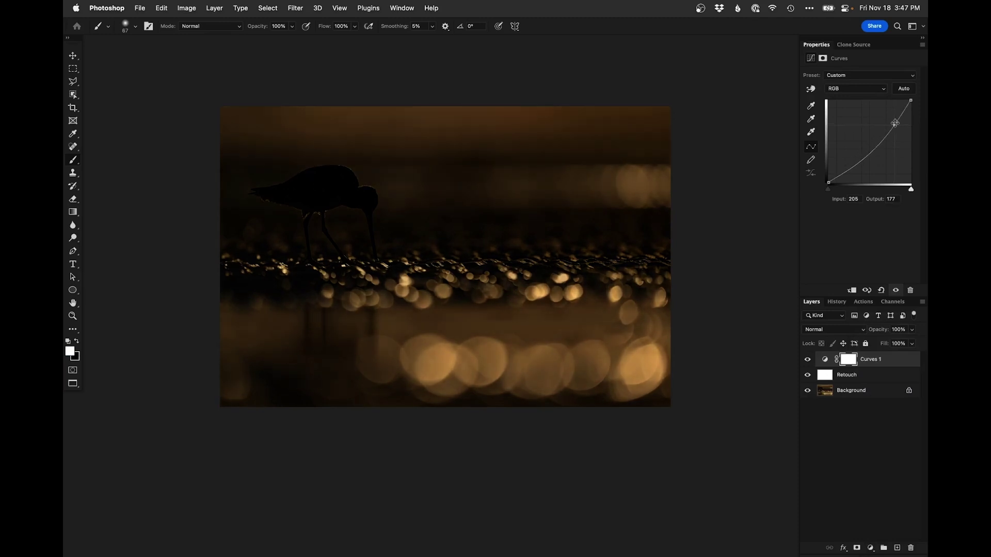
# - Invert the Curves 1 mask and paint white over the bright lower-right bokeh, enlarging the soft brush to about 1694 px
pyautogui.press('super+i')
pyautogui.press('x')
pyautogui.moveTo(363, 349)
pyautogui.keyDown('ctrl'); pyautogui.keyDown('alt'); pyautogui.mouseDown()
pyautogui.moveTo(728, 318)
pyautogui.moveTo(310, 370)
pyautogui.moveTo(479, 361)
pyautogui.mouseUp(); pyautogui.keyUp('alt'); pyautogui.keyUp('ctrl')
pyautogui.press('x')
pyautogui.keyDown('ctrl'); pyautogui.keyDown('alt'); pyautogui.moveTo(572, 286); pyautogui.dragTo(542, 286); pyautogui.keyUp('alt'); pyautogui.keyUp('ctrl')
pyautogui.press(']')
pyautogui.press(']')
pyautogui.press(']')
pyautogui.press(']')
pyautogui.press(']')
pyautogui.press(']')
pyautogui.press(']')
pyautogui.press(']')
pyautogui.press(']')
pyautogui.press(']')
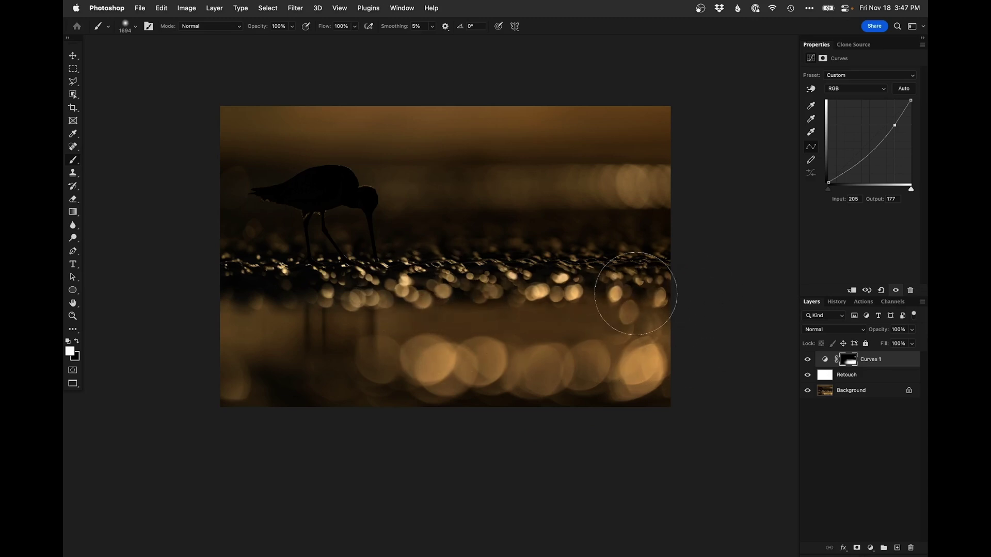
# - Add a second Curves layer that brightens the photo, raising the upper midtones and setting a shadow point at input 34, output 54
pyautogui.press('super+shift+m')
pyautogui.press('Return')
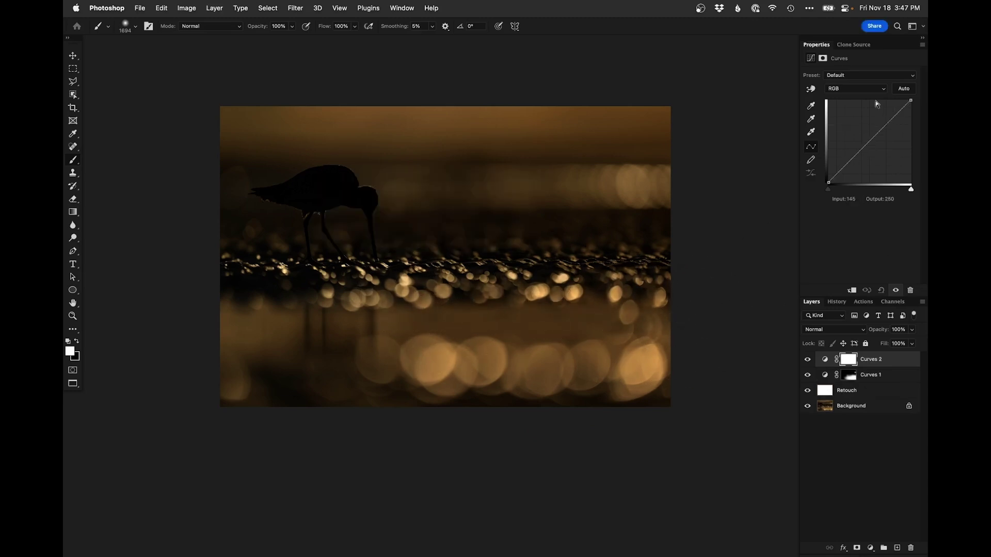
pyautogui.moveTo(882, 123); pyautogui.dragTo(868, 120)
pyautogui.click(840, 164)
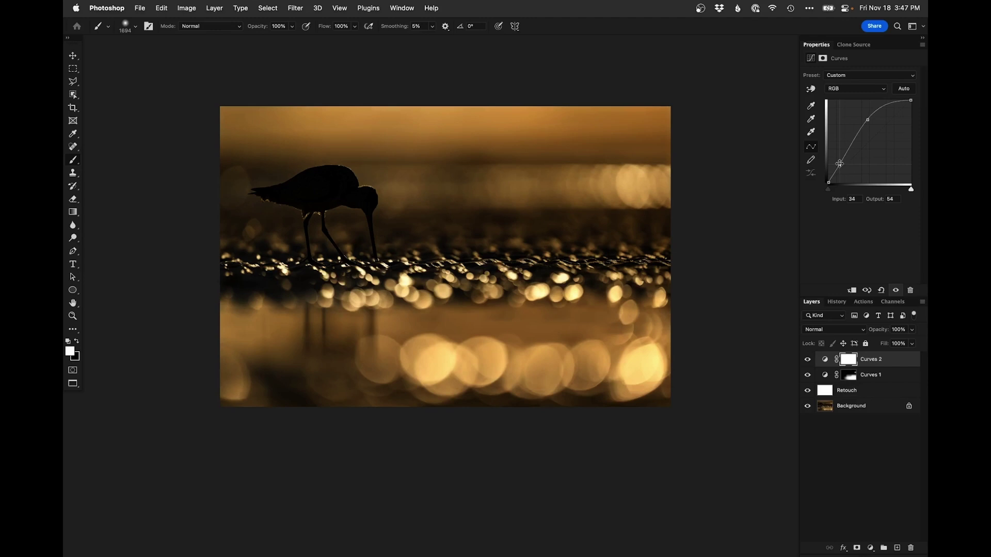
# - Invert the Curves 2 mask and paint white around the bird and left side at about 2352 px, painting black to trim the lower-left area
pyautogui.press('super+i')
pyautogui.moveTo(405, 215)
pyautogui.keyDown('ctrl'); pyautogui.keyDown('alt'); pyautogui.mouseDown()
pyautogui.moveTo(458, 214)
pyautogui.moveTo(433, 215)
pyautogui.mouseUp(); pyautogui.keyUp('alt'); pyautogui.keyUp('ctrl')
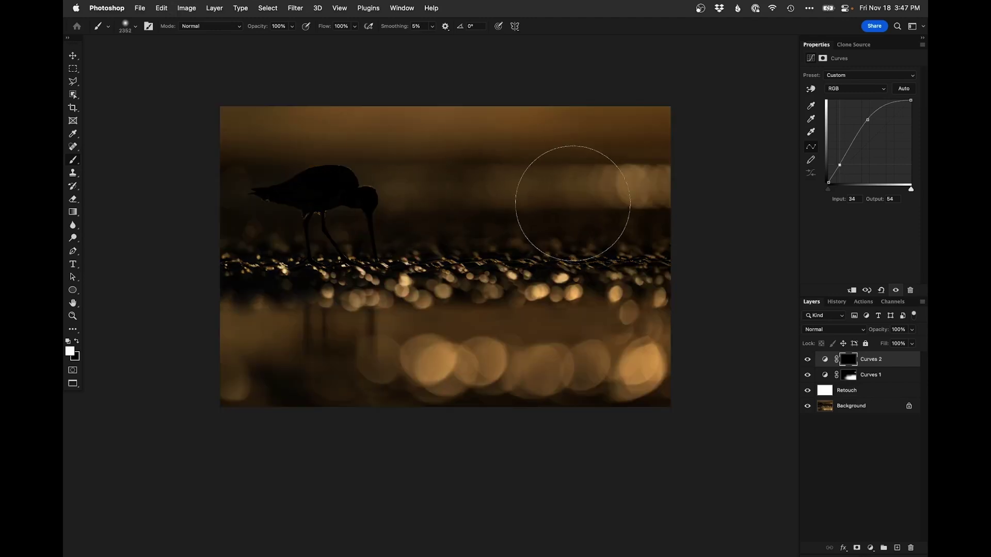
pyautogui.moveTo(573, 203); pyautogui.dragTo(276, 192)
pyautogui.moveTo(190, 222)
pyautogui.mouseDown()
pyautogui.moveTo(273, 234)
pyautogui.moveTo(538, 323)
pyautogui.moveTo(244, 325)
pyautogui.moveTo(330, 328)
pyautogui.moveTo(349, 342)
pyautogui.moveTo(273, 347)
pyautogui.moveTo(248, 365)
pyautogui.mouseUp()
pyautogui.press('x')
pyautogui.moveTo(229, 318); pyautogui.dragTo(179, 334)
pyautogui.press('x')
pyautogui.moveTo(360, 266)
pyautogui.keyDown('ctrl'); pyautogui.keyDown('alt'); pyautogui.mouseDown()
pyautogui.moveTo(372, 266)
pyautogui.moveTo(338, 267)
pyautogui.mouseUp(); pyautogui.keyUp('alt'); pyautogui.keyUp('ctrl')
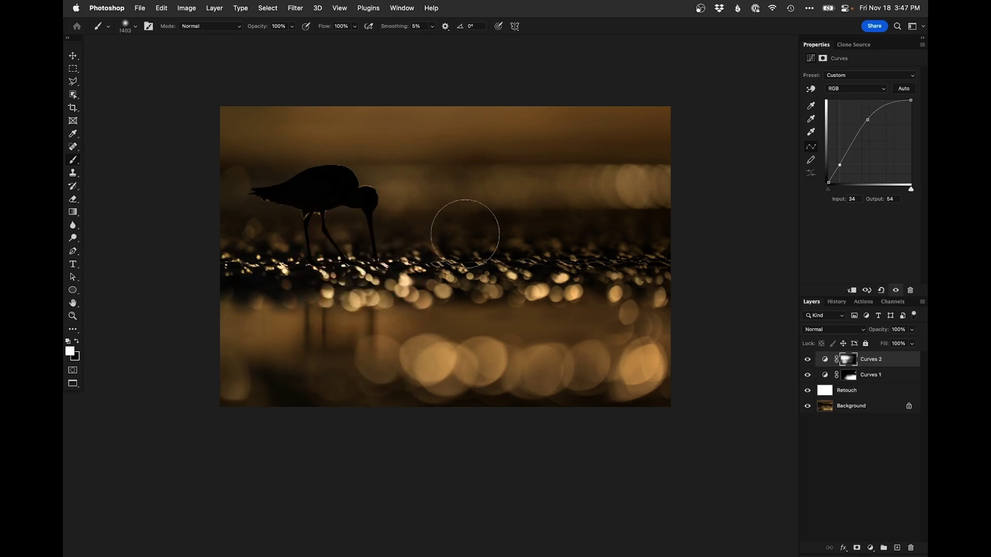
# - Compare the photo with and without the Curves 2 layer and examine the bird and sparkling shoreline in detail
pyautogui.click(808, 360)
pyautogui.click(808, 361)
pyautogui.click(808, 360)
pyautogui.click(807, 360)
pyautogui.click(807, 360)
pyautogui.click(808, 360)
pyautogui.keyDown('super'); pyautogui.click(341, 278); pyautogui.keyUp('super')
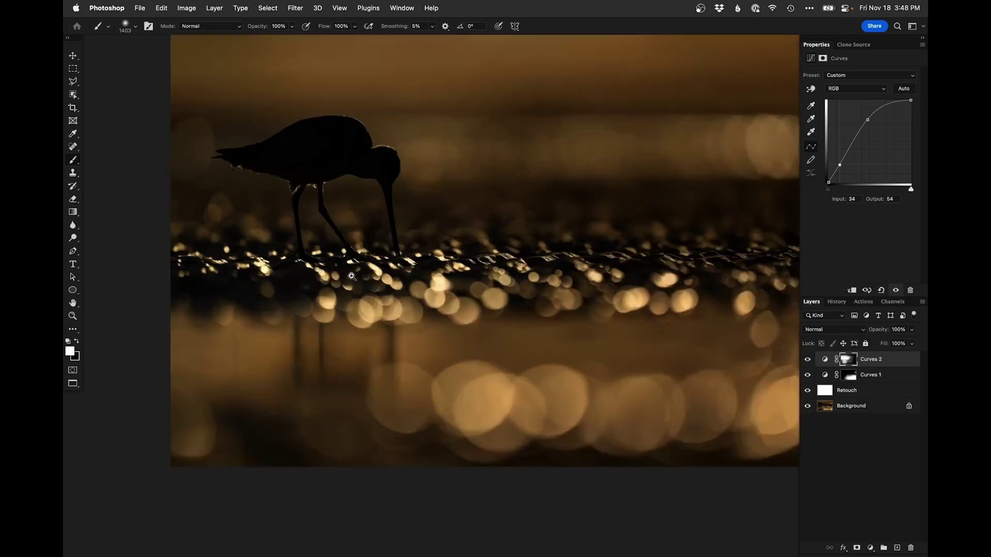
pyautogui.keyDown('super'); pyautogui.click(352, 276); pyautogui.keyUp('super')
pyautogui.press('x')
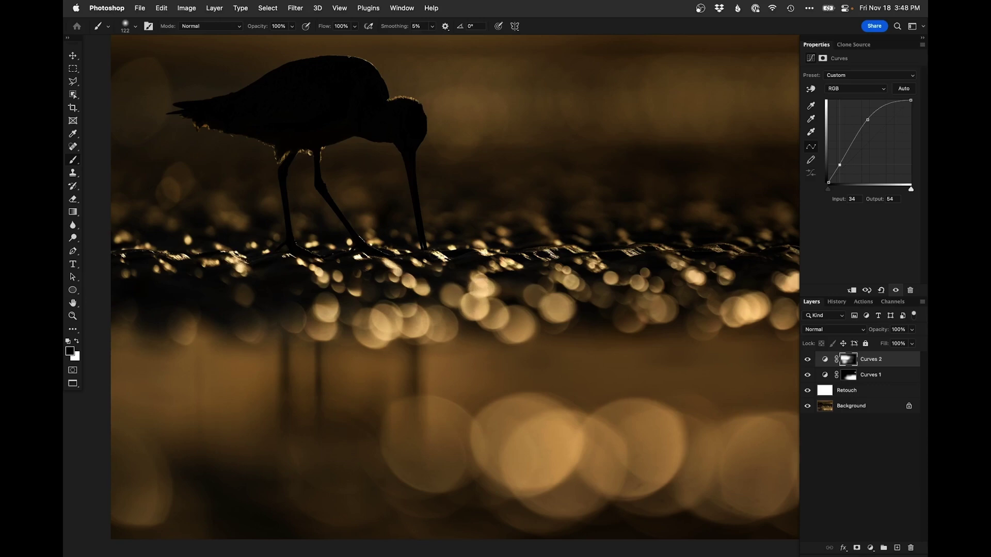
pyautogui.moveTo(415, 252); pyautogui.dragTo(431, 342)
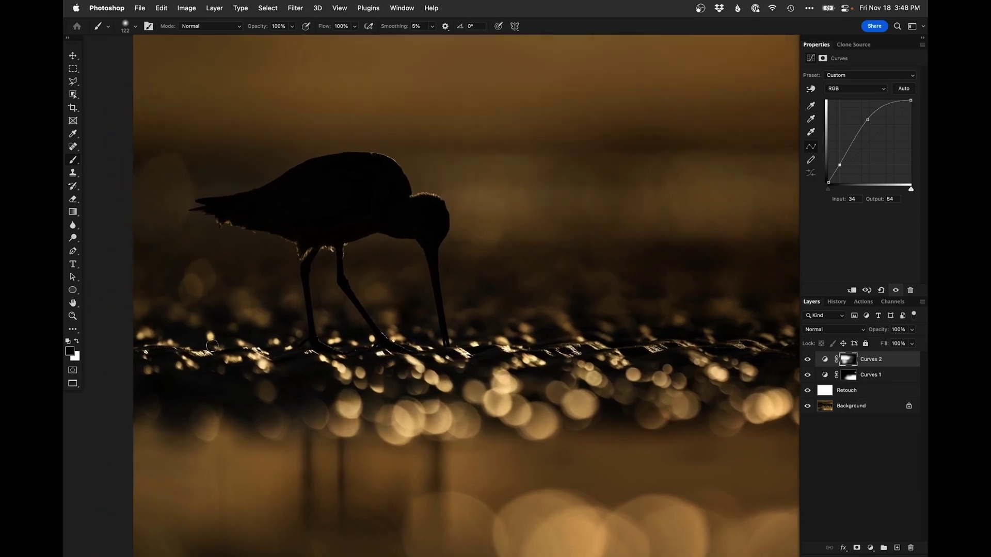
pyautogui.moveTo(539, 317); pyautogui.dragTo(440, 341)
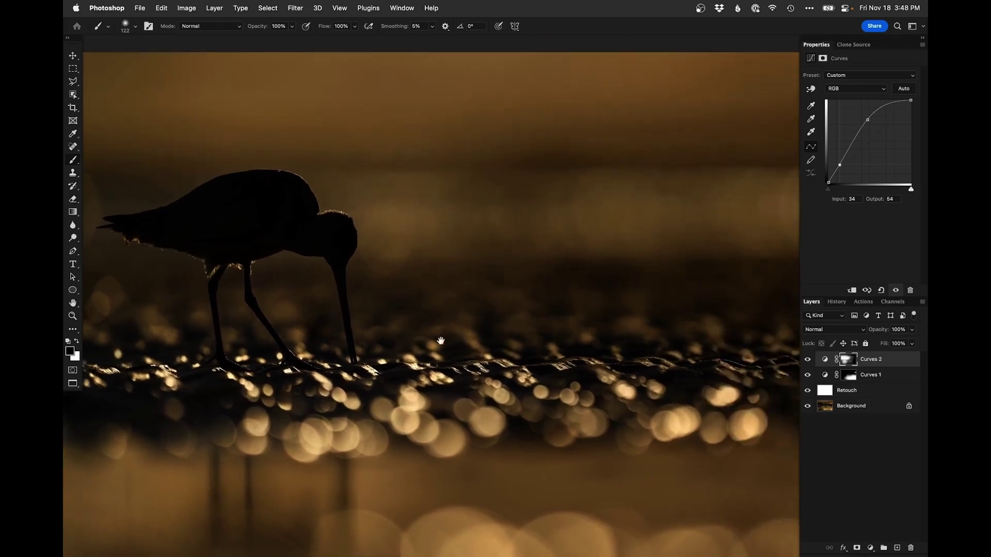
pyautogui.keyDown('alt'); pyautogui.click(469, 316); pyautogui.keyUp('alt')
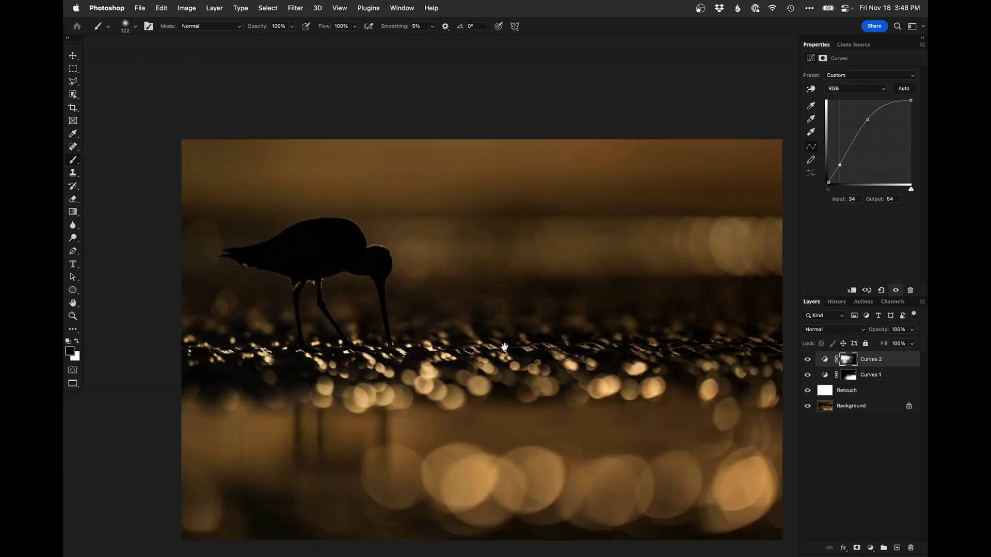
pyautogui.moveTo(506, 351); pyautogui.dragTo(474, 313)
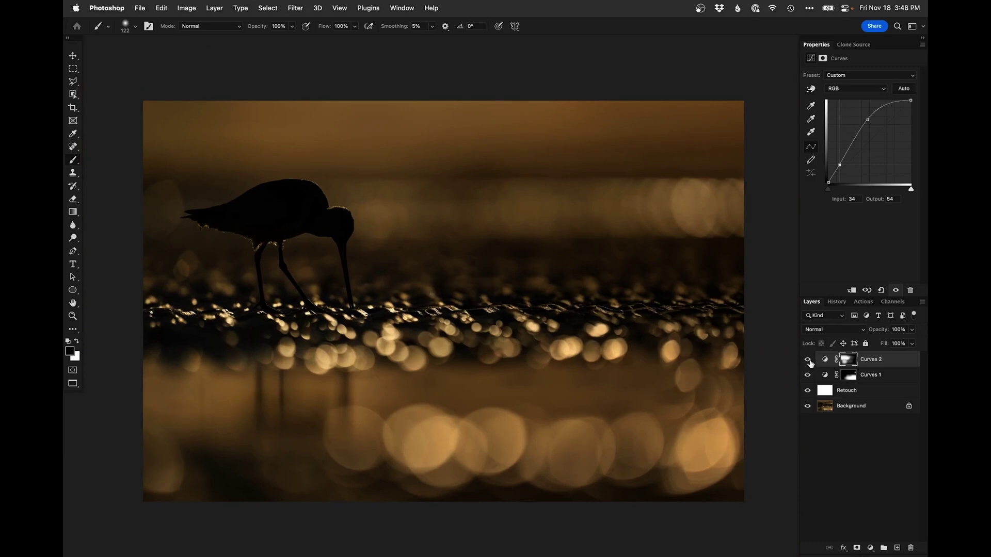
pyautogui.click(808, 361)
pyautogui.click(809, 361)
pyautogui.click(807, 360)
pyautogui.click(807, 360)
pyautogui.click(807, 361)
pyautogui.click(807, 361)
# - Compare the full edit against the Background layer alone by hiding and restoring all the layers above it
pyautogui.keyDown('alt'); pyautogui.click(808, 406); pyautogui.keyUp('alt')
pyautogui.keyDown('alt'); pyautogui.click(807, 407); pyautogui.keyUp('alt')
pyautogui.keyDown('alt'); pyautogui.click(807, 407); pyautogui.keyUp('alt')
pyautogui.keyDown('alt'); pyautogui.click(807, 407); pyautogui.keyUp('alt')
pyautogui.press('super+minus')
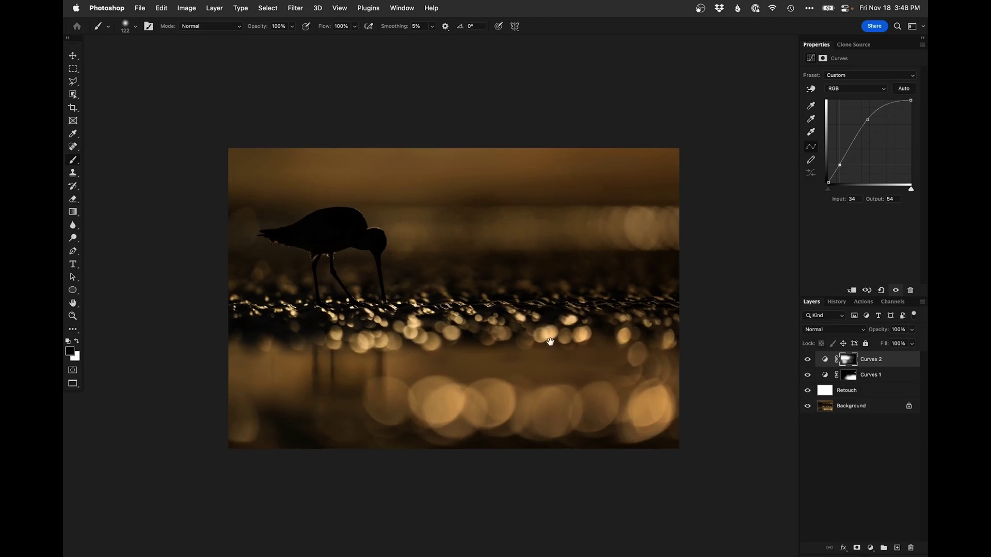
pyautogui.scroll(1, 532, 346)
pyautogui.moveTo(532, 346); pyautogui.dragTo(534, 351)
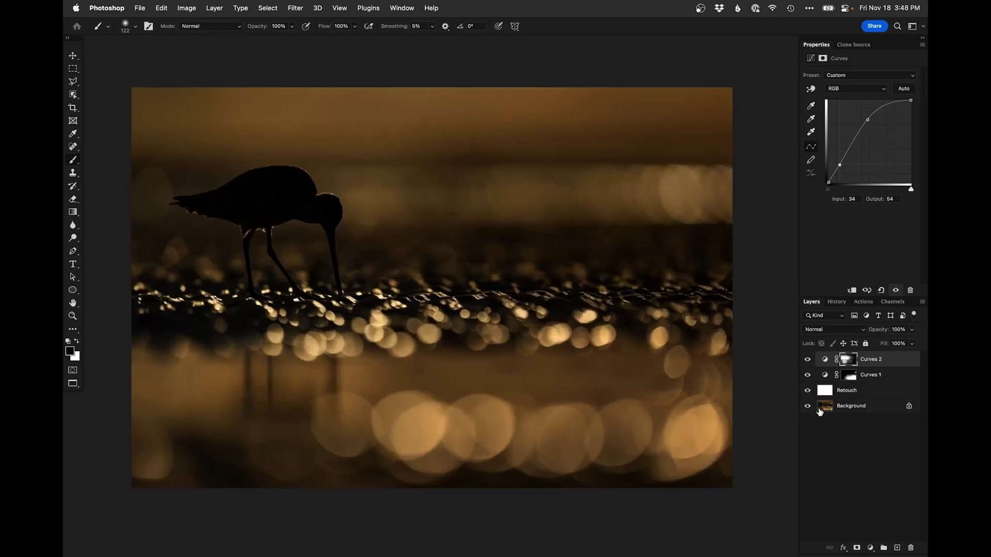
pyautogui.keyDown('alt'); pyautogui.click(808, 406); pyautogui.keyUp('alt')
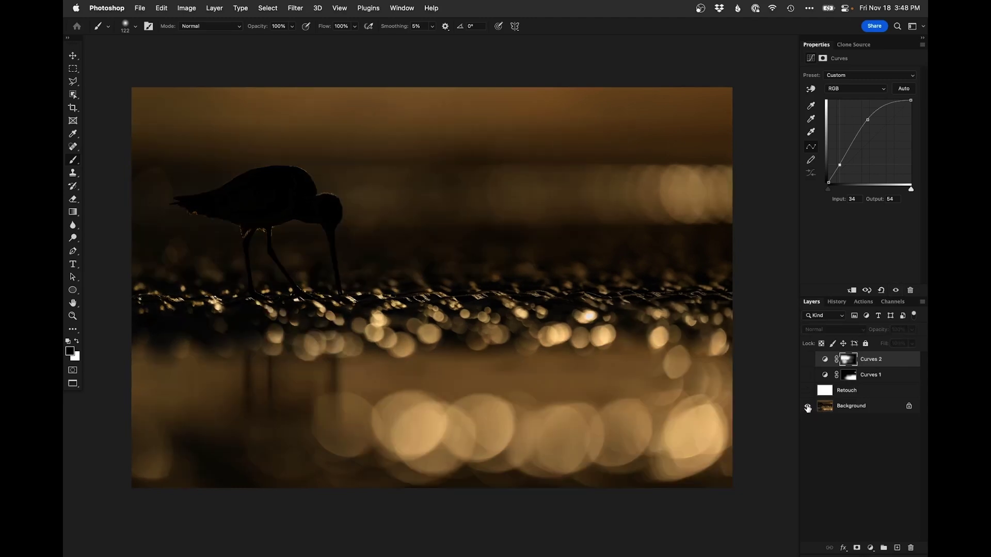
pyautogui.keyDown('alt'); pyautogui.click(807, 408); pyautogui.keyUp('alt')
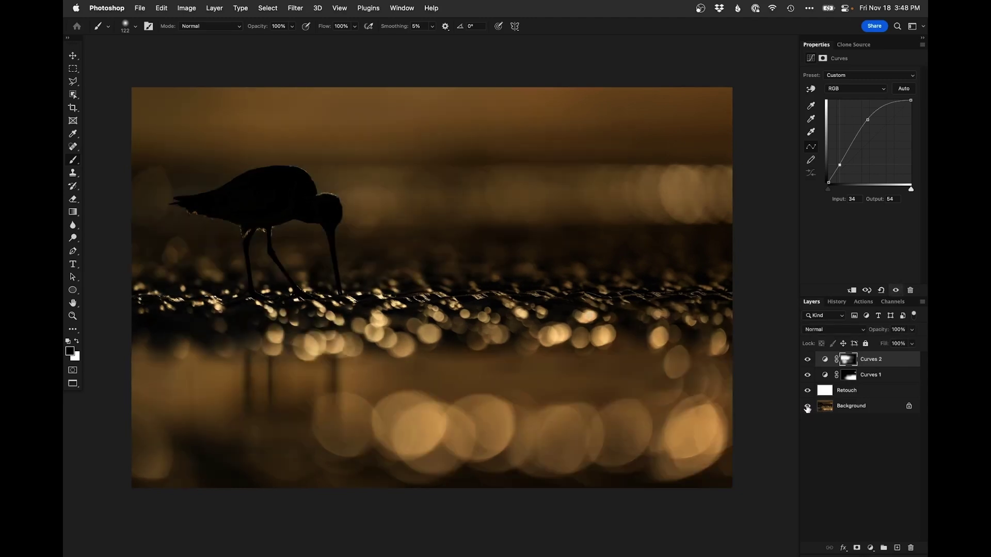
pyautogui.keyDown('alt'); pyautogui.click(808, 408); pyautogui.keyUp('alt')
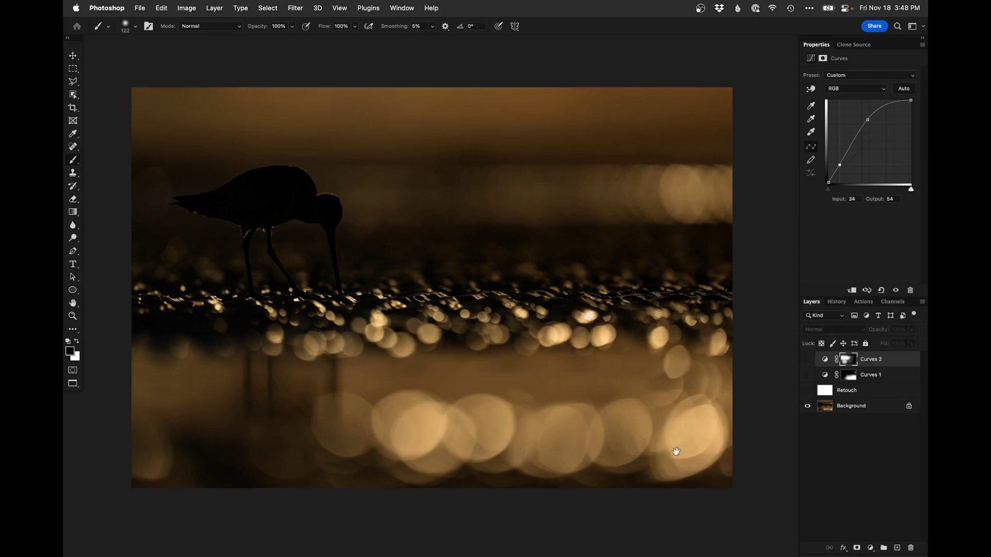
pyautogui.keyDown('alt'); pyautogui.click(807, 407); pyautogui.keyUp('alt')
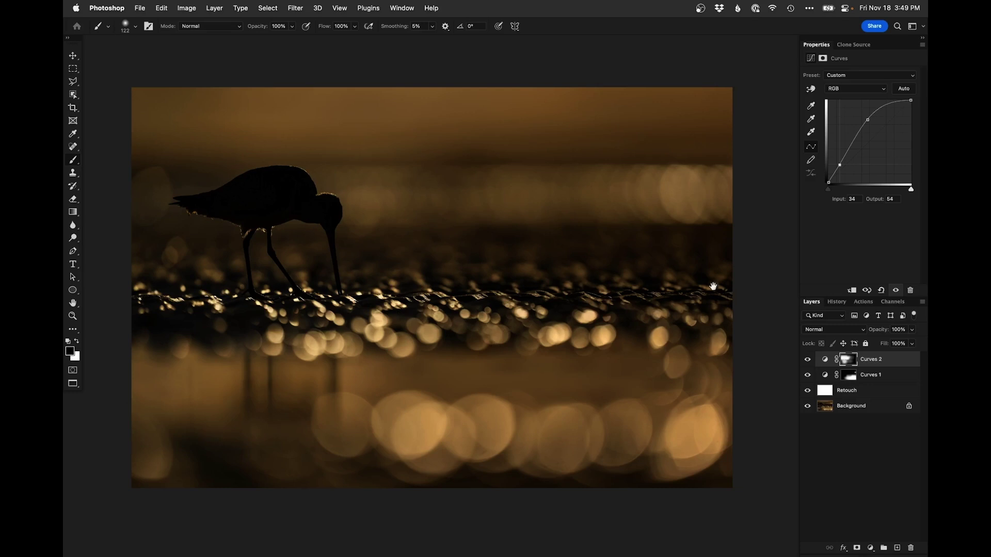
pyautogui.keyDown('alt'); pyautogui.click(807, 406); pyautogui.keyUp('alt')
pyautogui.keyDown('alt'); pyautogui.click(807, 406); pyautogui.keyUp('alt')
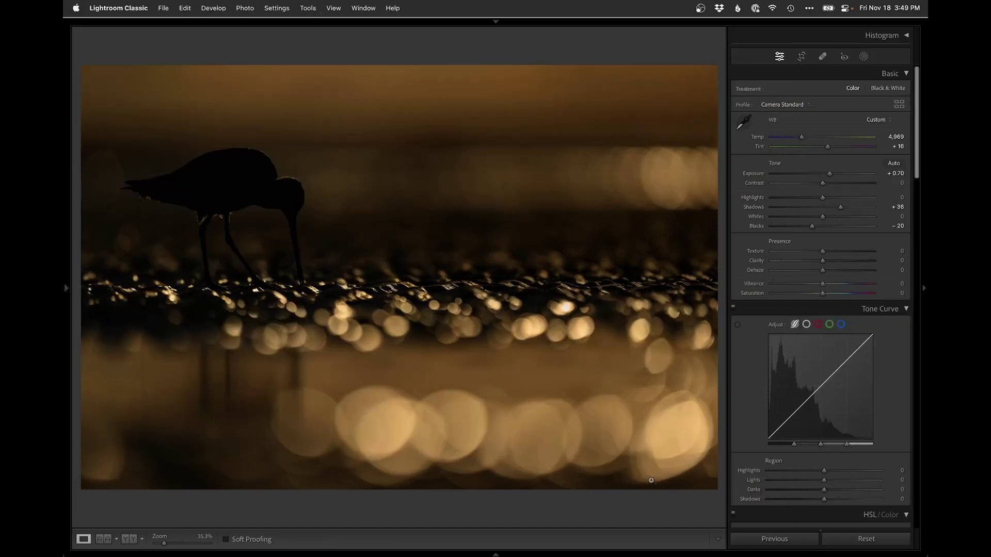
# - Switch to Lightroom Classic and review the silhouetted shorebird's edited and unedited versions in Develop
pyautogui.press('g')
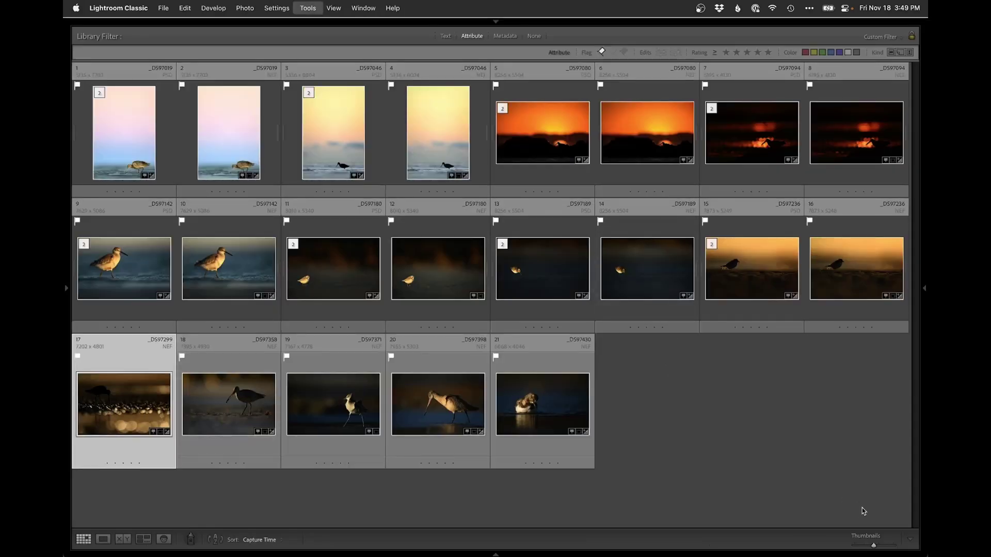
pyautogui.press('d')
pyautogui.click(143, 400)
pyautogui.click(497, 359)
pyautogui.press('g')
pyautogui.press('d')
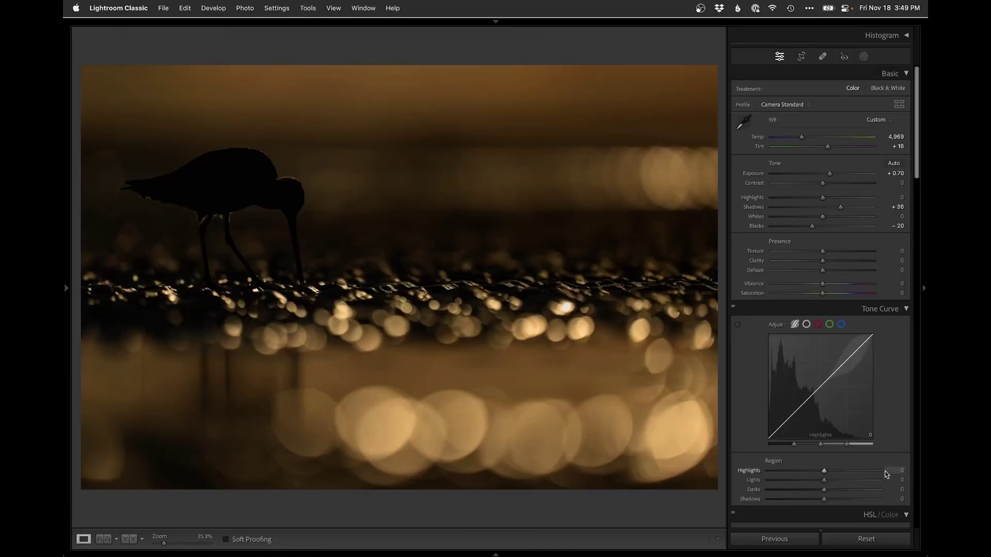
pyautogui.press('Right')
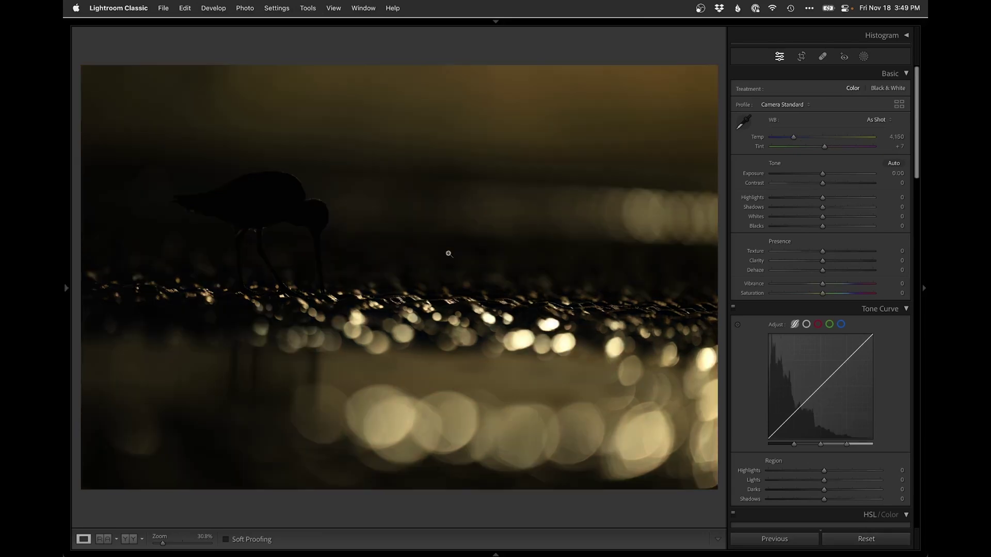
pyautogui.press('Right')
# - Compare the finished shorebird photo with its unedited raw side by side in Survey view and individually in Loupe view
pyautogui.press('g')
pyautogui.keyDown('super'); pyautogui.click(228, 408); pyautogui.keyUp('super')
pyautogui.press('n')
pyautogui.moveTo(730, 376)
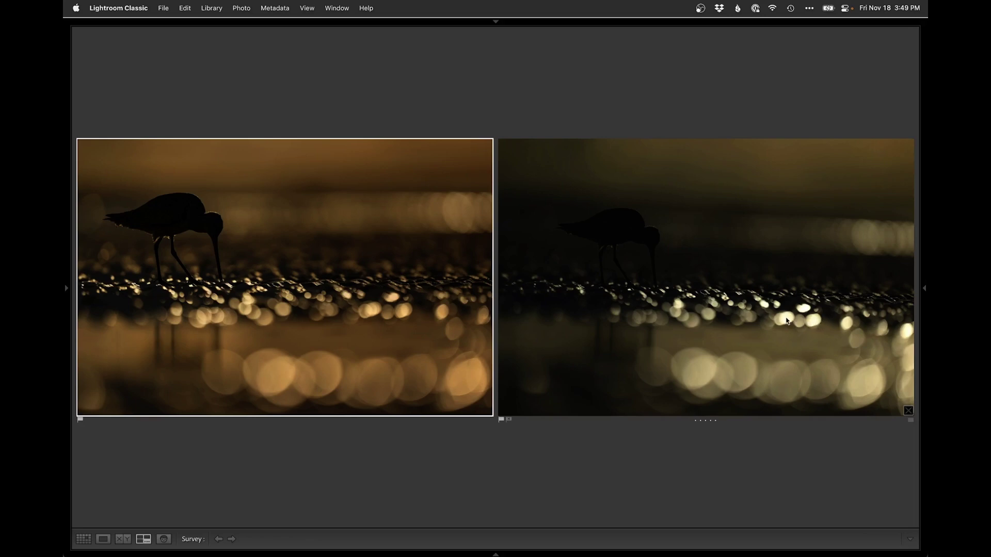
pyautogui.doubleClick(406, 287)
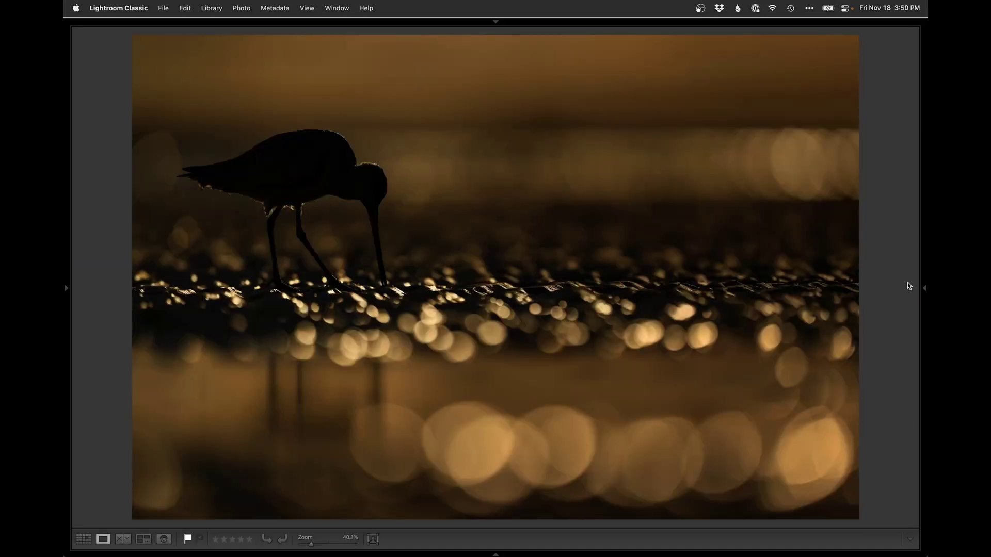
pyautogui.press('Right')
pyautogui.press('Left')
pyautogui.click(700, 8)
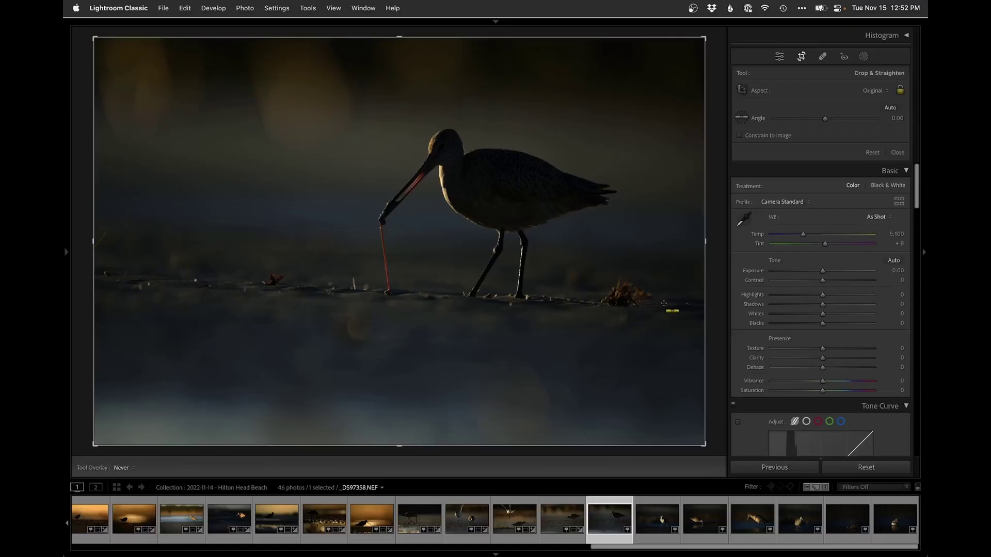
# - Straighten _DS97358.NEF along the shoreline to an angle of about -2.57 and tighten the crop around the bird
pyautogui.moveTo(664, 304); pyautogui.dragTo(139, 288)
pyautogui.moveTo(690, 436); pyautogui.dragTo(674, 424)
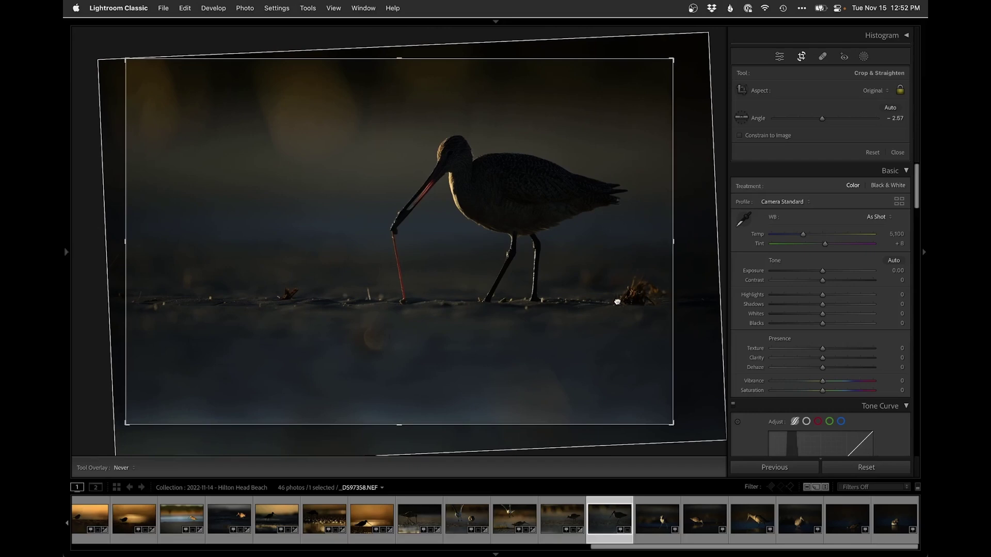
pyautogui.moveTo(616, 300); pyautogui.dragTo(608, 307)
pyautogui.press('Return')
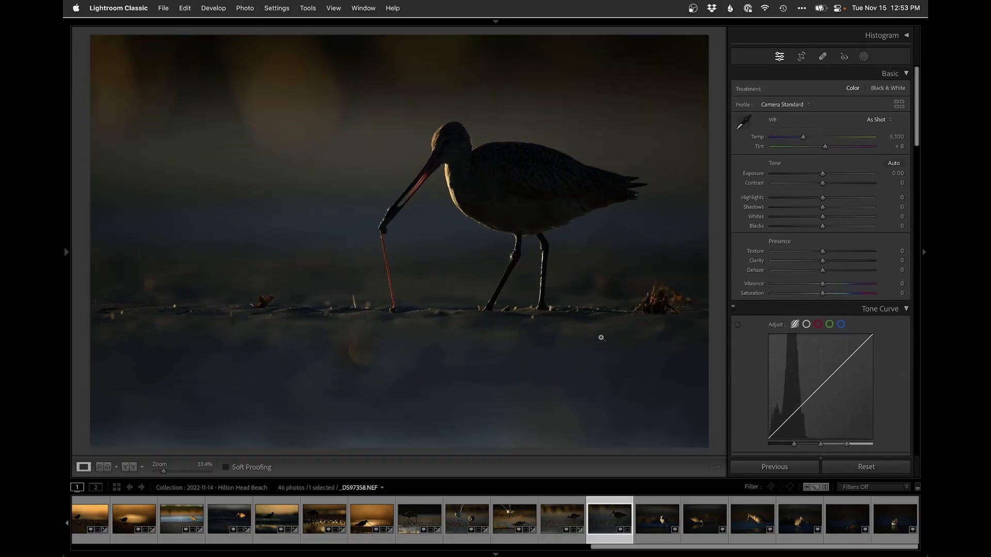
# - Set the raw's Exposure to +0.49, Temp to 5,724, Tint to +12, Shadows to +60 and Blacks to -18
pyautogui.moveTo(823, 174); pyautogui.dragTo(827, 174)
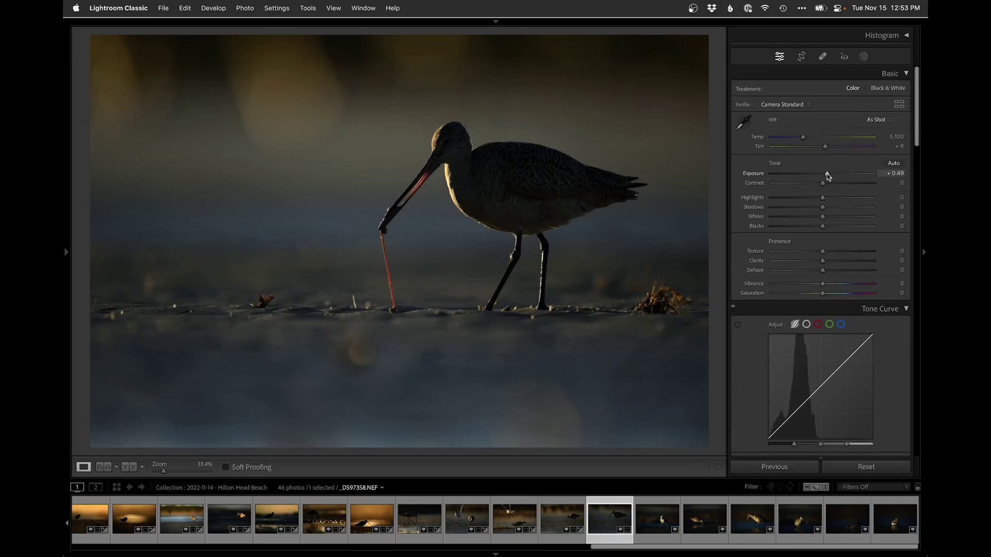
pyautogui.moveTo(804, 138); pyautogui.dragTo(810, 139)
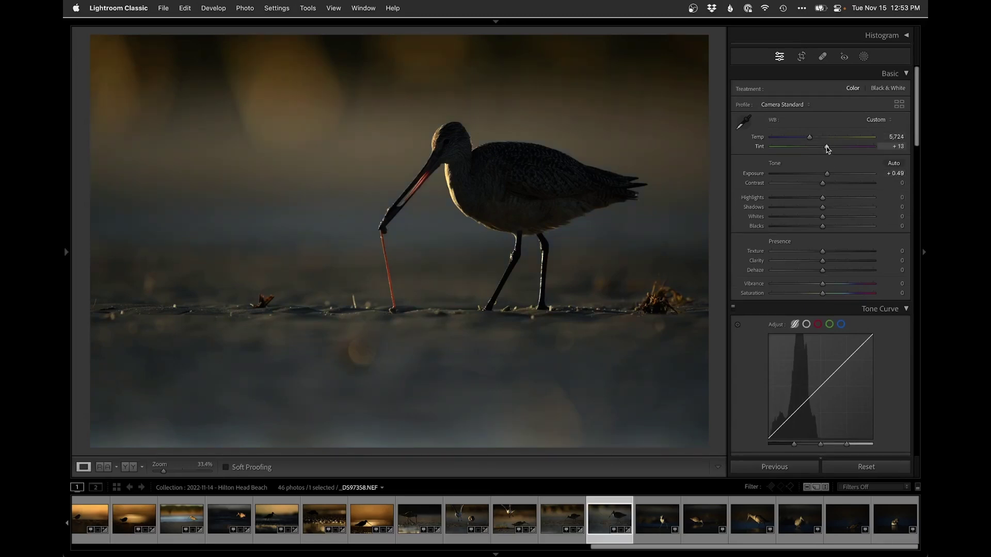
pyautogui.click(853, 207)
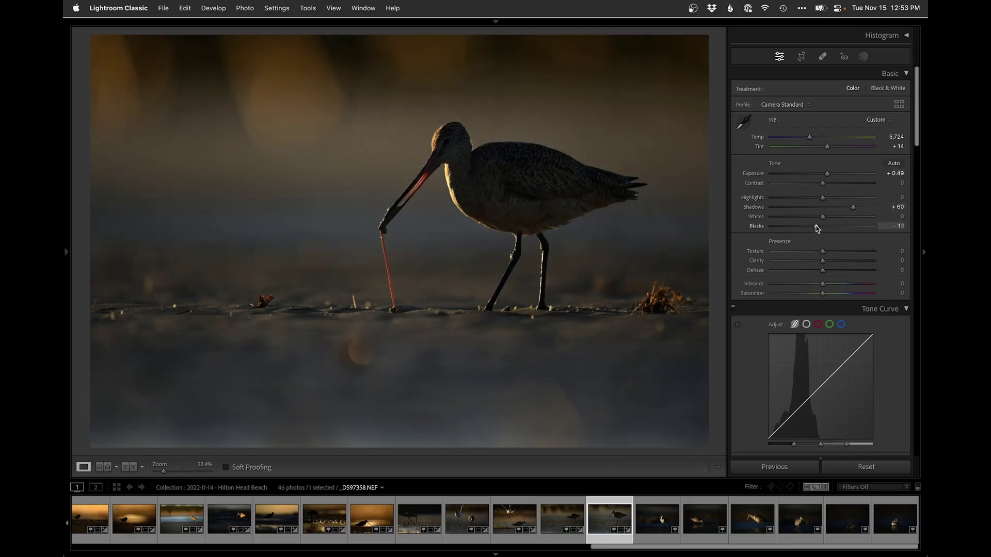
pyautogui.moveTo(815, 229); pyautogui.dragTo(814, 229)
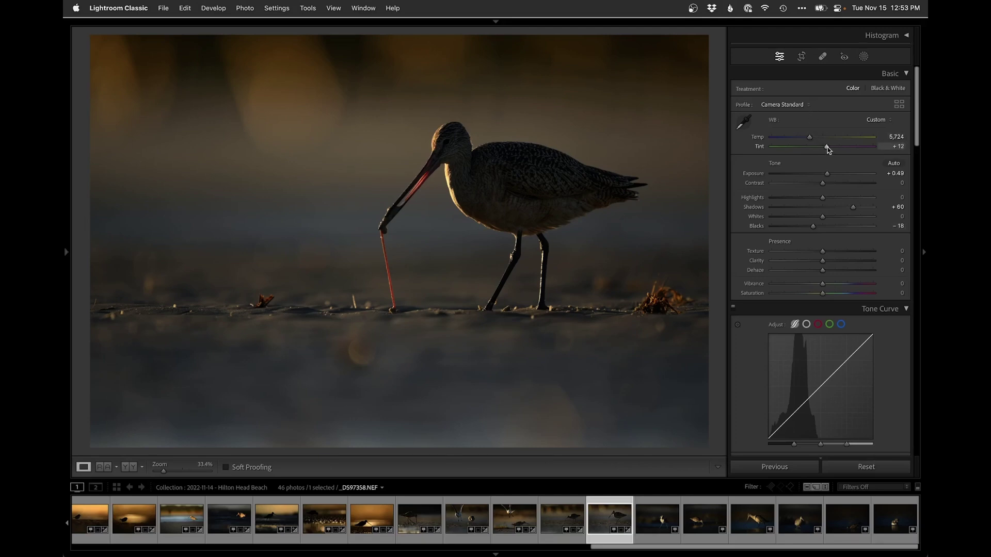
# - Add a linear gradient mask over the photo's lower edge, reduce its exposure to about -0.59, and shorten the gradient's reach
pyautogui.press('m')
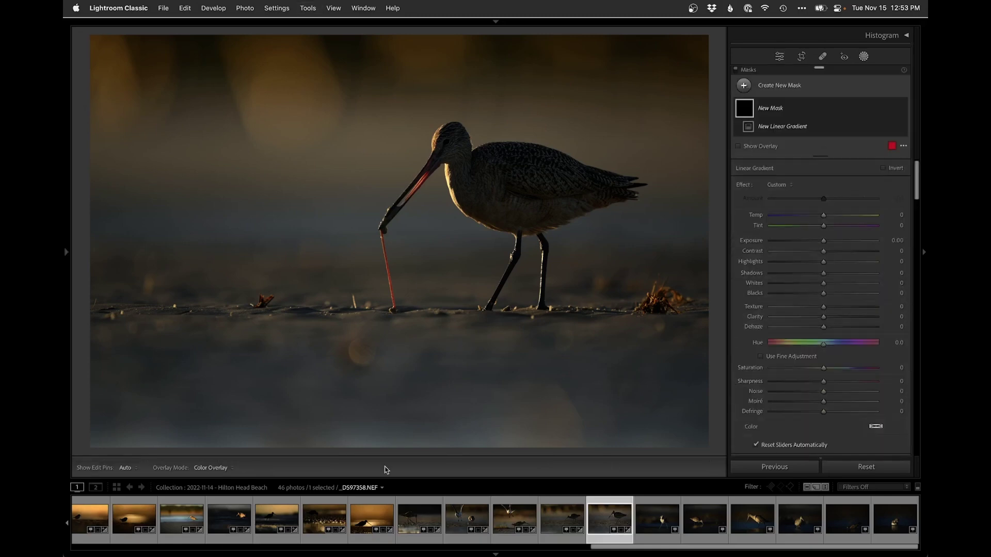
pyautogui.moveTo(388, 452); pyautogui.dragTo(387, 366)
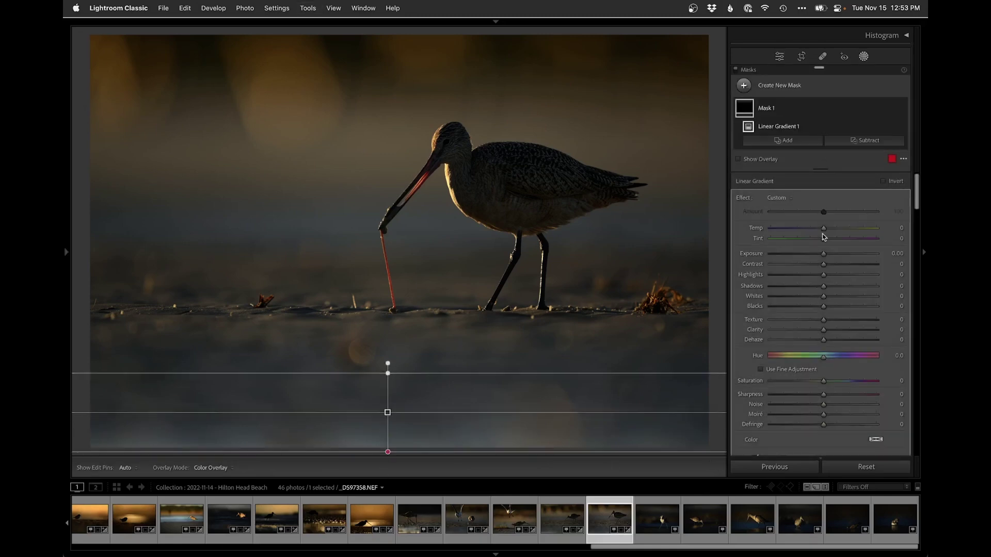
pyautogui.moveTo(824, 254); pyautogui.dragTo(819, 254)
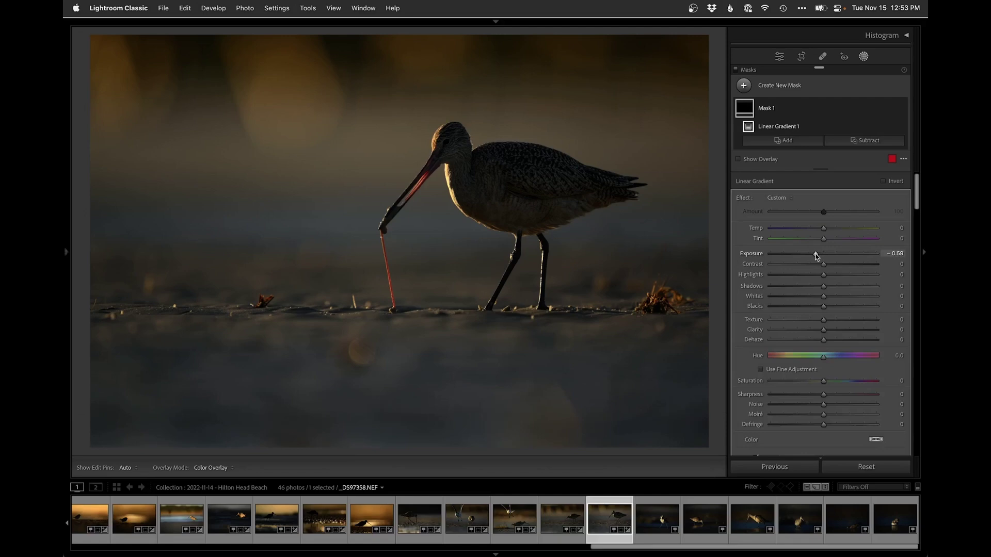
pyautogui.moveTo(387, 366); pyautogui.dragTo(388, 404)
pyautogui.hotkey('shift', 'w')
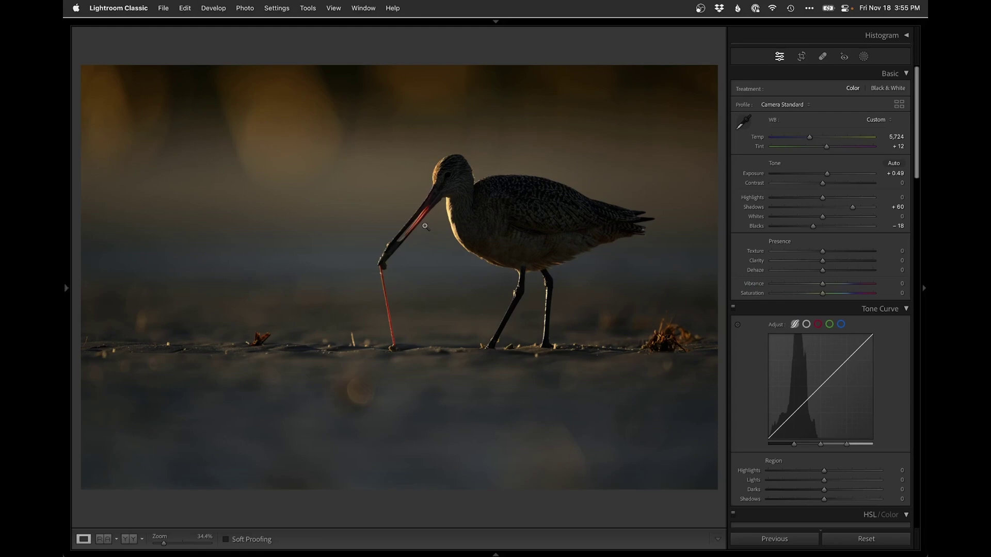
# - Open the adjusted photo of the bird pulling a worm in Photoshop with a Retouch layer above the Background
pyautogui.click(425, 226)
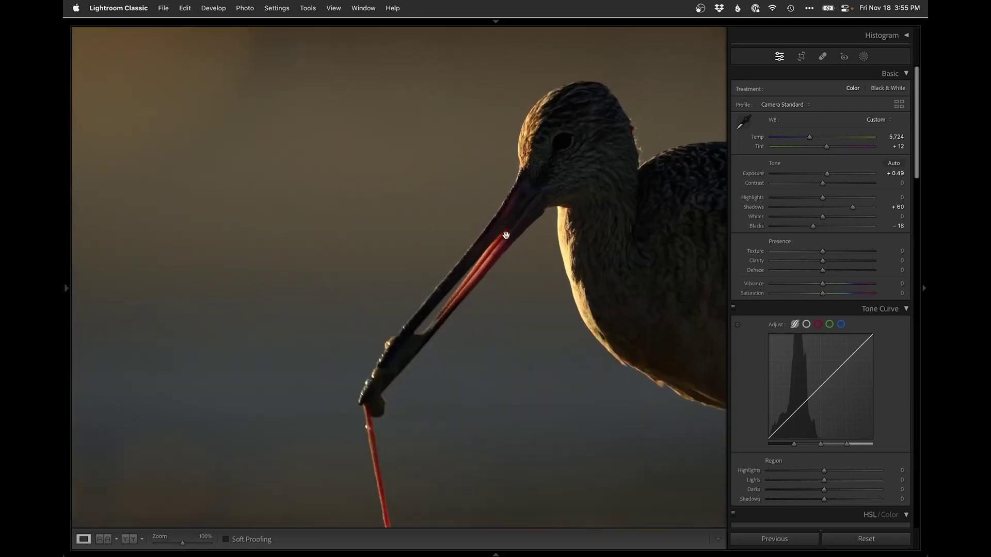
pyautogui.scroll(-5, 426, 356)
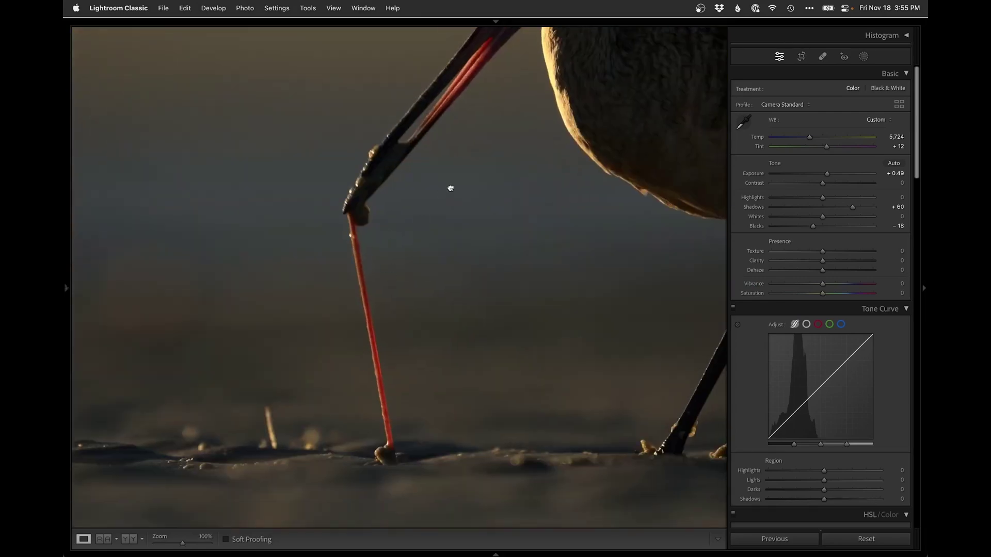
pyautogui.click(451, 188)
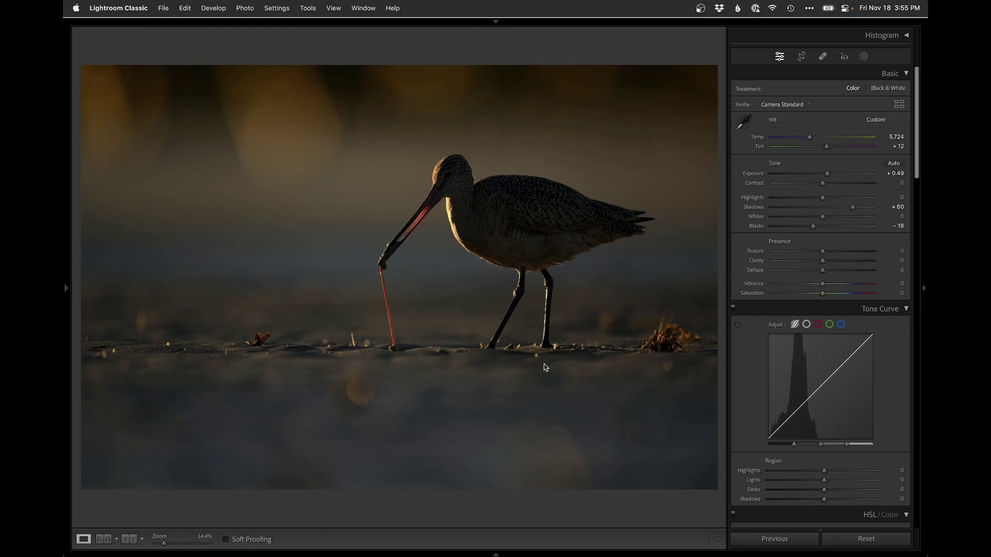
pyautogui.press('super+e')
pyautogui.press('f')
pyautogui.moveTo(675, 371); pyautogui.dragTo(623, 372)
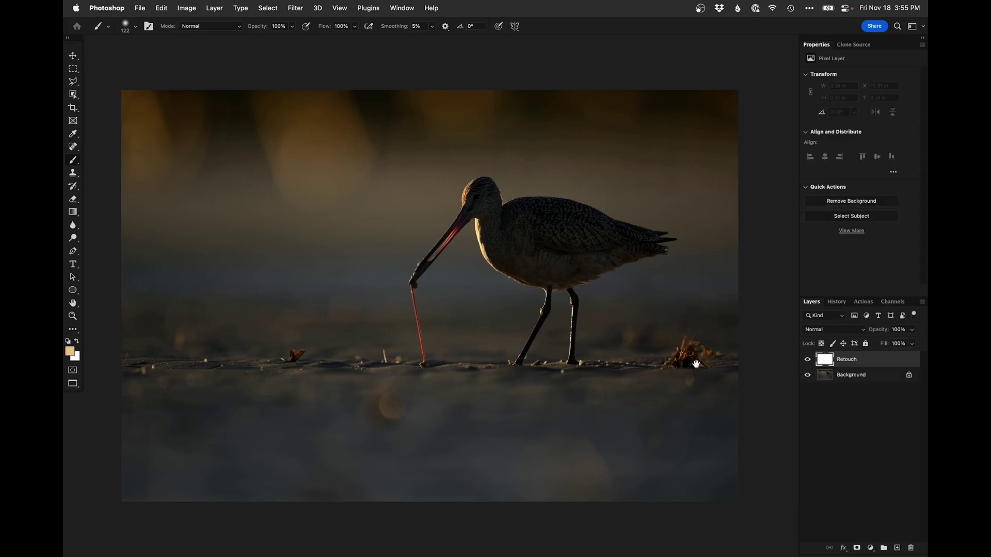
# - Heal away the upright twig and bright blurred specks along the shoreline beside the worm with the Spot Healing Brush
pyautogui.click(387, 362)
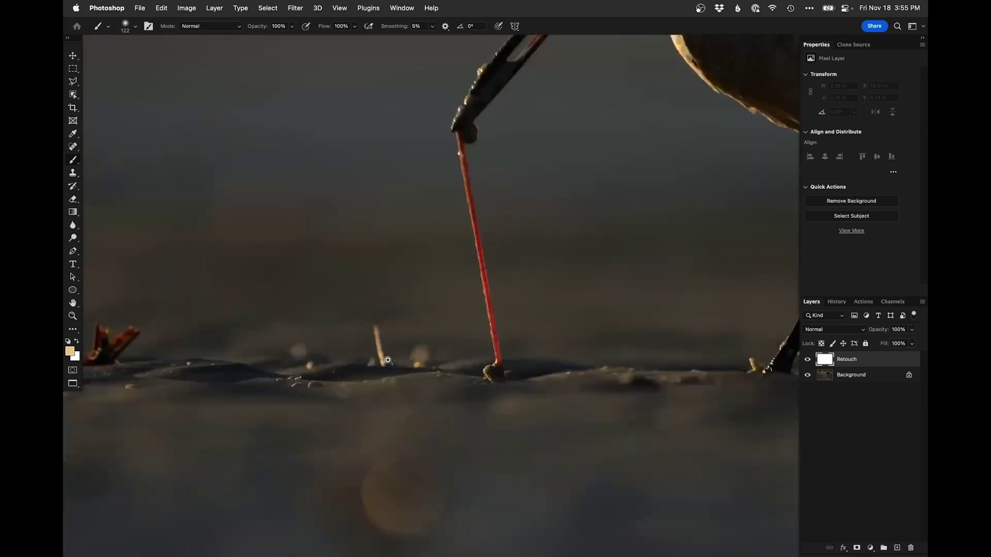
pyautogui.press('j')
pyautogui.moveTo(298, 348); pyautogui.dragTo(321, 365)
pyautogui.click(293, 351)
pyautogui.click(304, 340)
pyautogui.moveTo(374, 325)
pyautogui.mouseDown()
pyautogui.moveTo(383, 366)
pyautogui.moveTo(368, 366)
pyautogui.moveTo(394, 364)
pyautogui.mouseUp()
pyautogui.click(371, 362)
pyautogui.click(374, 364)
pyautogui.click(417, 367)
pyautogui.moveTo(312, 341); pyautogui.dragTo(675, 345)
pyautogui.moveTo(430, 361); pyautogui.dragTo(441, 363)
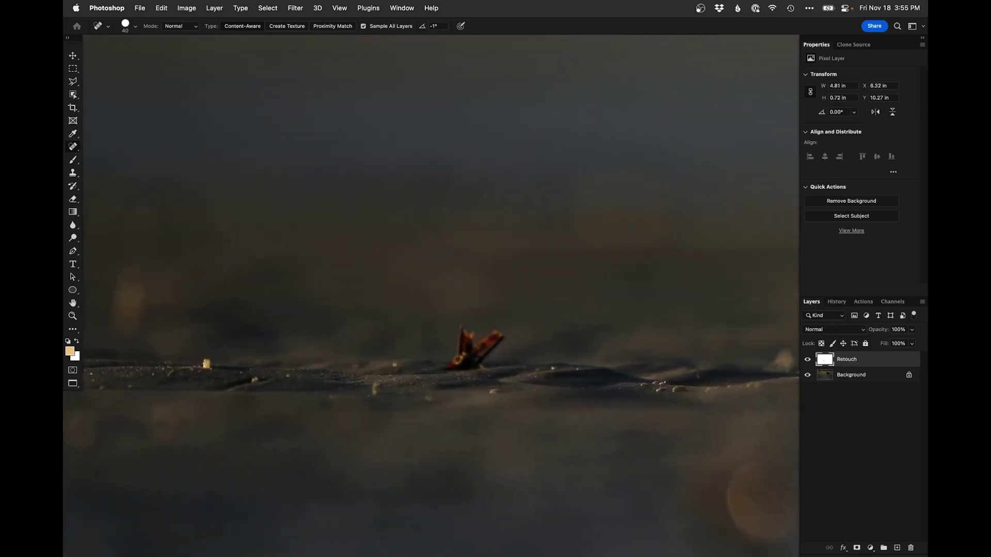
# - Remove the reddish debris and pale specks farther along the shoreline, patching the dark remnant with the Clone Stamp
pyautogui.click(372, 389)
pyautogui.click(498, 391)
pyautogui.click(209, 364)
pyautogui.click(255, 380)
pyautogui.moveTo(446, 365)
pyautogui.mouseDown()
pyautogui.moveTo(463, 330)
pyautogui.moveTo(459, 348)
pyautogui.moveTo(480, 343)
pyautogui.moveTo(472, 362)
pyautogui.moveTo(482, 363)
pyautogui.moveTo(494, 343)
pyautogui.moveTo(481, 347)
pyautogui.moveTo(529, 323)
pyautogui.moveTo(485, 350)
pyautogui.moveTo(500, 337)
pyautogui.moveTo(455, 350)
pyautogui.moveTo(480, 359)
pyautogui.mouseUp()
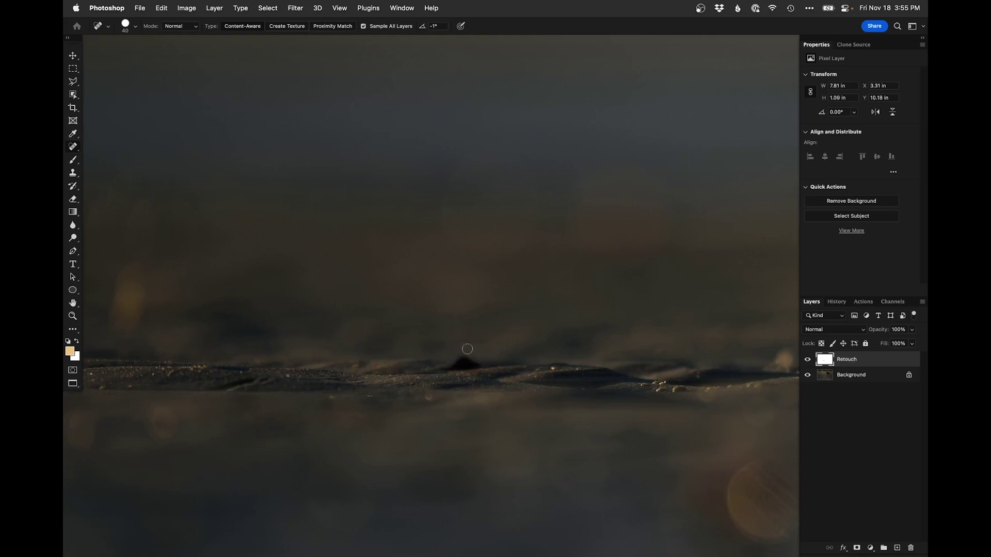
pyautogui.press('s')
pyautogui.moveTo(421, 366); pyautogui.dragTo(416, 367)
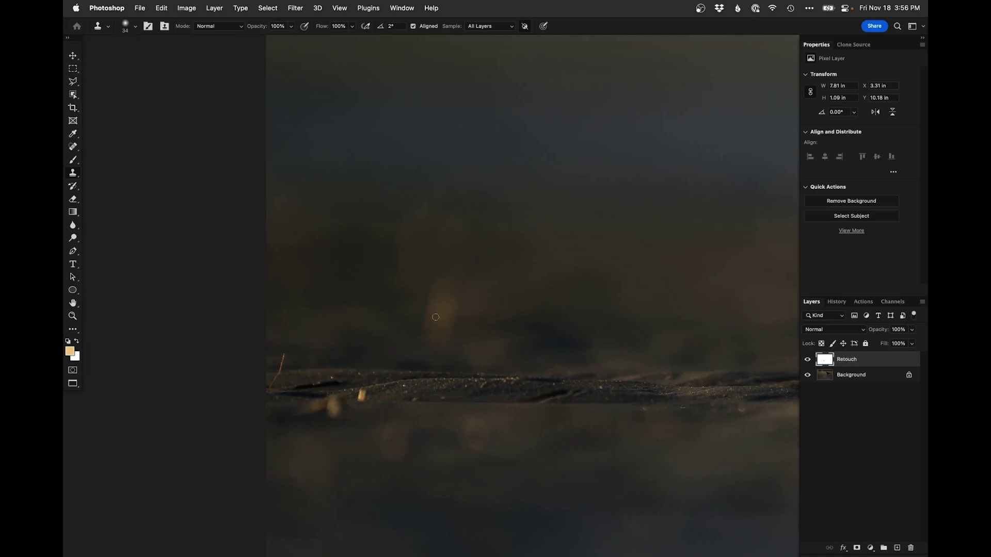
# - Clone out the blurred vertical highlight in the background above the shoreline near the photo's left edge
pyautogui.moveTo(427, 296)
pyautogui.mouseDown()
pyautogui.moveTo(451, 331)
pyautogui.moveTo(439, 307)
pyautogui.moveTo(458, 325)
pyautogui.mouseUp()
pyautogui.keyDown('alt'); pyautogui.click(480, 311); pyautogui.keyUp('alt')
pyautogui.keyDown('alt'); pyautogui.click(403, 301); pyautogui.keyUp('alt')
# - Heal away the thin twig and bright speck on the sand at the photo's left edge
pyautogui.press('j')
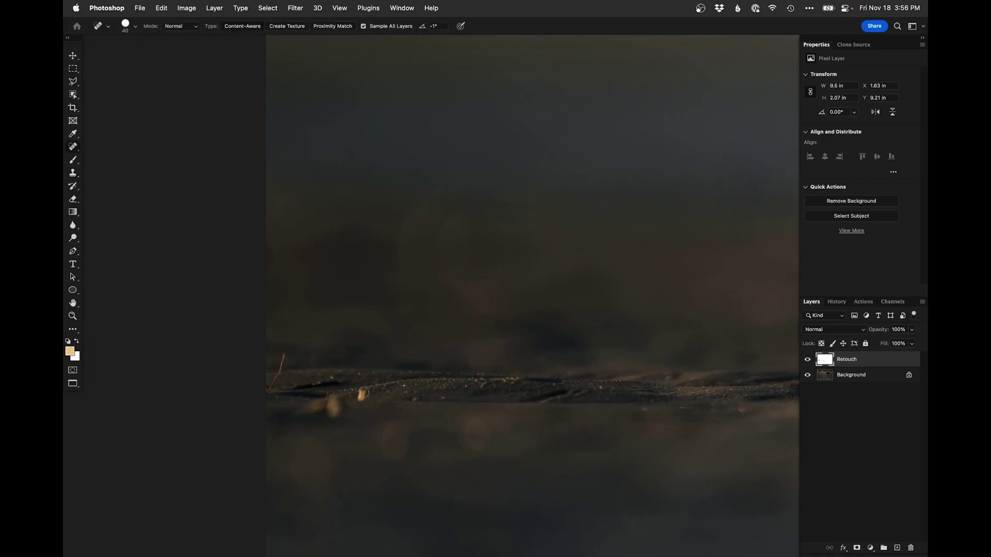
pyautogui.click(362, 396)
pyautogui.moveTo(286, 357); pyautogui.dragTo(264, 396)
pyautogui.press('d')
pyautogui.moveTo(338, 382); pyautogui.dragTo(291, 390)
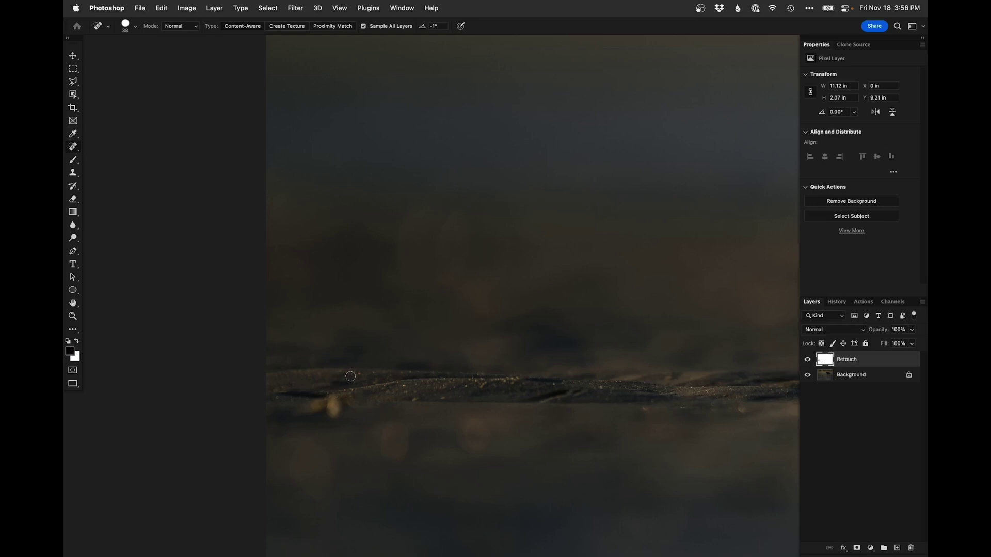
# - Clone dark sand over the blurred golden clump in front of the shoreline near the photo's left edge
pyautogui.press('s')
pyautogui.press('[')
pyautogui.press('[')
pyautogui.press('[')
pyautogui.keyDown('alt'); pyautogui.click(281, 413); pyautogui.keyUp('alt')
pyautogui.click(304, 409)
pyautogui.moveTo(304, 410)
pyautogui.mouseDown()
pyautogui.moveTo(342, 411)
pyautogui.moveTo(286, 414)
pyautogui.mouseUp()
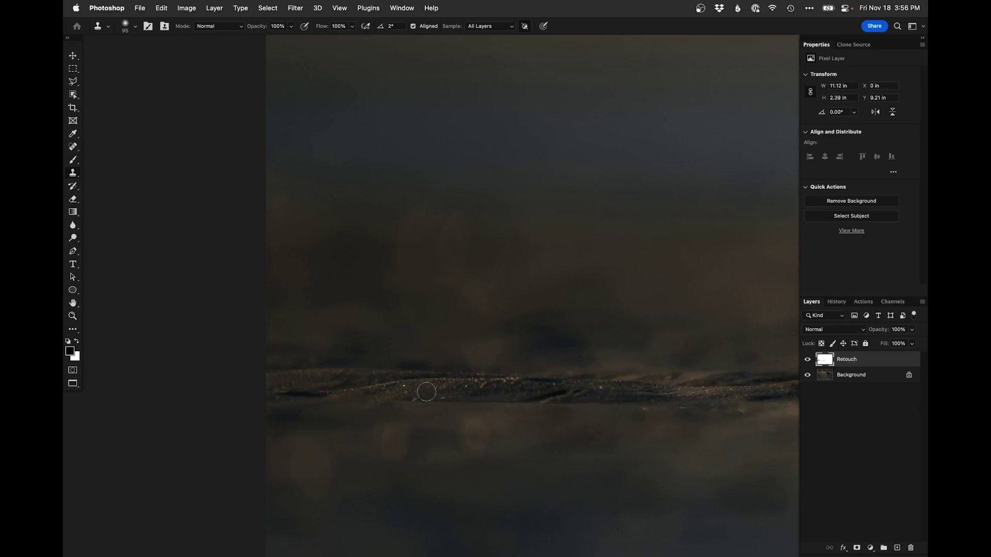
# - Clone out the blurred bright spot on the shoreline just left of the worm
pyautogui.press('j')
pyautogui.moveTo(673, 394); pyautogui.dragTo(217, 343)
pyautogui.moveTo(774, 415); pyautogui.dragTo(568, 367)
pyautogui.moveTo(403, 321); pyautogui.dragTo(369, 357)
pyautogui.press('s')
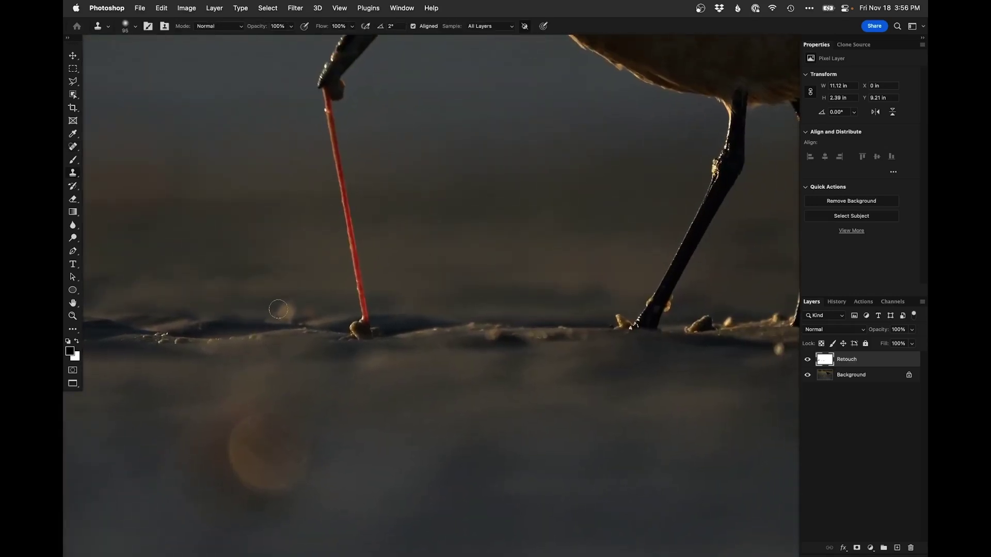
pyautogui.keyDown('alt'); pyautogui.click(263, 302); pyautogui.keyUp('alt')
pyautogui.moveTo(283, 306); pyautogui.dragTo(302, 309)
pyautogui.moveTo(529, 328); pyautogui.dragTo(243, 379)
pyautogui.moveTo(403, 367); pyautogui.dragTo(206, 377)
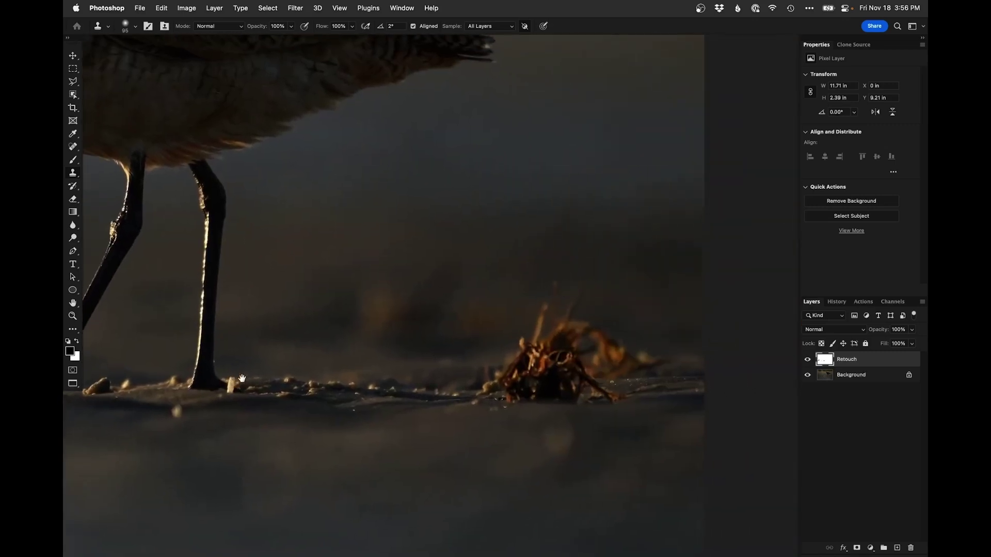
# - Clone out the faint blurred highlight in the foreground below the seaweed clump
pyautogui.moveTo(330, 411); pyautogui.dragTo(381, 339)
pyautogui.moveTo(589, 380)
pyautogui.mouseDown()
pyautogui.moveTo(609, 376)
pyautogui.moveTo(602, 385)
pyautogui.mouseUp()
pyautogui.keyDown('alt'); pyautogui.click(590, 380); pyautogui.keyUp('alt')
pyautogui.moveTo(581, 383); pyautogui.dragTo(568, 466)
# - Clone smooth background over the blurred orange patches between the bird's rear leg and the seaweed clump
pyautogui.keyDown('alt'); pyautogui.click(377, 328); pyautogui.keyUp('alt')
pyautogui.moveTo(398, 328)
pyautogui.mouseDown()
pyautogui.moveTo(414, 299)
pyautogui.moveTo(431, 299)
pyautogui.moveTo(426, 332)
pyautogui.moveTo(440, 324)
pyautogui.moveTo(454, 348)
pyautogui.moveTo(443, 351)
pyautogui.moveTo(445, 334)
pyautogui.moveTo(487, 276)
pyautogui.moveTo(505, 268)
pyautogui.moveTo(496, 296)
pyautogui.moveTo(445, 341)
pyautogui.moveTo(452, 332)
pyautogui.moveTo(415, 304)
pyautogui.moveTo(511, 326)
pyautogui.mouseUp()
pyautogui.keyDown('alt'); pyautogui.click(399, 324); pyautogui.keyUp('alt')
pyautogui.click(437, 328)
pyautogui.keyDown('alt'); pyautogui.click(463, 355); pyautogui.keyUp('alt')
pyautogui.click(451, 350)
pyautogui.keyDown('alt'); pyautogui.click(422, 313); pyautogui.keyUp('alt')
pyautogui.keyDown('alt'); pyautogui.click(482, 317); pyautogui.keyUp('alt')
pyautogui.keyDown('alt'); pyautogui.click(527, 320); pyautogui.keyUp('alt')
pyautogui.moveTo(545, 315); pyautogui.dragTo(483, 330)
pyautogui.keyDown('alt'); pyautogui.click(463, 308); pyautogui.keyUp('alt')
pyautogui.moveTo(476, 287)
pyautogui.mouseDown()
pyautogui.moveTo(547, 294)
pyautogui.moveTo(571, 241)
pyautogui.moveTo(595, 237)
pyautogui.moveTo(583, 259)
pyautogui.mouseUp()
# - Add a second Retouch layer above the first and clone background and shoreline over most of the seaweed clump
pyautogui.press('alt+shift+super+n')
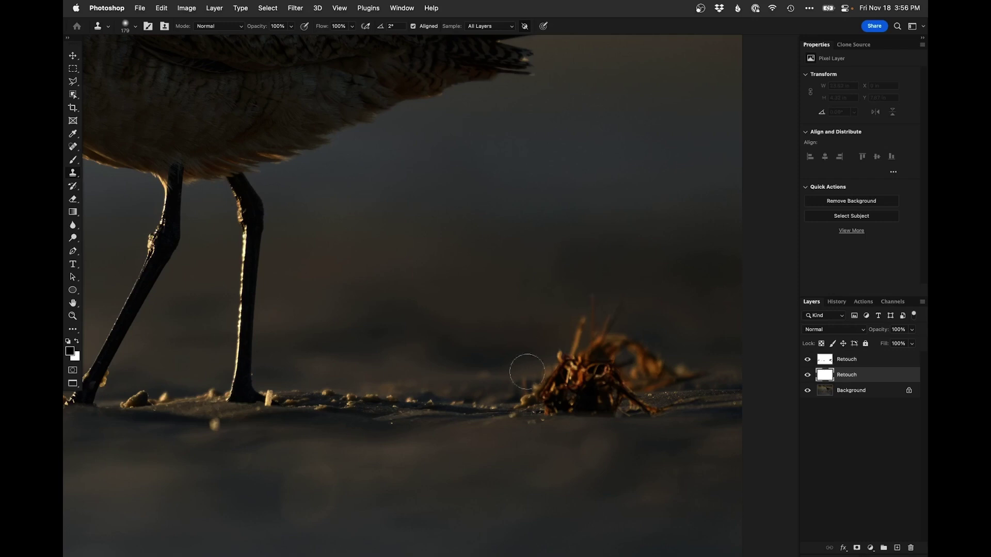
pyautogui.press('super+]')
pyautogui.keyDown('ctrl'); pyautogui.keyDown('alt'); pyautogui.moveTo(554, 385); pyautogui.dragTo(543, 385); pyautogui.keyUp('alt'); pyautogui.keyUp('ctrl')
pyautogui.moveTo(555, 390); pyautogui.dragTo(474, 374)
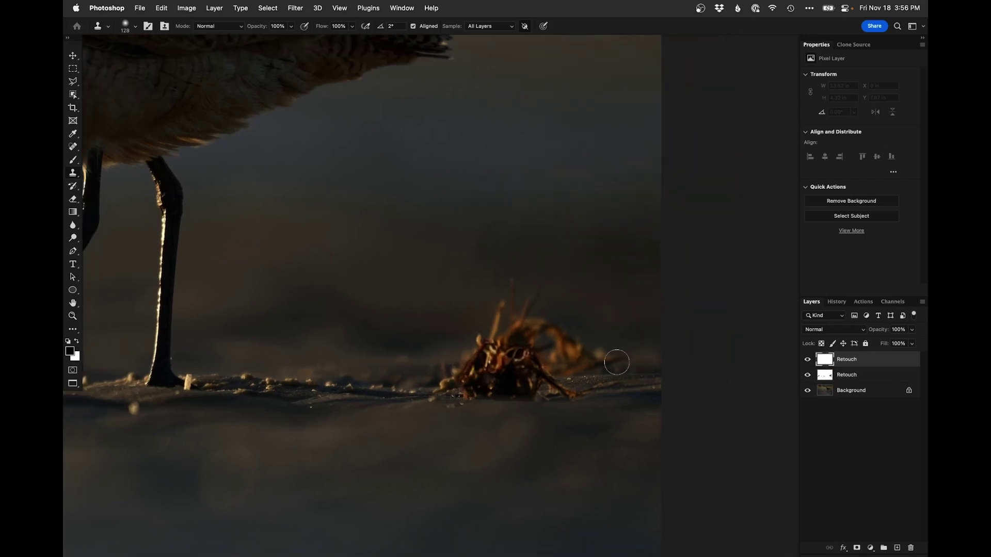
pyautogui.moveTo(615, 362)
pyautogui.mouseDown()
pyautogui.moveTo(560, 359)
pyautogui.moveTo(581, 334)
pyautogui.moveTo(564, 332)
pyautogui.moveTo(518, 372)
pyautogui.moveTo(491, 369)
pyautogui.moveTo(544, 358)
pyautogui.moveTo(443, 387)
pyautogui.moveTo(480, 370)
pyautogui.mouseUp()
pyautogui.moveTo(553, 324)
pyautogui.mouseDown()
pyautogui.moveTo(513, 314)
pyautogui.moveTo(511, 347)
pyautogui.moveTo(509, 334)
pyautogui.moveTo(481, 354)
pyautogui.moveTo(478, 344)
pyautogui.moveTo(420, 376)
pyautogui.mouseUp()
pyautogui.keyDown('ctrl'); pyautogui.keyDown('alt'); pyautogui.moveTo(562, 404); pyautogui.dragTo(541, 403); pyautogui.keyUp('alt'); pyautogui.keyUp('ctrl')
pyautogui.click(561, 395)
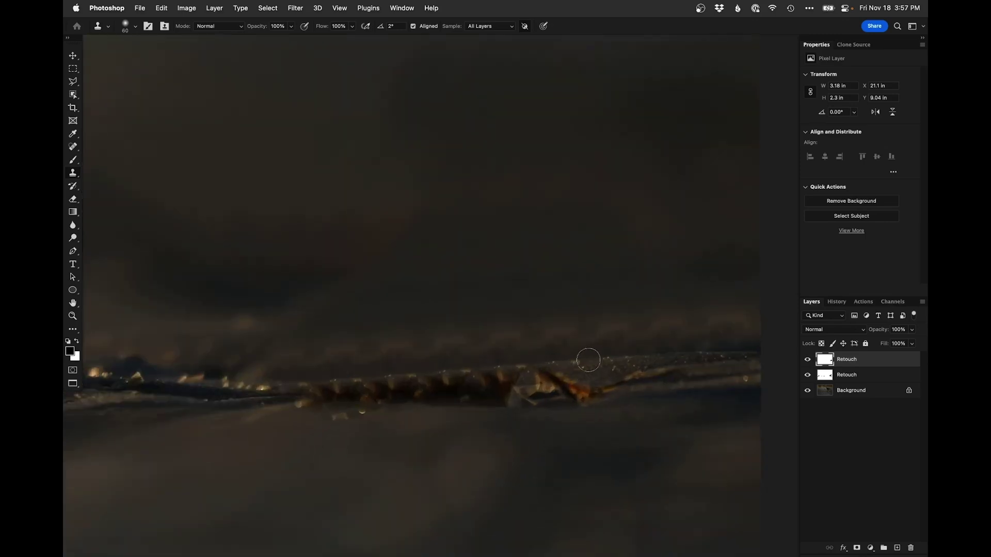
# - Clone speckled sand over the remaining orange strands at the right end of the seaweed clump
pyautogui.keyDown('alt'); pyautogui.click(595, 365); pyautogui.keyUp('alt')
pyautogui.moveTo(573, 371)
pyautogui.mouseDown()
pyautogui.moveTo(554, 378)
pyautogui.moveTo(589, 387)
pyautogui.moveTo(556, 396)
pyautogui.moveTo(538, 387)
pyautogui.moveTo(515, 412)
pyautogui.moveTo(530, 399)
pyautogui.mouseUp()
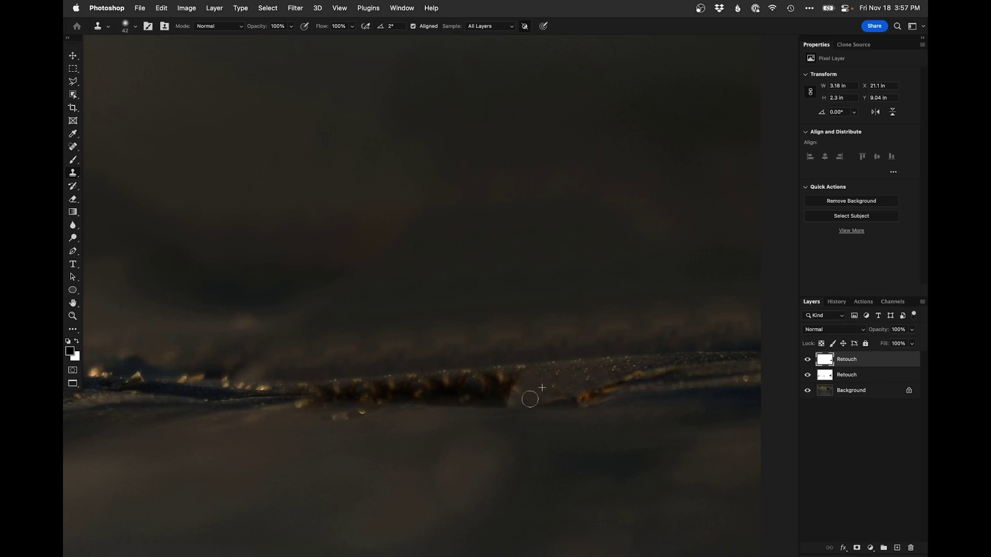
pyautogui.moveTo(562, 397)
pyautogui.mouseDown()
pyautogui.moveTo(591, 385)
pyautogui.moveTo(653, 382)
pyautogui.moveTo(604, 387)
pyautogui.mouseUp()
pyautogui.keyDown('alt'); pyautogui.click(652, 382); pyautogui.keyUp('alt')
# - Smooth the blurred background above the removed seaweed by cloning nearby tones with a larger brush
pyautogui.press(']')
pyautogui.press(']')
pyautogui.keyDown('alt'); pyautogui.click(494, 344); pyautogui.keyUp('alt')
pyautogui.moveTo(561, 342)
pyautogui.mouseDown()
pyautogui.moveTo(527, 339)
pyautogui.moveTo(663, 334)
pyautogui.mouseUp()
pyautogui.moveTo(464, 355)
pyautogui.mouseDown()
pyautogui.moveTo(510, 343)
pyautogui.moveTo(381, 356)
pyautogui.mouseUp()
pyautogui.moveTo(504, 293); pyautogui.dragTo(528, 292)
pyautogui.keyDown('alt'); pyautogui.click(480, 268); pyautogui.keyUp('alt')
pyautogui.moveTo(405, 280); pyautogui.dragTo(301, 265)
pyautogui.keyDown('alt'); pyautogui.click(279, 249); pyautogui.keyUp('alt')
pyautogui.moveTo(351, 244); pyautogui.dragTo(382, 232)
pyautogui.keyDown('alt'); pyautogui.click(260, 165); pyautogui.keyUp('alt')
pyautogui.moveTo(286, 189)
pyautogui.mouseDown()
pyautogui.moveTo(226, 191)
pyautogui.moveTo(285, 199)
pyautogui.mouseUp()
pyautogui.moveTo(392, 251); pyautogui.dragTo(565, 253)
pyautogui.keyDown('alt'); pyautogui.click(416, 284); pyautogui.keyUp('alt')
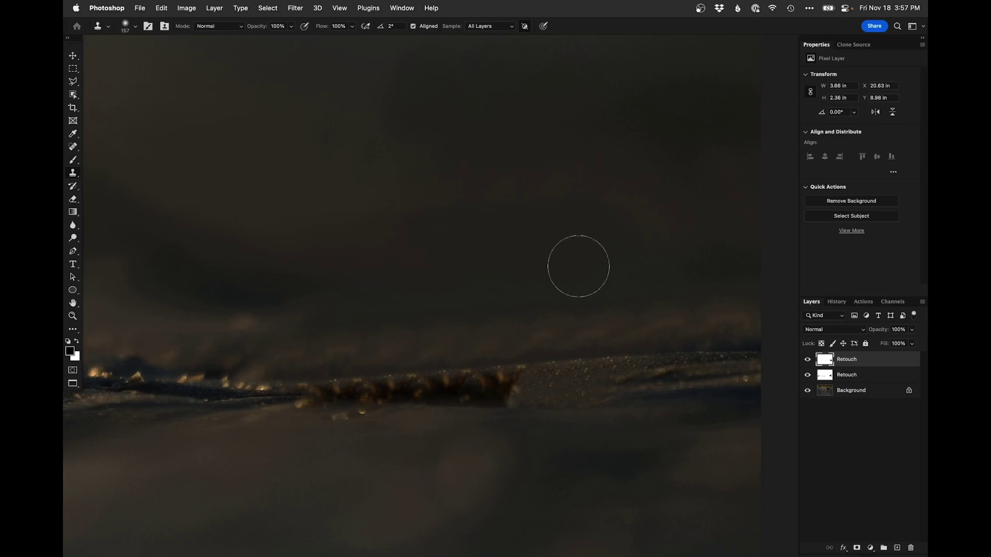
# - Clone away the repeating smudges just above the shoreline with a smaller brush
pyautogui.press('[')
pyautogui.press('[')
pyautogui.press('[')
pyautogui.press('[')
pyautogui.keyDown('alt'); pyautogui.click(468, 342); pyautogui.keyUp('alt')
pyautogui.moveTo(416, 347)
pyautogui.mouseDown()
pyautogui.moveTo(385, 348)
pyautogui.moveTo(569, 319)
pyautogui.mouseUp()
pyautogui.moveTo(703, 316)
pyautogui.mouseDown()
pyautogui.moveTo(493, 340)
pyautogui.moveTo(589, 368)
pyautogui.moveTo(562, 378)
pyautogui.mouseUp()
# - Clone speckled sand over the dark seaweed remnants along the shoreline
pyautogui.moveTo(547, 364); pyautogui.dragTo(441, 382)
pyautogui.moveTo(522, 385)
pyautogui.mouseDown()
pyautogui.moveTo(557, 380)
pyautogui.moveTo(520, 386)
pyautogui.mouseUp()
pyautogui.click(518, 380)
pyautogui.moveTo(515, 386)
pyautogui.mouseDown()
pyautogui.moveTo(474, 389)
pyautogui.moveTo(518, 392)
pyautogui.moveTo(497, 398)
pyautogui.moveTo(417, 394)
pyautogui.moveTo(424, 387)
pyautogui.moveTo(310, 396)
pyautogui.mouseUp()
pyautogui.press('space')
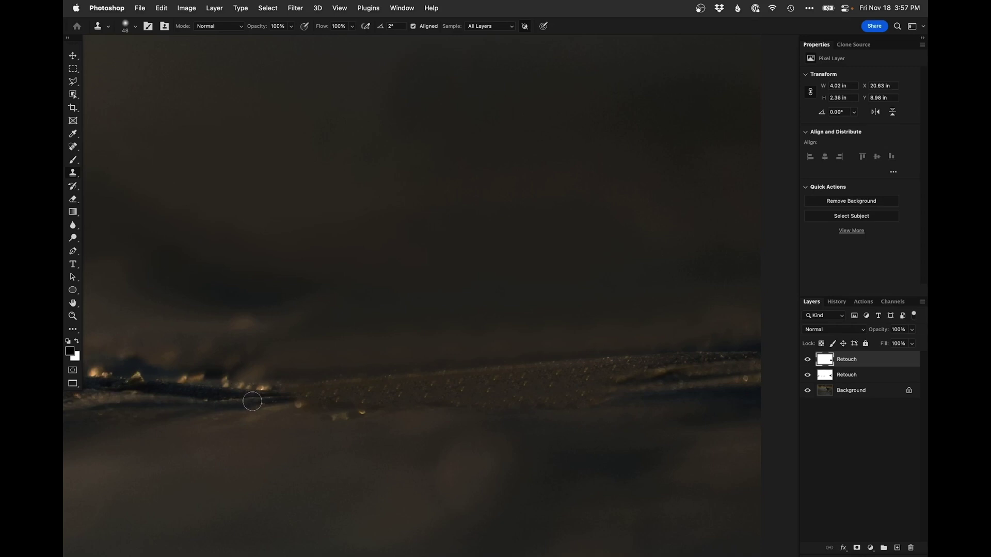
# - Blend the left end of the cloned sand into the original shoreline with short clone strokes
pyautogui.moveTo(274, 397); pyautogui.dragTo(302, 390)
pyautogui.press('super+z')
pyautogui.moveTo(290, 395); pyautogui.dragTo(323, 388)
pyautogui.moveTo(285, 393)
pyautogui.mouseDown()
pyautogui.moveTo(454, 393)
pyautogui.moveTo(386, 388)
pyautogui.mouseUp()
pyautogui.keyDown('alt'); pyautogui.click(323, 387); pyautogui.keyUp('alt')
pyautogui.moveTo(283, 389); pyautogui.dragTo(307, 387)
# - Clone soft background tones over the uneven areas above the rebuilt shoreline, varying the brush size
pyautogui.moveTo(355, 418)
pyautogui.mouseDown()
pyautogui.moveTo(479, 406)
pyautogui.moveTo(437, 384)
pyautogui.moveTo(271, 374)
pyautogui.mouseUp()
pyautogui.keyDown('alt'); pyautogui.click(432, 364); pyautogui.keyUp('alt')
pyautogui.press('[')
pyautogui.press('[')
pyautogui.press('[')
pyautogui.moveTo(295, 332); pyautogui.dragTo(312, 316)
pyautogui.moveTo(388, 323)
pyautogui.mouseDown()
pyautogui.moveTo(381, 296)
pyautogui.moveTo(381, 344)
pyautogui.moveTo(530, 348)
pyautogui.mouseUp()
pyautogui.press(']')
pyautogui.press(']')
pyautogui.press(']')
pyautogui.press(']')
pyautogui.press(']')
pyautogui.moveTo(593, 256); pyautogui.dragTo(550, 272)
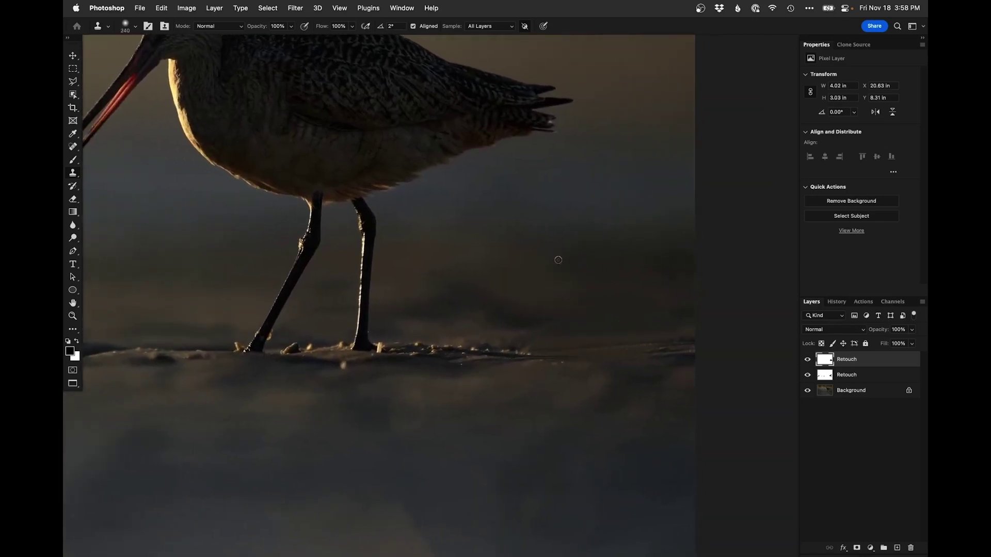
# - Even out the background below the bird's tail by cloning from several nearby sample points
pyautogui.keyDown('alt'); pyautogui.click(602, 310); pyautogui.keyUp('alt')
pyautogui.moveTo(570, 303)
pyautogui.mouseDown()
pyautogui.moveTo(526, 291)
pyautogui.moveTo(516, 300)
pyautogui.mouseUp()
pyautogui.rightClick(548, 284)
pyautogui.moveTo(590, 307)
pyautogui.mouseDown()
pyautogui.moveTo(595, 287)
pyautogui.moveTo(658, 290)
pyautogui.mouseUp()
pyautogui.click(551, 262)
pyautogui.keyDown('alt'); pyautogui.click(545, 274); pyautogui.keyUp('alt')
pyautogui.keyDown('alt'); pyautogui.click(579, 253); pyautogui.keyUp('alt')
pyautogui.moveTo(637, 251); pyautogui.dragTo(535, 247)
# - Clone over the remaining tonal patches around the rebuilt shoreline near the photo's right edge
pyautogui.keyDown('ctrl'); pyautogui.keyDown('alt'); pyautogui.moveTo(607, 336); pyautogui.dragTo(579, 336); pyautogui.keyUp('alt'); pyautogui.keyUp('ctrl')
pyautogui.press('[')
pyautogui.press('[')
pyautogui.press('super+minus')
pyautogui.press('super+minus')
pyautogui.press('super+minus')
pyautogui.press('super+minus')
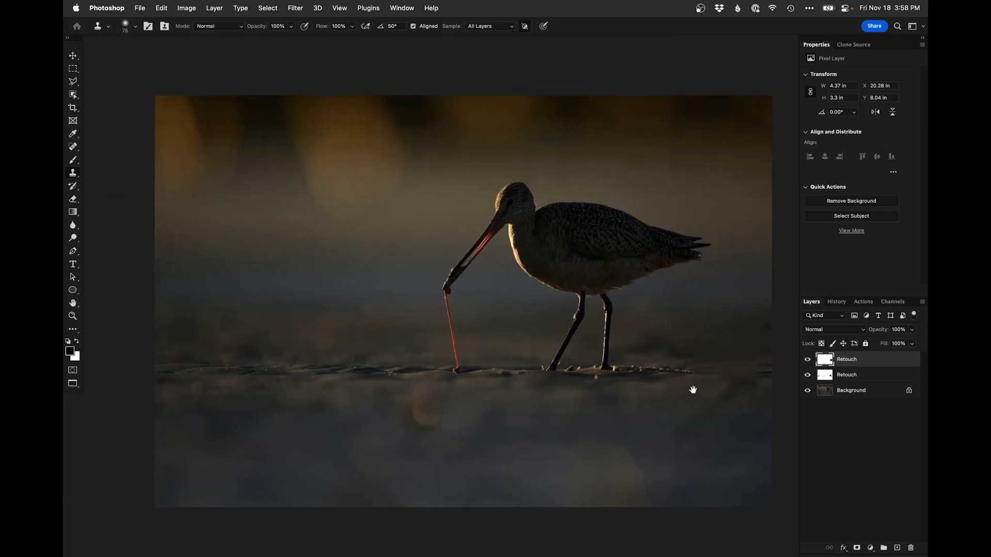
pyautogui.moveTo(690, 358); pyautogui.dragTo(679, 361)
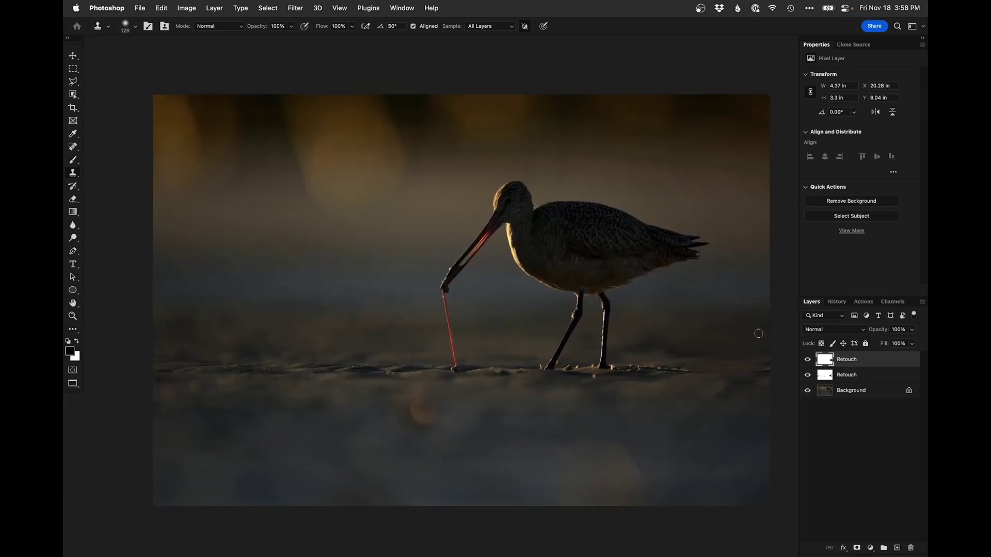
pyautogui.moveTo(698, 354)
pyautogui.mouseDown()
pyautogui.moveTo(654, 351)
pyautogui.moveTo(686, 345)
pyautogui.moveTo(666, 345)
pyautogui.moveTo(654, 328)
pyautogui.moveTo(582, 367)
pyautogui.mouseUp()
pyautogui.keyDown('alt'); pyautogui.click(583, 366); pyautogui.keyUp('alt')
pyautogui.moveTo(564, 423); pyautogui.dragTo(612, 422)
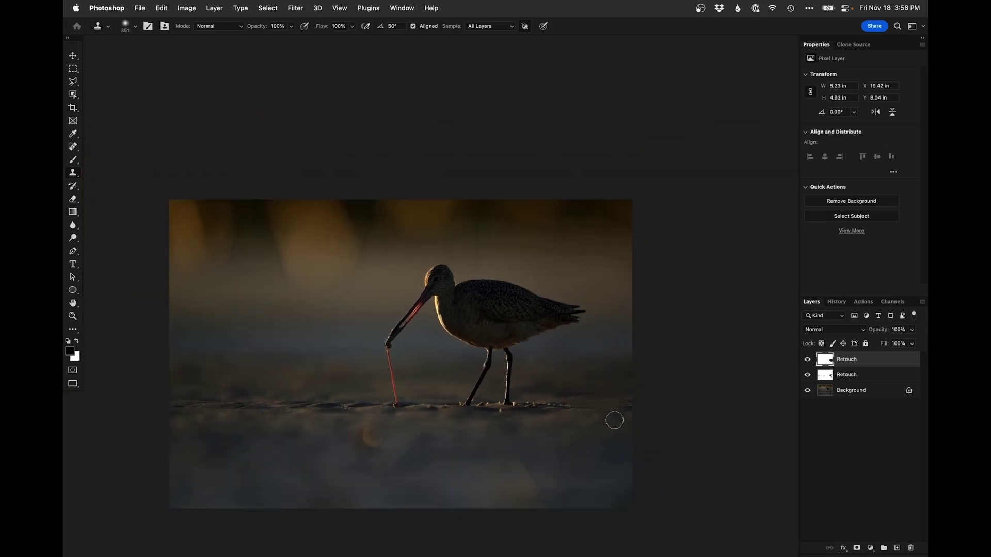
pyautogui.moveTo(618, 377); pyautogui.dragTo(622, 372)
pyautogui.moveTo(578, 387); pyautogui.dragTo(617, 373)
# - Compare the photo with and without the upper Retouch layer and leave that layer hidden
pyautogui.click(807, 360)
pyautogui.click(807, 360)
pyautogui.click(807, 360)
pyautogui.click(807, 360)
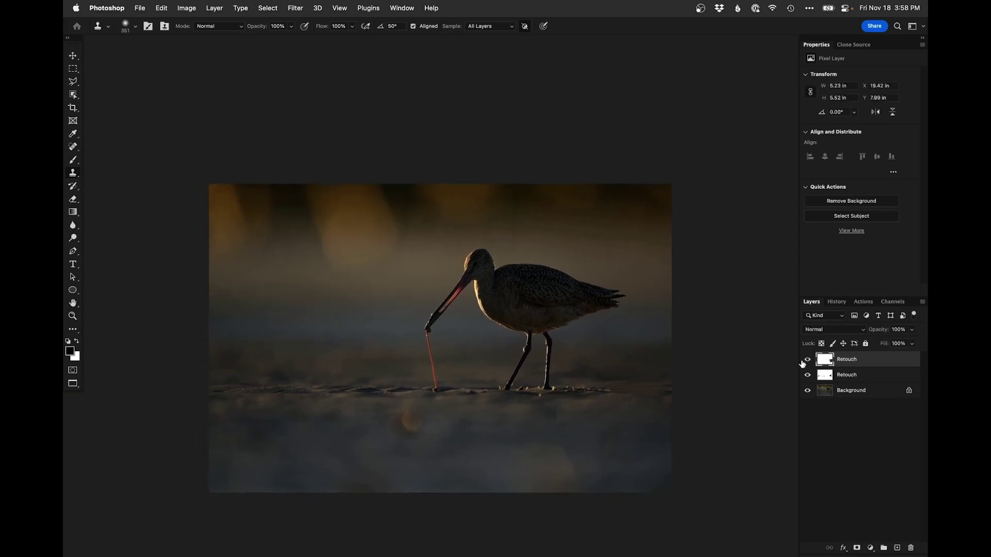
pyautogui.moveTo(520, 369); pyautogui.dragTo(518, 368)
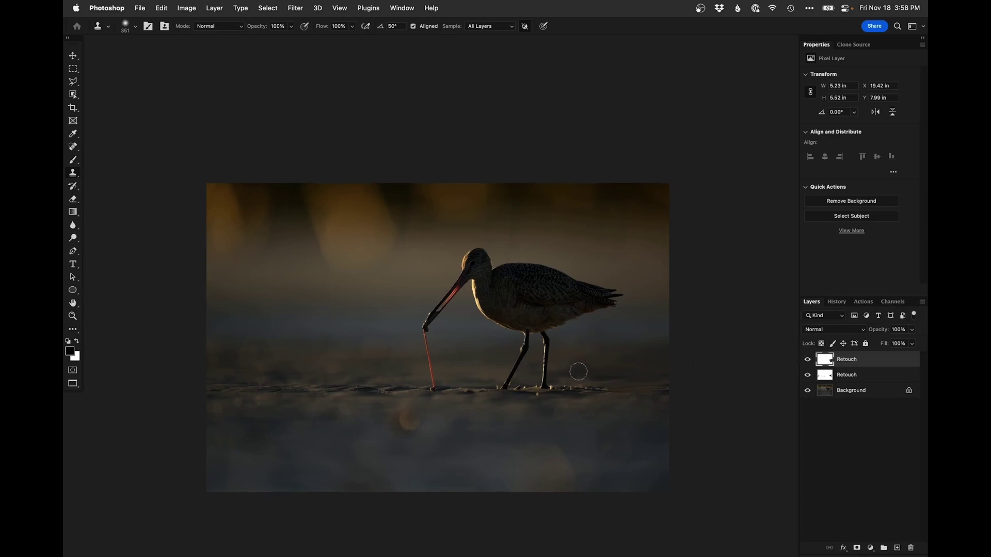
pyautogui.click(808, 359)
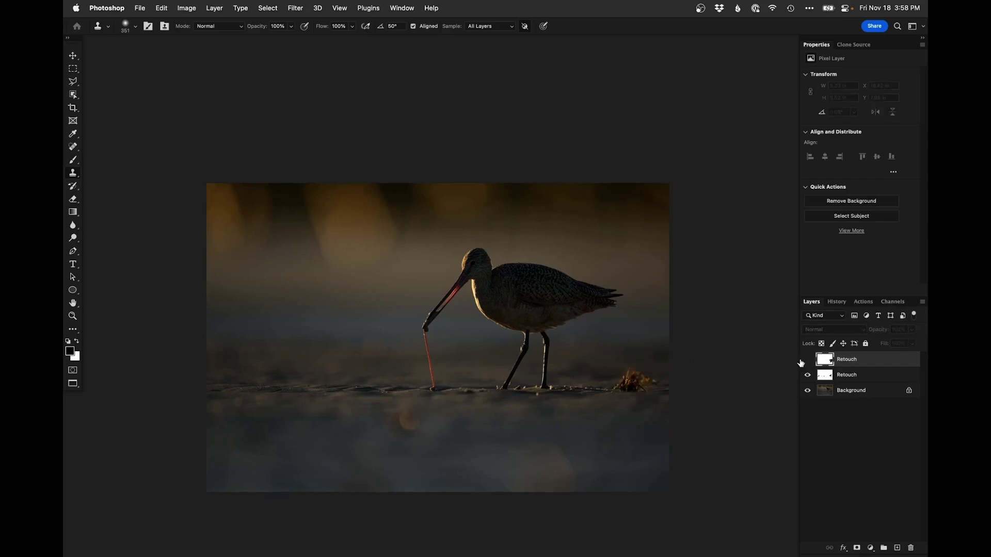
pyautogui.click(806, 360)
pyautogui.click(807, 360)
pyautogui.click(808, 360)
pyautogui.click(807, 360)
# - Clone out the orange bokeh circle and the blurred glow in the foreground on the lower Retouch layer
pyautogui.click(825, 376)
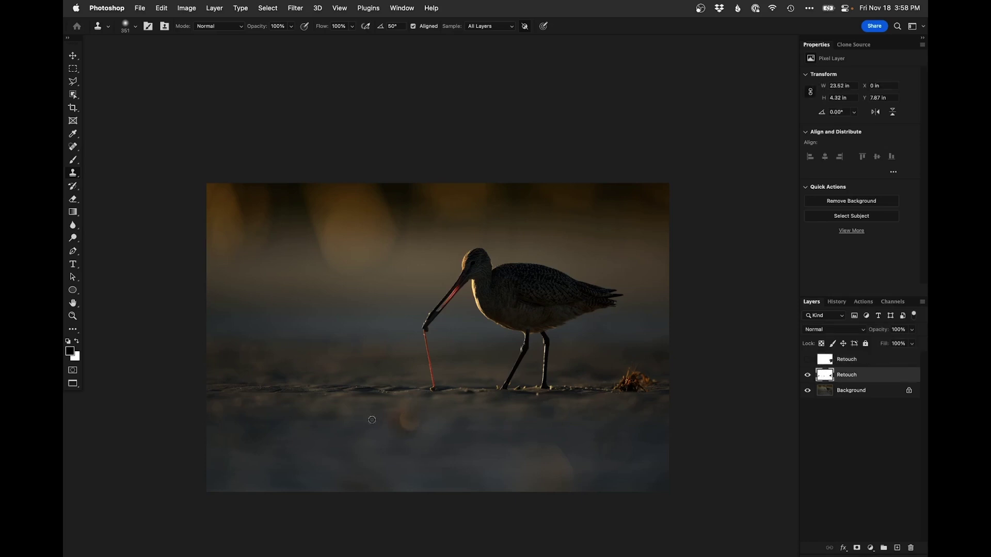
pyautogui.moveTo(387, 427); pyautogui.dragTo(413, 438)
pyautogui.keyDown('alt'); pyautogui.click(606, 443); pyautogui.keyUp('alt')
pyautogui.press(']')
pyautogui.press(']')
pyautogui.press(']')
pyautogui.press(']')
pyautogui.moveTo(582, 454)
pyautogui.mouseDown()
pyautogui.moveTo(557, 460)
pyautogui.moveTo(569, 460)
pyautogui.moveTo(570, 448)
pyautogui.moveTo(509, 466)
pyautogui.moveTo(558, 465)
pyautogui.moveTo(538, 473)
pyautogui.moveTo(510, 470)
pyautogui.mouseUp()
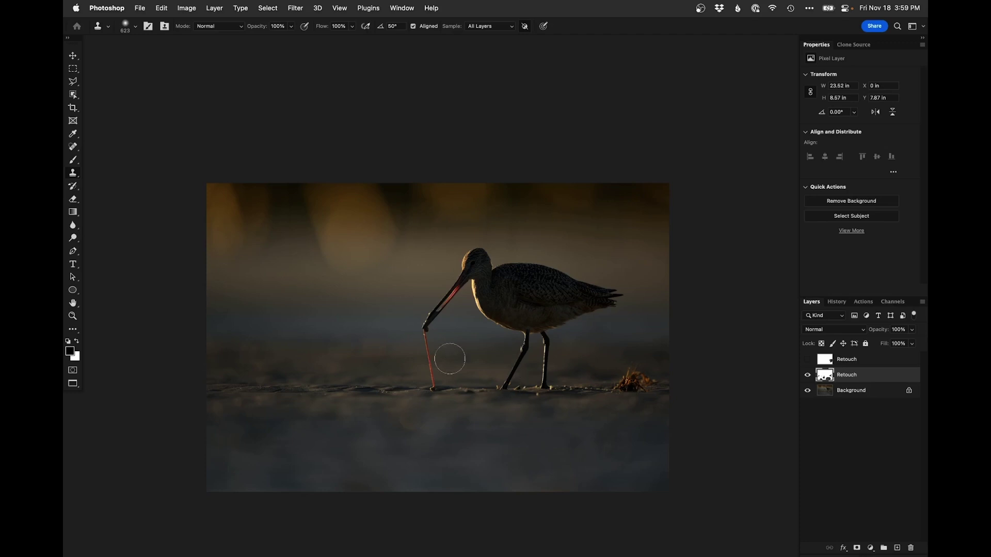
# - Add a darkening Curves layer above the visible Retouch layer with a point at input 184, output 160, and invert its mask
pyautogui.click(871, 551)
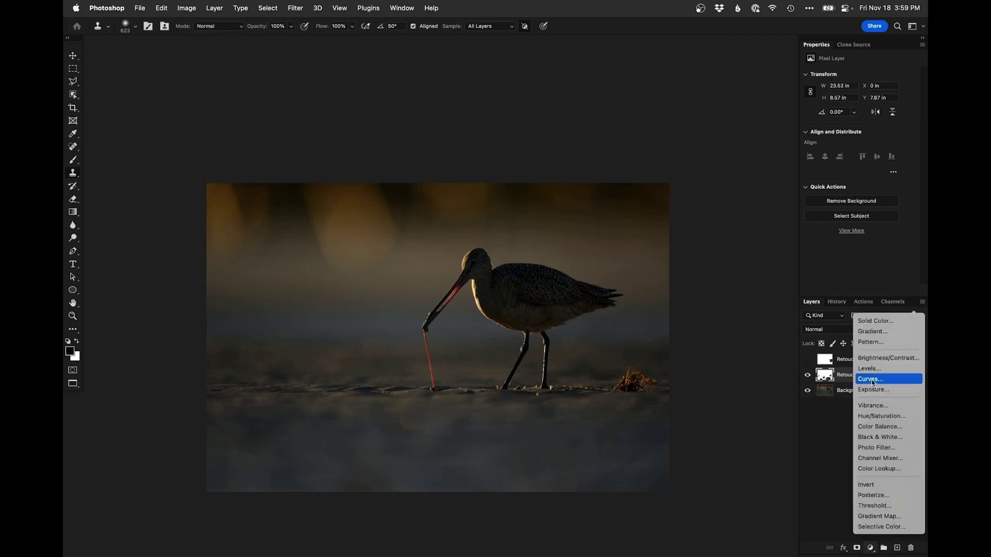
pyautogui.click(873, 380)
pyautogui.moveTo(884, 125); pyautogui.dragTo(887, 132)
pyautogui.press('super+i')
# - Paint the darkening Curves mask white with a very large soft brush across the top background, the foreground and the outer edges
pyautogui.press('b')
pyautogui.rightClick(684, 247)
pyautogui.click(687, 264)
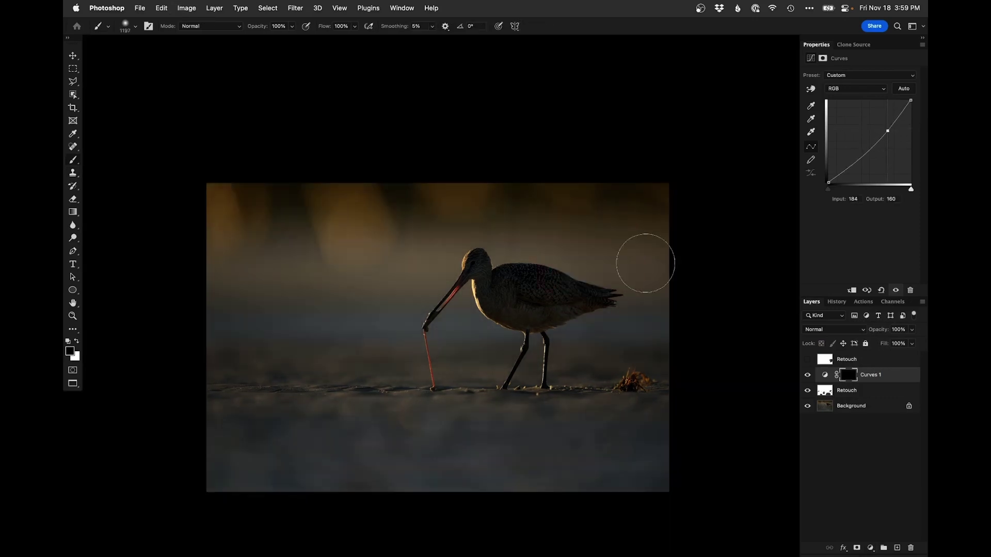
pyautogui.rightClick(695, 247)
pyautogui.click(722, 275)
pyautogui.moveTo(580, 261); pyautogui.dragTo(601, 259)
pyautogui.press('x')
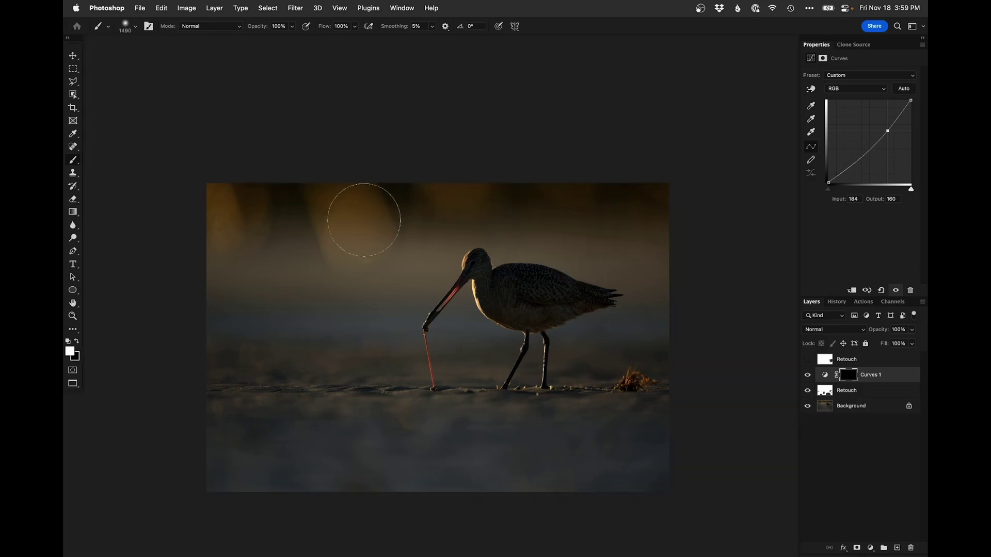
pyautogui.moveTo(398, 410); pyautogui.dragTo(414, 410)
pyautogui.moveTo(190, 452)
pyautogui.mouseDown()
pyautogui.moveTo(508, 463)
pyautogui.moveTo(606, 452)
pyautogui.moveTo(479, 466)
pyautogui.mouseUp()
pyautogui.moveTo(616, 392); pyautogui.dragTo(588, 394)
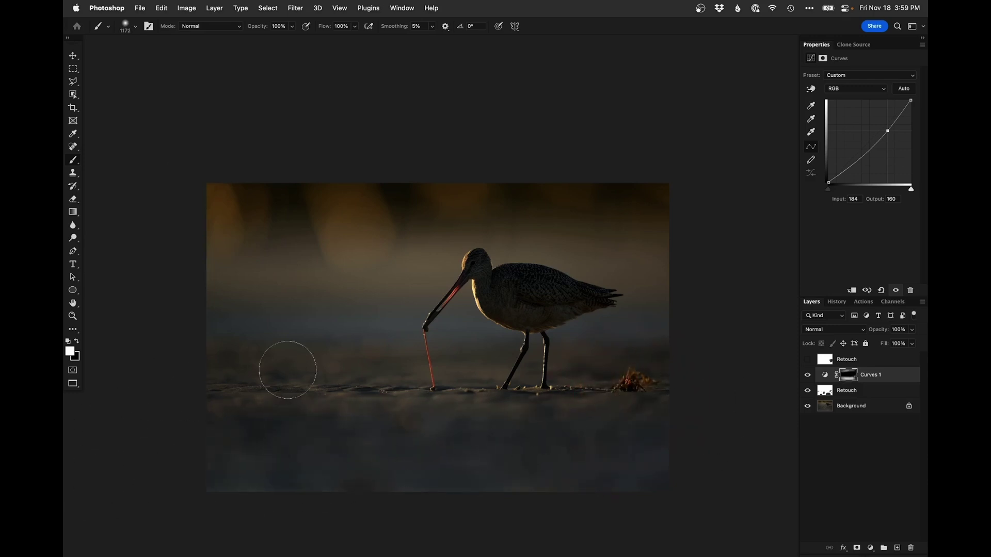
# - Add a second Curves layer that brightens the highlights, with a shadow point at input 51, output 73, and invert its mask
pyautogui.press('super+alt+m')
pyautogui.press('Return')
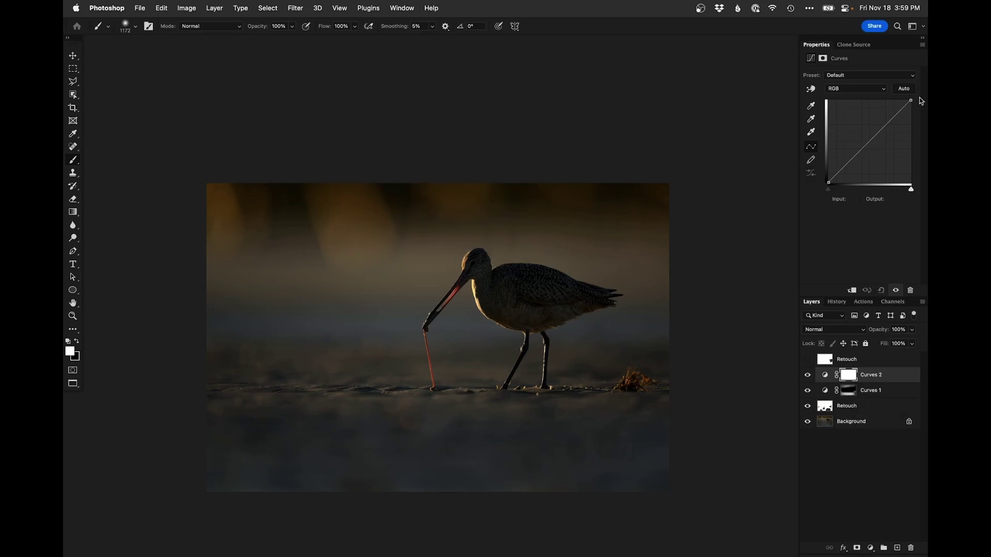
pyautogui.moveTo(887, 123); pyautogui.dragTo(877, 116)
pyautogui.click(844, 158)
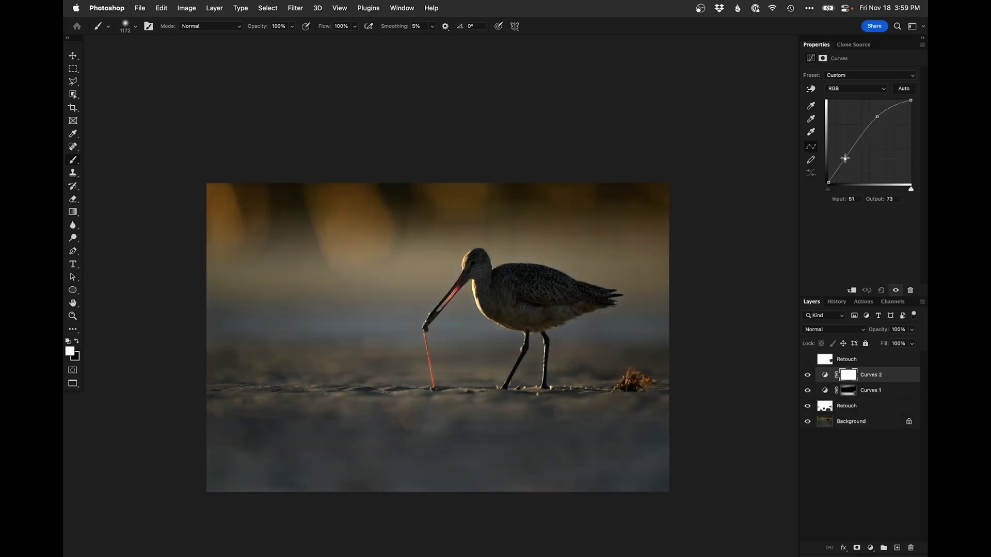
pyautogui.press('super+i')
# - Paint the brightening Curves mask white over the bird's head, neck and body with a soft brush of about 188 px
pyautogui.moveTo(438, 318)
pyautogui.mouseDown()
pyautogui.moveTo(478, 310)
pyautogui.moveTo(430, 294)
pyautogui.moveTo(483, 282)
pyautogui.moveTo(459, 288)
pyautogui.mouseUp()
pyautogui.moveTo(452, 255); pyautogui.dragTo(419, 291)
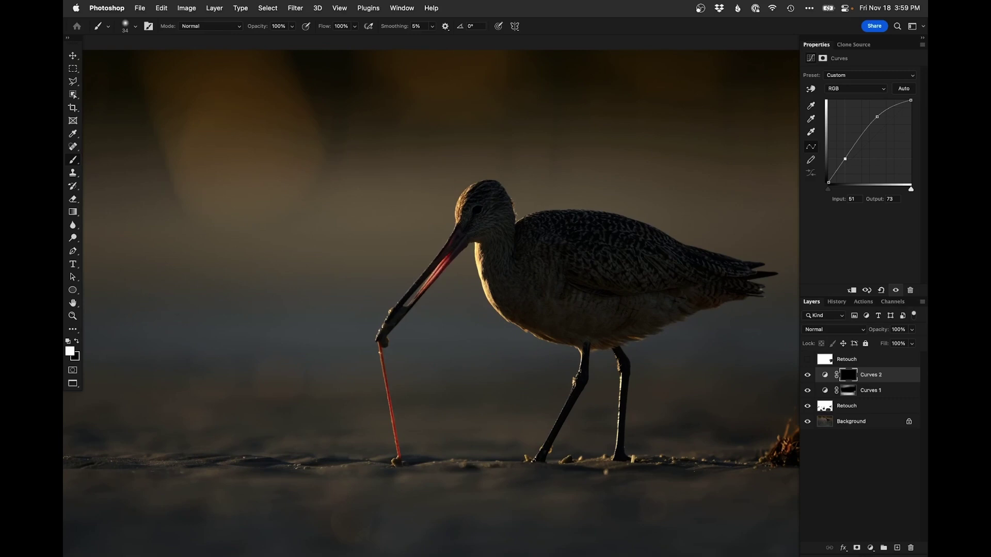
pyautogui.press(']')
pyautogui.press(']')
pyautogui.press(']')
pyautogui.press(']')
pyautogui.press(']')
pyautogui.press(']')
pyautogui.press(']')
pyautogui.moveTo(484, 217)
pyautogui.mouseDown()
pyautogui.moveTo(501, 223)
pyautogui.moveTo(500, 268)
pyautogui.mouseUp()
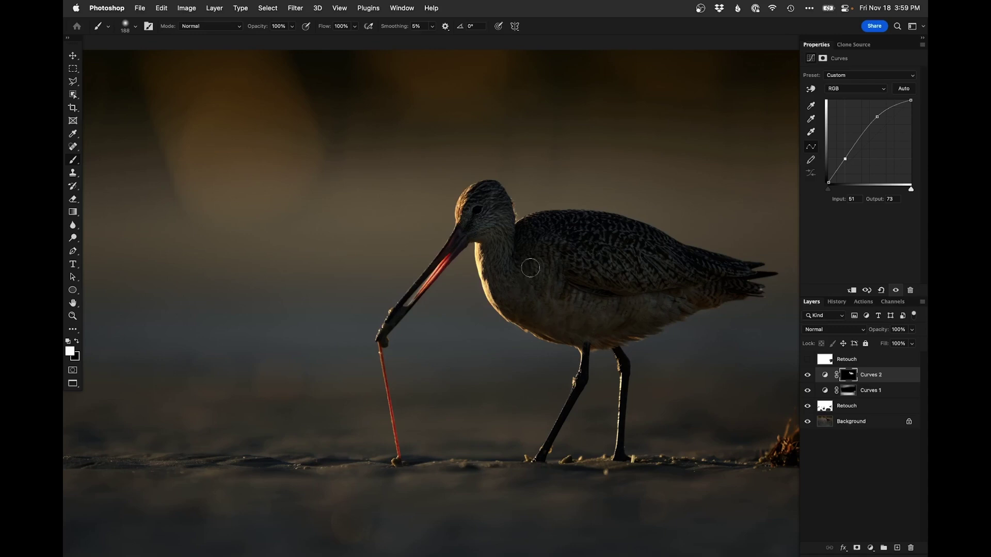
# - Brighten the red worm by painting a straight white line along it on the second Curves mask with a 30 px brush
pyautogui.keyDown('super'); pyautogui.click(385, 367); pyautogui.keyUp('super')
pyautogui.moveTo(381, 352)
pyautogui.mouseDown()
pyautogui.moveTo(363, 354)
pyautogui.moveTo(375, 334)
pyautogui.mouseUp()
pyautogui.rightClick(376, 344)
pyautogui.click(411, 433)
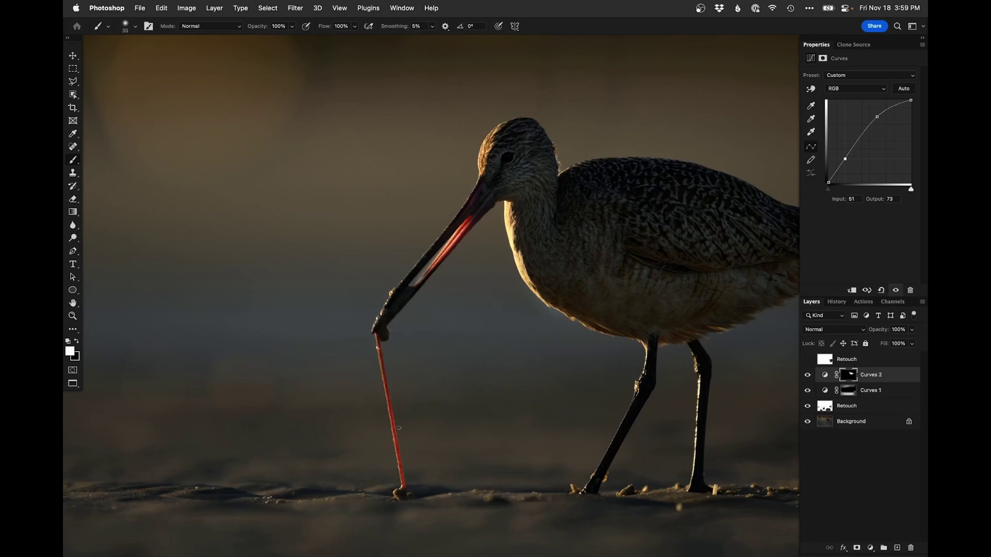
pyautogui.keyDown('shift'); pyautogui.click(403, 488); pyautogui.keyUp('shift')
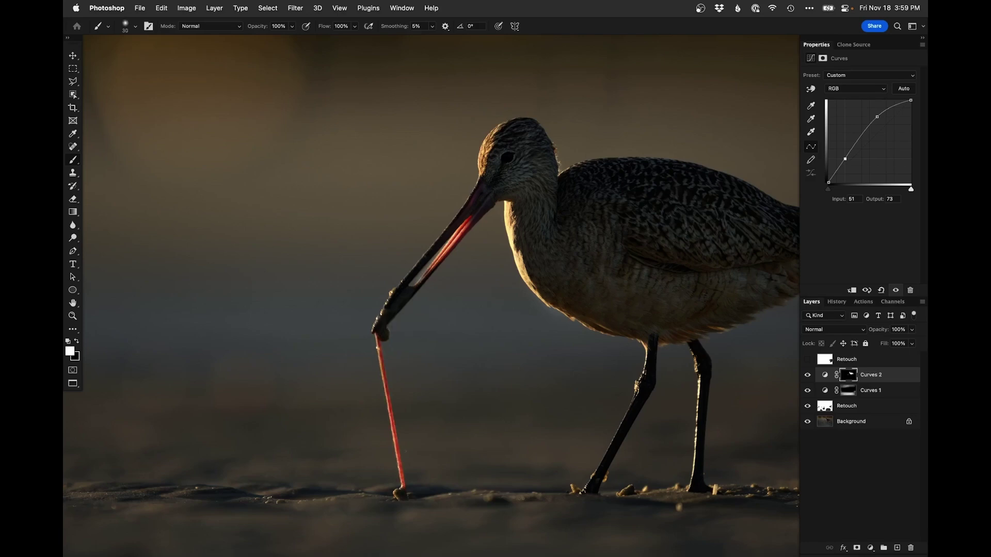
# - Compare the image with and without the brightening Curves layer, and the full edit against the Background layer
pyautogui.keyDown('alt'); pyautogui.click(393, 371); pyautogui.keyUp('alt')
pyautogui.keyDown('alt'); pyautogui.click(395, 371); pyautogui.keyUp('alt')
pyautogui.keyDown('alt'); pyautogui.click(402, 372); pyautogui.keyUp('alt')
pyautogui.moveTo(418, 385); pyautogui.dragTo(469, 354)
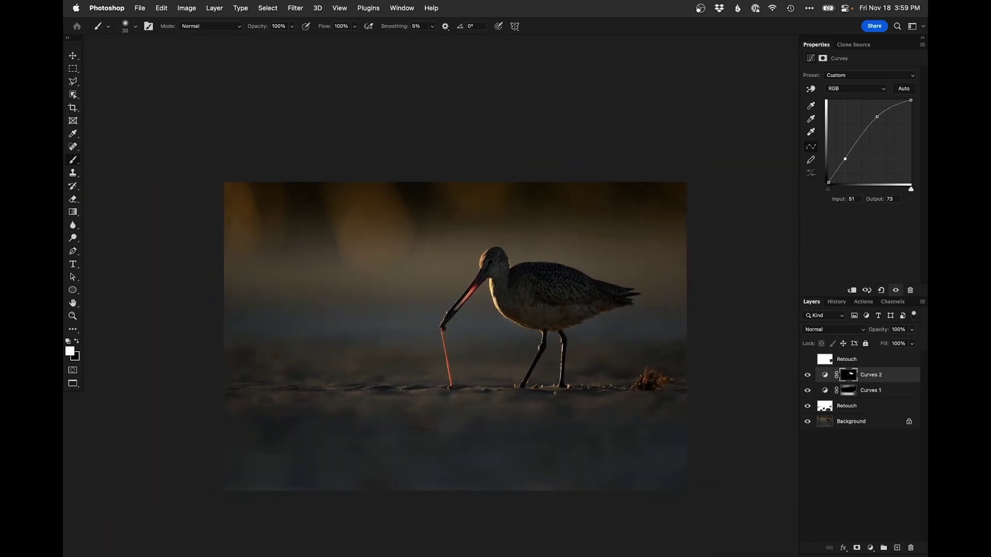
pyautogui.click(807, 375)
pyautogui.click(808, 375)
pyautogui.click(808, 375)
pyautogui.click(808, 375)
pyautogui.keyDown('alt'); pyautogui.click(808, 422); pyautogui.keyUp('alt')
pyautogui.keyDown('alt'); pyautogui.click(808, 422); pyautogui.keyUp('alt')
pyautogui.moveTo(515, 382); pyautogui.dragTo(522, 391)
pyautogui.press('super+0')
pyautogui.press('super+minus')
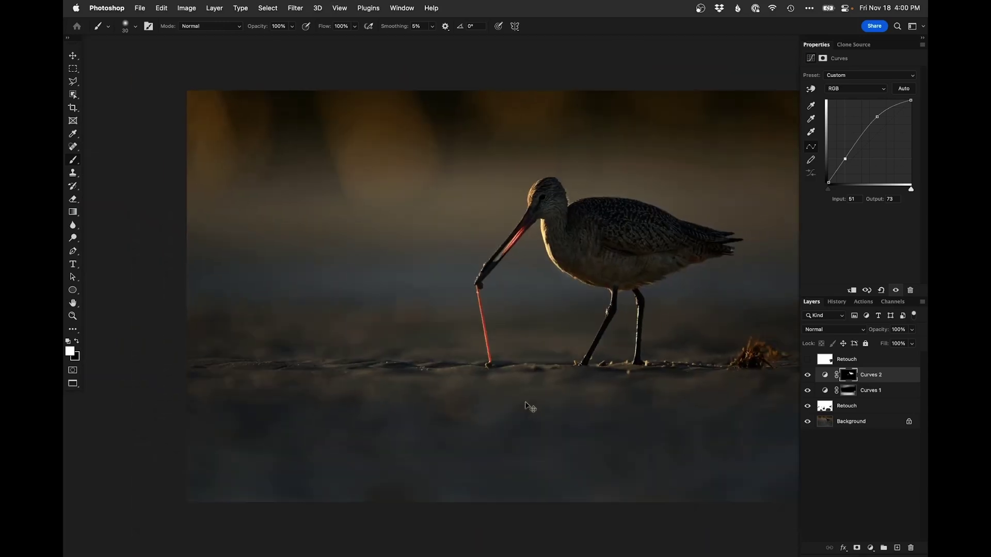
pyautogui.moveTo(671, 275); pyautogui.dragTo(639, 281)
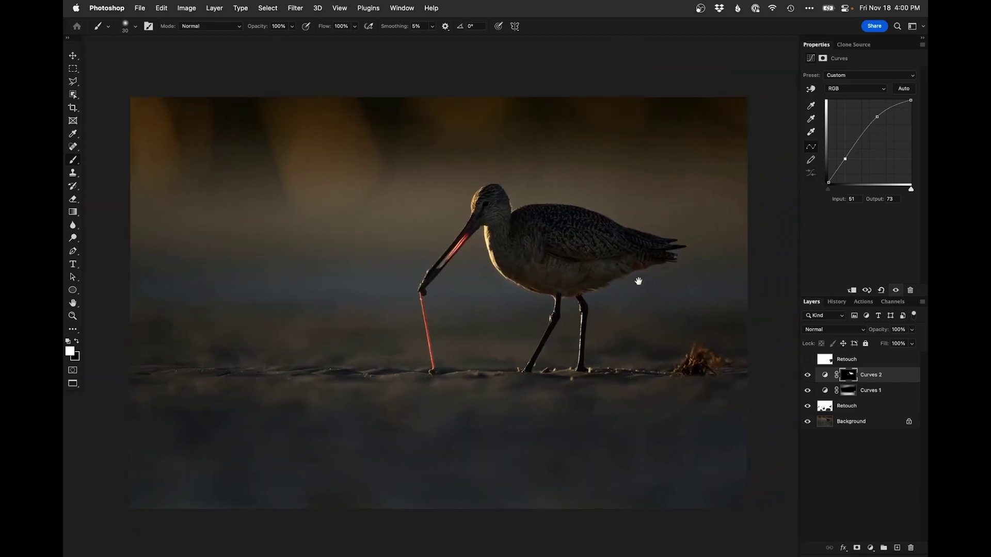
pyautogui.keyDown('alt'); pyautogui.click(808, 423); pyautogui.keyUp('alt')
pyautogui.keyDown('alt'); pyautogui.click(807, 422); pyautogui.keyUp('alt')
pyautogui.keyDown('alt'); pyautogui.click(808, 422); pyautogui.keyUp('alt')
pyautogui.keyDown('alt'); pyautogui.click(808, 421); pyautogui.keyUp('alt')
# - Reduce the brightening around the bird's head and neck by painting black on the second Curves layer's mask
pyautogui.click(848, 375)
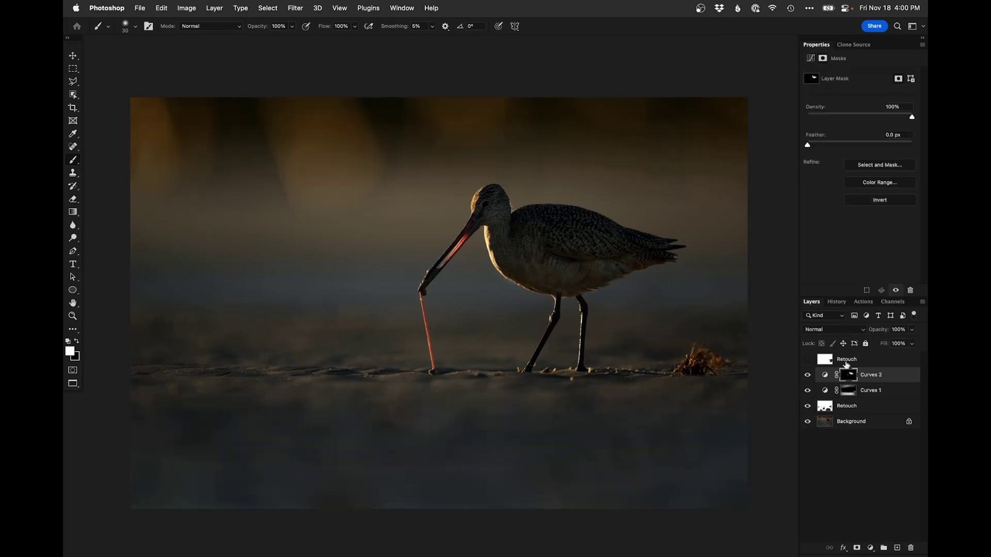
pyautogui.moveTo(489, 209)
pyautogui.mouseDown()
pyautogui.moveTo(497, 209)
pyautogui.moveTo(492, 198)
pyautogui.moveTo(496, 216)
pyautogui.mouseUp()
pyautogui.press('x')
pyautogui.rightClick(498, 230)
pyautogui.click(515, 317)
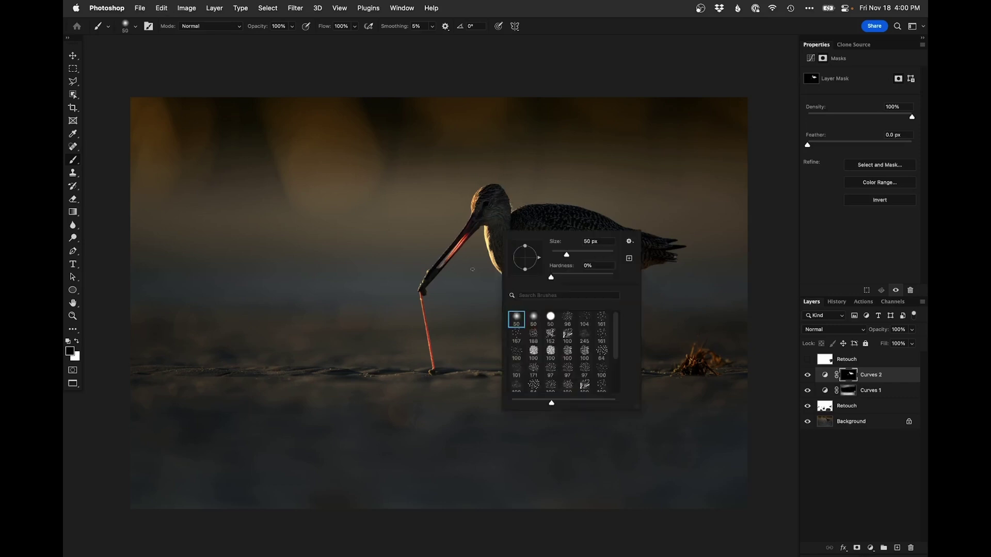
pyautogui.press('Escape')
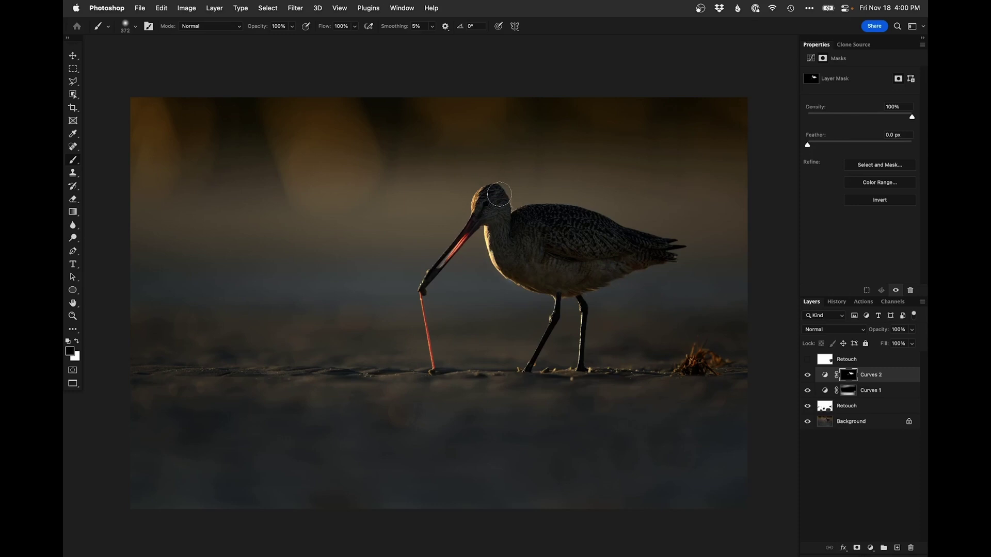
pyautogui.moveTo(504, 244); pyautogui.dragTo(500, 243)
# - Compare the full edit against the Background layer and save the document
pyautogui.press('space')
pyautogui.keyDown('alt'); pyautogui.click(808, 423); pyautogui.keyUp('alt')
pyautogui.keyDown('alt'); pyautogui.click(808, 423); pyautogui.keyUp('alt')
pyautogui.keyDown('alt'); pyautogui.click(807, 424); pyautogui.keyUp('alt')
pyautogui.keyDown('alt'); pyautogui.click(807, 423); pyautogui.keyUp('alt')
pyautogui.press('super+s')
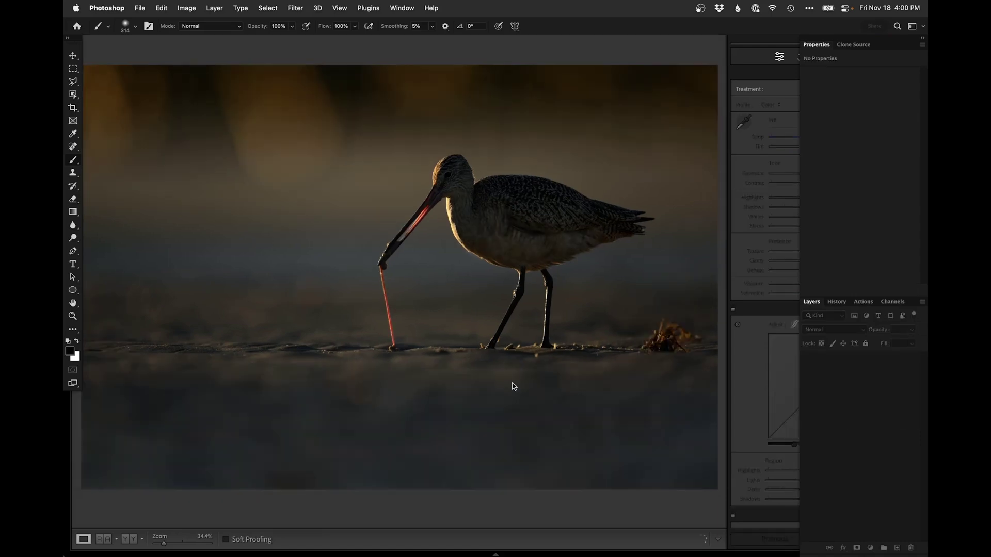
# - Switch to Lightroom Classic and reset all Develop adjustments on the raw file _DS97358.NEF
pyautogui.press('g')
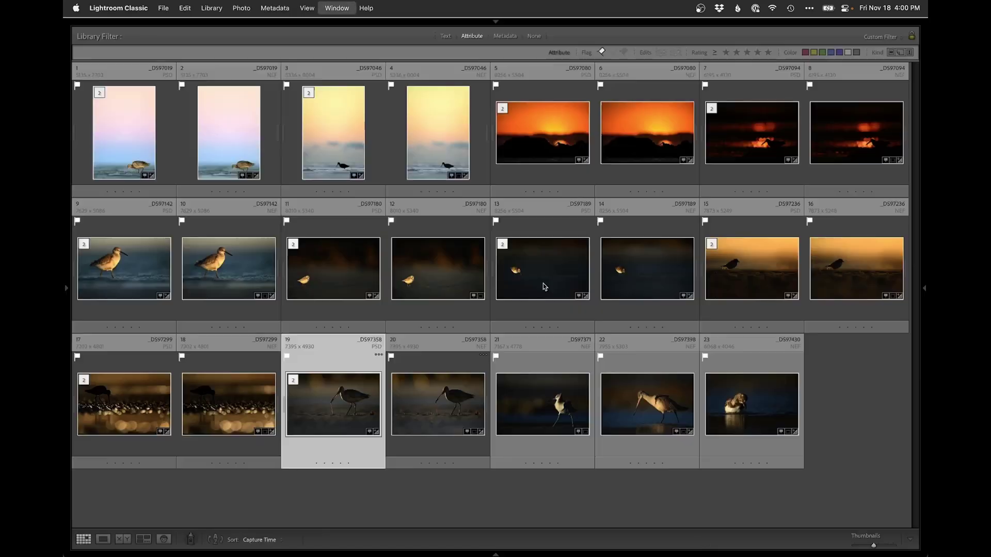
pyautogui.click(463, 394)
pyautogui.press('d')
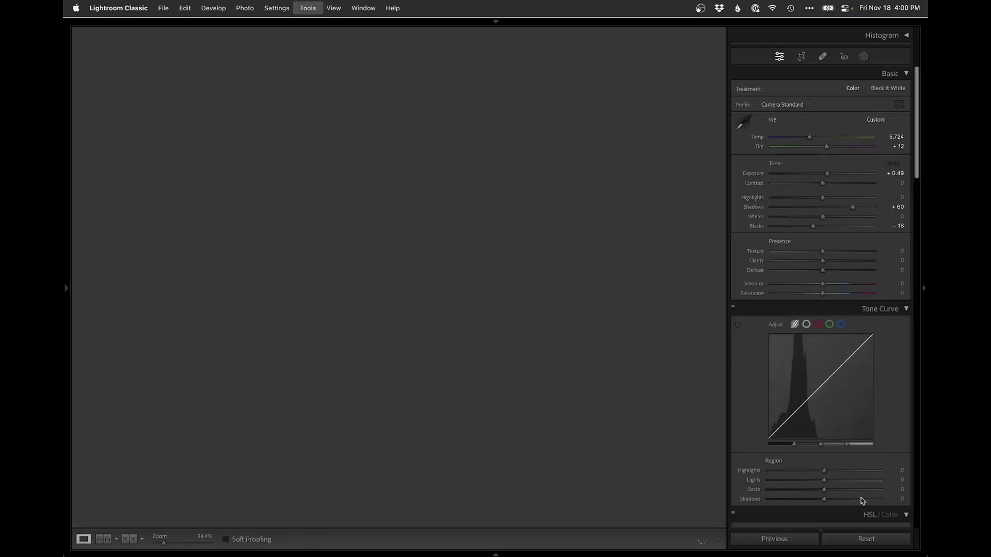
pyautogui.click(867, 539)
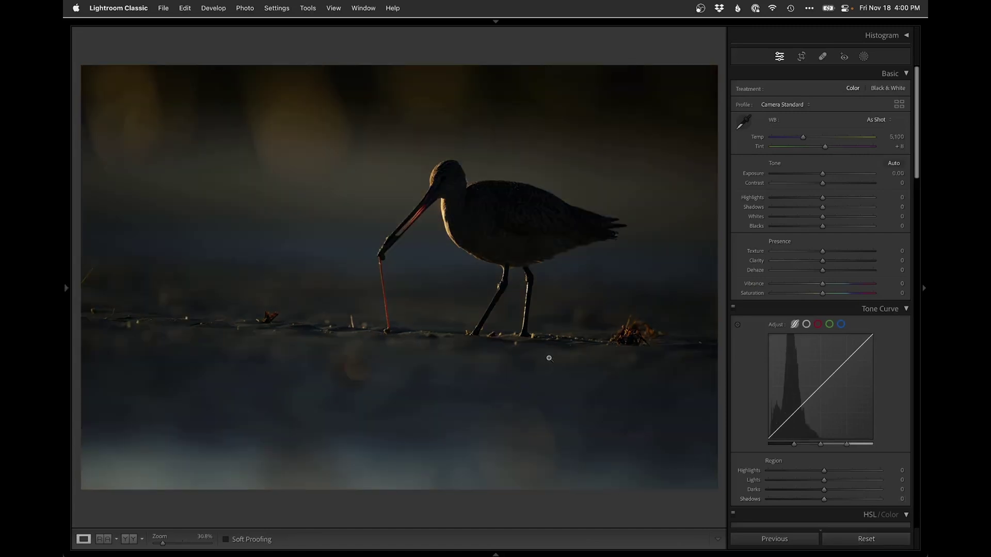
# - Compare the finished _DS97358 PSD and its reset raw side by side in Survey view
pyautogui.press('g')
pyautogui.hotkey('shift', 'Left')
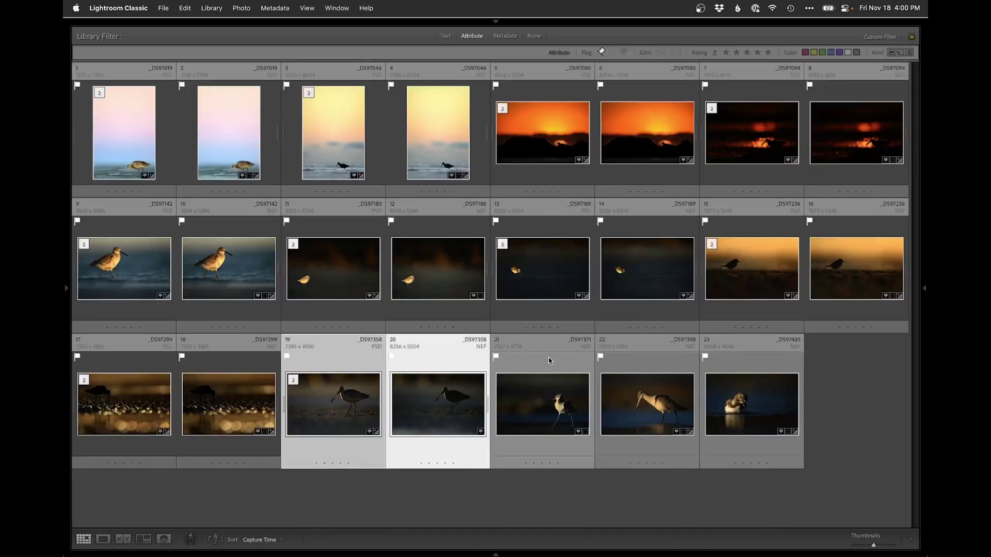
pyautogui.press('n')
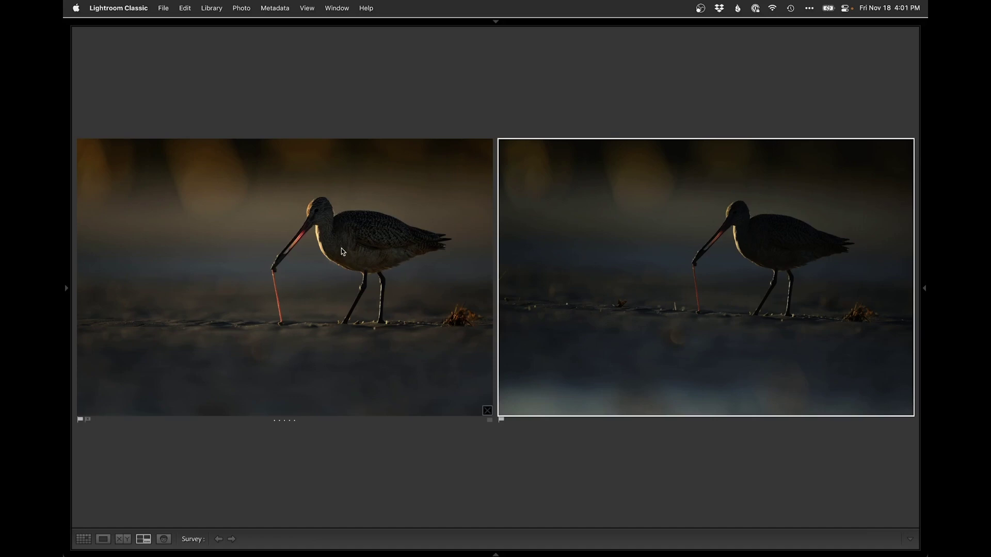
# - Straighten _DS97371.NEF along the shoreline to an angle of -1.67 and crop in tighter around the walking bird
pyautogui.doubleClick(431, 351)
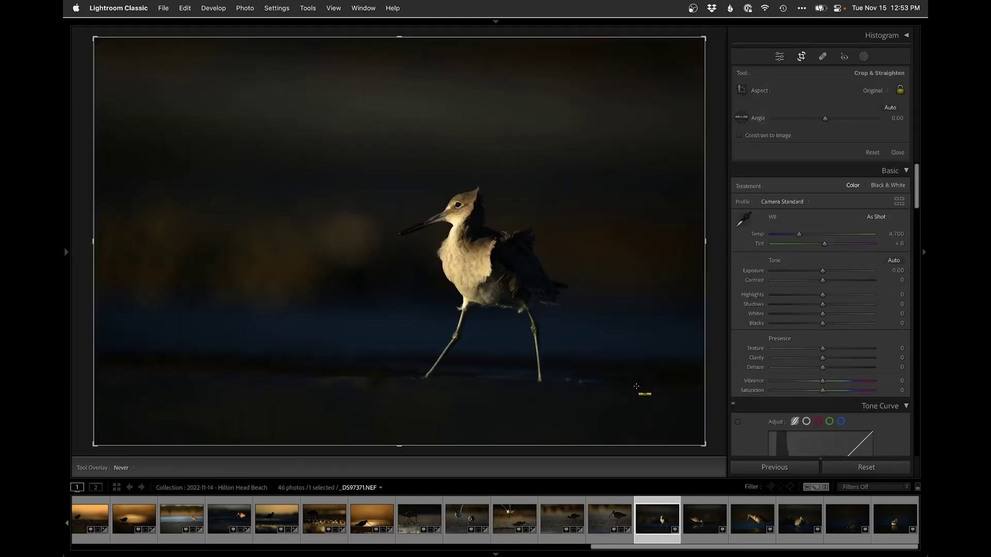
pyautogui.moveTo(636, 385); pyautogui.dragTo(117, 369)
pyautogui.moveTo(697, 270); pyautogui.dragTo(664, 270)
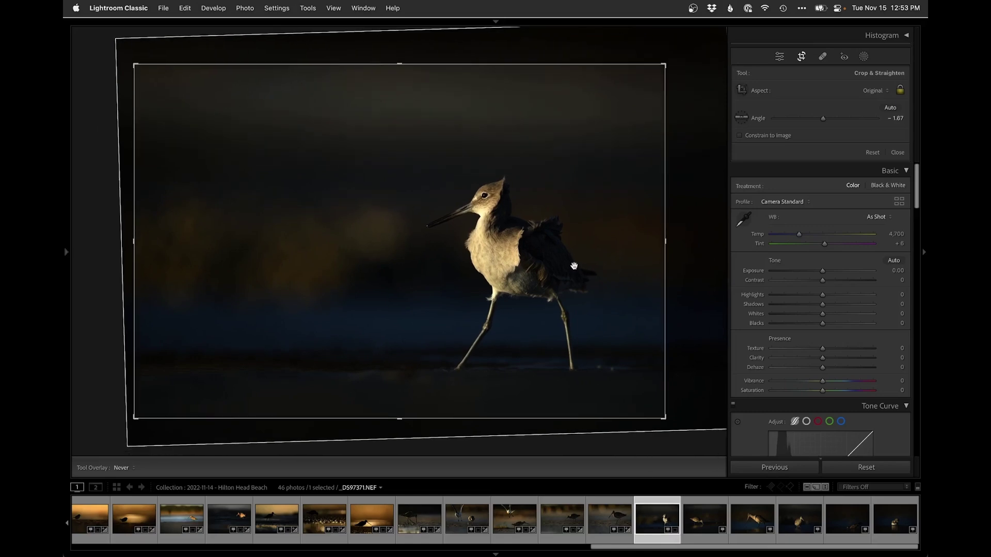
pyautogui.press('Return')
# - Inspect the bird's head at 100% and try Highlights at +38 before undoing the adjustment
pyautogui.click(500, 204)
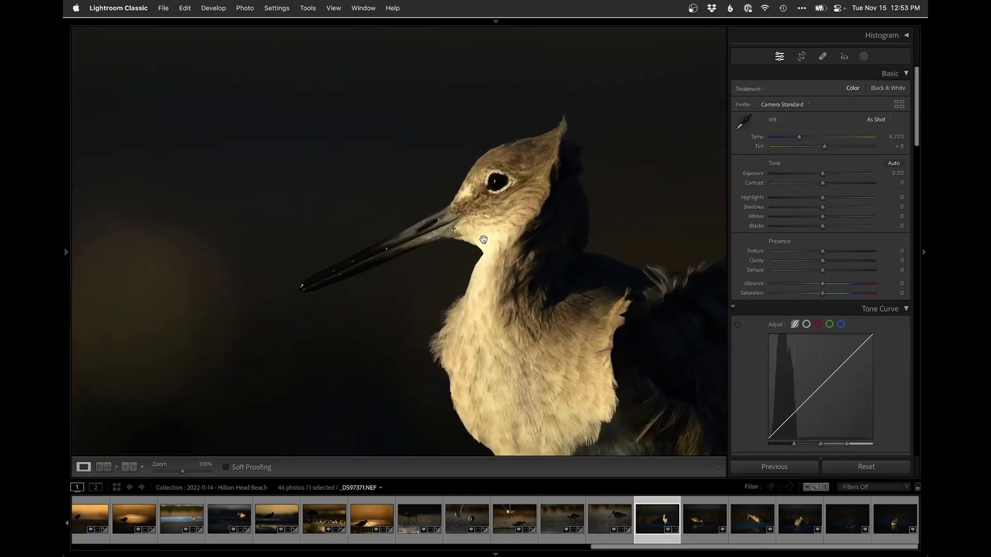
pyautogui.click(506, 205)
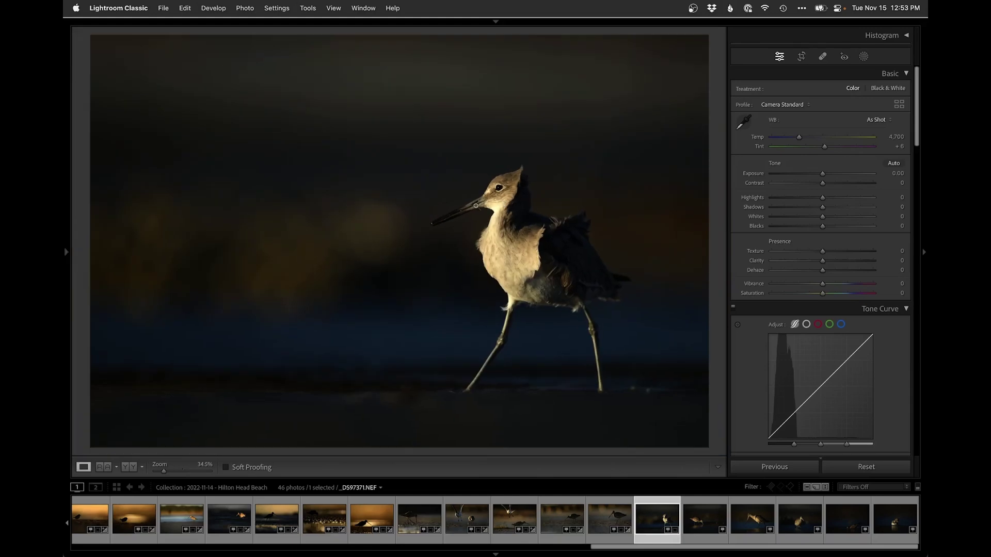
pyautogui.click(494, 223)
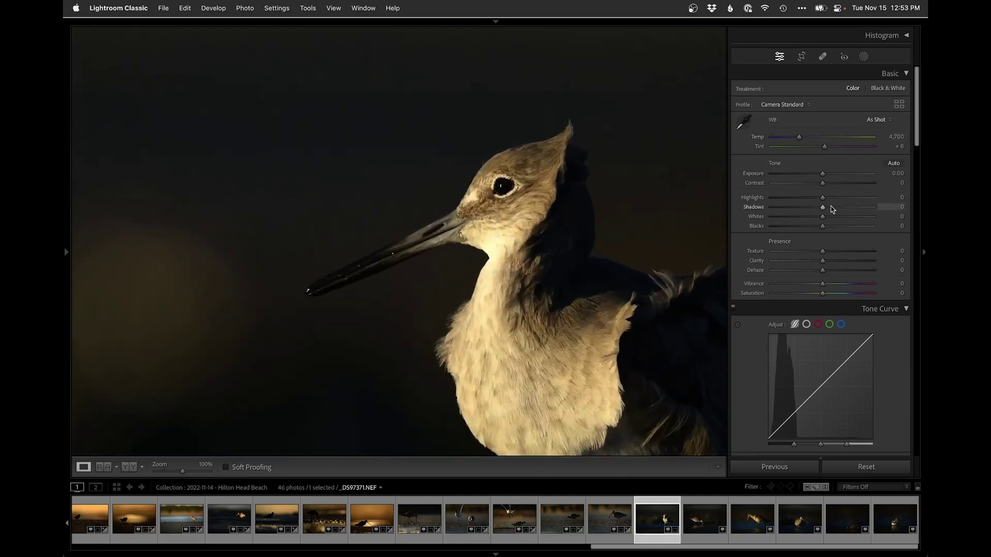
pyautogui.moveTo(838, 201); pyautogui.dragTo(842, 197)
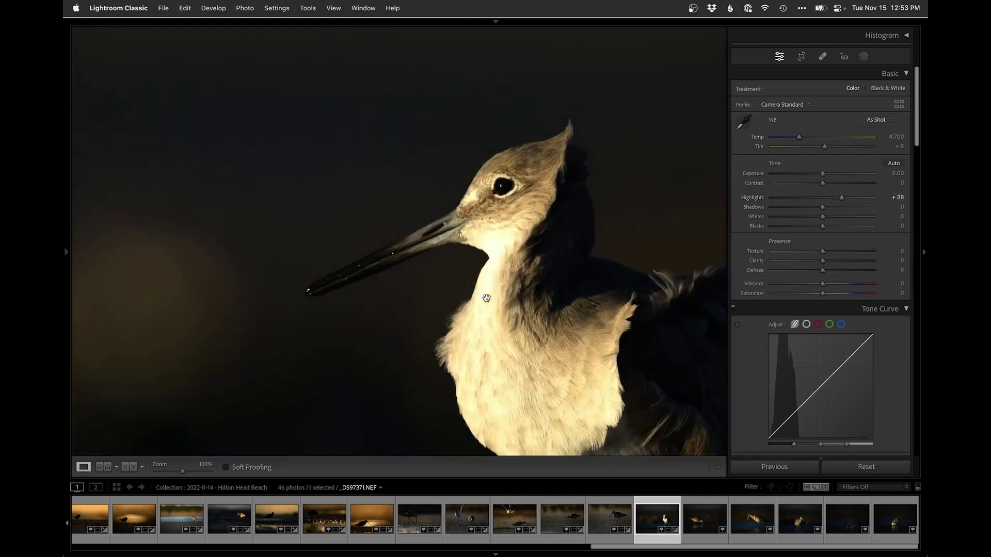
pyautogui.press('super+z')
pyautogui.click(452, 235)
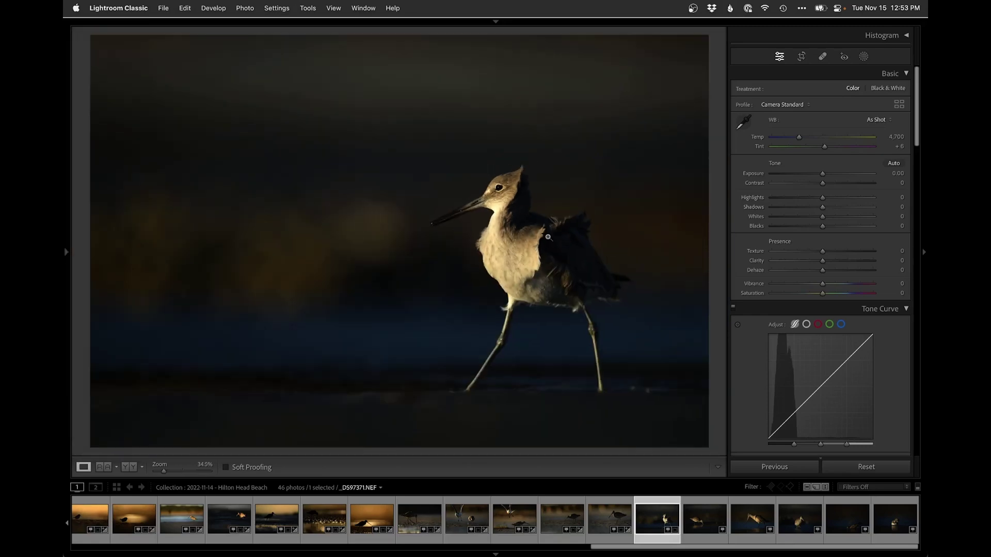
pyautogui.press('super+i')
pyautogui.press('i')
pyautogui.press('super+i')
pyautogui.press('super+i')
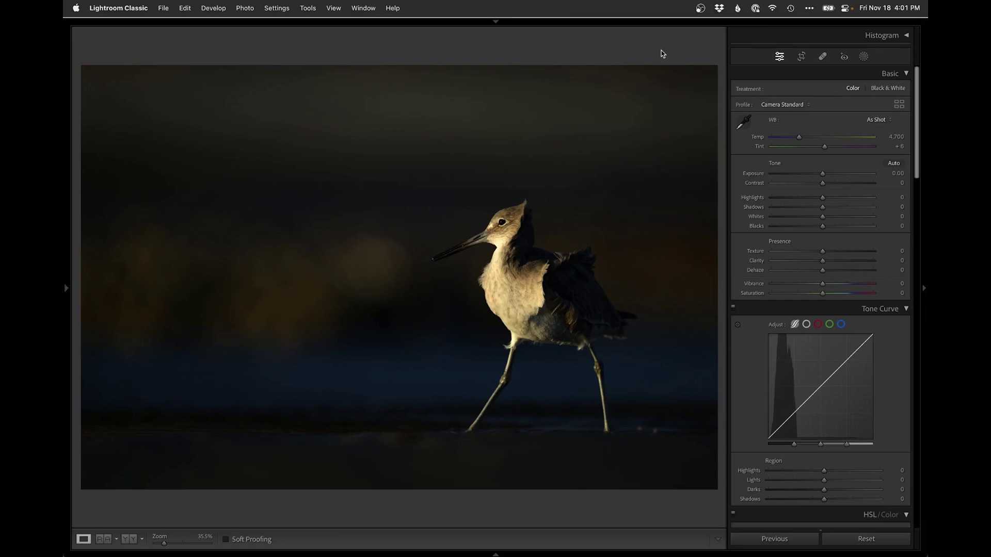
# - Open the cropped _DS97371.NEF in Photoshop and add a new blank layer above the Background
pyautogui.press('super+e')
pyautogui.press('f')
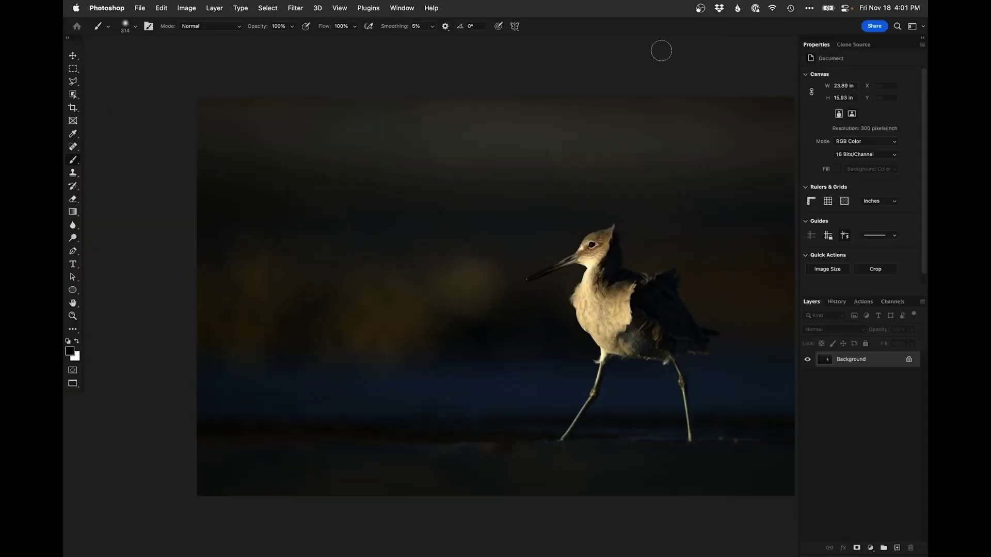
pyautogui.moveTo(470, 363); pyautogui.dragTo(431, 346)
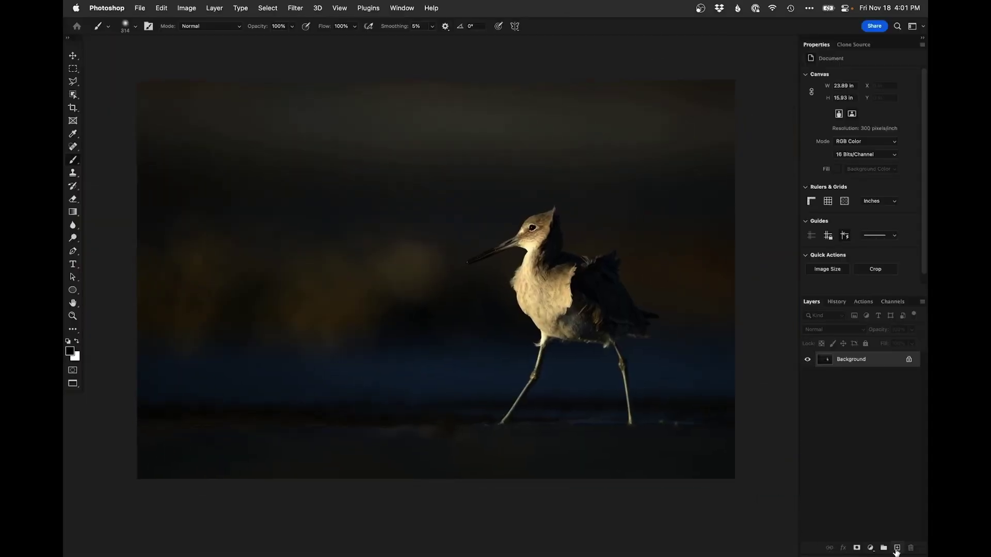
pyautogui.click(897, 548)
# - Clone out the pale specks on the shoreline beside the bird's rear foot on the new layer, sampling nearby shoreline
pyautogui.keyDown('super'); pyautogui.click(668, 424); pyautogui.keyUp('super')
pyautogui.press('s')
pyautogui.moveTo(636, 413); pyautogui.dragTo(230, 415)
pyautogui.keyDown('alt'); pyautogui.click(590, 407); pyautogui.keyUp('alt')
pyautogui.moveTo(637, 410)
pyautogui.mouseDown()
pyautogui.moveTo(461, 423)
pyautogui.moveTo(483, 428)
pyautogui.mouseUp()
pyautogui.click(636, 393)
pyautogui.keyDown('alt'); pyautogui.click(427, 420); pyautogui.keyUp('alt')
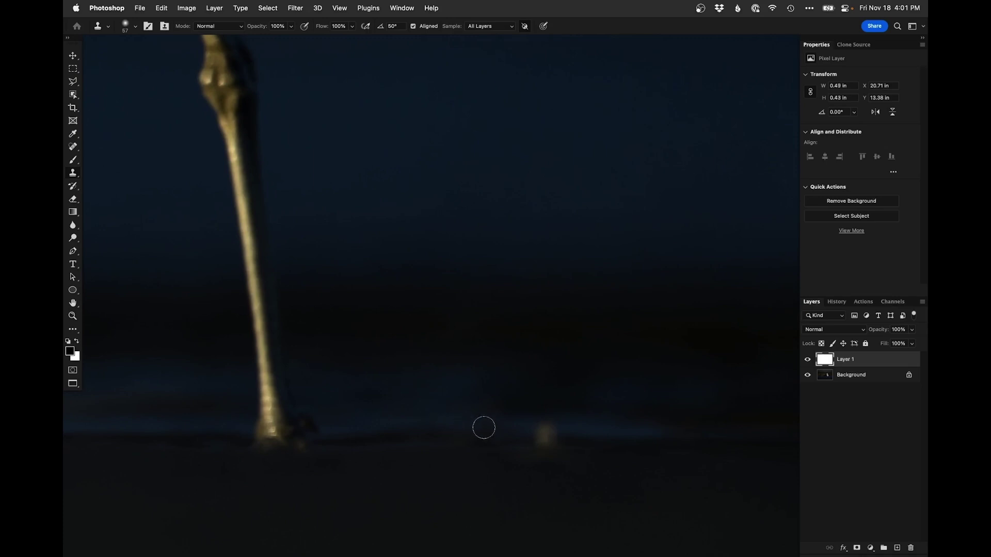
pyautogui.moveTo(573, 422)
pyautogui.mouseDown()
pyautogui.moveTo(538, 438)
pyautogui.moveTo(544, 414)
pyautogui.mouseUp()
pyautogui.press('super+0')
pyautogui.press('super+minus')
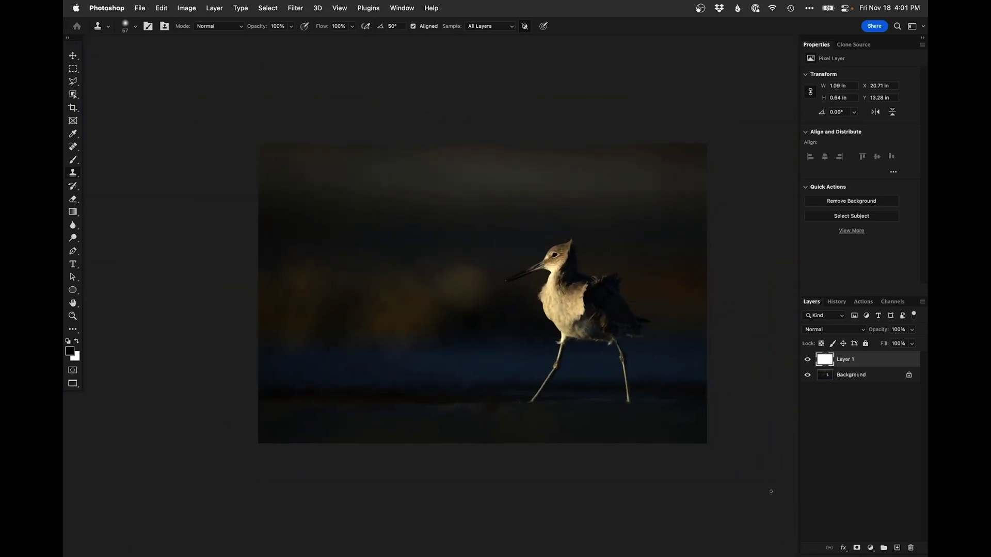
# - Add a Curves layer darkening input 197 to output 174, and invert its mask to hide the effect
pyautogui.click(870, 548)
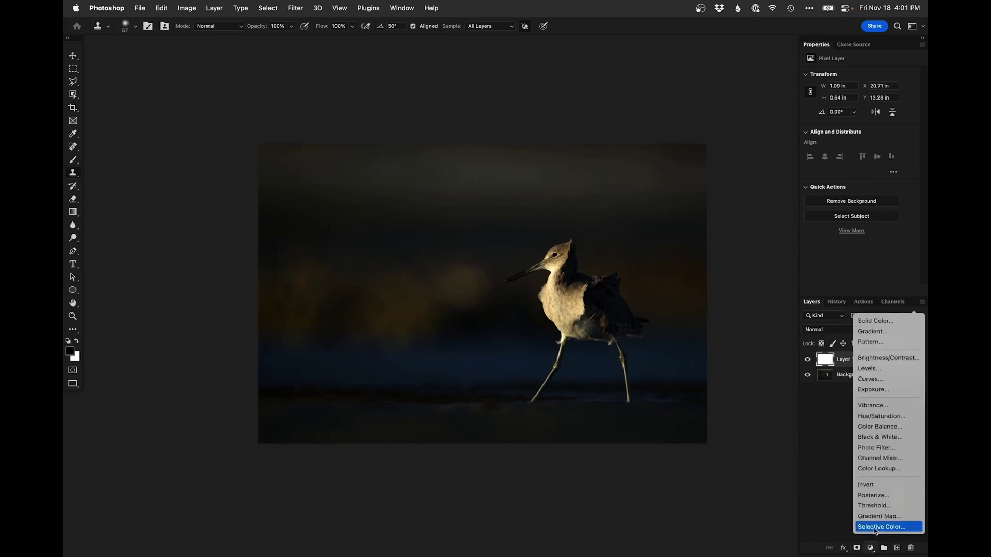
pyautogui.click(875, 380)
pyautogui.moveTo(893, 119); pyautogui.dragTo(892, 127)
pyautogui.press('super+i')
# - Paint white on the Curves mask to darken the band above the bird, the brownish background patches and the foreground shore
pyautogui.press('b')
pyautogui.moveTo(566, 202)
pyautogui.mouseDown()
pyautogui.moveTo(614, 207)
pyautogui.moveTo(664, 175)
pyautogui.mouseUp()
pyautogui.press('x')
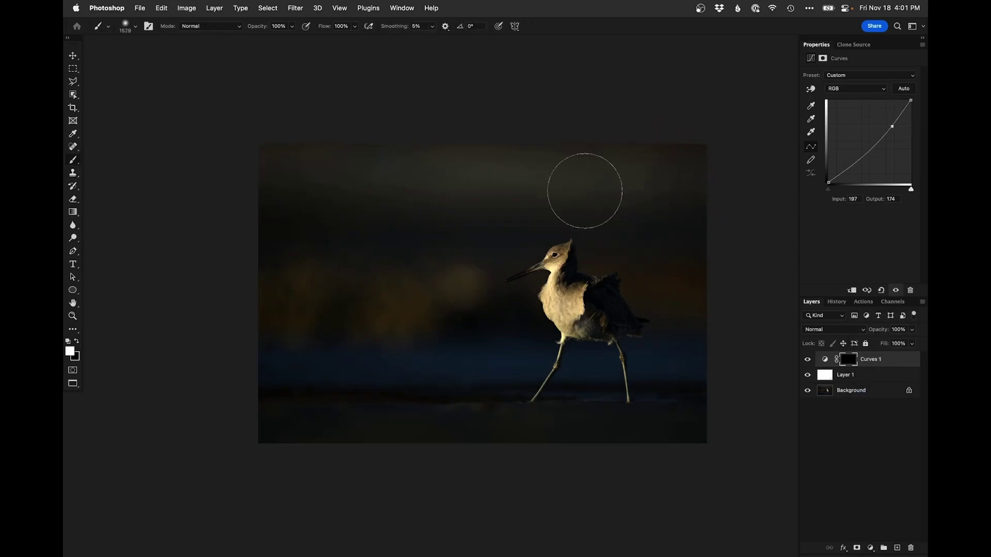
pyautogui.moveTo(256, 183)
pyautogui.mouseDown()
pyautogui.moveTo(754, 190)
pyautogui.moveTo(352, 177)
pyautogui.moveTo(695, 180)
pyautogui.mouseUp()
pyautogui.press('[')
pyautogui.press('[')
pyautogui.press('[')
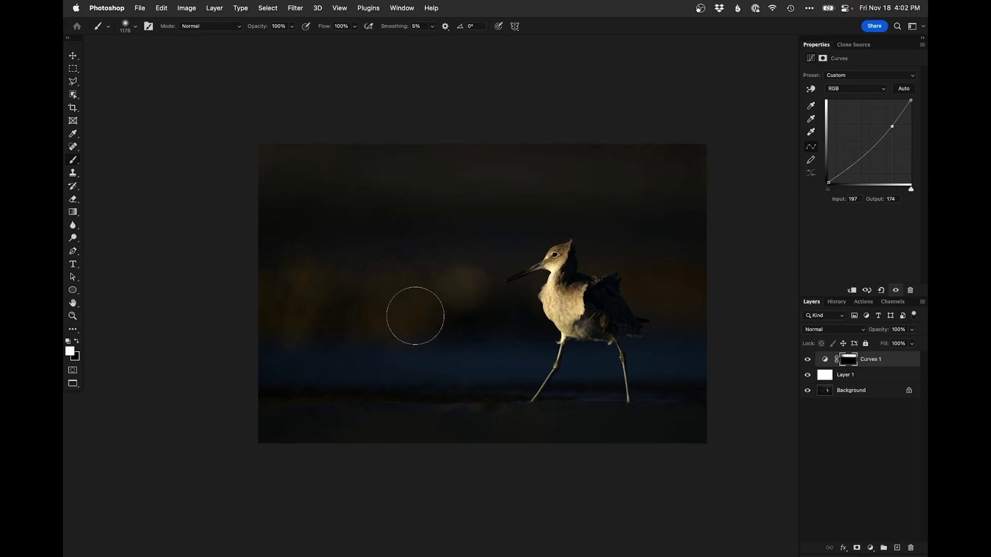
pyautogui.moveTo(294, 296)
pyautogui.mouseDown()
pyautogui.moveTo(420, 268)
pyautogui.moveTo(361, 301)
pyautogui.moveTo(312, 273)
pyautogui.mouseUp()
pyautogui.moveTo(538, 462)
pyautogui.mouseDown()
pyautogui.moveTo(739, 440)
pyautogui.moveTo(230, 441)
pyautogui.moveTo(673, 432)
pyautogui.moveTo(739, 387)
pyautogui.mouseUp()
pyautogui.moveTo(468, 291)
pyautogui.keyDown('ctrl'); pyautogui.keyDown('alt'); pyautogui.mouseDown()
pyautogui.moveTo(453, 291)
pyautogui.moveTo(465, 286)
pyautogui.mouseUp(); pyautogui.keyUp('alt'); pyautogui.keyUp('ctrl')
# - Examine the bird's head and eye at close magnification
pyautogui.keyDown('super'); pyautogui.click(558, 285); pyautogui.keyUp('super')
pyautogui.keyDown('super'); pyautogui.click(558, 284); pyautogui.keyUp('super')
pyautogui.keyDown('super'); pyautogui.click(559, 284); pyautogui.keyUp('super')
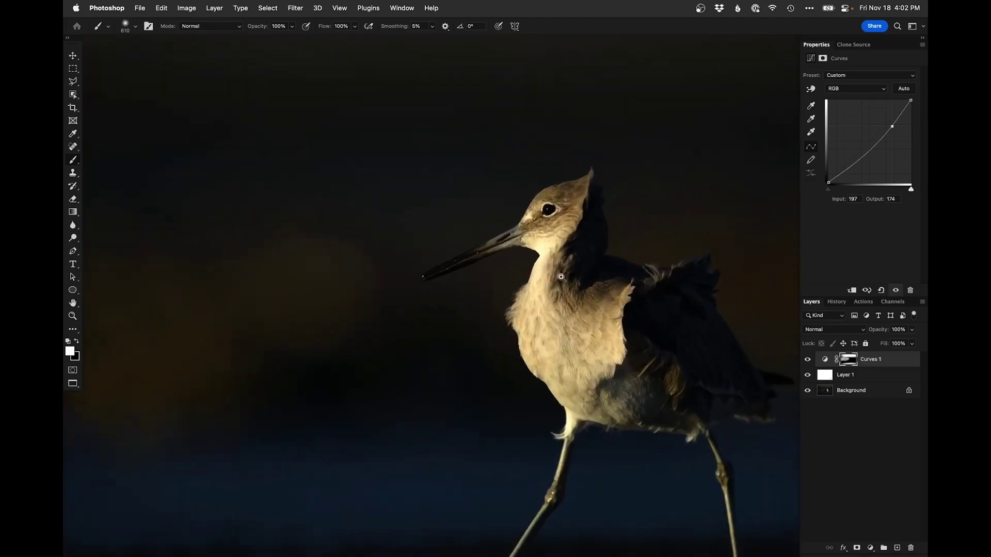
pyautogui.keyDown('super'); pyautogui.click(546, 218); pyautogui.keyUp('super')
pyautogui.moveTo(549, 213); pyautogui.dragTo(538, 300)
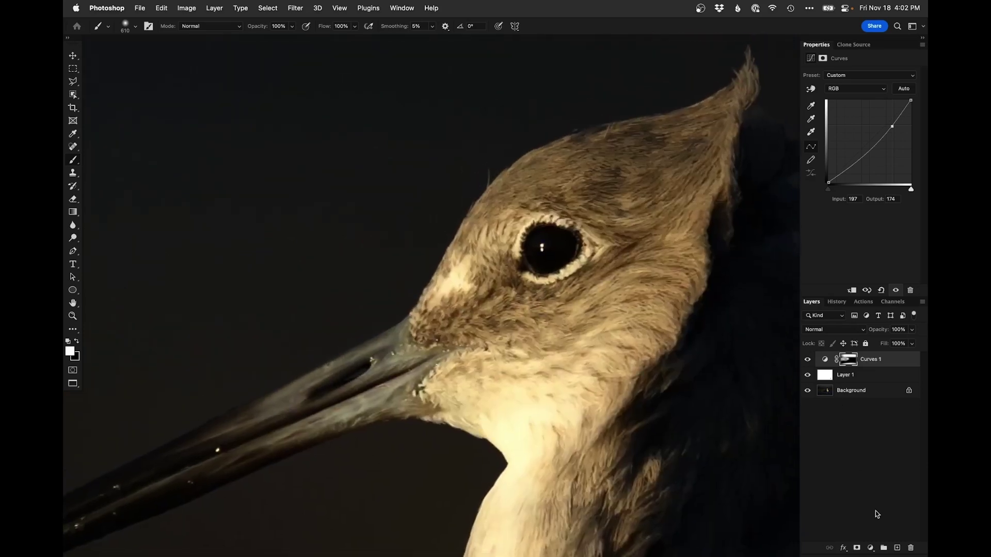
pyautogui.click(871, 549)
pyautogui.click(873, 390)
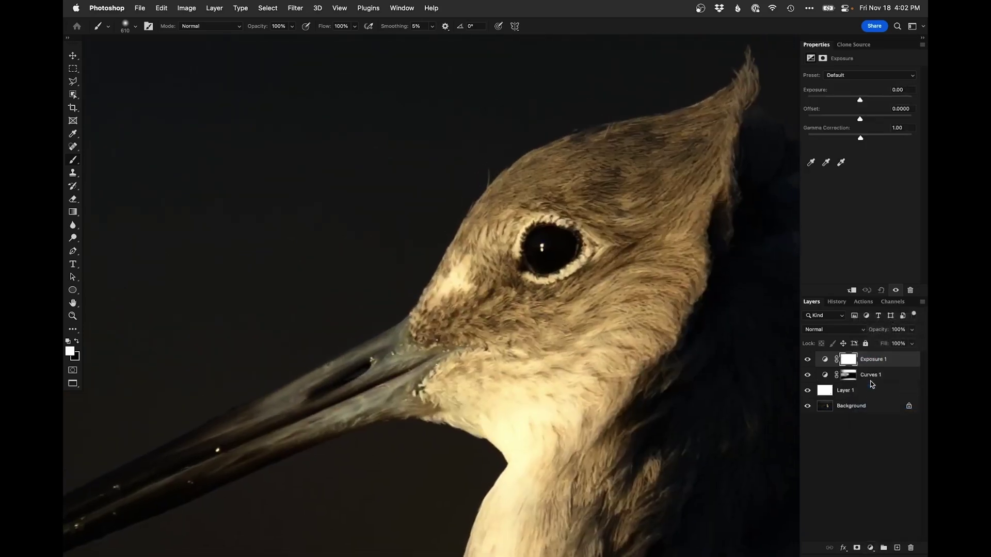
pyautogui.press('super+z')
# - Add a Curves layer brightening input 109 to output 186, invert its mask, and paint the effect in around the bird's eye with a small brush
pyautogui.click(871, 549)
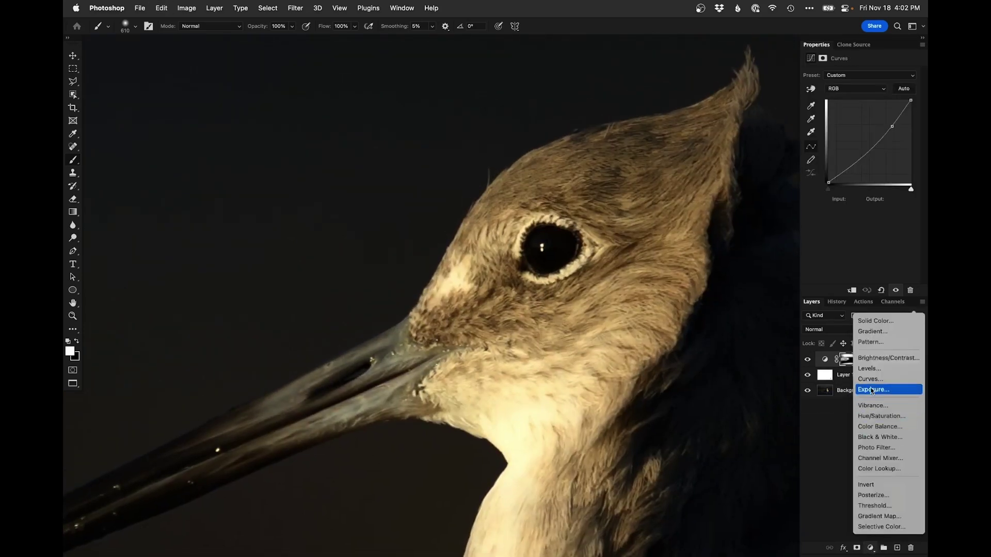
pyautogui.click(870, 380)
pyautogui.moveTo(874, 134); pyautogui.dragTo(863, 122)
pyautogui.press('super+i')
pyautogui.keyDown('ctrl'); pyautogui.keyDown('alt'); pyautogui.moveTo(561, 268); pyautogui.dragTo(206, 270); pyautogui.keyUp('alt'); pyautogui.keyUp('ctrl')
pyautogui.moveTo(493, 260); pyautogui.dragTo(459, 261)
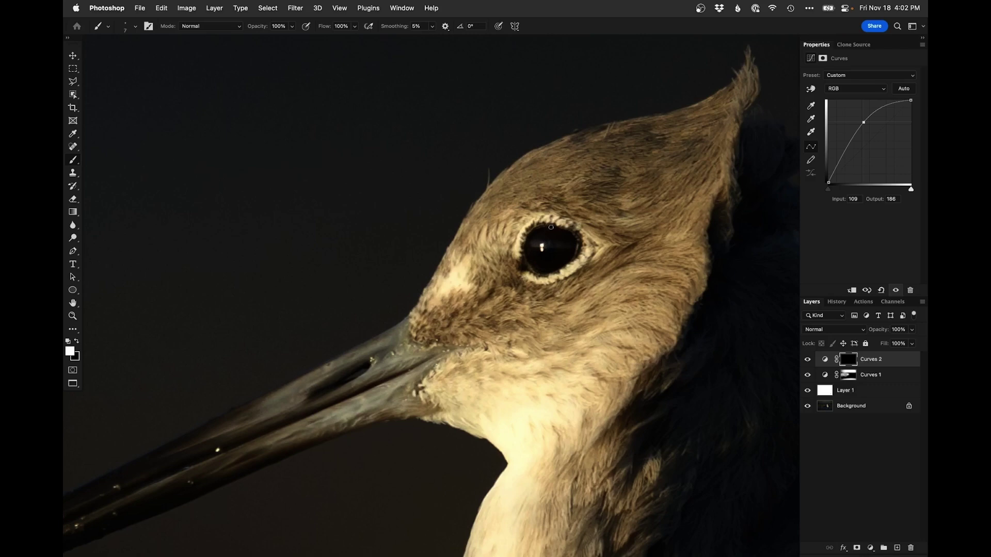
pyautogui.moveTo(526, 261); pyautogui.dragTo(540, 273)
# - Compare the bird's eye with the brightening Curves layer hidden and shown, and review the whole photo
pyautogui.scroll(-5, 552, 256)
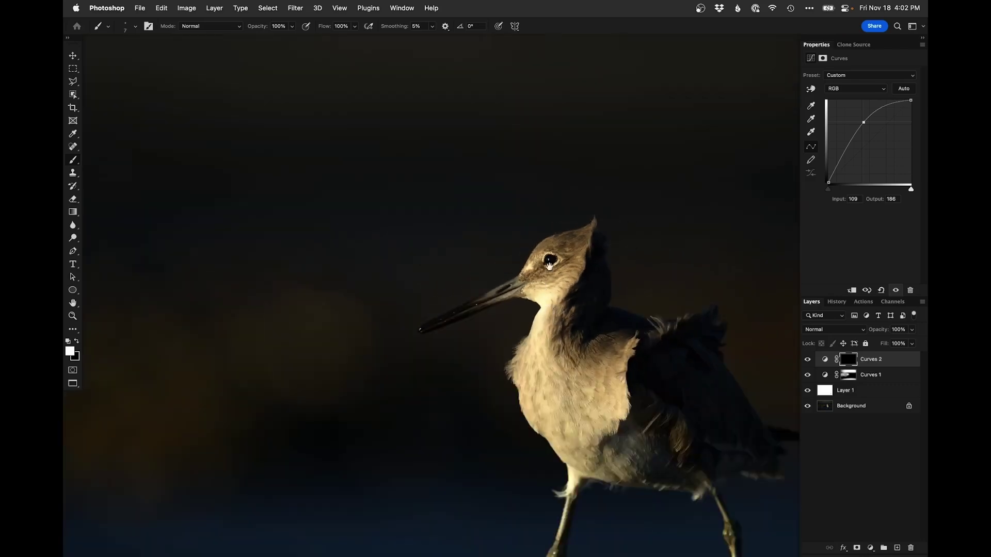
pyautogui.click(807, 360)
pyautogui.click(807, 361)
pyautogui.click(807, 361)
pyautogui.click(807, 361)
pyautogui.scroll(-3, 723, 314)
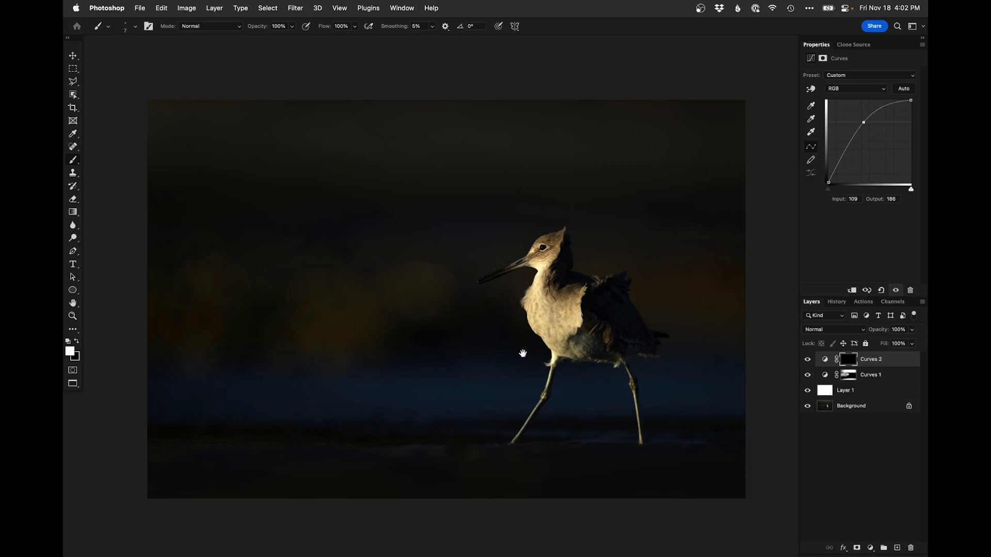
pyautogui.scroll(3, 555, 322)
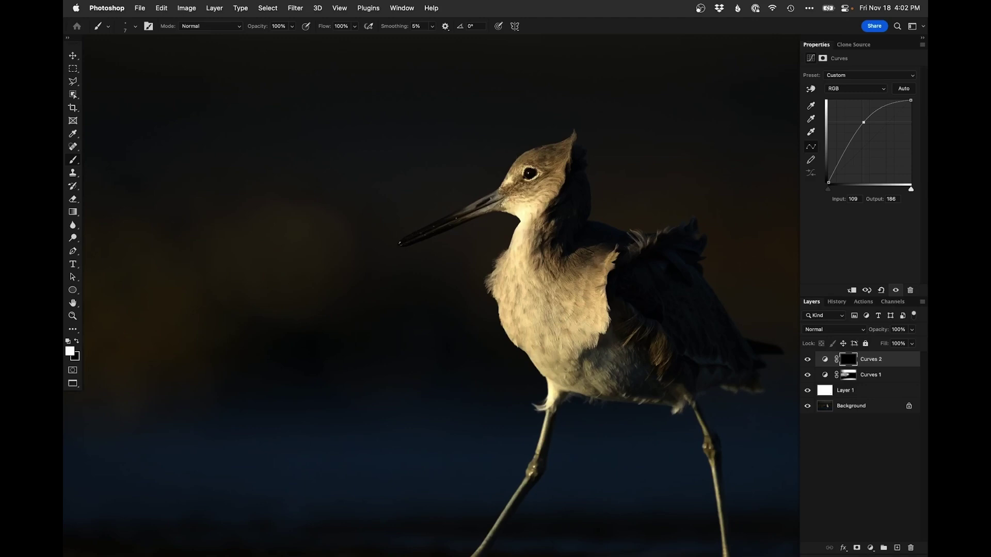
pyautogui.press('super+minus')
pyautogui.moveTo(577, 299); pyautogui.dragTo(548, 296)
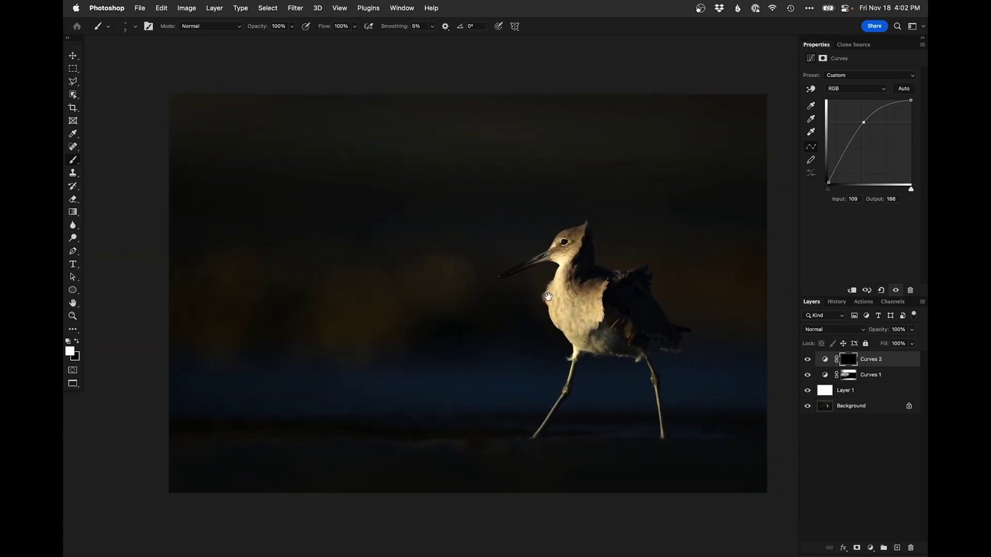
pyautogui.moveTo(560, 355); pyautogui.dragTo(550, 361)
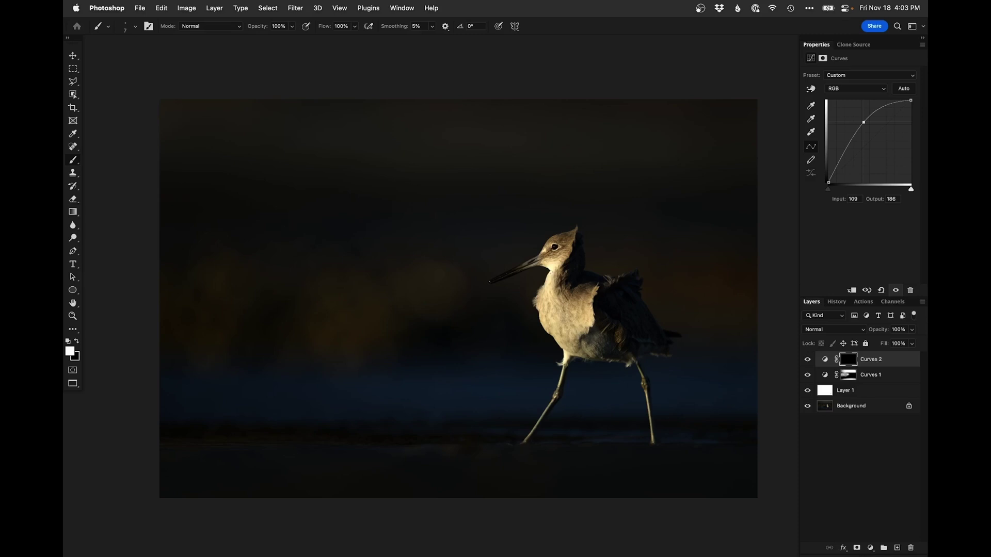
# - Close the retouched bird document with its changes saved, and view the result enlarged in Lightroom Classic's Library
pyautogui.press('super+w')
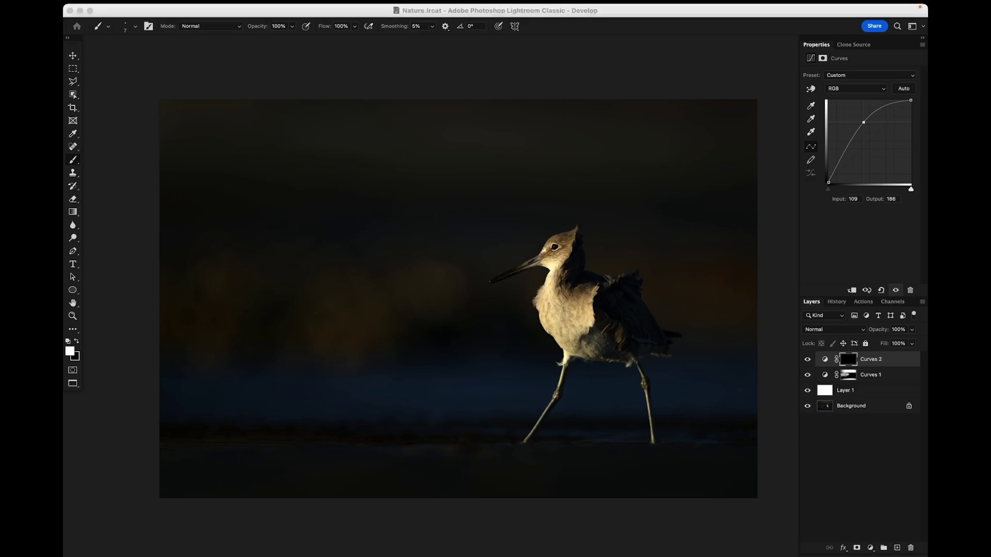
pyautogui.click(525, 518)
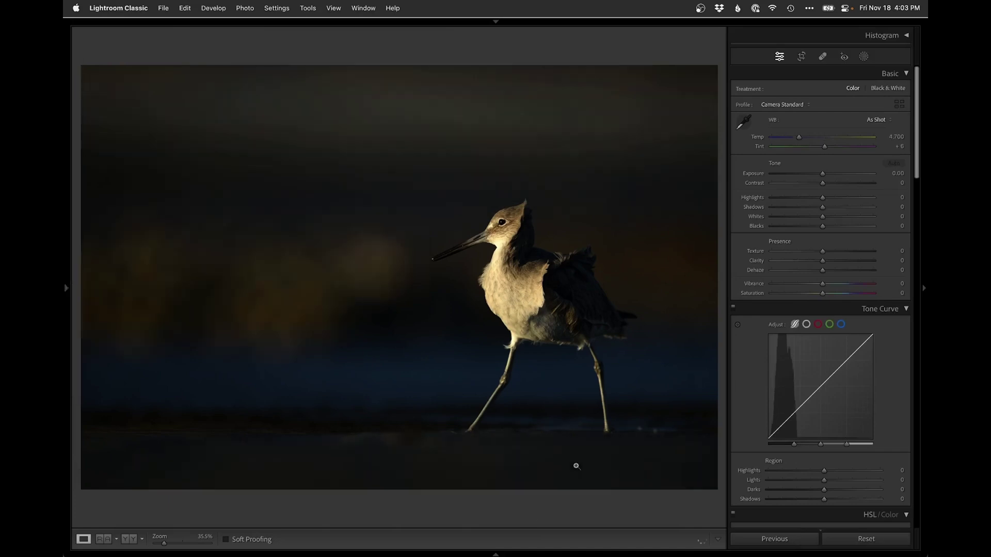
pyautogui.press('e')
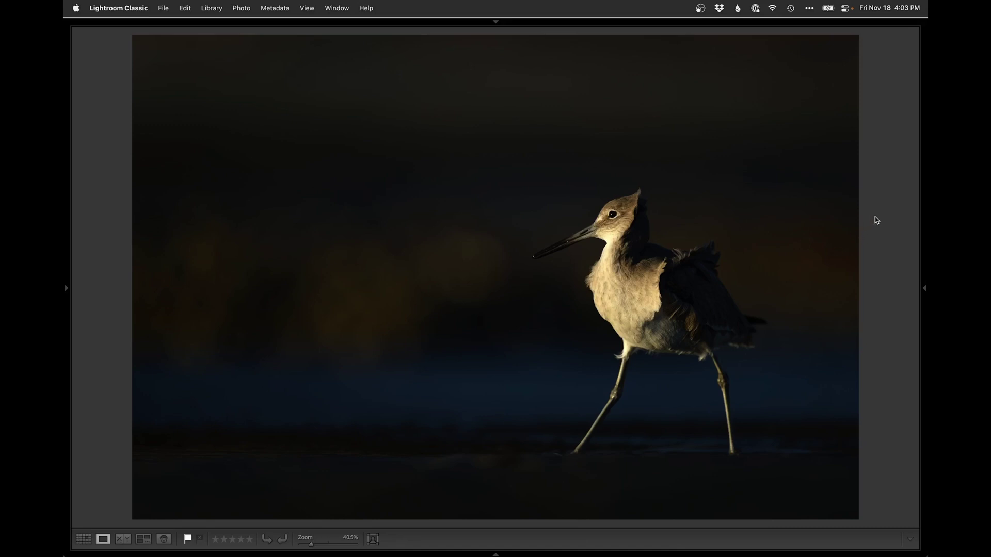
# - Open _DS97371.NEF in Develop, try resetting all its settings to compare with the original, and undo the reset
pyautogui.press('g')
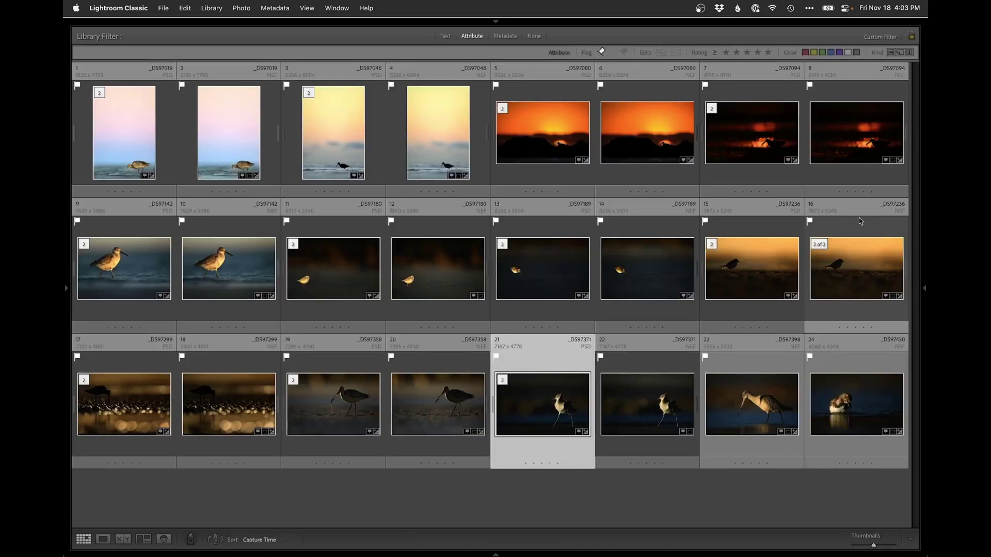
pyautogui.click(653, 383)
pyautogui.press('d')
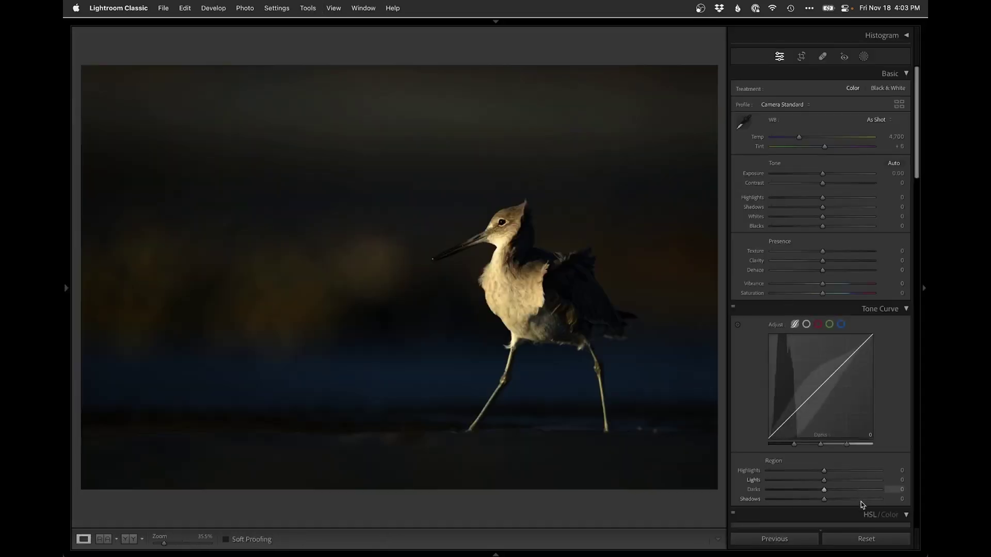
pyautogui.click(865, 540)
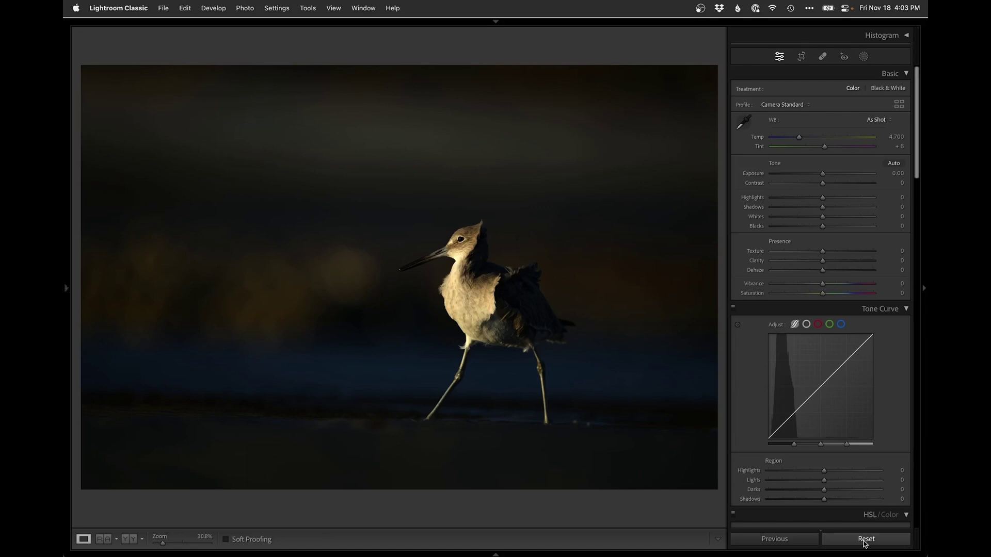
pyautogui.press('super+z')
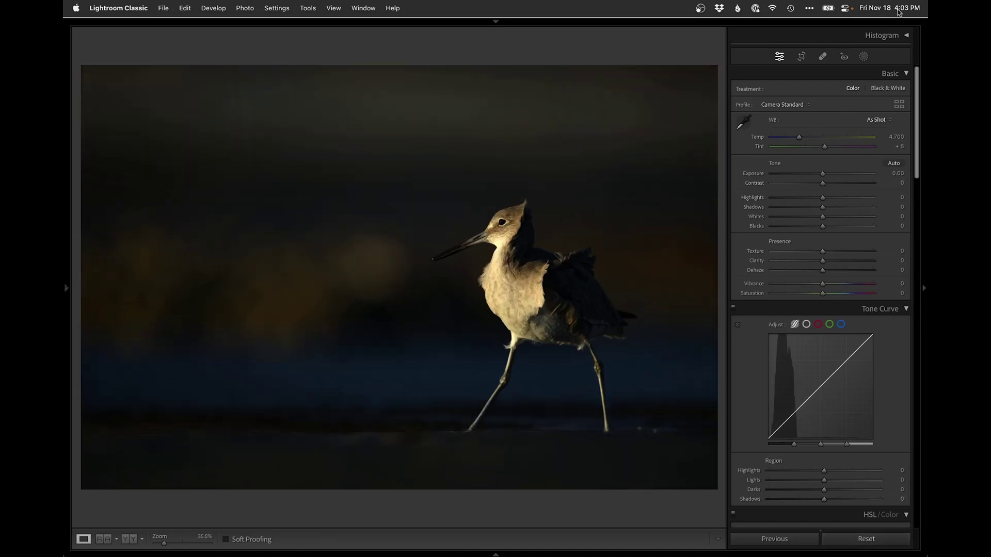
# - Look at the new-mask options for _DS97371.NEF, and view the finished _DS97371 PSD enlarged
pyautogui.click(864, 55)
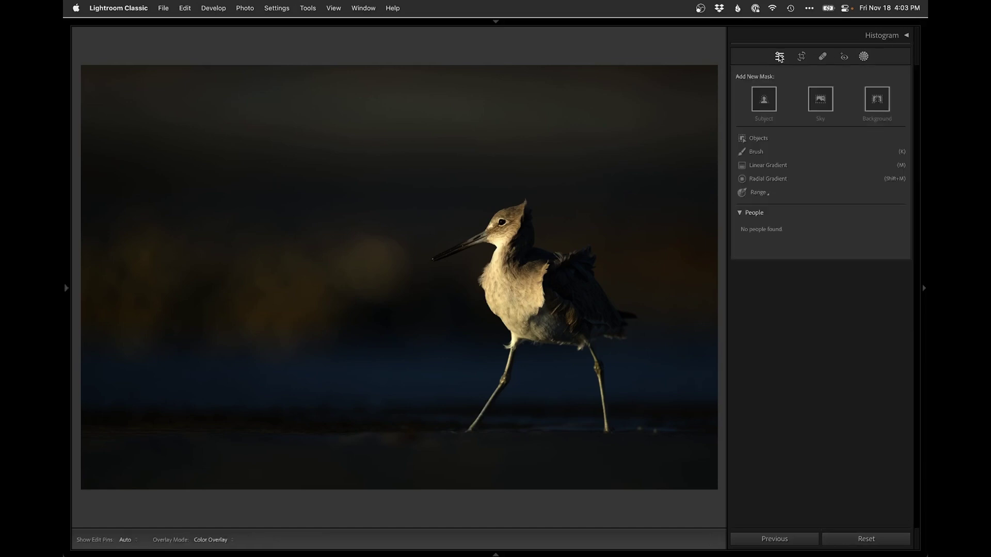
pyautogui.click(780, 55)
pyautogui.press('g')
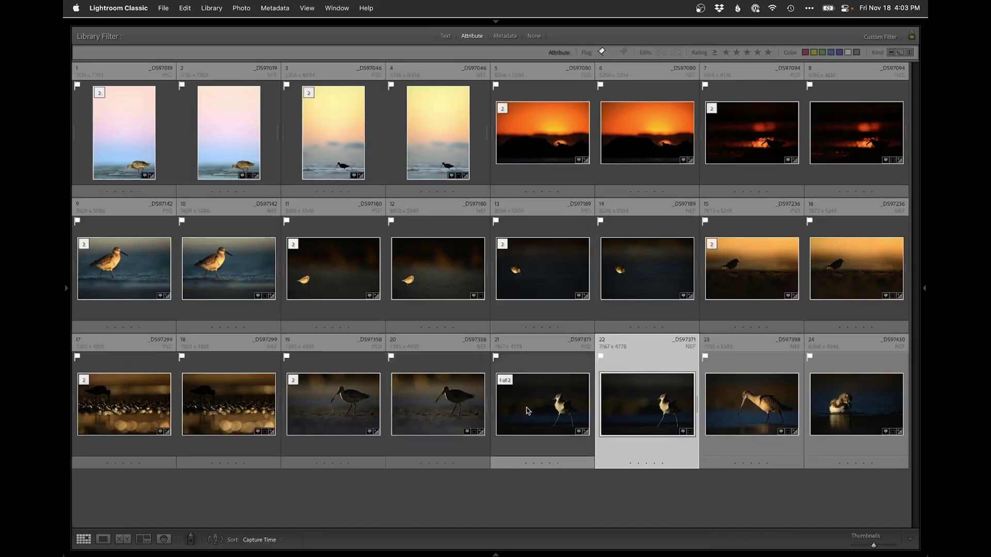
pyautogui.doubleClick(534, 403)
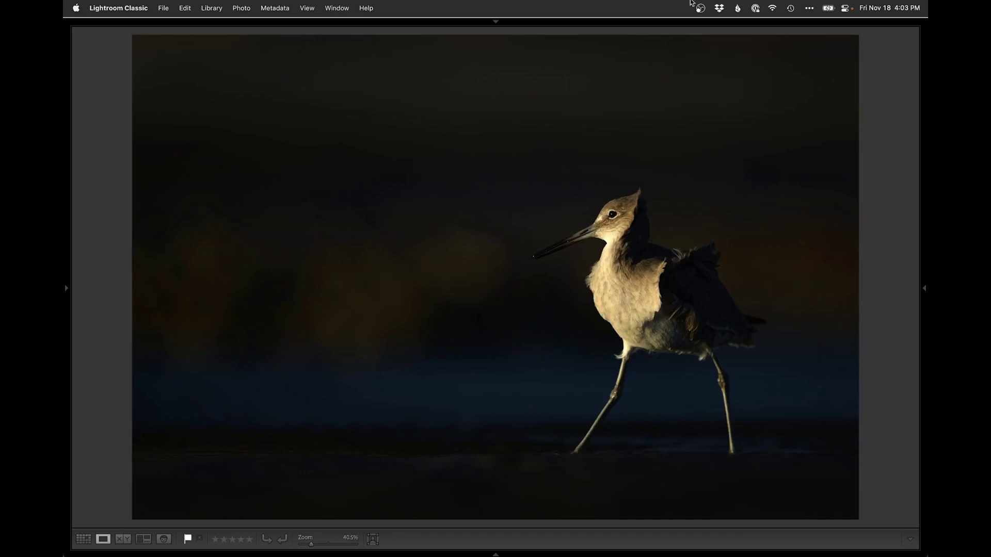
pyautogui.click(701, 8)
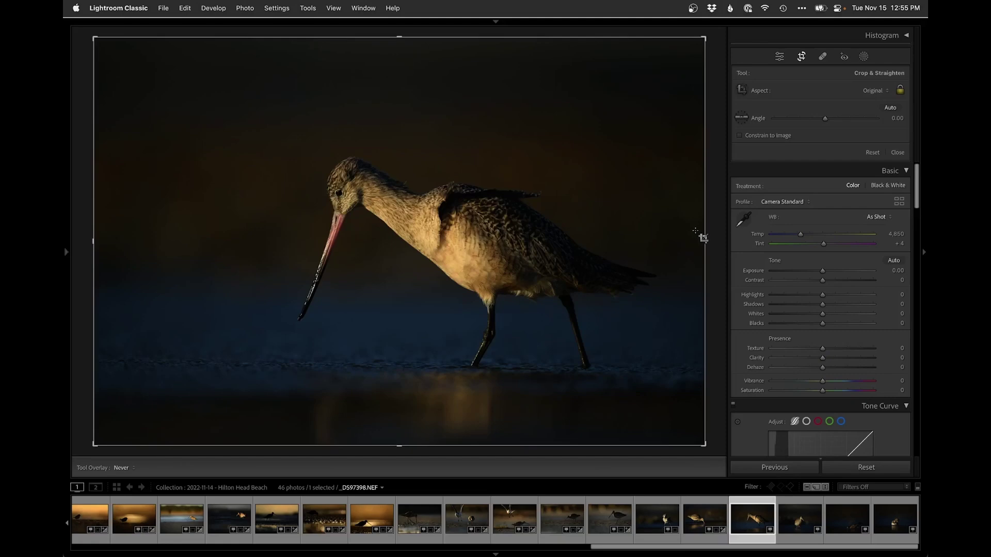
# - Crop _DS97398.NEF slightly tighter around the wading bird, straighten it along the waterline to -0.54, and reposition the bird within the crop
pyautogui.moveTo(703, 233); pyautogui.dragTo(692, 233)
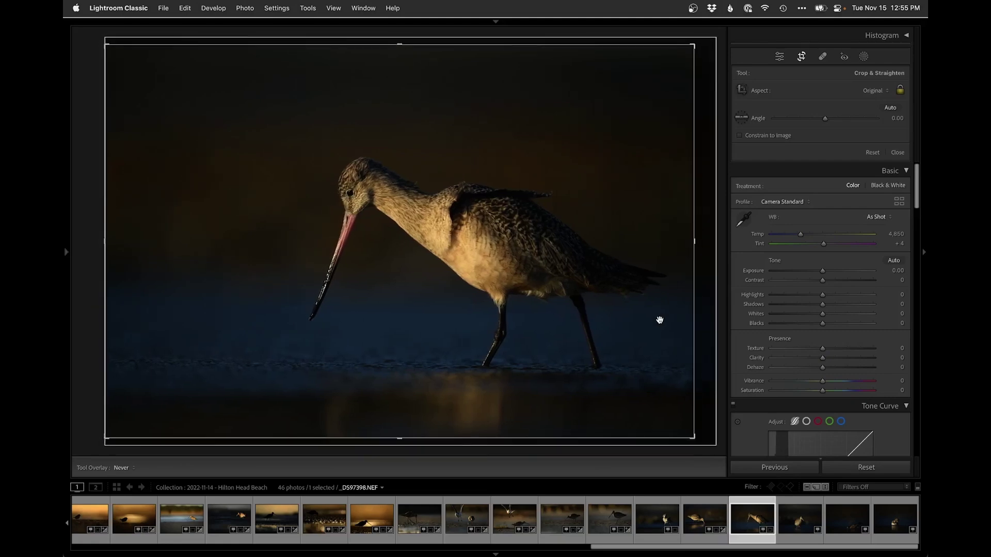
pyautogui.moveTo(636, 369); pyautogui.dragTo(140, 362)
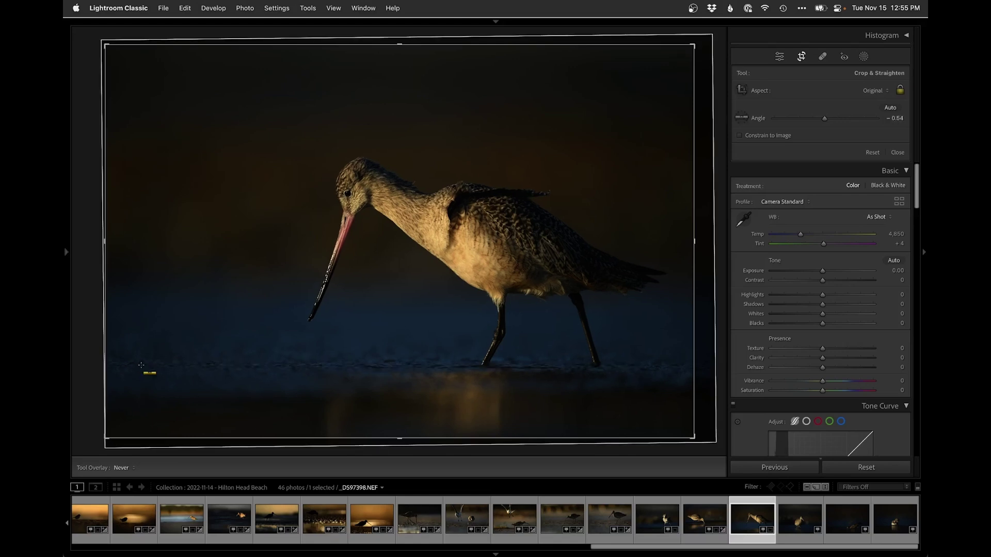
pyautogui.press('Return')
pyautogui.press('r')
pyautogui.moveTo(434, 366); pyautogui.dragTo(434, 356)
pyautogui.press('Return')
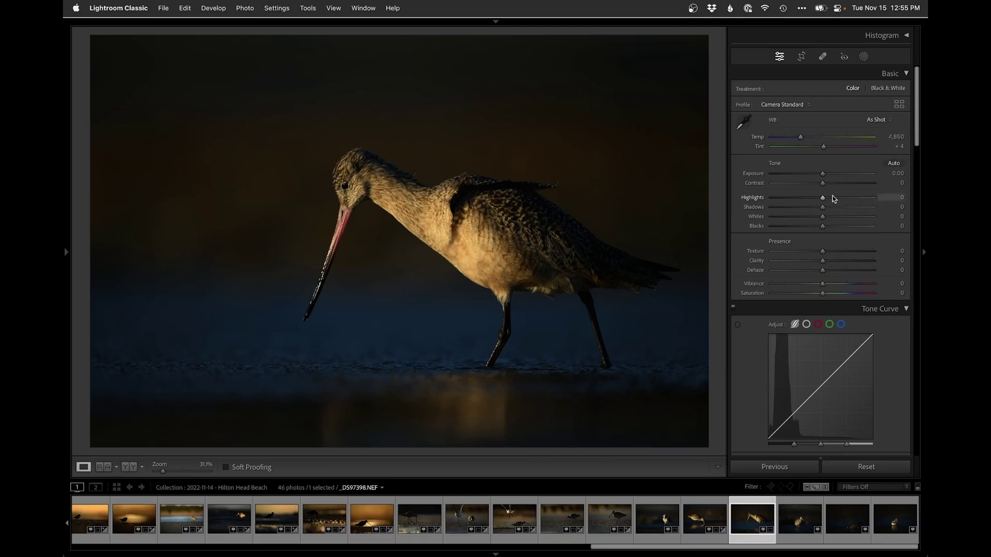
# - Set the Exposure of _DS97398.NEF to +0.40 and warm its Temp to 5,036
pyautogui.moveTo(823, 176); pyautogui.dragTo(827, 177)
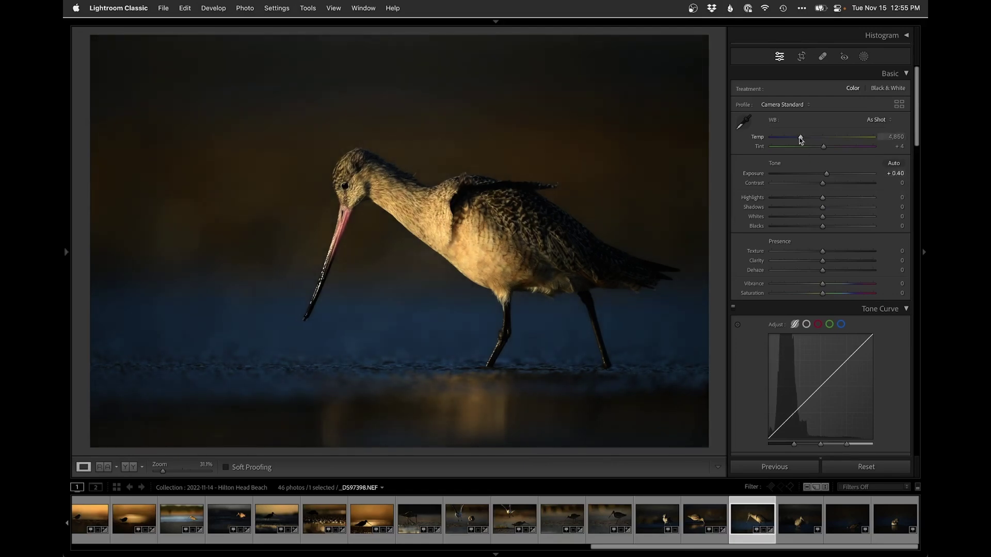
pyautogui.moveTo(801, 139); pyautogui.dragTo(803, 138)
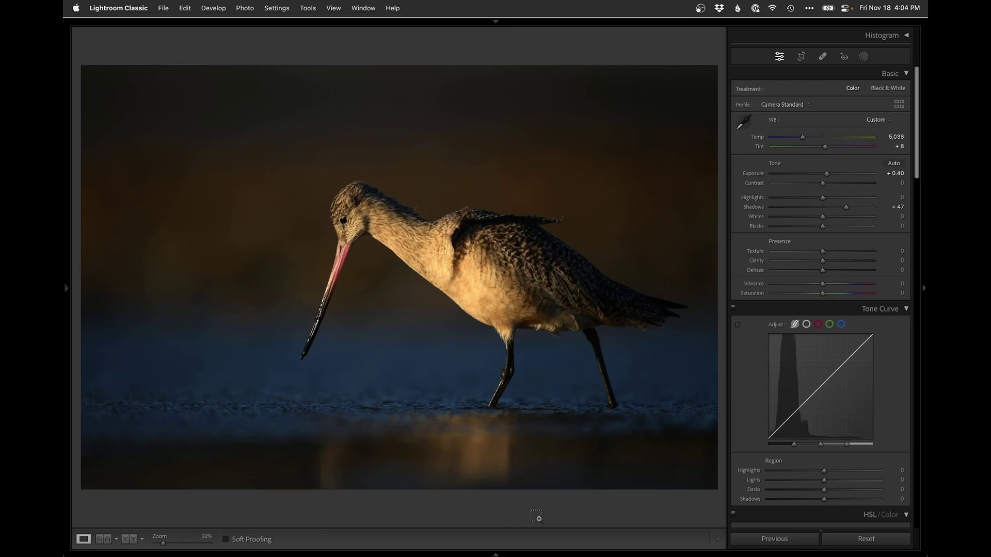
# - Open _DS97398.NEF in Photoshop in full-screen view and add a new blank layer above the Background
pyautogui.press('super+e')
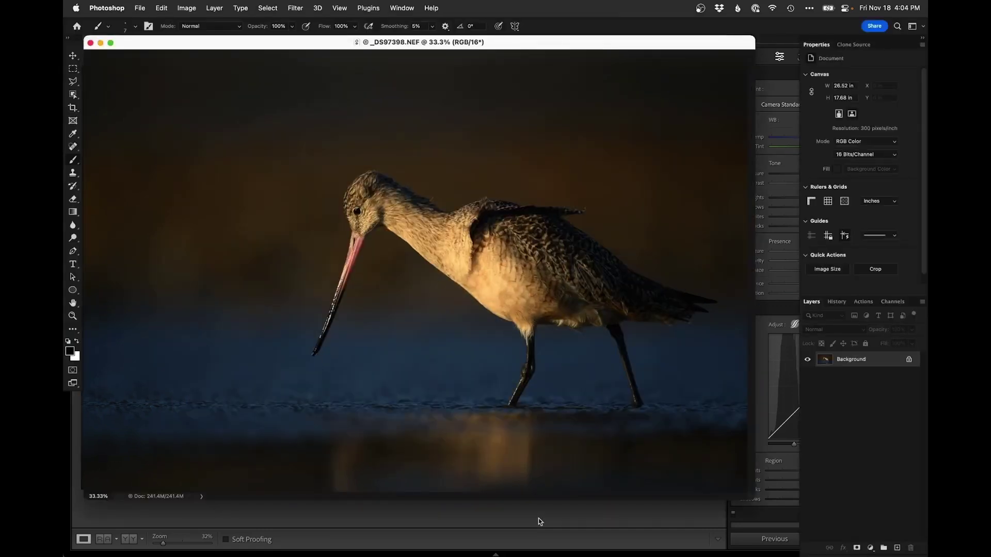
pyautogui.press('f')
pyautogui.moveTo(516, 332); pyautogui.dragTo(464, 325)
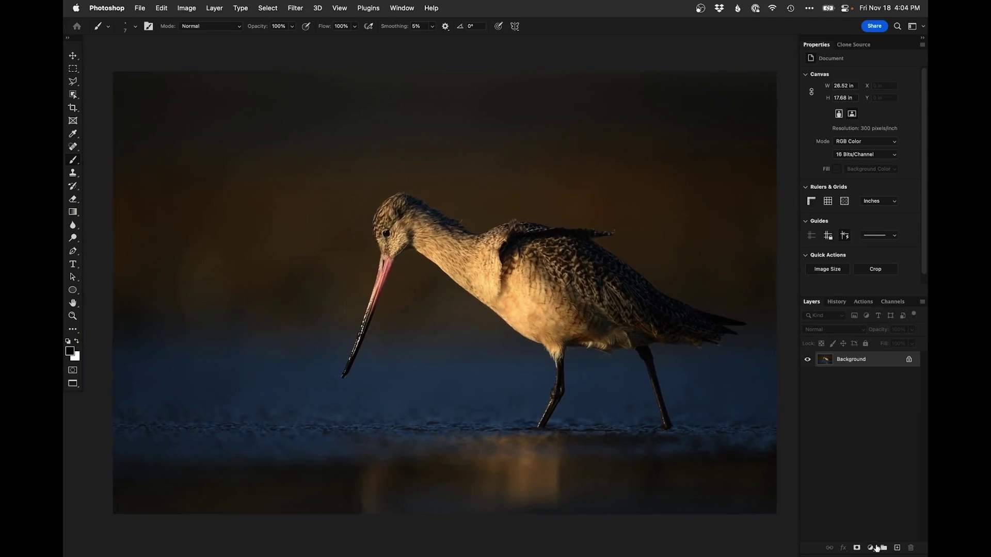
pyautogui.click(897, 547)
# - Clone smooth dark background along the photo's upper edge on the new layer with a soft brush, sampling nearby areas
pyautogui.press('s')
pyautogui.moveTo(499, 132); pyautogui.dragTo(509, 107)
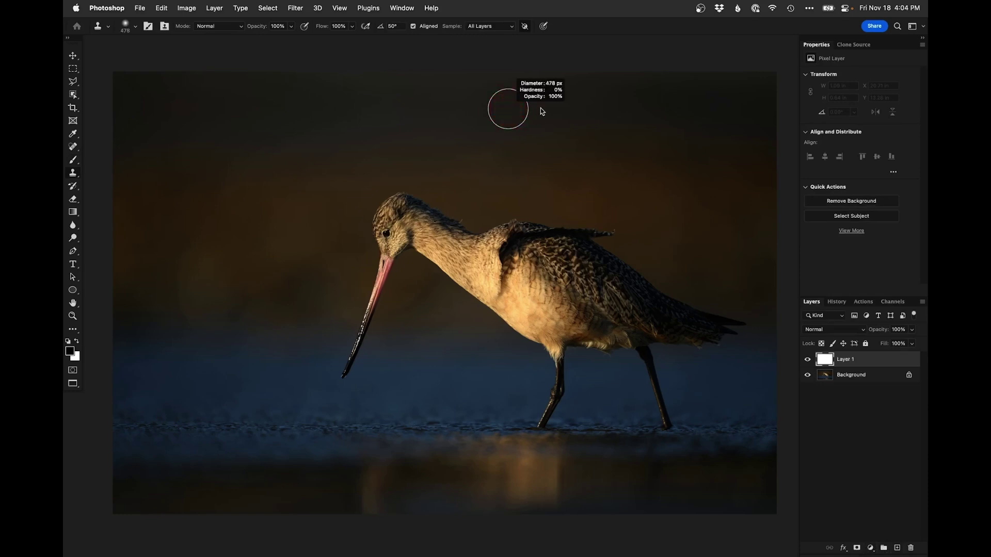
pyautogui.keyDown('alt'); pyautogui.click(548, 90); pyautogui.keyUp('alt')
pyautogui.moveTo(530, 77)
pyautogui.mouseDown()
pyautogui.moveTo(427, 70)
pyautogui.moveTo(538, 75)
pyautogui.moveTo(507, 67)
pyautogui.mouseUp()
pyautogui.moveTo(691, 78)
pyautogui.mouseDown()
pyautogui.moveTo(469, 81)
pyautogui.moveTo(545, 82)
pyautogui.moveTo(501, 85)
pyautogui.mouseUp()
pyautogui.keyDown('alt'); pyautogui.click(283, 92); pyautogui.keyUp('alt')
pyautogui.moveTo(326, 80)
pyautogui.mouseDown()
pyautogui.moveTo(381, 80)
pyautogui.moveTo(309, 82)
pyautogui.mouseUp()
pyautogui.moveTo(683, 70)
pyautogui.mouseDown()
pyautogui.moveTo(705, 69)
pyautogui.moveTo(714, 87)
pyautogui.mouseUp()
pyautogui.keyDown('alt'); pyautogui.click(686, 89); pyautogui.keyUp('alt')
pyautogui.click(737, 81)
pyautogui.keyDown('alt'); pyautogui.click(298, 87); pyautogui.keyUp('alt')
pyautogui.moveTo(263, 77); pyautogui.dragTo(302, 54)
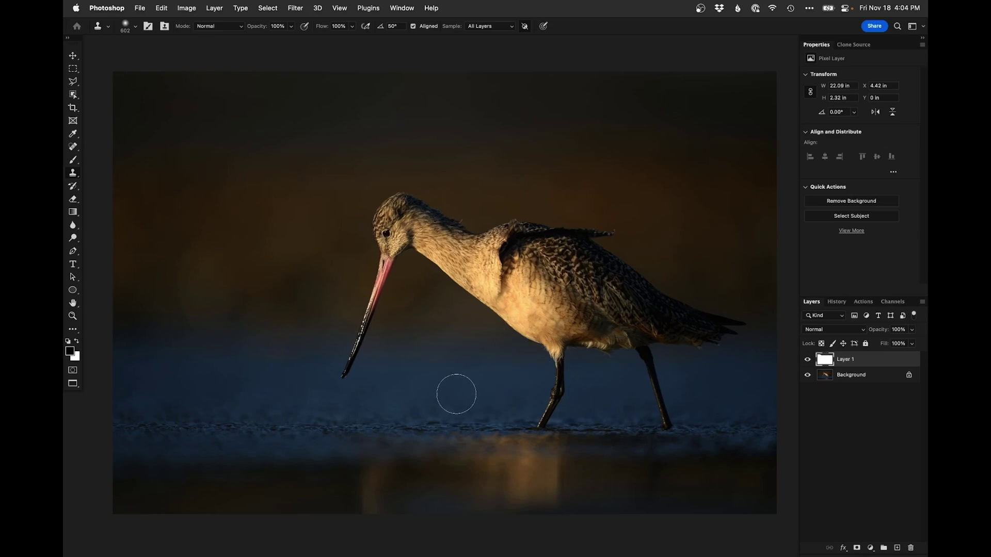
# - Add a Curves adjustment layer above the cloned background layer and lift its Red channel midtones from input 135 to output 143
pyautogui.scroll(2, 387, 287)
pyautogui.scroll(1, 380, 298)
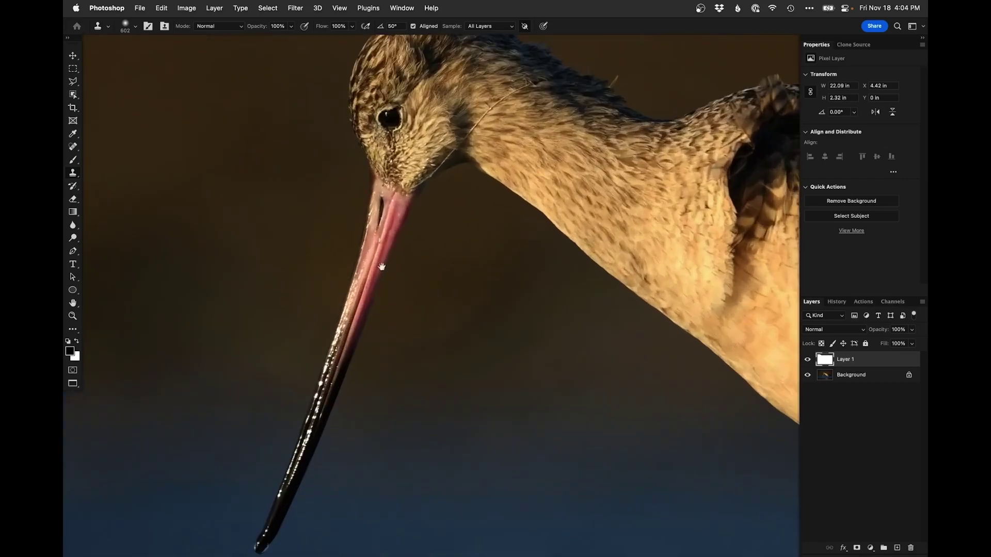
pyautogui.click(871, 548)
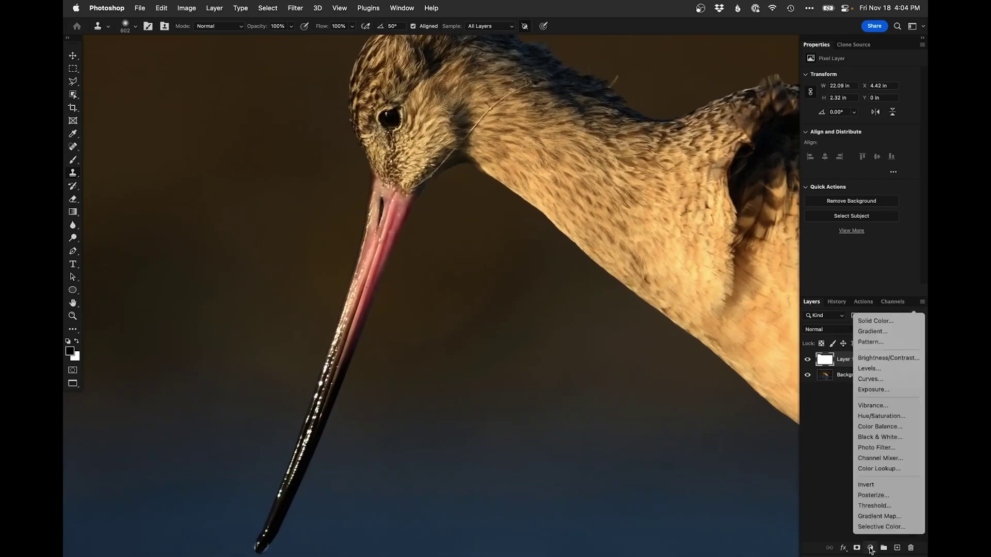
pyautogui.click(870, 379)
pyautogui.moveTo(878, 133); pyautogui.dragTo(878, 130)
pyautogui.click(852, 89)
pyautogui.click(853, 99)
pyautogui.click(872, 137)
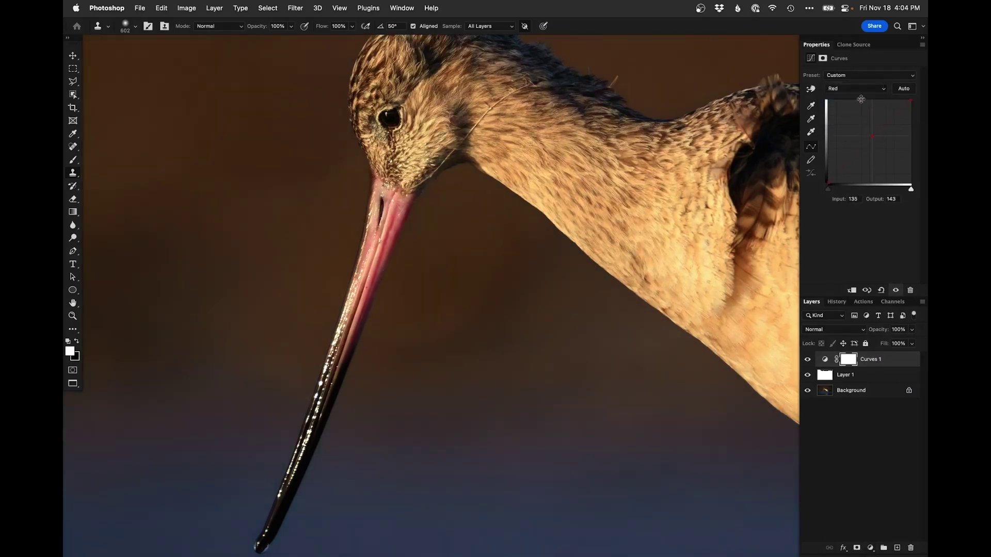
# - Invert the red Curves layer's mask and paint the adjustment back onto the bird's bill with a small soft brush
pyautogui.press('super+i')
pyautogui.press('b')
pyautogui.moveTo(392, 221); pyautogui.dragTo(404, 219)
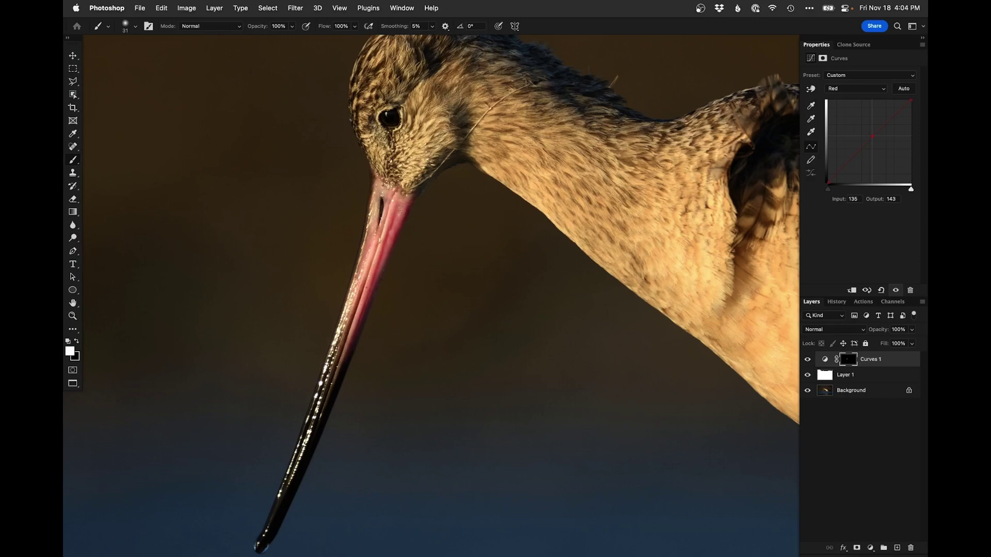
pyautogui.moveTo(353, 331); pyautogui.dragTo(373, 283)
pyautogui.moveTo(314, 382); pyautogui.dragTo(387, 248)
pyautogui.moveTo(379, 302); pyautogui.dragTo(349, 330)
# - Add a second Curves layer for the water droplet at the bill tip, raising input 109 to output 212, and invert its mask
pyautogui.keyDown('alt'); pyautogui.click(453, 339); pyautogui.keyUp('alt')
pyautogui.scroll(-12, 454, 340)
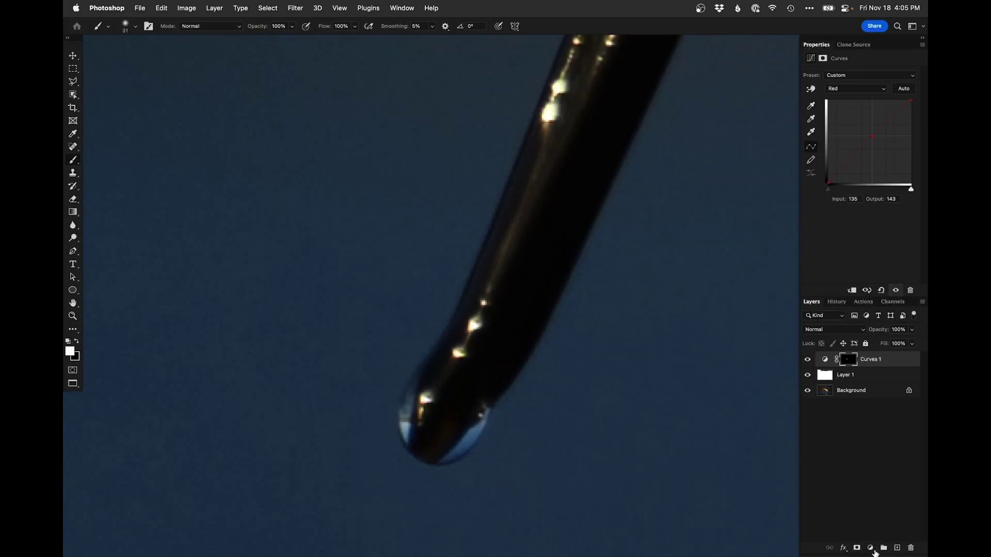
pyautogui.click(870, 548)
pyautogui.click(867, 382)
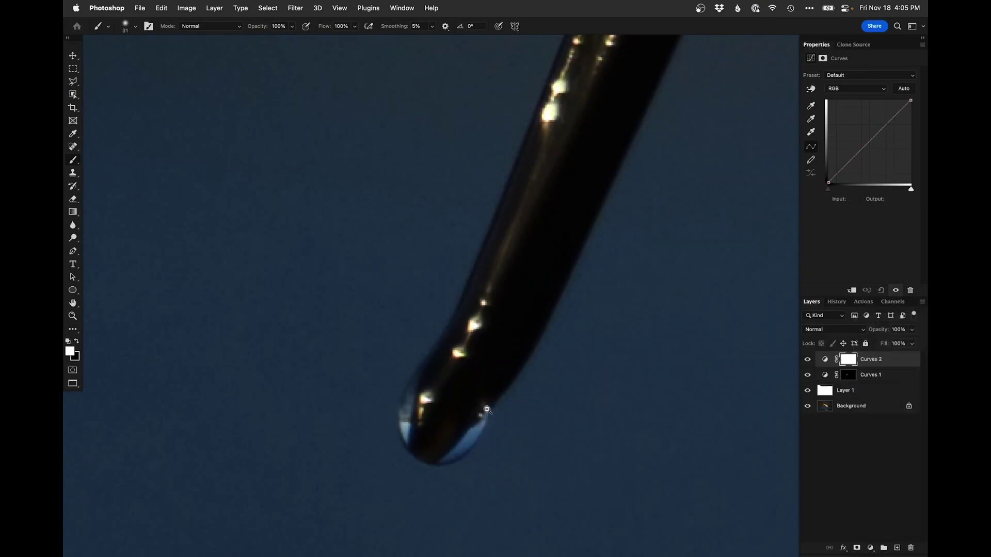
pyautogui.scroll(-2, 487, 409)
pyautogui.moveTo(877, 130); pyautogui.dragTo(864, 114)
pyautogui.hotkey('ctrl', 'i')
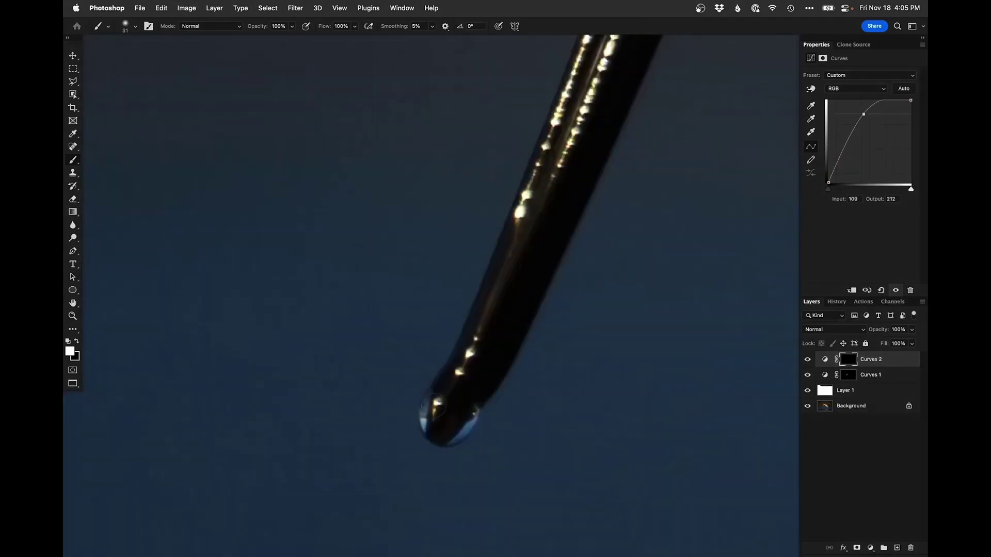
# - Paint the second Curves mask white along both edges of the water droplet at the bill tip to brighten it
pyautogui.moveTo(433, 412)
pyautogui.mouseDown()
pyautogui.moveTo(401, 412)
pyautogui.moveTo(423, 426)
pyautogui.mouseUp()
pyautogui.moveTo(431, 388); pyautogui.dragTo(424, 429)
pyautogui.moveTo(463, 433); pyautogui.dragTo(473, 421)
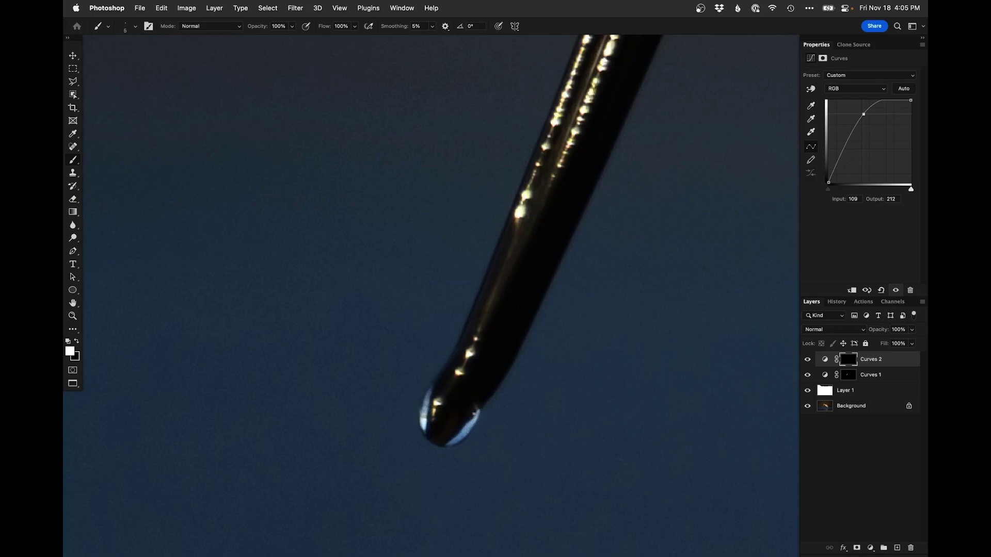
# - Compare the photo with and without the droplet-brightening Curves layer and examine the whole image
pyautogui.scroll(-6, 430, 404)
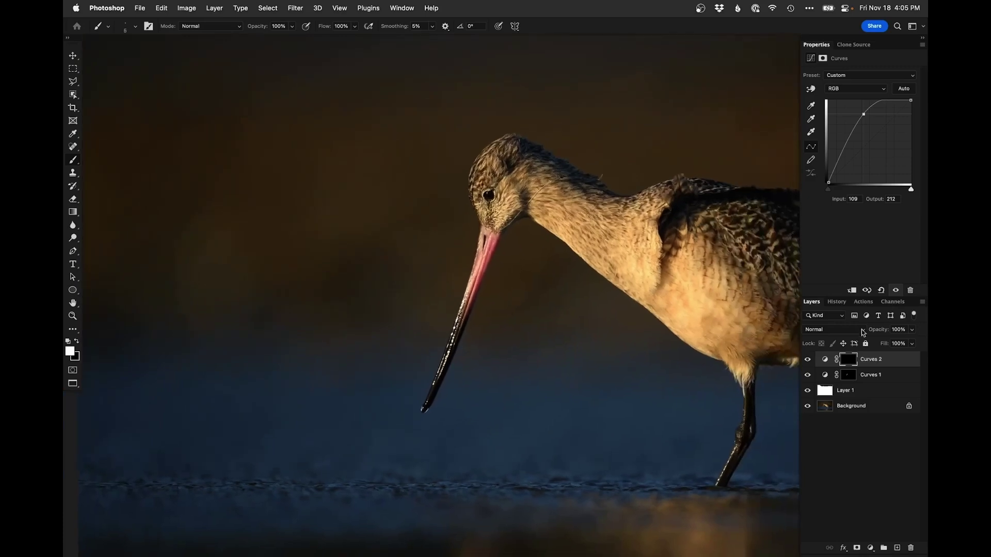
pyautogui.click(808, 360)
pyautogui.click(808, 361)
pyautogui.click(808, 360)
pyautogui.click(808, 361)
pyautogui.press('super+p')
pyautogui.press('Escape')
pyautogui.press('super+0')
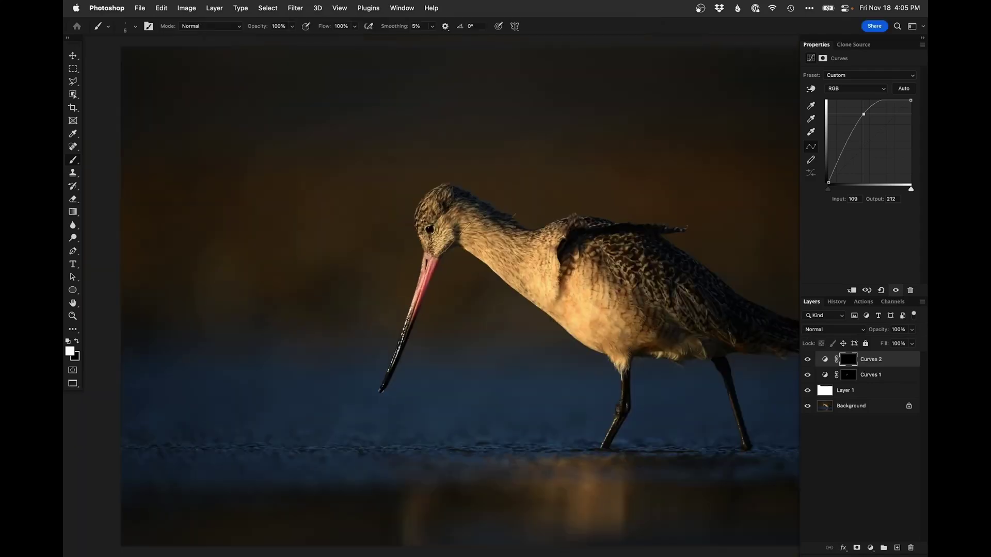
pyautogui.scroll(-1, 639, 360)
pyautogui.moveTo(616, 365); pyautogui.dragTo(542, 361)
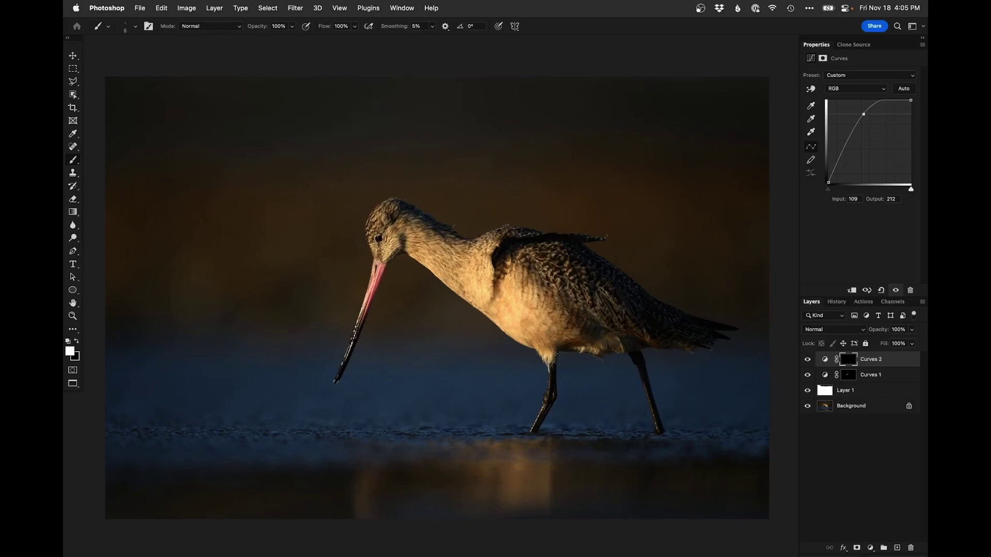
# - Save _DS97398.psd and switch back to Lightroom Classic
pyautogui.hotkey('shift', 'f')
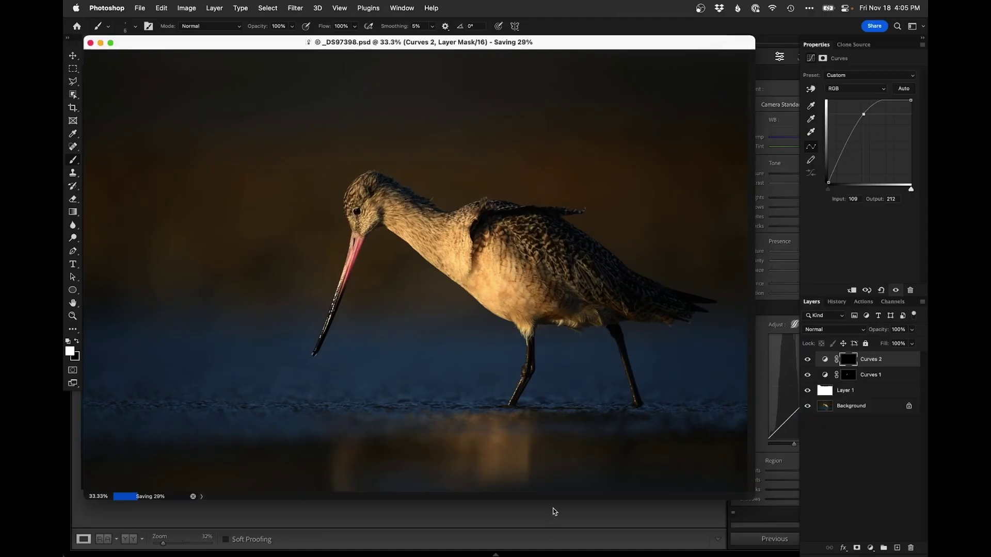
pyautogui.click(553, 510)
# - Reset the raw adjustments of the wading bird photo to compare it with the unedited version, and undo the reset
pyautogui.click(867, 537)
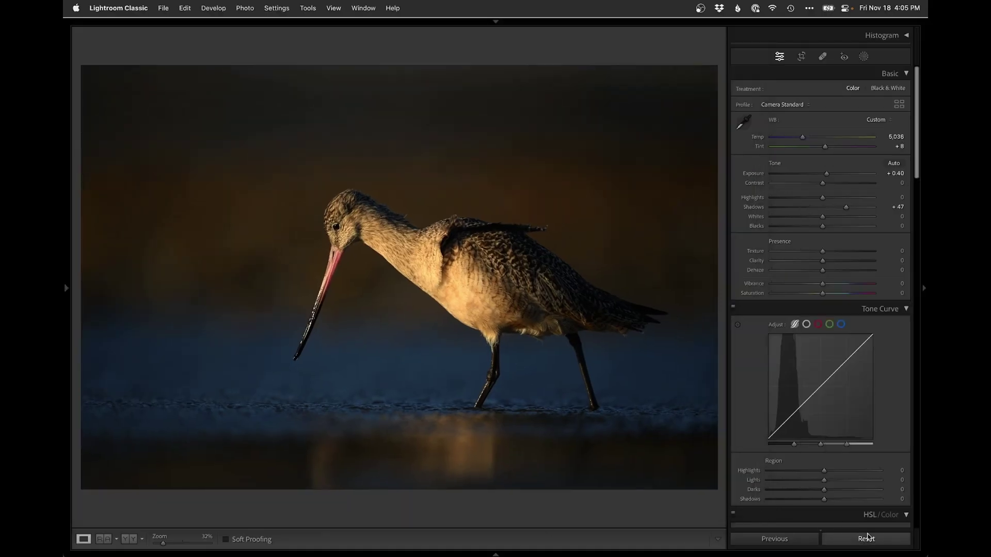
pyautogui.click(868, 539)
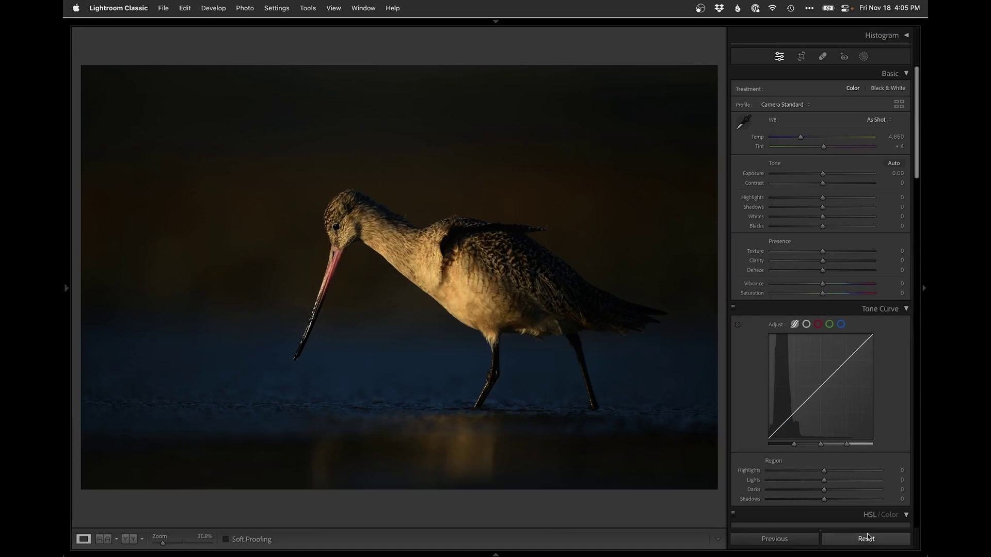
pyautogui.press('super+z')
# - Review the edited shorebird photos in the Library grid and open the wading bird photo in position 23
pyautogui.press('g')
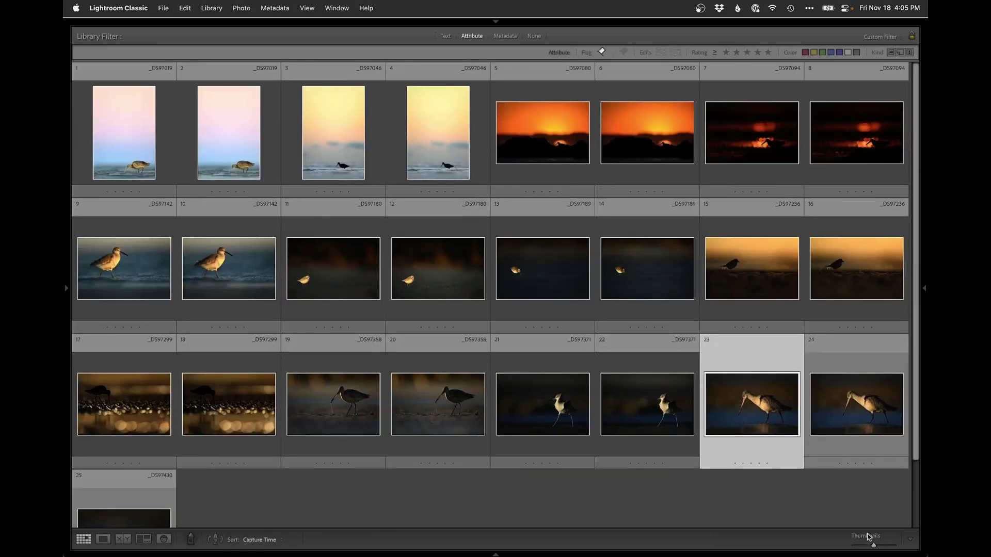
pyautogui.doubleClick(753, 403)
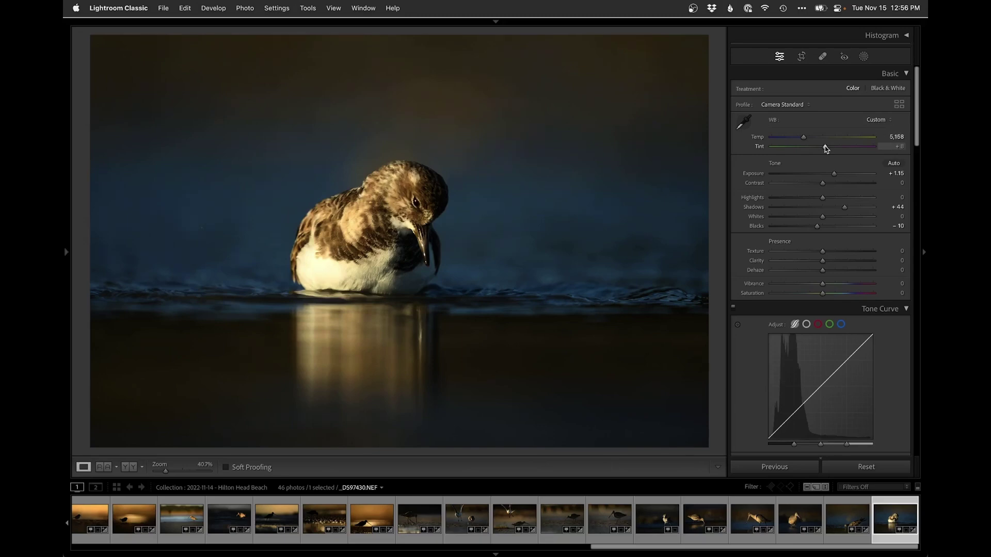
# - Reposition the crop of _DS97430.NEF so the bird sits left of centre, and set the Exposure to +0.60
pyautogui.press('r')
pyautogui.moveTo(675, 248); pyautogui.dragTo(657, 253)
pyautogui.moveTo(471, 267); pyautogui.dragTo(414, 265)
pyautogui.press('Return')
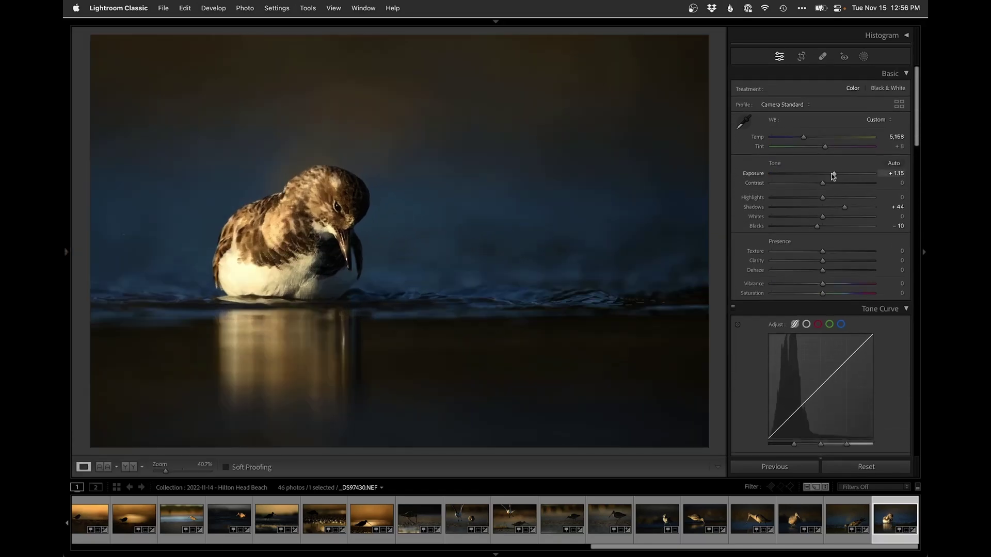
pyautogui.moveTo(828, 175); pyautogui.dragTo(828, 175)
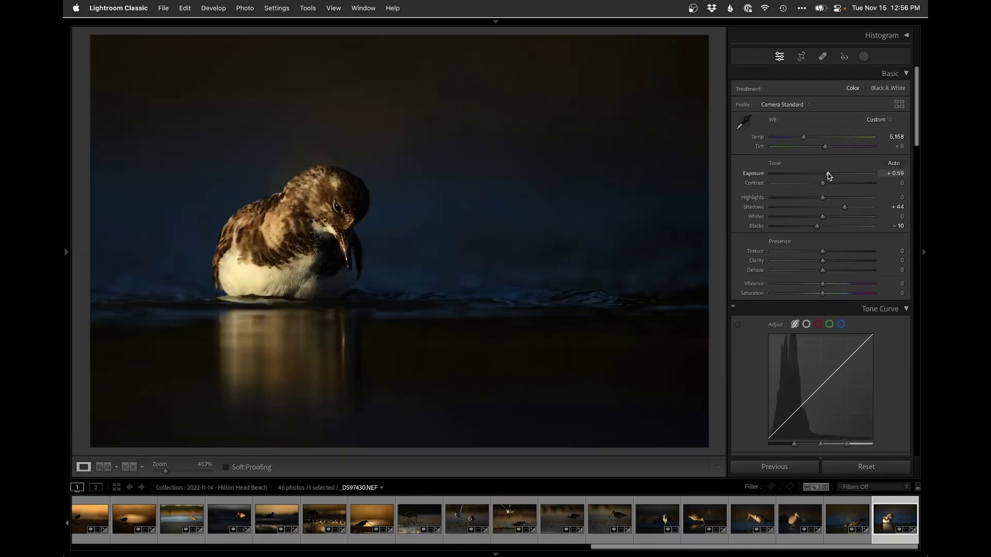
pyautogui.moveTo(829, 176); pyautogui.dragTo(830, 175)
# - Add a small radial gradient mask over the bird's head and set its Exposure to 0.39
pyautogui.click(863, 56)
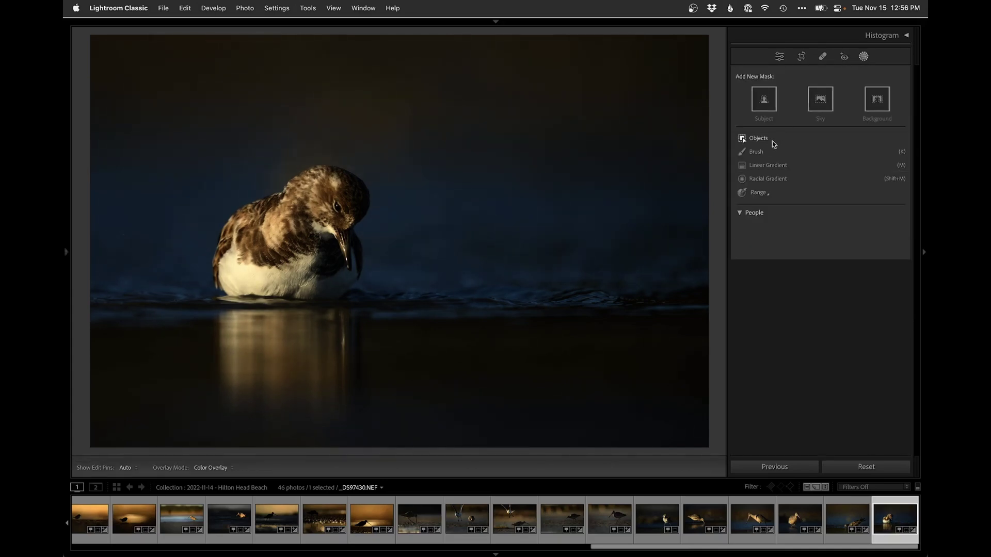
pyautogui.click(760, 181)
pyautogui.moveTo(341, 204); pyautogui.dragTo(365, 231)
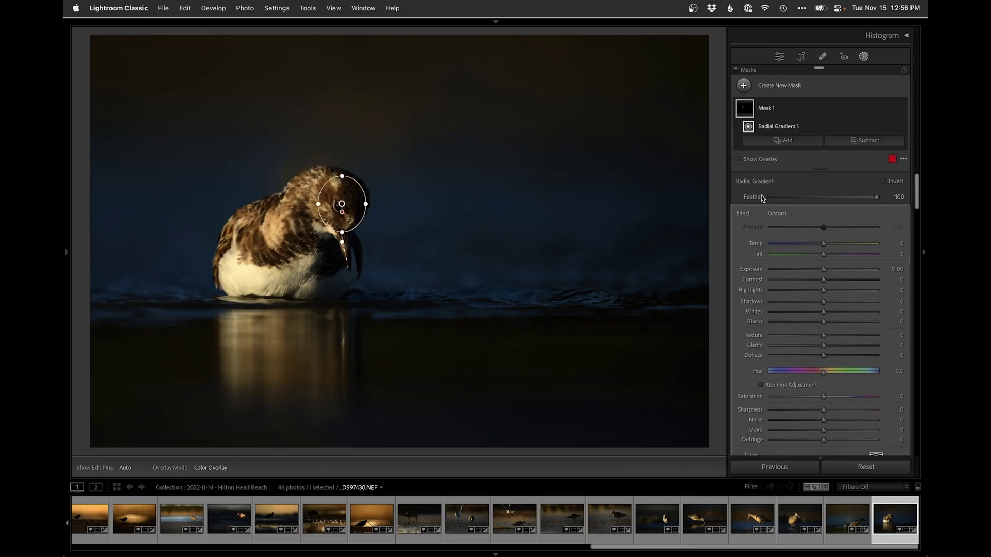
pyautogui.moveTo(824, 269); pyautogui.dragTo(828, 270)
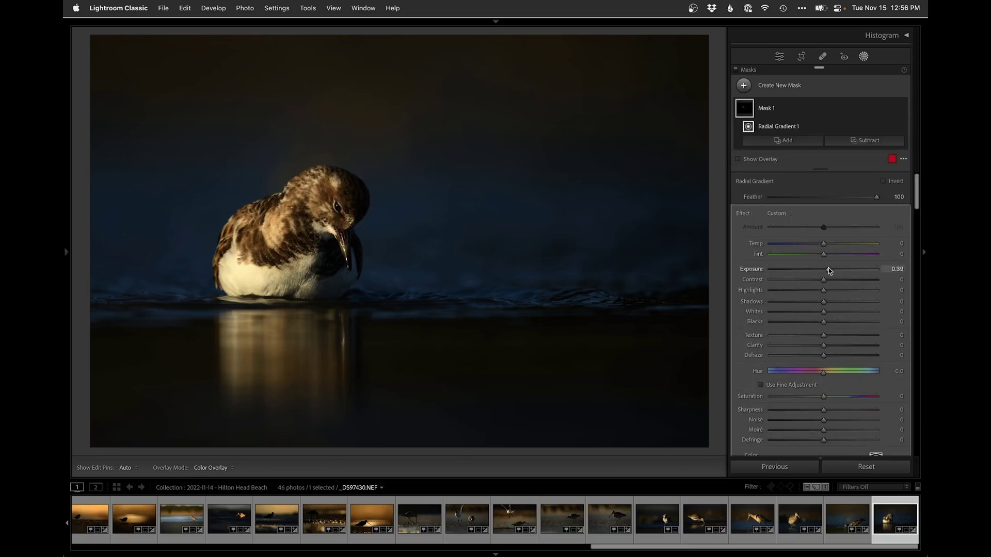
# - Open _DS97430.NEF in Photoshop in full-screen view and position it in the workspace
pyautogui.hotkey('shift', 'w')
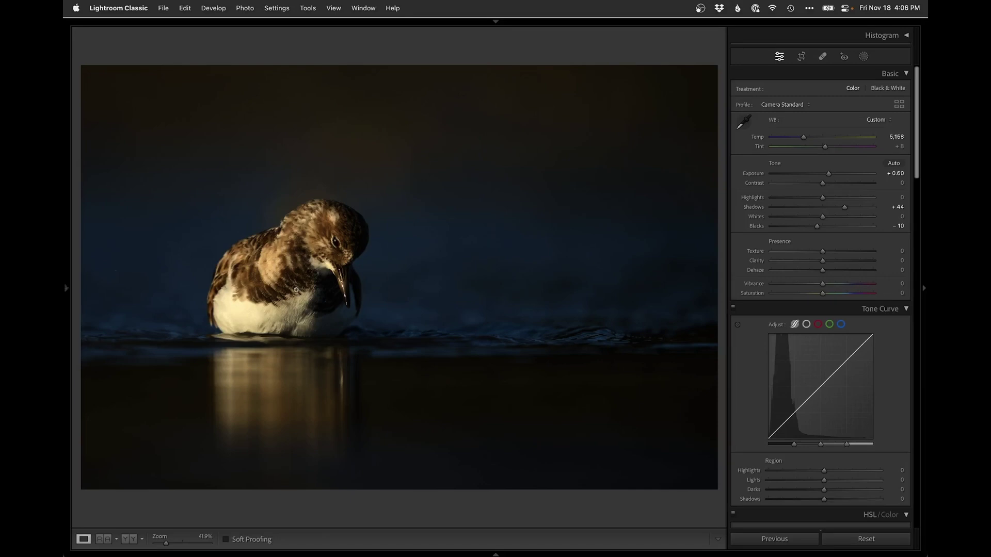
pyautogui.press('f')
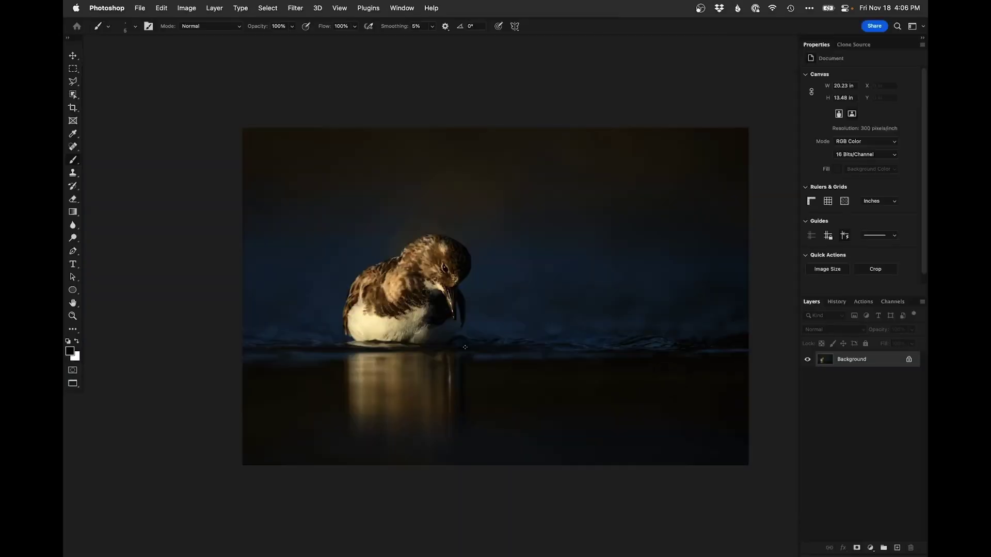
pyautogui.press('space')
pyautogui.moveTo(509, 280); pyautogui.dragTo(460, 270)
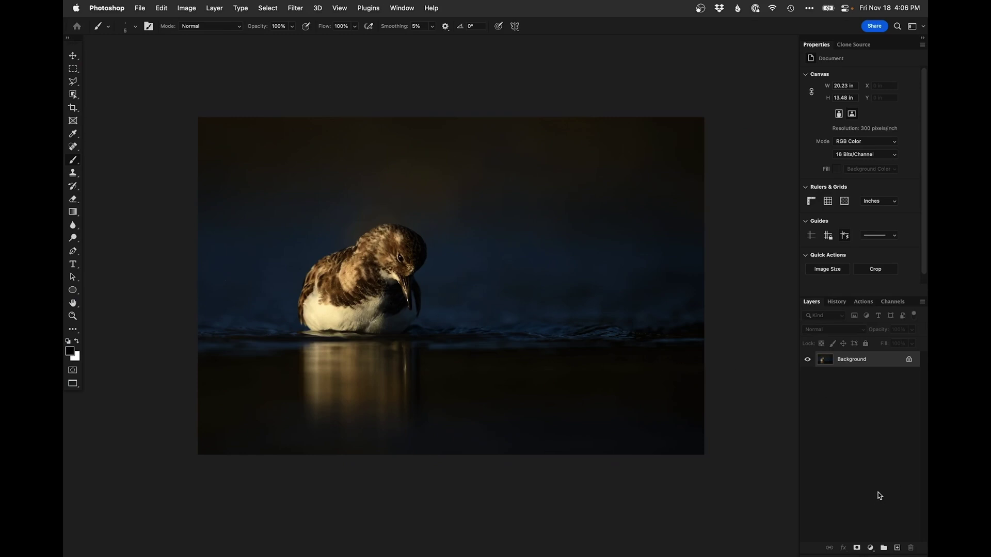
# - Add a Curves layer that darkens the midtones from input 169 to output 138, and invert its mask
pyautogui.click(871, 548)
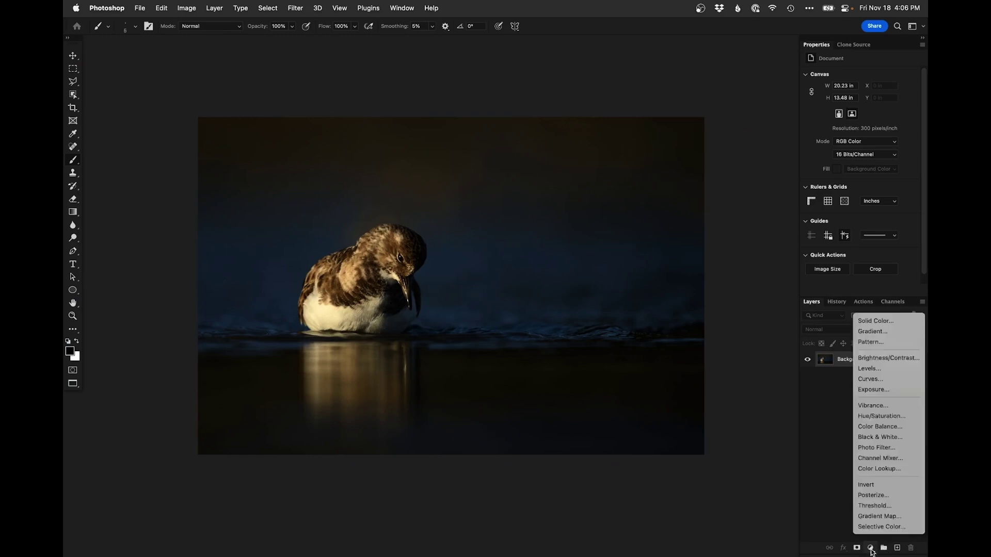
pyautogui.click(870, 379)
pyautogui.moveTo(875, 134); pyautogui.dragTo(884, 137)
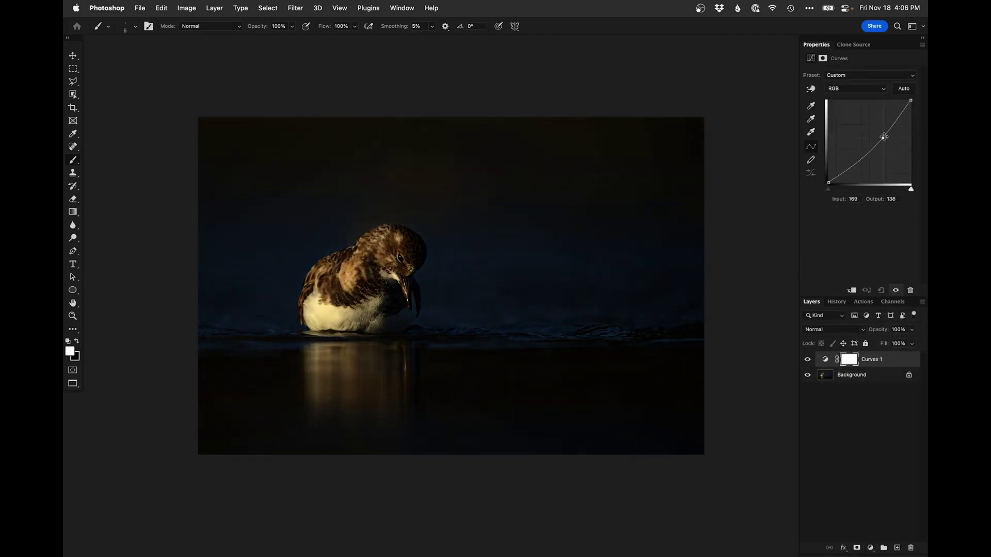
pyautogui.press('super+i')
# - Paint the darkening Curves mask over the background and water around the bird with a large soft white brush
pyautogui.moveTo(388, 279); pyautogui.dragTo(499, 296)
pyautogui.press('x')
pyautogui.press('x')
pyautogui.press('[')
pyautogui.press('[')
pyautogui.press('[')
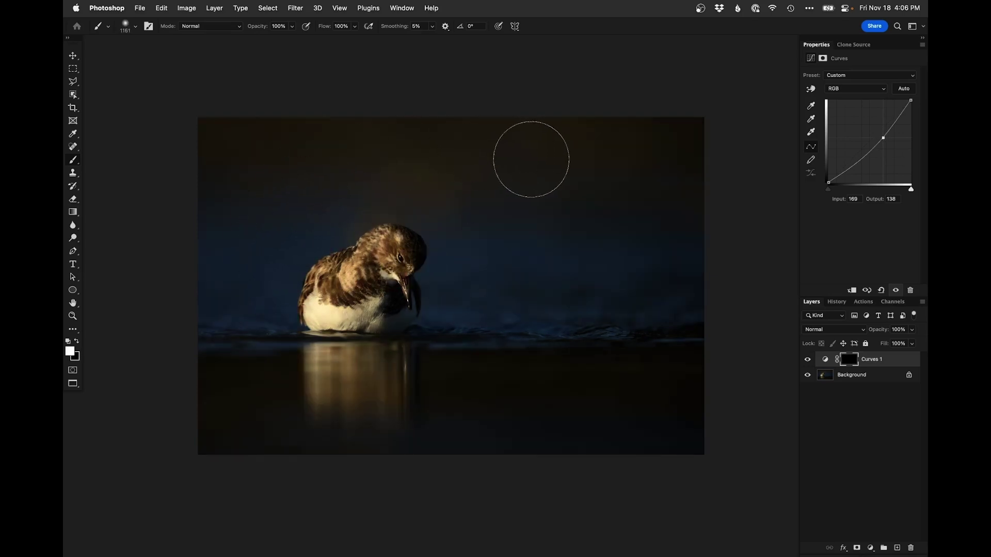
pyautogui.moveTo(305, 216)
pyautogui.mouseDown()
pyautogui.moveTo(309, 230)
pyautogui.moveTo(264, 291)
pyautogui.moveTo(292, 230)
pyautogui.moveTo(177, 262)
pyautogui.moveTo(256, 241)
pyautogui.moveTo(197, 160)
pyautogui.moveTo(354, 166)
pyautogui.moveTo(623, 152)
pyautogui.moveTo(378, 178)
pyautogui.moveTo(451, 254)
pyautogui.moveTo(555, 235)
pyautogui.moveTo(460, 250)
pyautogui.moveTo(489, 331)
pyautogui.moveTo(630, 438)
pyautogui.moveTo(191, 451)
pyautogui.moveTo(398, 468)
pyautogui.moveTo(269, 385)
pyautogui.moveTo(663, 362)
pyautogui.moveTo(623, 344)
pyautogui.moveTo(250, 339)
pyautogui.moveTo(406, 449)
pyautogui.moveTo(577, 320)
pyautogui.mouseUp()
# - Add a second Curves layer that brightens the midtones from input 145 to output 188, and invert its mask
pyautogui.click(871, 548)
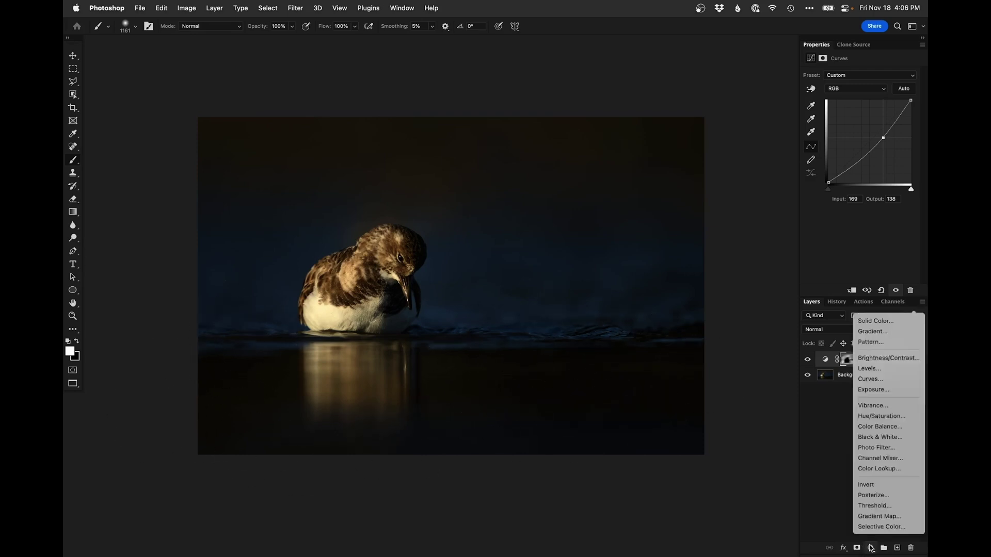
pyautogui.click(878, 379)
pyautogui.moveTo(877, 135); pyautogui.dragTo(875, 121)
pyautogui.press('super+i')
# - Paint the brightening Curves mask over the bird's face and breast with a small soft brush, undoing the stroke across its lower body
pyautogui.moveTo(403, 259)
pyautogui.mouseDown()
pyautogui.moveTo(394, 272)
pyautogui.moveTo(403, 237)
pyautogui.moveTo(387, 238)
pyautogui.moveTo(356, 273)
pyautogui.moveTo(338, 274)
pyautogui.mouseUp()
pyautogui.moveTo(369, 307); pyautogui.dragTo(374, 312)
pyautogui.moveTo(310, 314); pyautogui.dragTo(354, 317)
pyautogui.press('super+z')
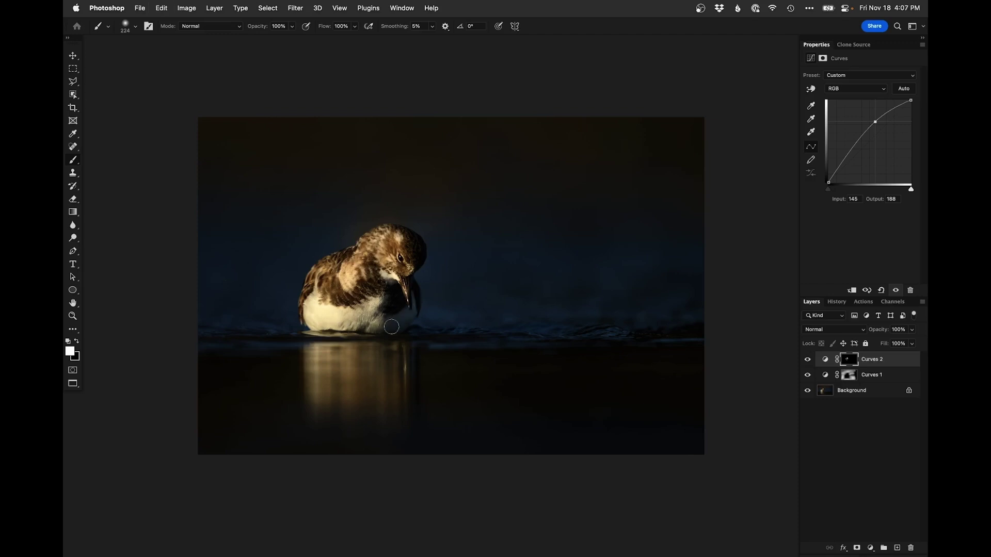
pyautogui.scroll(4, 406, 295)
pyautogui.moveTo(409, 305); pyautogui.dragTo(393, 305)
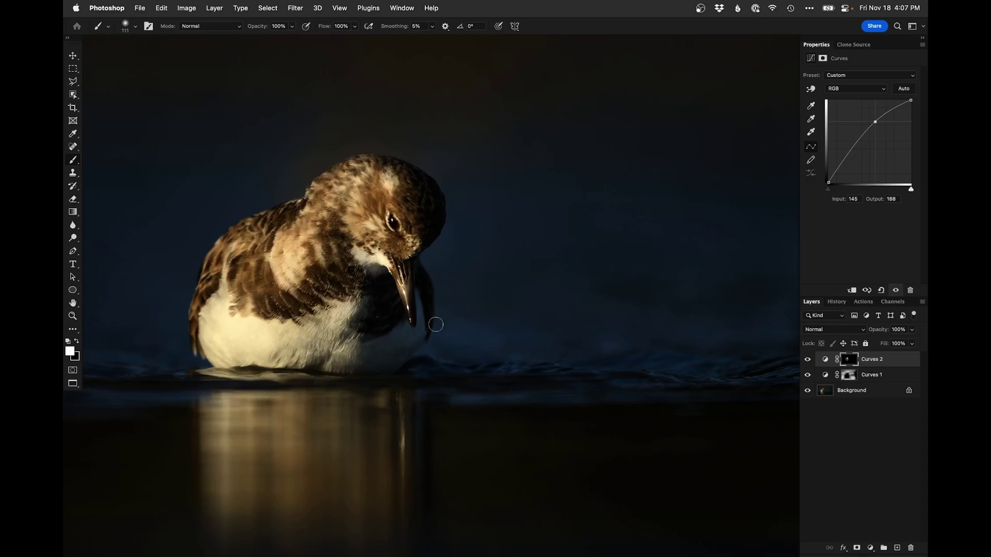
# - Add a Hue/Saturation adjustment layer and set the Saturation of the Blues to -60
pyautogui.click(870, 548)
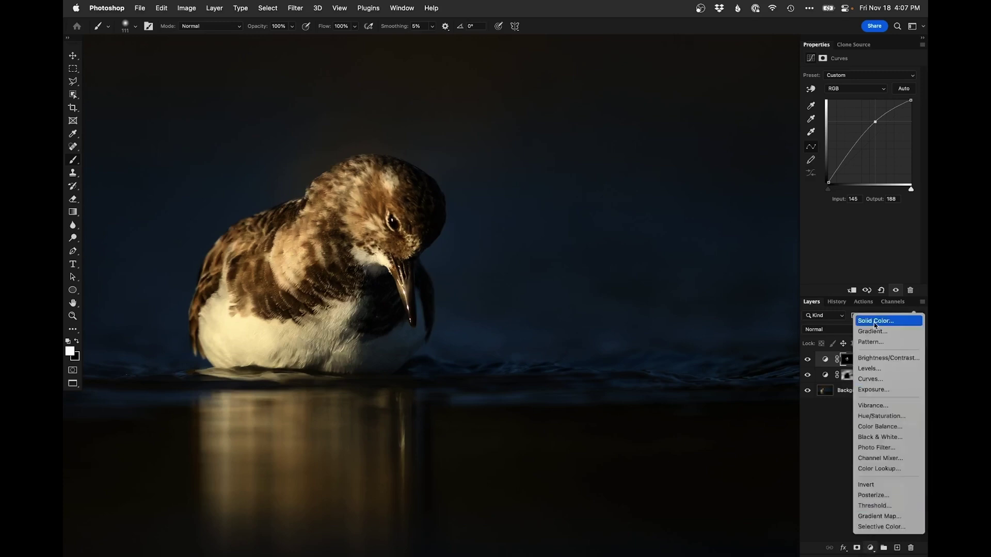
pyautogui.click(881, 416)
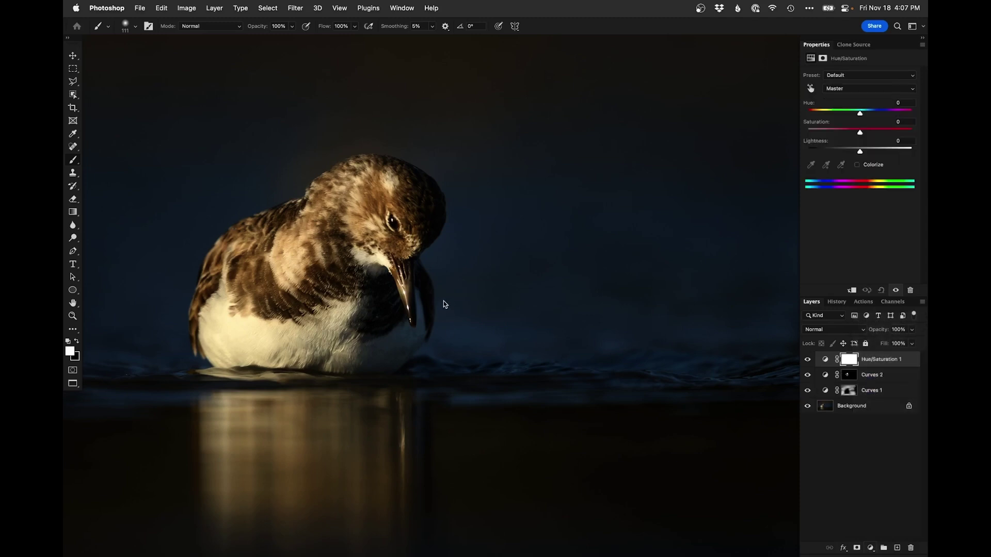
pyautogui.press('super+equal')
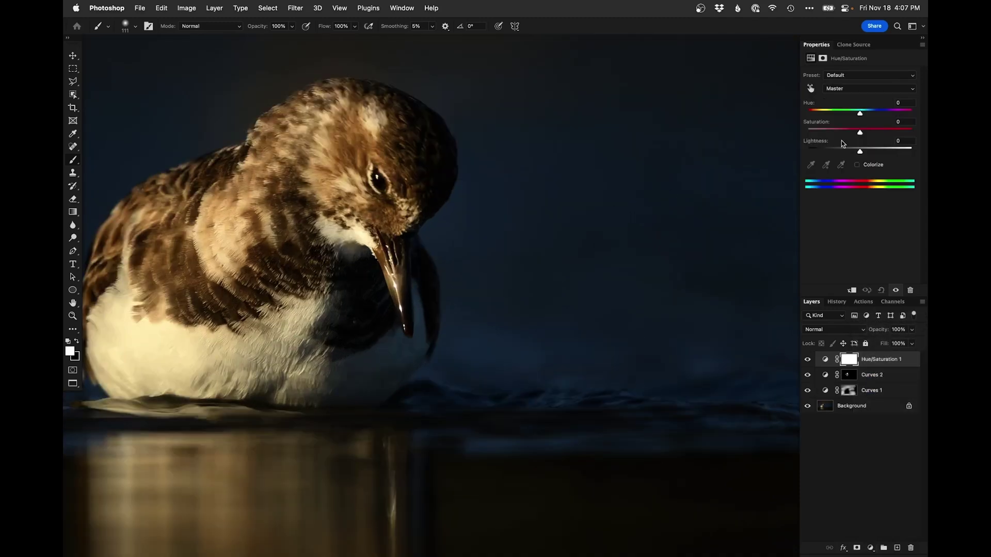
pyautogui.click(828, 90)
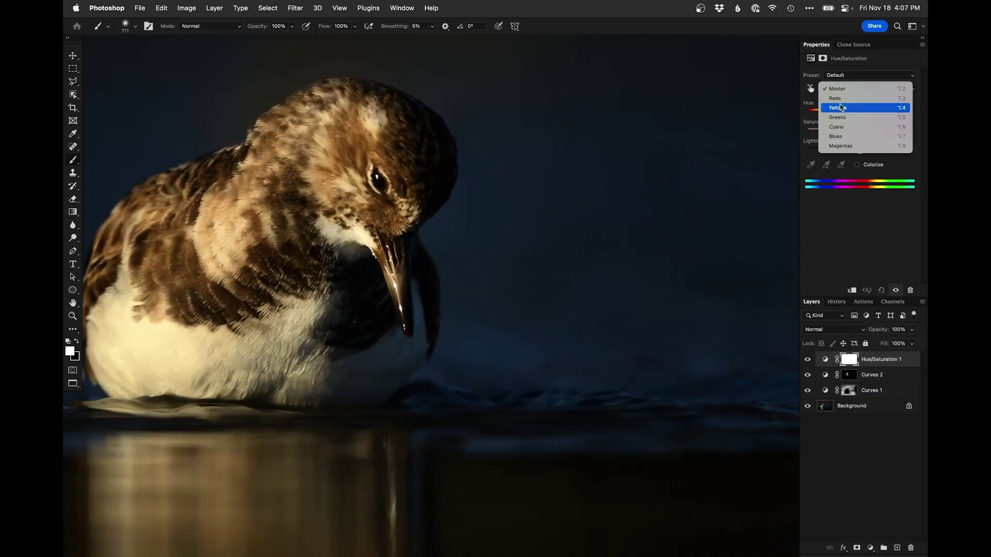
pyautogui.click(846, 137)
pyautogui.moveTo(831, 133); pyautogui.dragTo(828, 133)
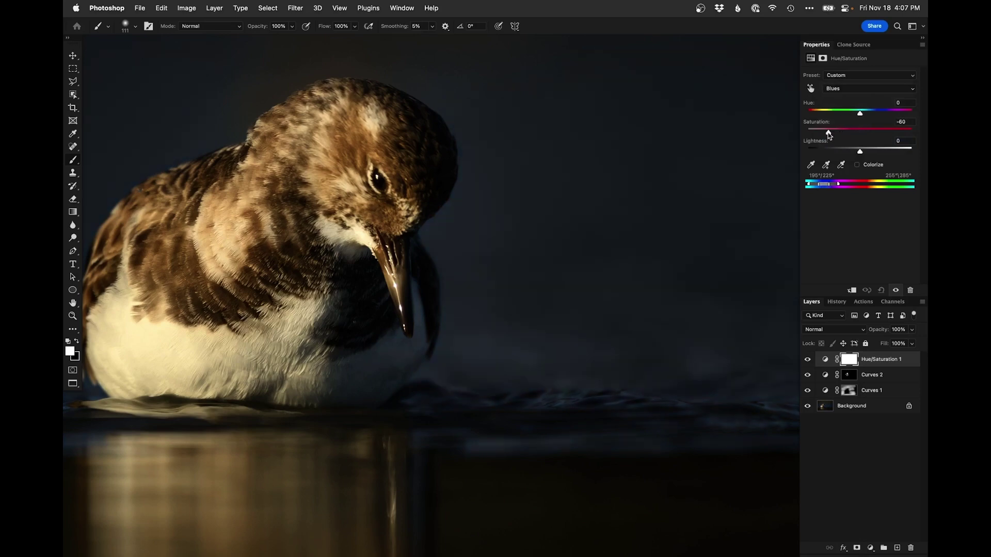
# - Invert the Hue/Saturation mask and paint the blue desaturation onto the bird's shaded wing and breast beside the bill with a soft white brush
pyautogui.press('super+i')
pyautogui.moveTo(418, 286); pyautogui.dragTo(414, 334)
pyautogui.keyDown('alt'); pyautogui.click(353, 350); pyautogui.keyUp('alt')
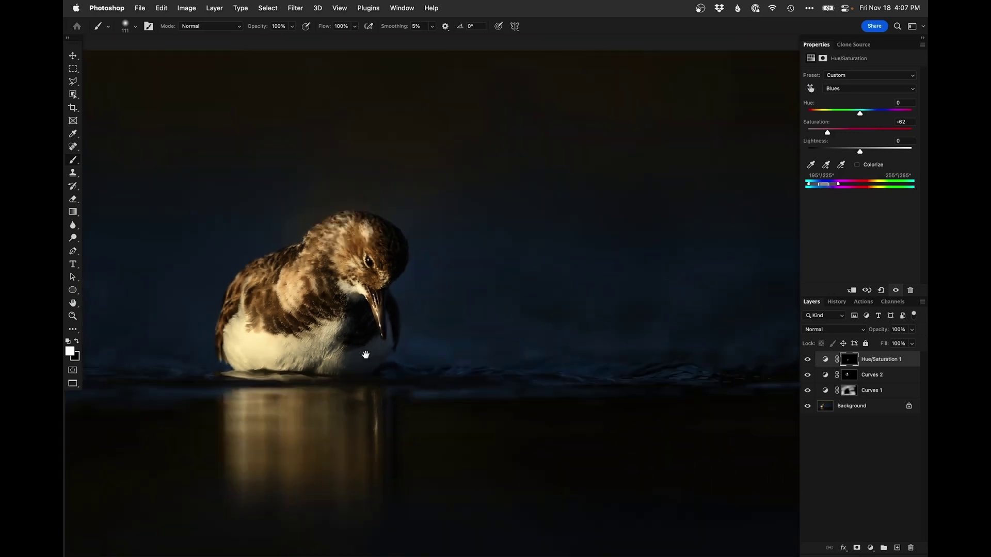
pyautogui.keyDown('alt'); pyautogui.click(365, 347); pyautogui.keyUp('alt')
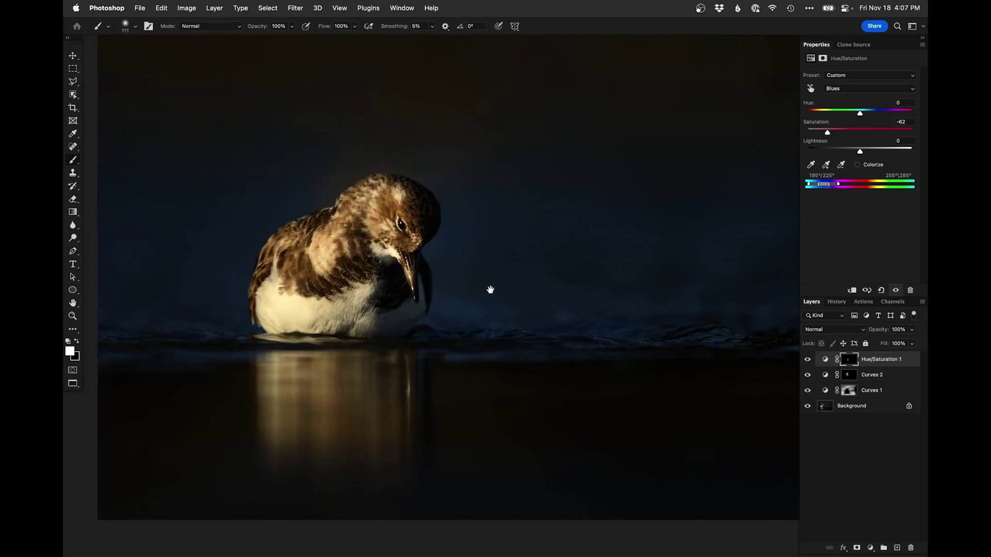
pyautogui.keyDown('alt'); pyautogui.click(460, 290); pyautogui.keyUp('alt')
pyautogui.moveTo(458, 295)
pyautogui.mouseDown()
pyautogui.moveTo(414, 312)
pyautogui.moveTo(452, 305)
pyautogui.mouseUp()
pyautogui.keyDown('super'); pyautogui.click(425, 297); pyautogui.keyUp('super')
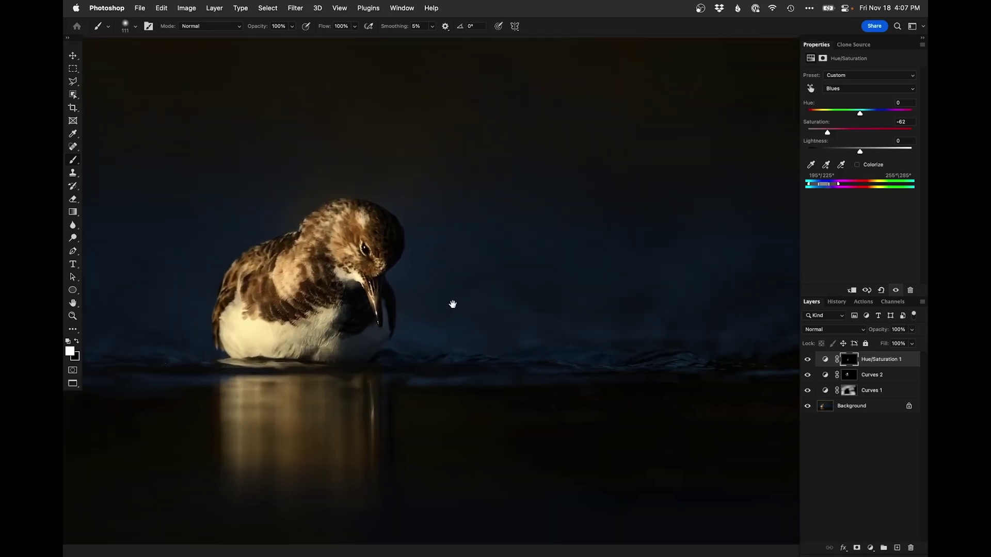
pyautogui.press('super+0')
pyautogui.moveTo(513, 294); pyautogui.dragTo(484, 301)
pyautogui.press('super+minus')
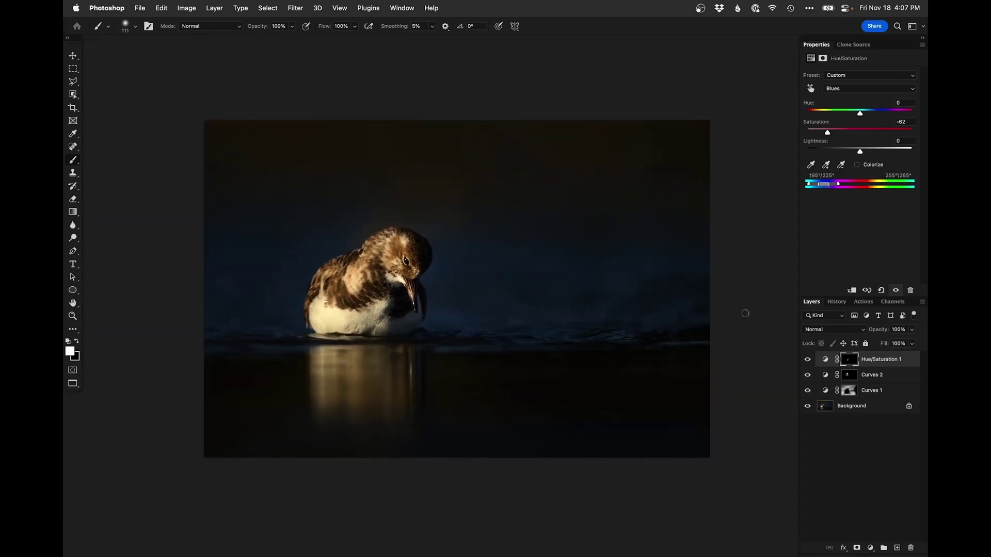
# - Compare the photo with and without all adjustment layers by showing only the Background layer and restoring the rest
pyautogui.keyDown('alt'); pyautogui.click(808, 407); pyautogui.keyUp('alt')
pyautogui.keyDown('alt'); pyautogui.click(808, 407); pyautogui.keyUp('alt')
pyautogui.keyDown('alt'); pyautogui.click(808, 407); pyautogui.keyUp('alt')
pyautogui.keyDown('alt'); pyautogui.click(808, 408); pyautogui.keyUp('alt')
pyautogui.keyDown('alt'); pyautogui.click(808, 407); pyautogui.keyUp('alt')
pyautogui.keyDown('alt'); pyautogui.click(808, 407); pyautogui.keyUp('alt')
# - Check the effect of the Curves 2 layer, select its mask, and ready a soft black brush of 258 px
pyautogui.keyDown('super'); pyautogui.click(420, 309); pyautogui.keyUp('super')
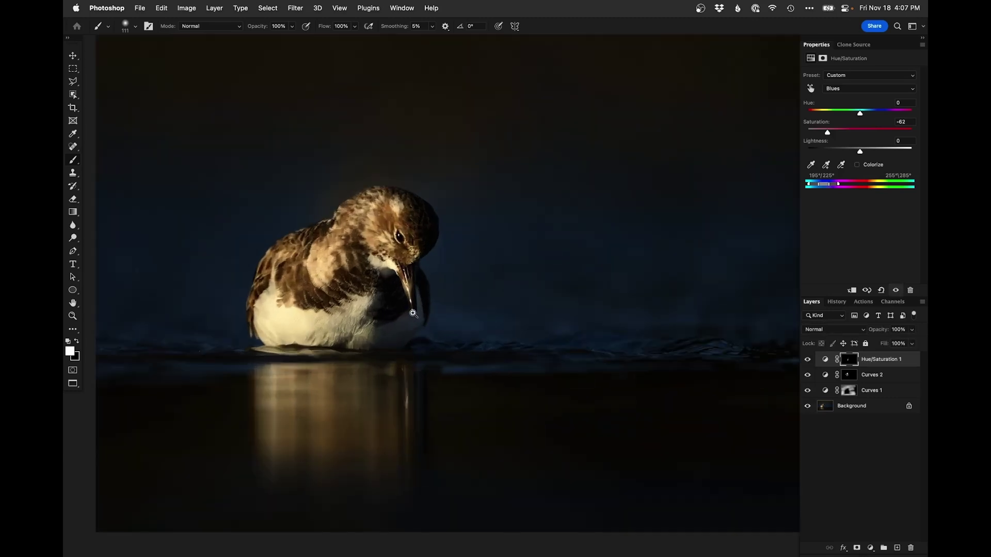
pyautogui.click(808, 376)
pyautogui.click(808, 376)
pyautogui.click(849, 375)
pyautogui.moveTo(456, 308); pyautogui.dragTo(465, 313)
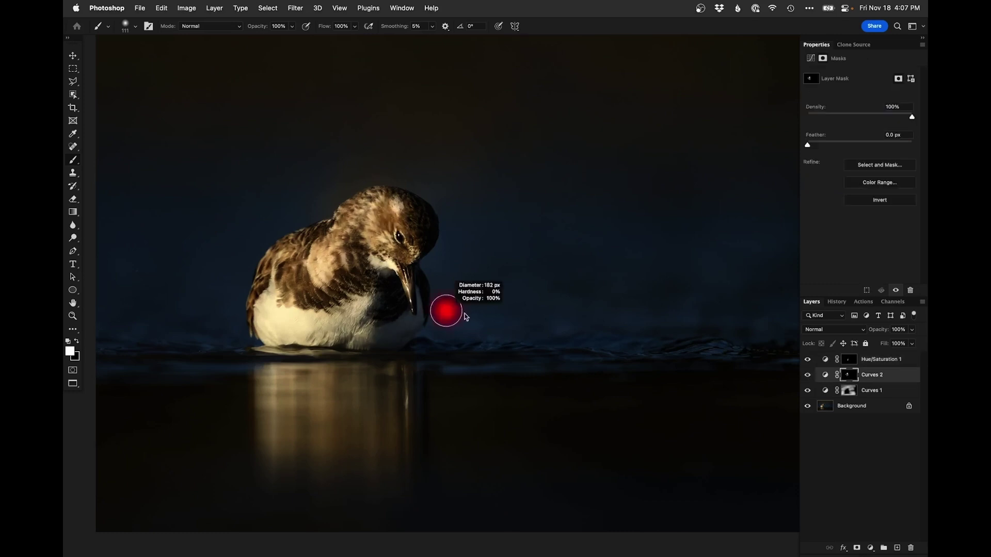
pyautogui.press('x')
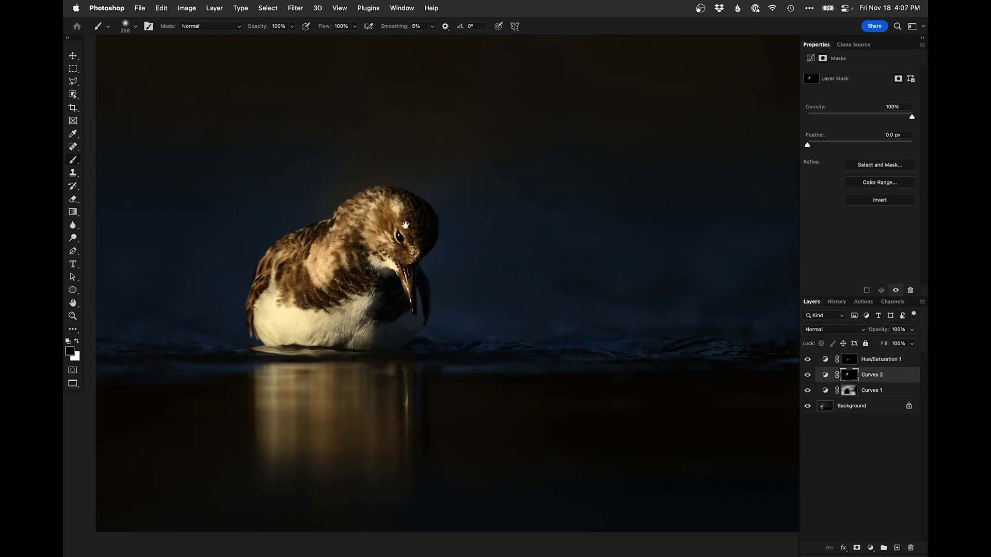
# - Check the retouched bird against the original again by isolating the Background layer and restoring the adjustments
pyautogui.keyDown('alt'); pyautogui.click(808, 407); pyautogui.keyUp('alt')
pyautogui.keyDown('alt'); pyautogui.click(808, 406); pyautogui.keyUp('alt')
pyautogui.keyDown('alt'); pyautogui.click(807, 406); pyautogui.keyUp('alt')
pyautogui.keyDown('alt'); pyautogui.click(807, 406); pyautogui.keyUp('alt')
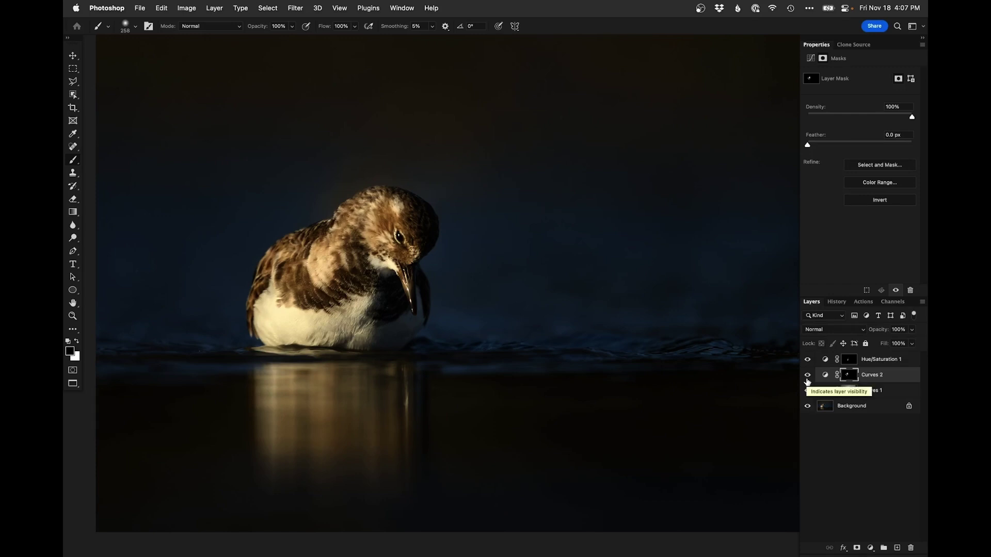
# - Switch to Lightroom Classic, reset the raw bird photo's develop settings and crop, and compare it with the edited version in Loupe view
pyautogui.press('super+Tab')
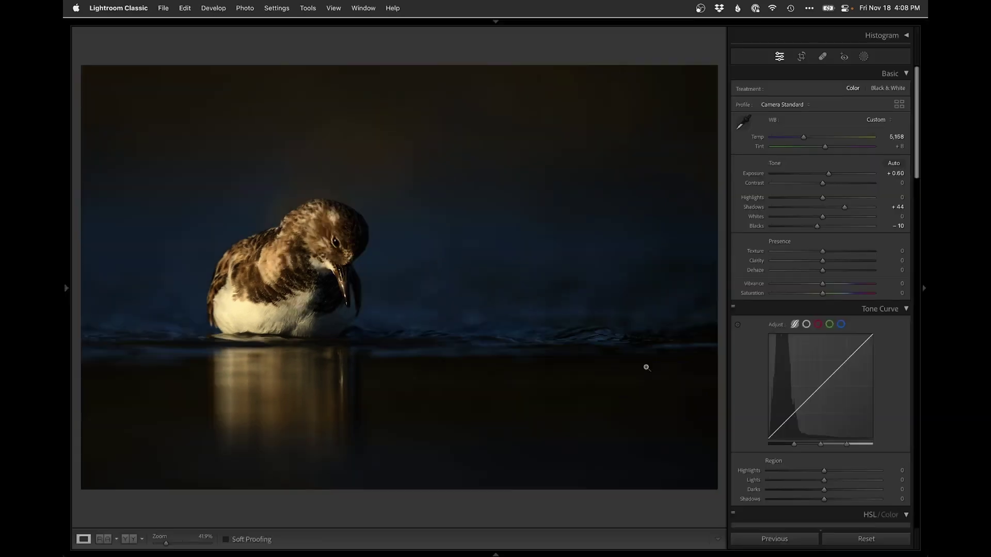
pyautogui.click(861, 540)
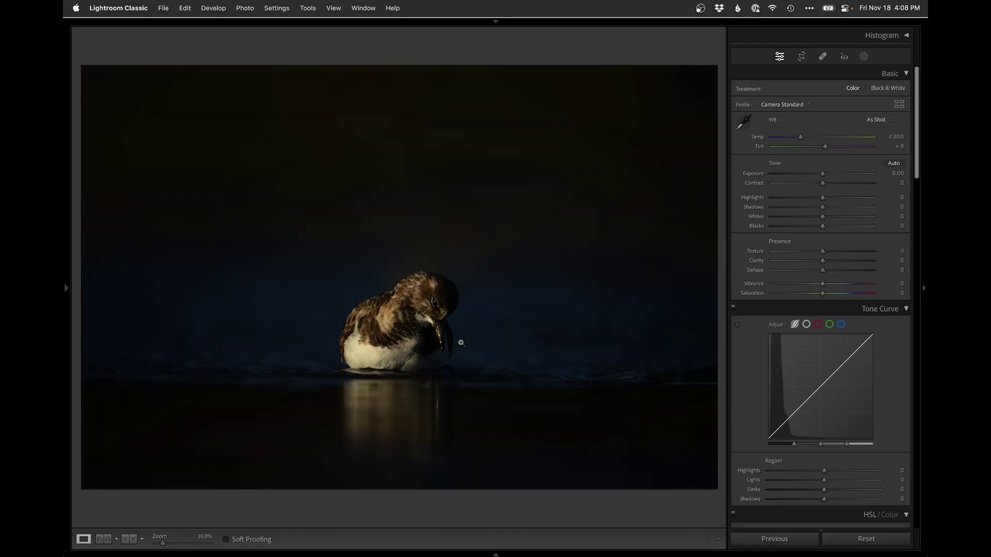
pyautogui.press('Right')
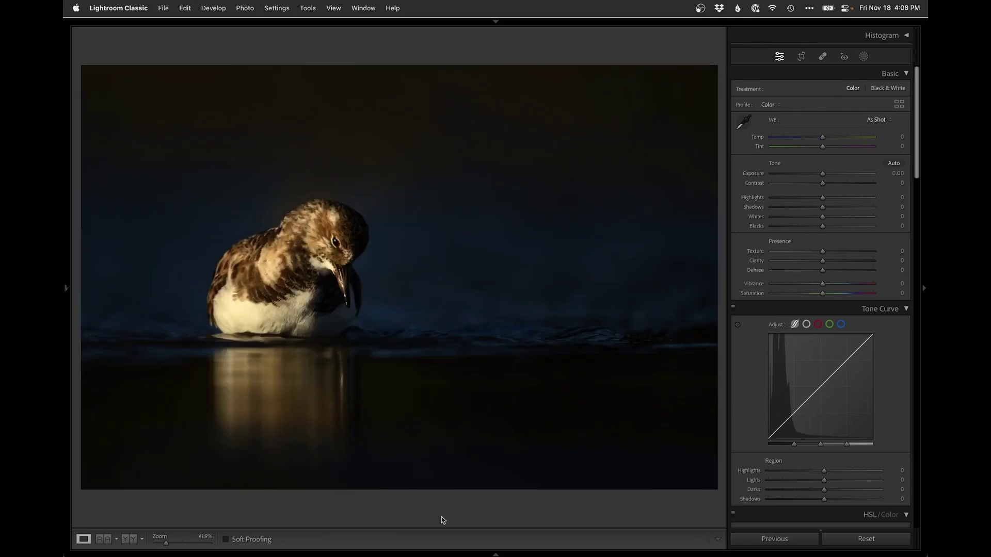
pyautogui.press('Right')
pyautogui.press('super+alt+1')
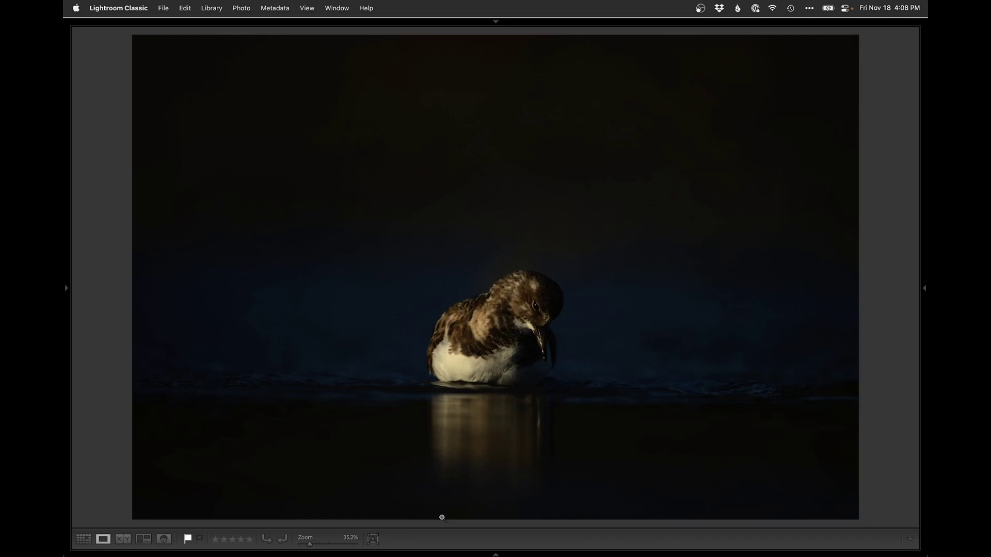
pyautogui.press('Right')
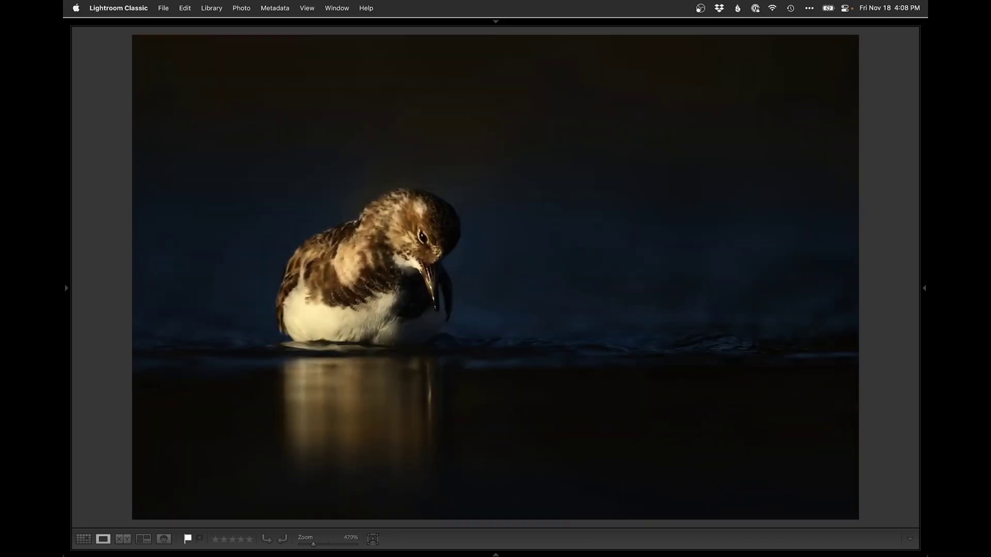
# - Filter the library grid by file type to Photoshop Document (PSD) and show all the filtered photos together in Survey view
pyautogui.press('g')
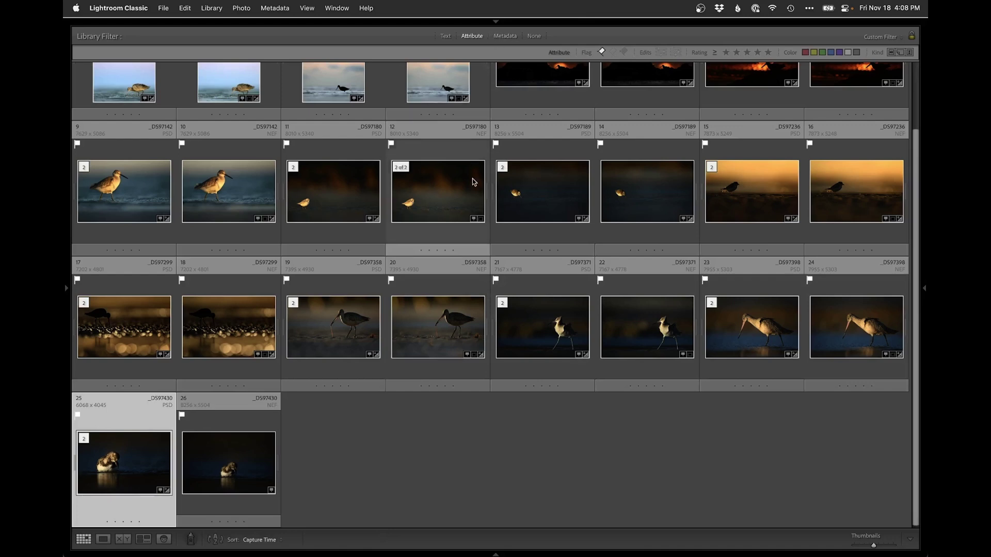
pyautogui.click(505, 37)
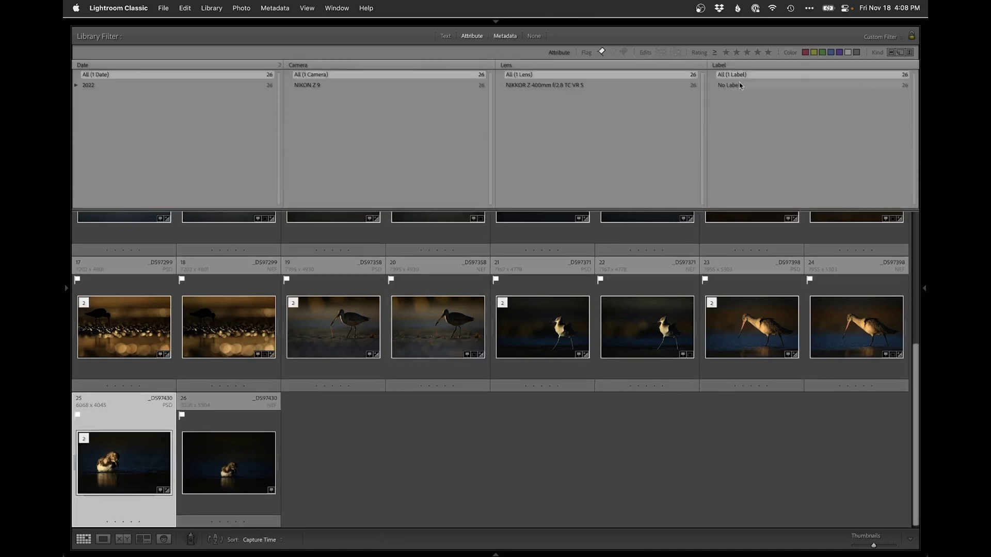
pyautogui.click(733, 65)
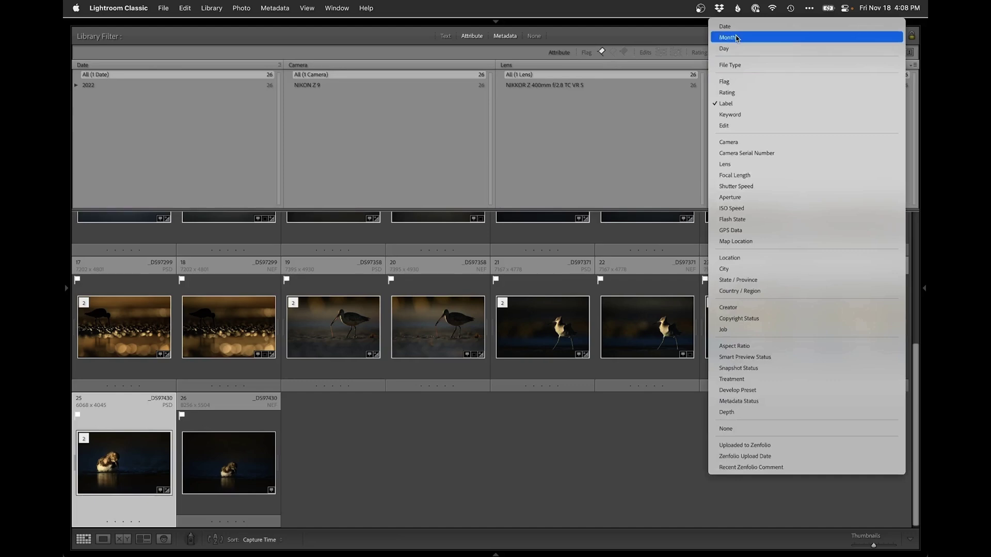
pyautogui.click(736, 66)
pyautogui.click(733, 86)
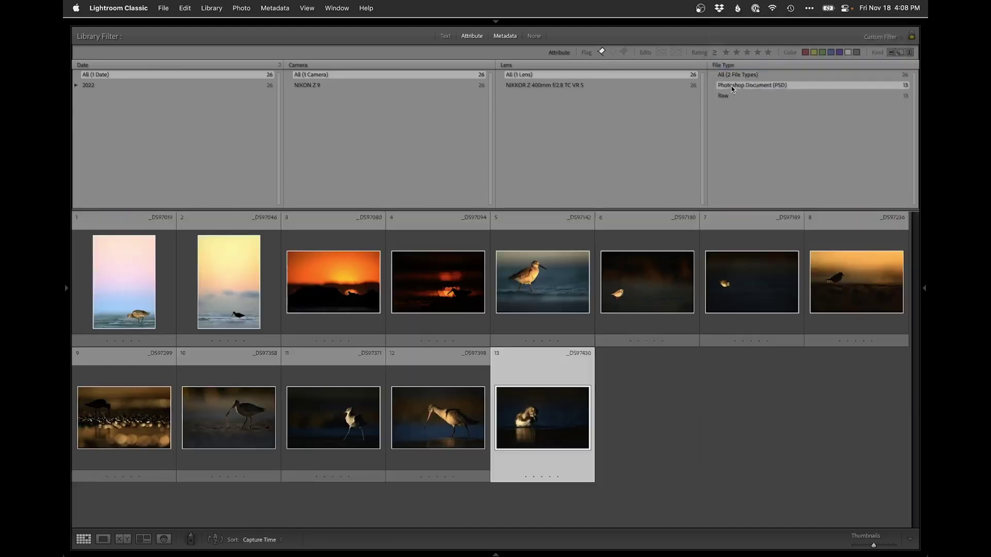
pyautogui.press('super+a')
pyautogui.press('n')
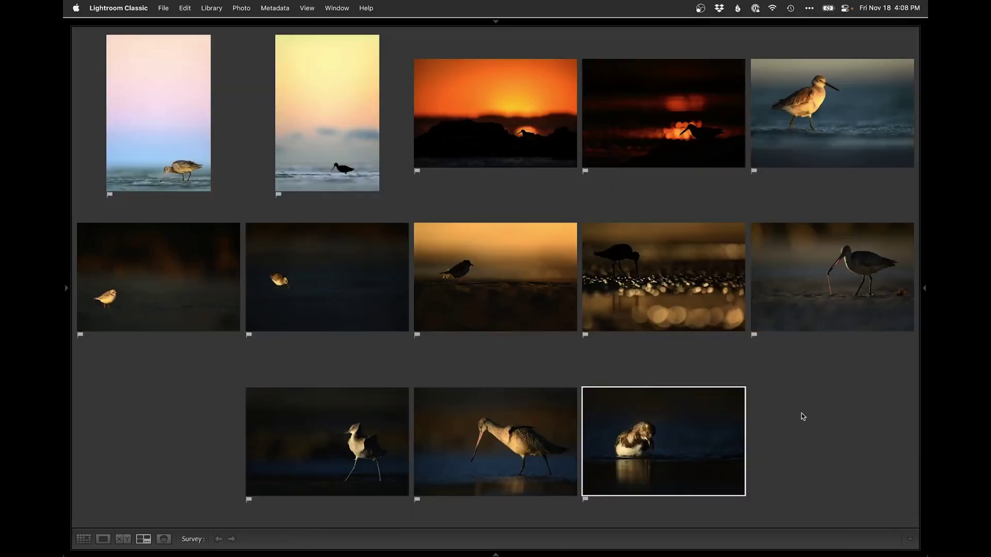